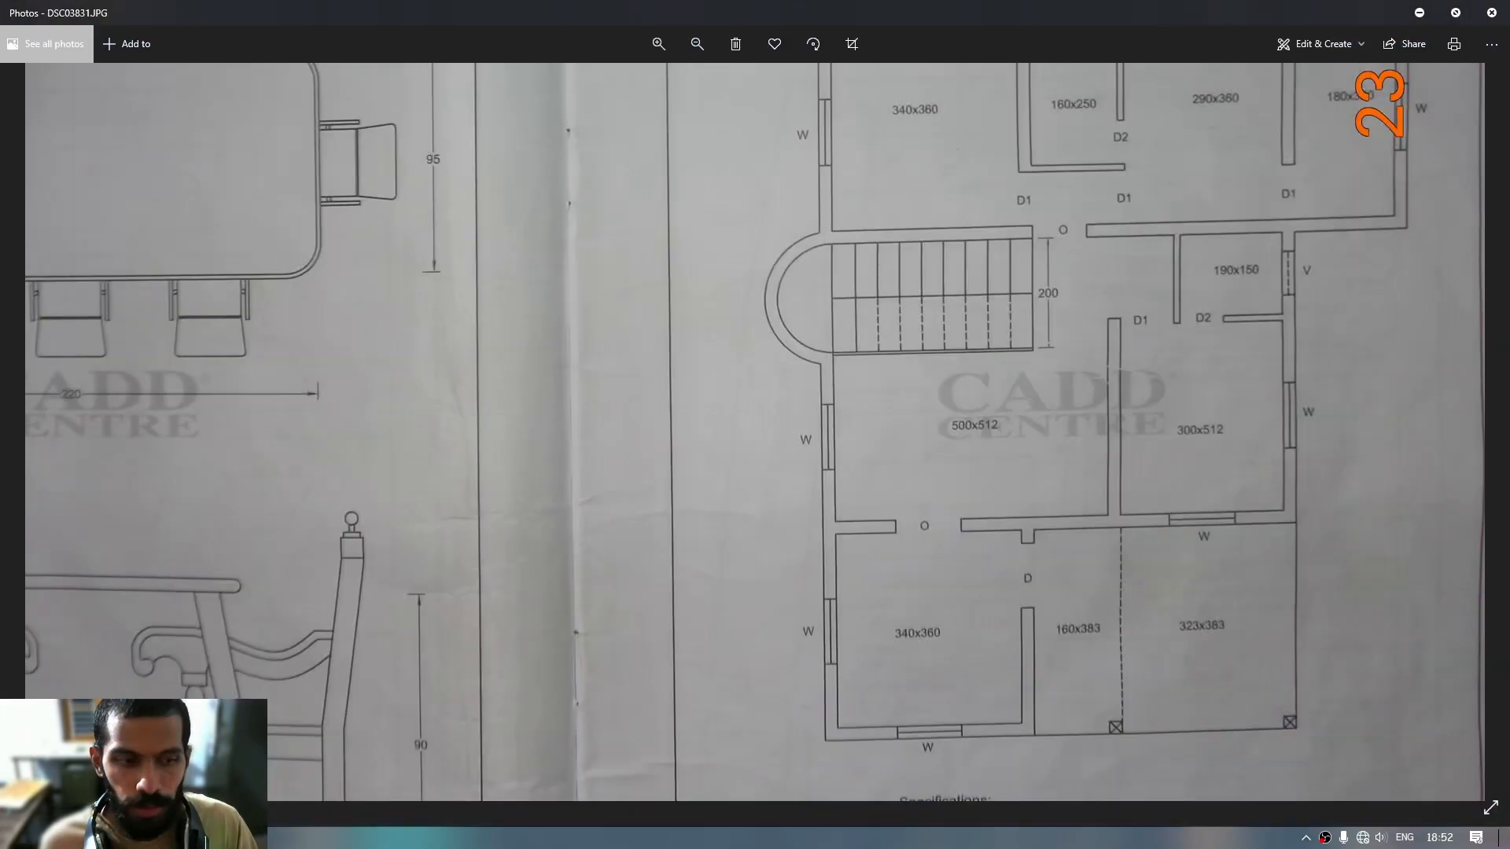
Close the photo viewer and insert DSC03831.JPG into the empty AutoCAD drawing at scale 1 and rotation 0.
{"action": "mouse_move", "coordinate": [1118, 245]}
{"action": "left_mouse_down"}
{"action": "mouse_move", "coordinate": [1115, 290]}
{"action": "mouse_move", "coordinate": [1031, 360]}
{"action": "mouse_move", "coordinate": [1036, 350]}
{"action": "left_mouse_up"}
{"action": "left_click", "coordinate": [1493, 11]}
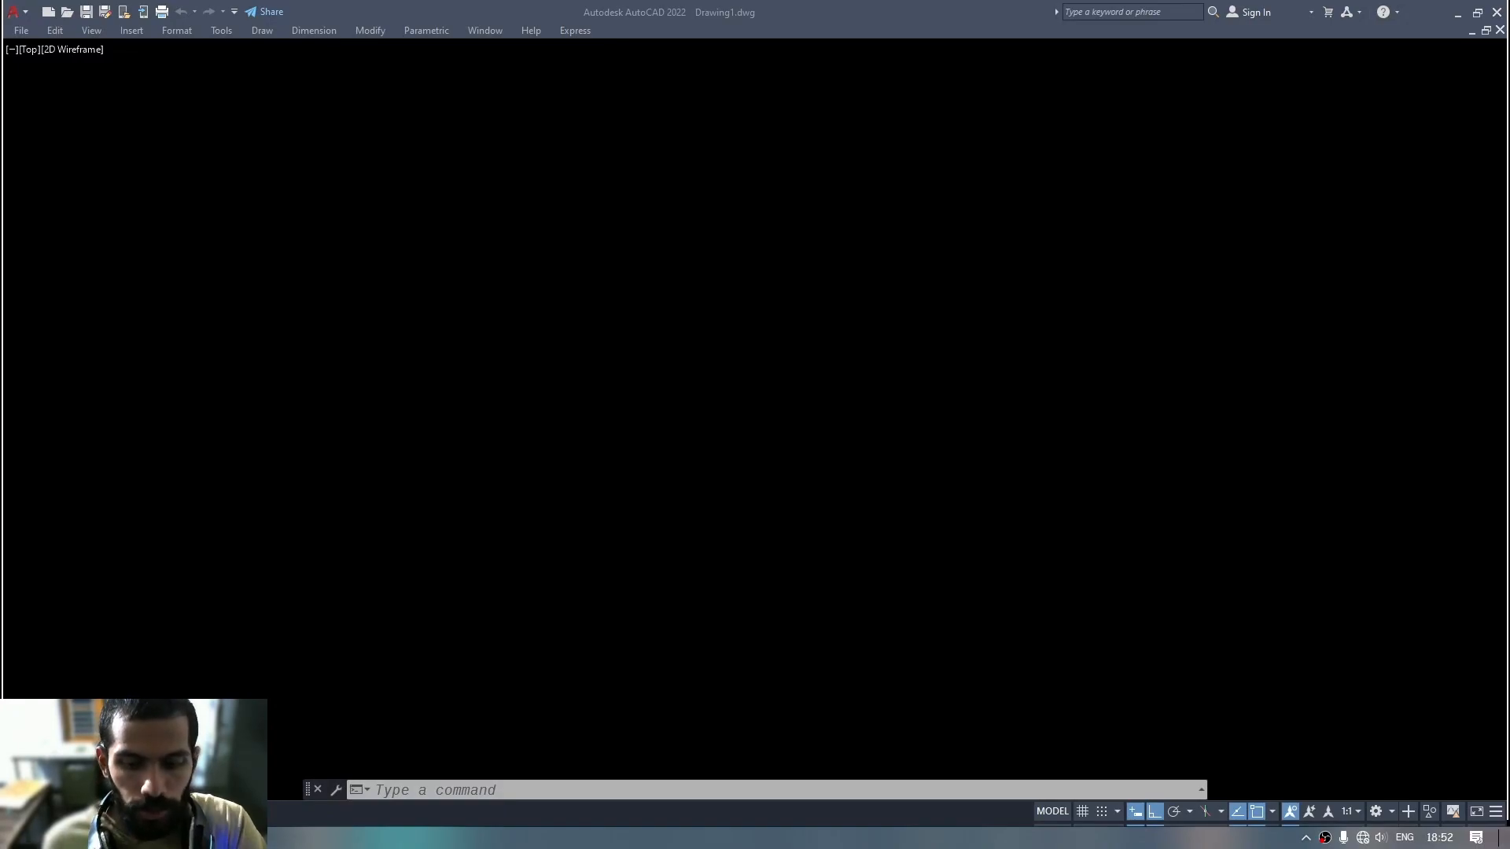
{"action": "key", "text": "alt+Tab"}
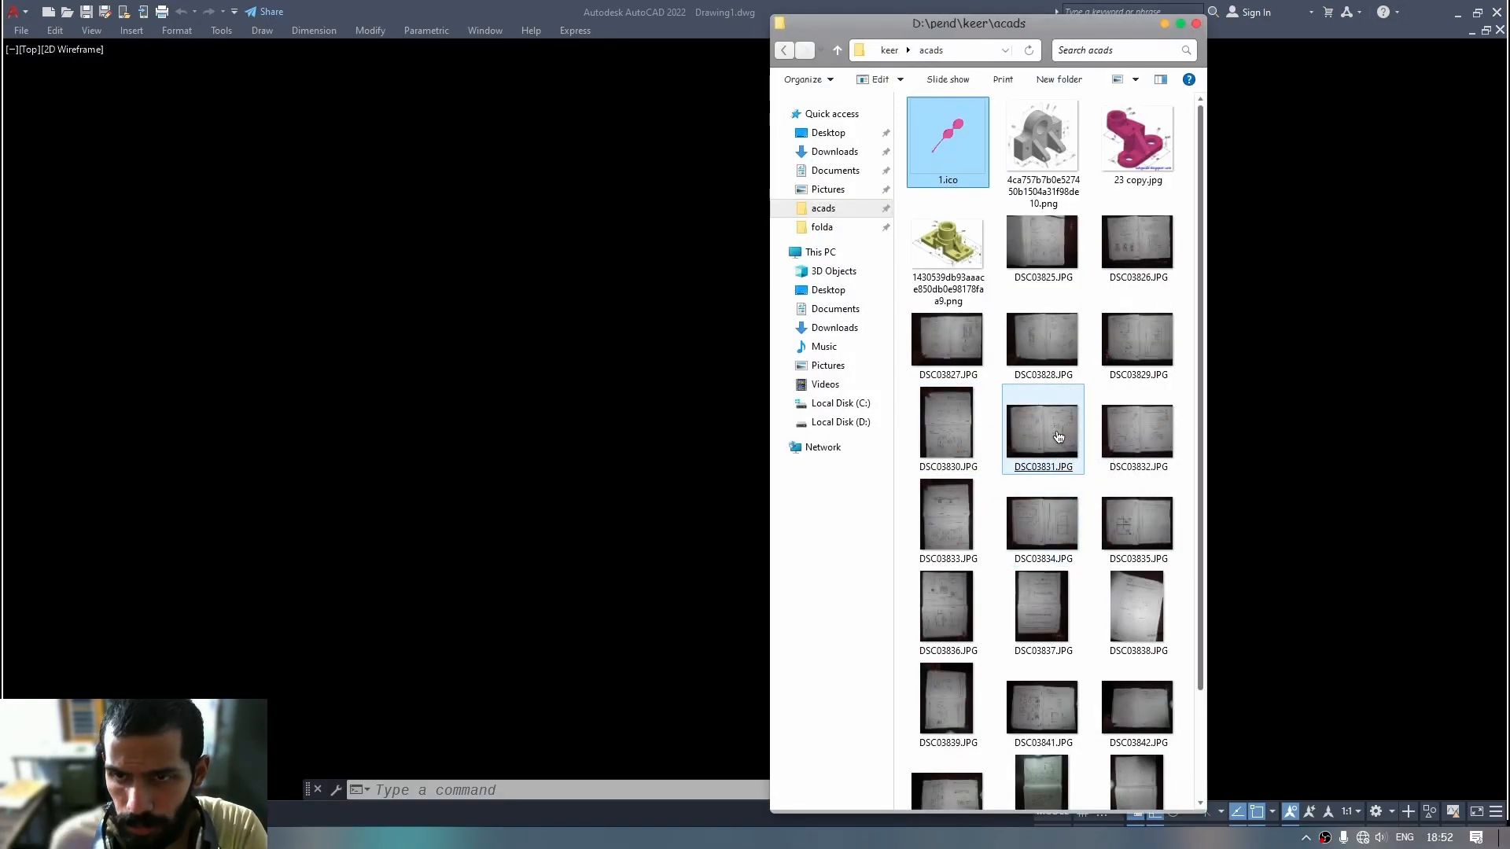
{"action": "mouse_move", "coordinate": [1044, 431]}
{"action": "left_mouse_down"}
{"action": "mouse_move", "coordinate": [1030, 401]}
{"action": "mouse_move", "coordinate": [720, 459]}
{"action": "left_mouse_up"}
{"action": "left_click", "coordinate": [985, 729]}
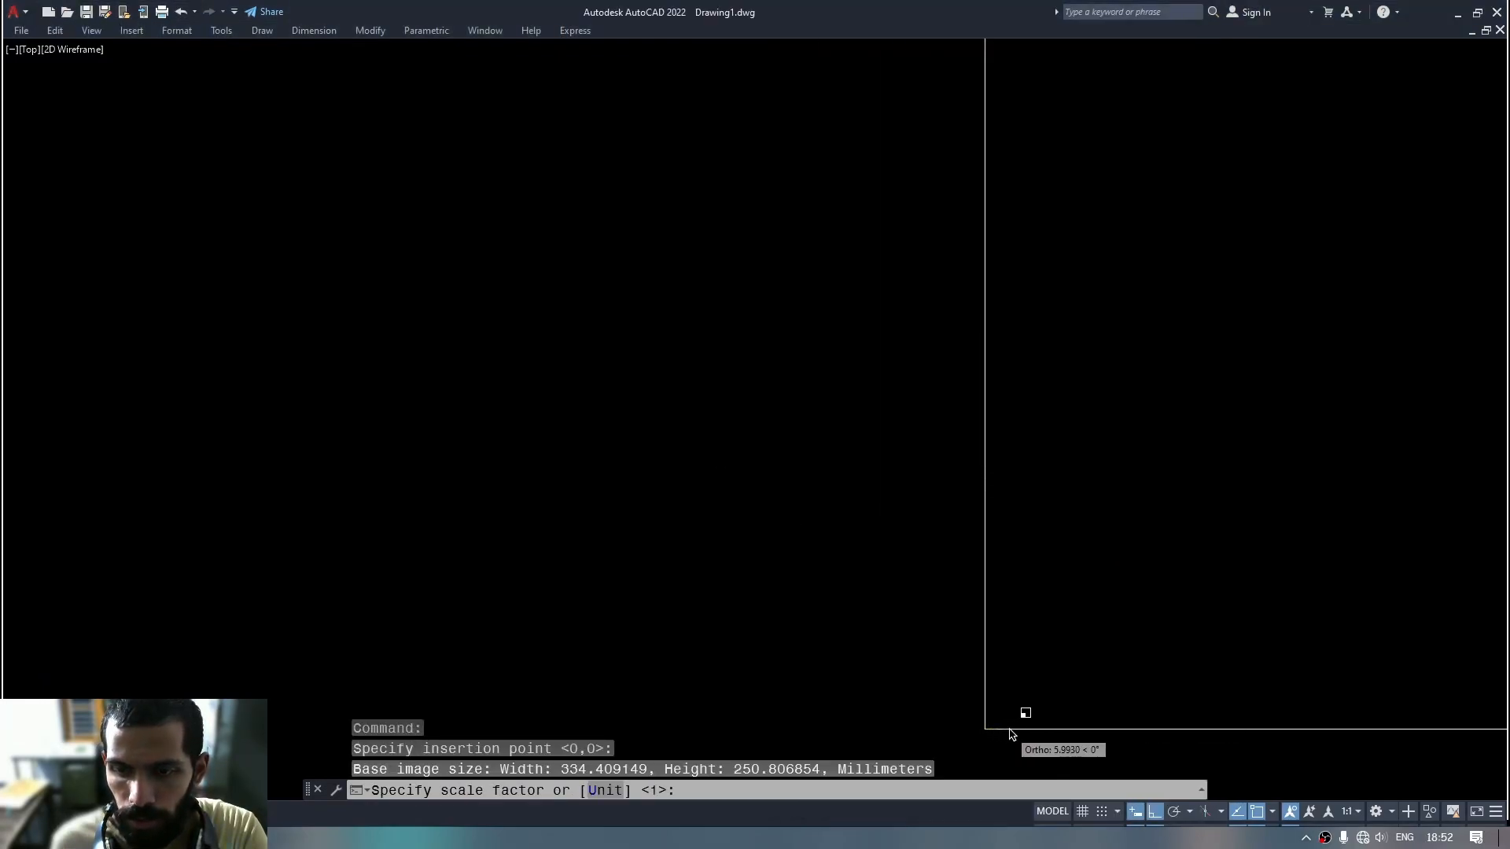
{"action": "key", "text": "Return"}
{"action": "key", "text": "Return"}
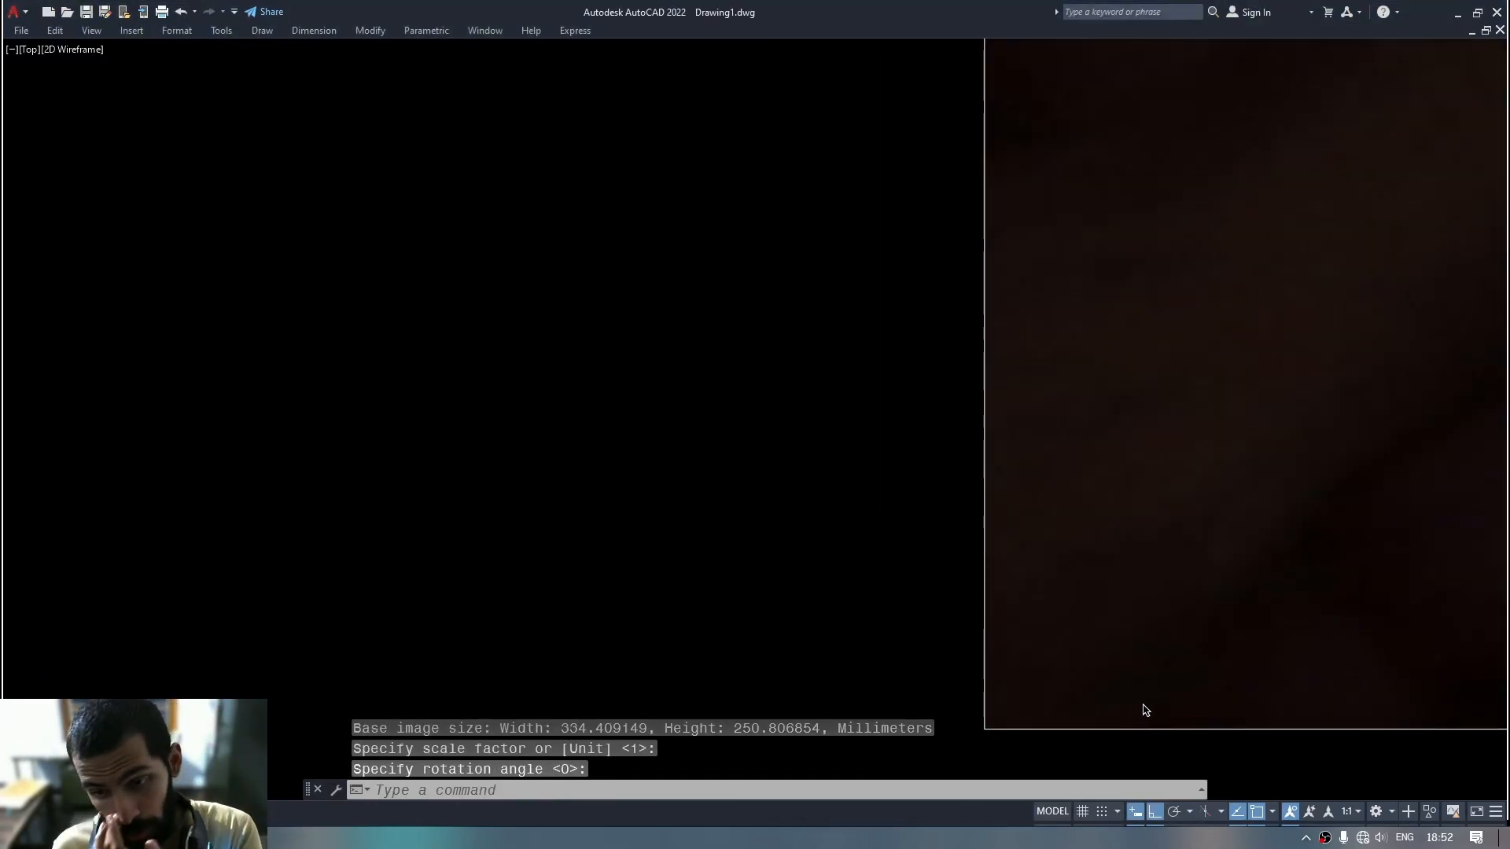
Split the model space into two vertical viewports with the VPORTS command.
{"action": "scroll", "coordinate": [1236, 576], "scroll_direction": "down", "scroll_amount": 5}
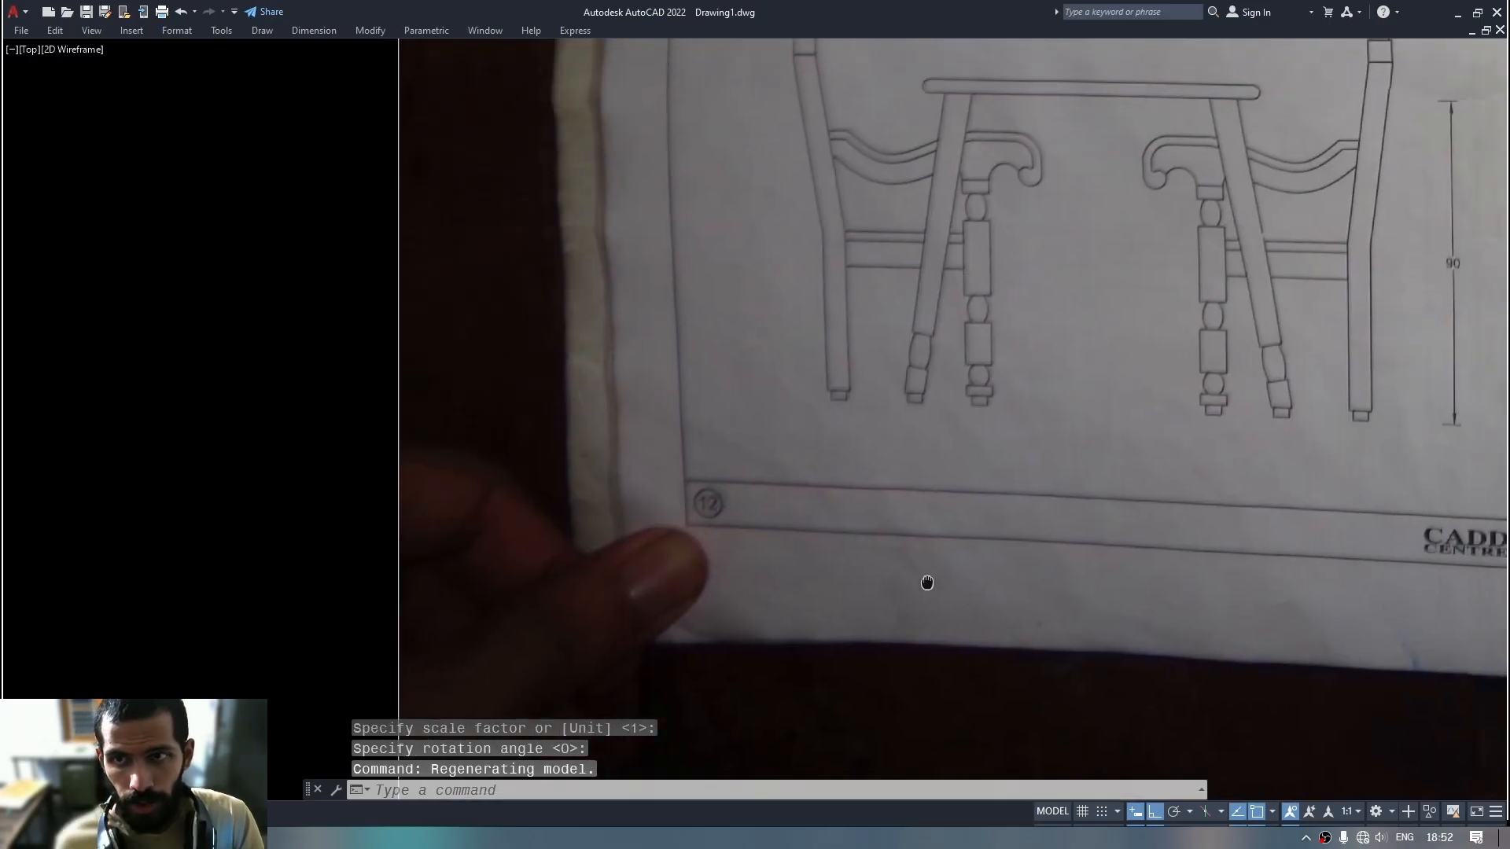
{"action": "scroll", "coordinate": [812, 484], "scroll_direction": "up", "scroll_amount": 3}
{"action": "scroll", "coordinate": [813, 483], "scroll_direction": "down", "scroll_amount": 4}
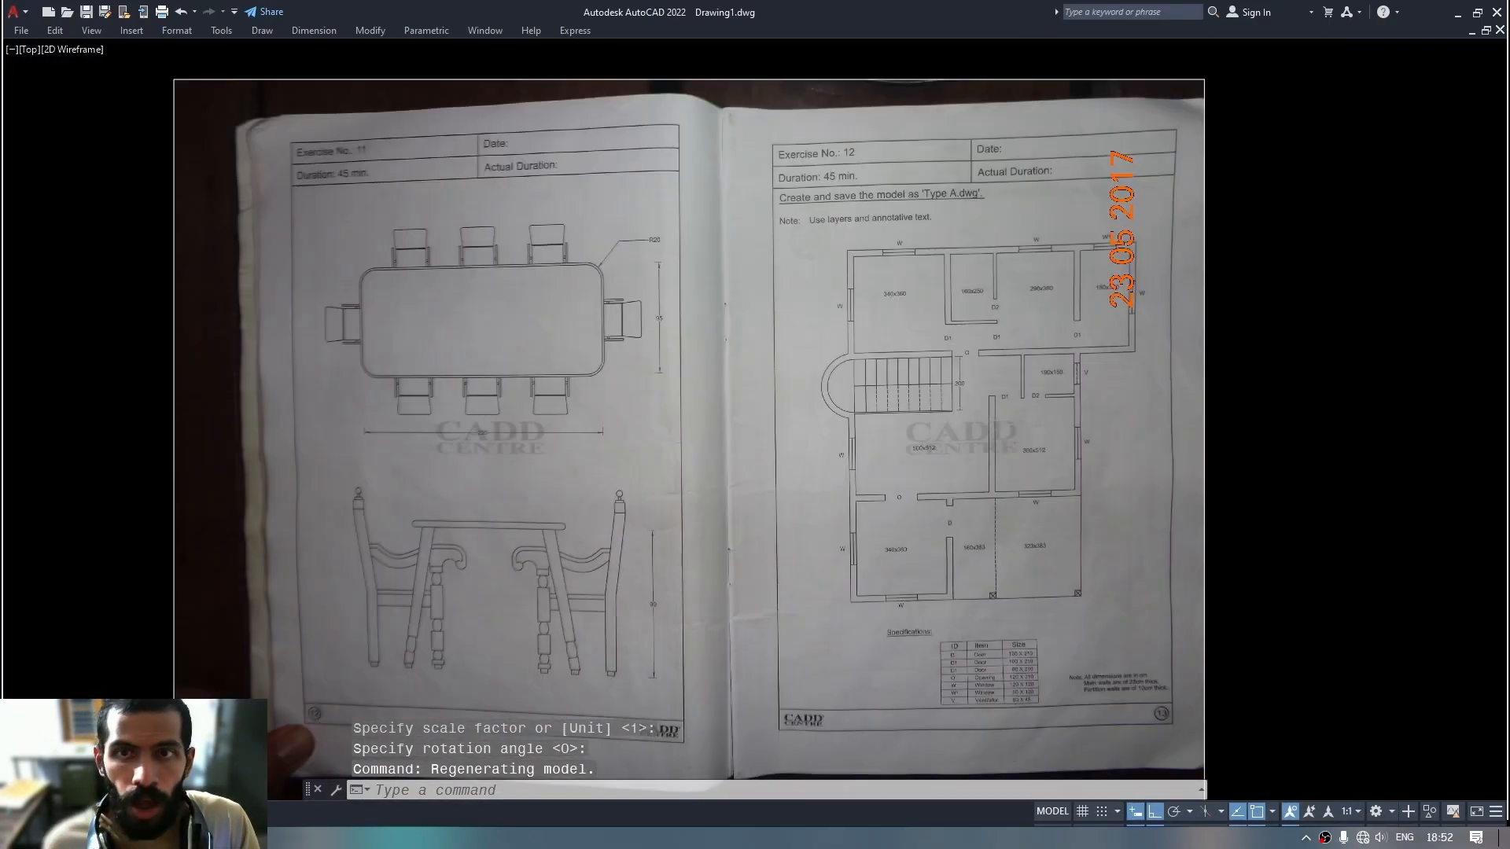
{"action": "middle_click_drag", "start_coordinate": [834, 500], "coordinate": [1065, 448]}
{"action": "key", "text": "Escape"}
{"action": "key", "text": "Escape"}
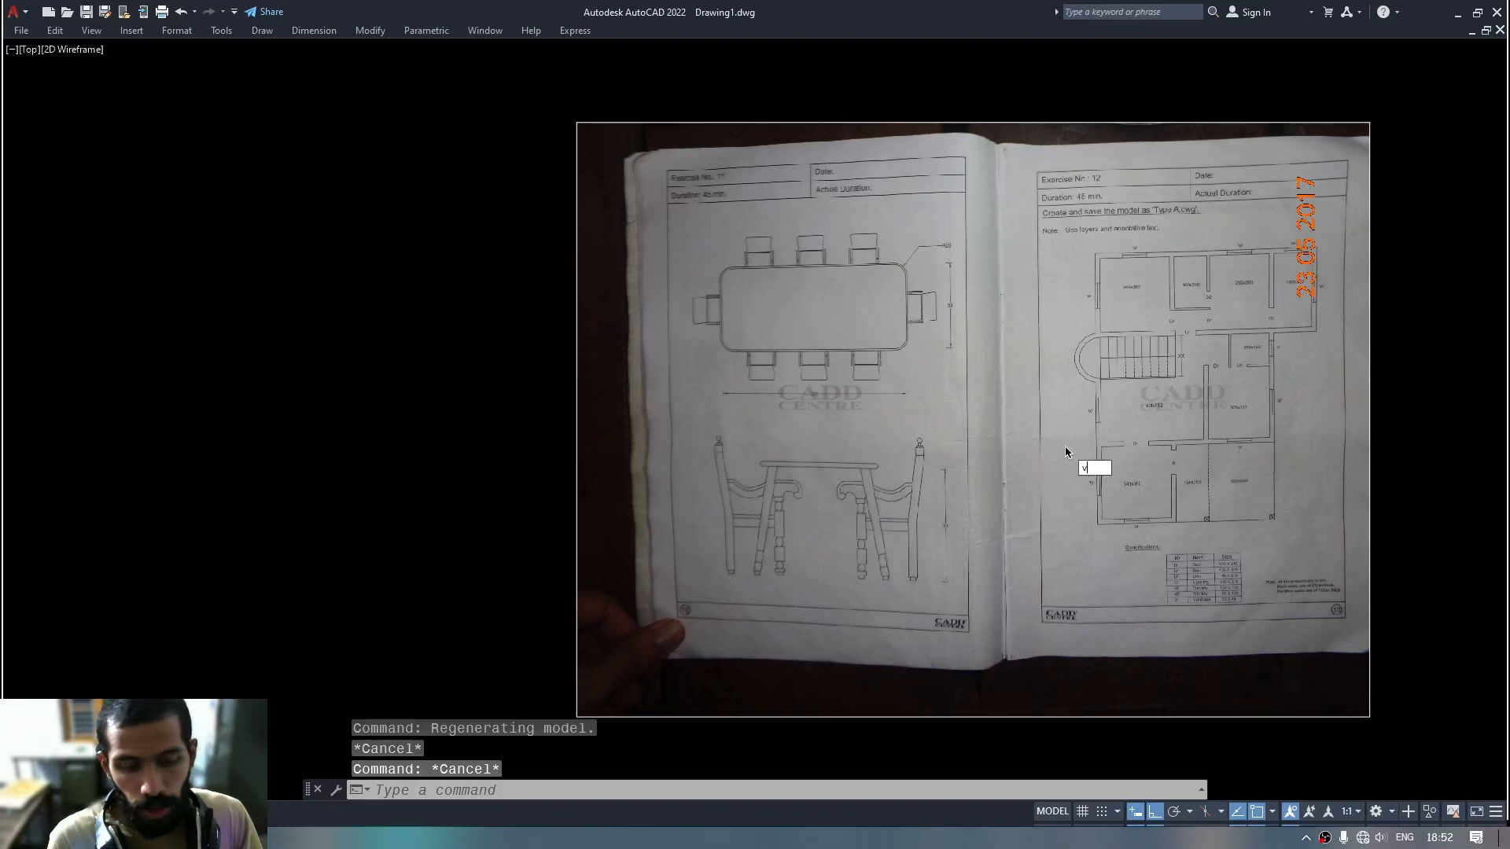
{"action": "type", "text": "vports"}
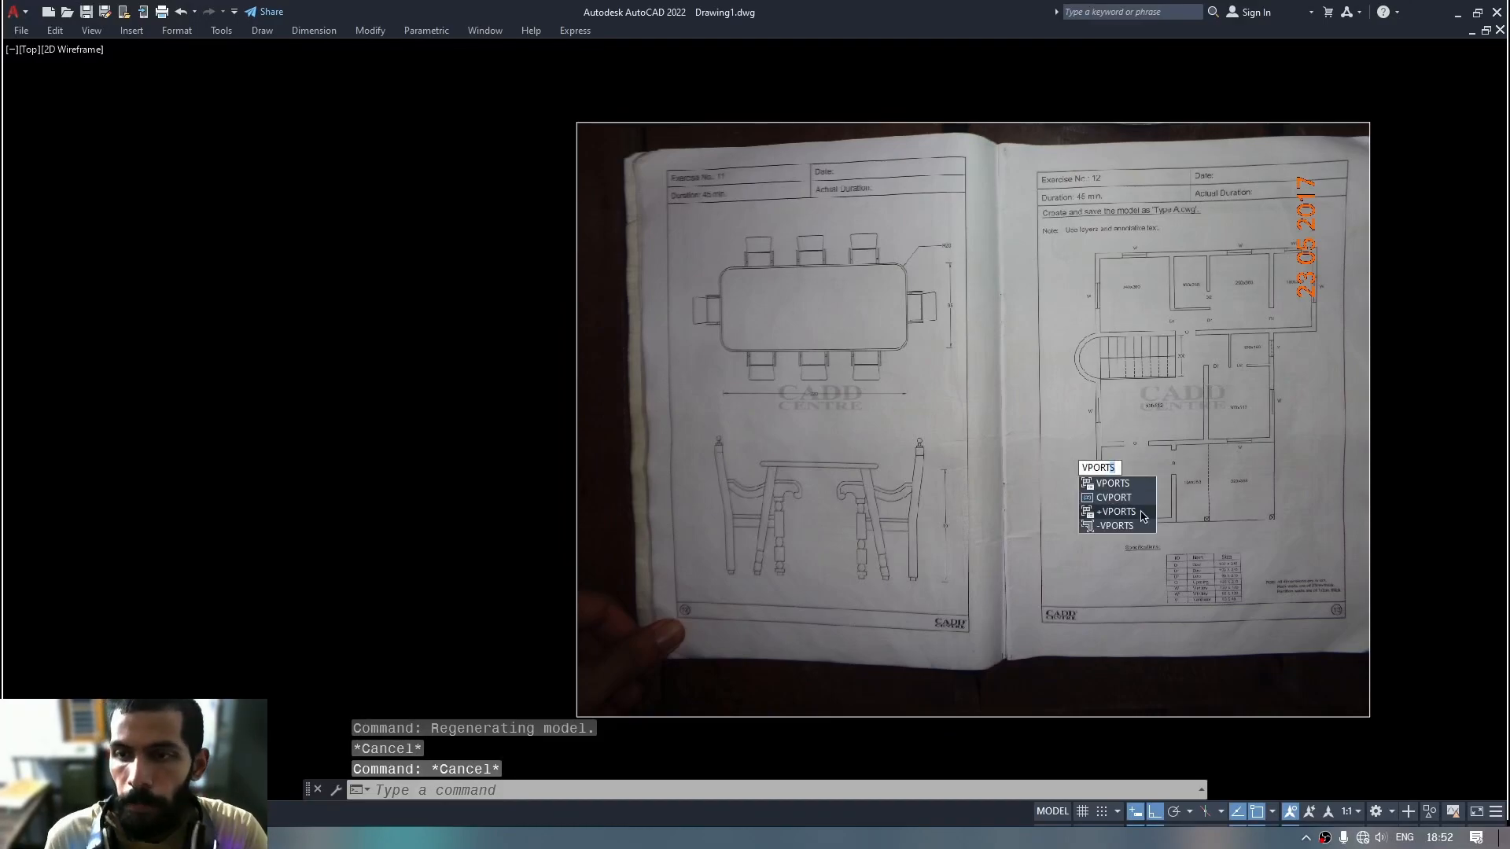
{"action": "left_click", "coordinate": [1129, 483]}
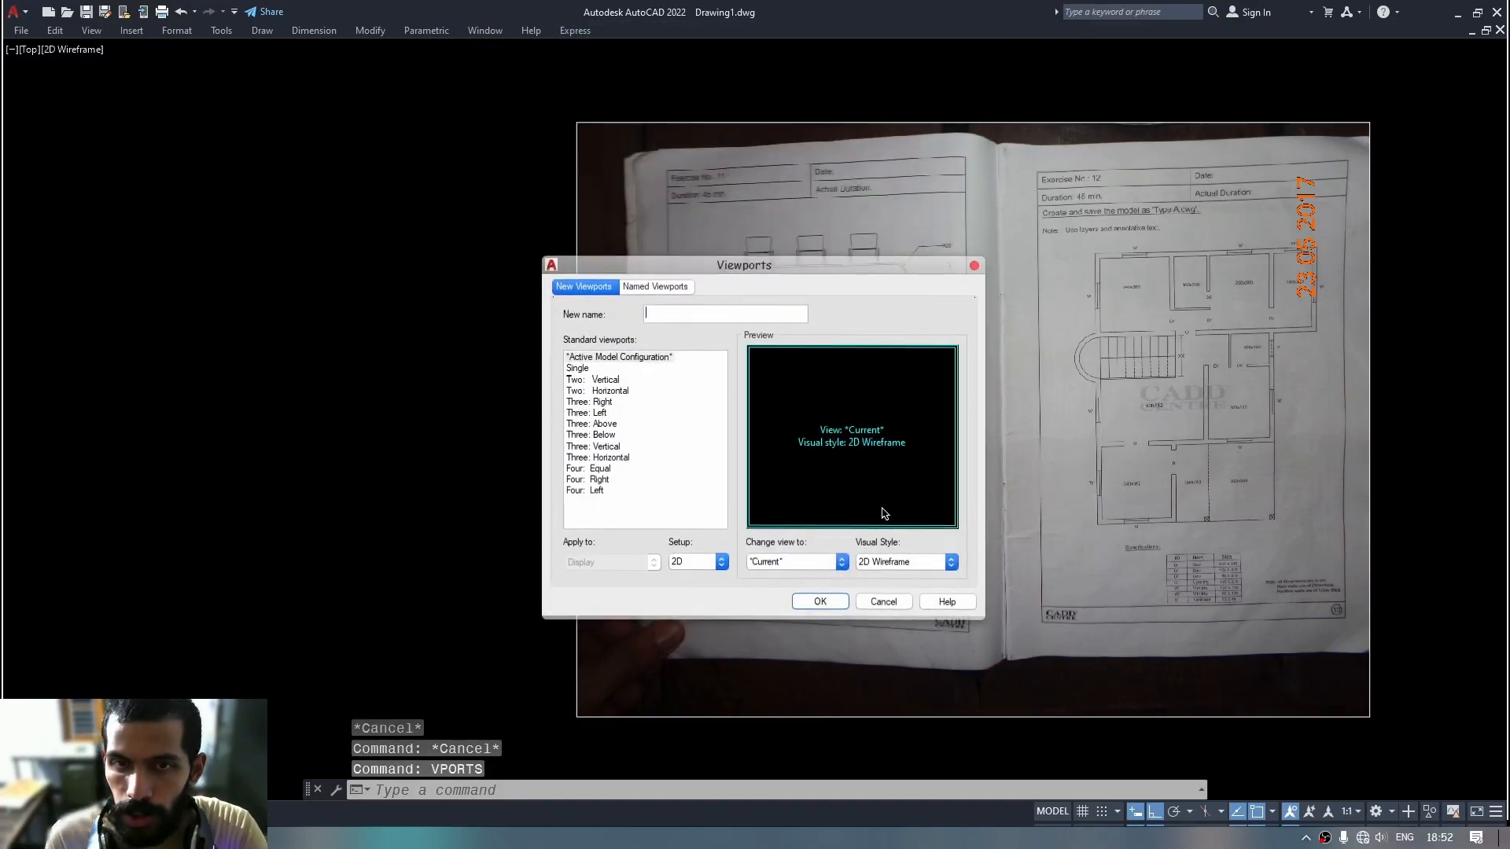
{"action": "left_click", "coordinate": [599, 379]}
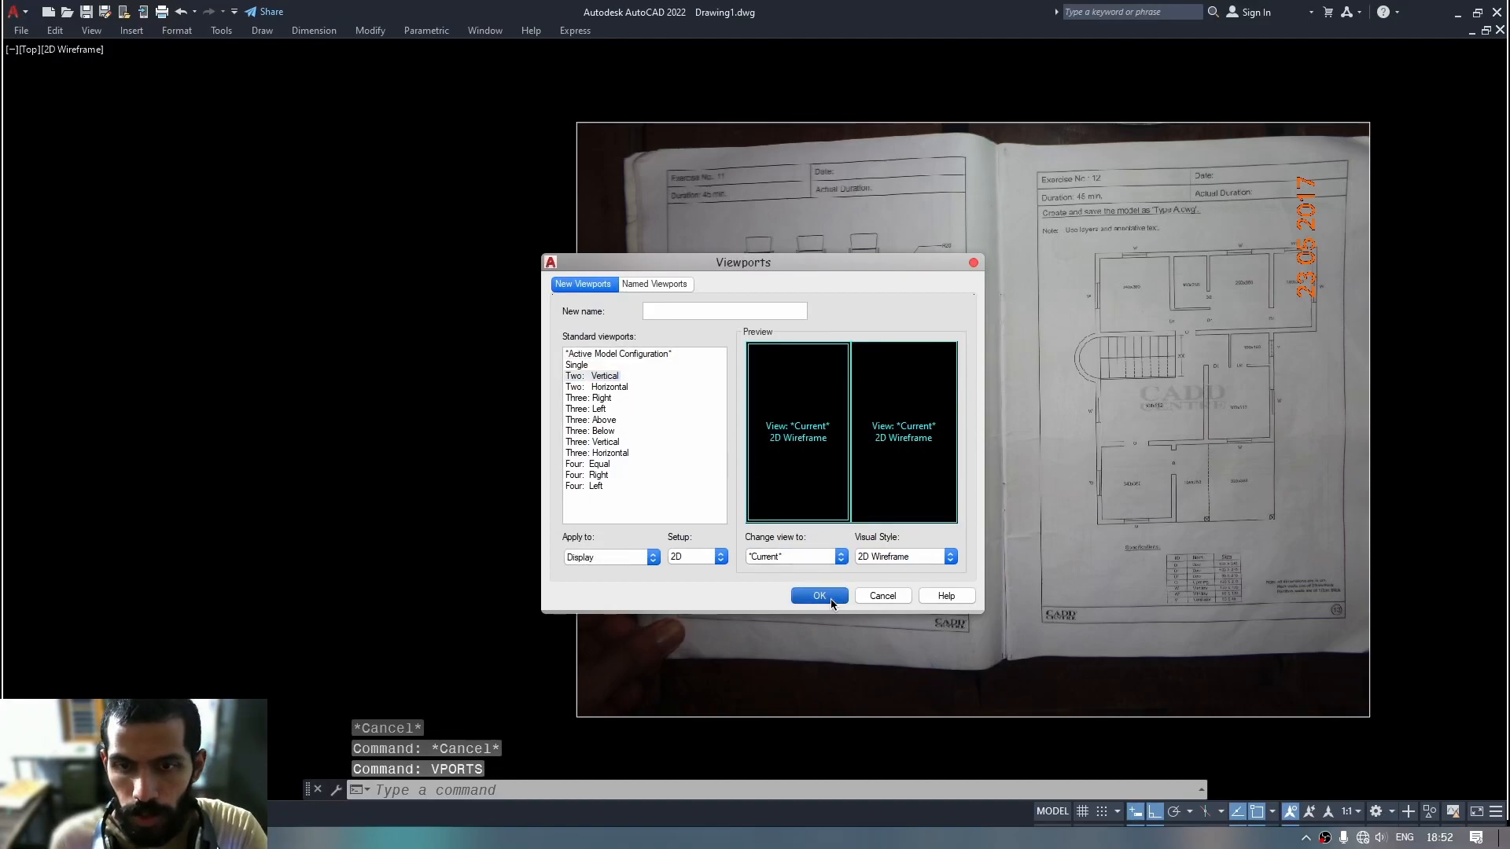
{"action": "left_click", "coordinate": [820, 595]}
Narrow the right viewport around the Exercise 12 floor plan and clear the wider left viewport for drawing.
{"action": "middle_click_drag", "start_coordinate": [1309, 592], "coordinate": [1297, 583]}
{"action": "scroll", "coordinate": [1227, 491], "scroll_direction": "up", "scroll_amount": 7}
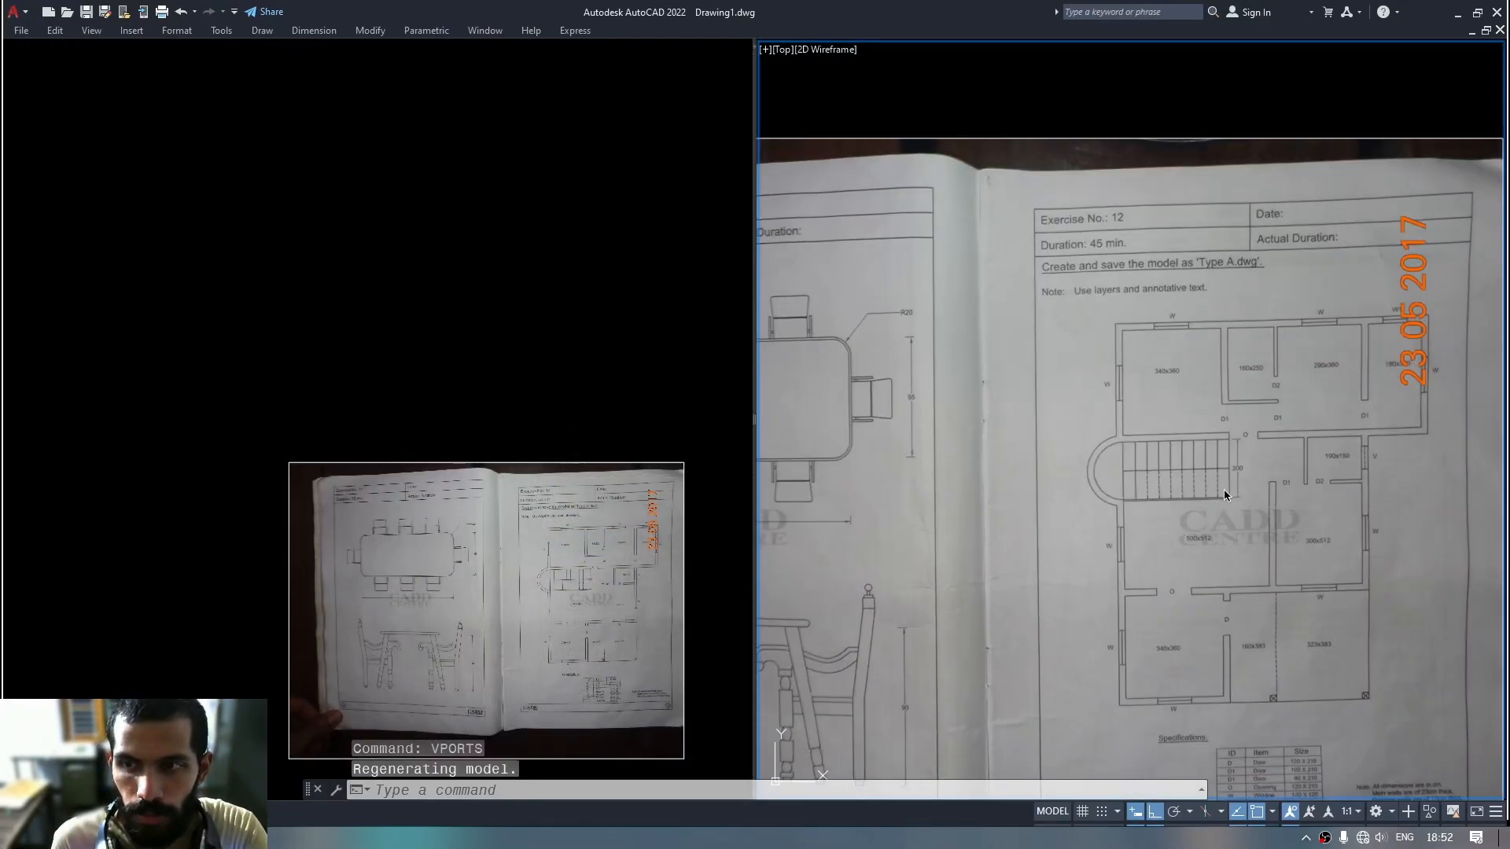
{"action": "left_click_drag", "start_coordinate": [754, 435], "coordinate": [967, 416]}
{"action": "middle_click_drag", "start_coordinate": [1296, 457], "coordinate": [1139, 381]}
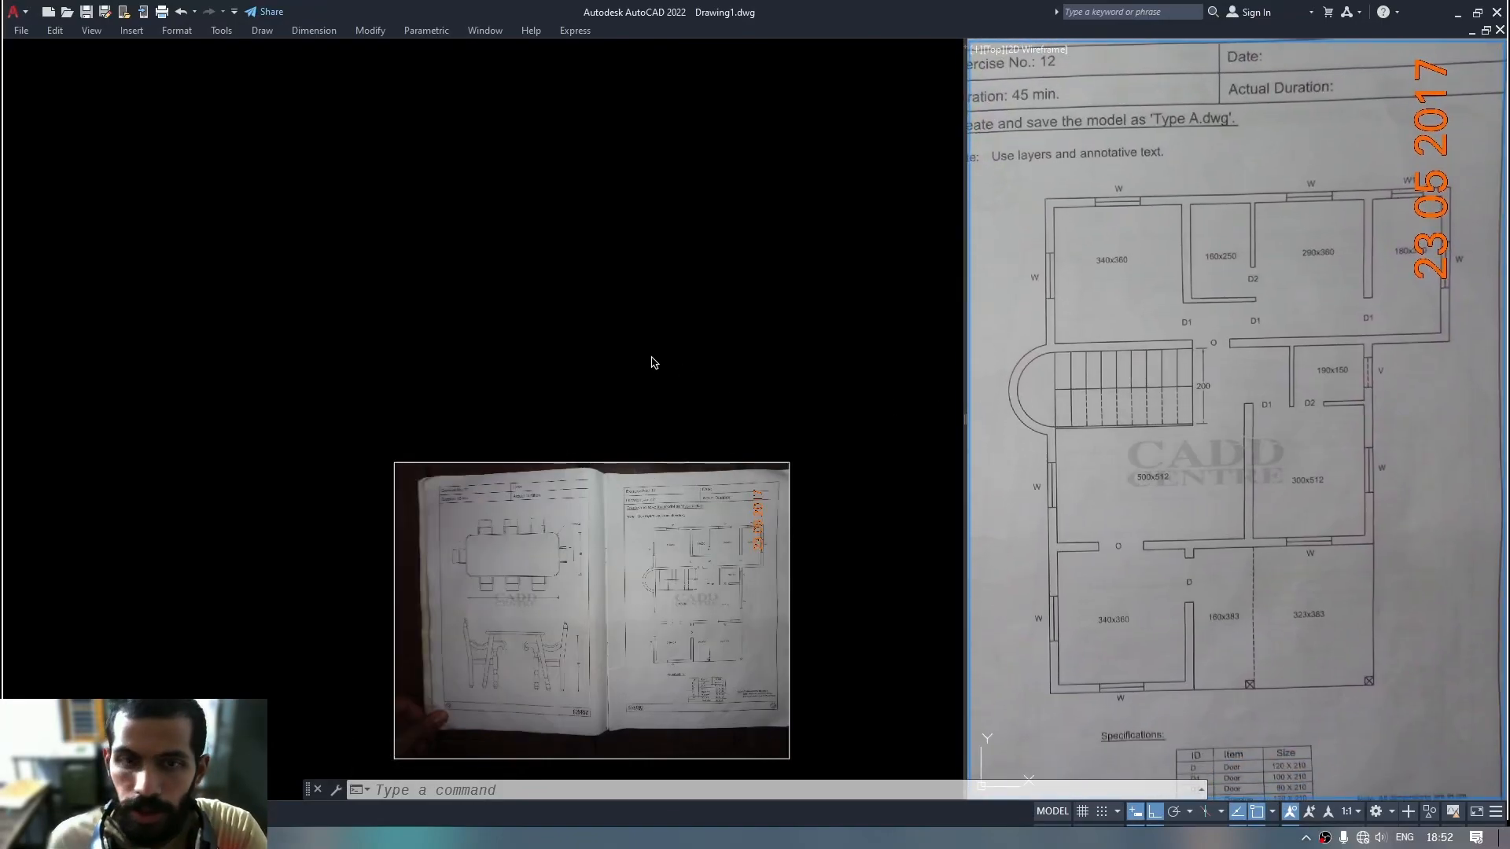
{"action": "left_click", "coordinate": [684, 371]}
{"action": "middle_click_drag", "start_coordinate": [727, 594], "coordinate": [111, 325]}
{"action": "middle_click_drag", "start_coordinate": [721, 502], "coordinate": [267, 408]}
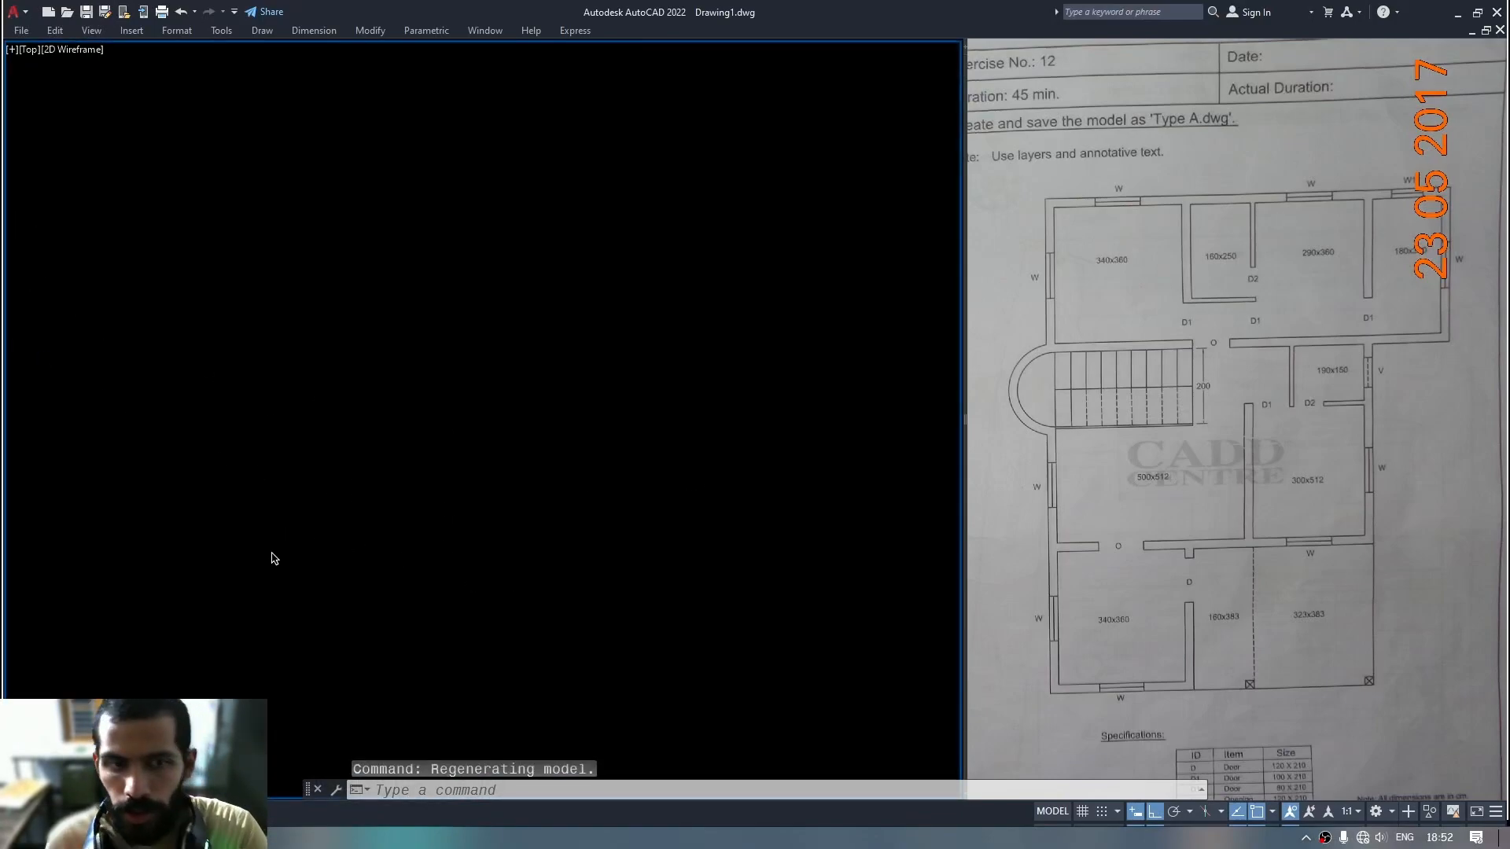
{"action": "left_click", "coordinate": [1230, 635]}
{"action": "scroll", "coordinate": [1103, 692], "scroll_direction": "up", "scroll_amount": 1}
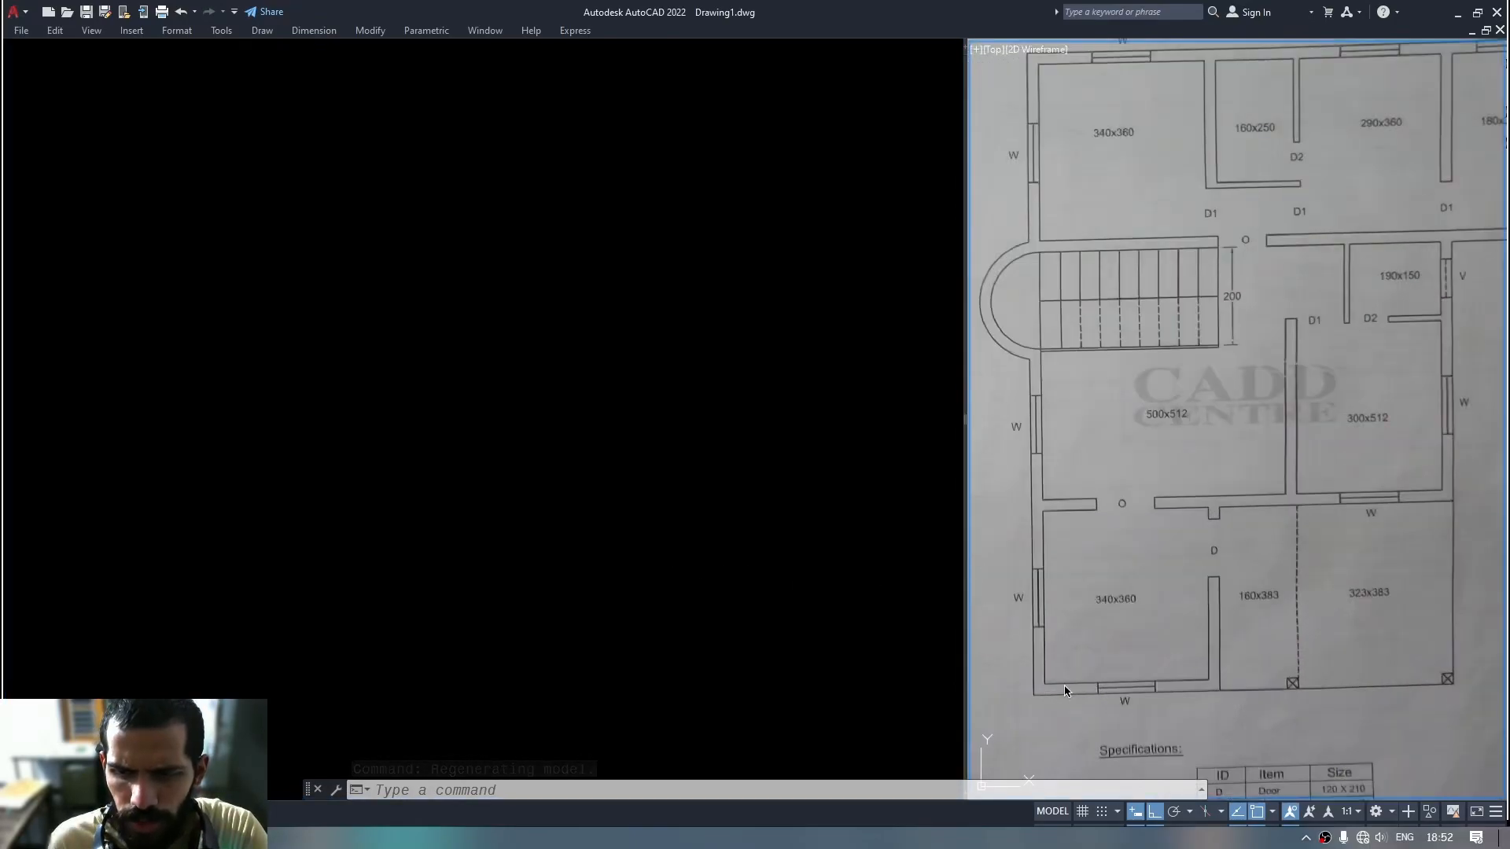
{"action": "scroll", "coordinate": [1057, 692], "scroll_direction": "up", "scroll_amount": 1}
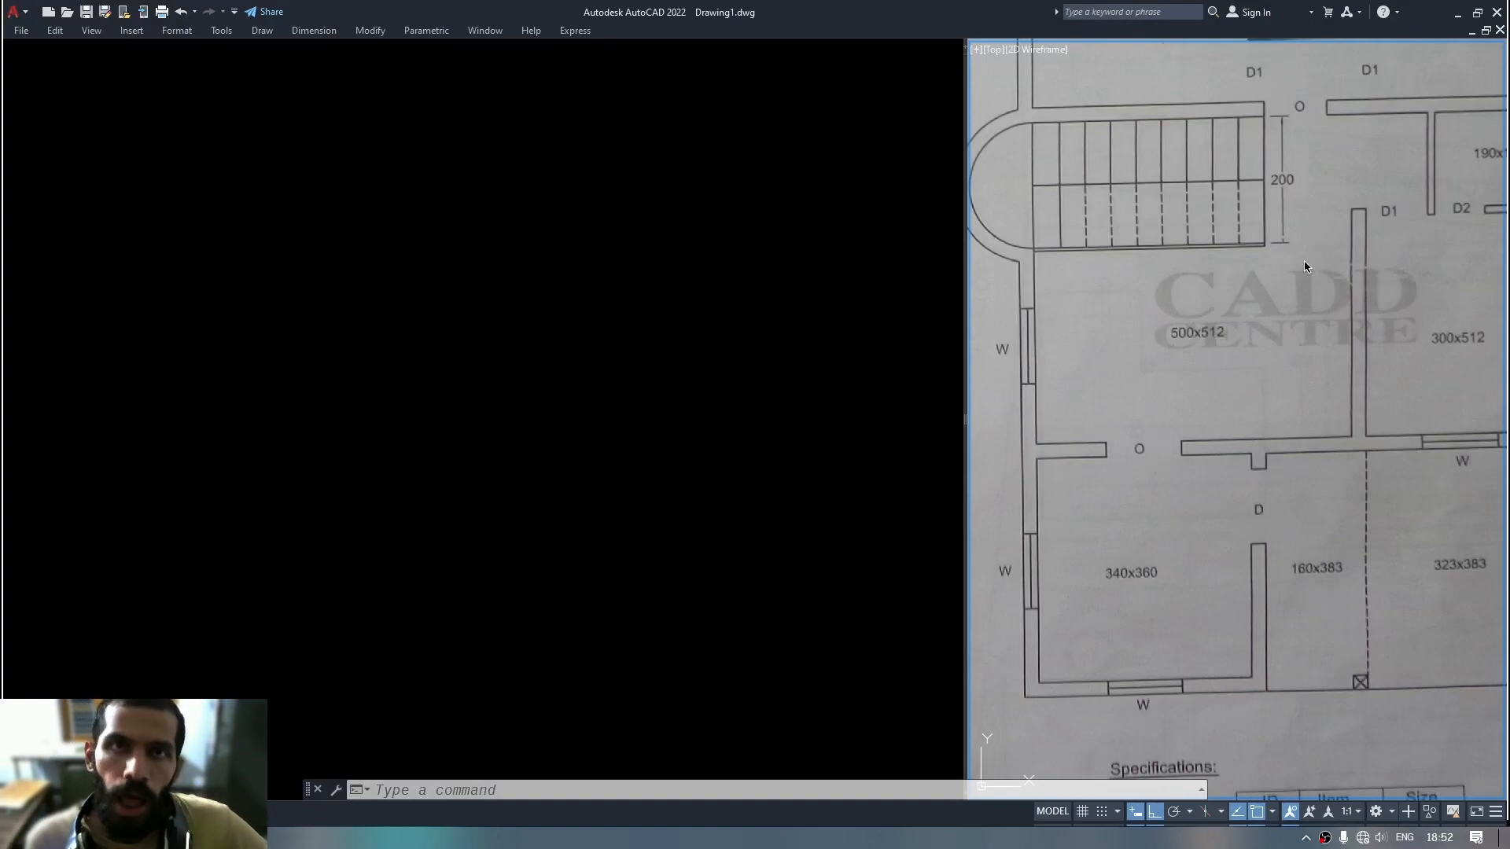
{"action": "left_click", "coordinate": [1242, 283]}
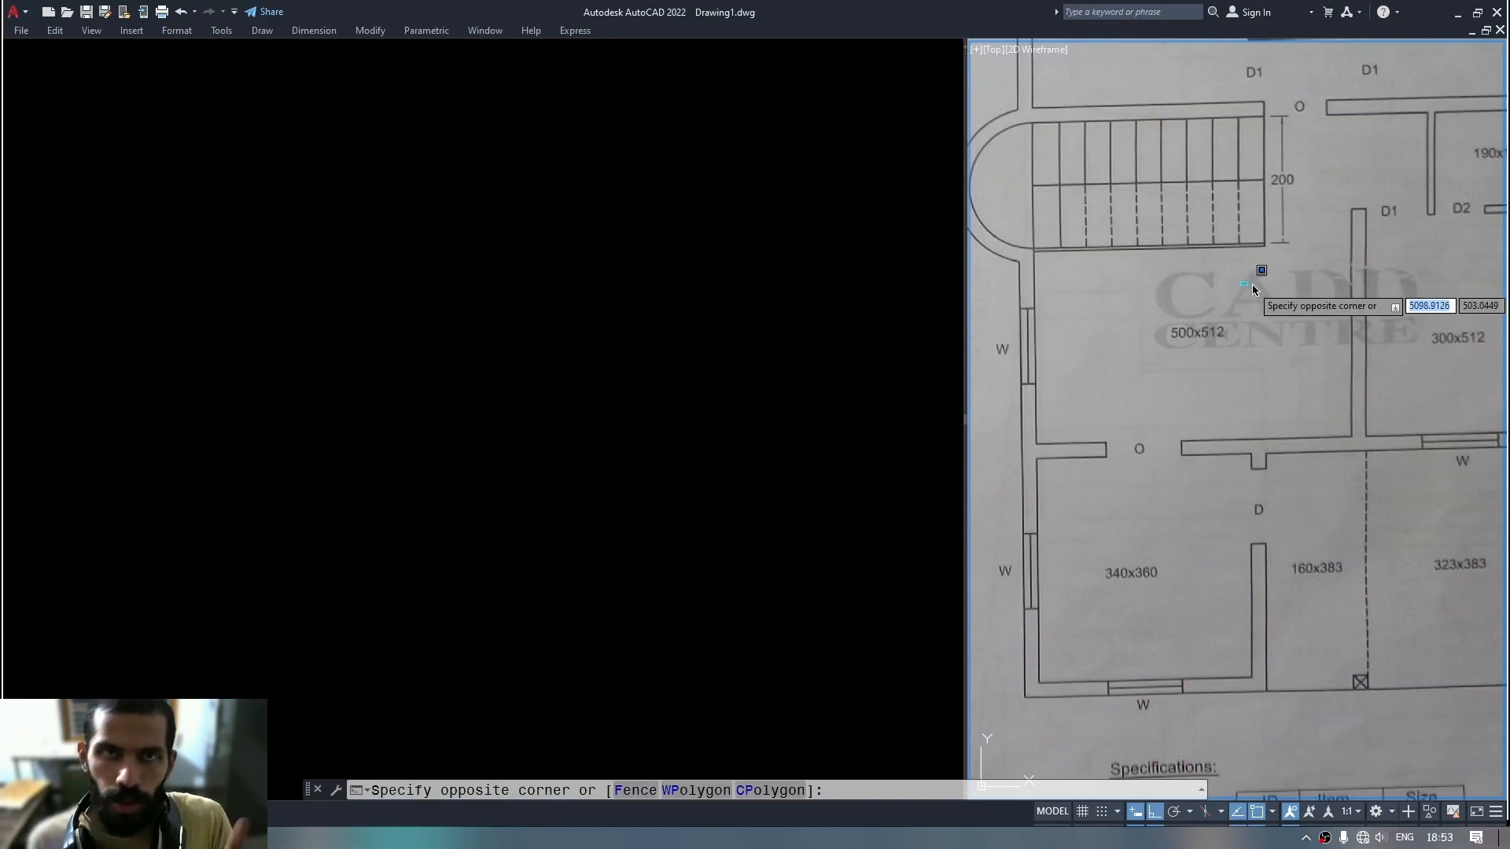
{"action": "left_click", "coordinate": [1275, 336]}
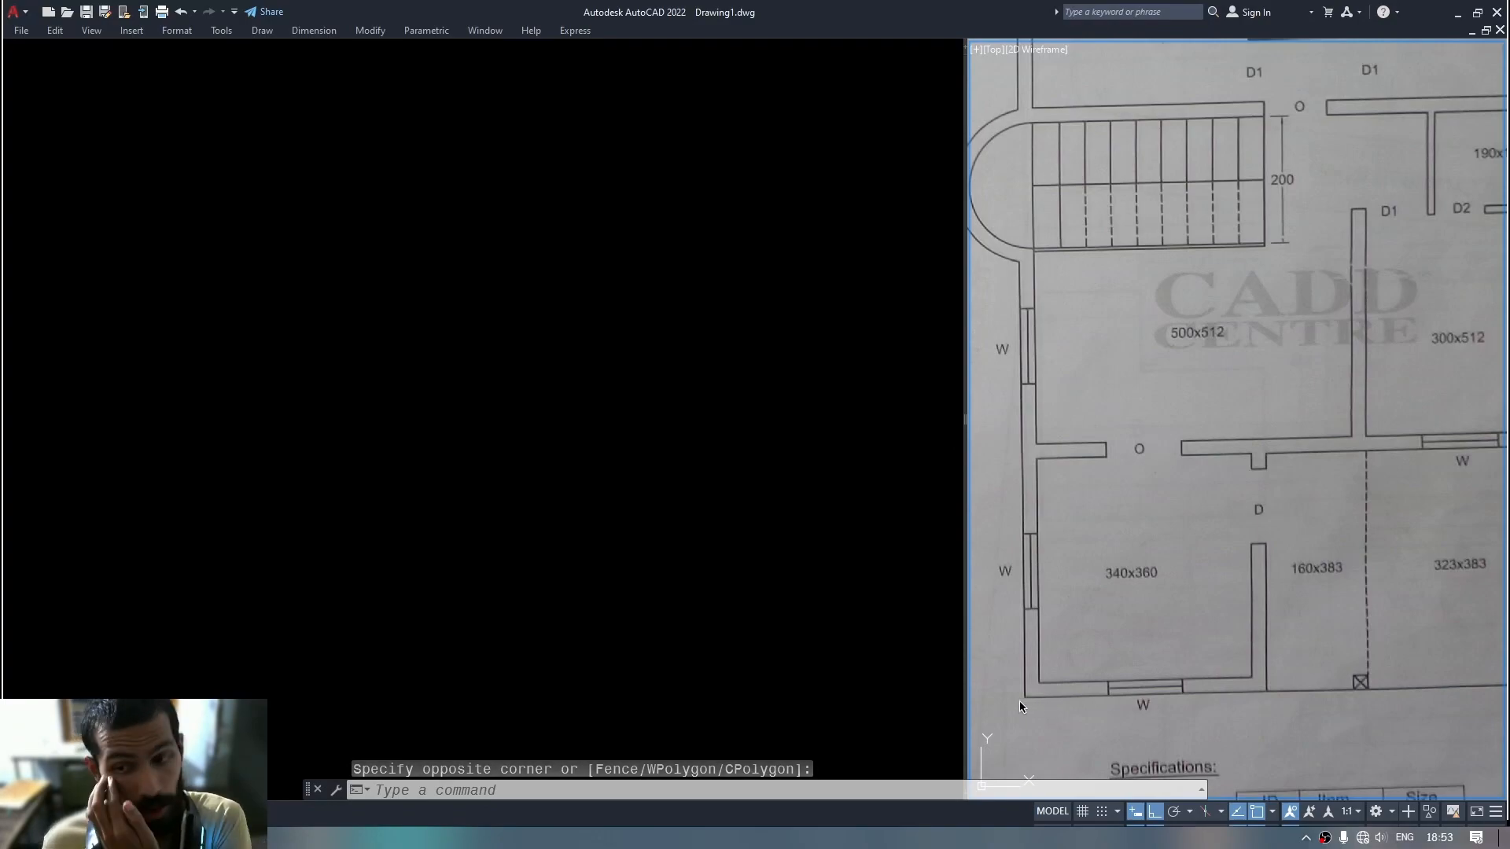
Draw a horizontal and a vertical ray from one common start point in the empty left viewport.
{"action": "left_click", "coordinate": [264, 32]}
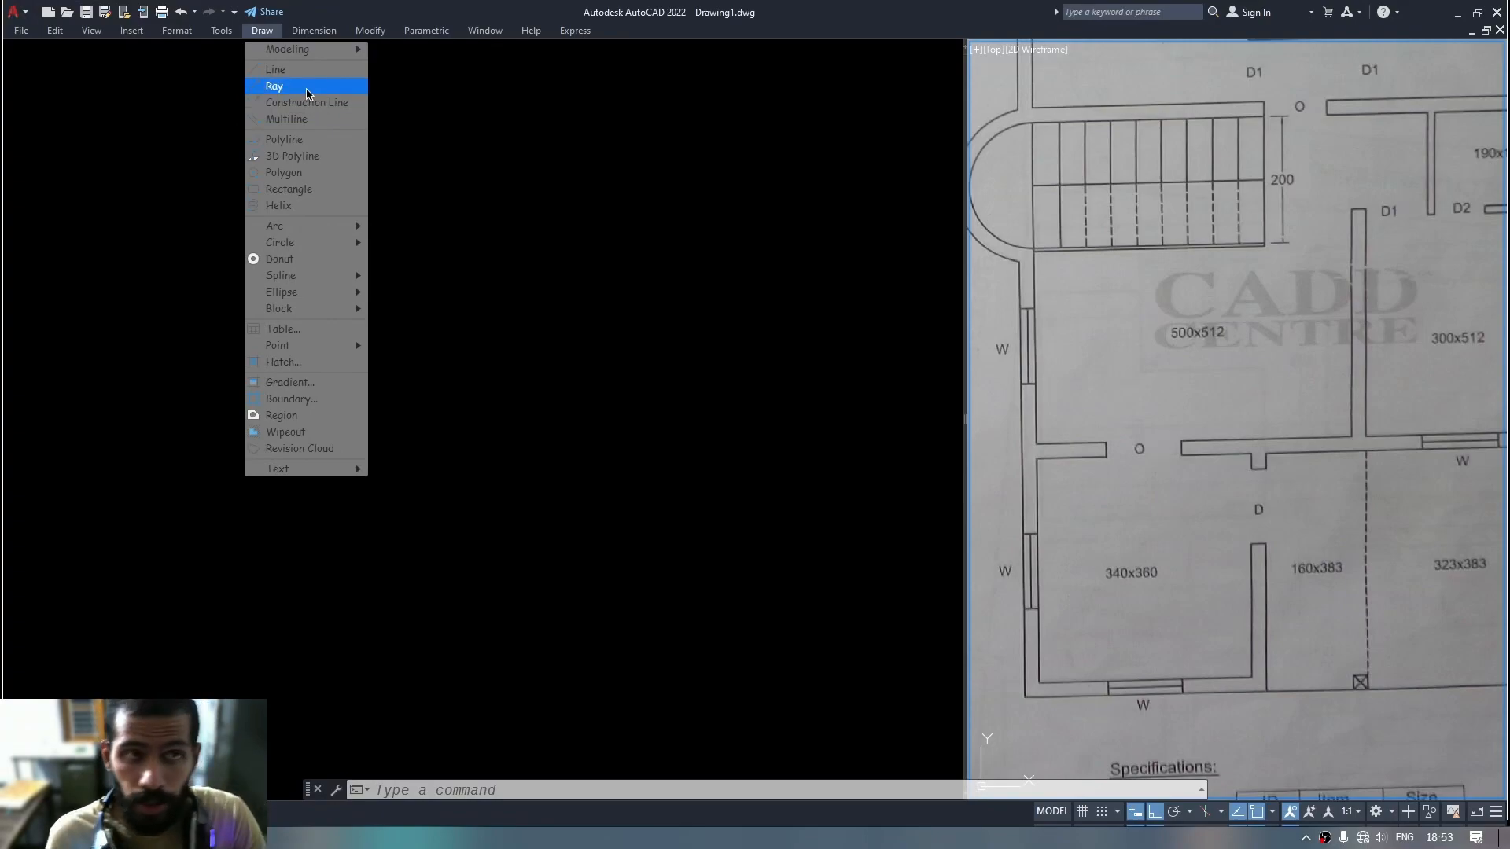
{"action": "left_click", "coordinate": [307, 86]}
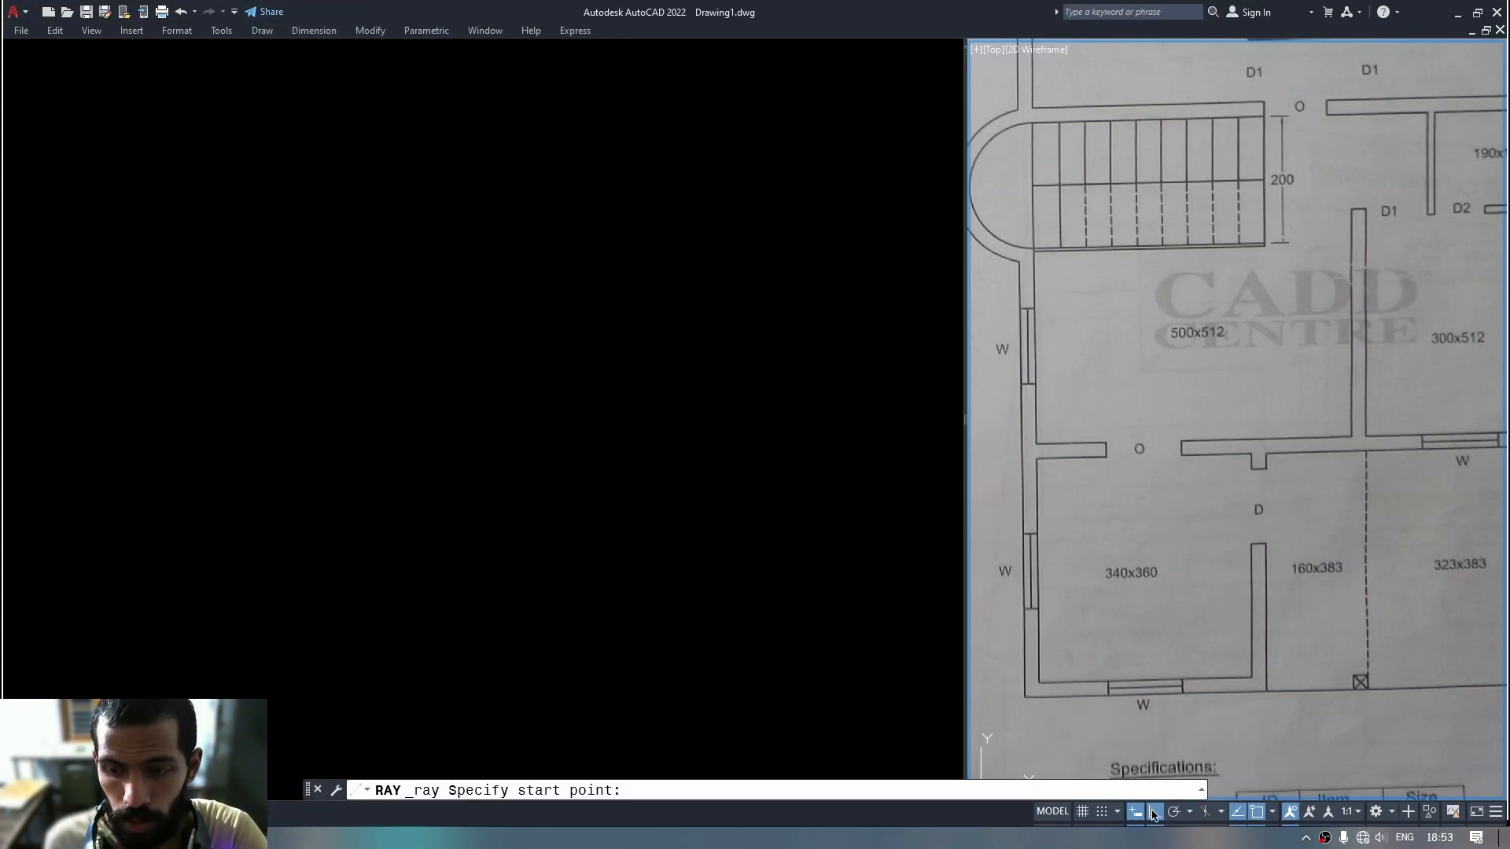
{"action": "left_click", "coordinate": [166, 629]}
{"action": "left_click", "coordinate": [143, 618]}
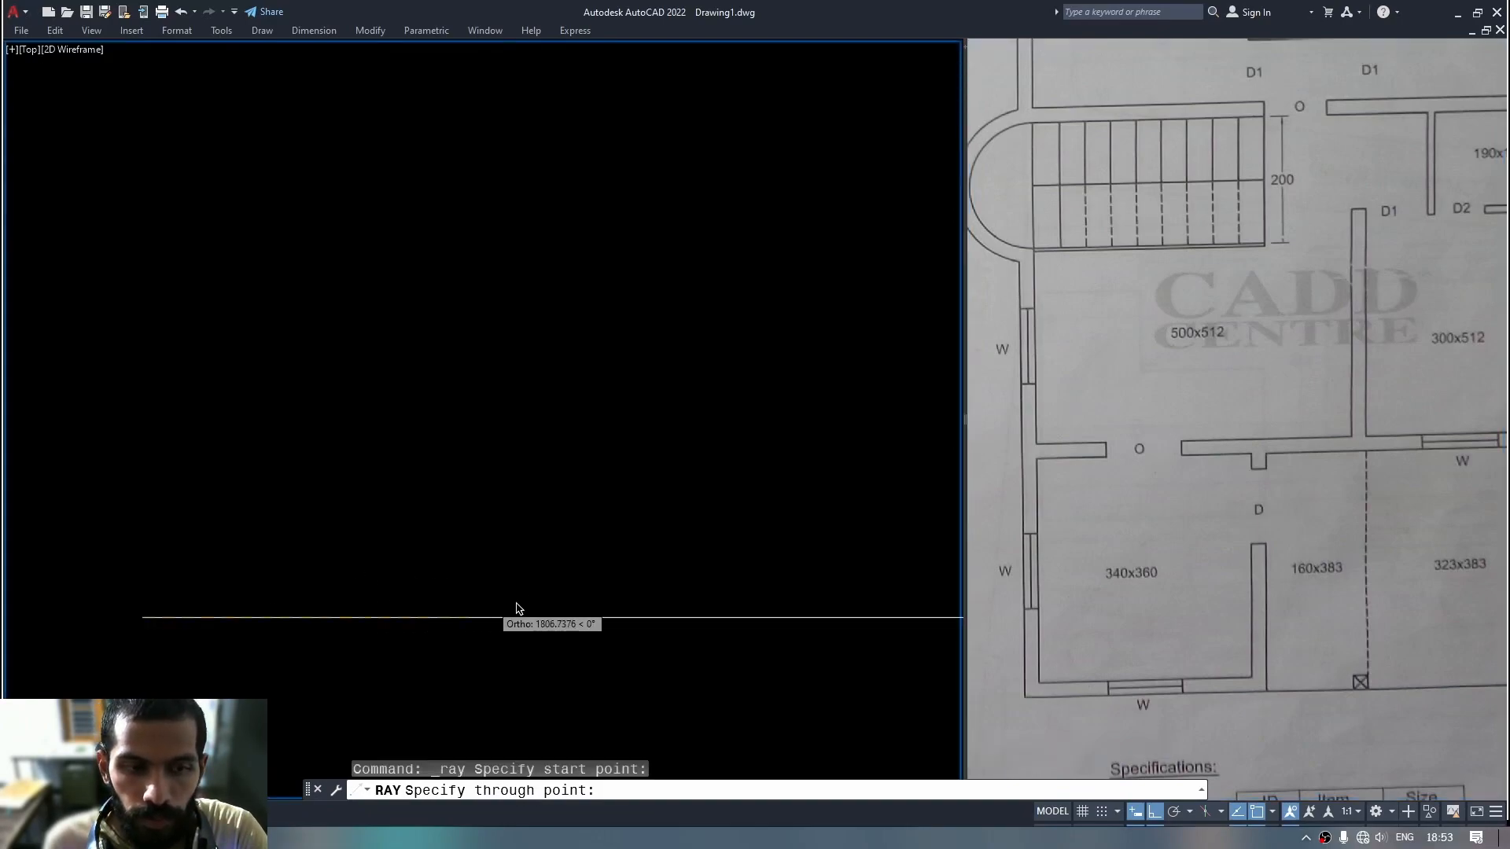
{"action": "left_click", "coordinate": [581, 618]}
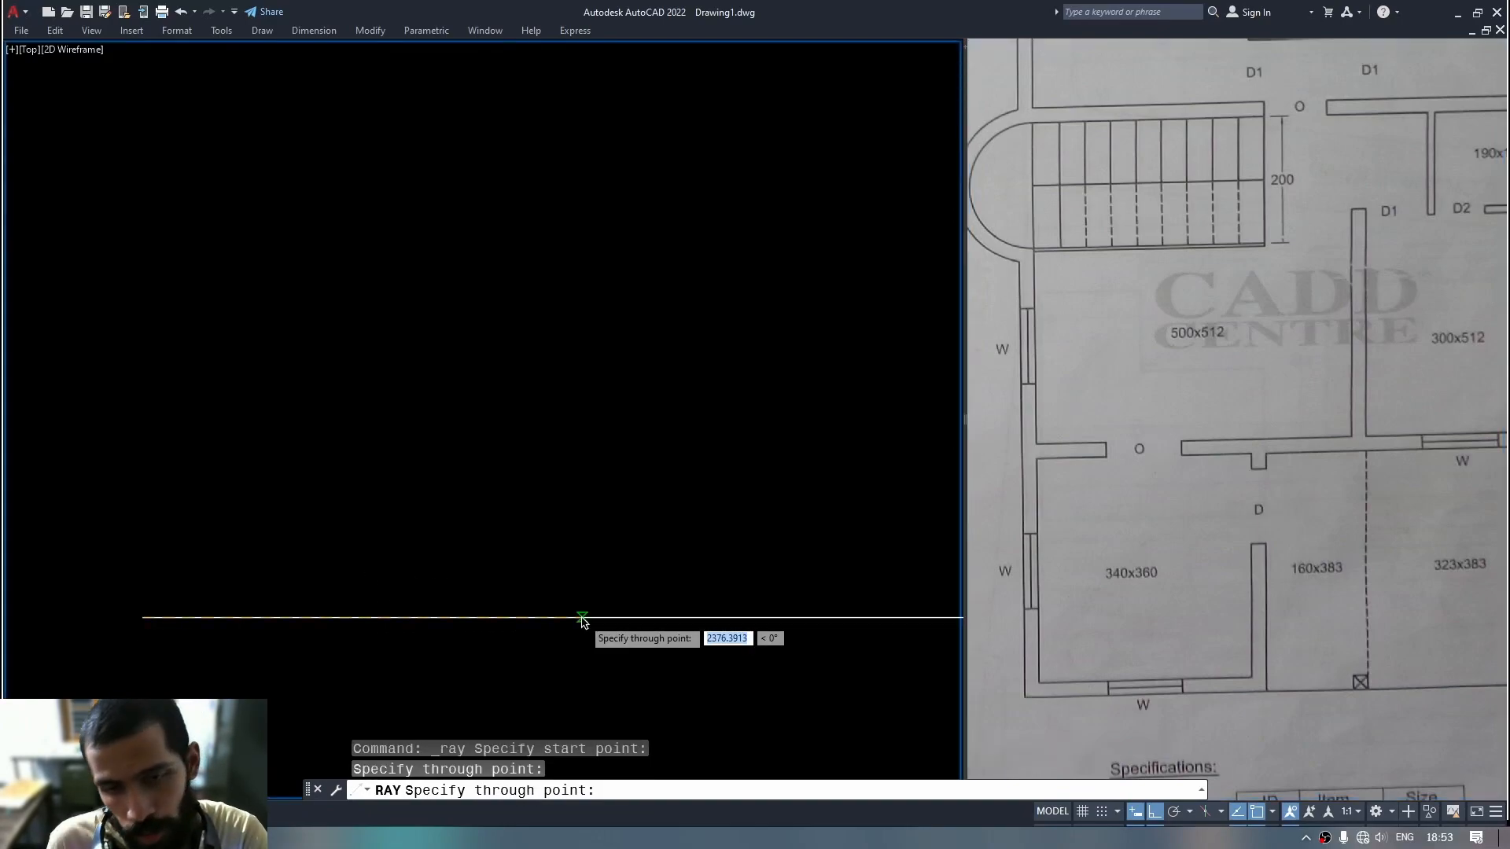
{"action": "left_click", "coordinate": [216, 266]}
{"action": "middle_click_drag", "start_coordinate": [343, 299], "coordinate": [342, 441]}
{"action": "scroll", "coordinate": [343, 440], "scroll_direction": "down", "scroll_amount": 4}
{"action": "key", "text": "Escape"}
{"action": "key", "text": "Escape"}
{"action": "scroll", "coordinate": [405, 408], "scroll_direction": "up", "scroll_amount": 2}
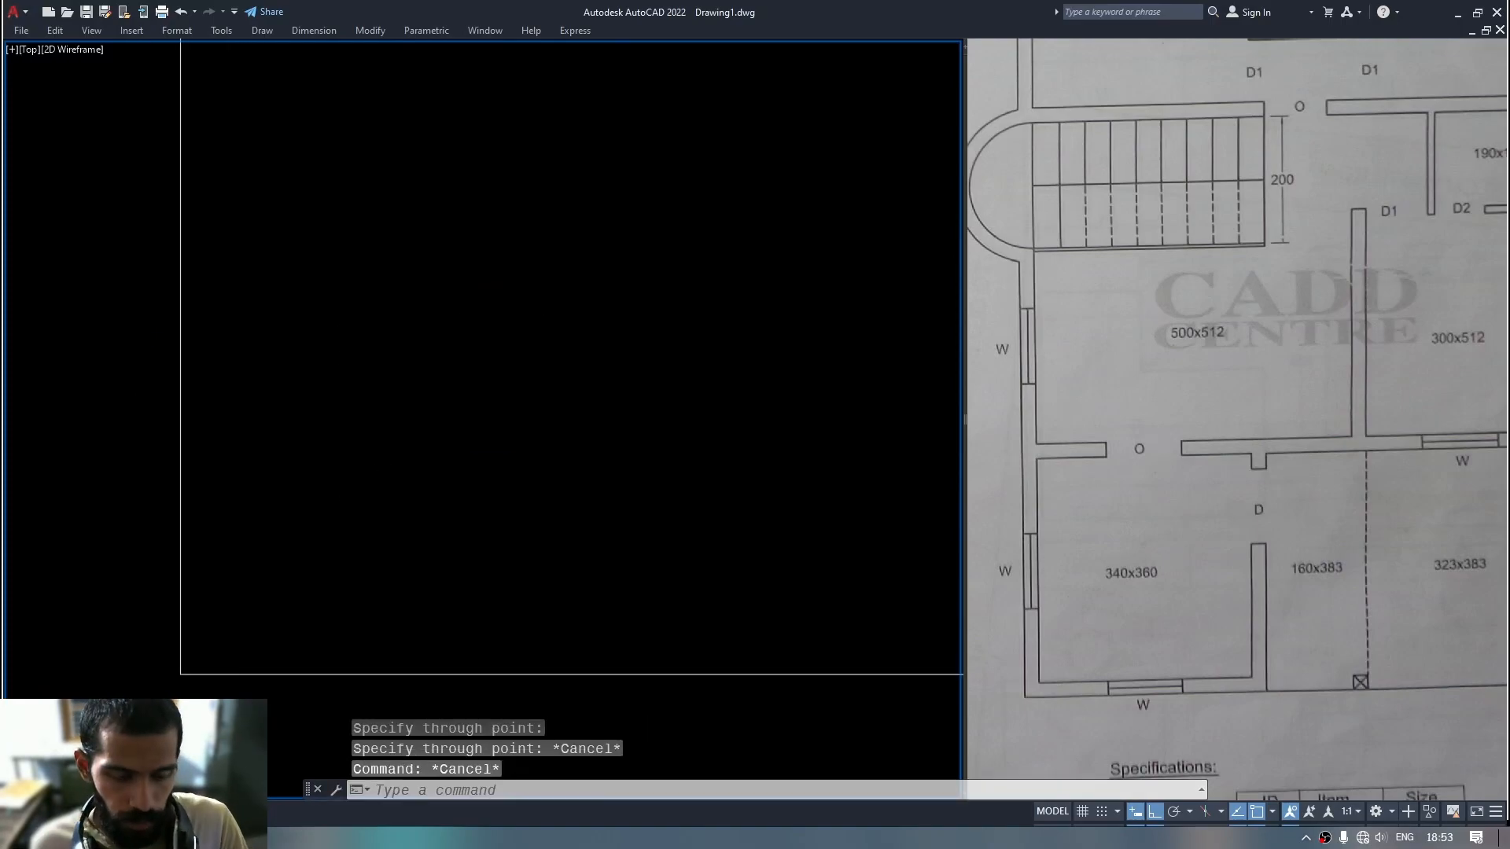
Capture the screen in Snip & Sketch, mark the rays' start point and label their through points 2 and 3.
{"action": "key", "text": "super+shift+s"}
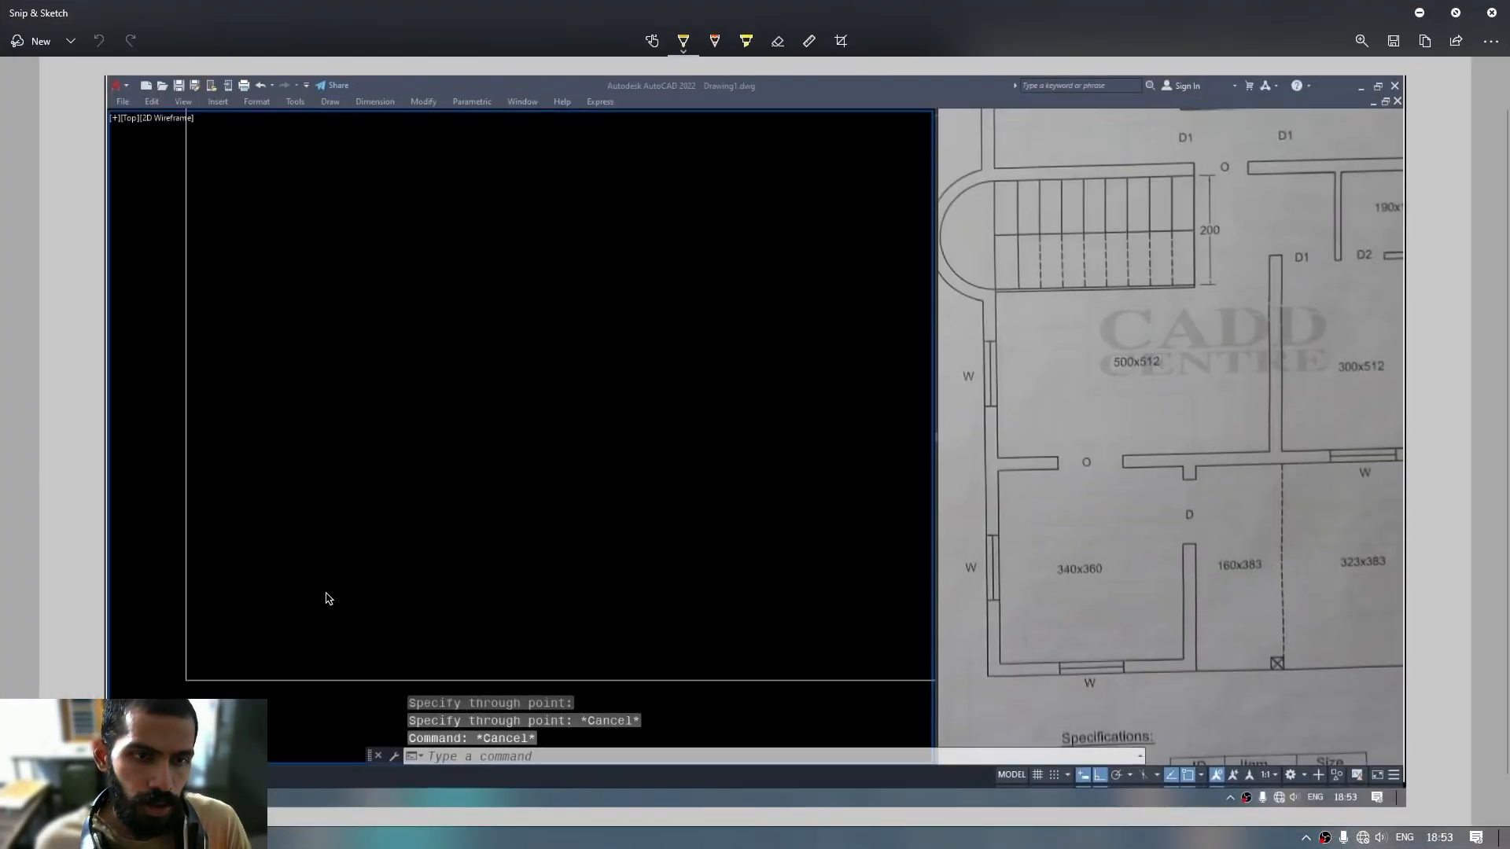
{"action": "scroll", "coordinate": [265, 654], "scroll_direction": "up", "scroll_amount": 3, "text": "ctrl"}
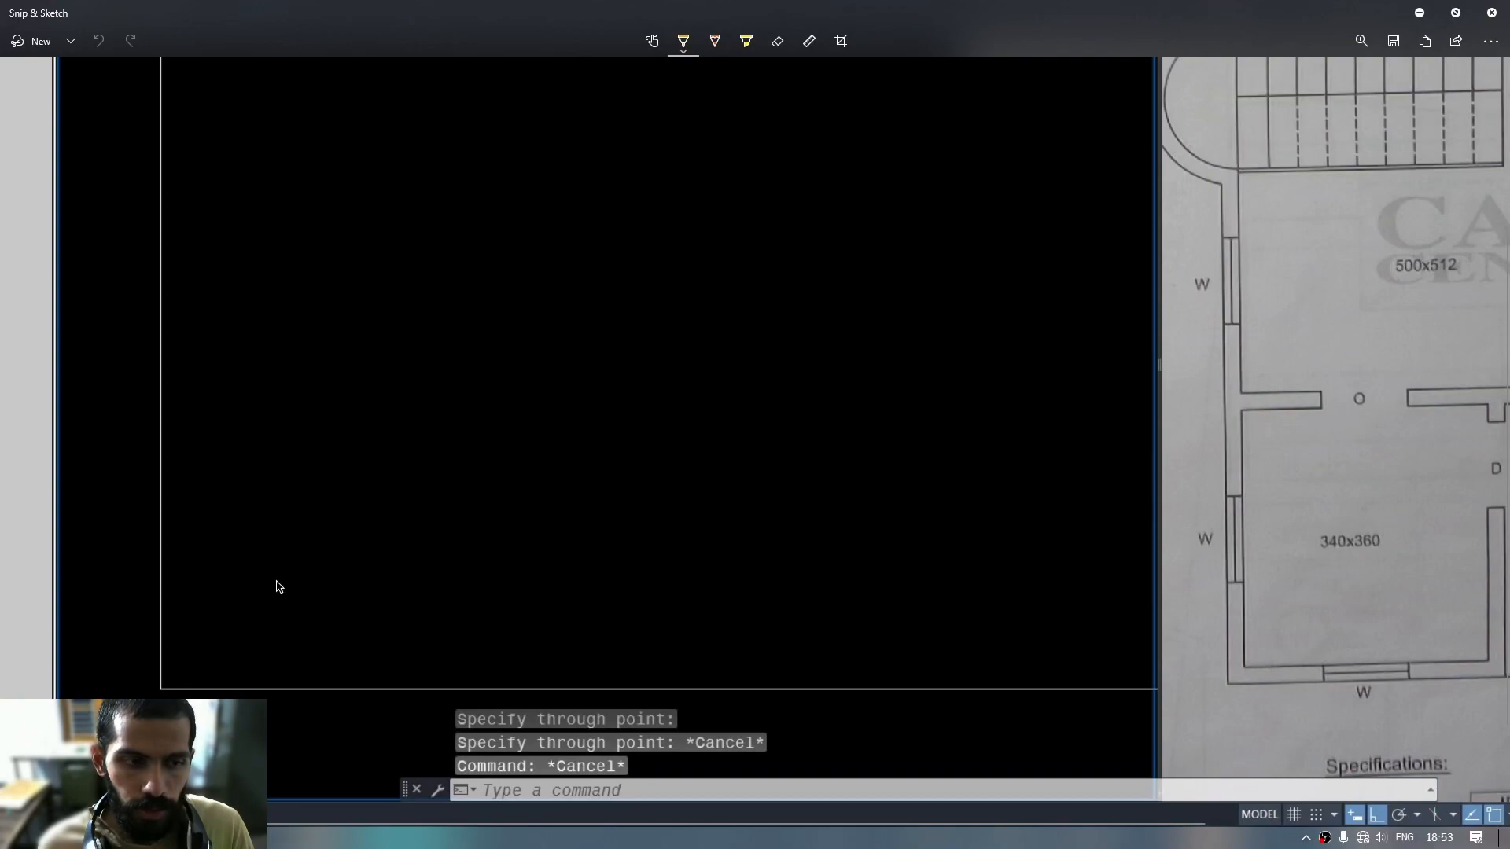
{"action": "left_click_drag", "start_coordinate": [161, 689], "coordinate": [153, 696]}
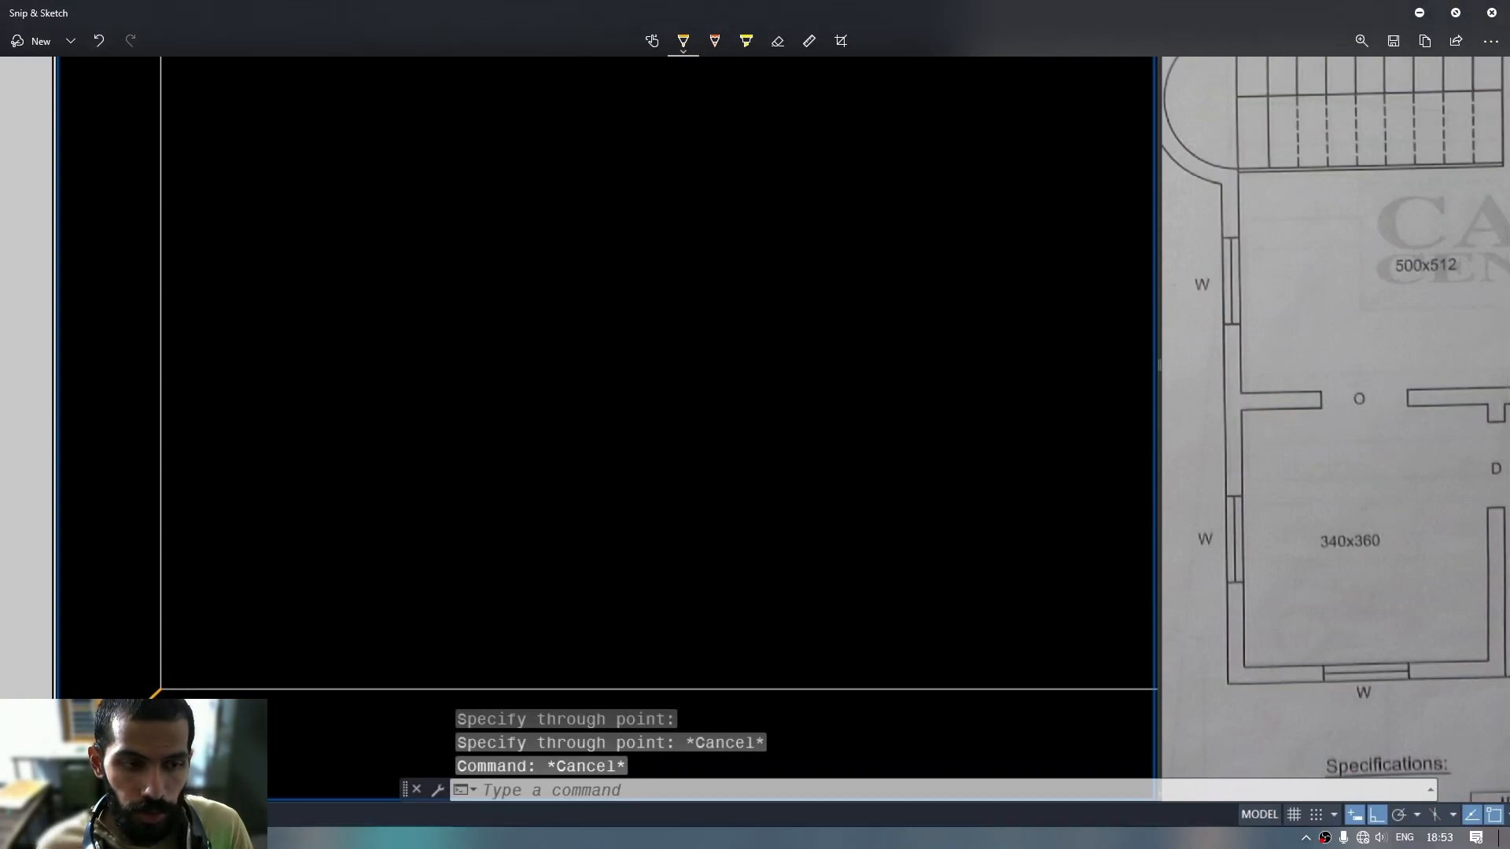
{"action": "mouse_move", "coordinate": [447, 689]}
{"action": "left_mouse_down"}
{"action": "mouse_move", "coordinate": [482, 632]}
{"action": "mouse_move", "coordinate": [542, 643]}
{"action": "left_mouse_up"}
{"action": "left_click_drag", "start_coordinate": [162, 441], "coordinate": [211, 478]}
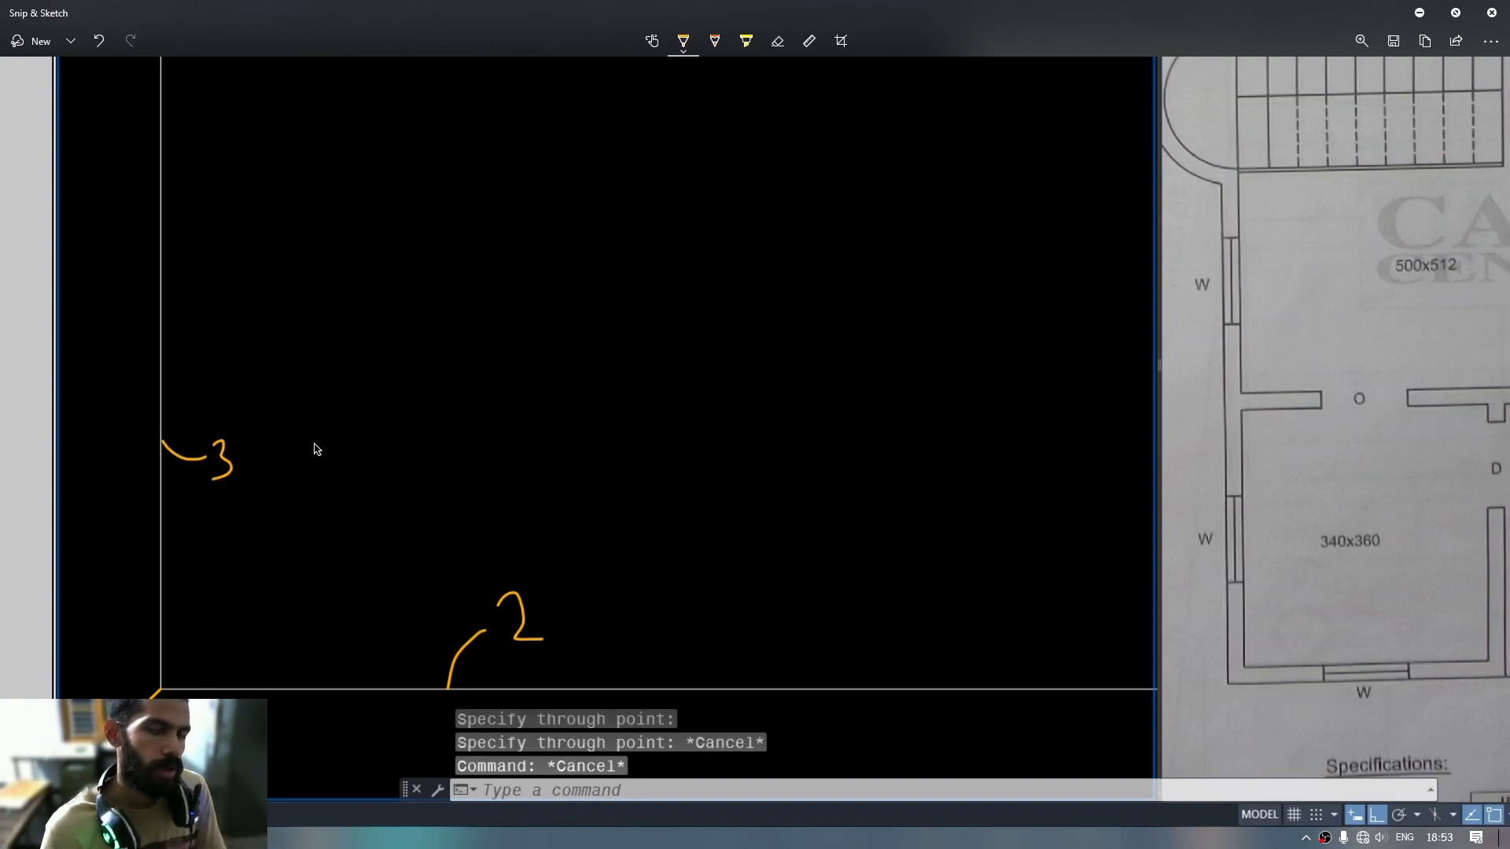
{"action": "key", "text": "alt+Tab"}
Examine the whole floor plan, its specifications table and the wall thickness note in the reference image.
{"action": "mouse_move", "coordinate": [467, 396]}
{"action": "middle_mouse_down"}
{"action": "mouse_move", "coordinate": [441, 526]}
{"action": "mouse_move", "coordinate": [432, 496]}
{"action": "middle_mouse_up"}
{"action": "scroll", "coordinate": [479, 395], "scroll_direction": "down", "scroll_amount": 1}
{"action": "scroll", "coordinate": [442, 527], "scroll_direction": "up", "scroll_amount": 1}
{"action": "left_click", "coordinate": [1272, 468]}
{"action": "scroll", "coordinate": [1306, 436], "scroll_direction": "down", "scroll_amount": 1}
{"action": "scroll", "coordinate": [1331, 423], "scroll_direction": "down", "scroll_amount": 1}
{"action": "middle_click_drag", "start_coordinate": [1318, 432], "coordinate": [1229, 507]}
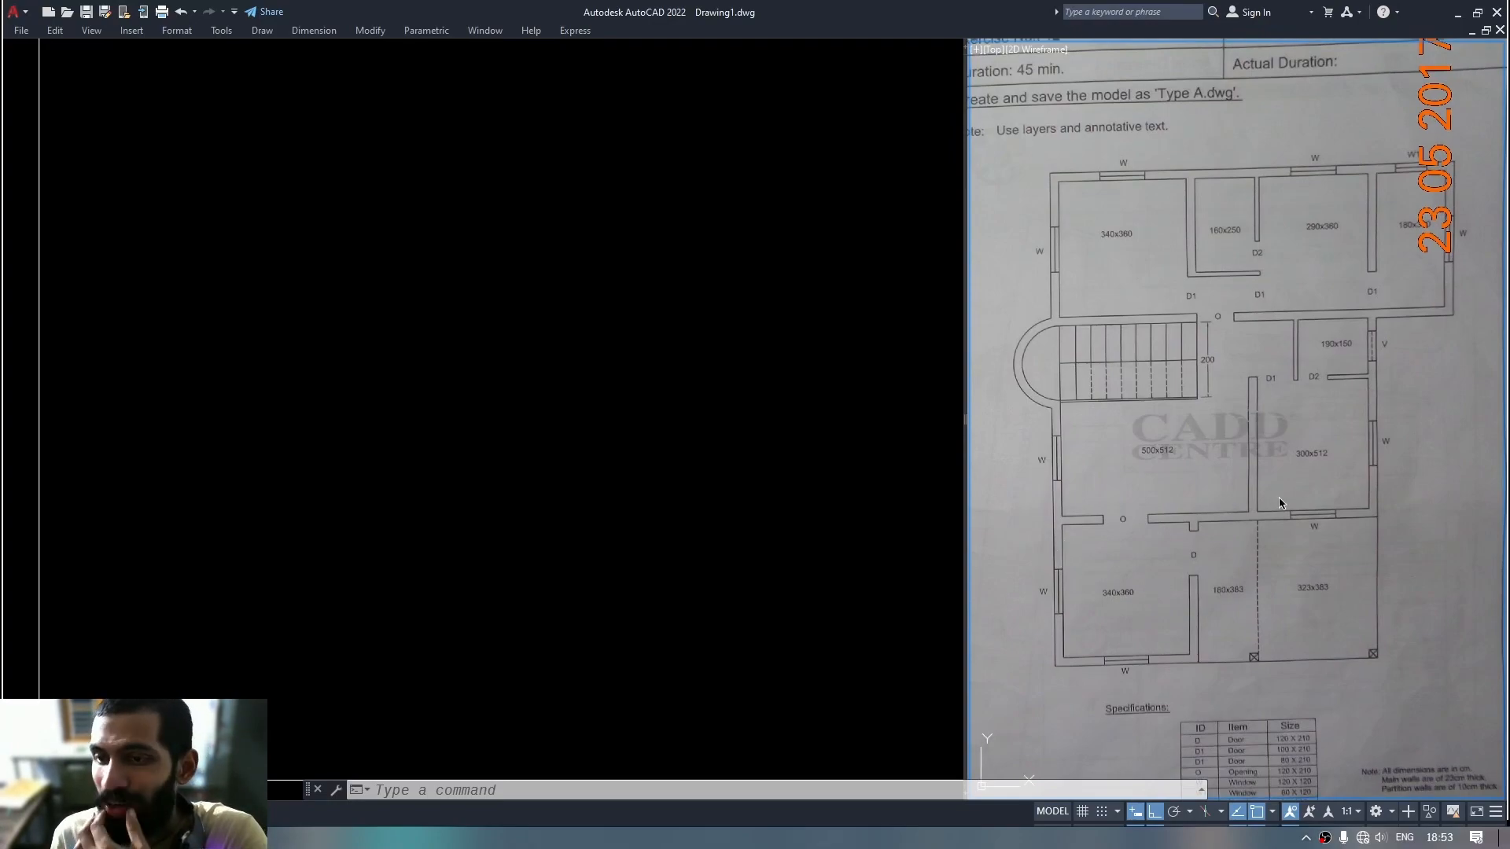
{"action": "mouse_move", "coordinate": [1309, 534]}
{"action": "left_mouse_down"}
{"action": "mouse_move", "coordinate": [1329, 605]}
{"action": "mouse_move", "coordinate": [1334, 542]}
{"action": "left_mouse_up"}
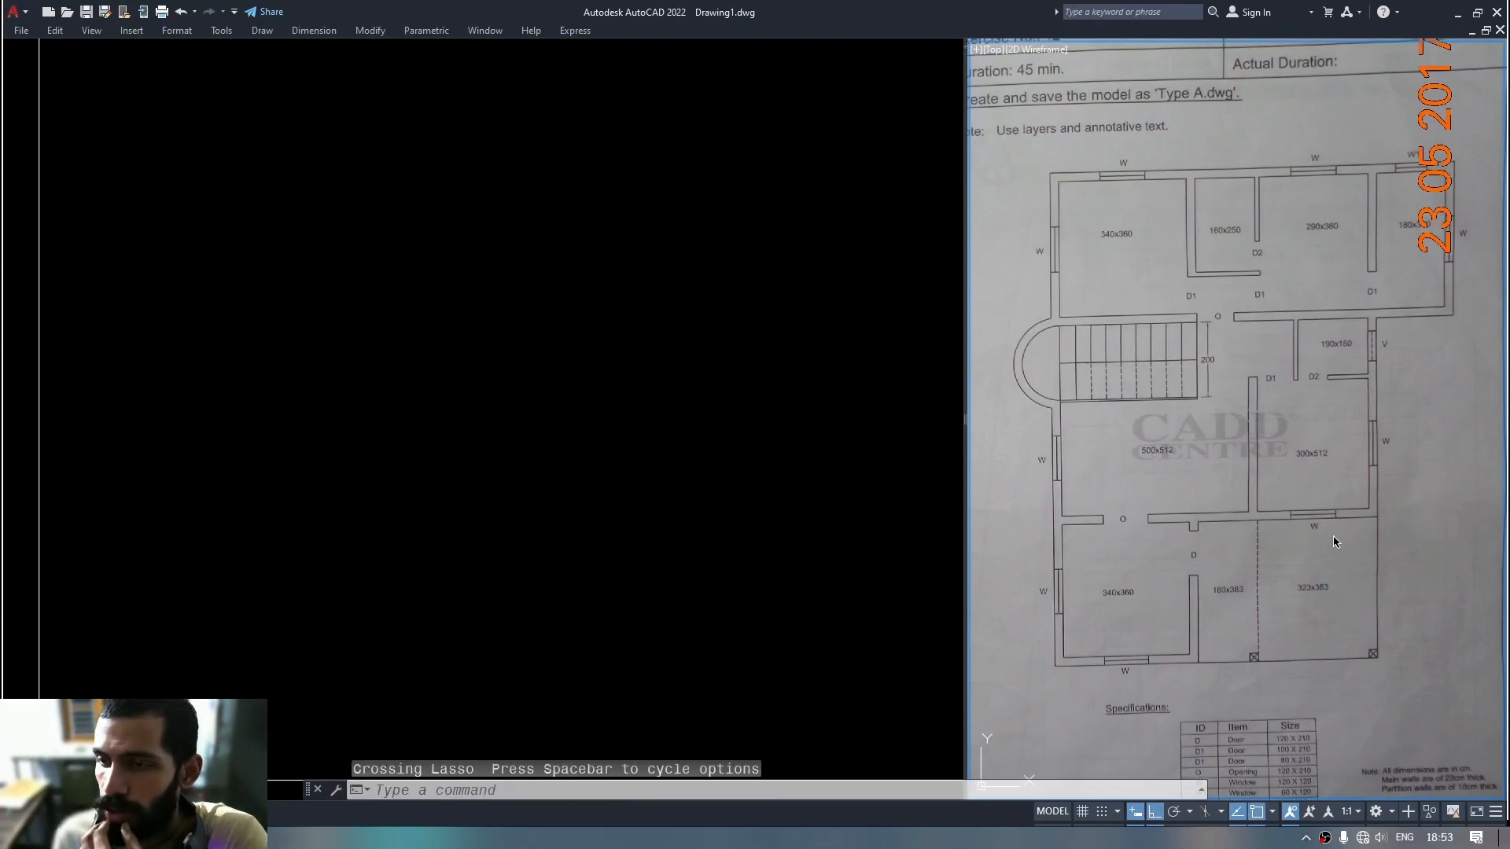
{"action": "left_click", "coordinate": [1434, 759]}
{"action": "scroll", "coordinate": [1445, 741], "scroll_direction": "up", "scroll_amount": 3}
{"action": "left_click", "coordinate": [1439, 733]}
{"action": "middle_click_drag", "start_coordinate": [1361, 665], "coordinate": [1339, 696]}
{"action": "scroll", "coordinate": [1339, 696], "scroll_direction": "down", "scroll_amount": 3}
{"action": "middle_click_drag", "start_coordinate": [1236, 595], "coordinate": [1240, 630]}
{"action": "scroll", "coordinate": [1335, 722], "scroll_direction": "down", "scroll_amount": 2}
{"action": "left_click", "coordinate": [531, 535]}
{"action": "left_click", "coordinate": [377, 536]}
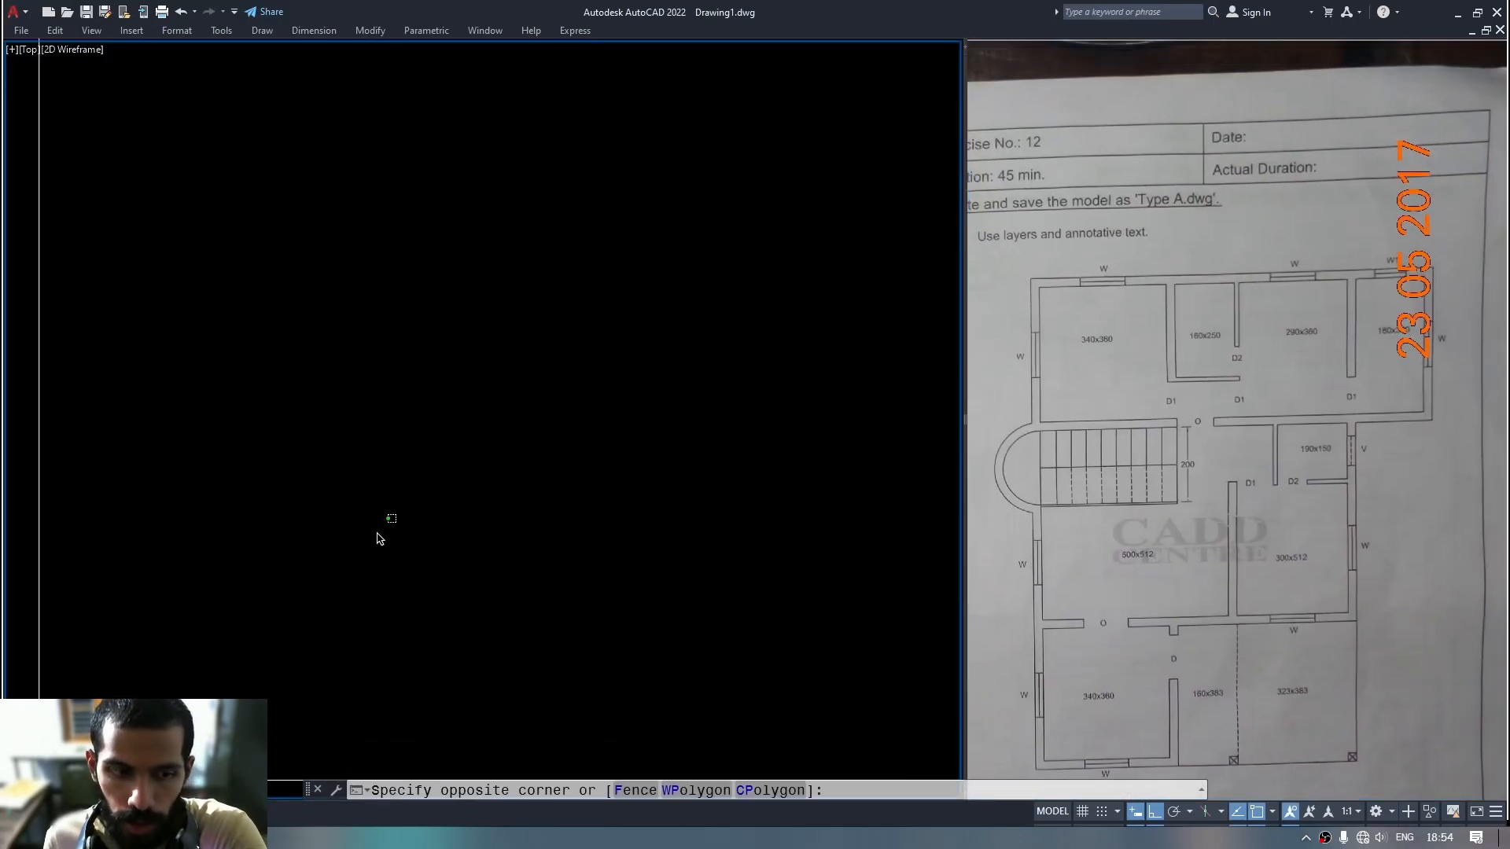
{"action": "key", "text": "Escape"}
Offset the vertical and horizontal rays inward by 23 to form the outer wall thickness.
{"action": "middle_click_drag", "start_coordinate": [360, 546], "coordinate": [405, 442]}
{"action": "type", "text": "o"}
{"action": "key", "text": "Return"}
{"action": "type", "text": "23"}
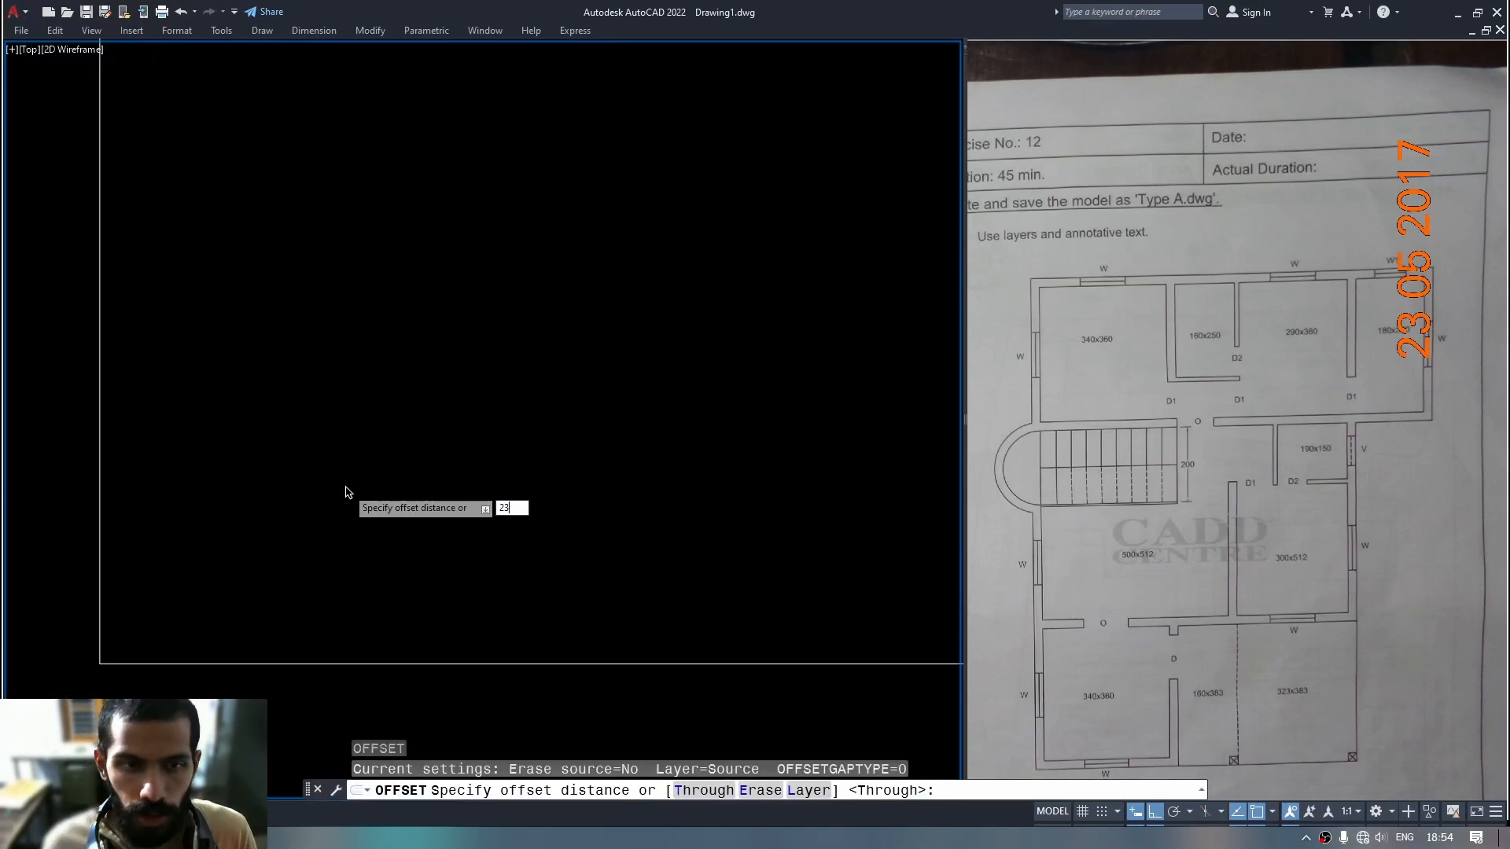
{"action": "key", "text": "Return"}
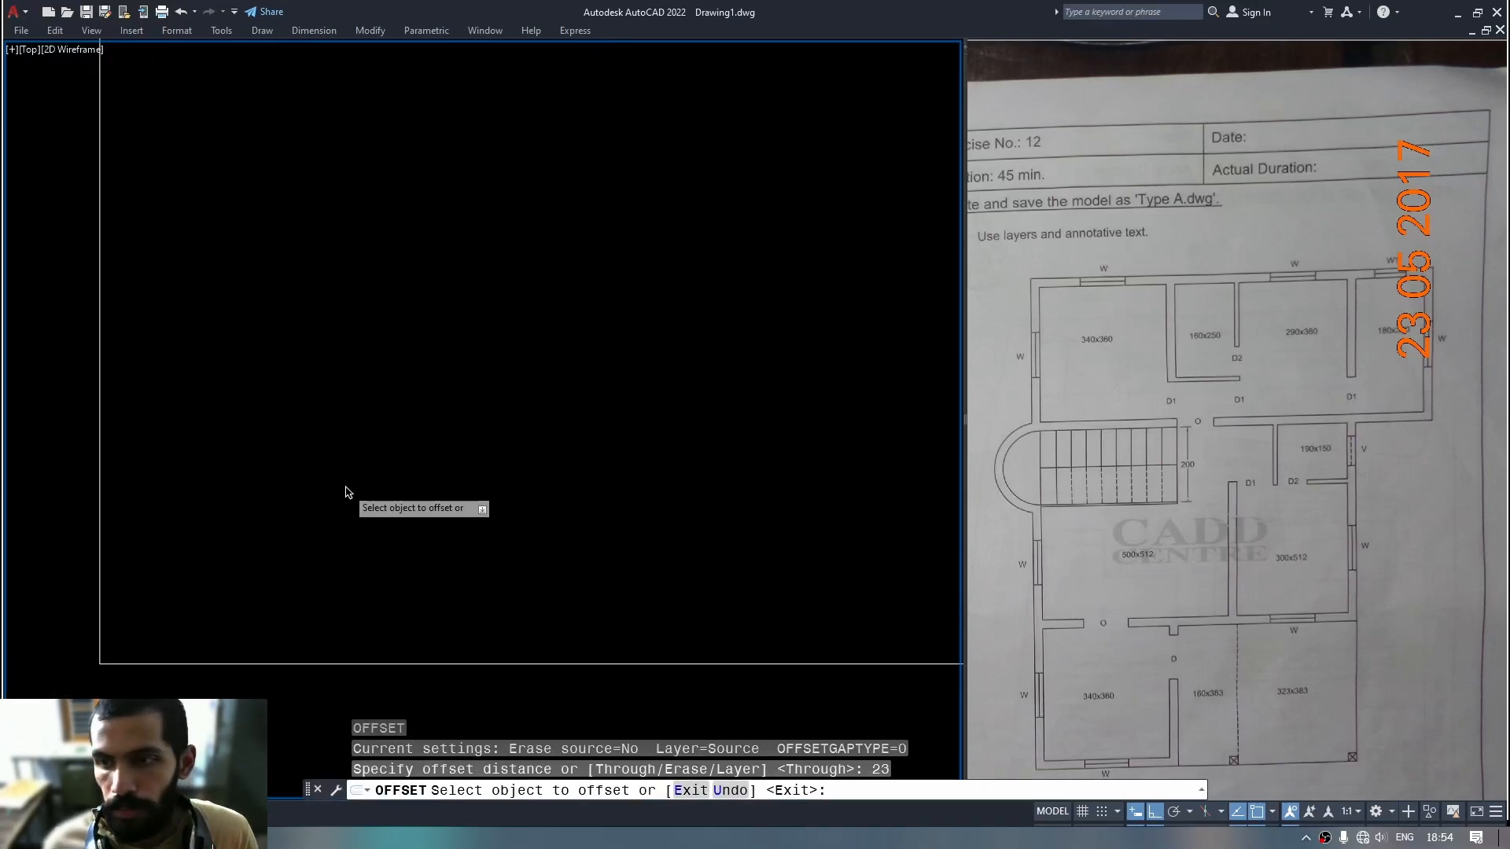
{"action": "left_click", "coordinate": [100, 522]}
{"action": "left_click", "coordinate": [149, 537]}
{"action": "scroll", "coordinate": [101, 662], "scroll_direction": "up", "scroll_amount": 9}
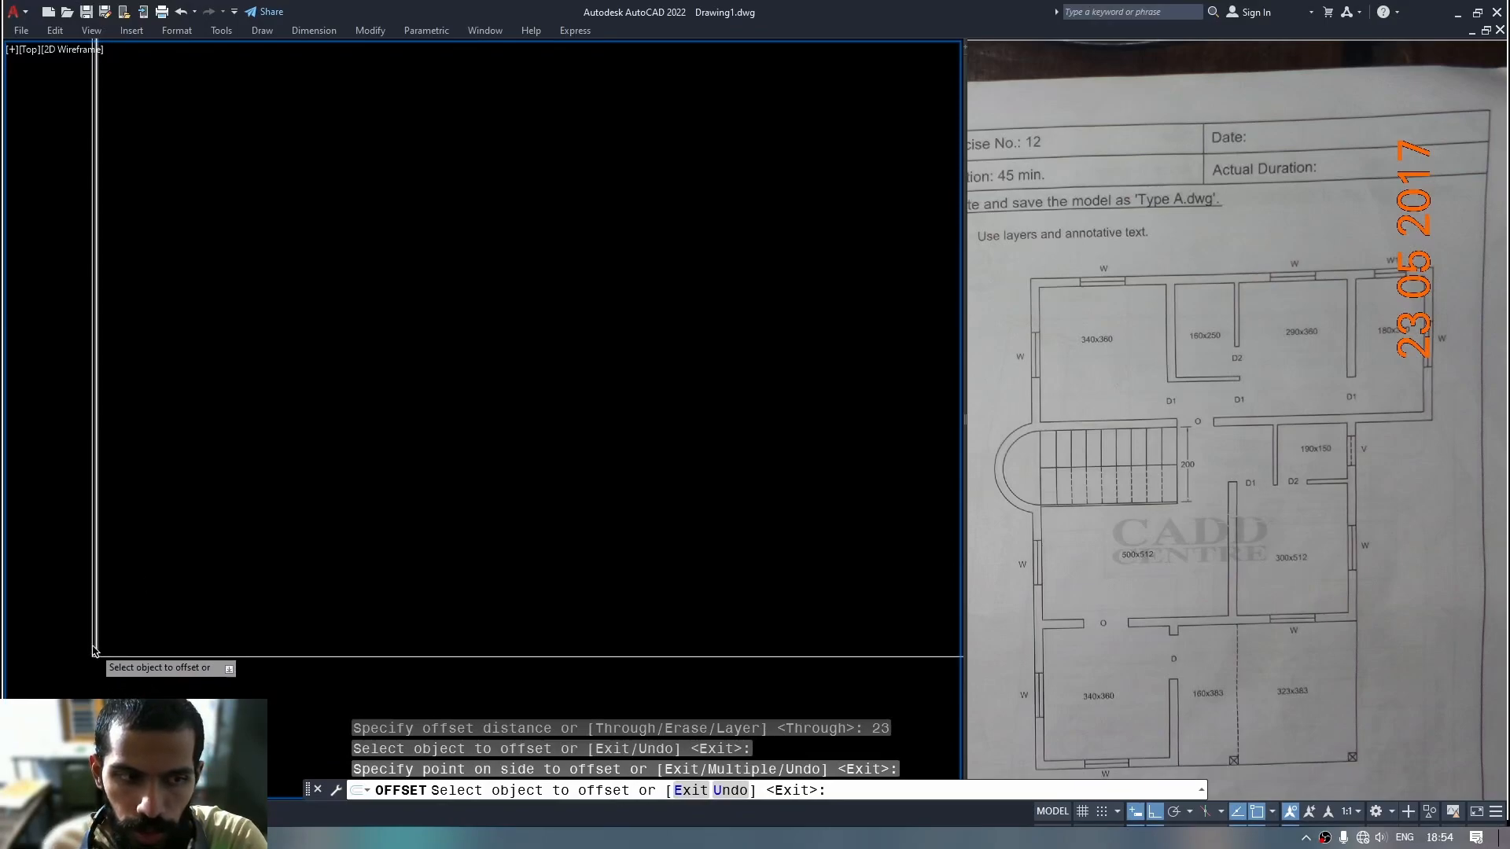
{"action": "left_click", "coordinate": [201, 712]}
{"action": "left_click", "coordinate": [206, 677]}
{"action": "scroll", "coordinate": [350, 503], "scroll_direction": "down", "scroll_amount": 3}
{"action": "mouse_move", "coordinate": [353, 495]}
{"action": "middle_mouse_down"}
{"action": "mouse_move", "coordinate": [388, 479]}
{"action": "mouse_move", "coordinate": [373, 502]}
{"action": "middle_mouse_up"}
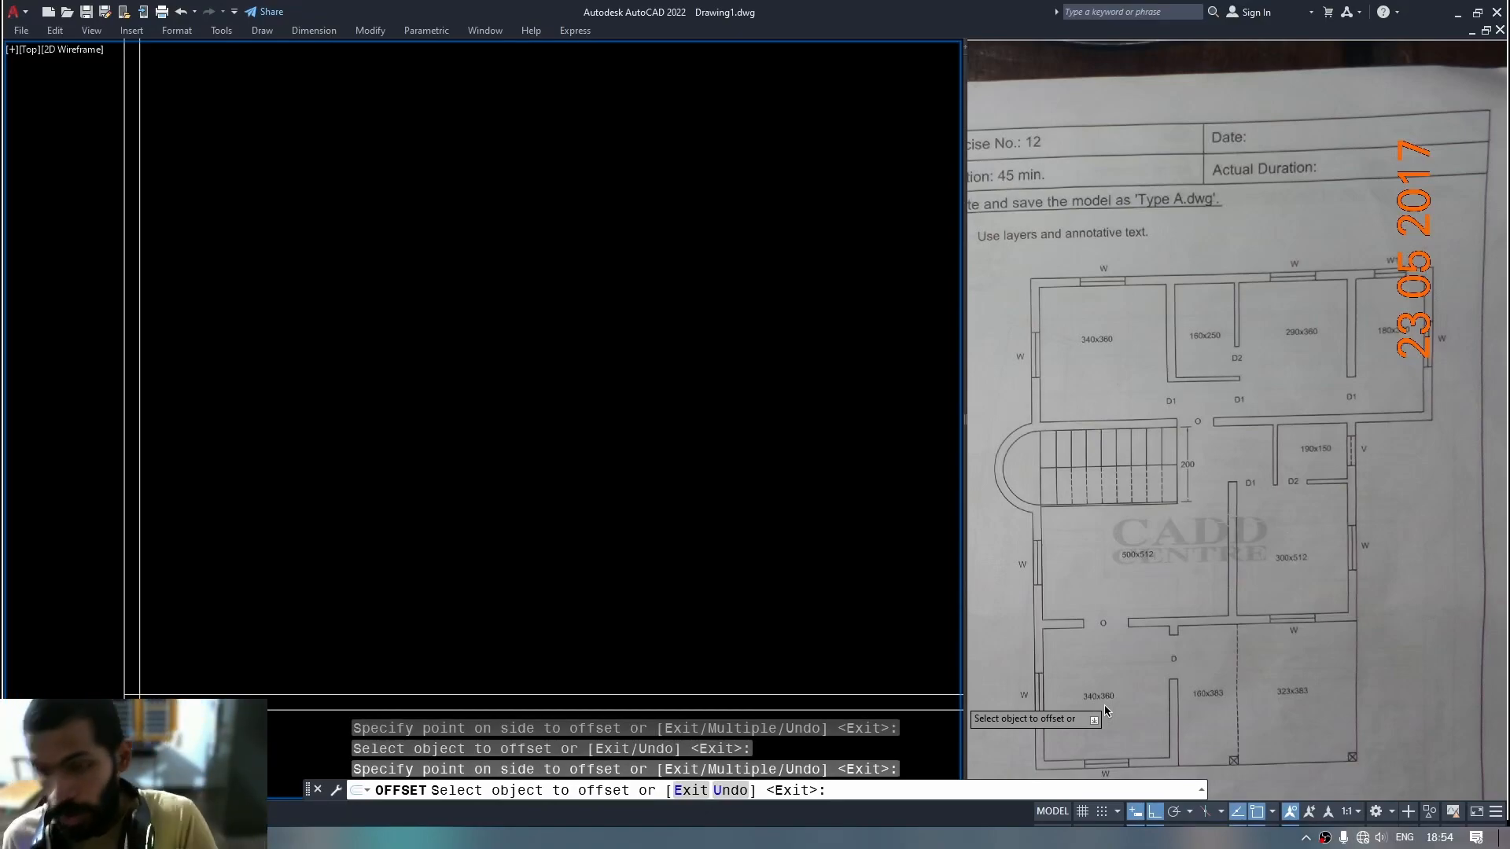
Offset the left wall's inner face 340 to the right for the width of the 340x360 room.
{"action": "middle_click_drag", "start_coordinate": [425, 456], "coordinate": [443, 428]}
{"action": "left_click", "coordinate": [158, 496]}
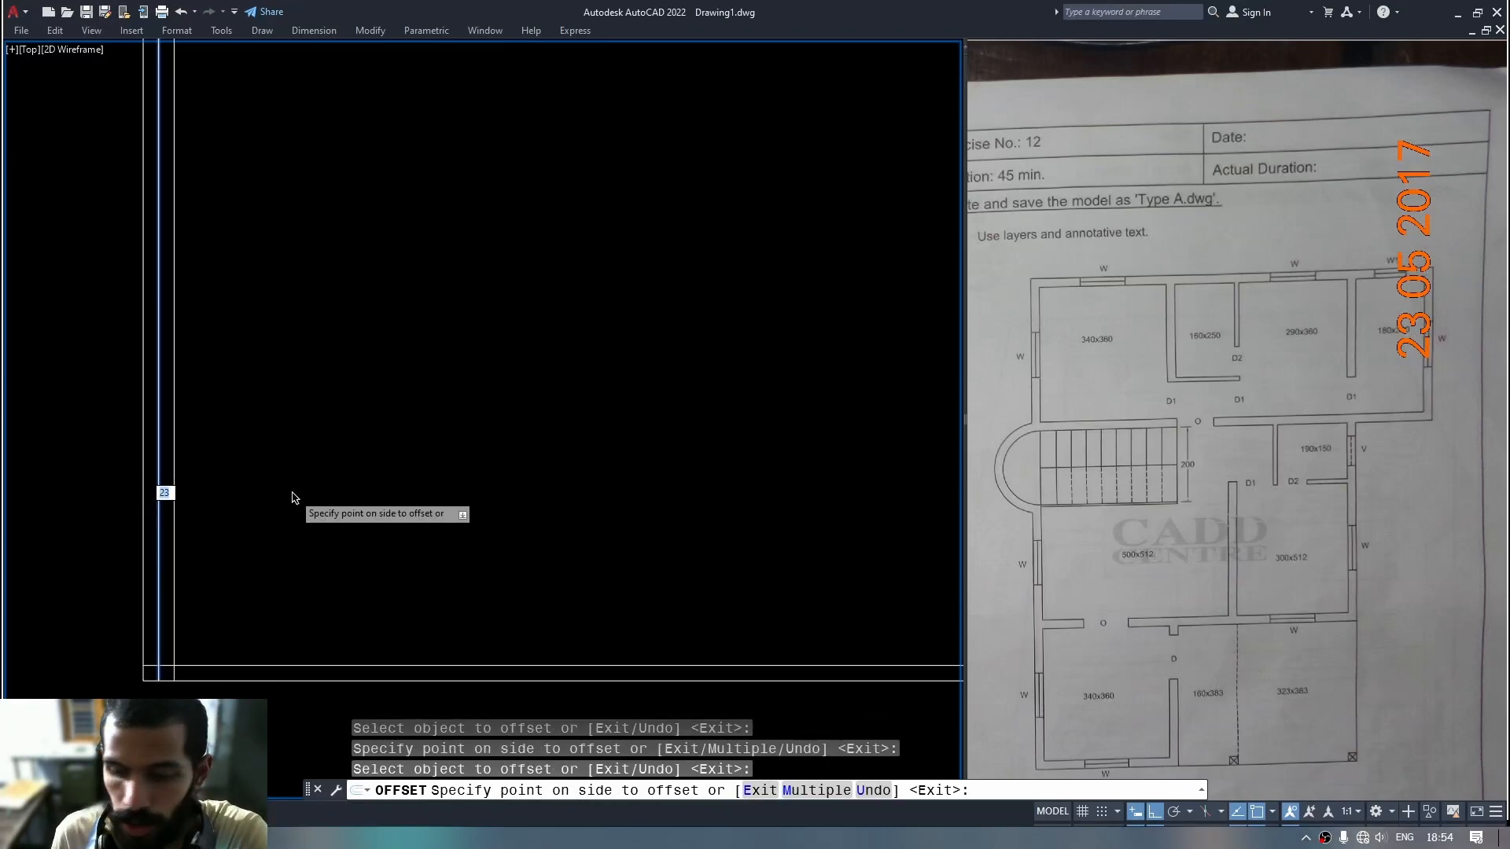
{"action": "type", "text": "340"}
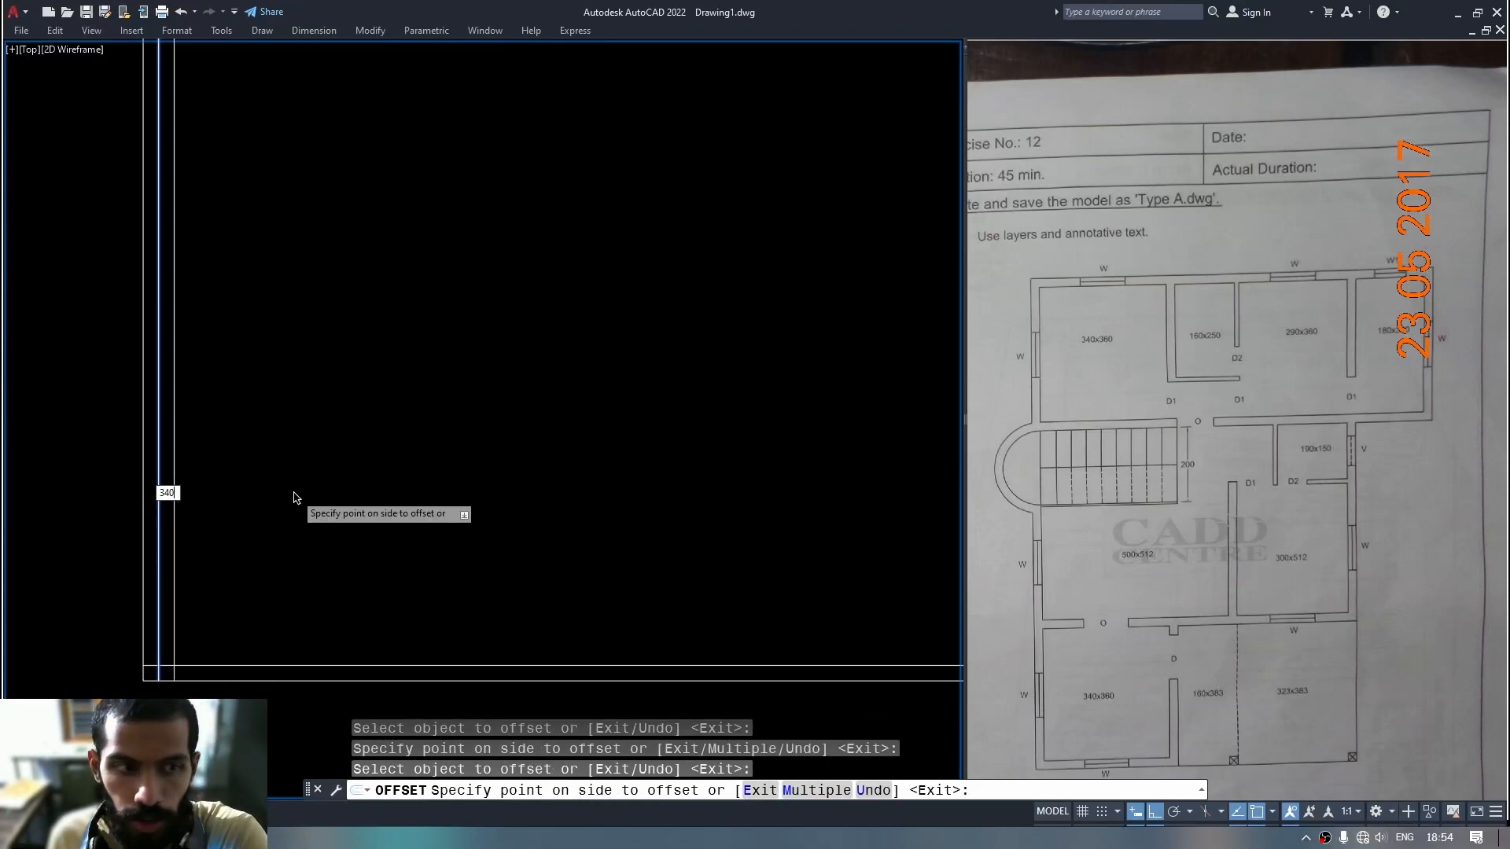
{"action": "key", "text": "Return"}
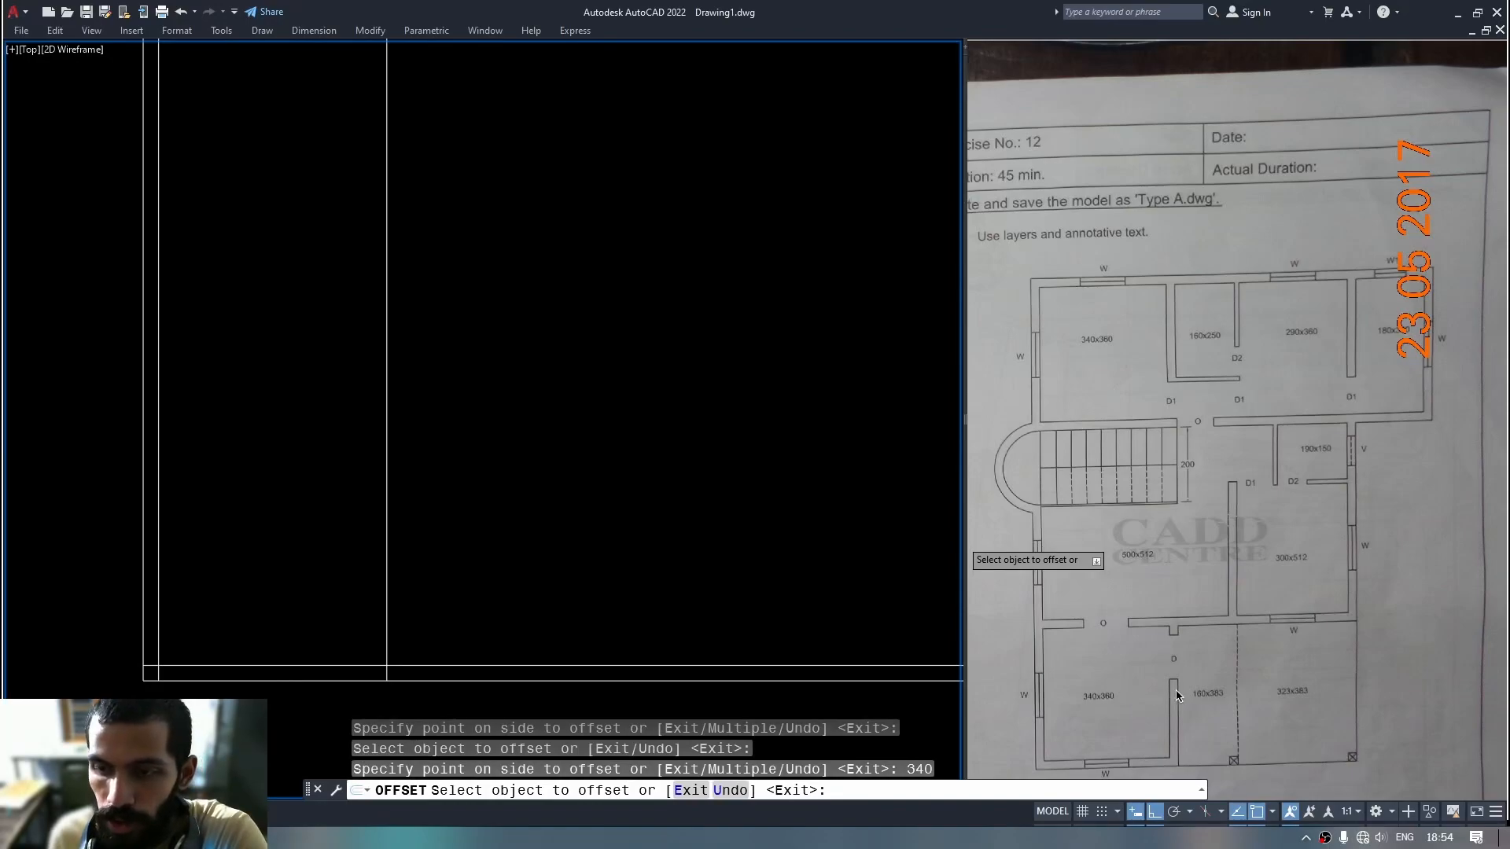
Offset the new vertical line 23 to the right to form the 340-wide room's right wall.
{"action": "left_click", "coordinate": [388, 501]}
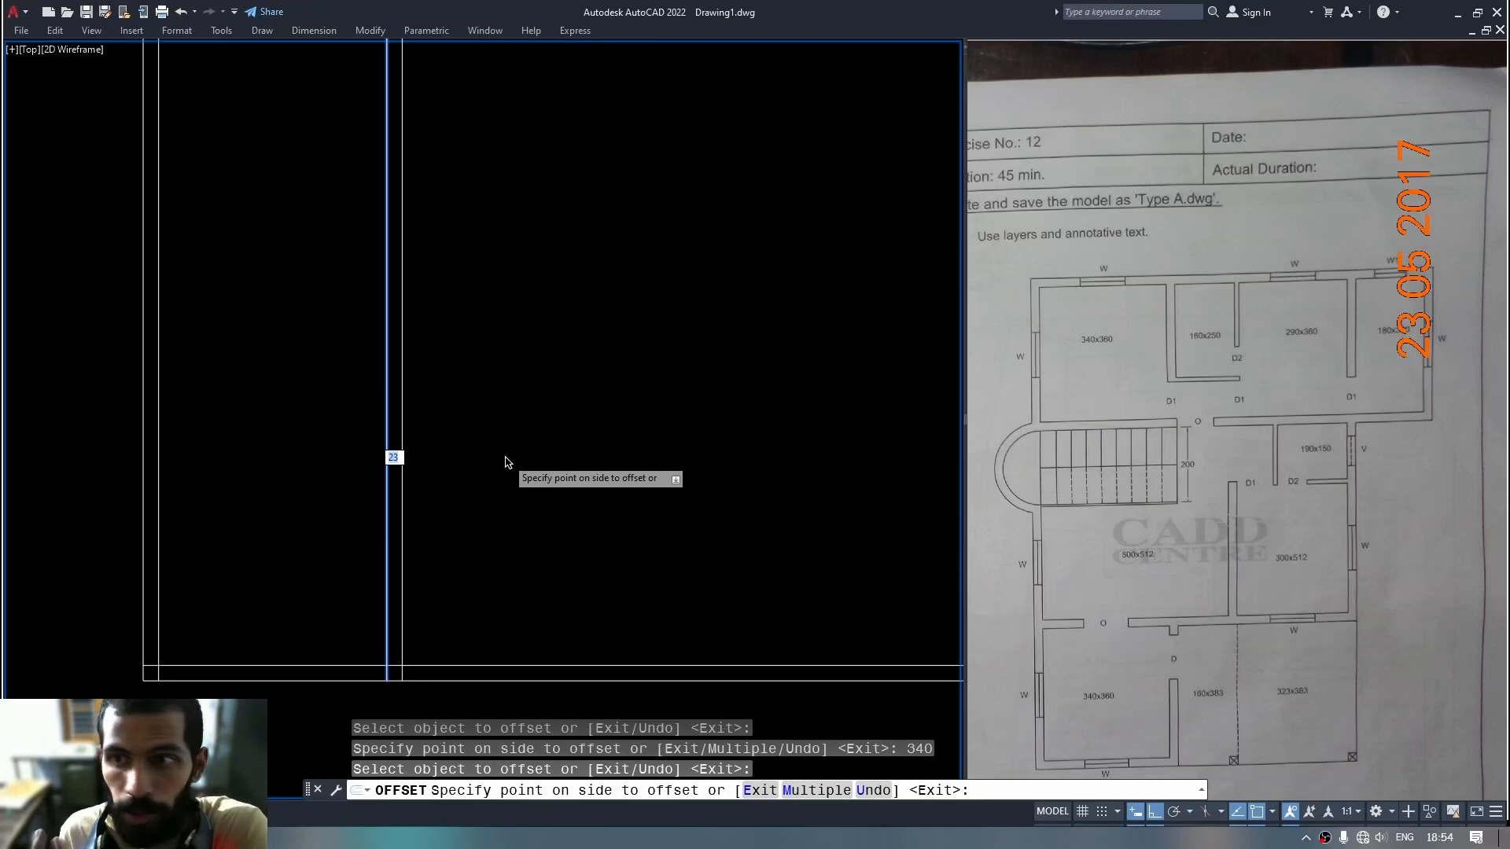
{"action": "key", "text": "Escape"}
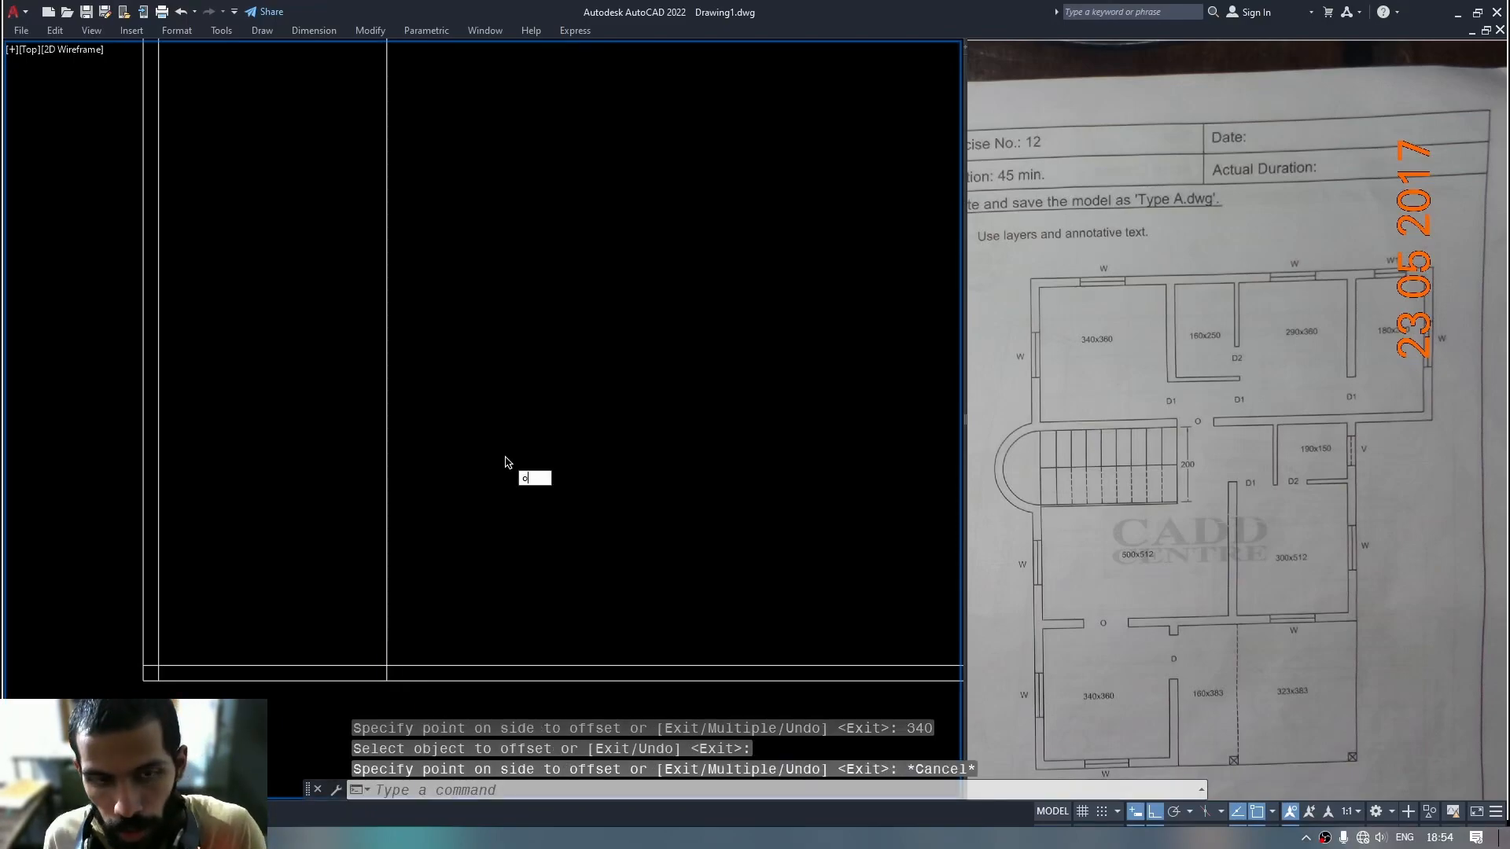
{"action": "key", "text": "Return"}
{"action": "type", "text": "23"}
{"action": "key", "text": "Return"}
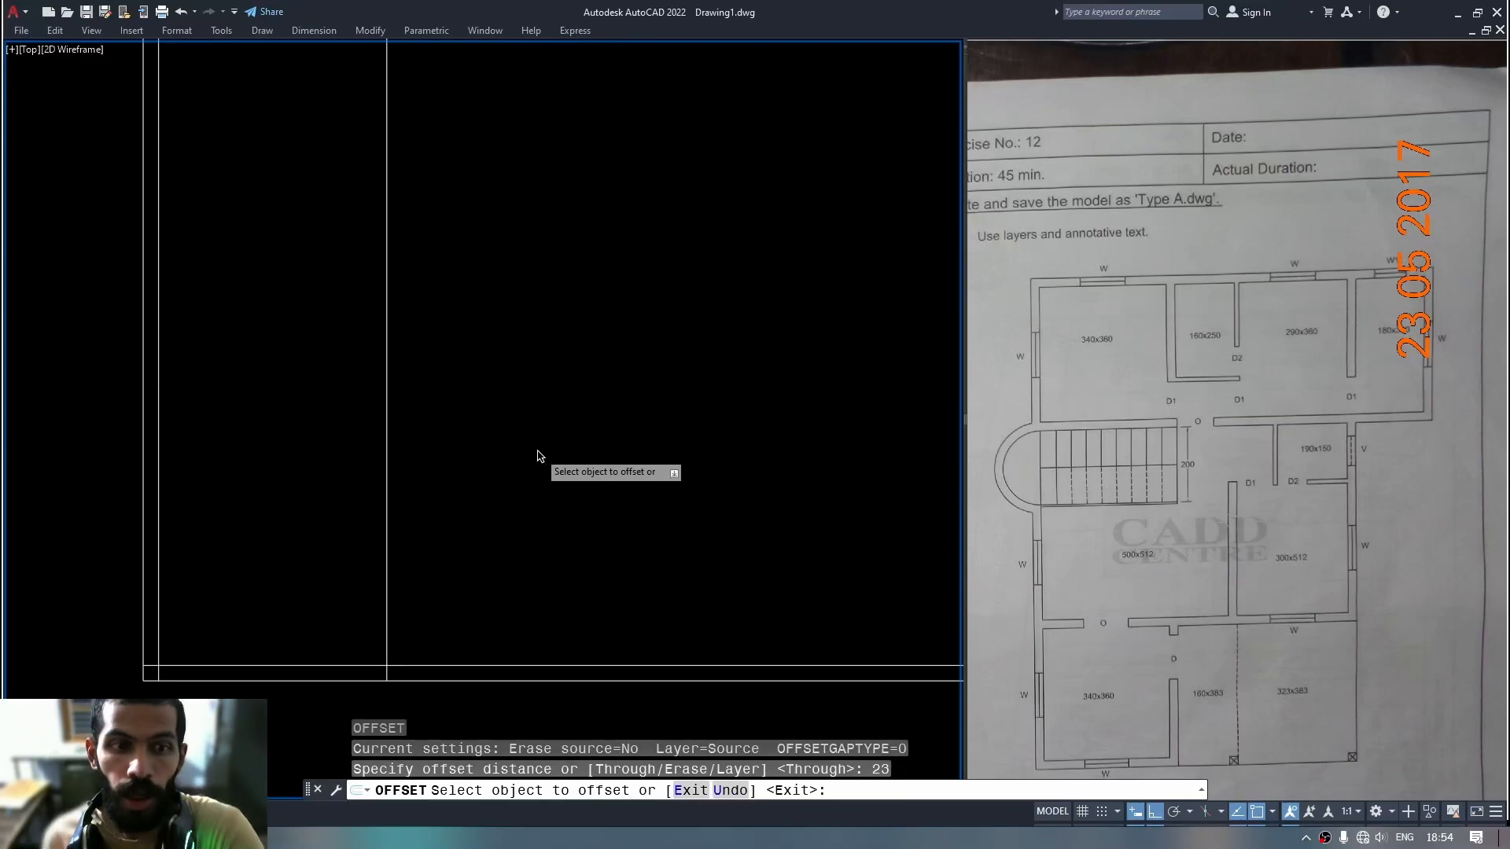
{"action": "left_click", "coordinate": [387, 508]}
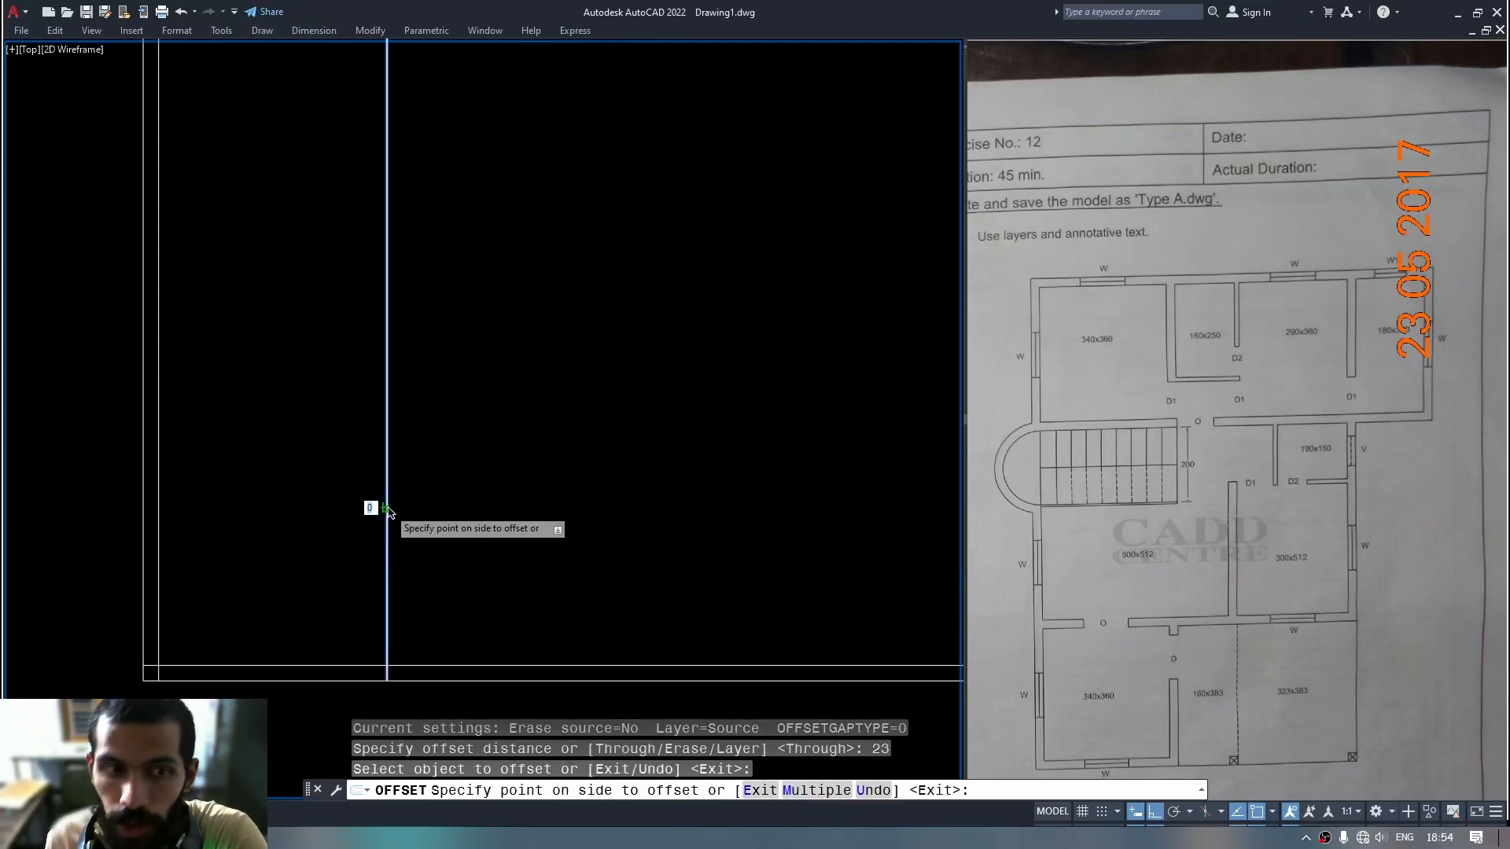
{"action": "left_click", "coordinate": [489, 508]}
{"action": "left_click", "coordinate": [402, 516]}
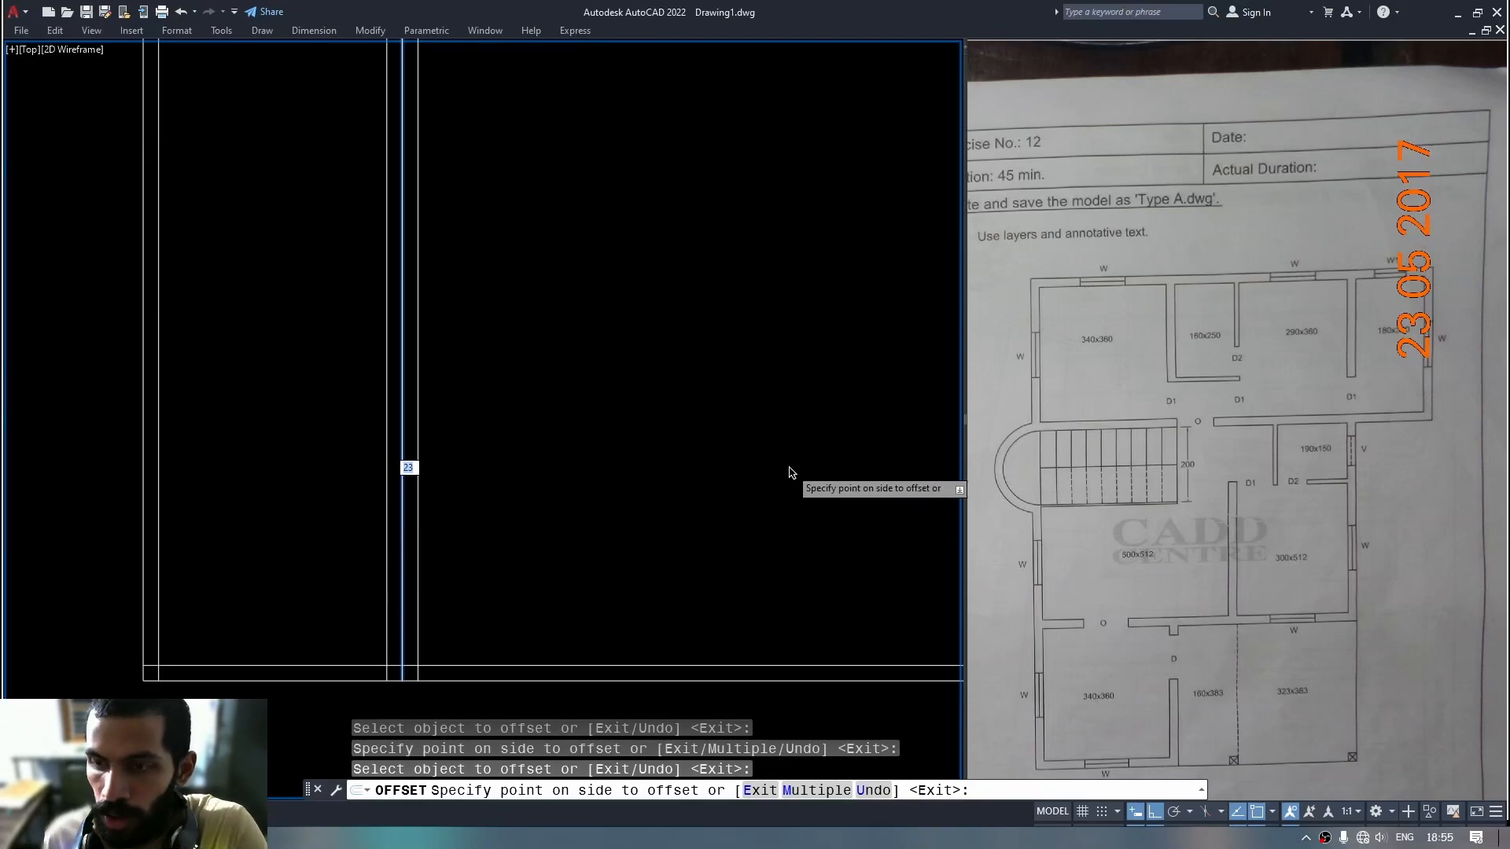
{"action": "key", "text": "Return"}
Offset the left wall's inner face 500 to the right and offset that new line 23 outward for the next wall.
{"action": "key", "text": "Return"}
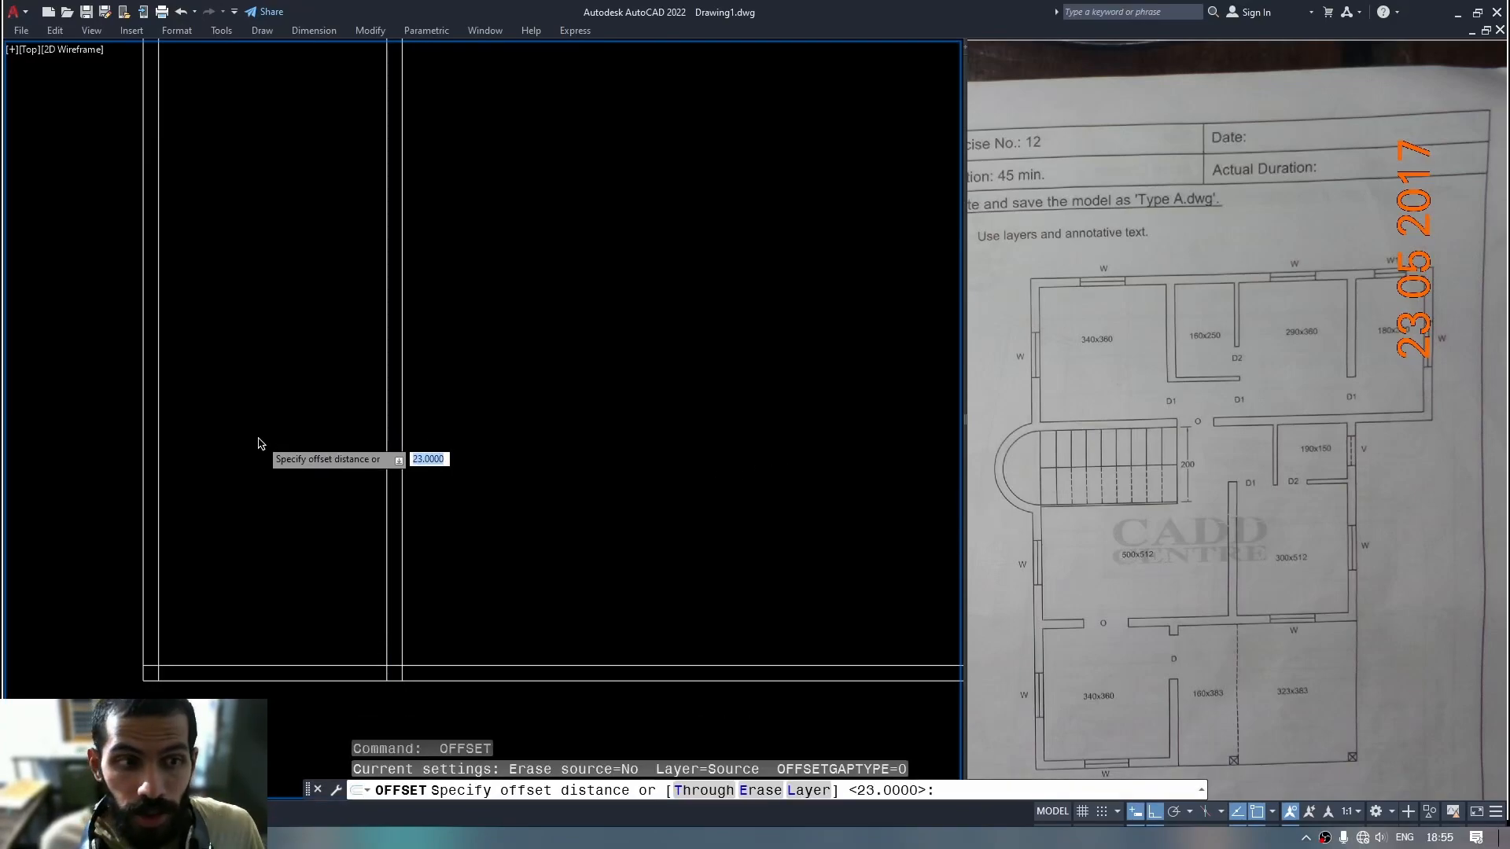
{"action": "key", "text": "Return"}
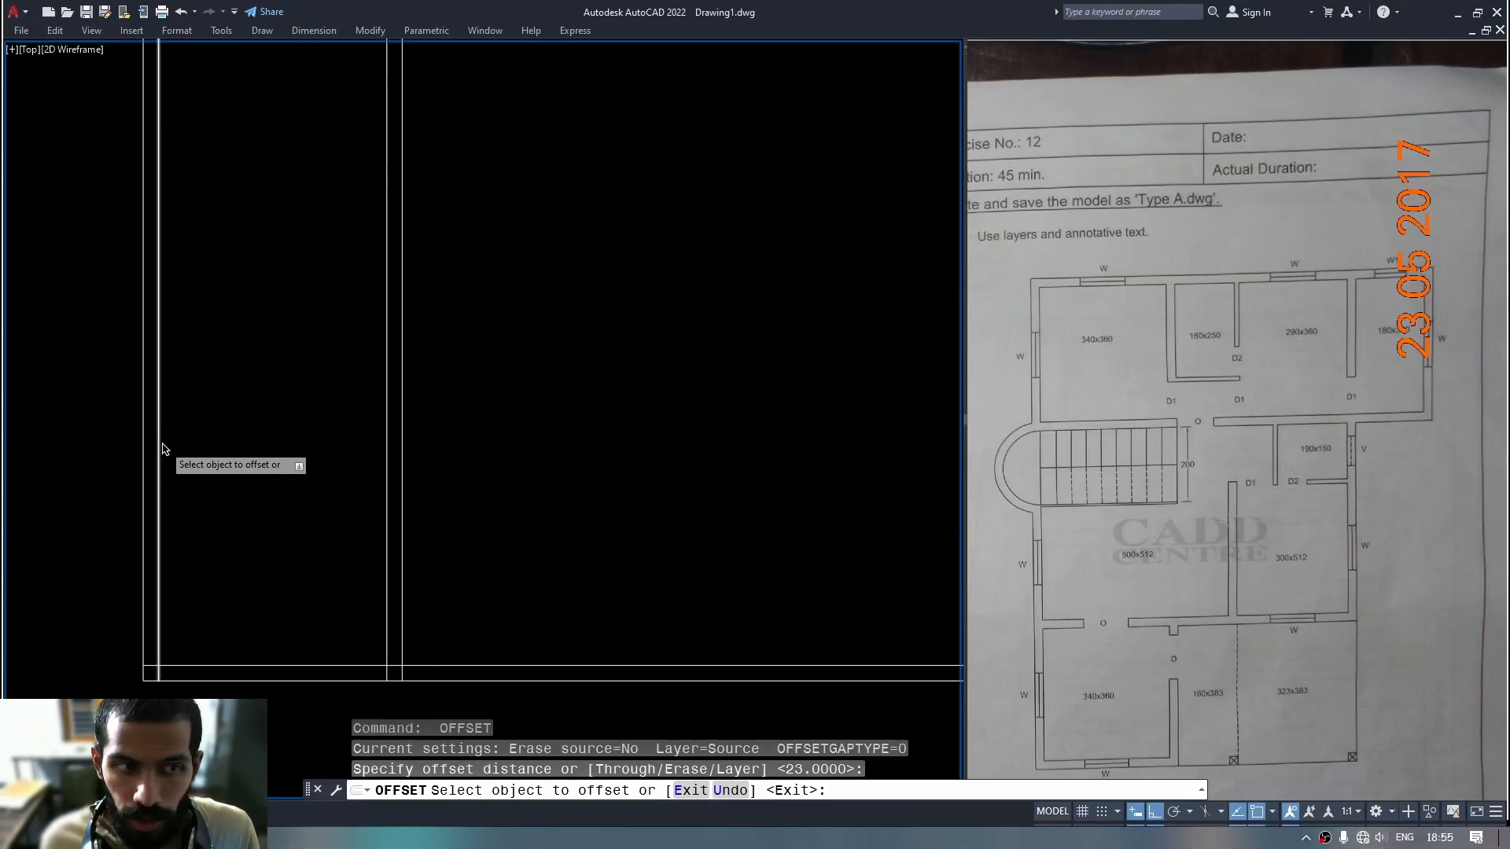
{"action": "left_click", "coordinate": [163, 449]}
{"action": "type", "text": "500"}
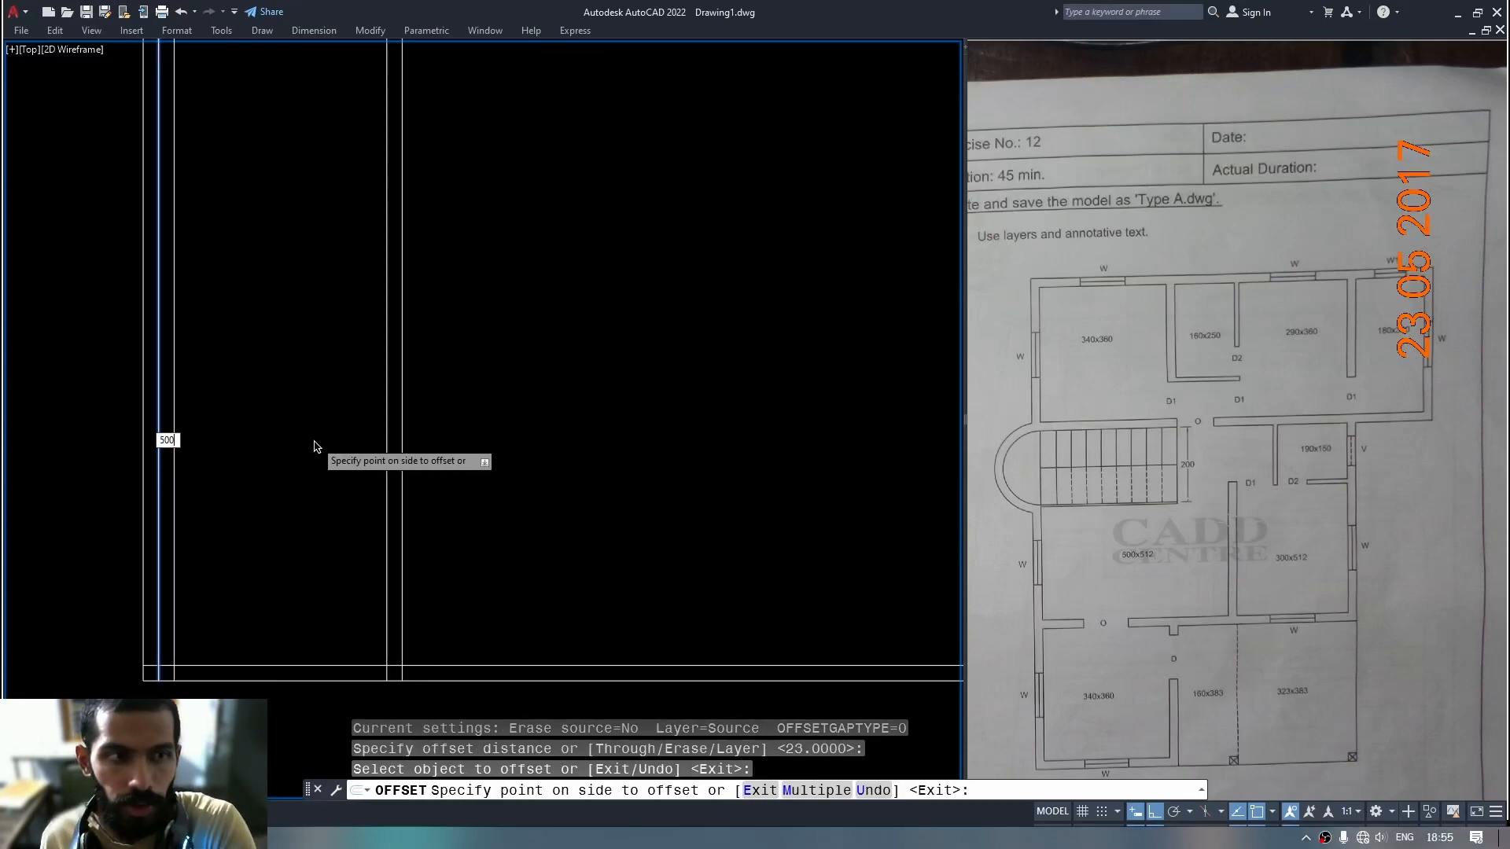
{"action": "key", "text": "Return"}
{"action": "left_click", "coordinate": [490, 452]}
{"action": "left_click", "coordinate": [573, 471]}
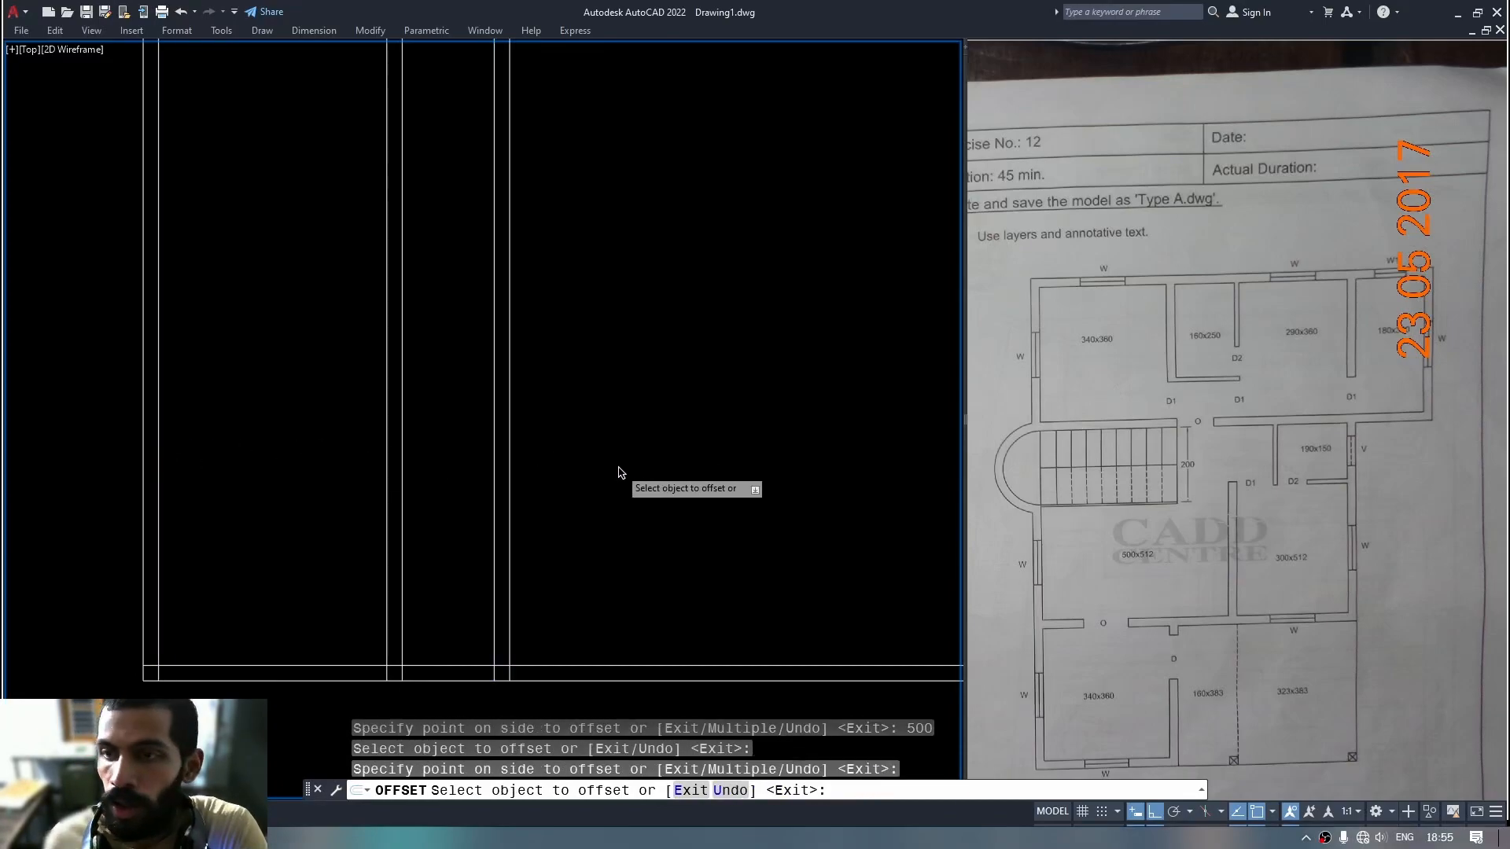
Capture the screen in Snip & Sketch, tick the two 340x360 rooms and the 500x512 room, and underline the 300x512 label.
{"action": "mouse_move", "coordinate": [1205, 557]}
{"action": "middle_mouse_down"}
{"action": "mouse_move", "coordinate": [1130, 521]}
{"action": "mouse_move", "coordinate": [1177, 472]}
{"action": "mouse_move", "coordinate": [1195, 476]}
{"action": "middle_mouse_up"}
{"action": "left_click", "coordinate": [1131, 519]}
{"action": "key", "text": "Escape"}
{"action": "left_click", "coordinate": [635, 477]}
{"action": "middle_click_drag", "start_coordinate": [613, 459], "coordinate": [636, 554]}
{"action": "scroll", "coordinate": [636, 555], "scroll_direction": "down", "scroll_amount": 1}
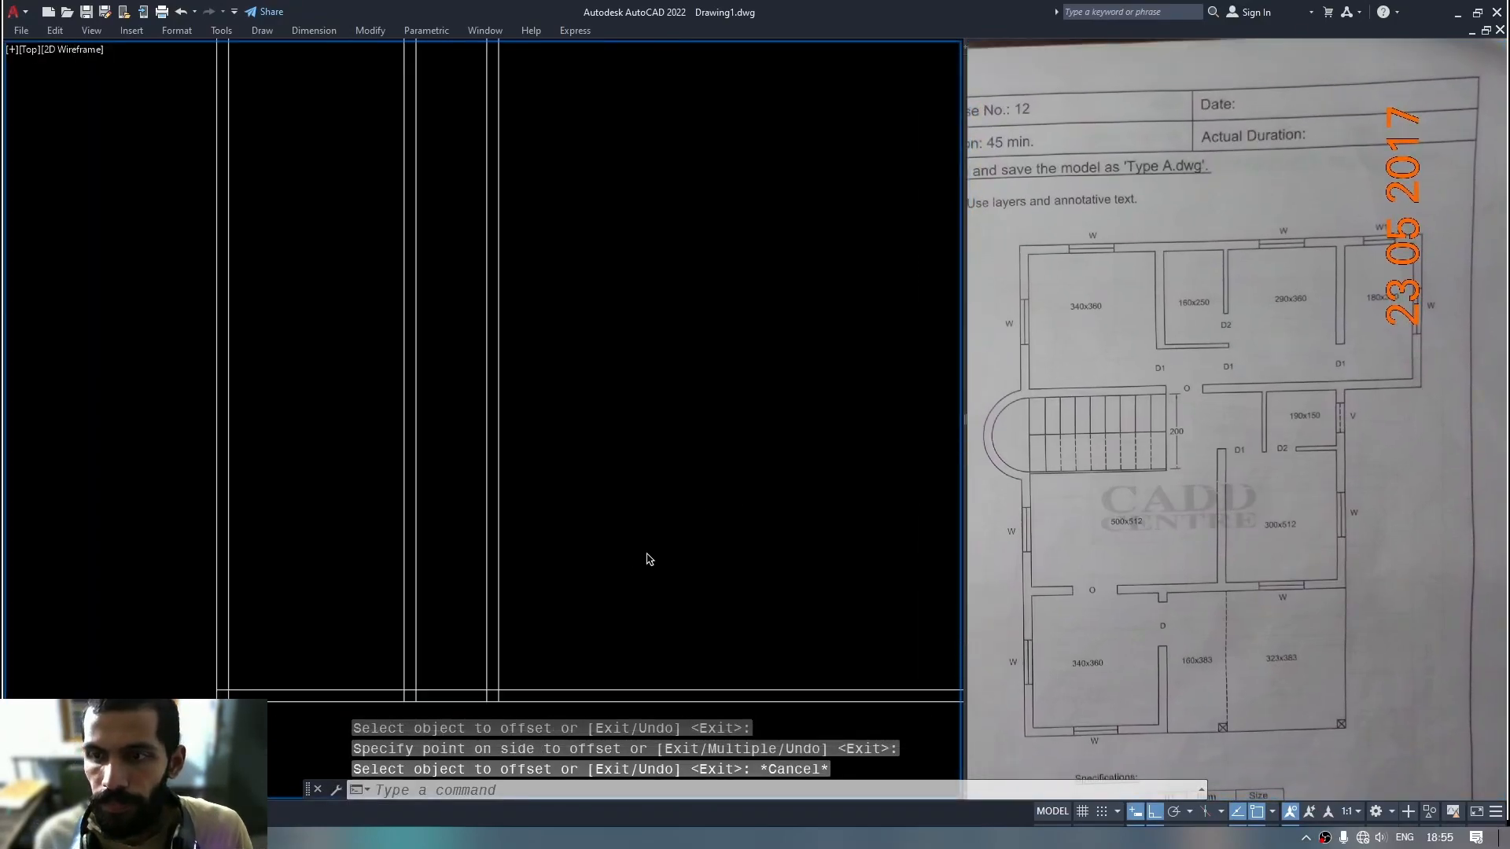
{"action": "key", "text": "super+w"}
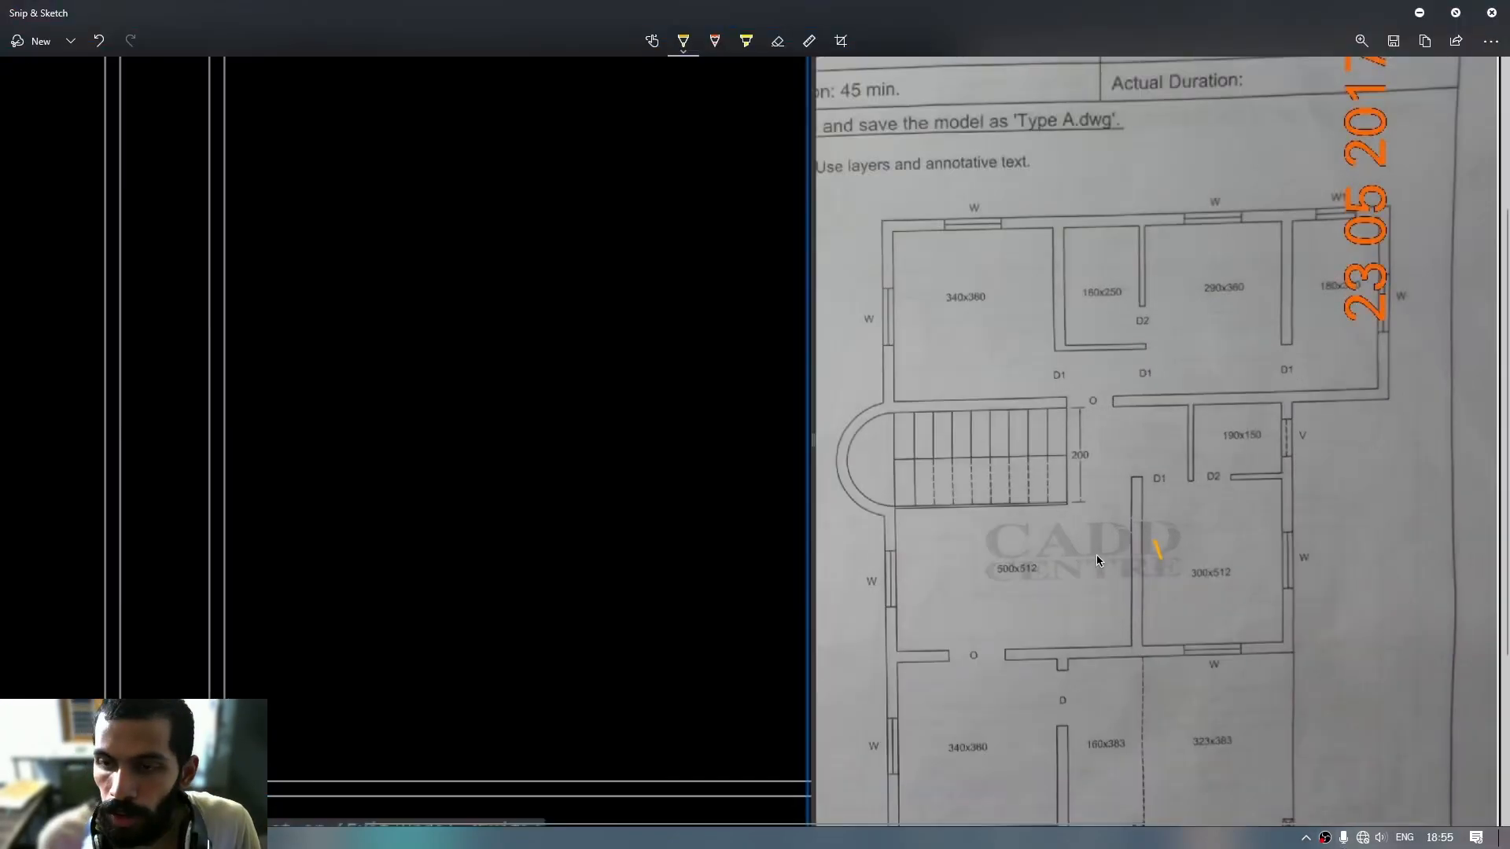
{"action": "mouse_move", "coordinate": [1011, 564]}
{"action": "left_mouse_down"}
{"action": "mouse_move", "coordinate": [1014, 577]}
{"action": "mouse_move", "coordinate": [1041, 548]}
{"action": "left_mouse_up"}
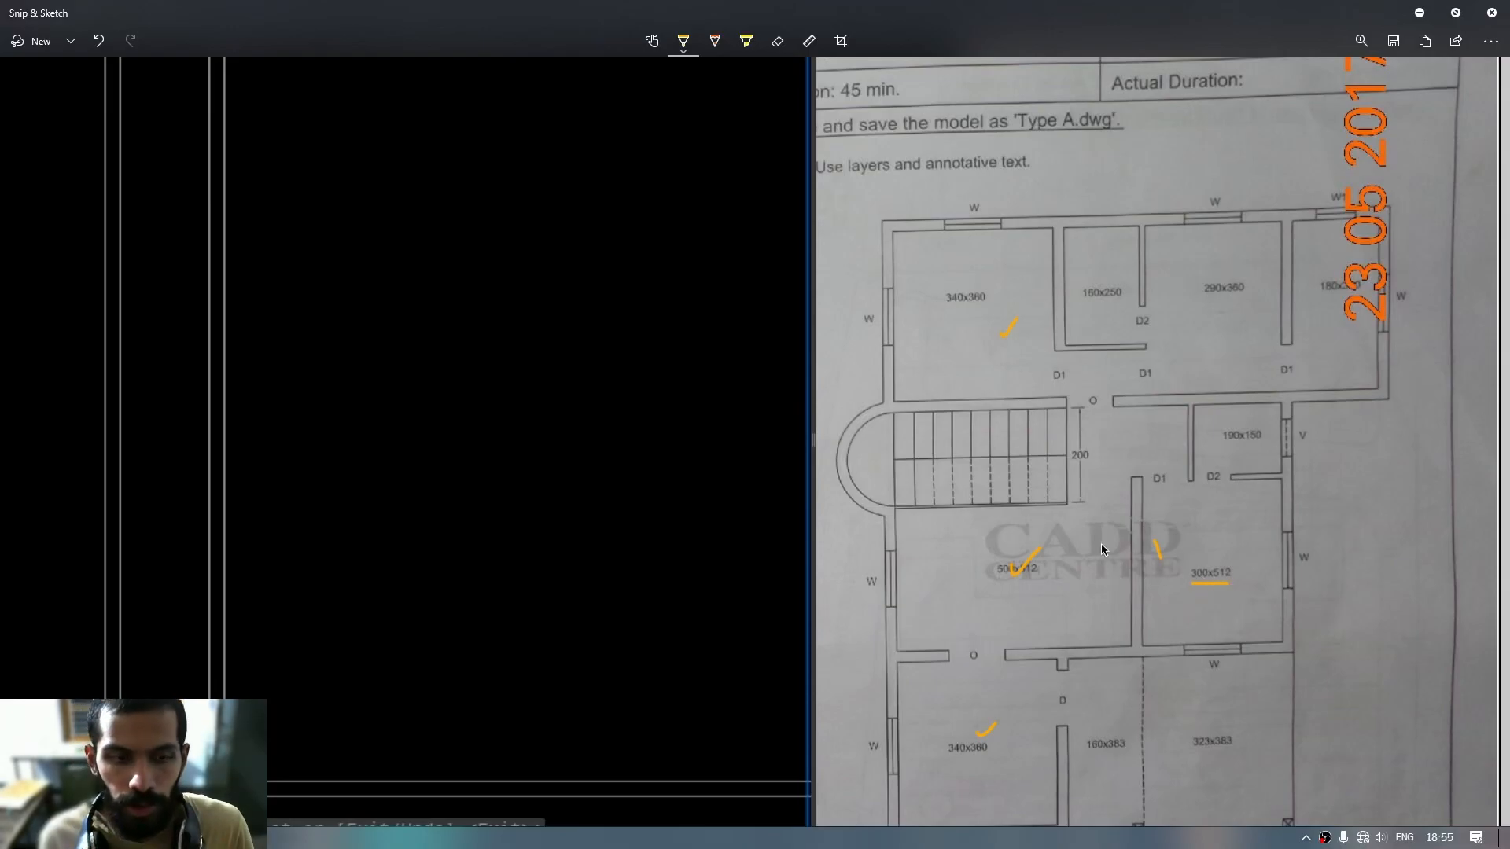
Back in AutoCAD, offset the rightmost vertical line 300 to the right, then offset the new line 23 for its wall thickness.
{"action": "key", "text": "alt+Tab"}
{"action": "middle_click_drag", "start_coordinate": [561, 568], "coordinate": [541, 580]}
{"action": "type", "text": "o"}
{"action": "key", "text": "Return"}
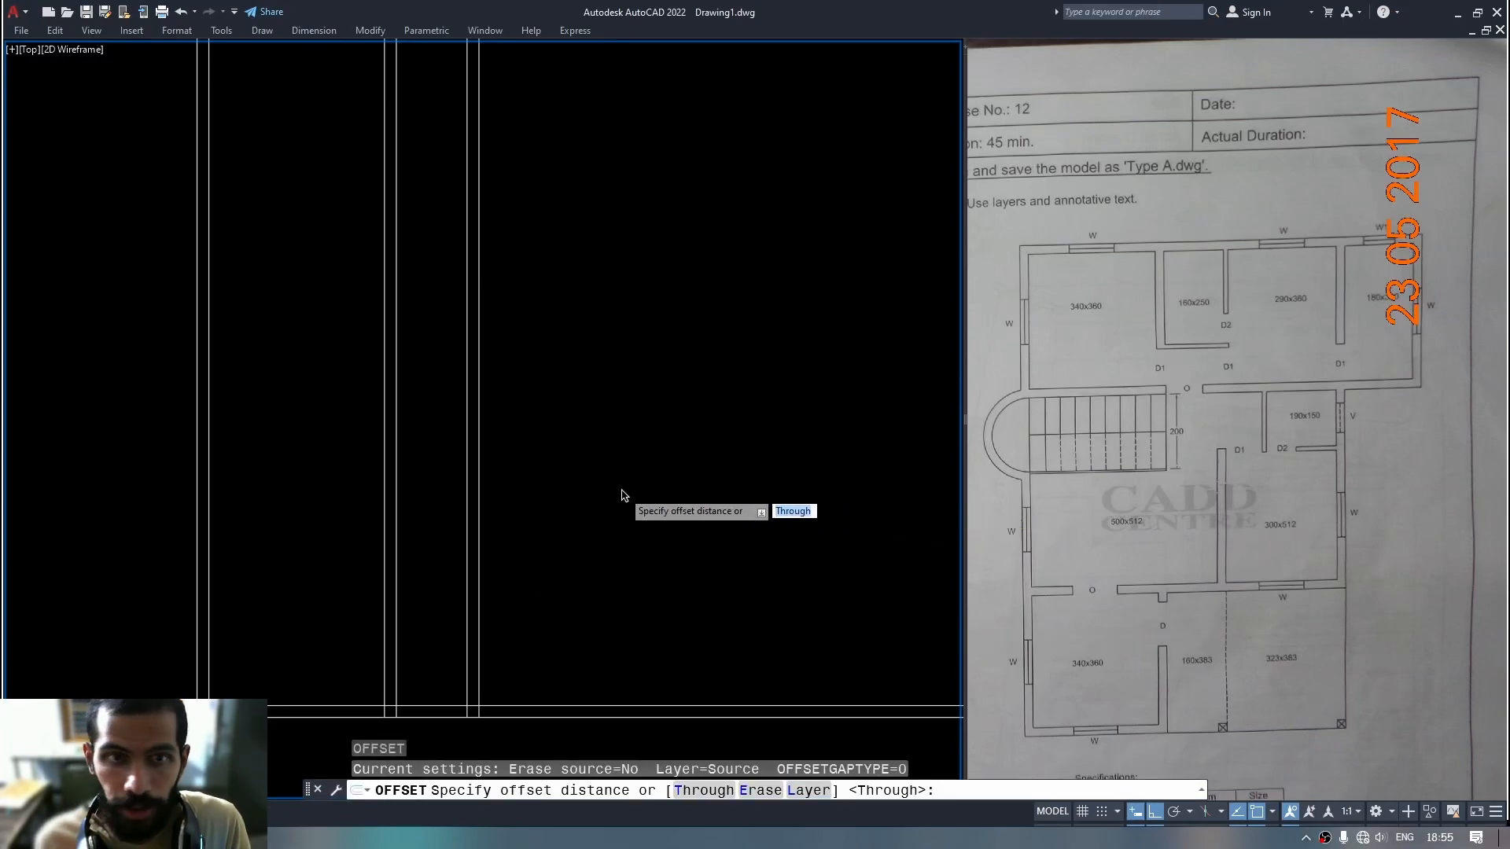
{"action": "type", "text": "23"}
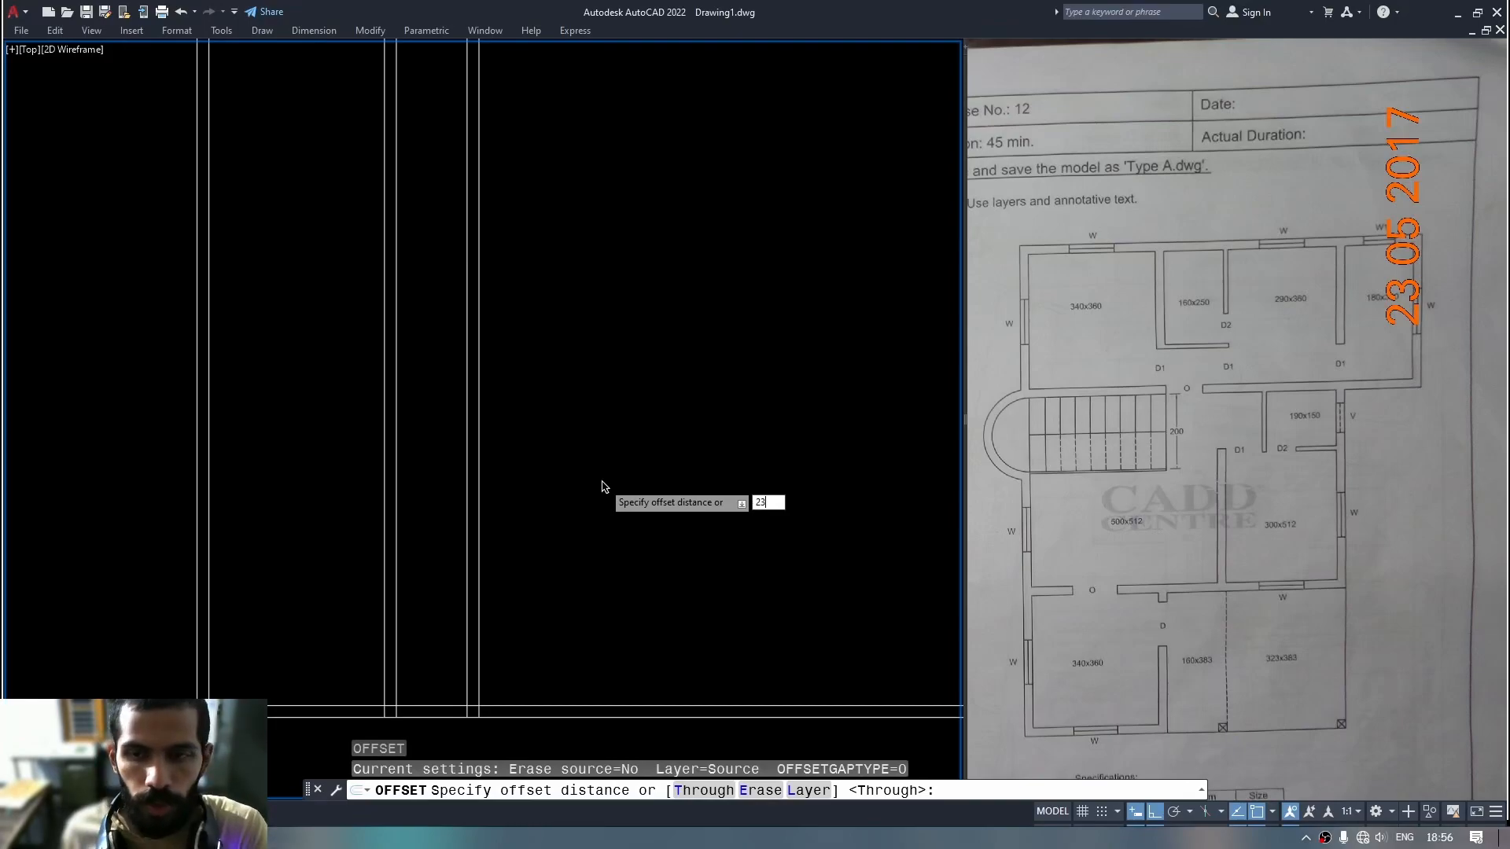
{"action": "key", "text": "Return"}
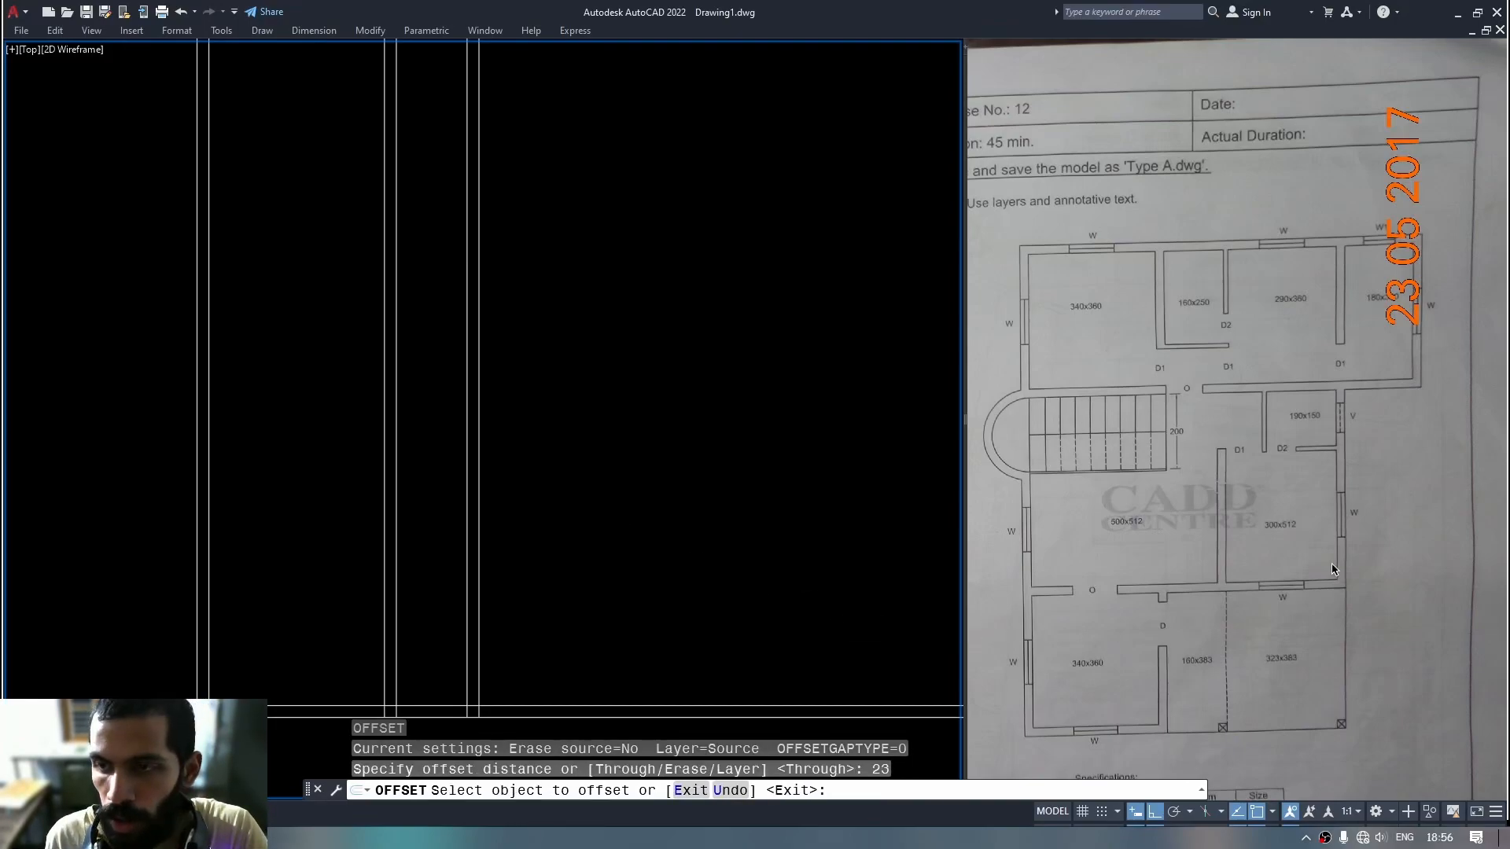
{"action": "left_click", "coordinate": [481, 513]}
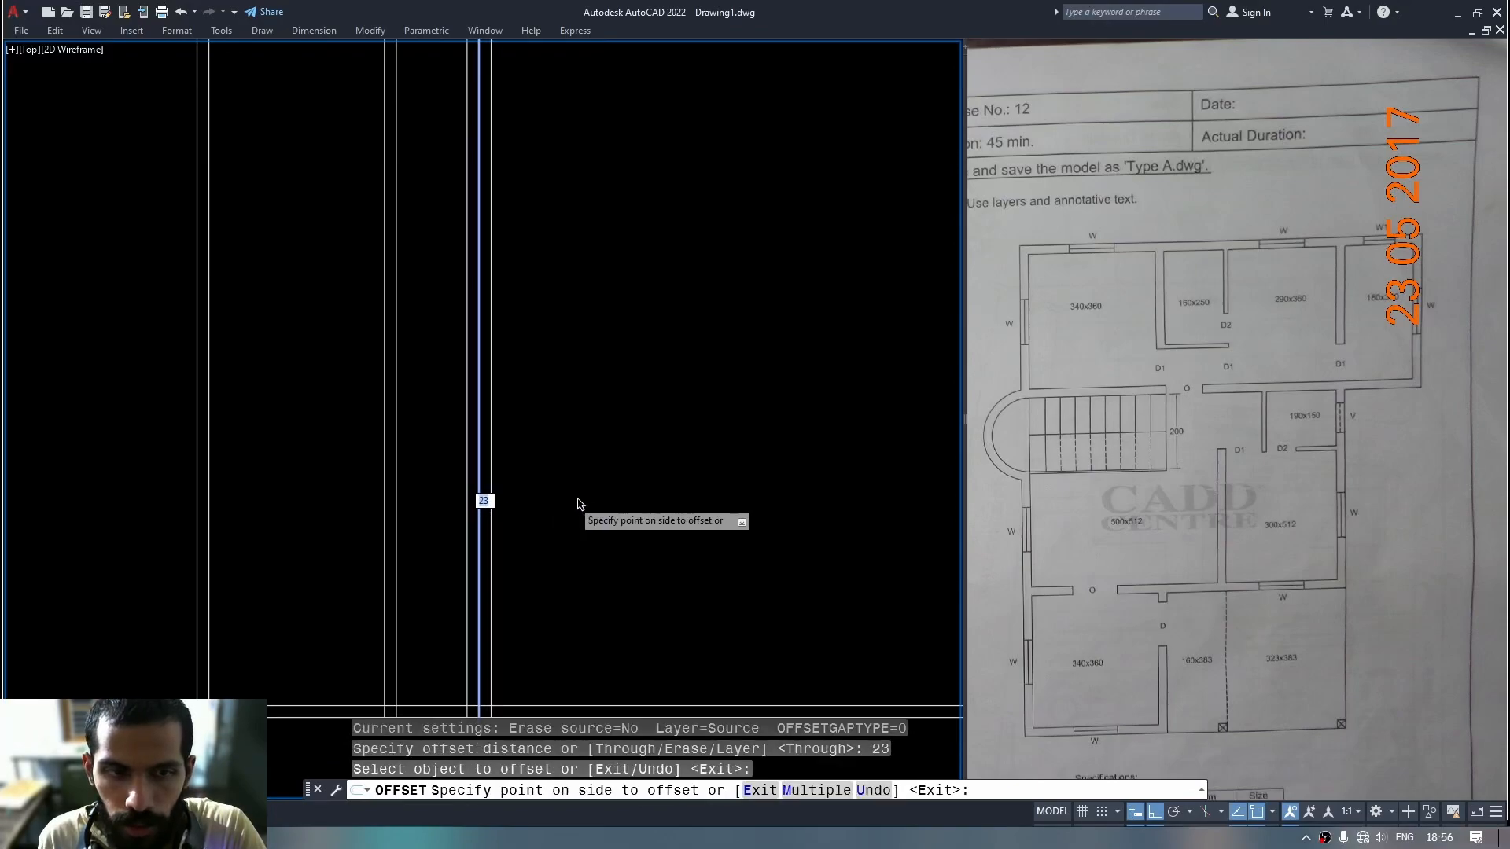
{"action": "type", "text": "300"}
{"action": "key", "text": "Return"}
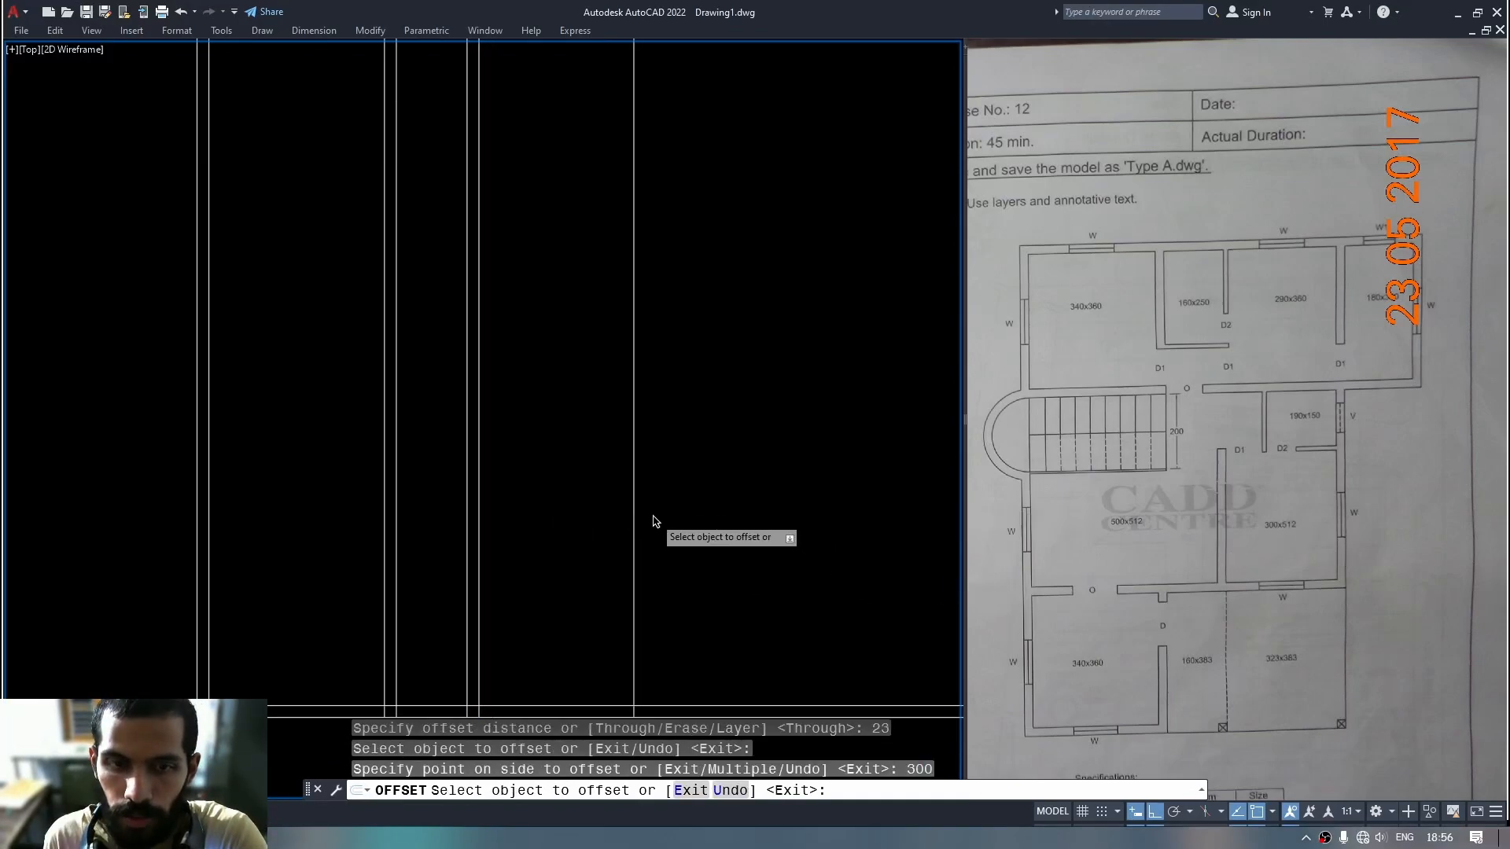
{"action": "left_click", "coordinate": [635, 510]}
{"action": "left_click", "coordinate": [691, 529]}
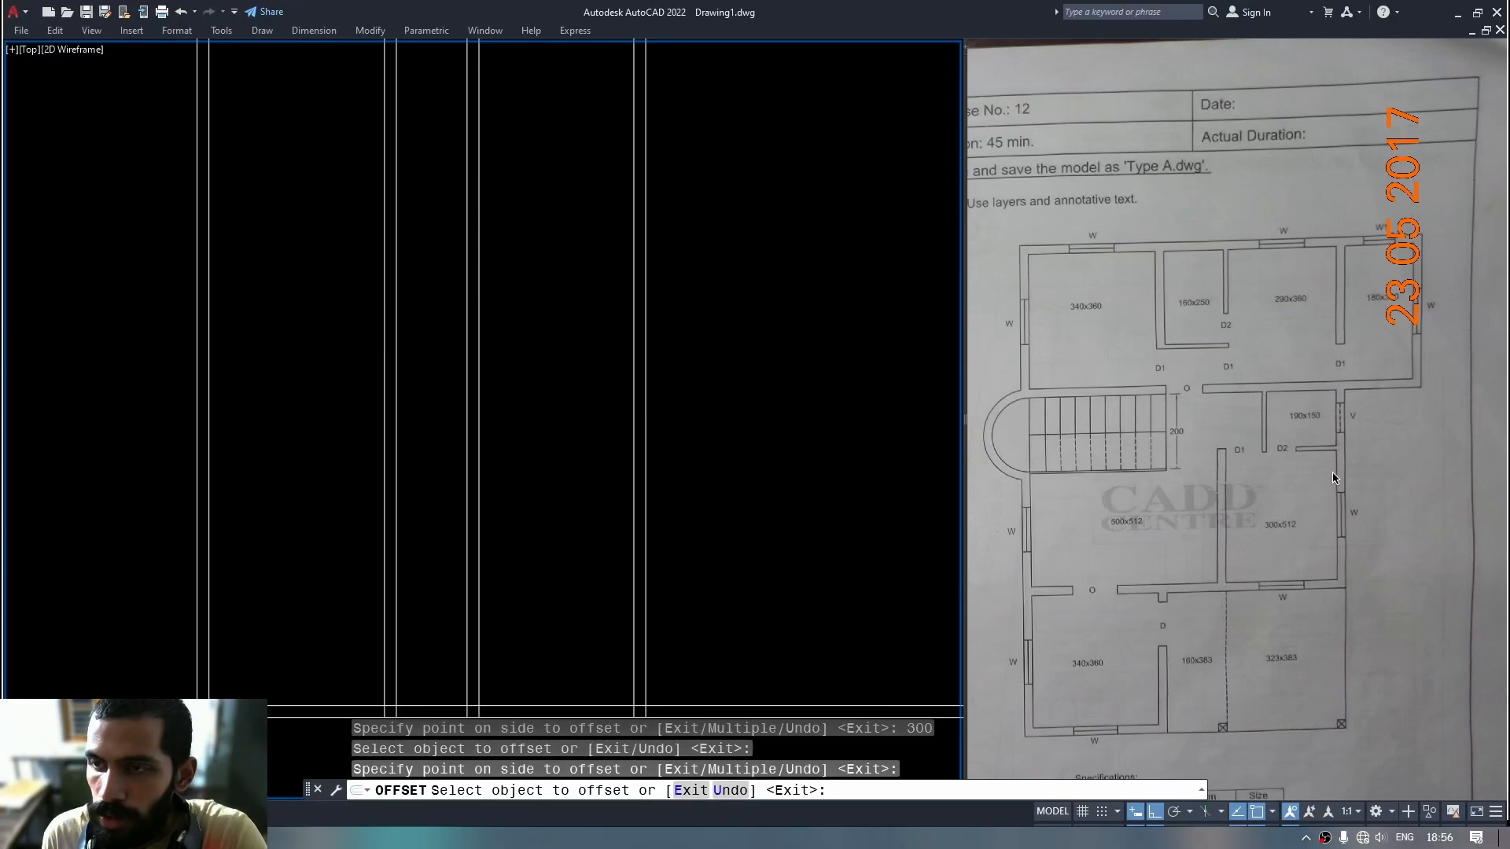
In Snip & Sketch, mark the 300x512 room's side walls and the 180-wide room's label, then close the capture.
{"action": "key", "text": "alt+Tab"}
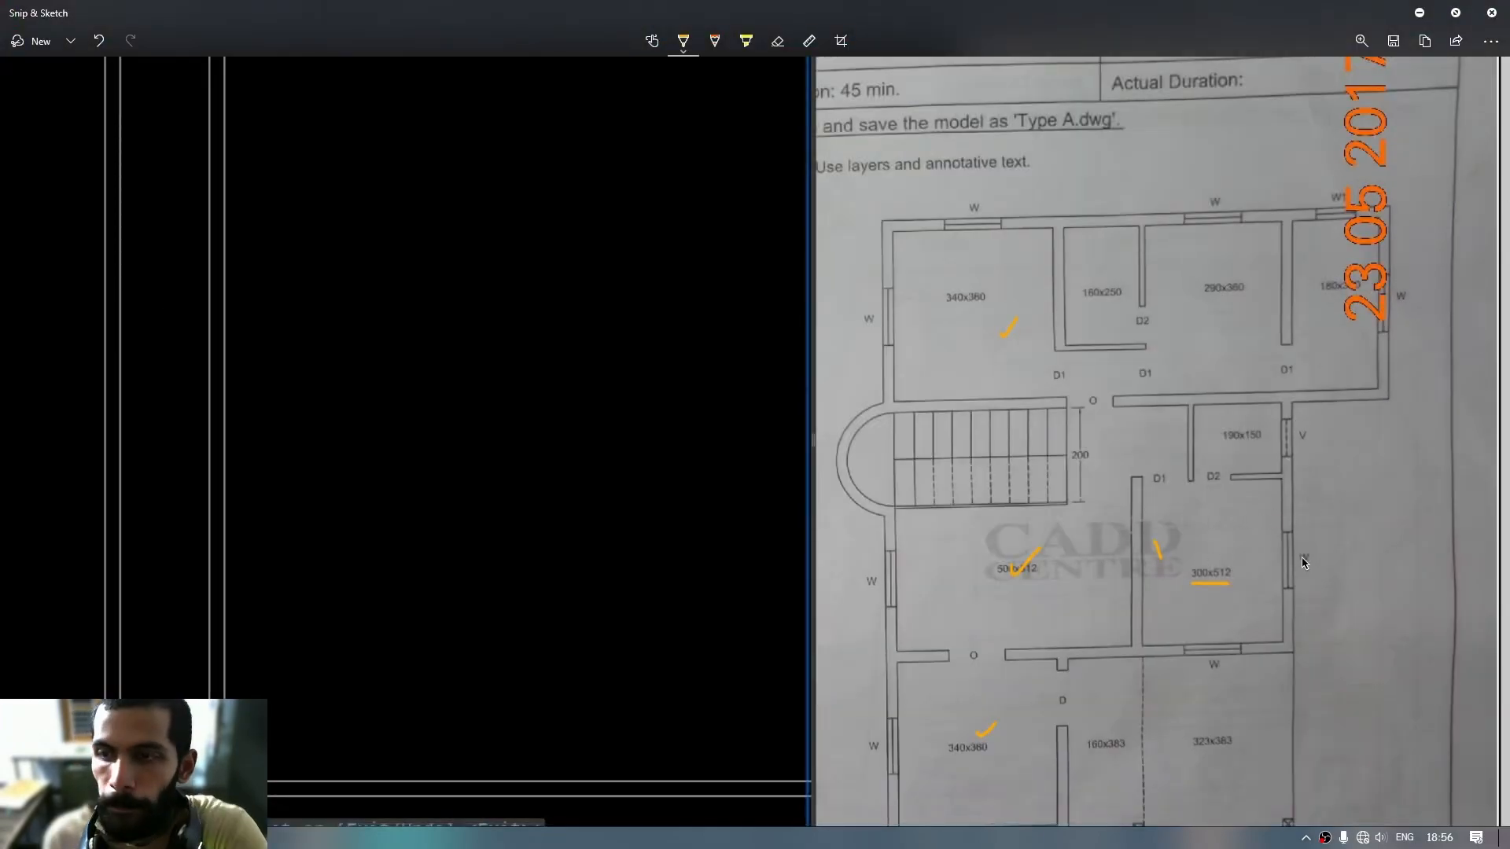
{"action": "left_click_drag", "start_coordinate": [1286, 245], "coordinate": [1292, 648]}
{"action": "left_click_drag", "start_coordinate": [1137, 489], "coordinate": [1140, 613]}
{"action": "left_click_drag", "start_coordinate": [1322, 287], "coordinate": [1346, 292]}
{"action": "left_click", "coordinate": [1492, 12]}
Offset the rightmost wall line 180 to the right, then offset the new line 23 to form the outer wall.
{"action": "middle_click_drag", "start_coordinate": [838, 469], "coordinate": [793, 490]}
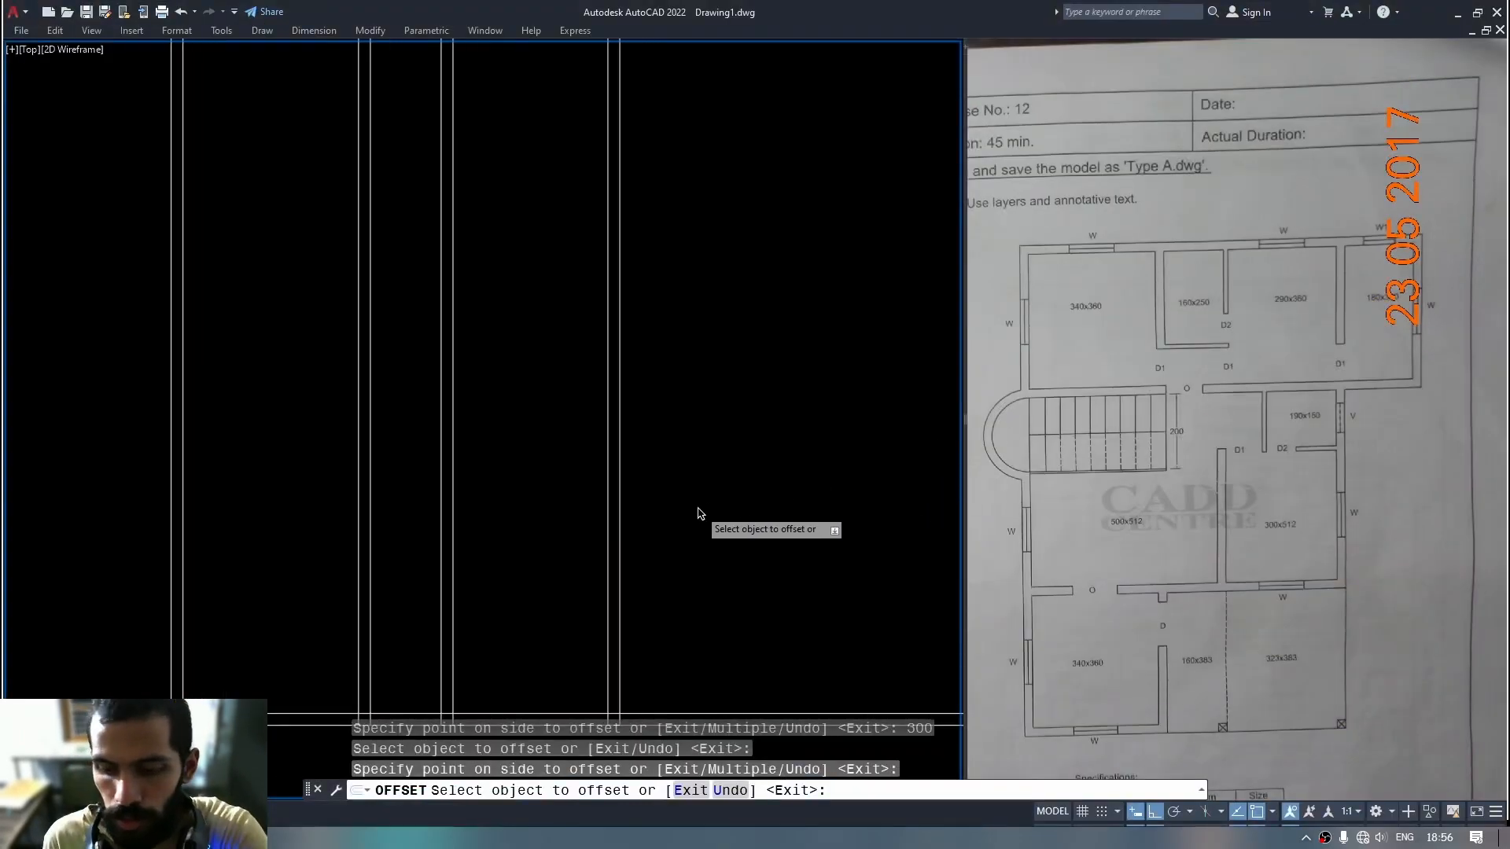
{"action": "left_click", "coordinate": [619, 468]}
{"action": "type", "text": "180"}
{"action": "key", "text": "Return"}
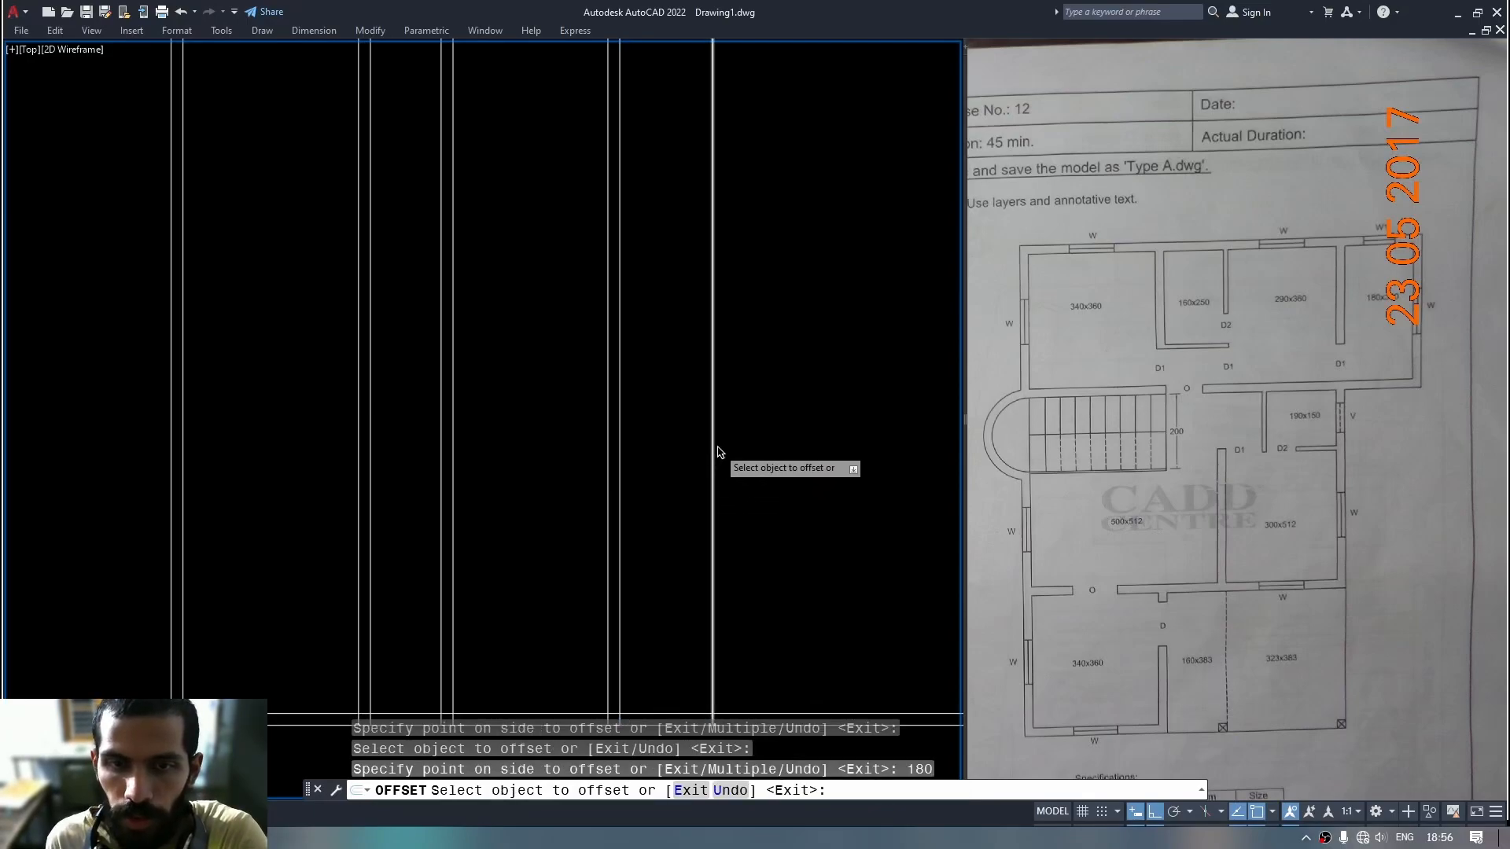
{"action": "left_click", "coordinate": [715, 452]}
{"action": "left_click", "coordinate": [789, 616]}
Offset the bottom wall's inner face 360 upward, then offset the new line 23 upward for the wall above.
{"action": "middle_click_drag", "start_coordinate": [788, 616], "coordinate": [772, 575]}
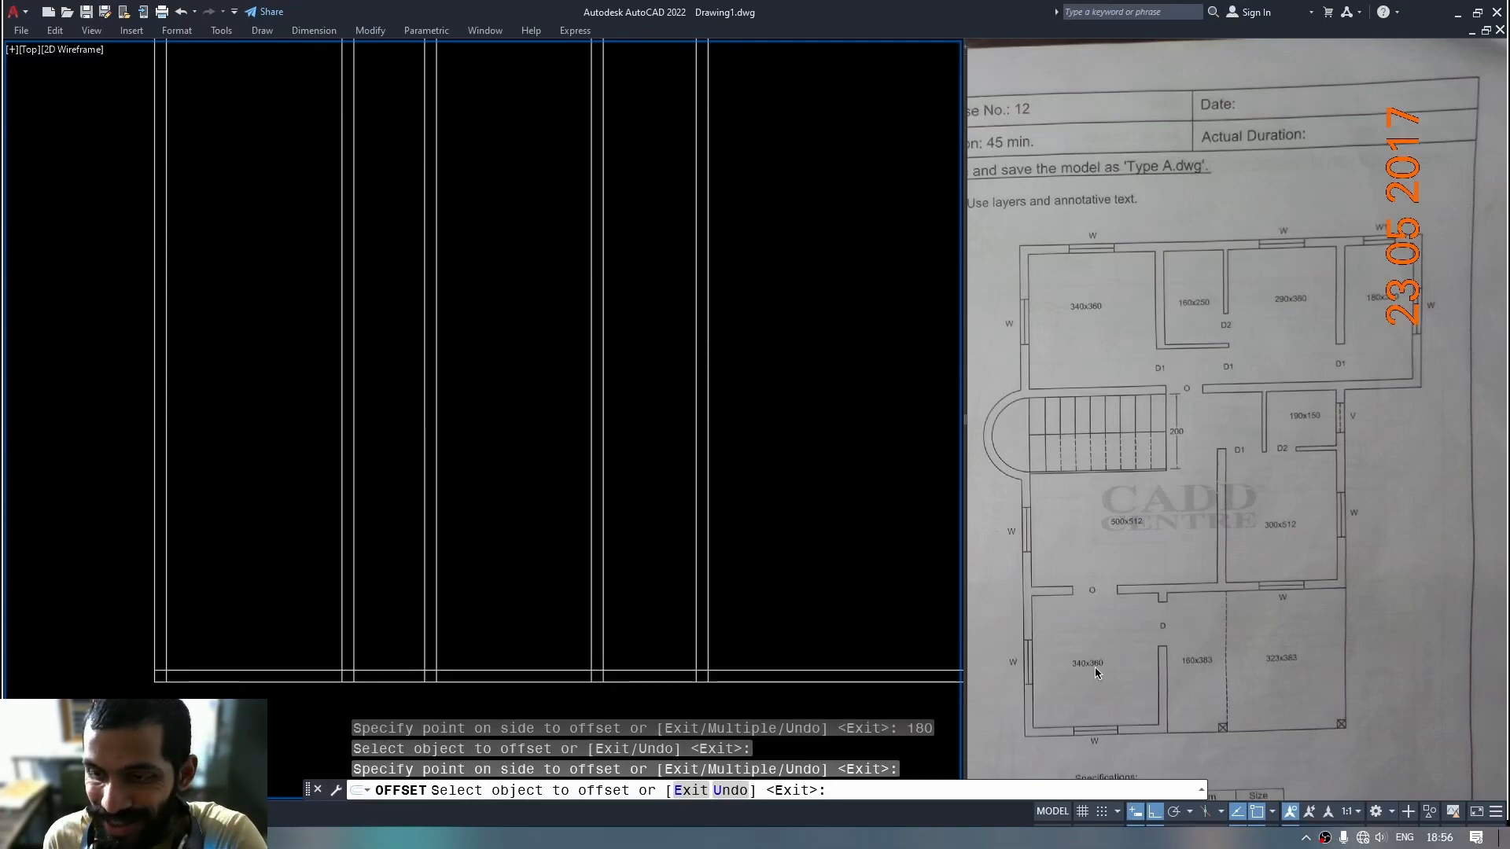
{"action": "left_click", "coordinate": [691, 673]}
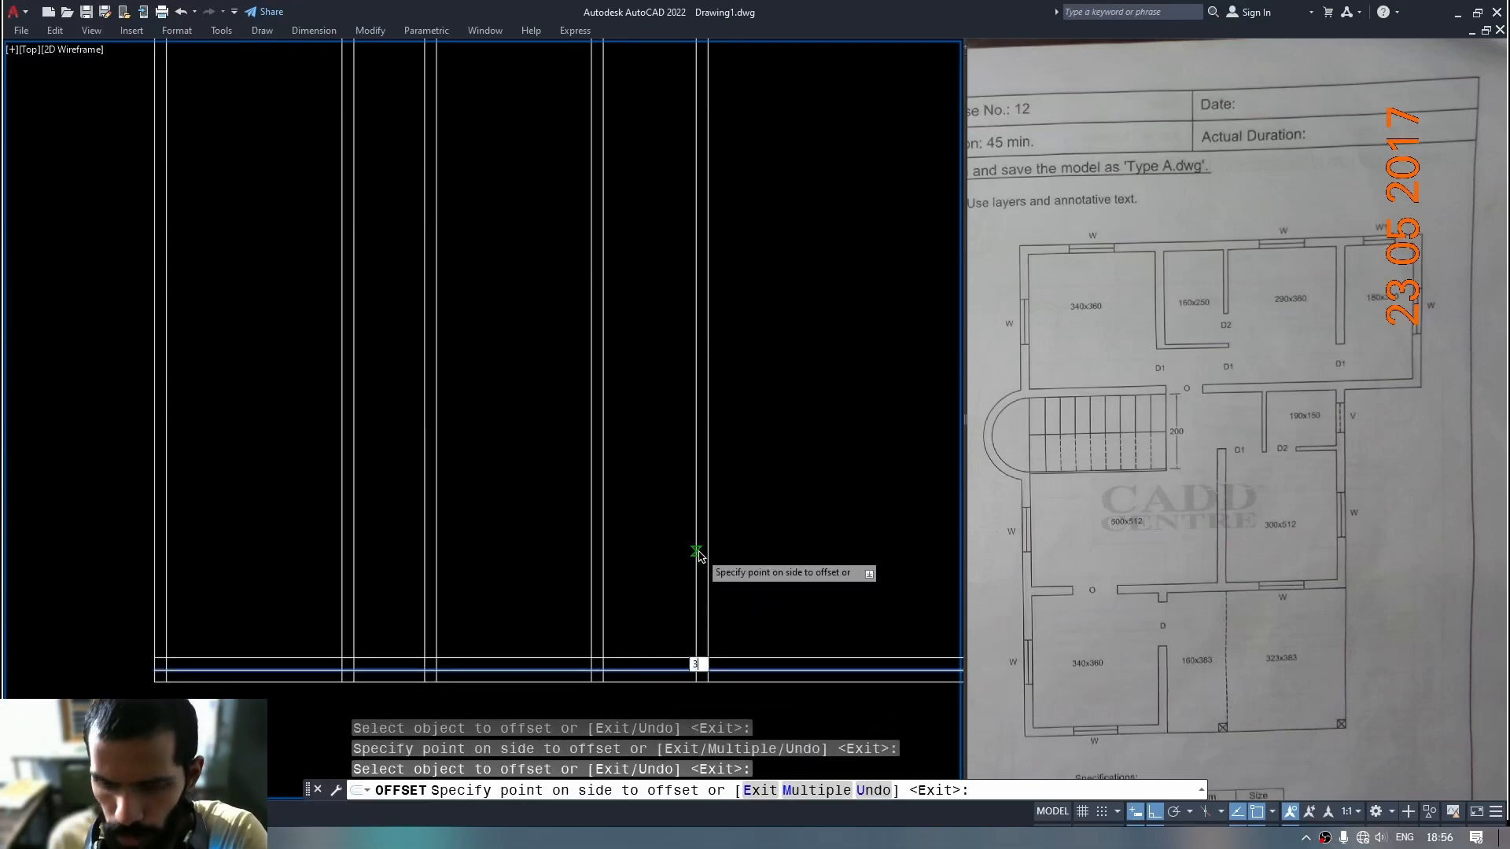
{"action": "left_click", "coordinate": [697, 554]}
{"action": "left_click", "coordinate": [677, 485]}
{"action": "left_click", "coordinate": [670, 437]}
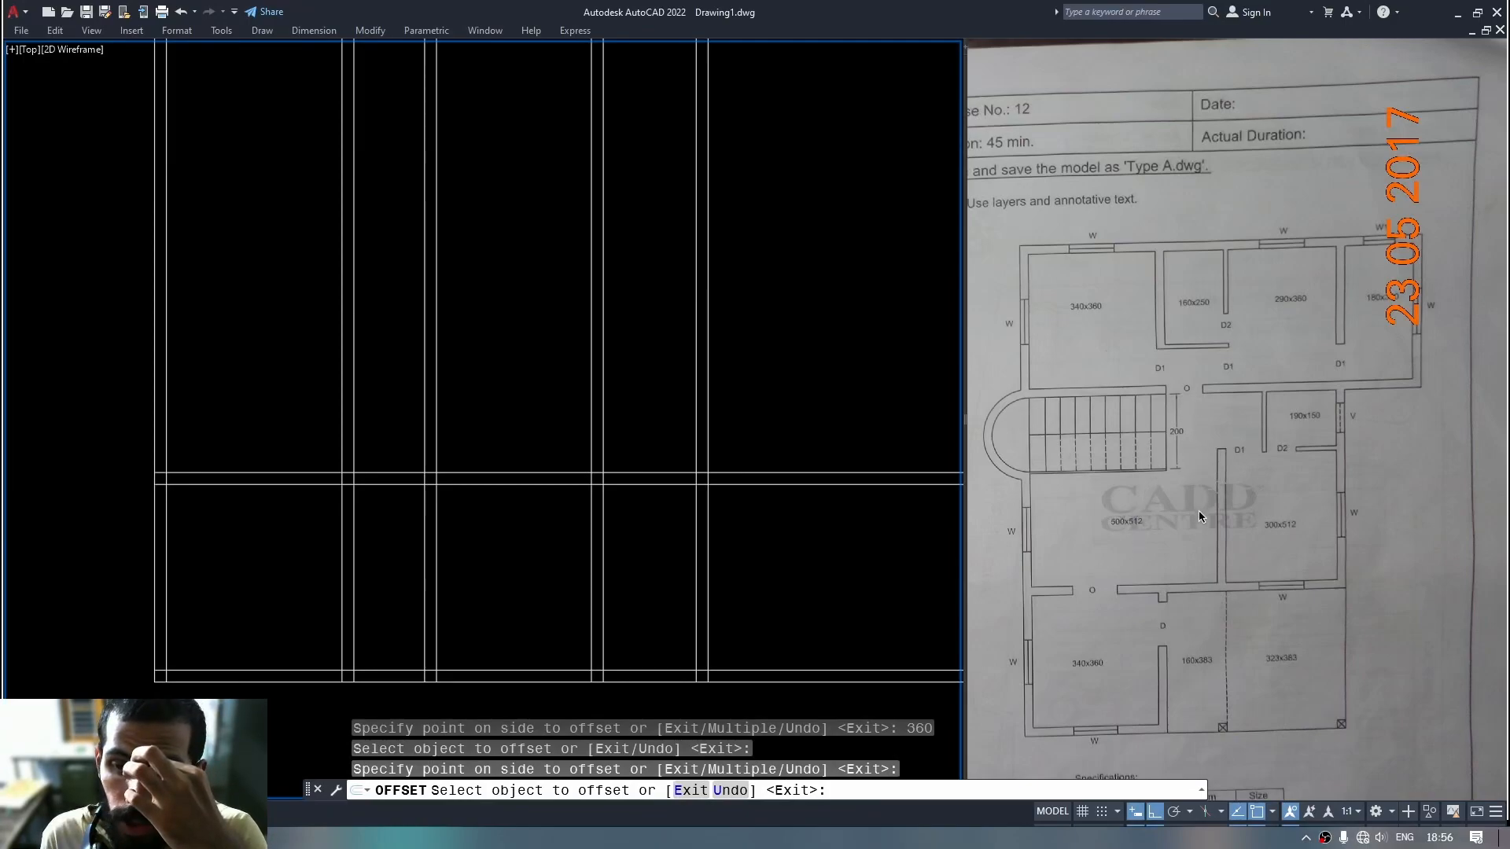
Offset the uppermost horizontal line 512 upward, then offset the new line 23 to form the wall above the 512-deep rooms.
{"action": "left_click", "coordinate": [684, 473]}
{"action": "type", "text": "512"}
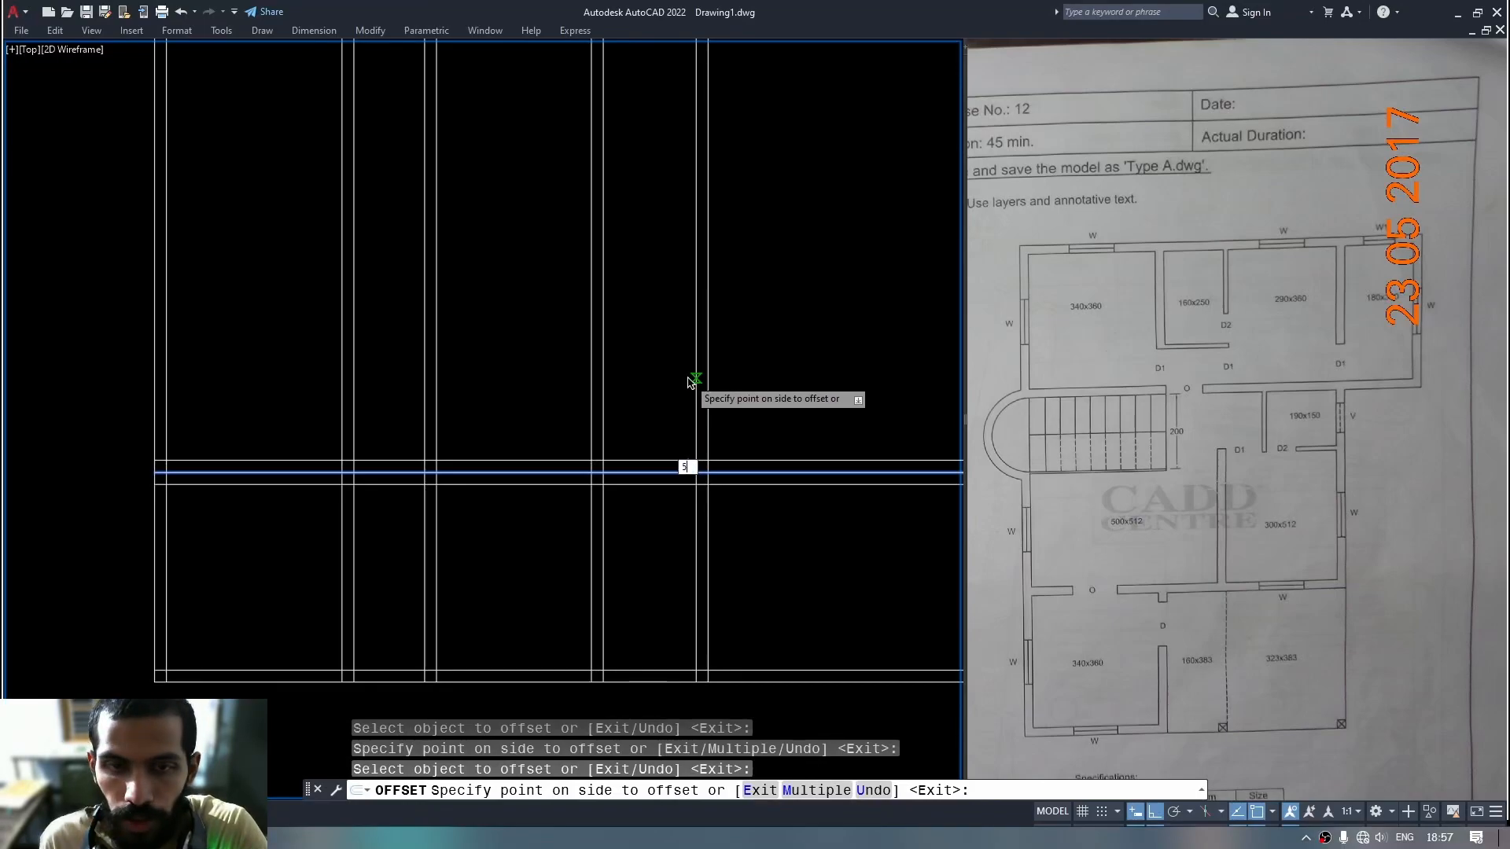
{"action": "key", "text": "Return"}
{"action": "middle_click_drag", "start_coordinate": [680, 375], "coordinate": [694, 501]}
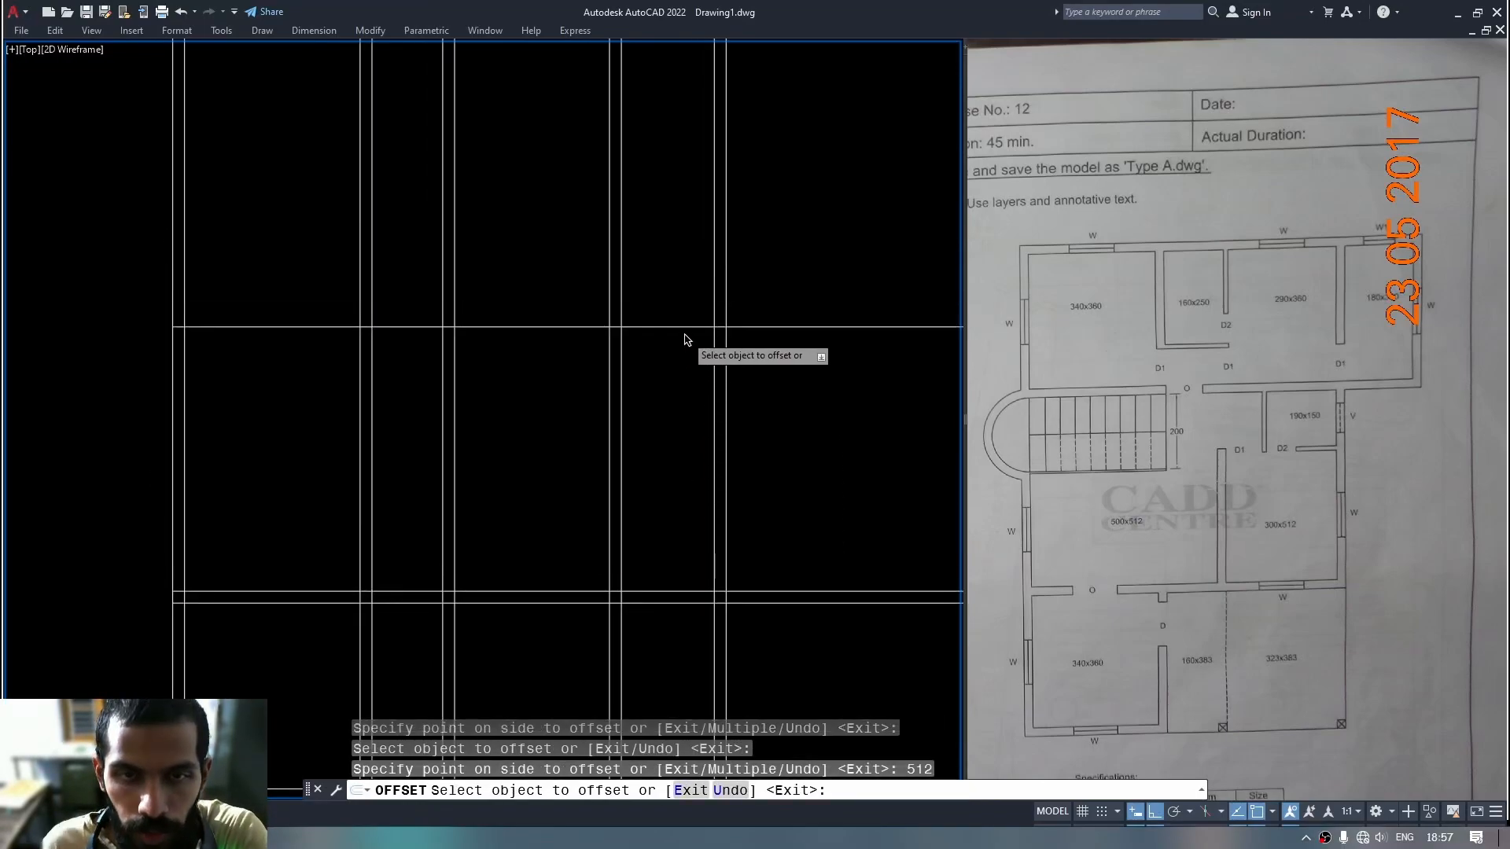
{"action": "left_click", "coordinate": [688, 328]}
{"action": "left_click", "coordinate": [695, 287]}
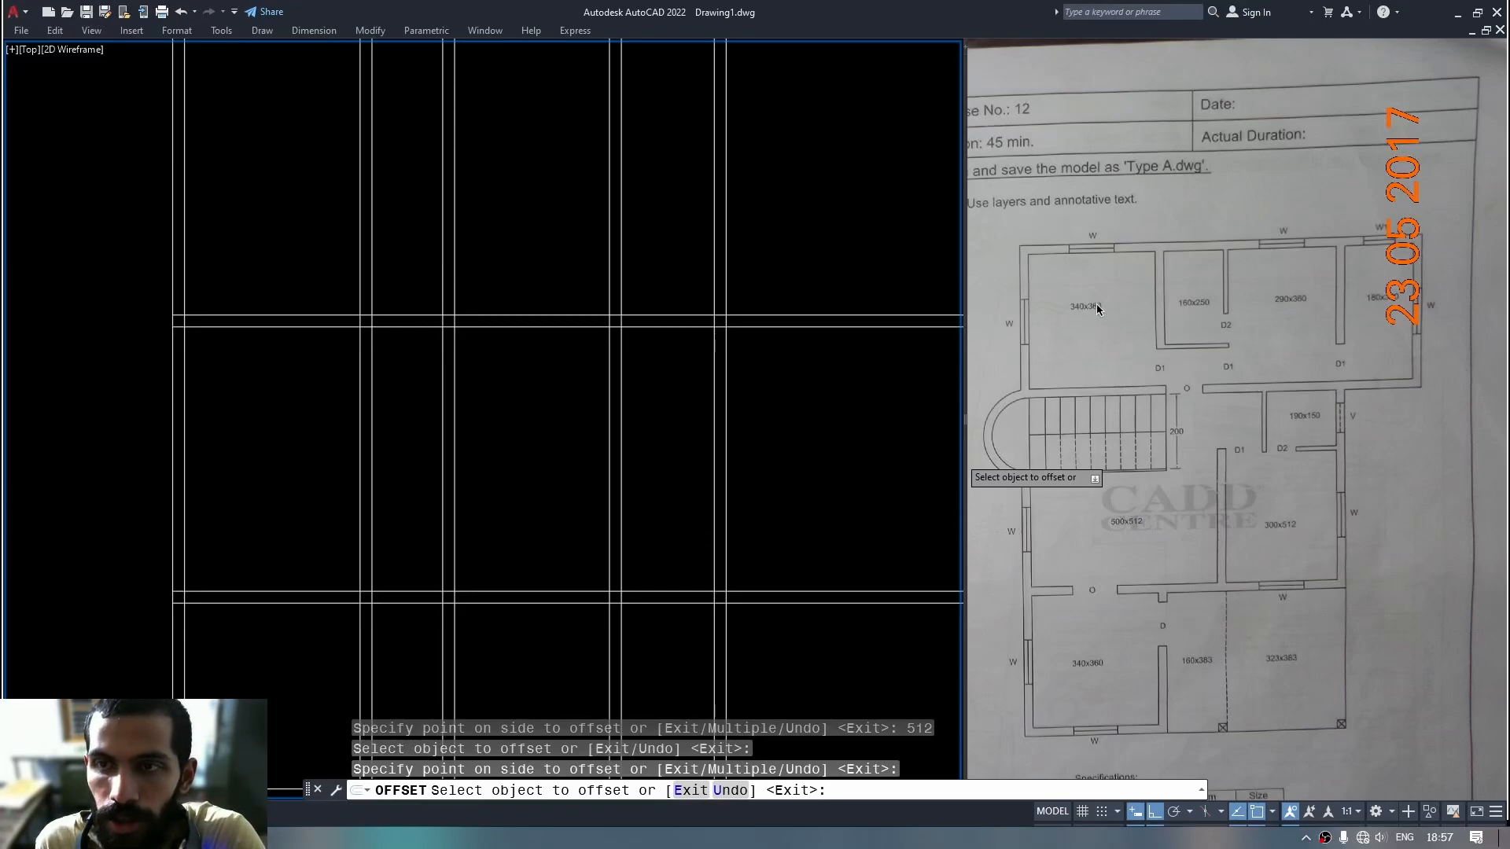
Offset the highest horizontal wall line 360 upward, then offset the new line 23 to form the top outer wall.
{"action": "middle_click_drag", "start_coordinate": [592, 354], "coordinate": [584, 487]}
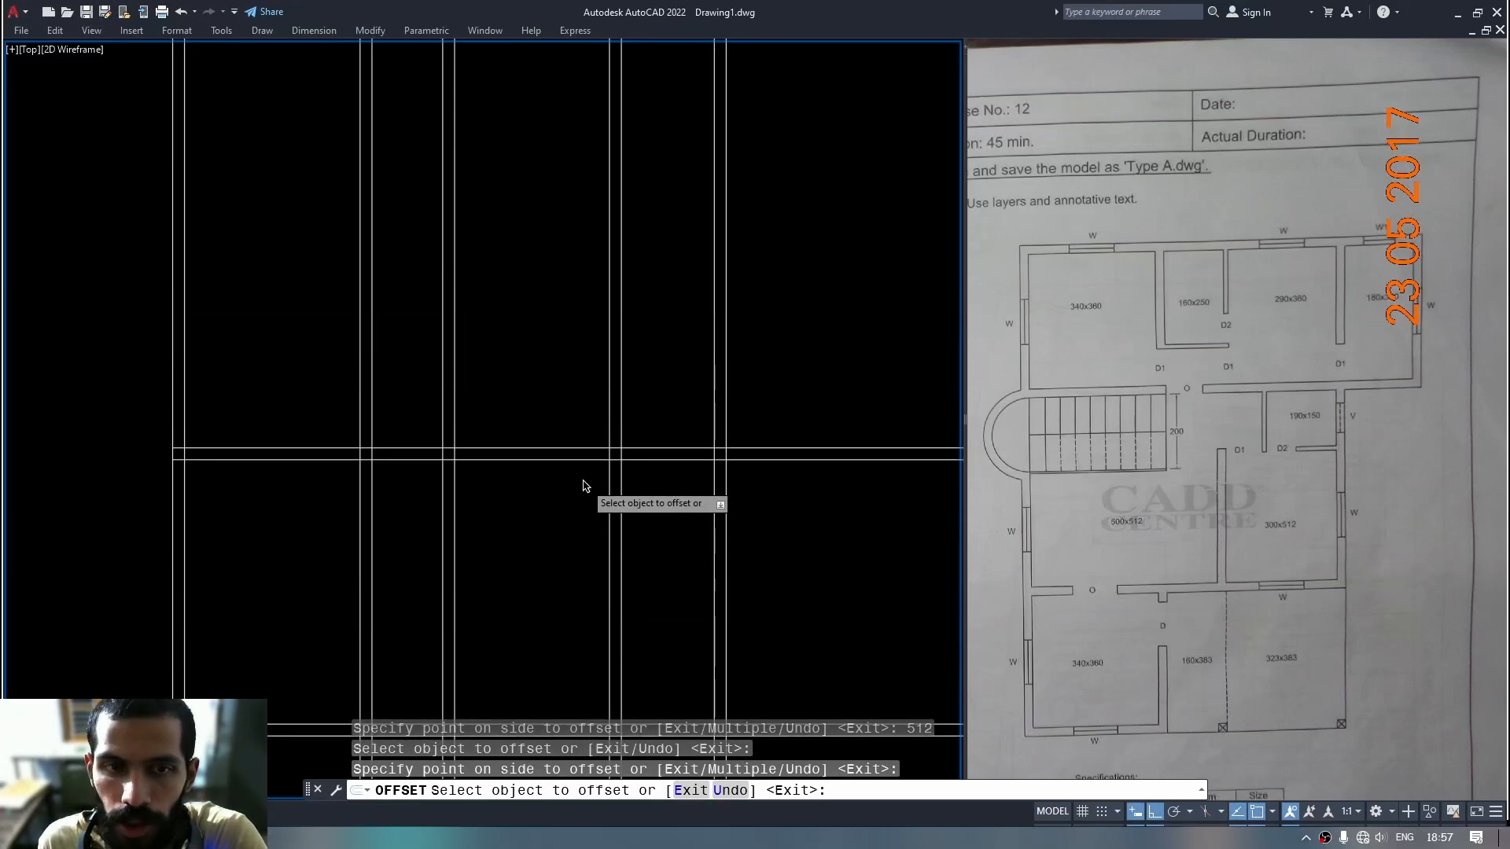
{"action": "left_click", "coordinate": [586, 448]}
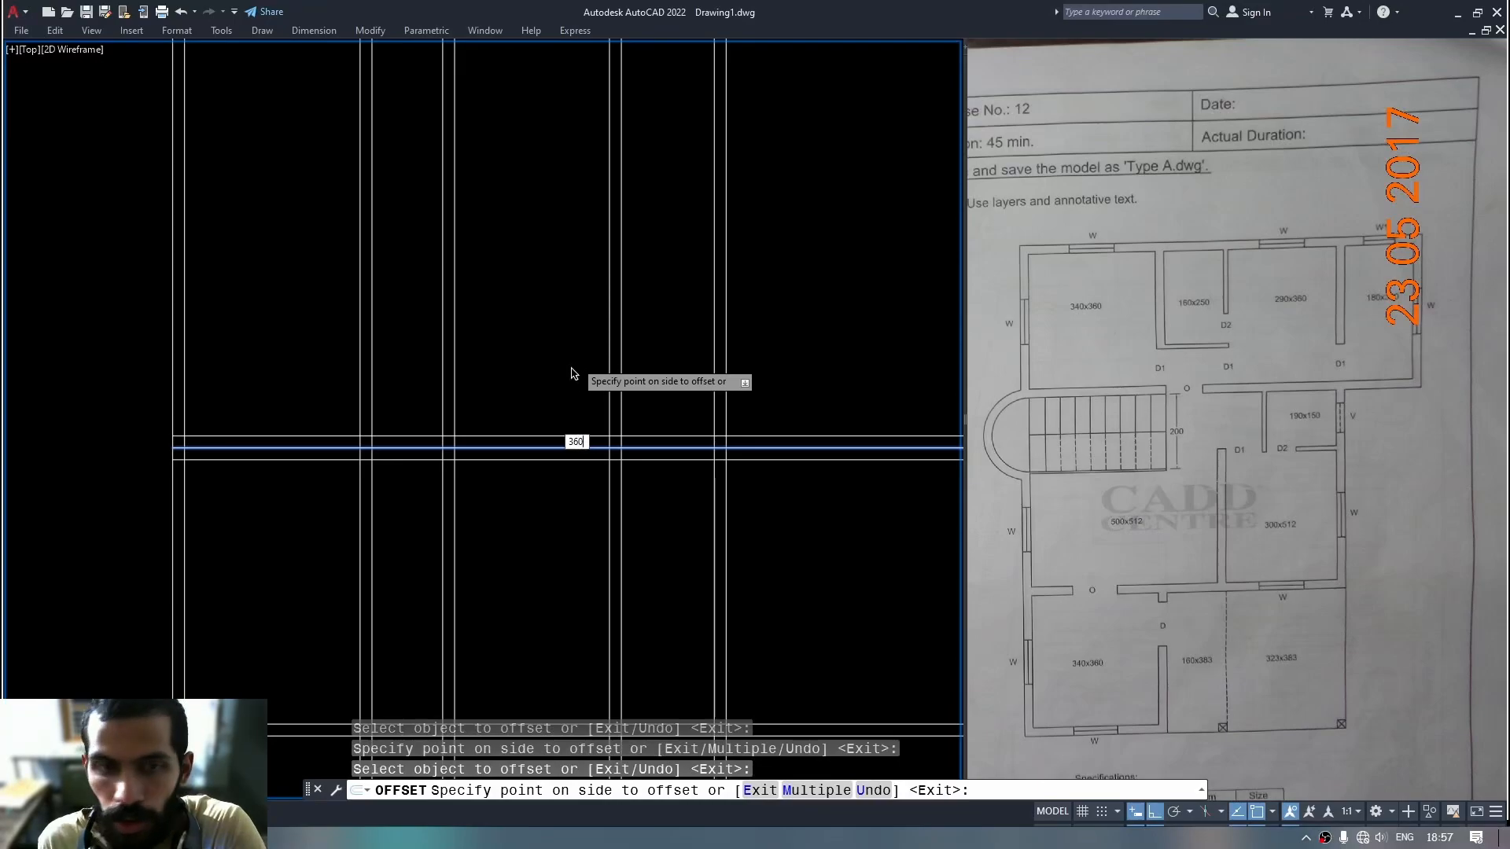
{"action": "key", "text": "Return"}
{"action": "left_click", "coordinate": [570, 263]}
{"action": "left_click", "coordinate": [583, 202]}
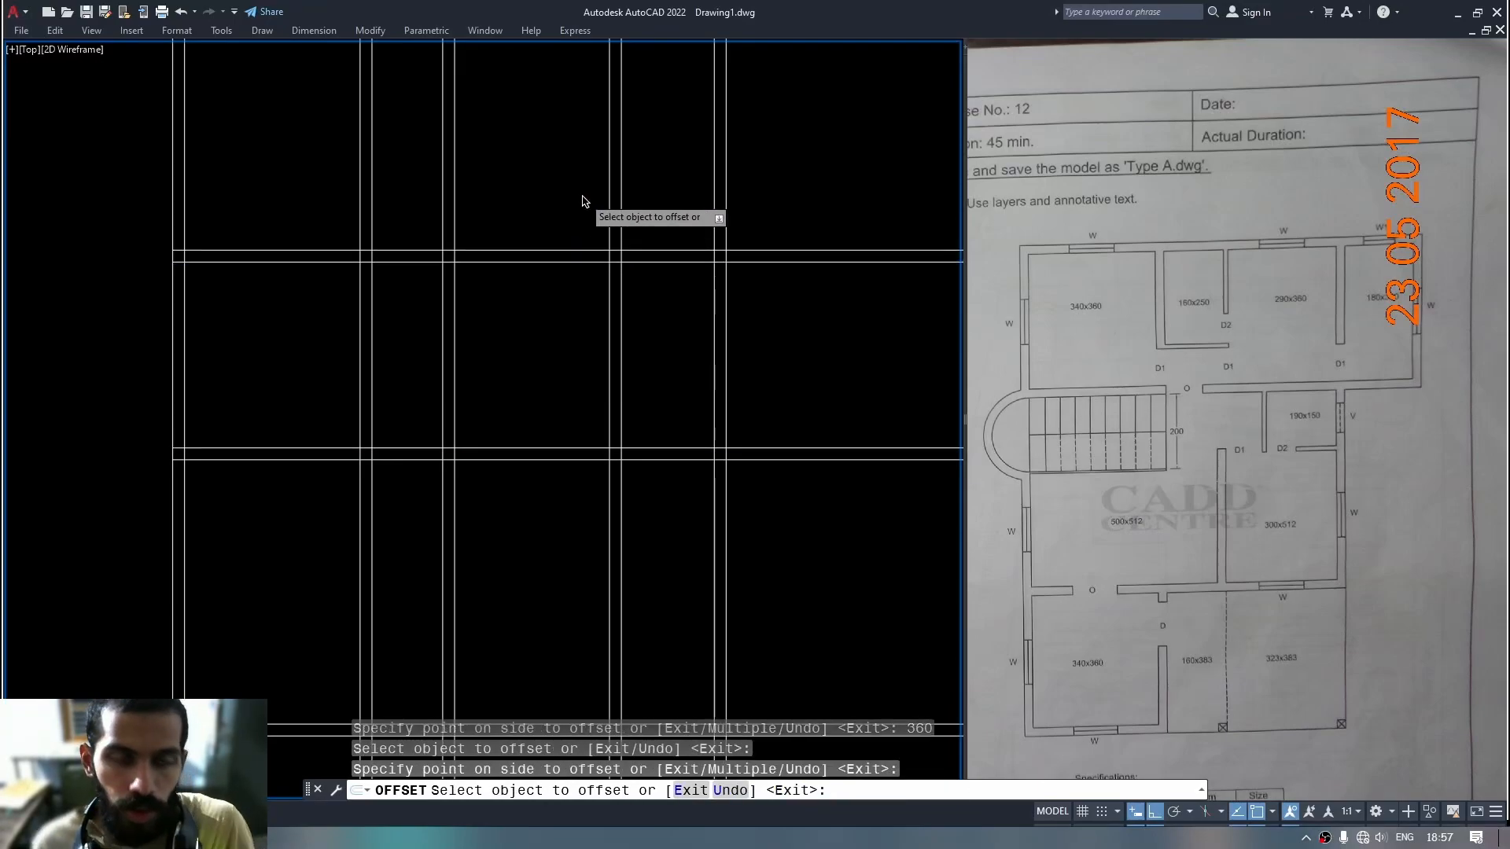
Trim the ray ends that extend beyond the top and right outer walls with a freehand fence.
{"action": "scroll", "coordinate": [516, 338], "scroll_direction": "down", "scroll_amount": 3}
{"action": "key", "text": "Escape"}
{"action": "type", "text": "tr"}
{"action": "key", "text": "Return"}
{"action": "mouse_move", "coordinate": [754, 663]}
{"action": "left_mouse_down"}
{"action": "mouse_move", "coordinate": [715, 338]}
{"action": "mouse_move", "coordinate": [269, 210]}
{"action": "left_mouse_up"}
{"action": "key", "text": "Escape"}
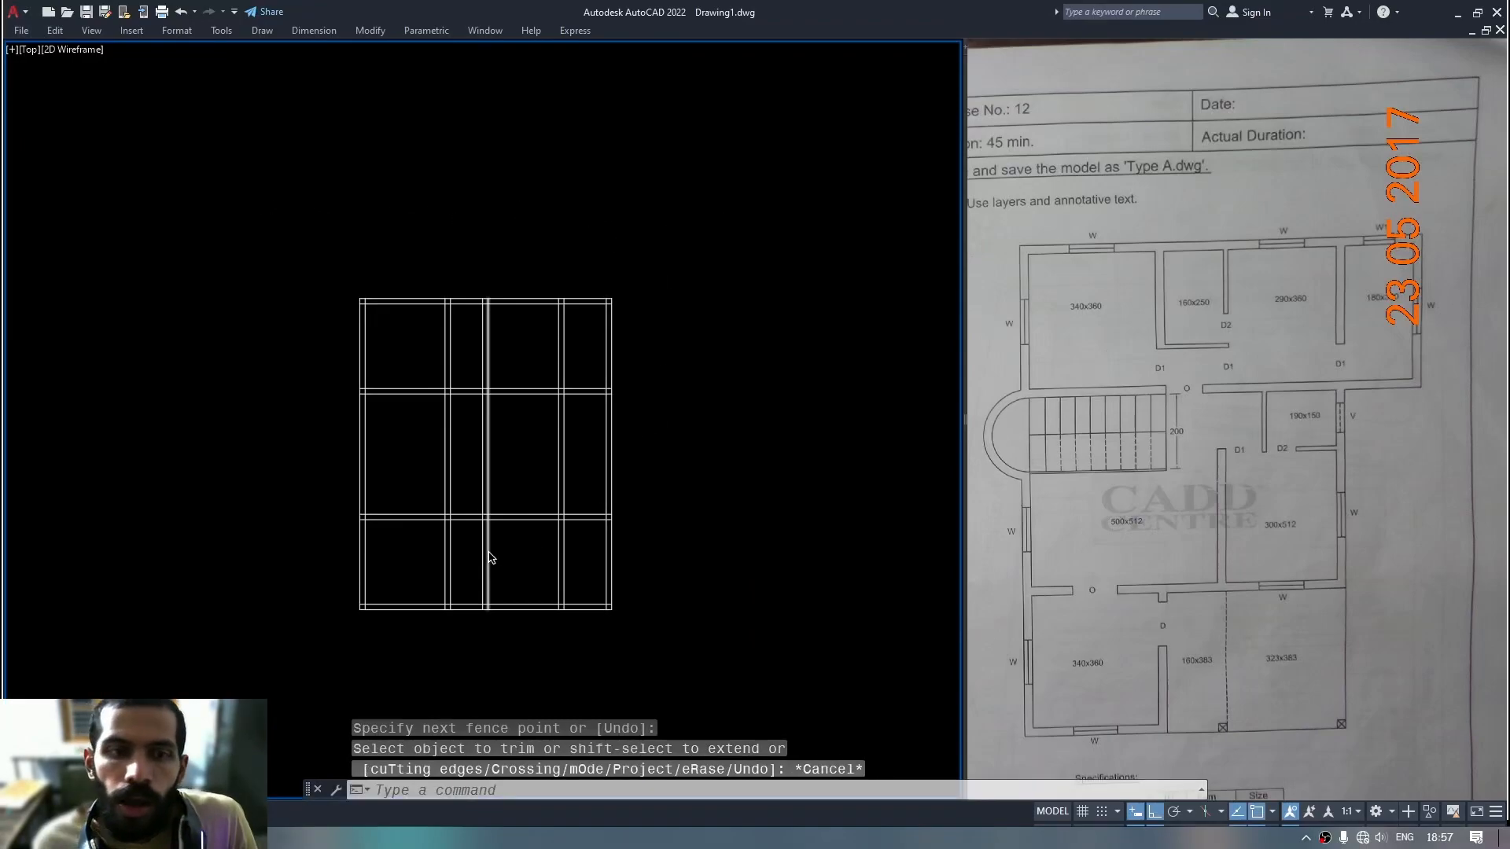
{"action": "scroll", "coordinate": [488, 557], "scroll_direction": "up", "scroll_amount": 2}
{"action": "middle_click_drag", "start_coordinate": [515, 544], "coordinate": [553, 544]}
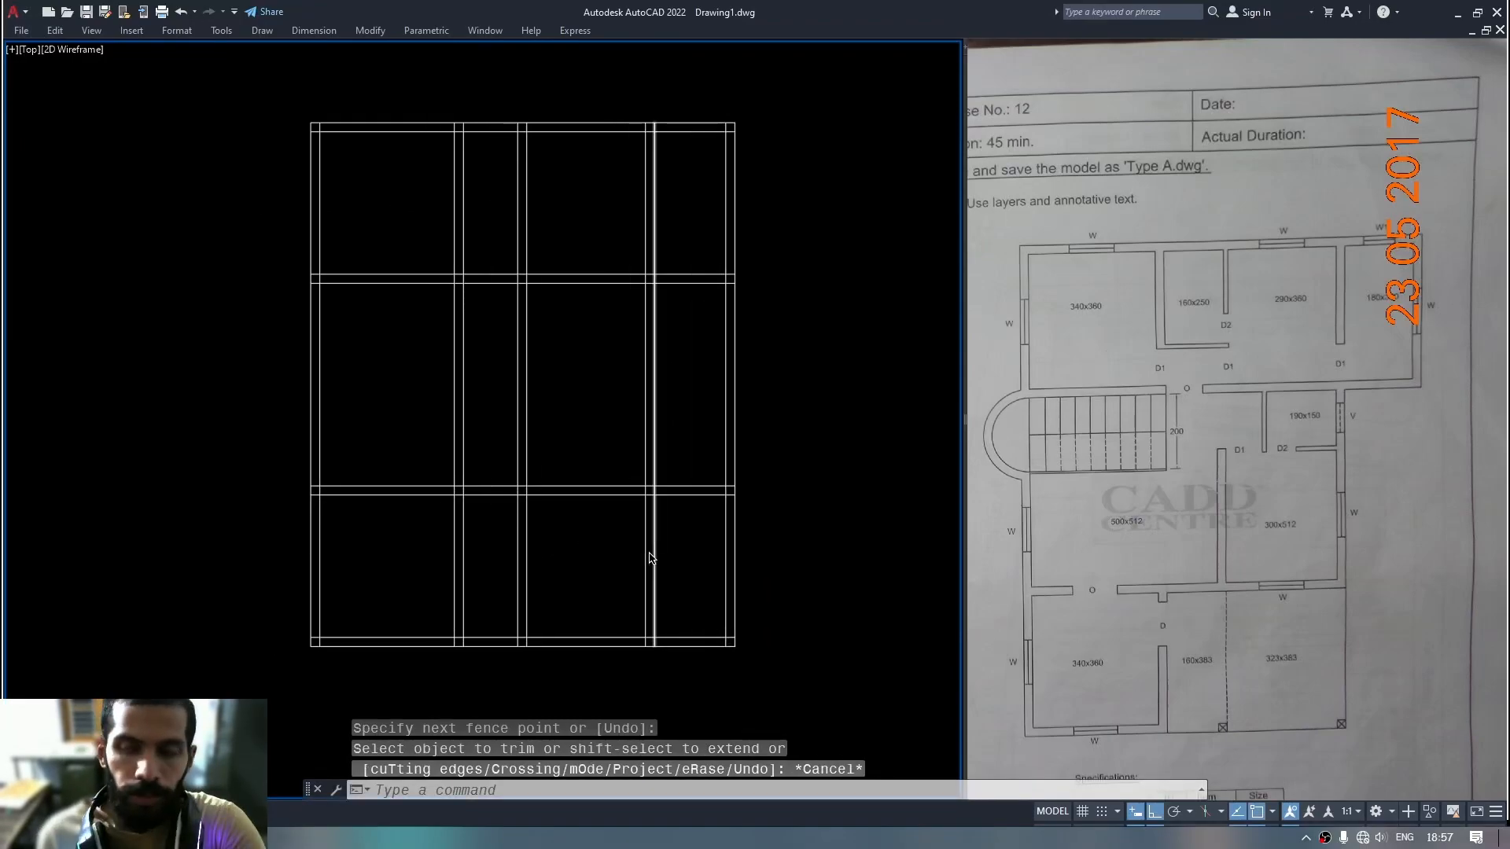
Measure the width and depth of the leftmost room in the middle row with Quick measure.
{"action": "middle_click_drag", "start_coordinate": [497, 553], "coordinate": [507, 566]}
{"action": "type", "text": "mea"}
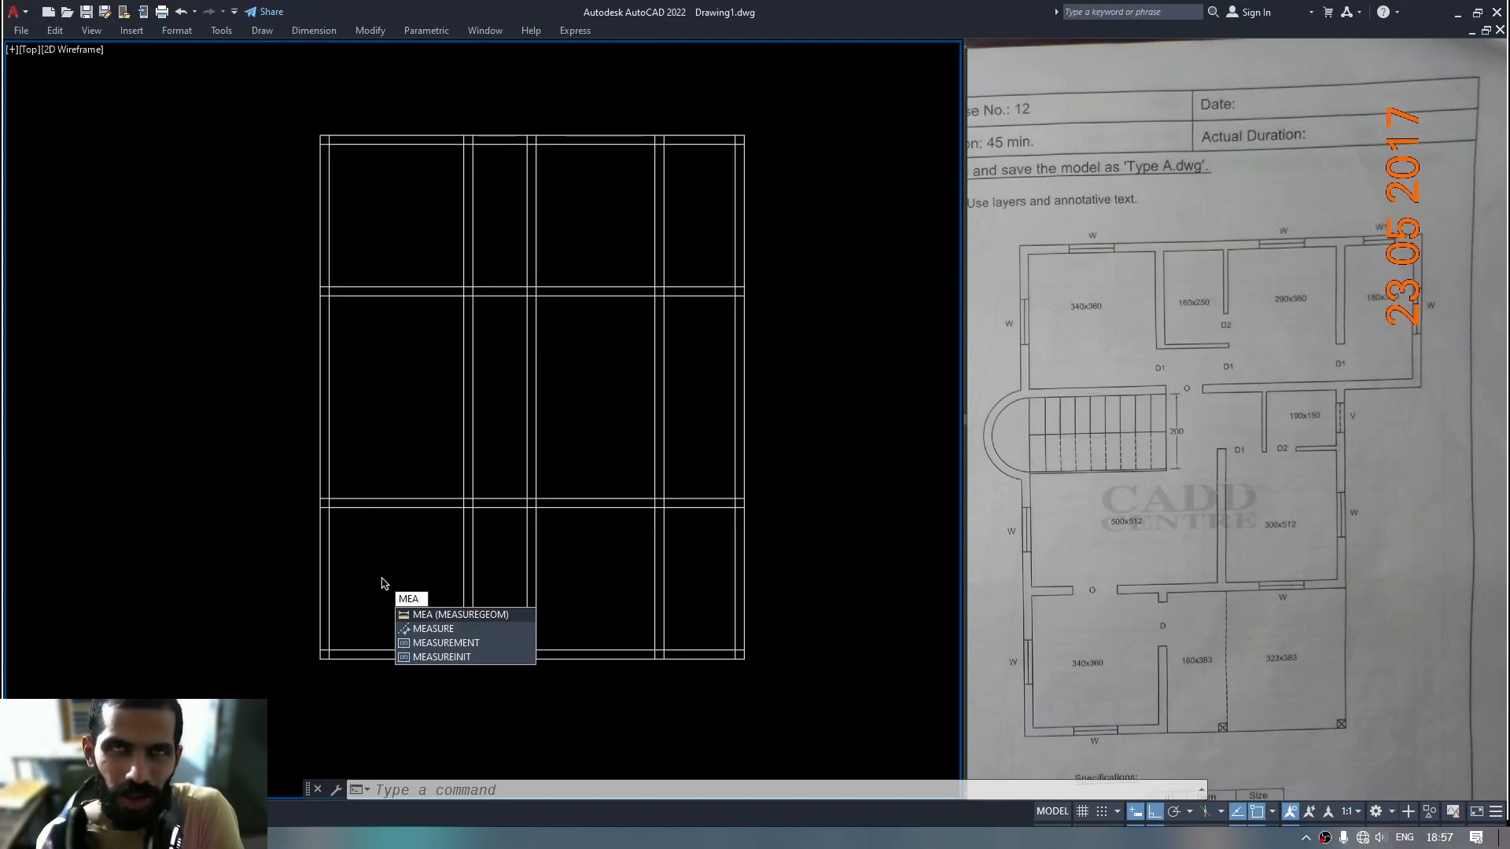
{"action": "key", "text": "Return"}
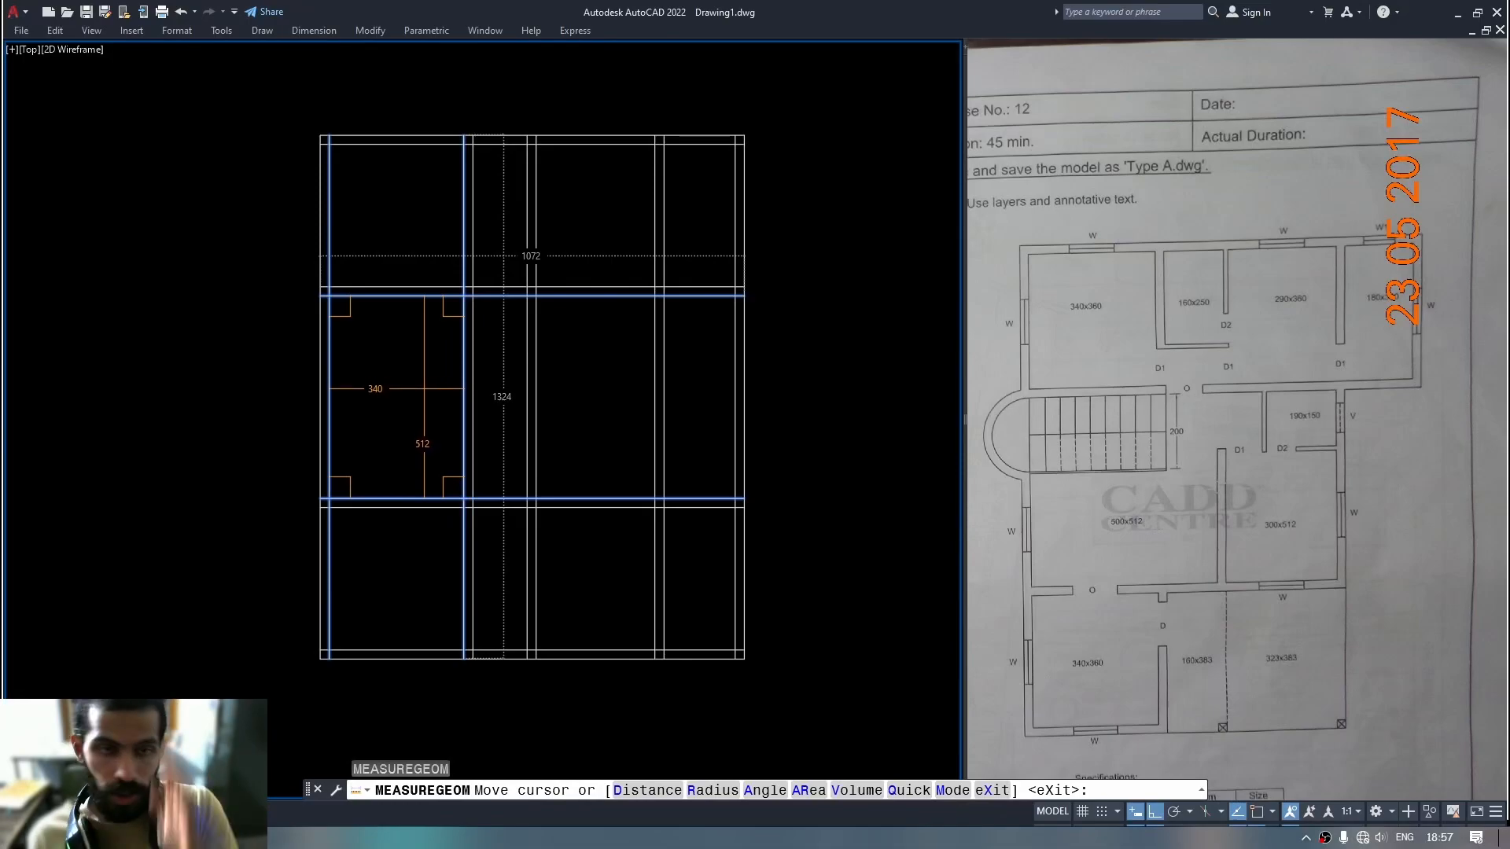
{"action": "key", "text": "Escape"}
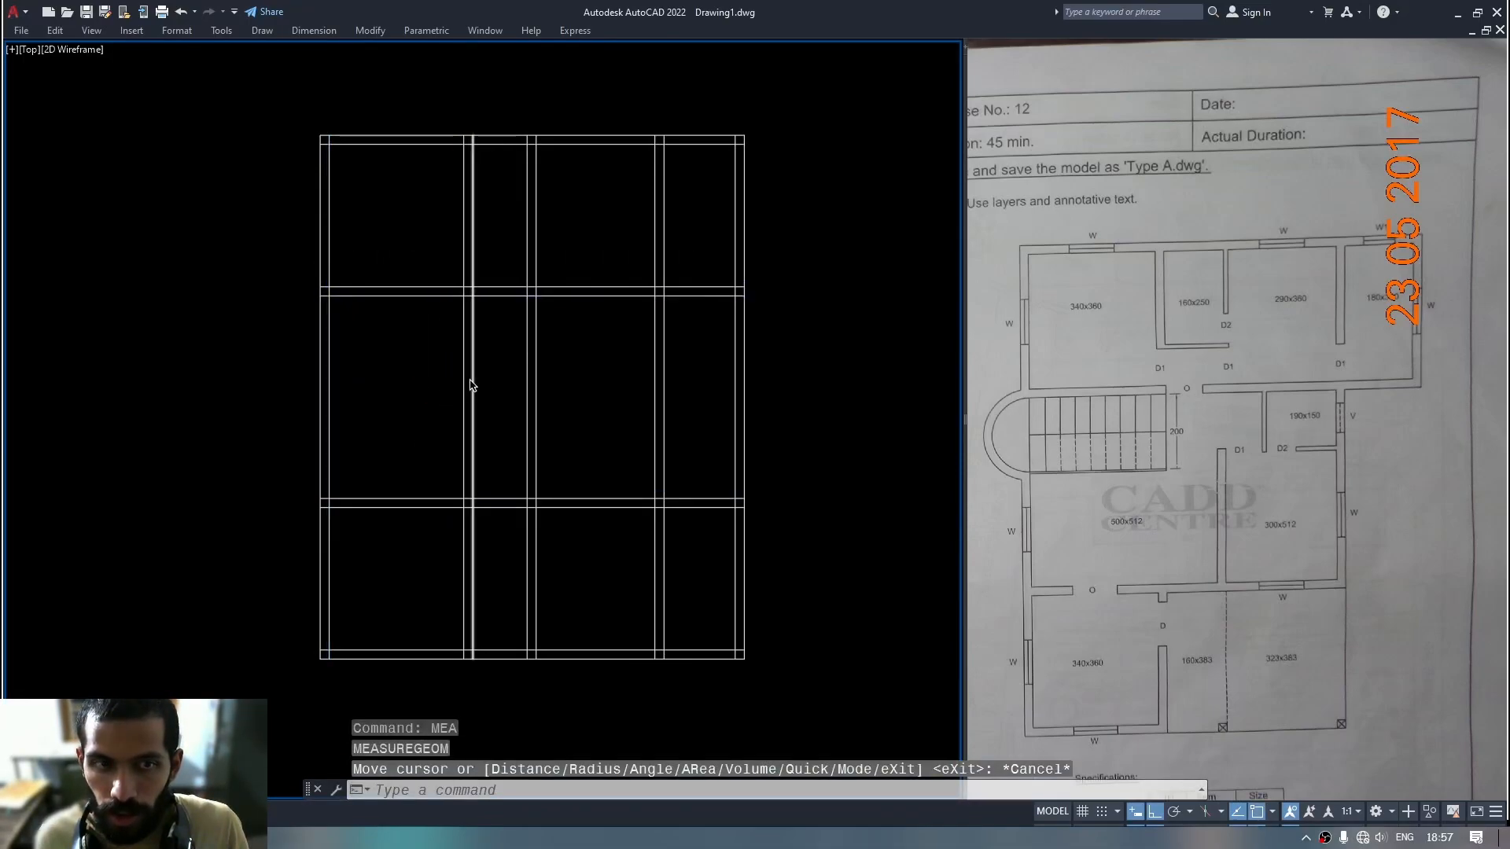
Trim away both lines of the vertical wall that splits the large left room in the middle row.
{"action": "type", "text": "tr"}
{"action": "key", "text": "Return"}
{"action": "left_click_drag", "start_coordinate": [482, 385], "coordinate": [434, 411]}
{"action": "key", "text": "Escape"}
Measure the merged left room and the adjoining room in the middle row against the reference sizes.
{"action": "type", "text": "mea"}
{"action": "key", "text": "Return"}
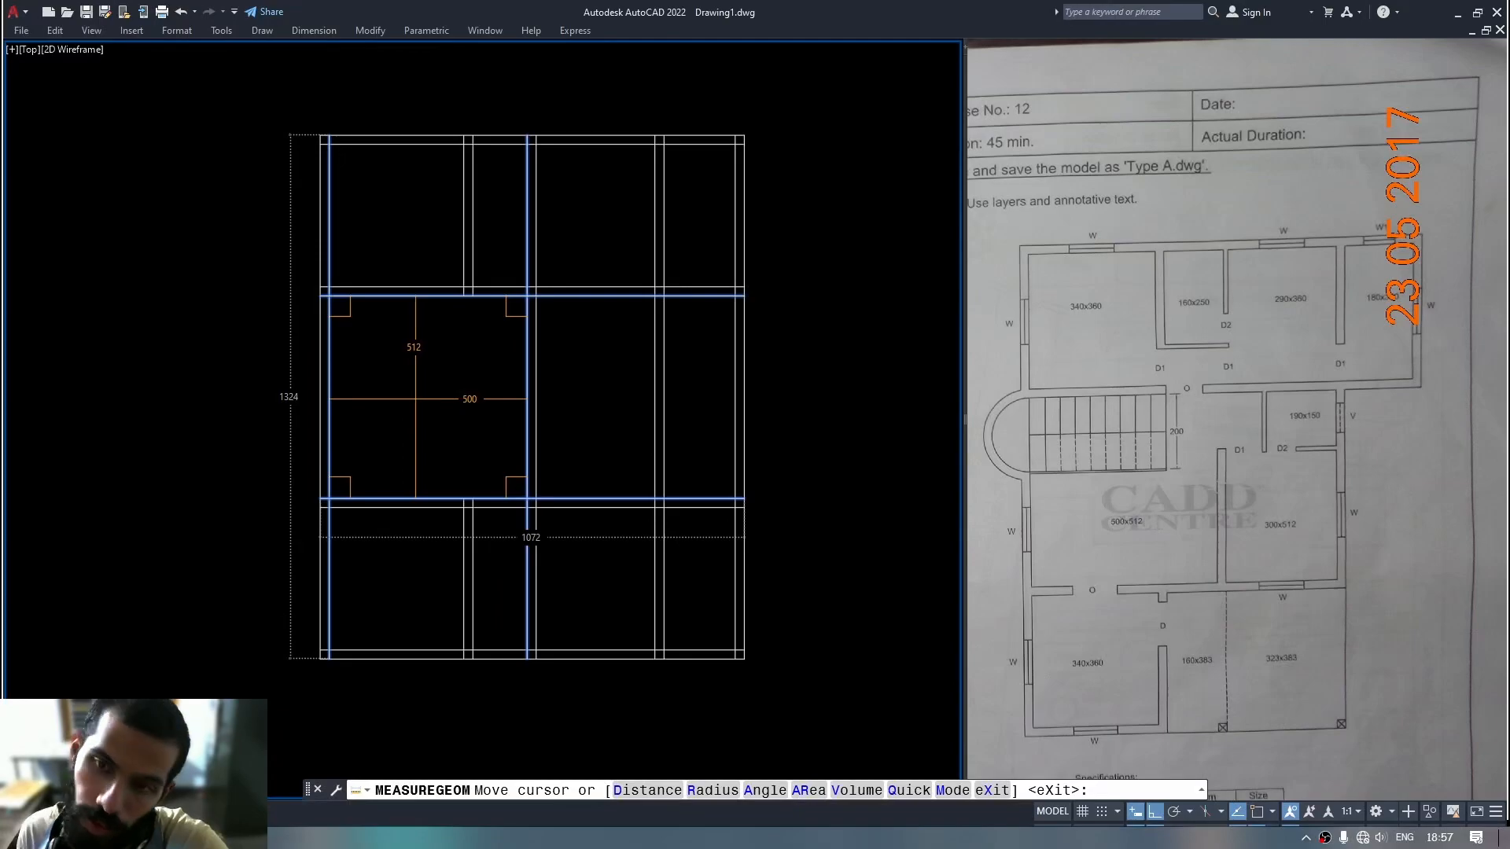
{"action": "key", "text": "Escape"}
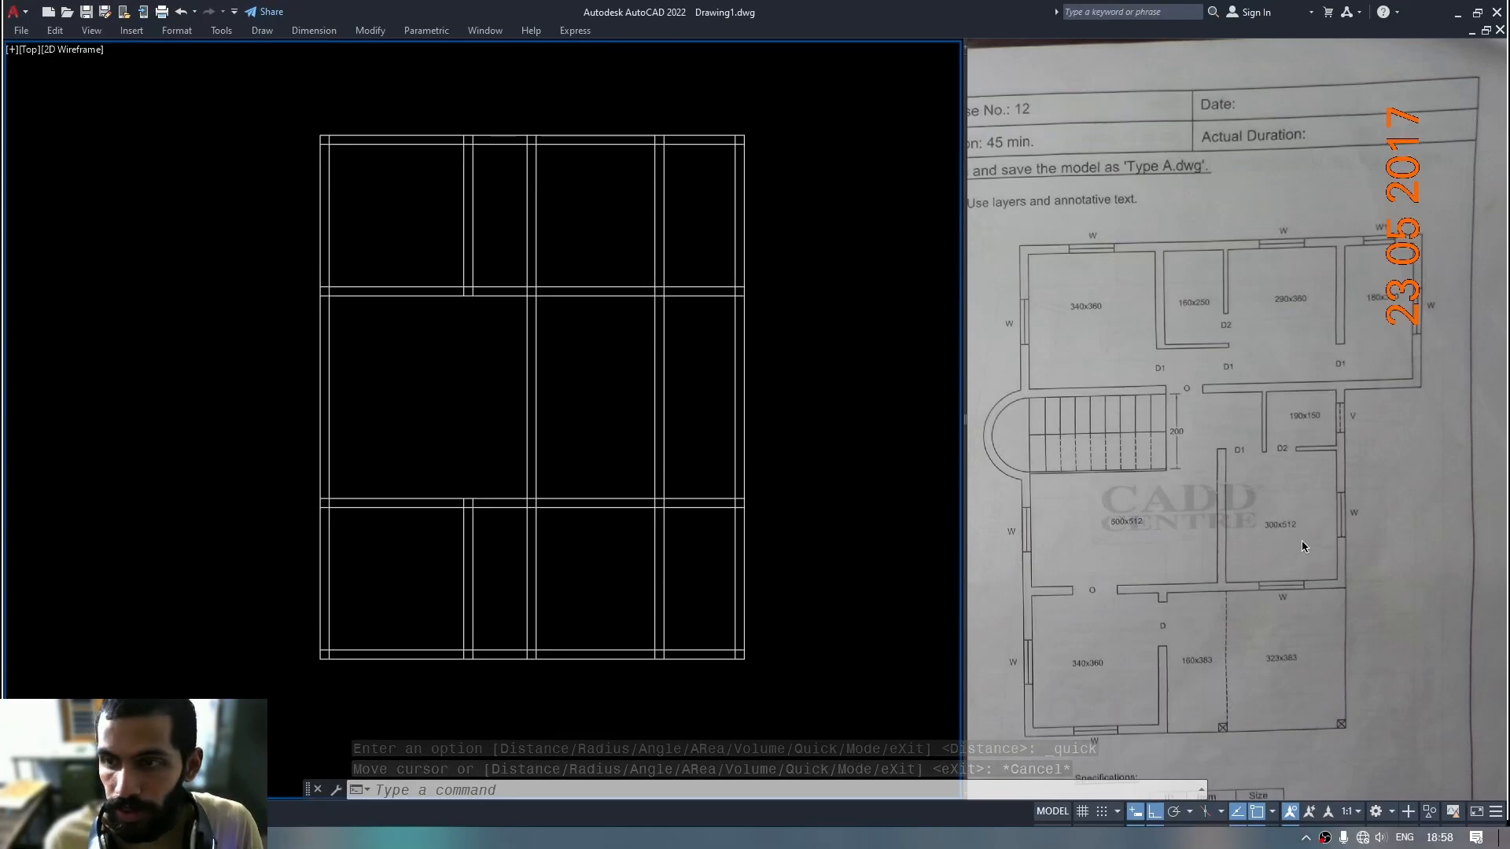
{"action": "key", "text": "Escape"}
{"action": "middle_click_drag", "start_coordinate": [561, 407], "coordinate": [557, 420]}
{"action": "key", "text": "space"}
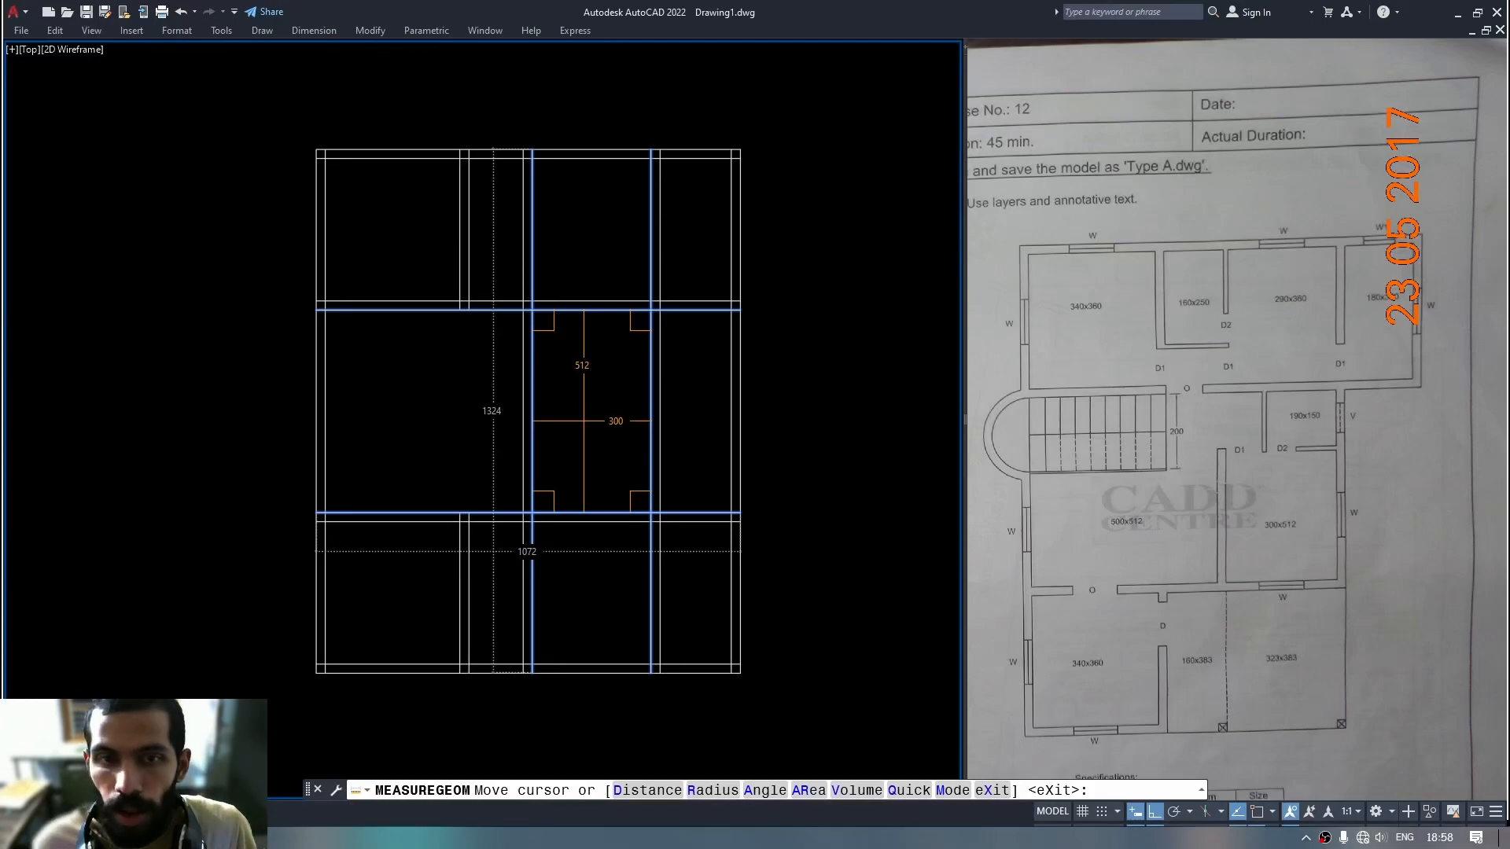
{"action": "key", "text": "Escape"}
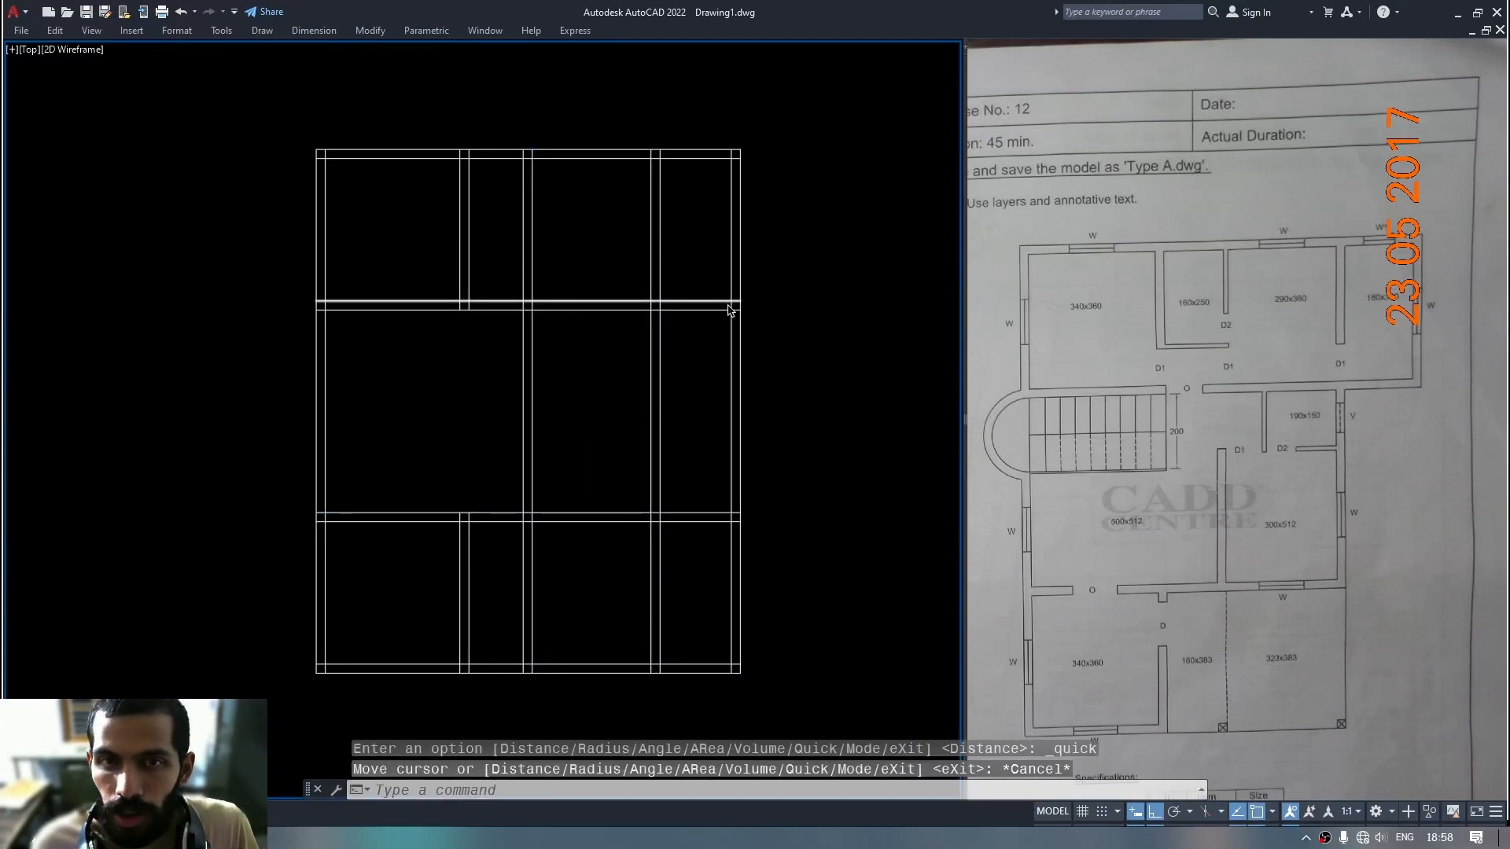
Trim the wall lines crossing the rightmost column below the top row of rooms with a freehand fence.
{"action": "type", "text": "tr"}
{"action": "key", "text": "Return"}
{"action": "left_click", "coordinate": [776, 378]}
{"action": "mouse_move", "coordinate": [776, 378]}
{"action": "left_mouse_down"}
{"action": "mouse_move", "coordinate": [743, 399]}
{"action": "mouse_move", "coordinate": [710, 697]}
{"action": "left_mouse_up"}
{"action": "key", "text": "Escape"}
Erase the detached wall fragment left over beside the lower row of rooms.
{"action": "left_click", "coordinate": [710, 493]}
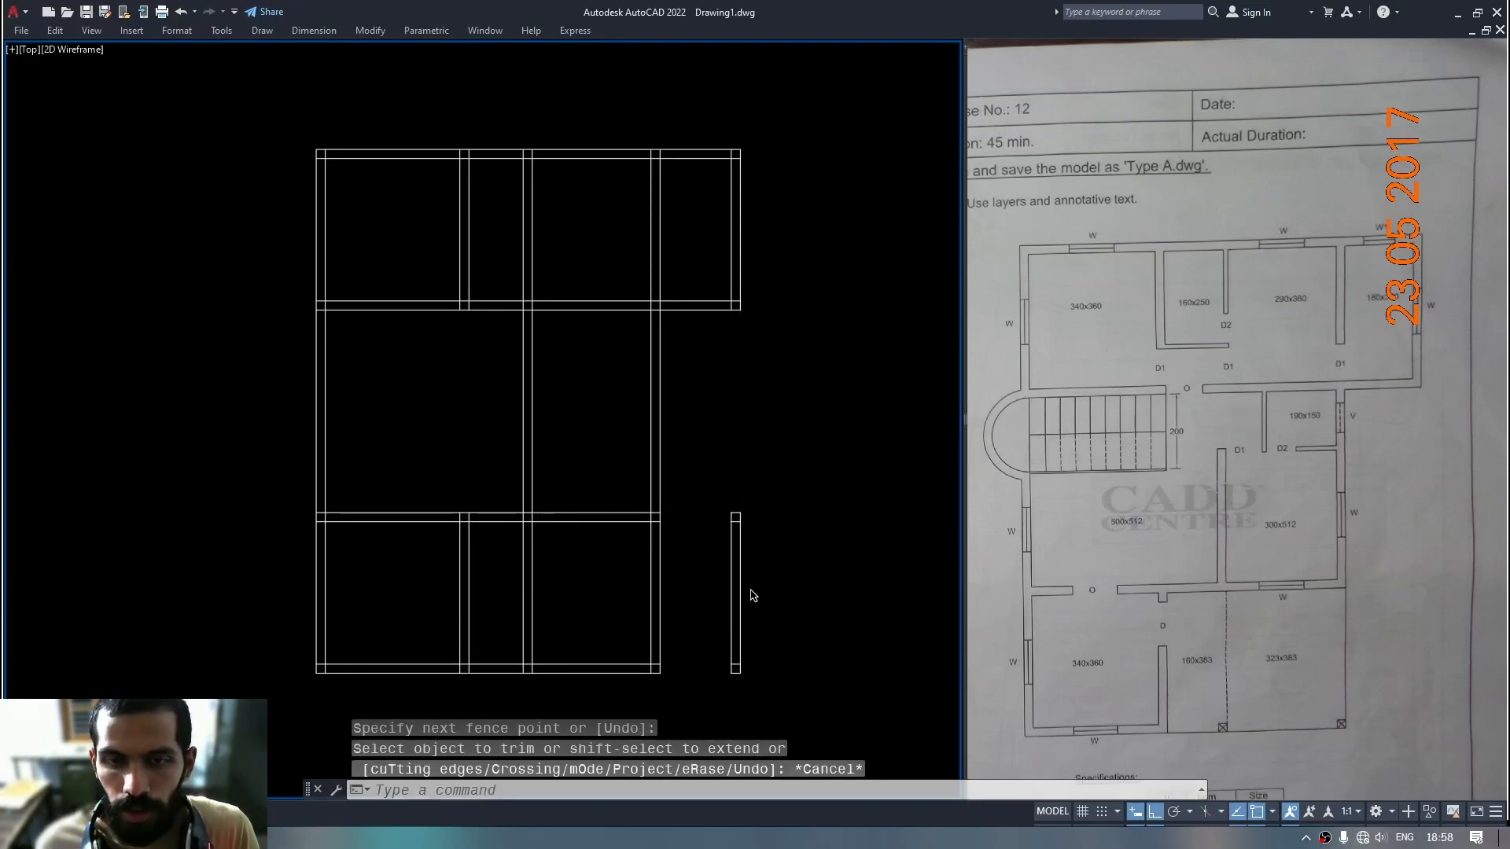
{"action": "left_click", "coordinate": [789, 706]}
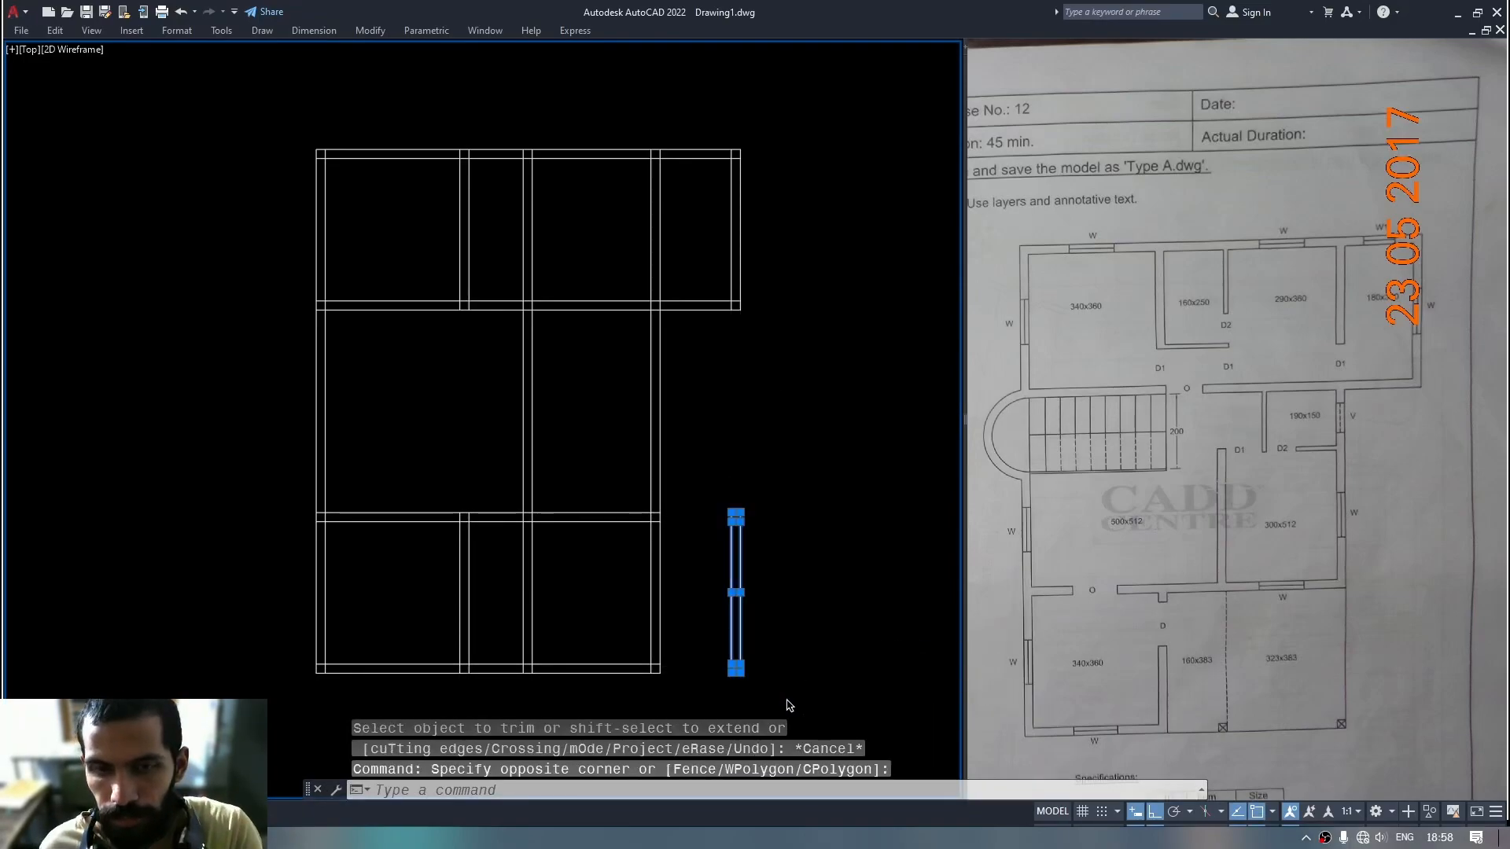
{"action": "key", "text": "Delete"}
{"action": "middle_click_drag", "start_coordinate": [720, 530], "coordinate": [715, 566]}
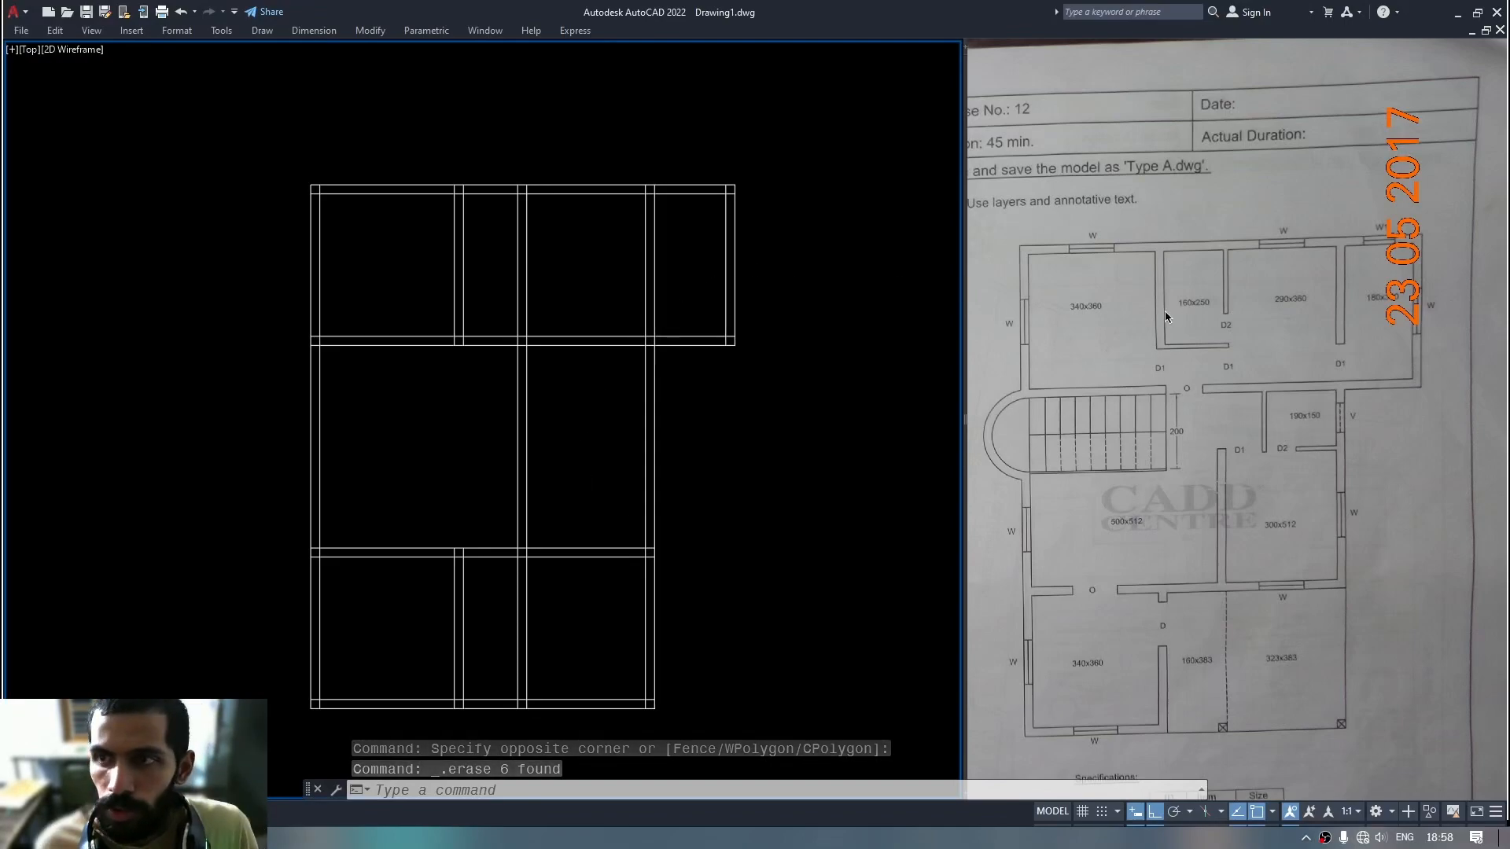
Measure the third room in the top row to compare it with the reference's 290x360 room.
{"action": "left_click", "coordinate": [1394, 310]}
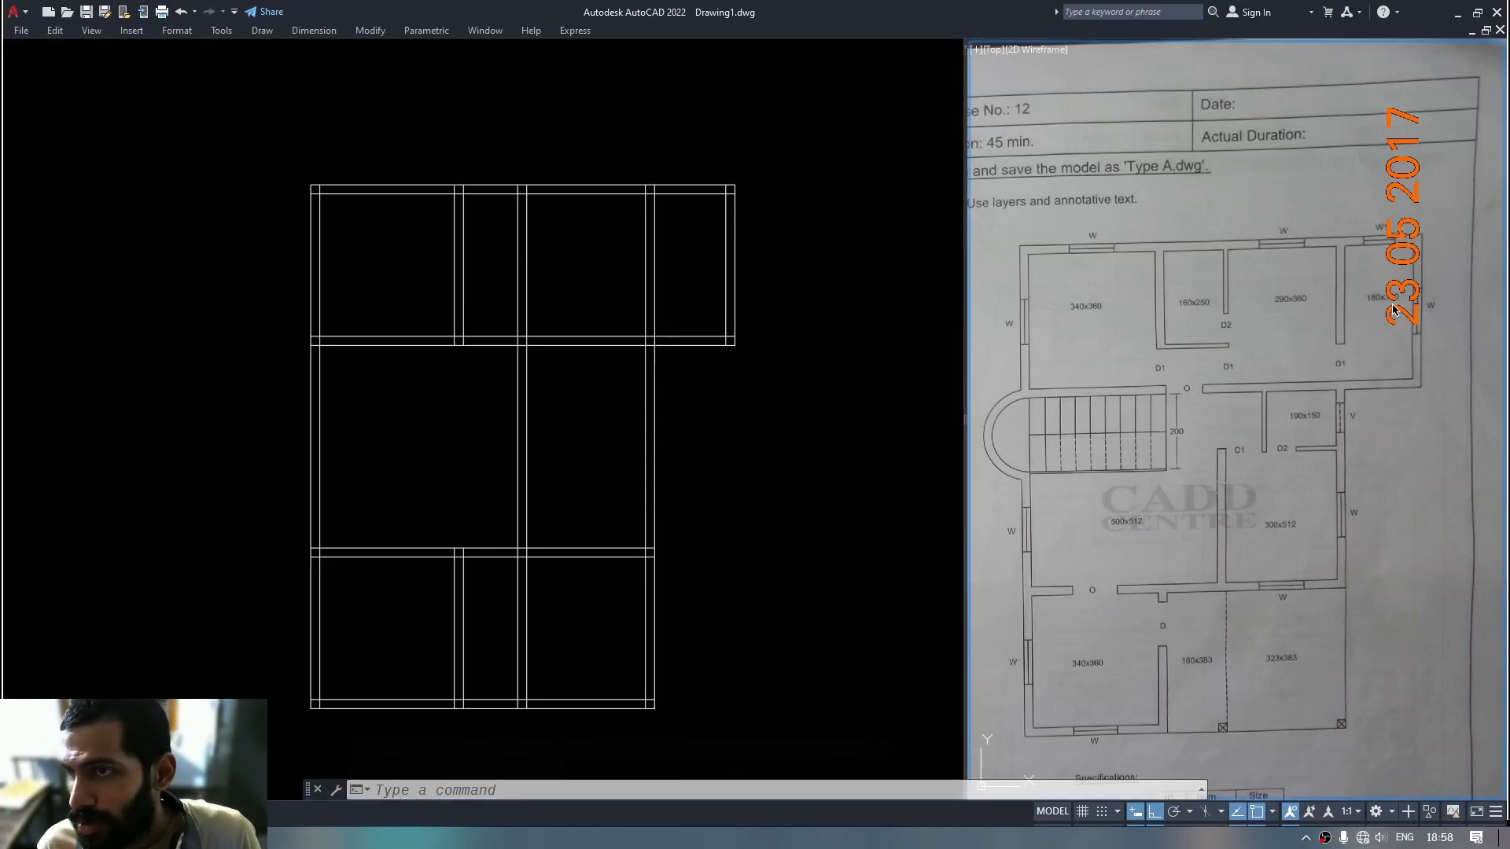
{"action": "key", "text": "Escape"}
{"action": "left_click", "coordinate": [691, 291]}
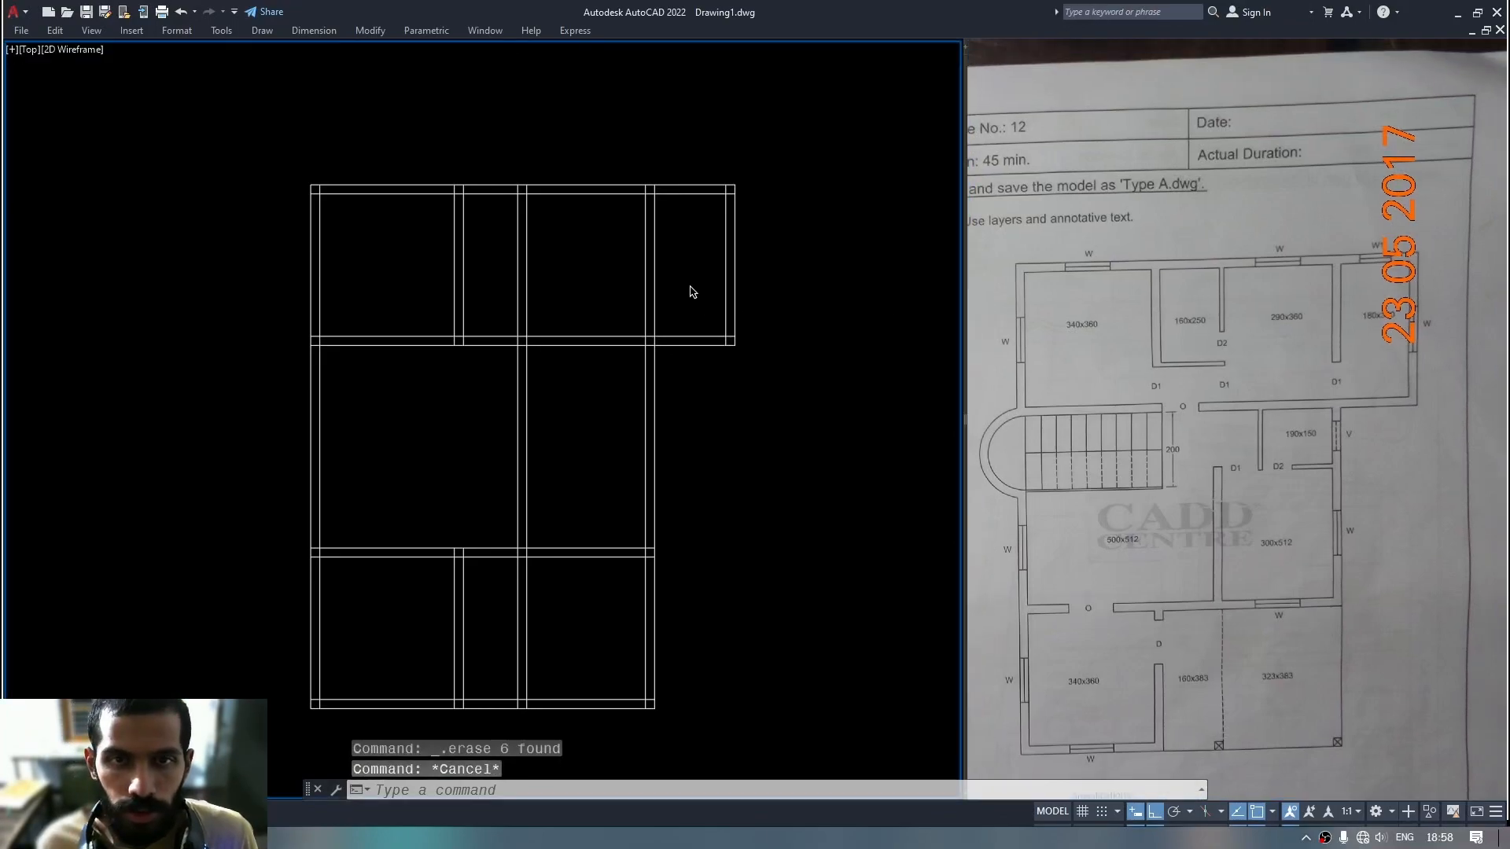
{"action": "key", "text": "space"}
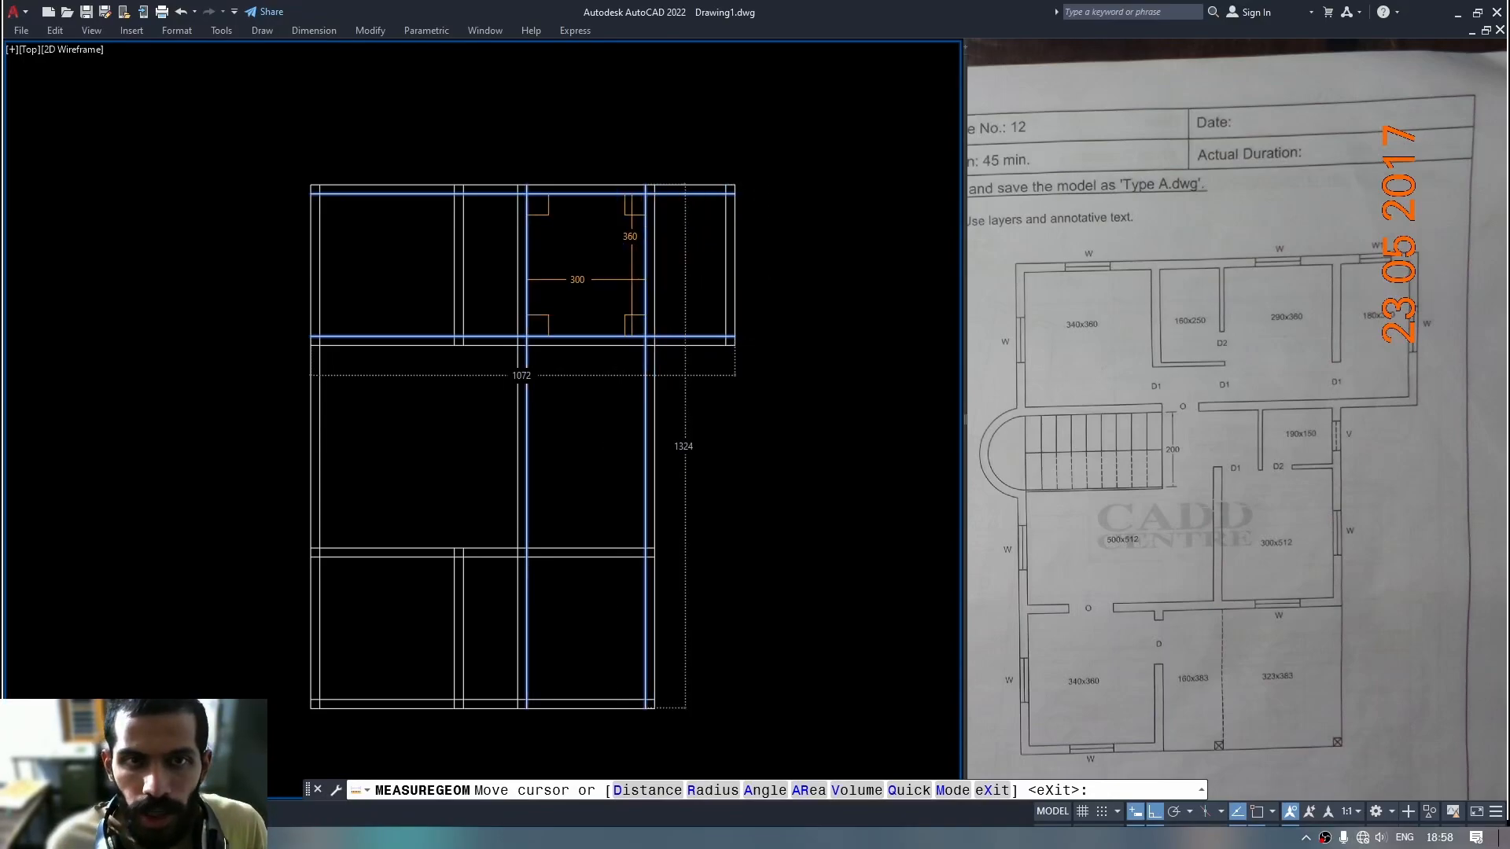
{"action": "scroll", "coordinate": [592, 260], "scroll_direction": "up", "scroll_amount": 1}
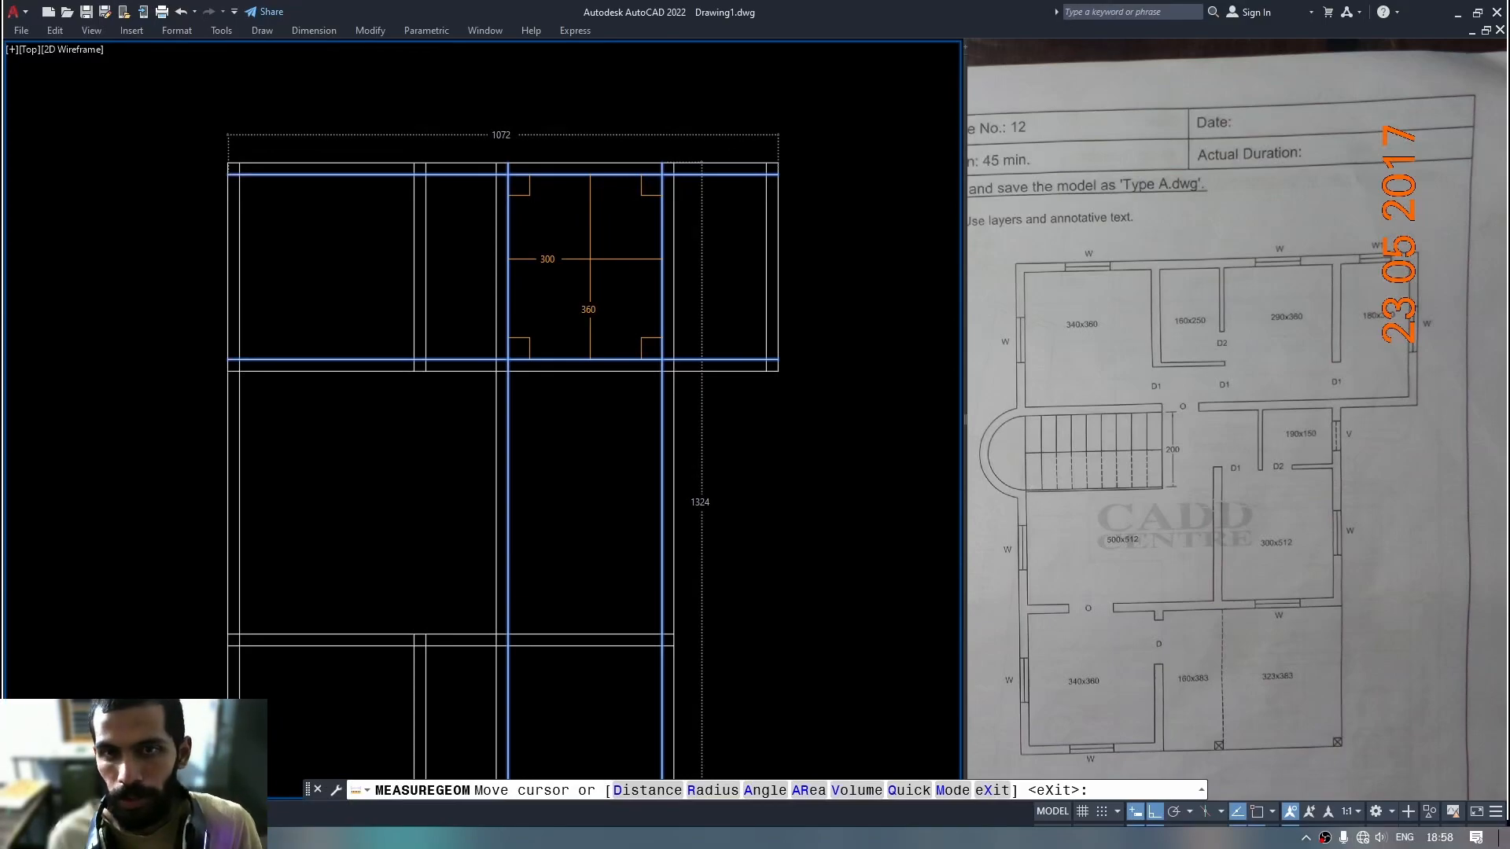
{"action": "key", "text": "Escape"}
{"action": "key", "text": "Escape"}
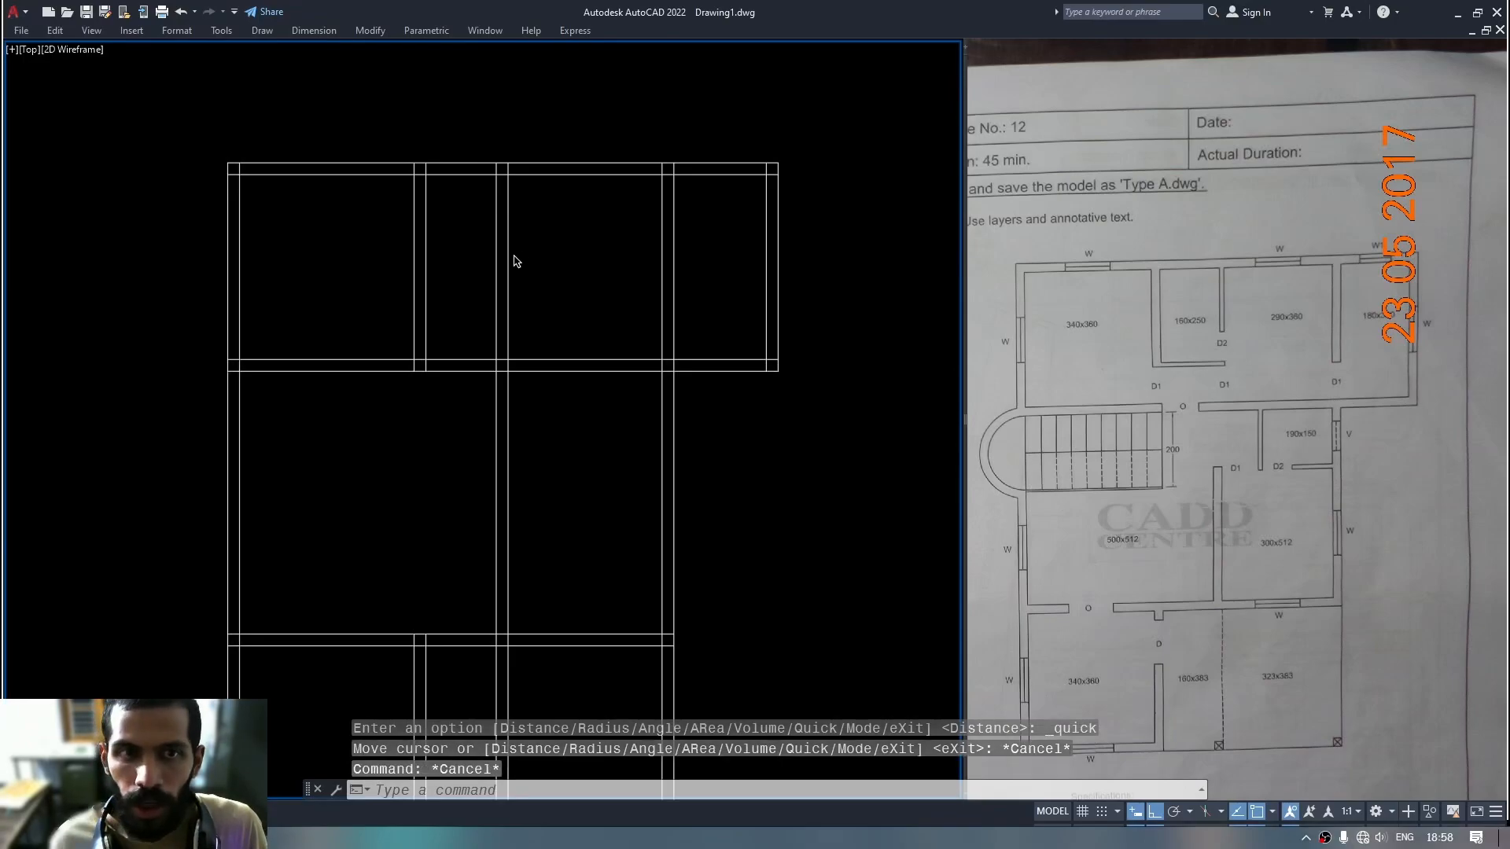
Measure the narrow room in the top row and compare it with the 160x250 room in the enlarged reference.
{"action": "left_click", "coordinate": [508, 261]}
{"action": "key", "text": "Escape"}
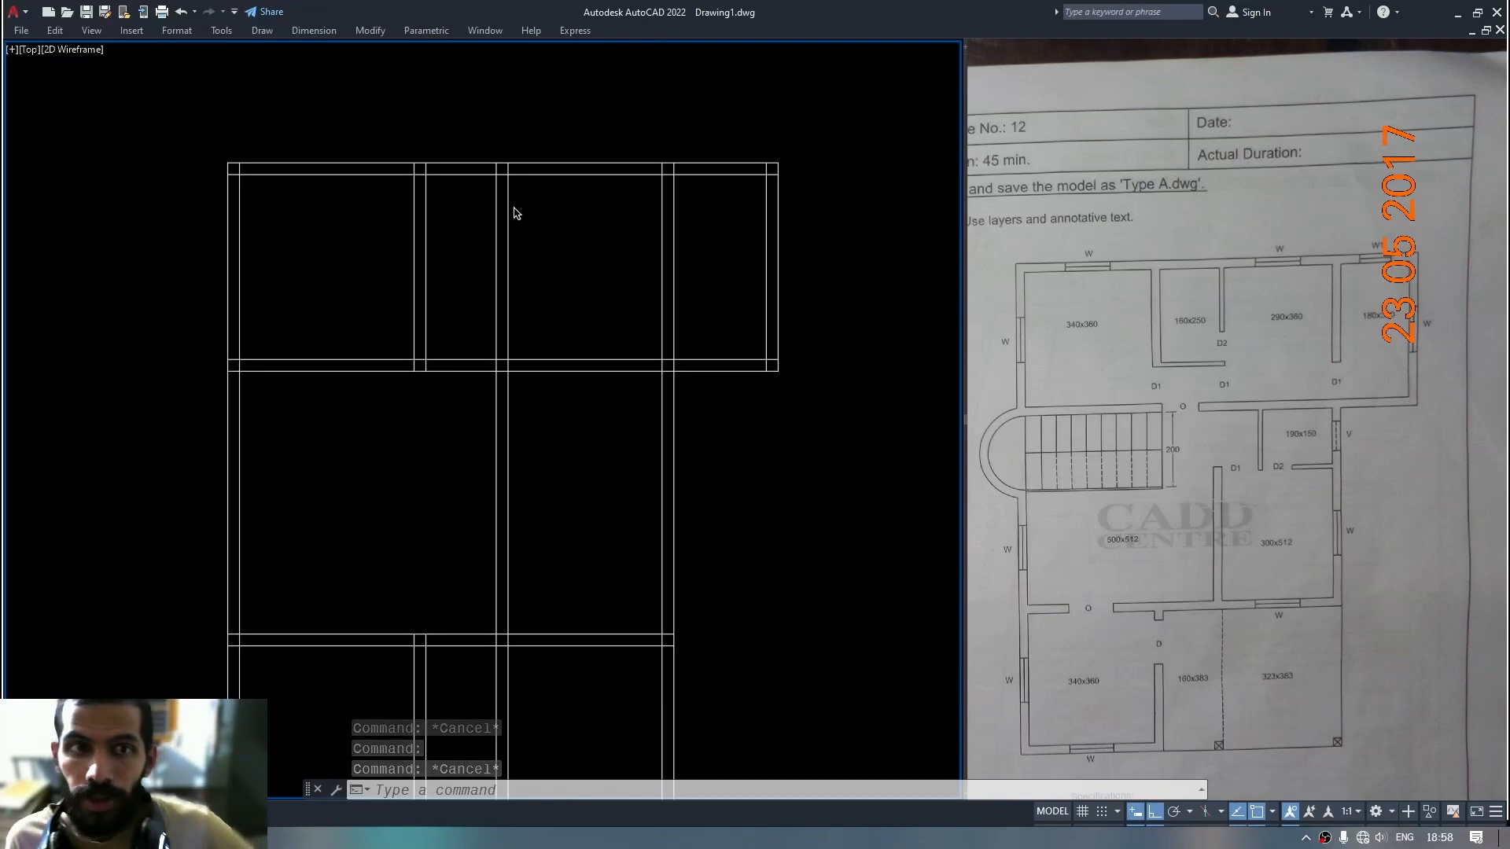
{"action": "left_click", "coordinate": [461, 252]}
{"action": "left_click", "coordinate": [460, 265]}
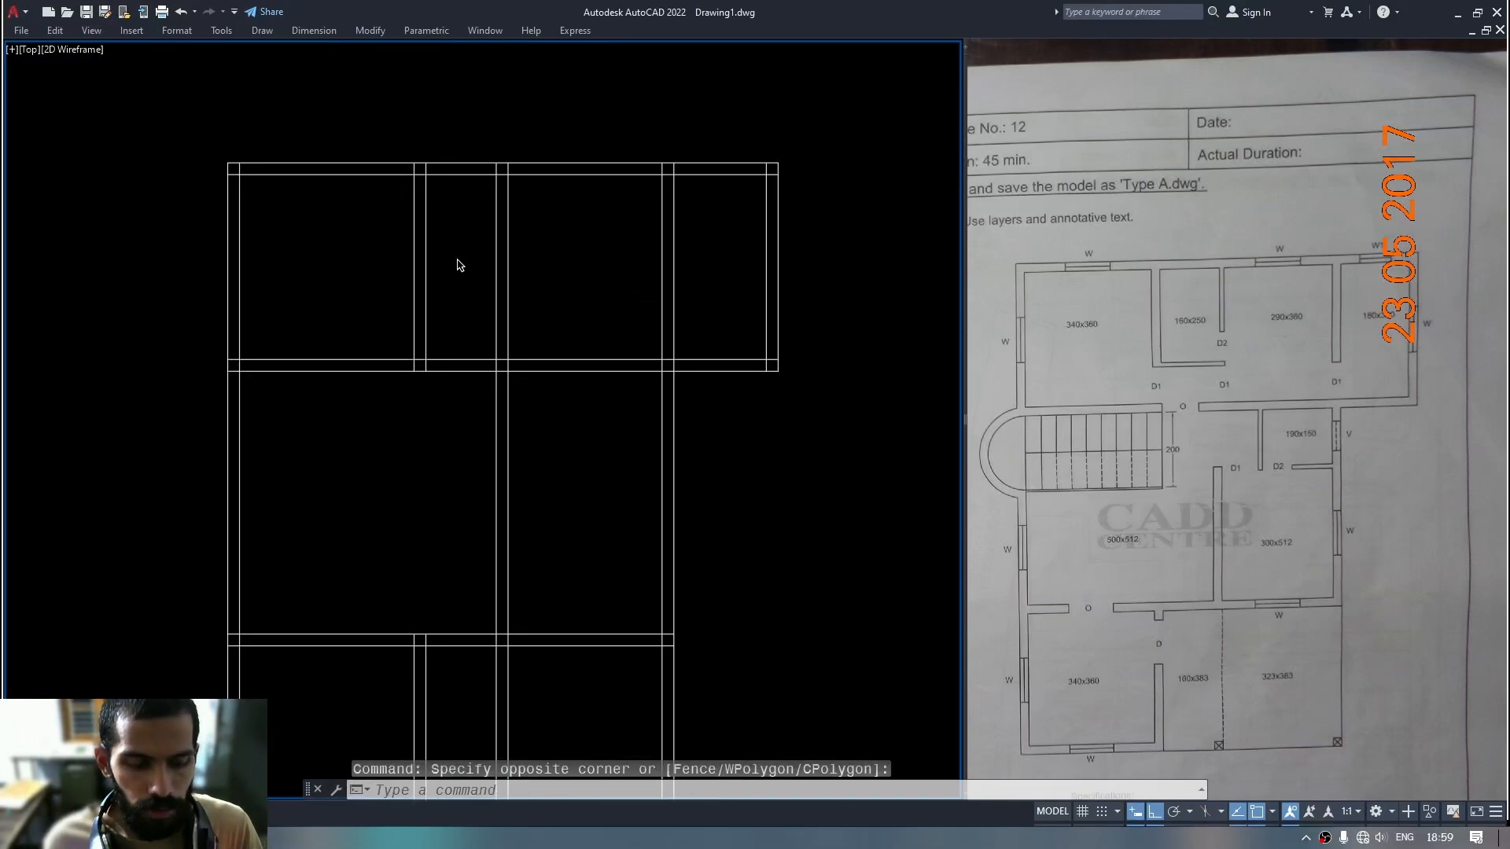
{"action": "key", "text": "space"}
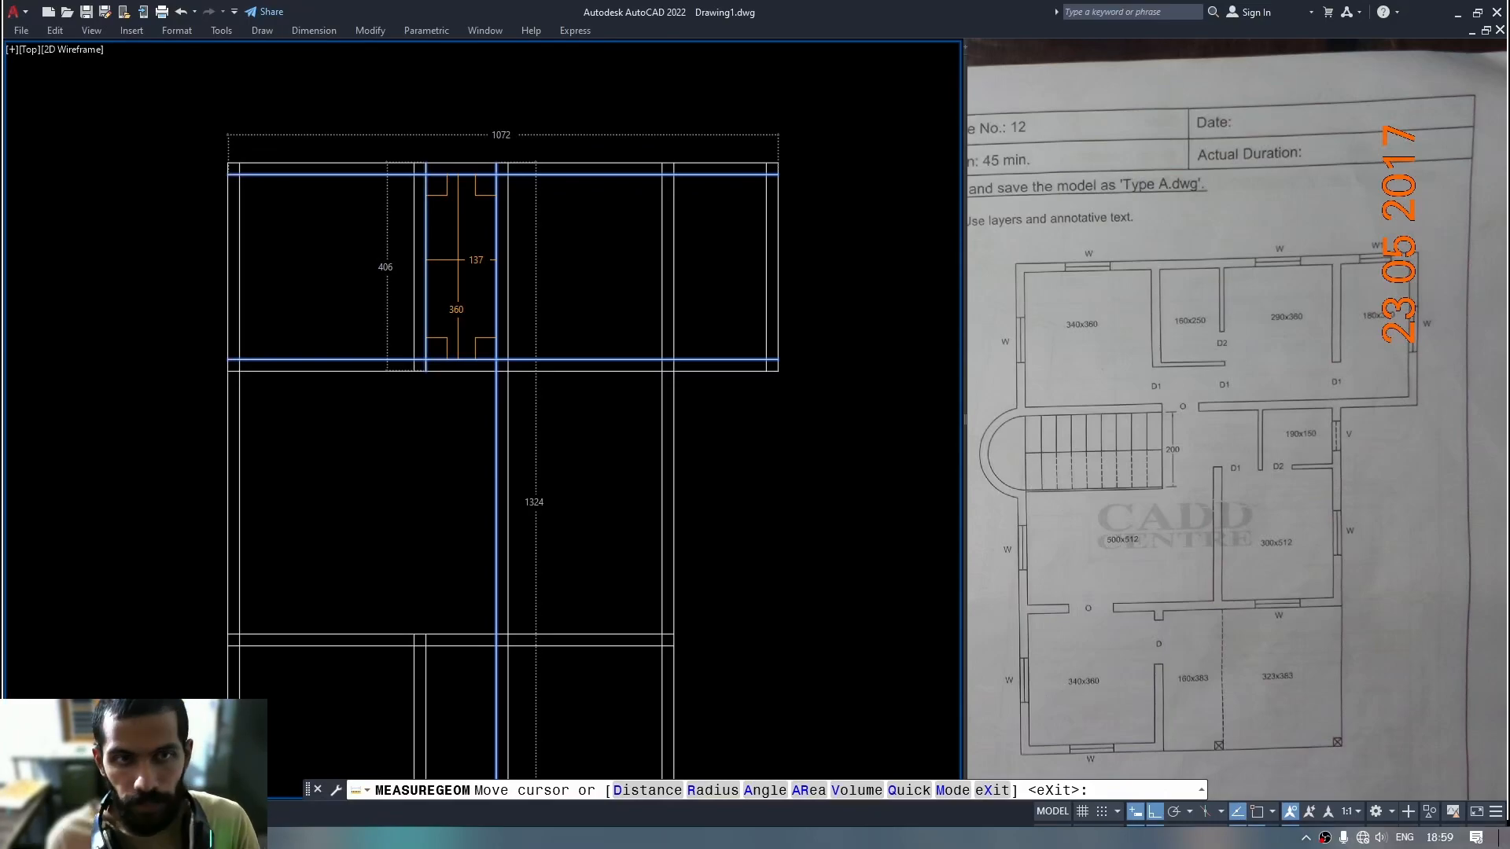
{"action": "key", "text": "Escape"}
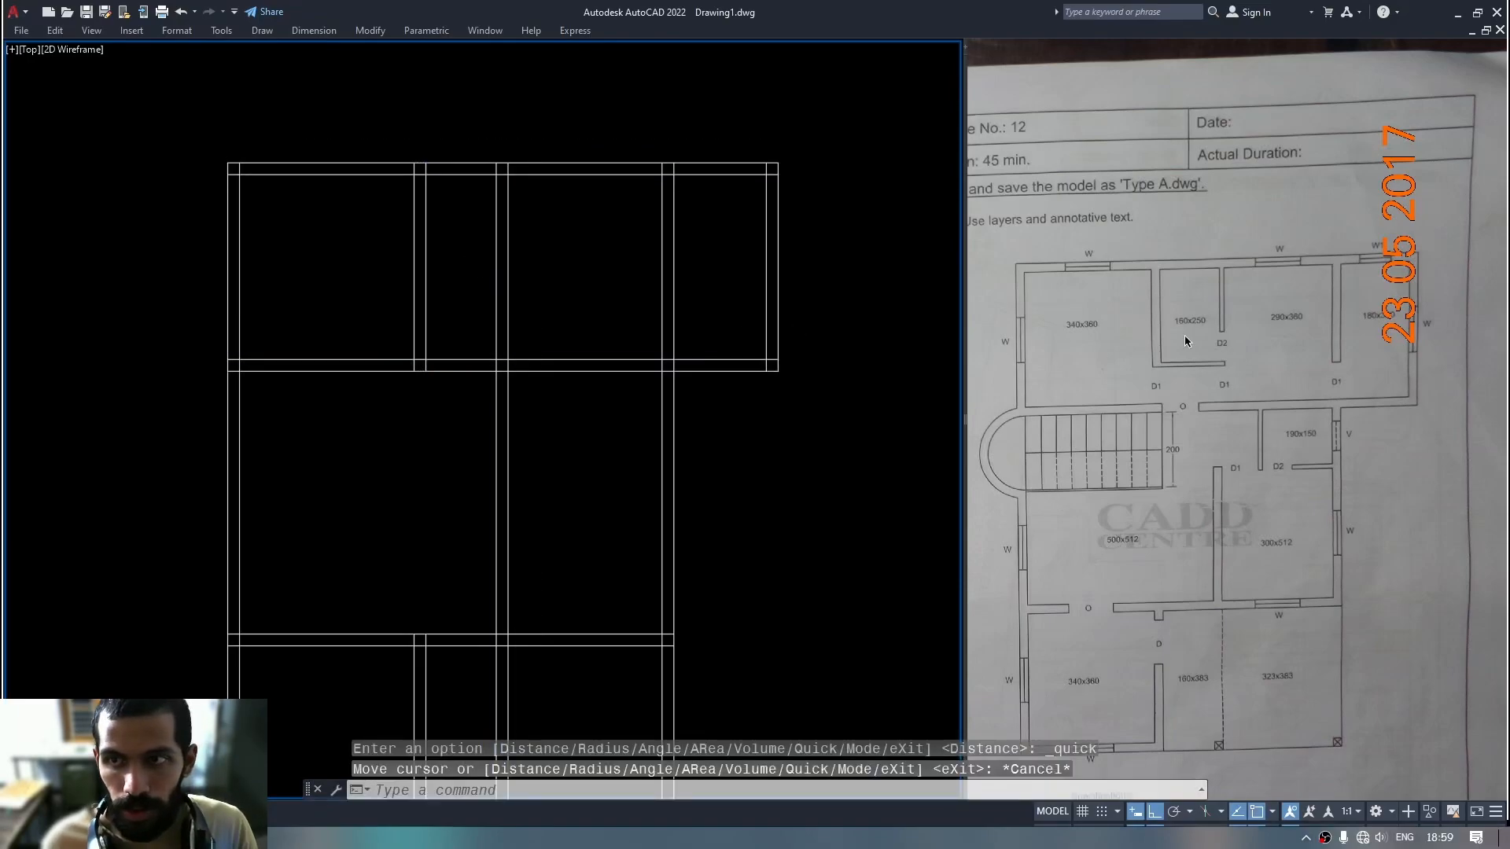
{"action": "left_click", "coordinate": [1199, 312]}
{"action": "scroll", "coordinate": [1198, 309], "scroll_direction": "up", "scroll_amount": 3}
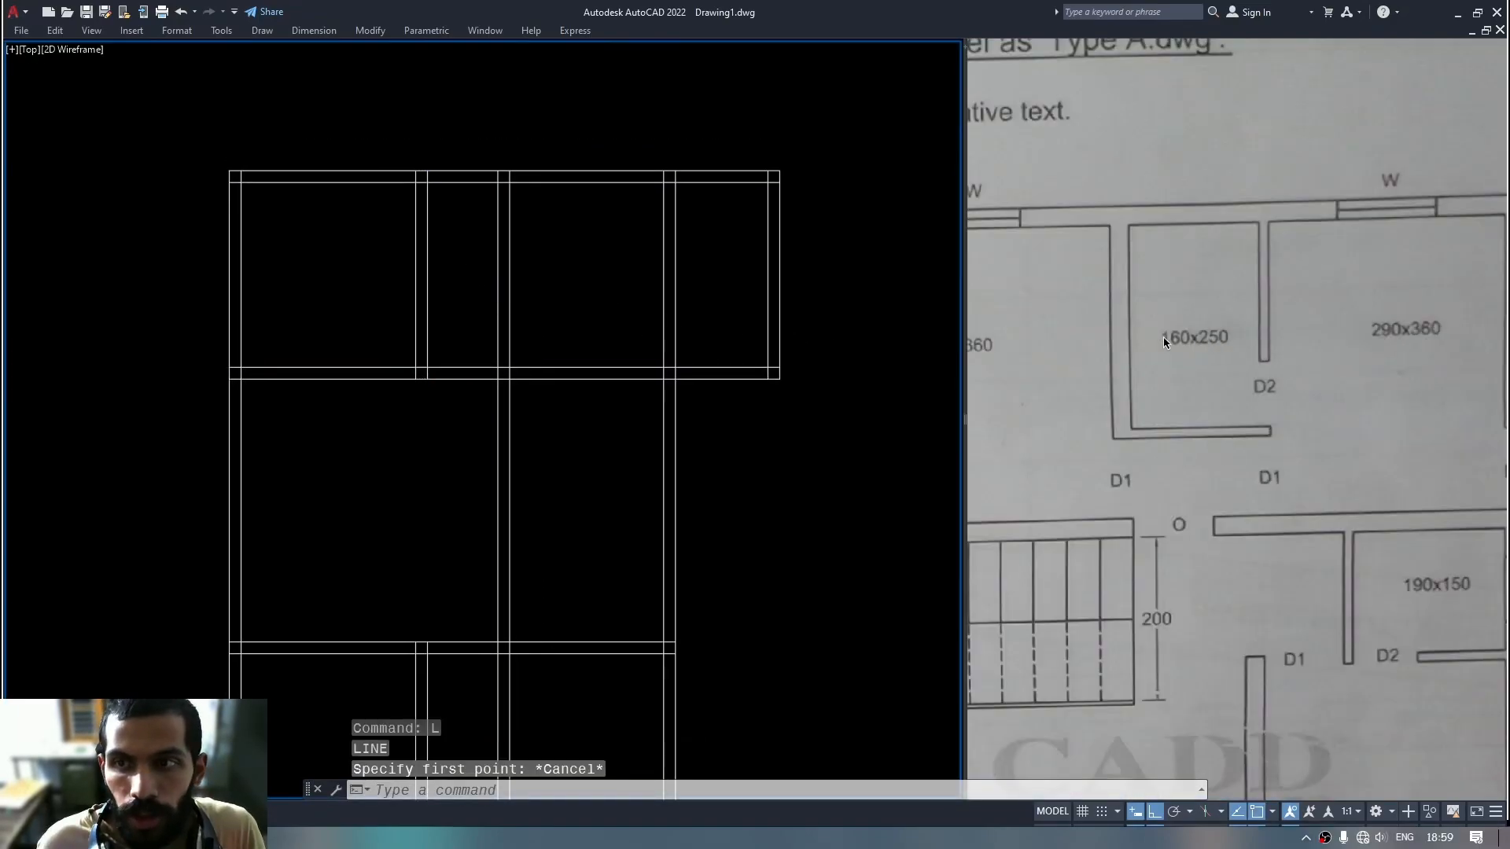
{"action": "left_click", "coordinate": [468, 284]}
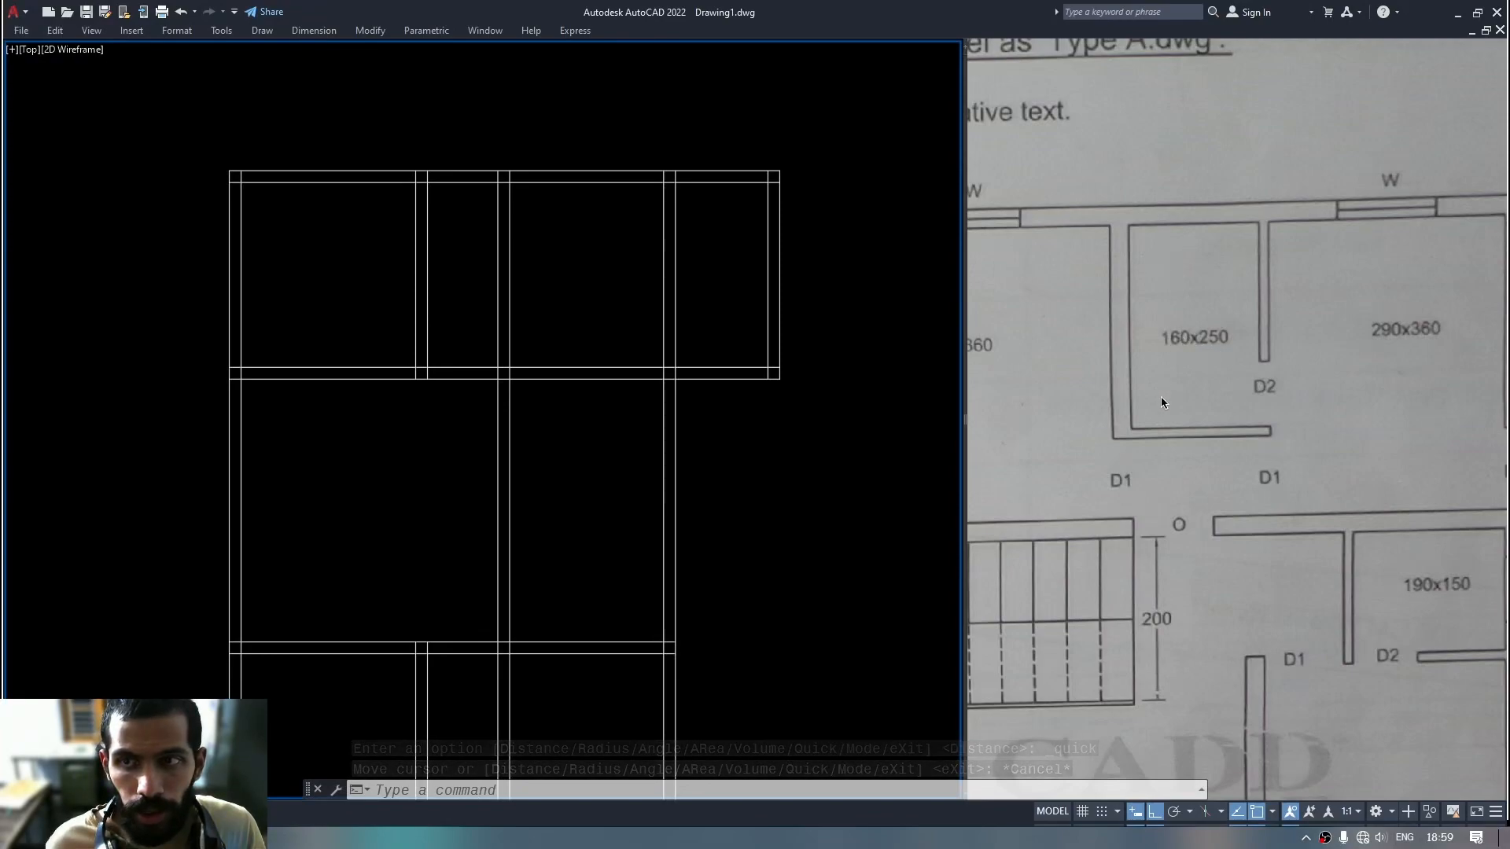
{"action": "left_click", "coordinate": [445, 290]}
{"action": "key", "text": "Escape"}
Draw a horizontal line 250 below the narrow room's upper-left inner corner, across to the far face of its right wall.
{"action": "type", "text": "l"}
{"action": "key", "text": "Return"}
{"action": "type", "text": "tra"}
{"action": "key", "text": "Return"}
{"action": "left_click", "coordinate": [428, 190]}
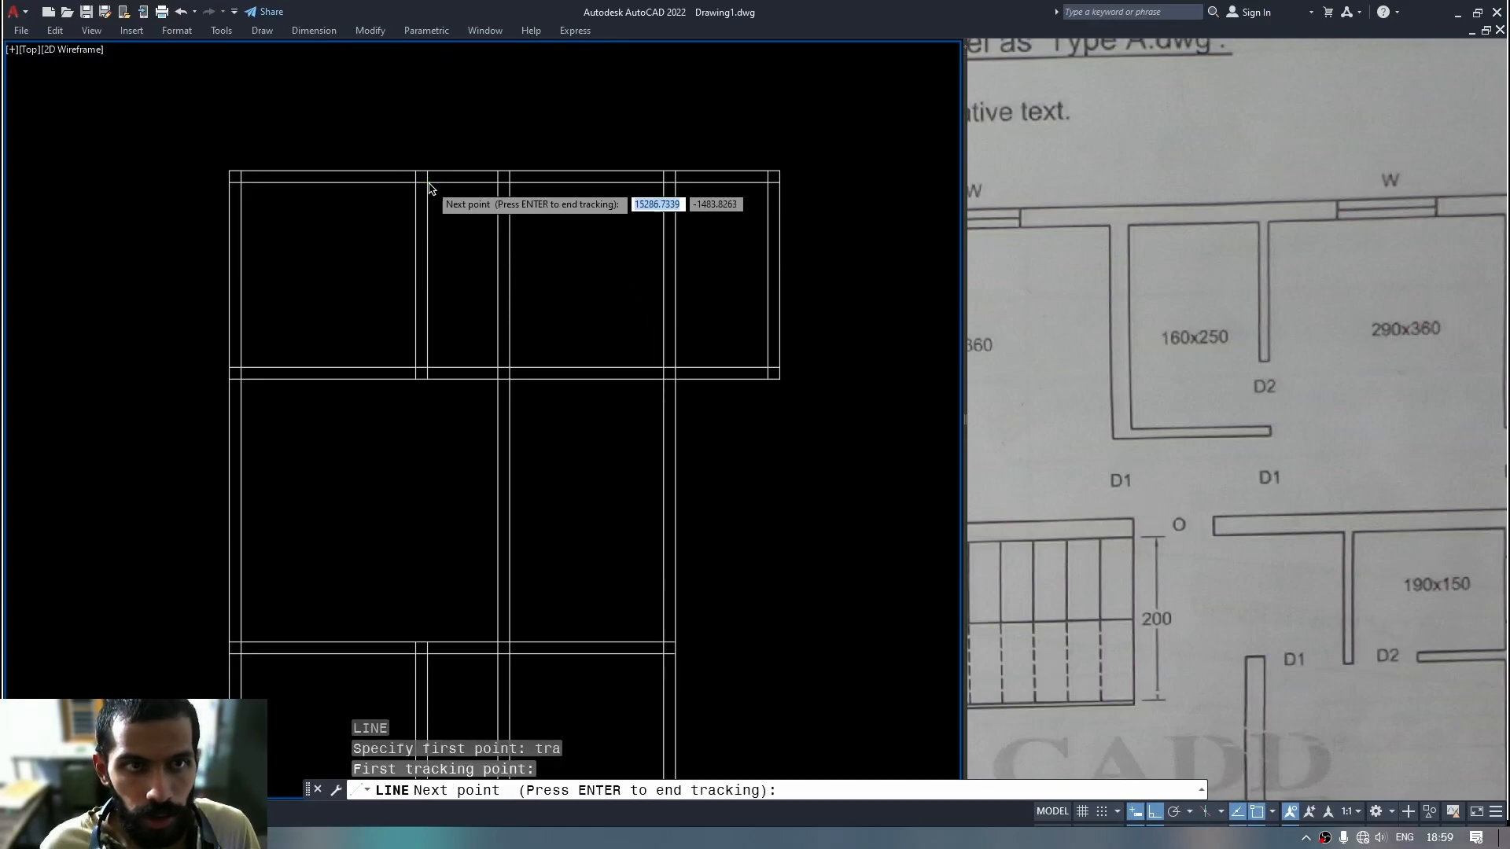
{"action": "type", "text": "250"}
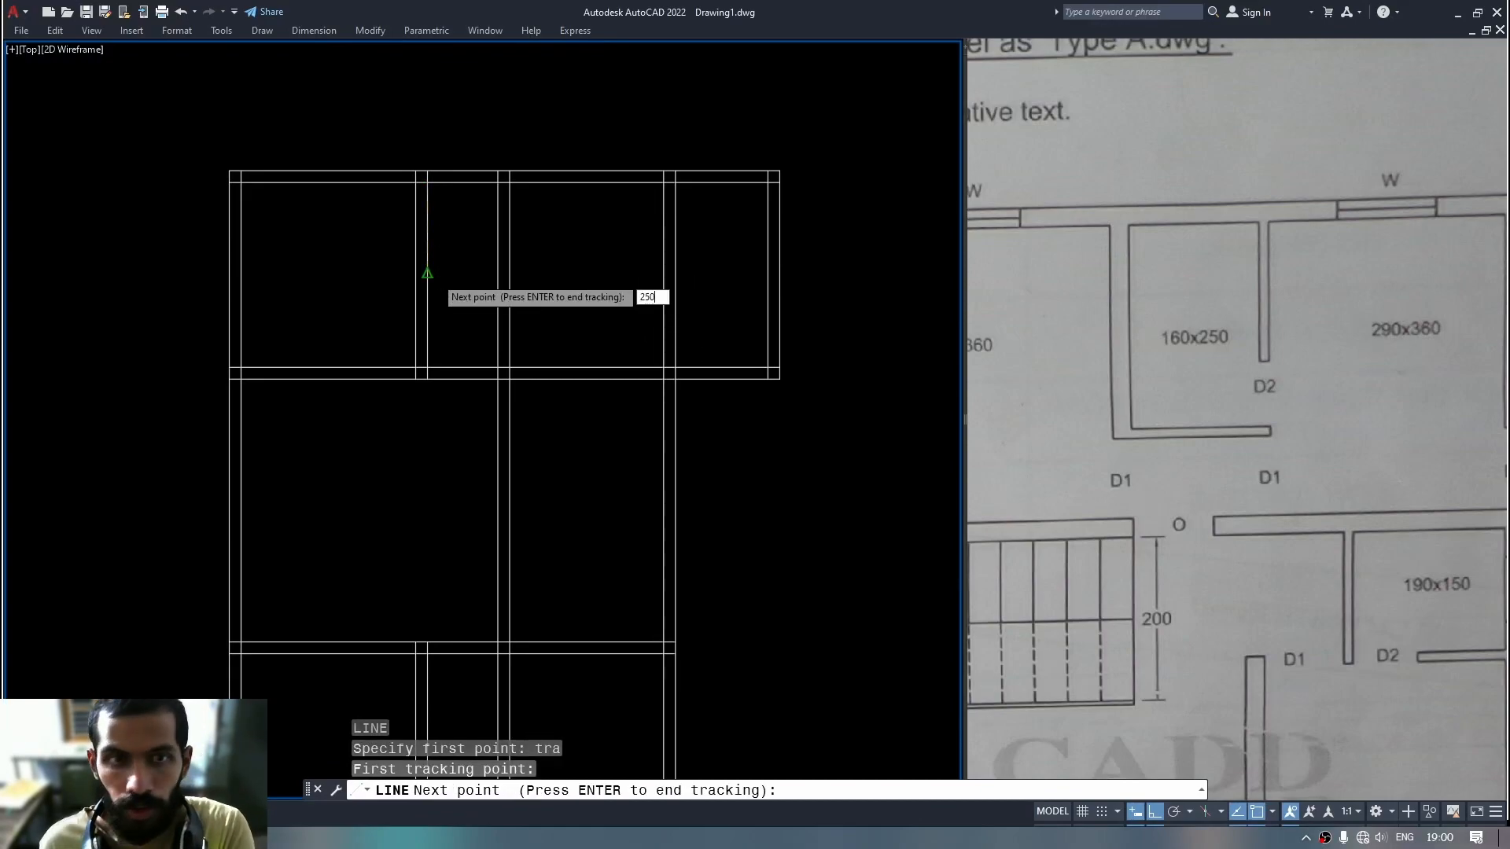
{"action": "key", "text": "Return"}
{"action": "key", "text": "Return"}
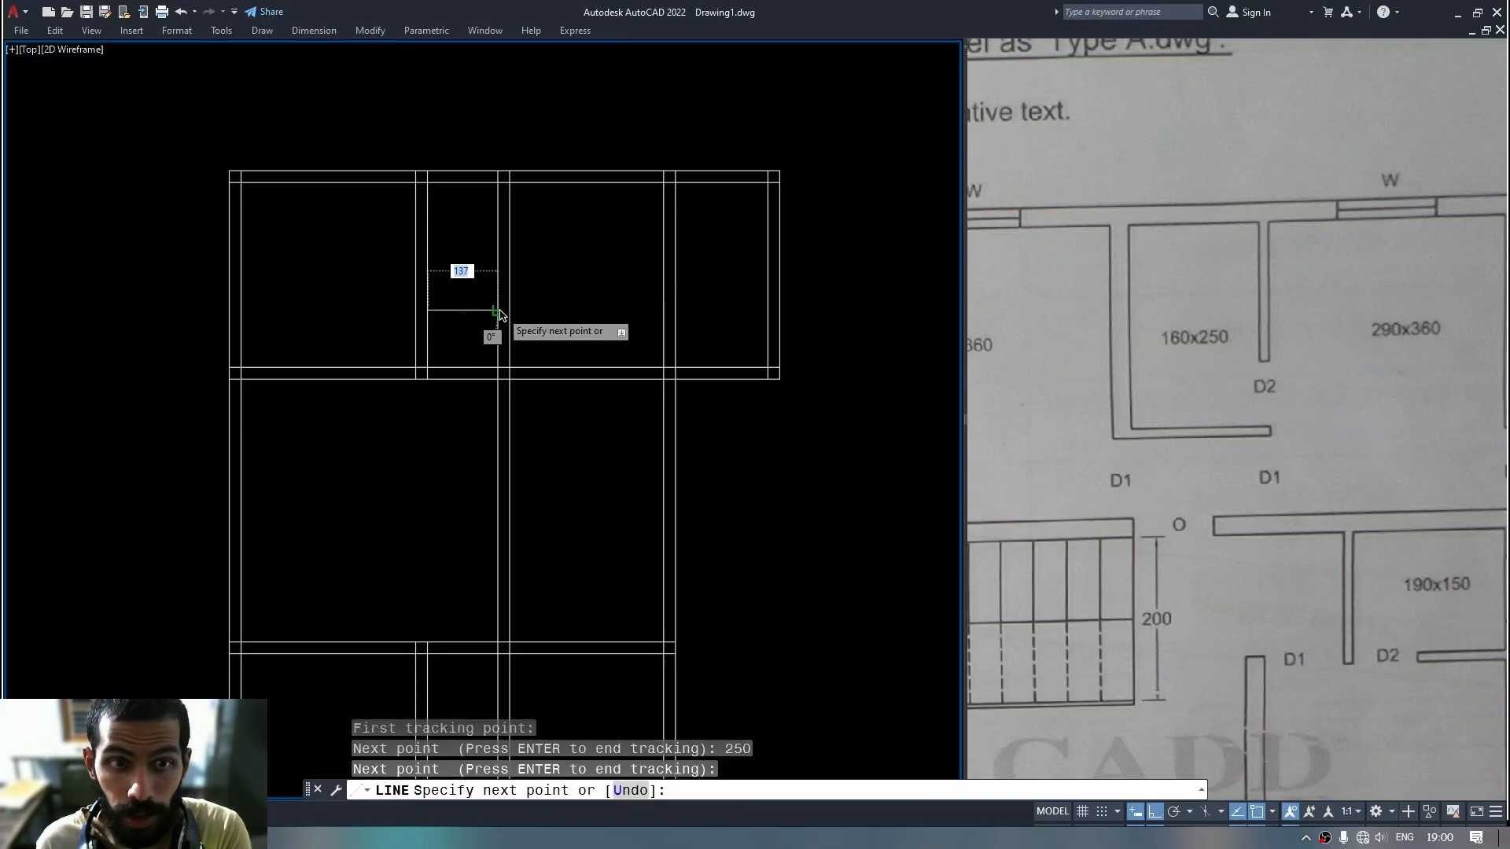
{"action": "left_click", "coordinate": [508, 311]}
{"action": "key", "text": "Return"}
{"action": "middle_click_drag", "start_coordinate": [467, 322], "coordinate": [462, 347]}
{"action": "middle_click_drag", "start_coordinate": [445, 278], "coordinate": [445, 286]}
Measure the narrow room above the new horizontal line.
{"action": "type", "text": "mea"}
{"action": "key", "text": "Return"}
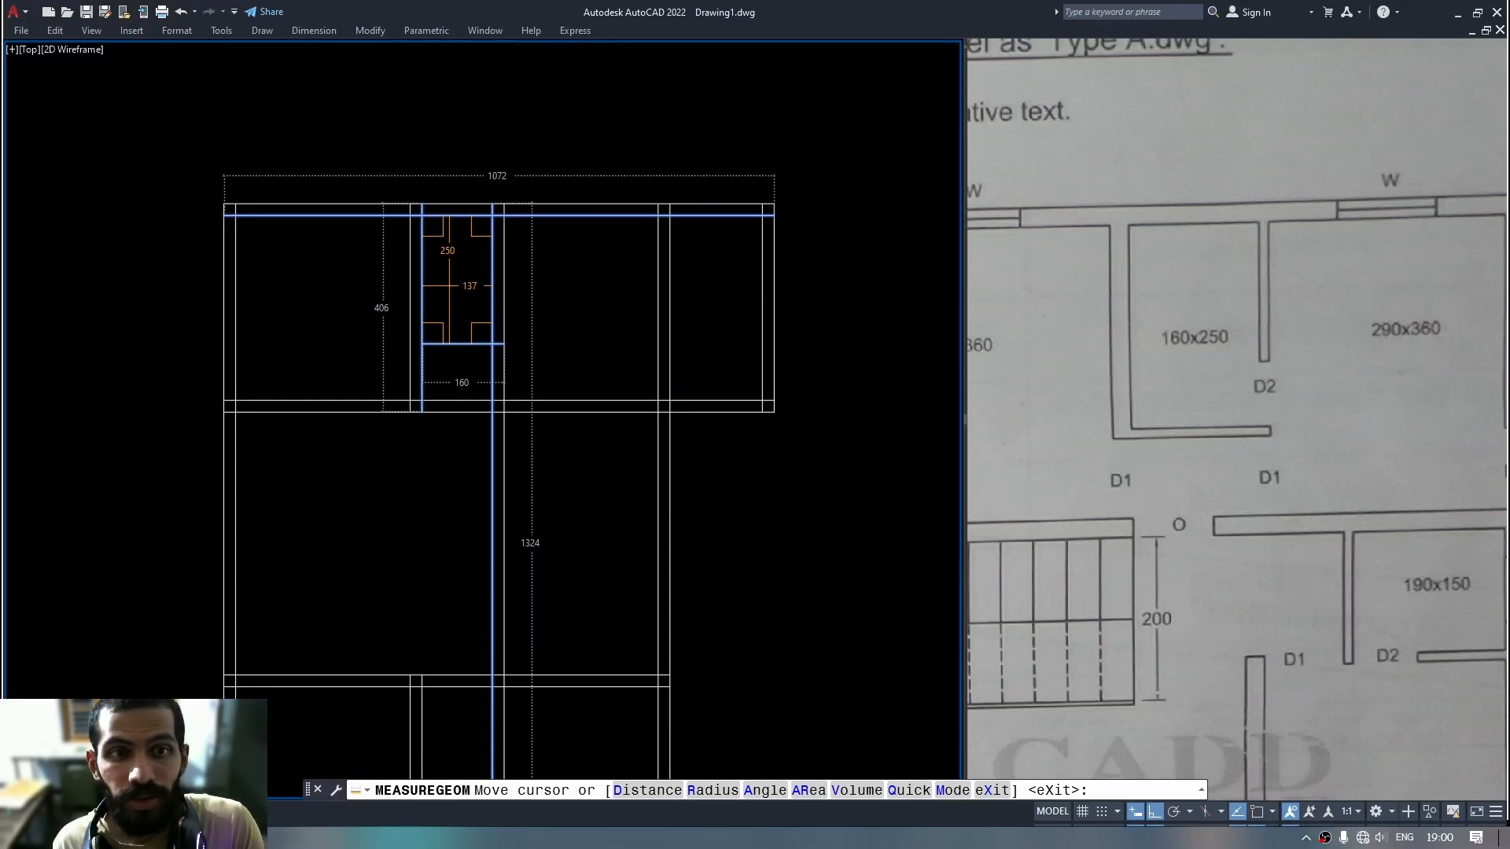
{"action": "key", "text": "Escape"}
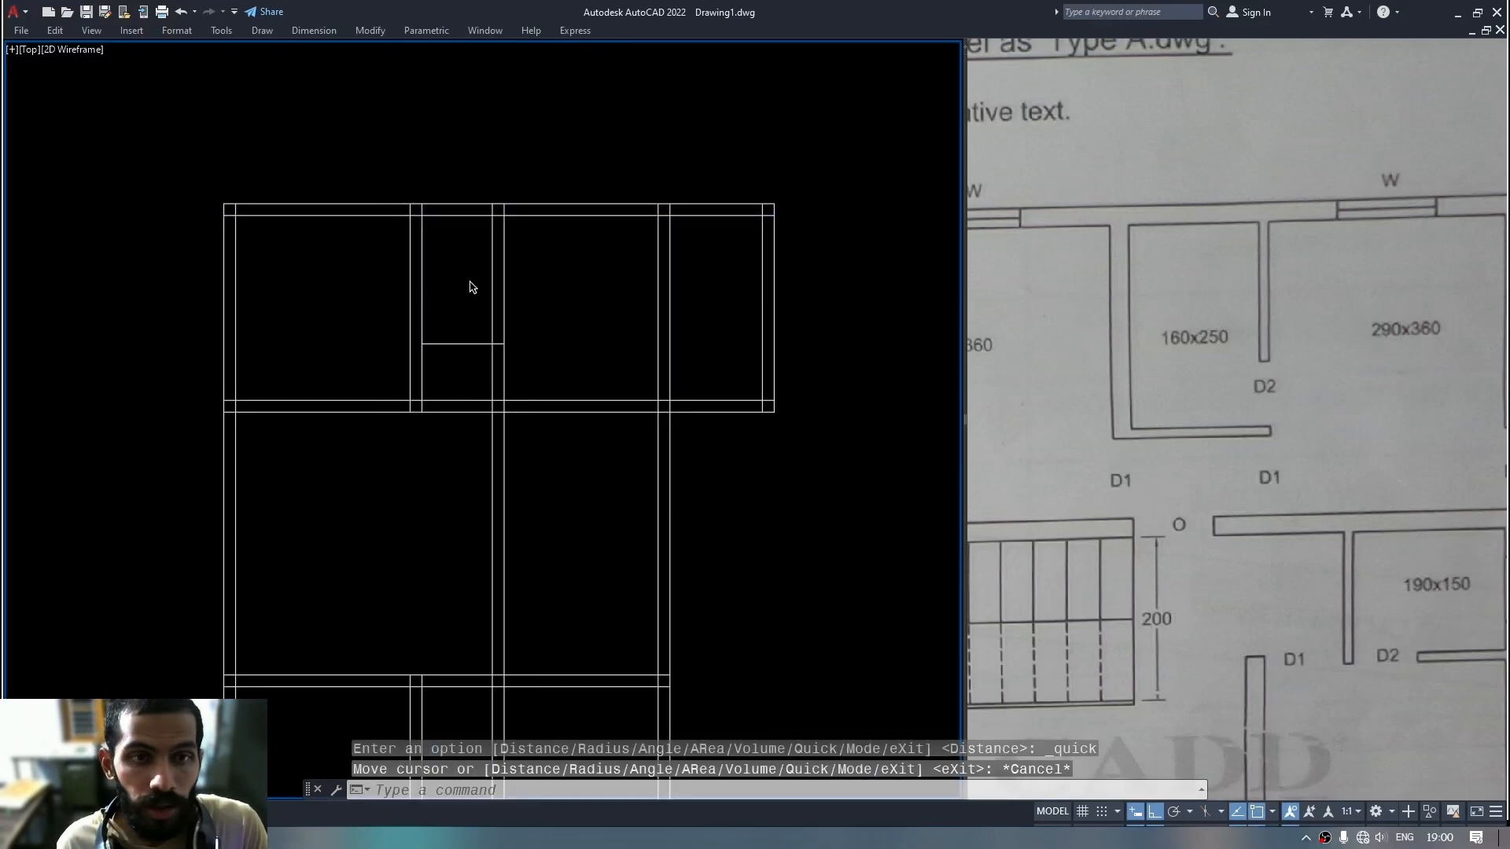
Trim the inner face line of the narrow room's right wall above the new horizontal line.
{"action": "type", "text": "tr"}
{"action": "key", "text": "Return"}
{"action": "left_click", "coordinate": [492, 299]}
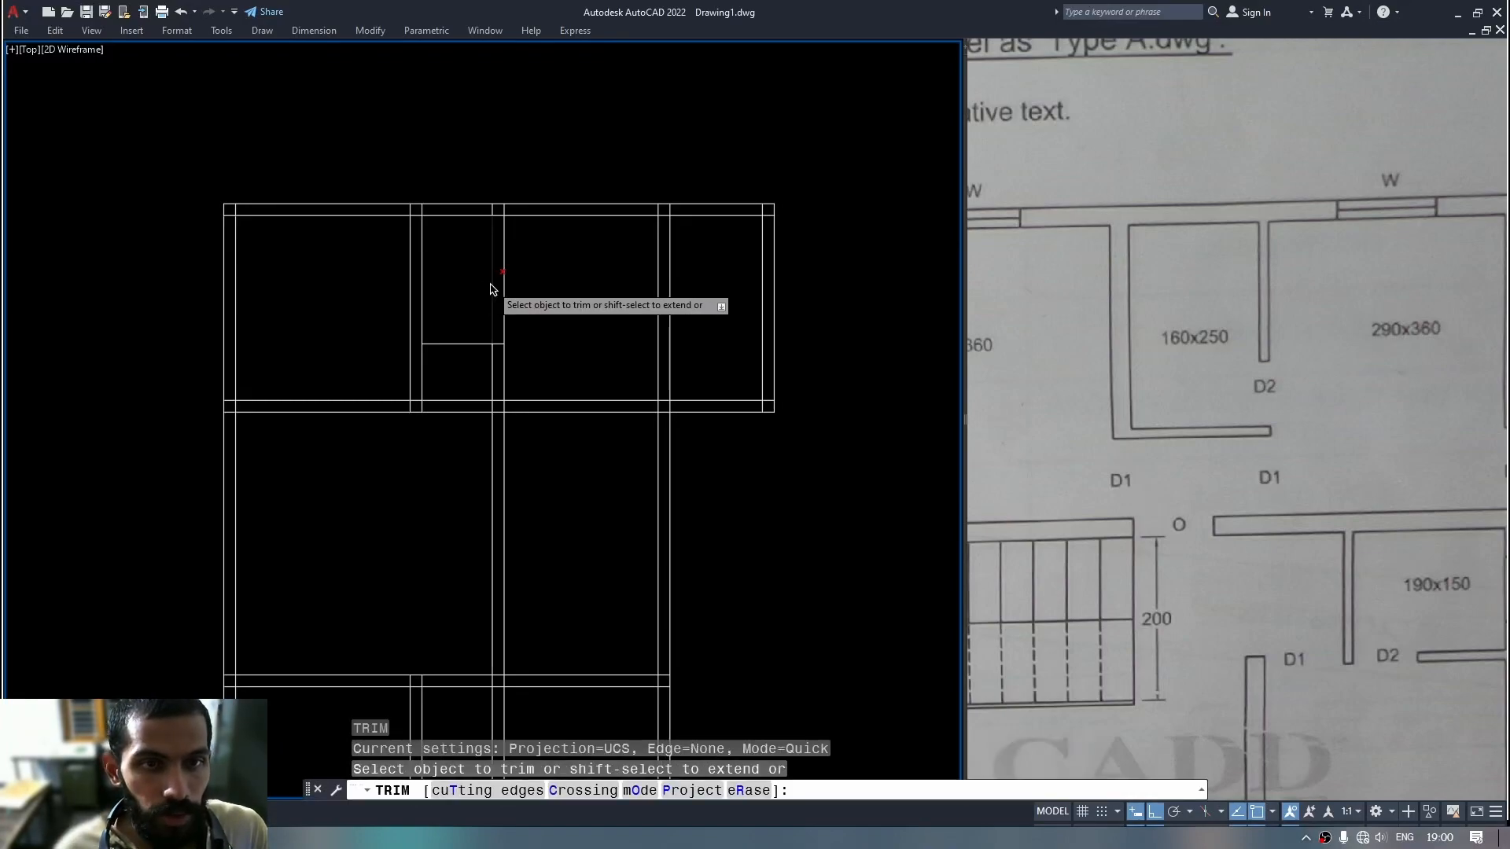
{"action": "key", "text": "Escape"}
Recheck the widened narrow room's width and depth with Quick measure.
{"action": "type", "text": "mea"}
{"action": "key", "text": "Return"}
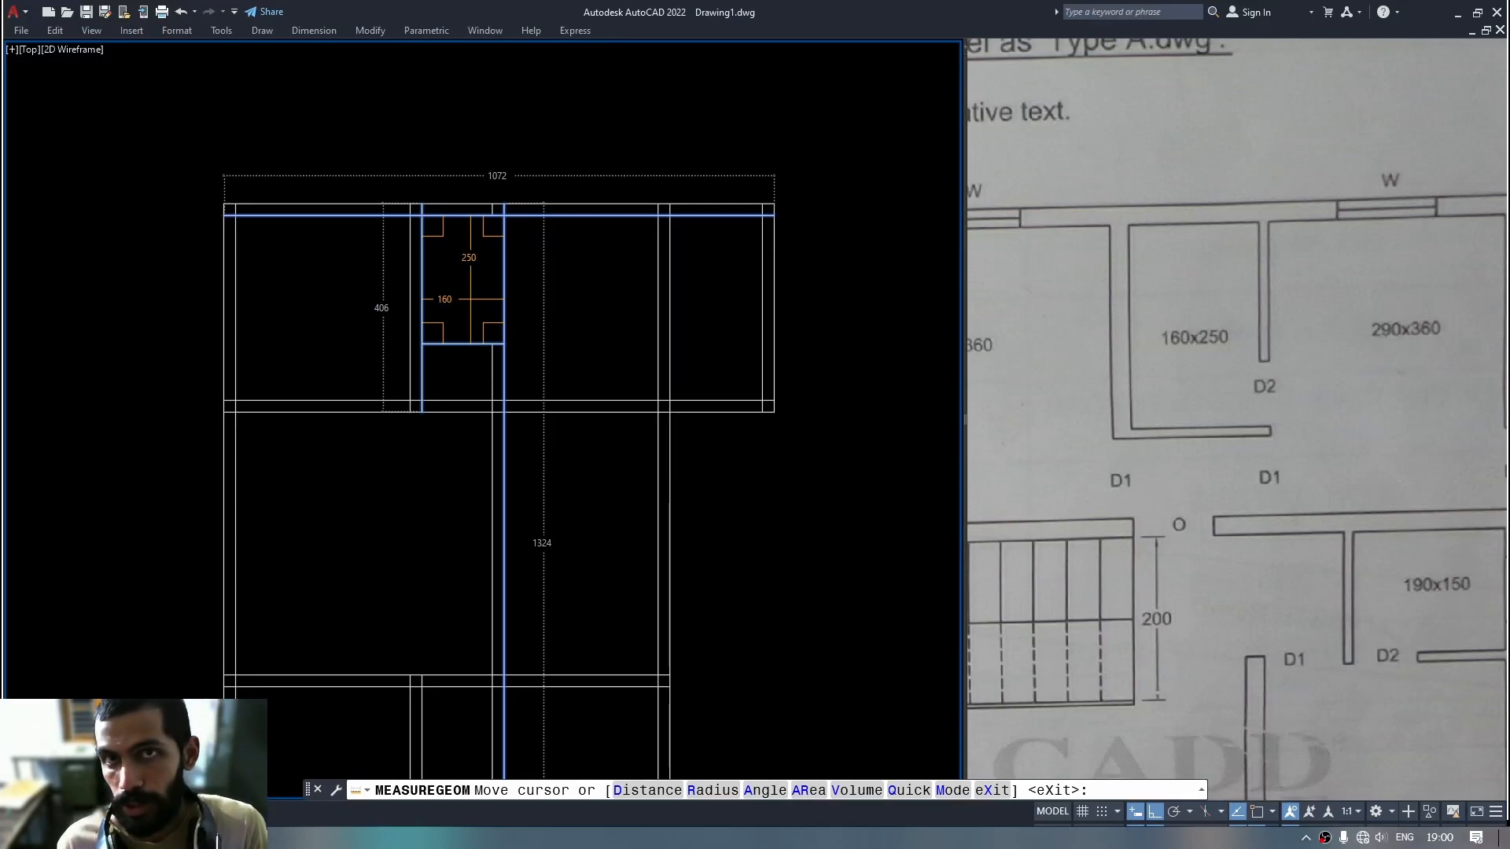
{"action": "key", "text": "Escape"}
{"action": "left_click", "coordinate": [507, 291]}
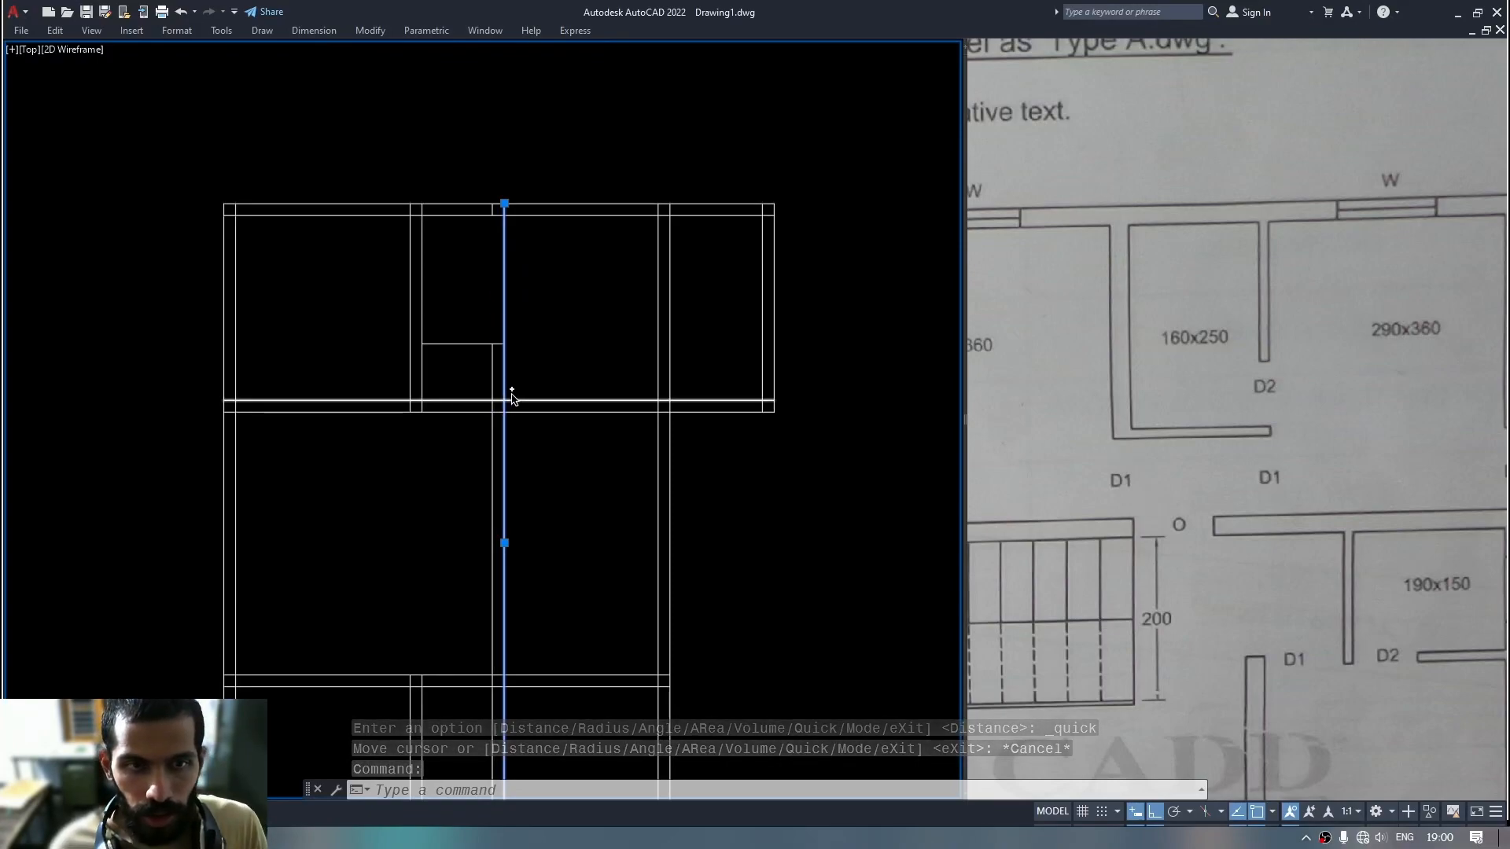
{"action": "key", "text": "Escape"}
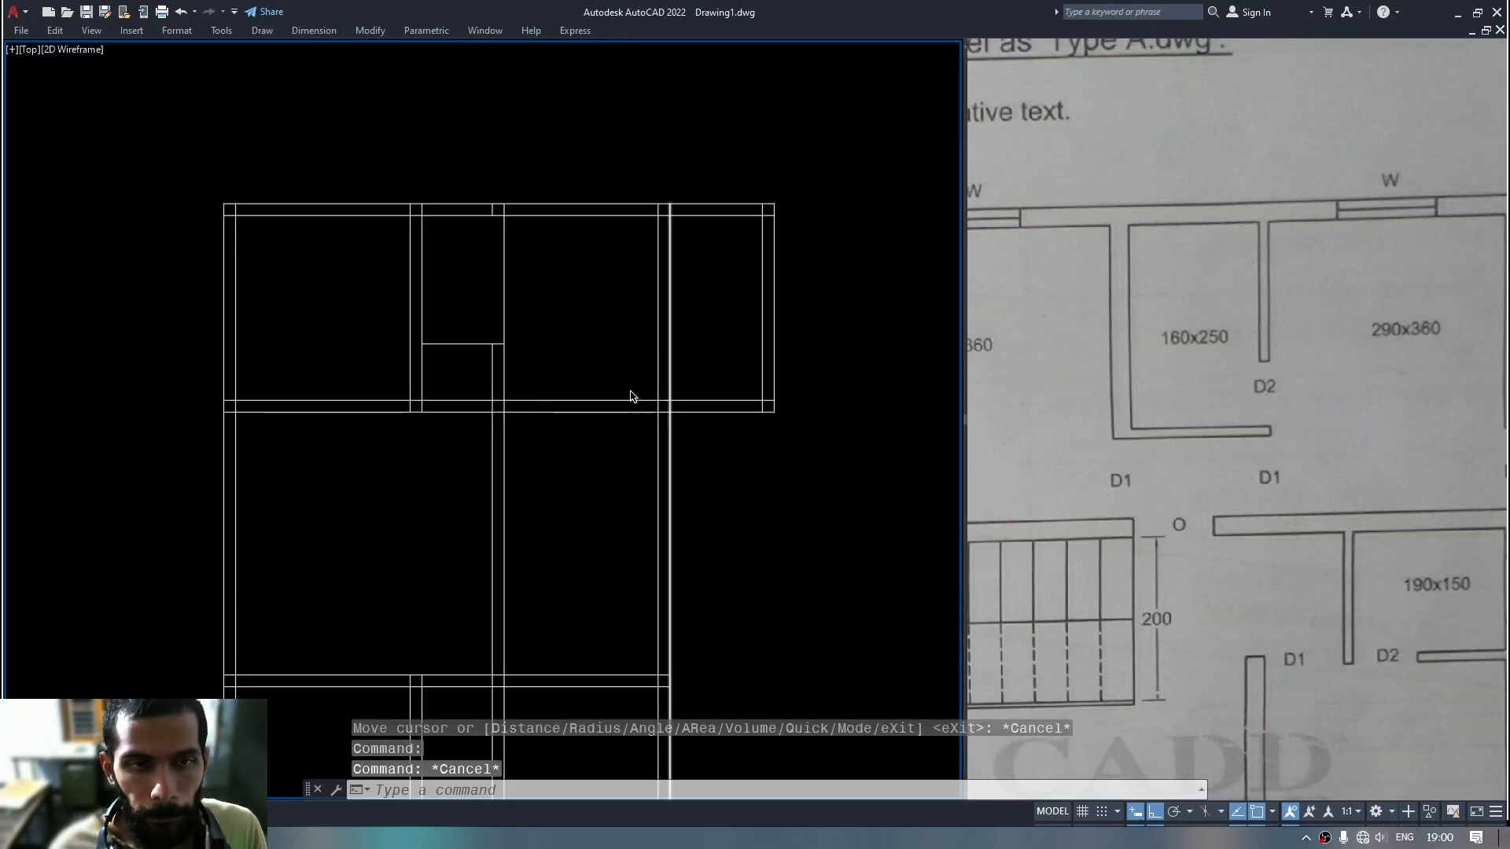
Trim the narrow room's two vertical wall lines where they cross the horizontal wall below the top row.
{"action": "scroll", "coordinate": [529, 395], "scroll_direction": "up", "scroll_amount": 2}
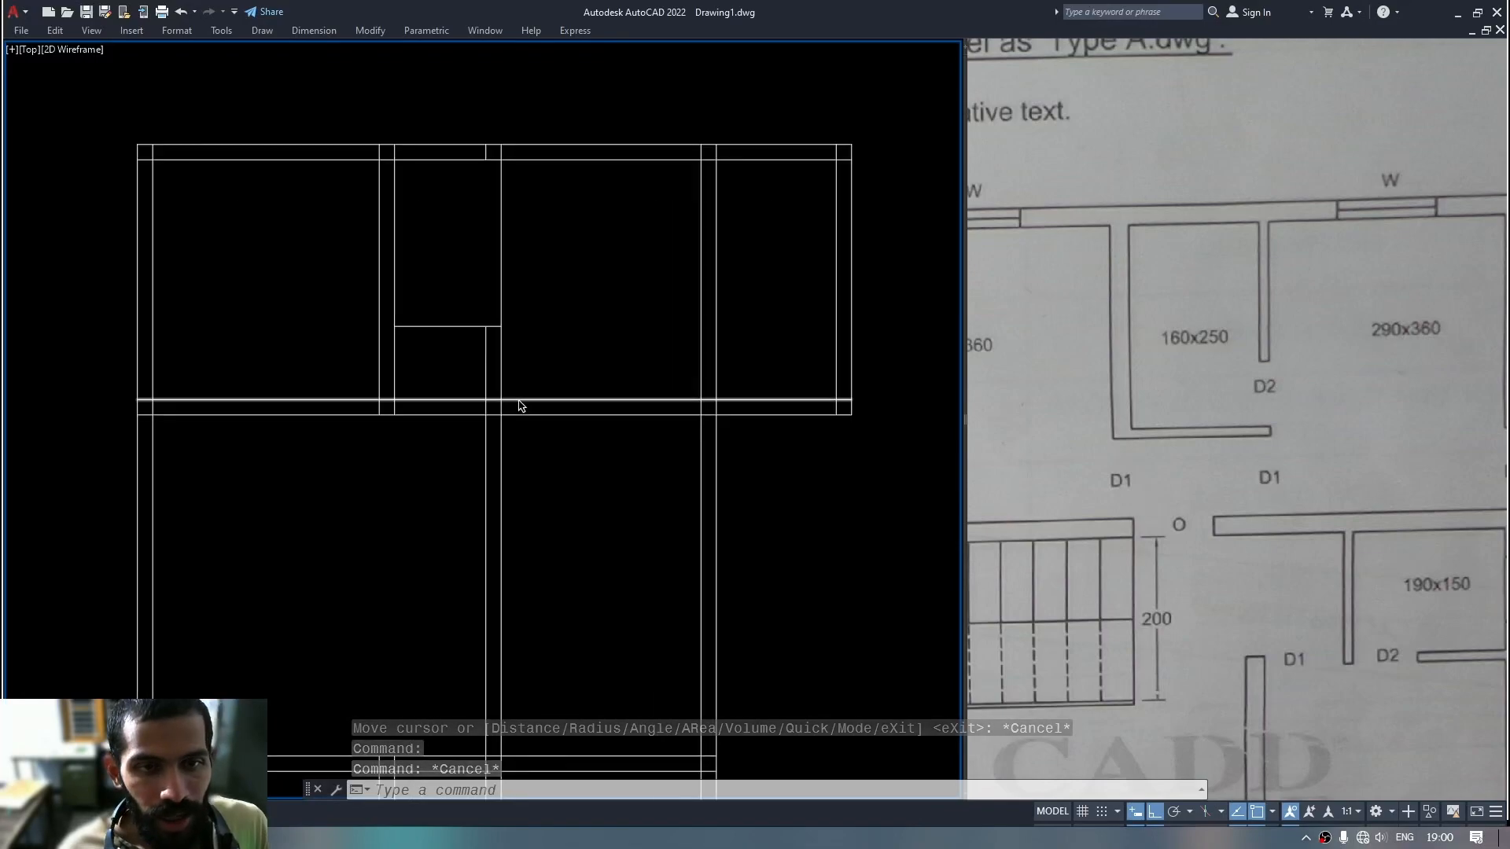
{"action": "type", "text": "tr"}
{"action": "key", "text": "Return"}
{"action": "scroll", "coordinate": [515, 432], "scroll_direction": "up", "scroll_amount": 3}
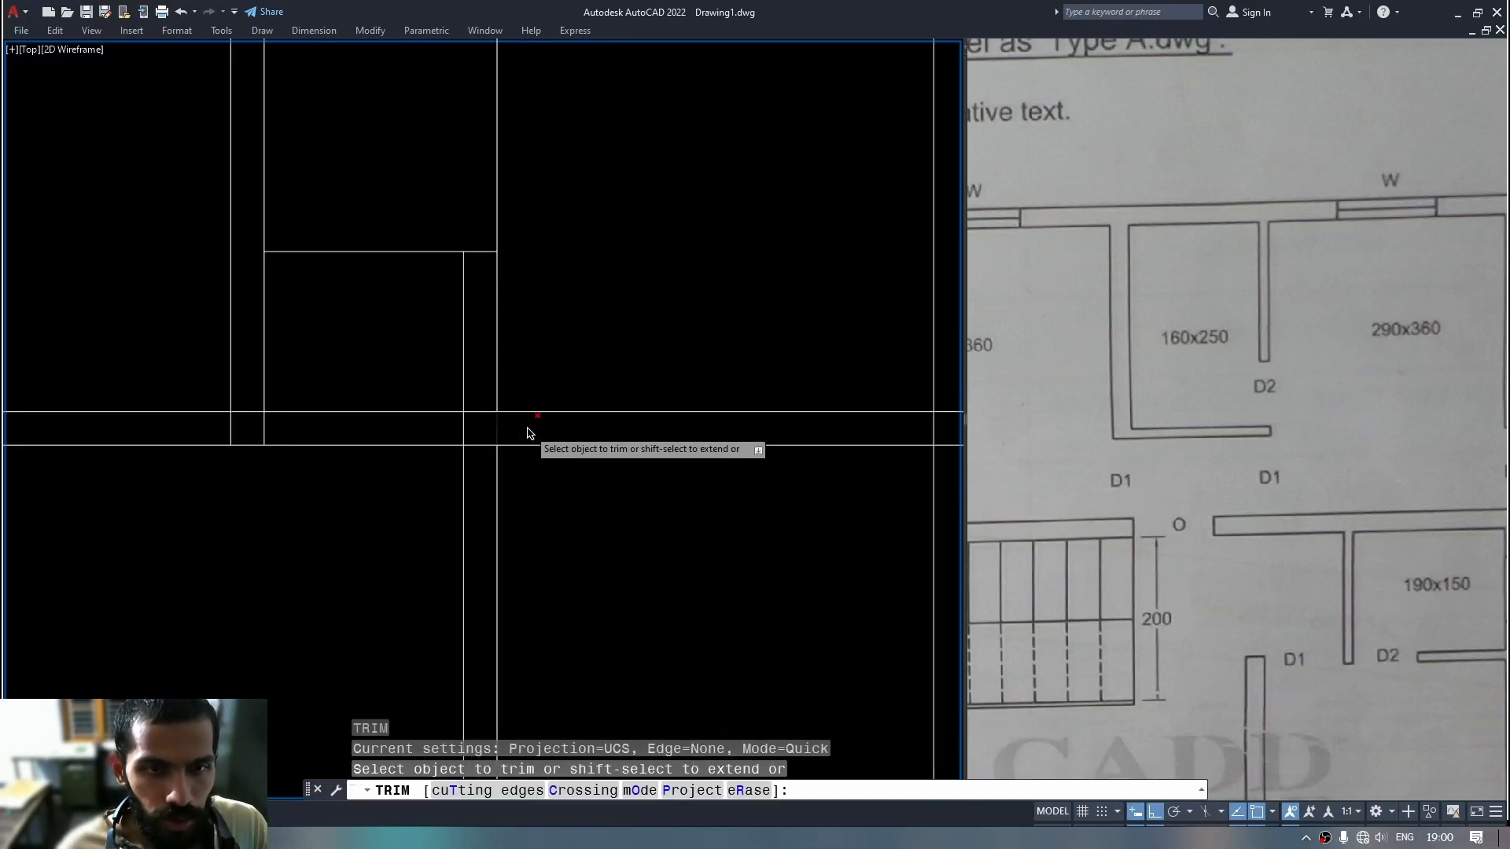
{"action": "left_click", "coordinate": [495, 430]}
{"action": "key", "text": "Escape"}
{"action": "scroll", "coordinate": [526, 464], "scroll_direction": "down", "scroll_amount": 3}
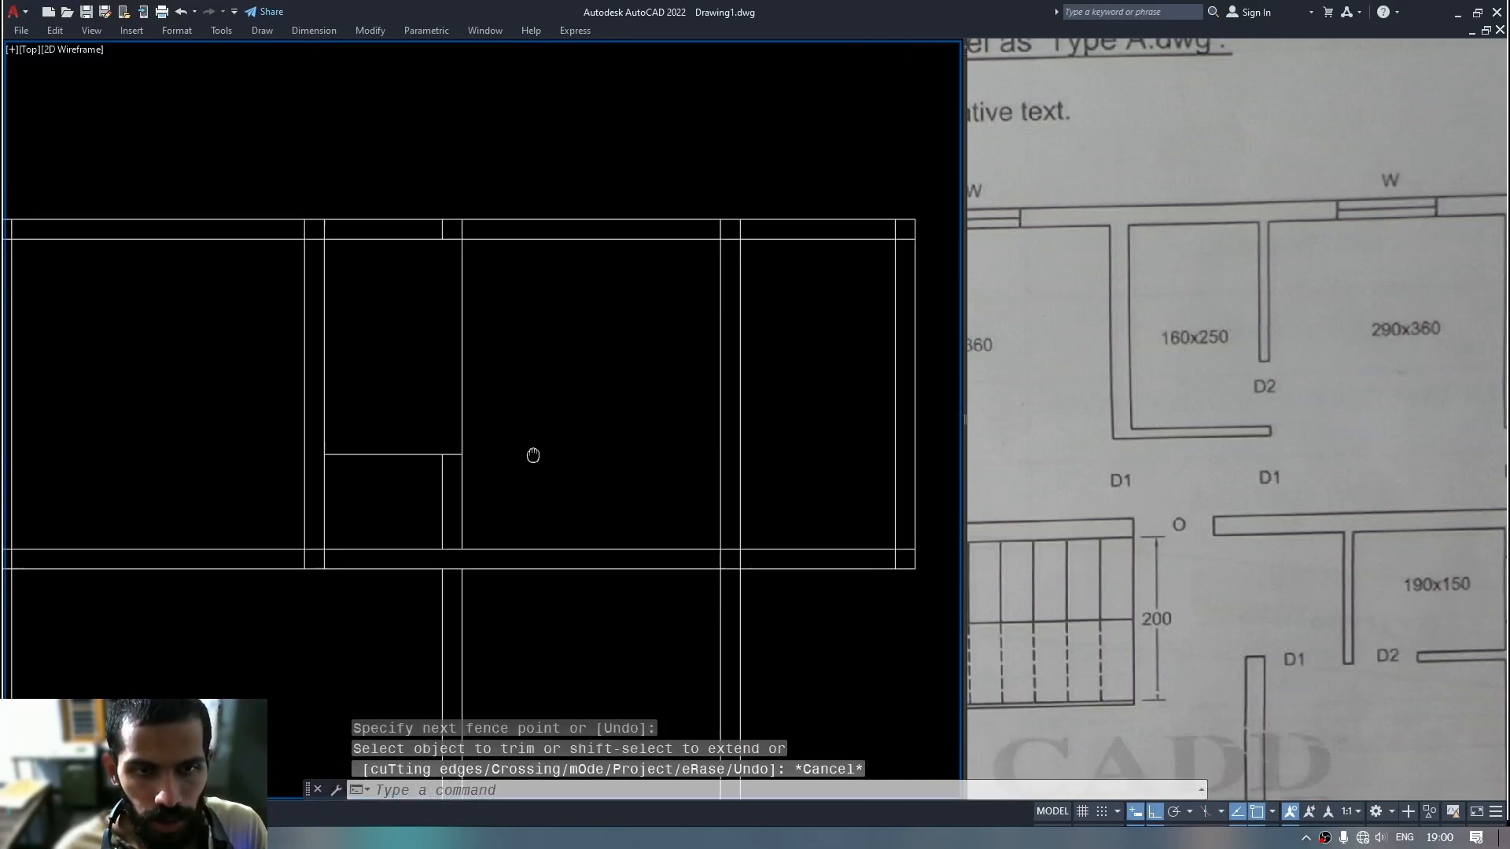
Offset the narrow room's right wall line 10 to the right and erase the leftover vertical segment below the room's horizontal line.
{"action": "type", "text": "o"}
{"action": "key", "text": "Return"}
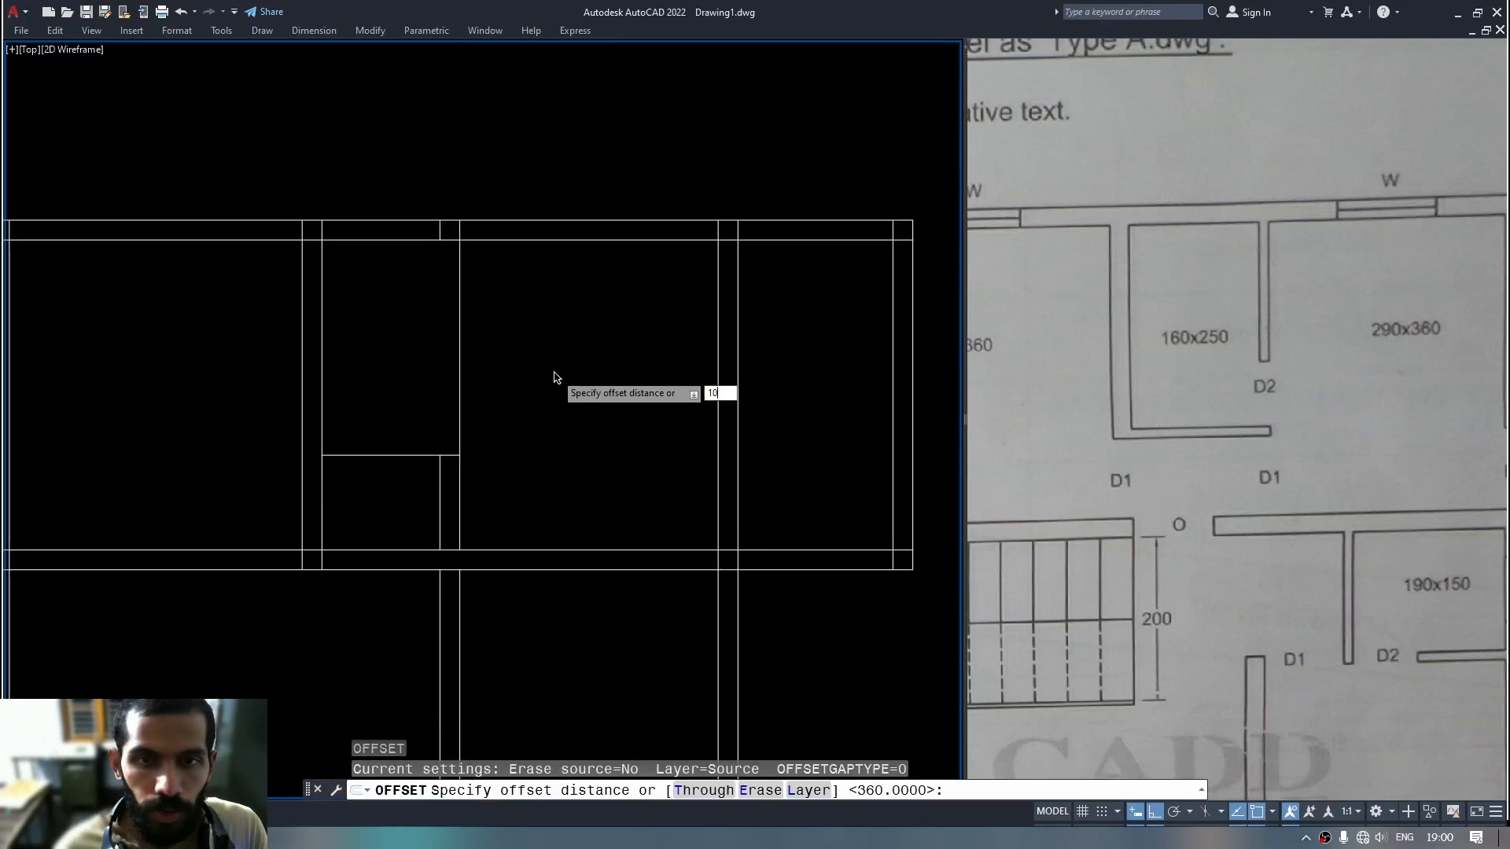
{"action": "key", "text": "Return"}
{"action": "left_click", "coordinate": [462, 348]}
{"action": "left_click", "coordinate": [543, 401]}
{"action": "key", "text": "Escape"}
{"action": "mouse_move", "coordinate": [425, 491]}
{"action": "middle_mouse_down"}
{"action": "mouse_move", "coordinate": [447, 474]}
{"action": "mouse_move", "coordinate": [428, 454]}
{"action": "middle_mouse_up"}
{"action": "key", "text": "Delete"}
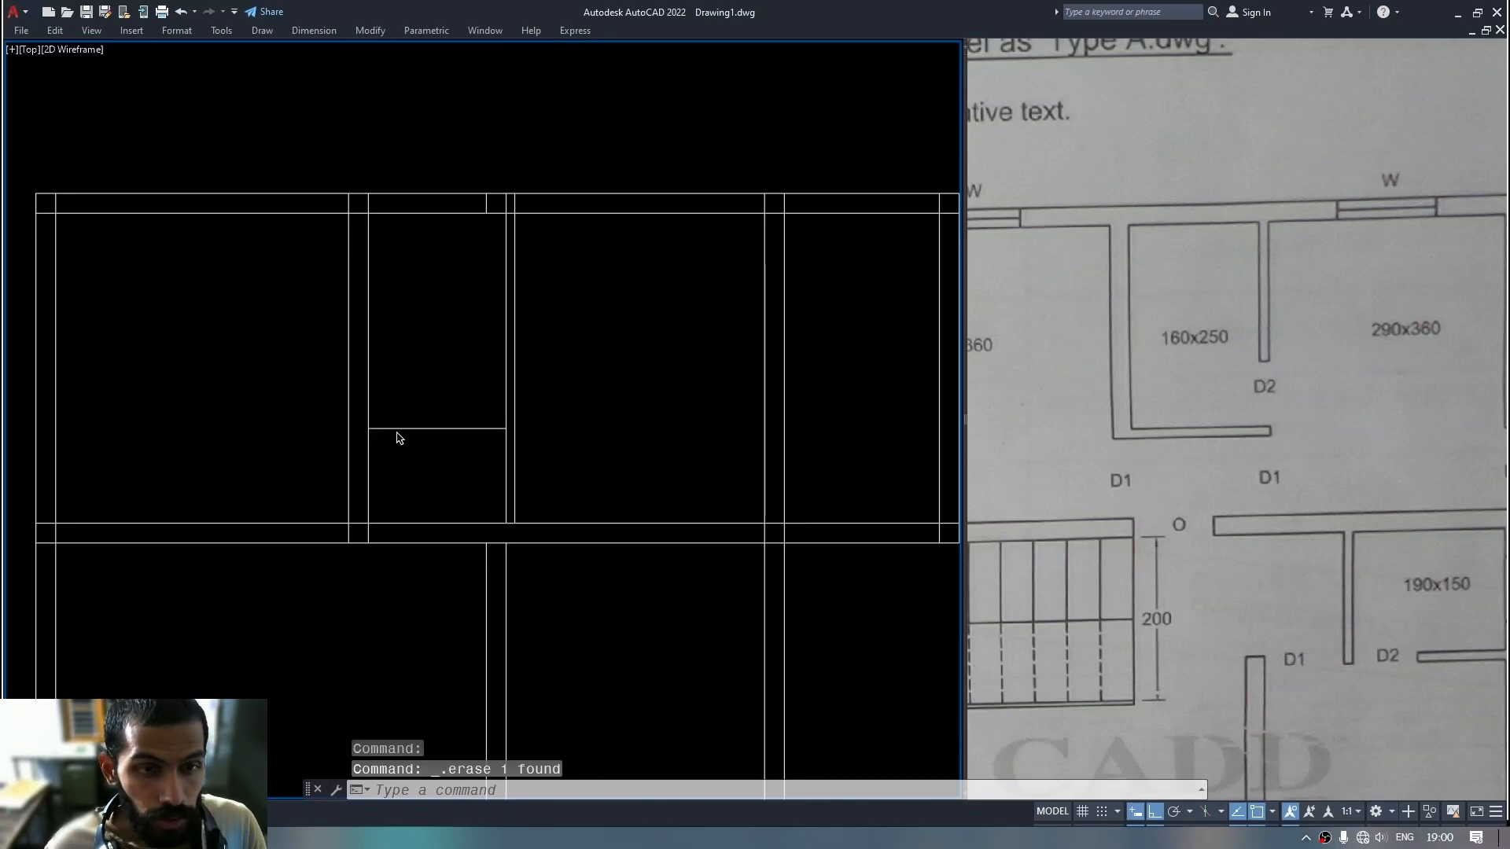
Stretch the narrow room's lower horizontal line to the outer face of its left wall.
{"action": "left_click", "coordinate": [398, 428]}
{"action": "left_click", "coordinate": [373, 431]}
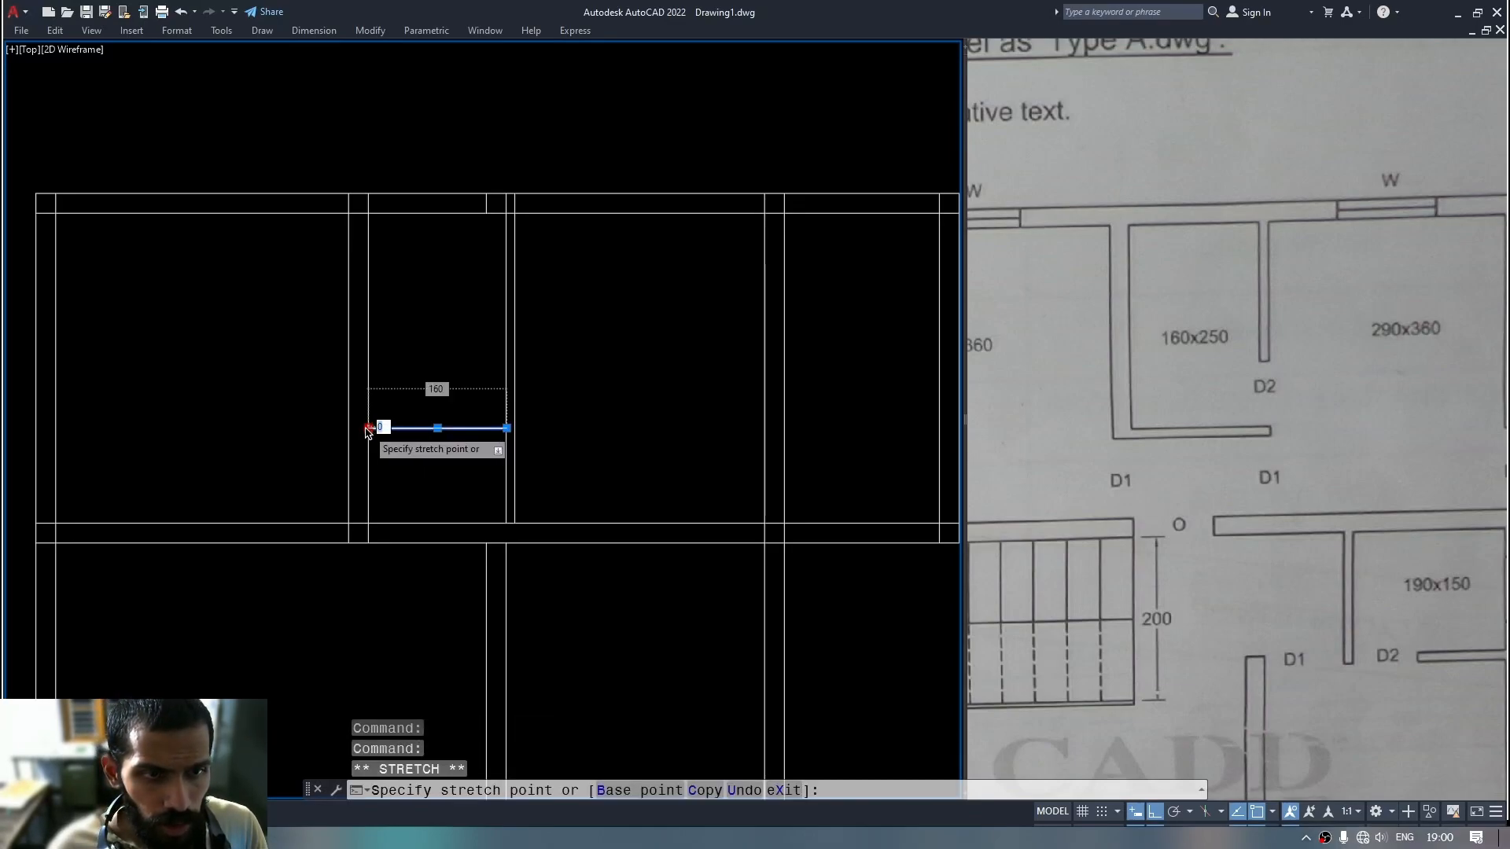
{"action": "left_click", "coordinate": [356, 410]}
{"action": "key", "text": "Escape"}
{"action": "middle_click_drag", "start_coordinate": [405, 455], "coordinate": [414, 439]}
Trim the narrow room's vertical wall lines below its horizontal line, and clear the leftover stubs inside the top and lower walls.
{"action": "type", "text": "tr"}
{"action": "key", "text": "Return"}
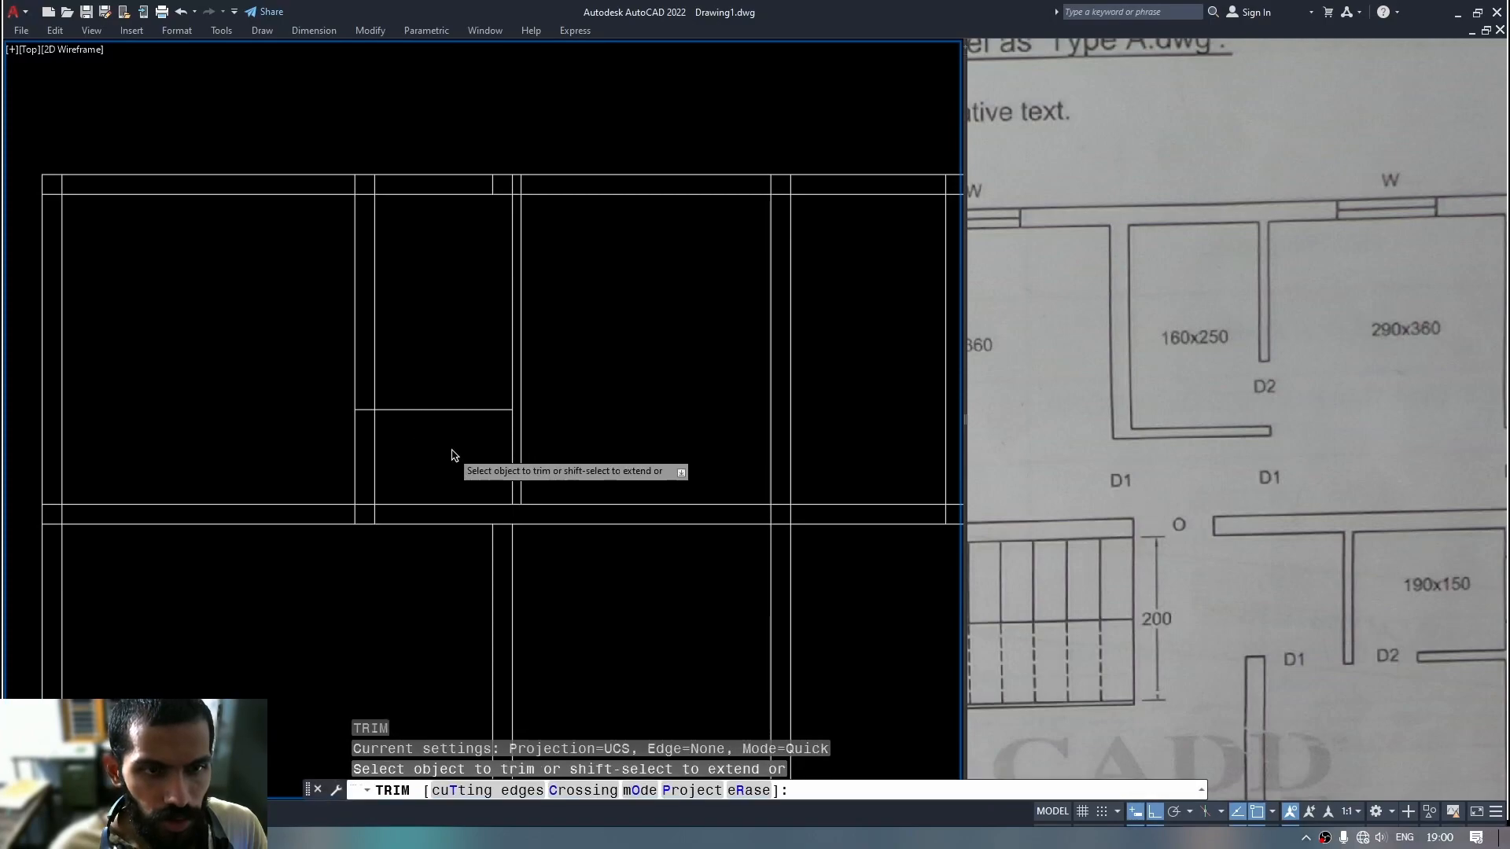
{"action": "left_click_drag", "start_coordinate": [579, 452], "coordinate": [276, 464]}
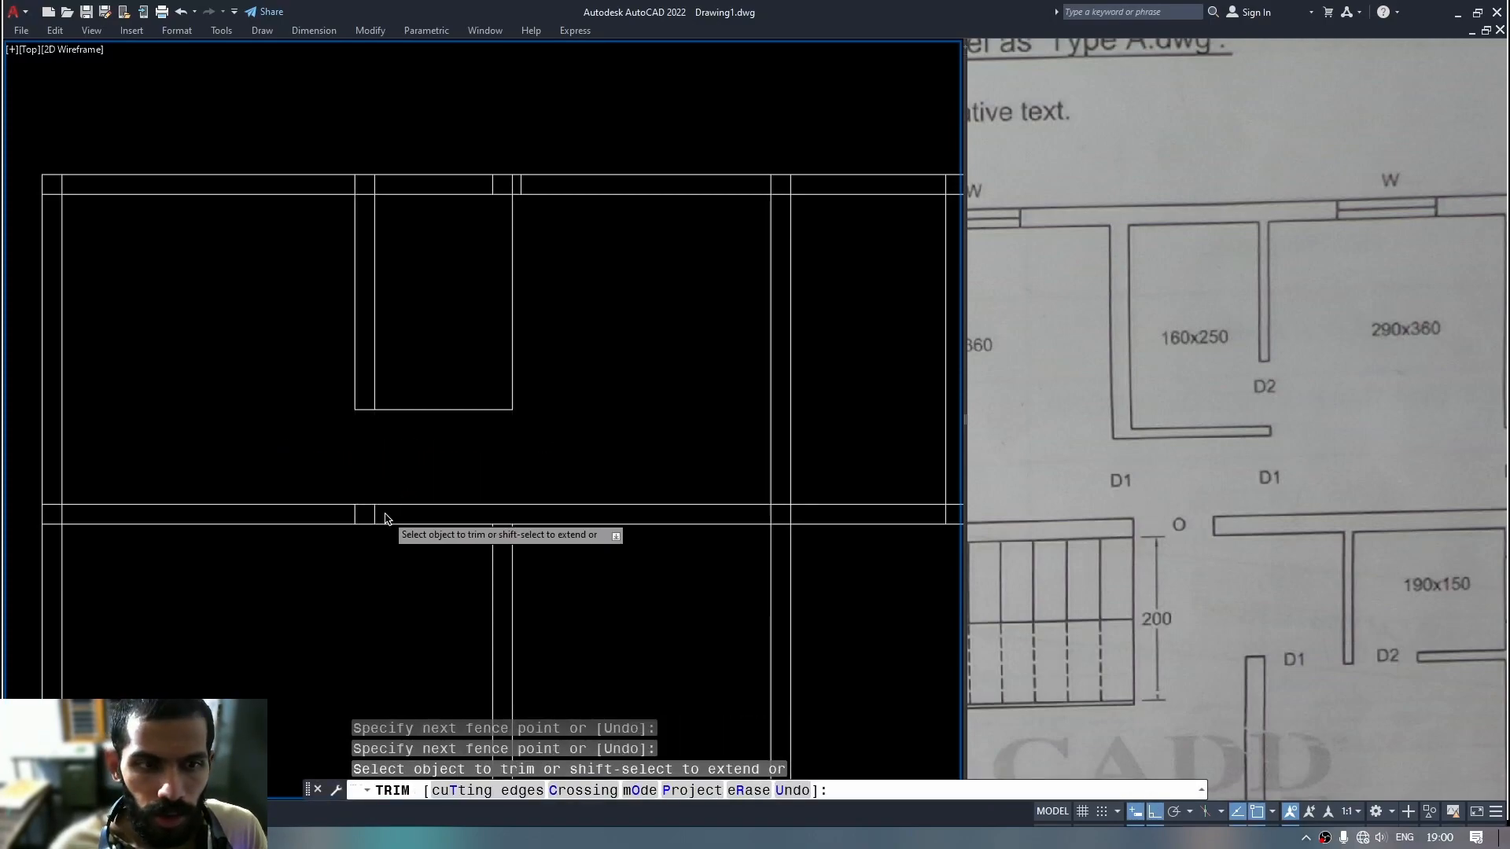
{"action": "left_click_drag", "start_coordinate": [393, 519], "coordinate": [345, 511]}
{"action": "middle_click_drag", "start_coordinate": [406, 450], "coordinate": [419, 480]}
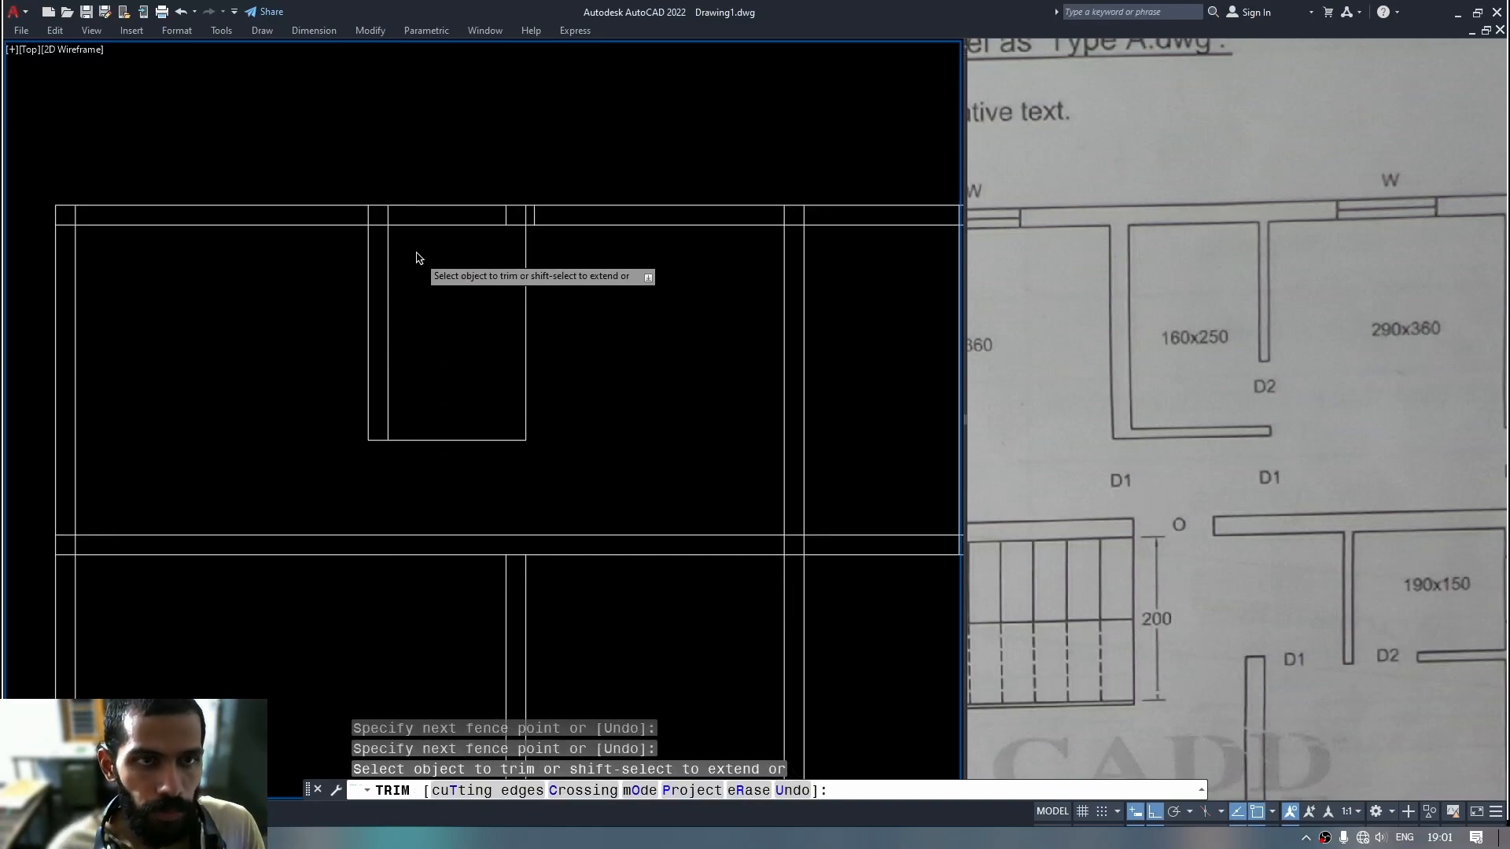
{"action": "left_click", "coordinate": [505, 218]}
{"action": "left_click", "coordinate": [535, 214]}
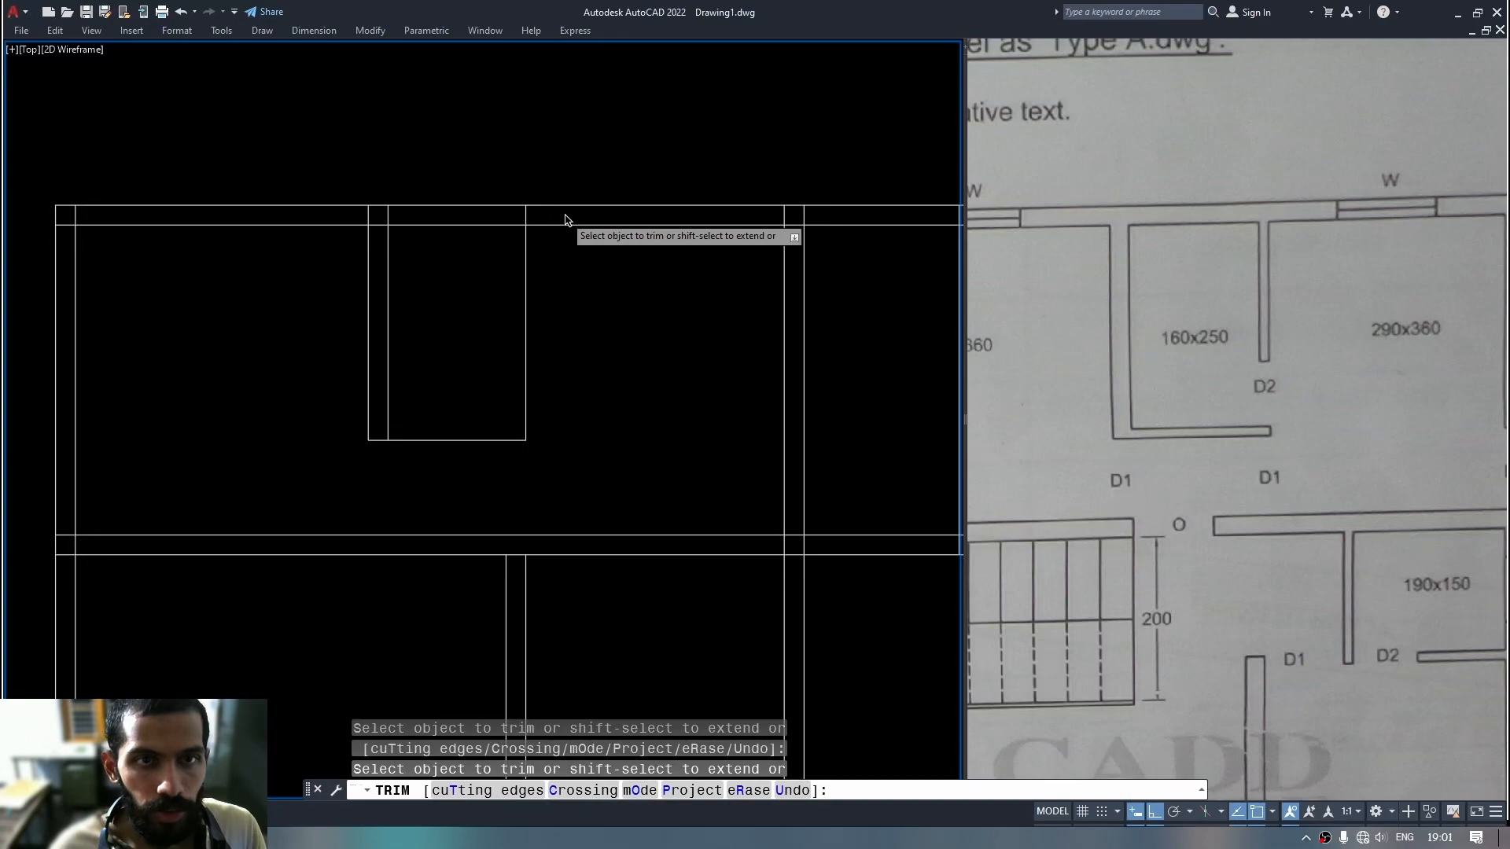
{"action": "key", "text": "Escape"}
Check the trimmed narrow room's width and depth with Quick measure.
{"action": "middle_click_drag", "start_coordinate": [550, 307], "coordinate": [549, 316]}
{"action": "type", "text": "mea"}
{"action": "key", "text": "Return"}
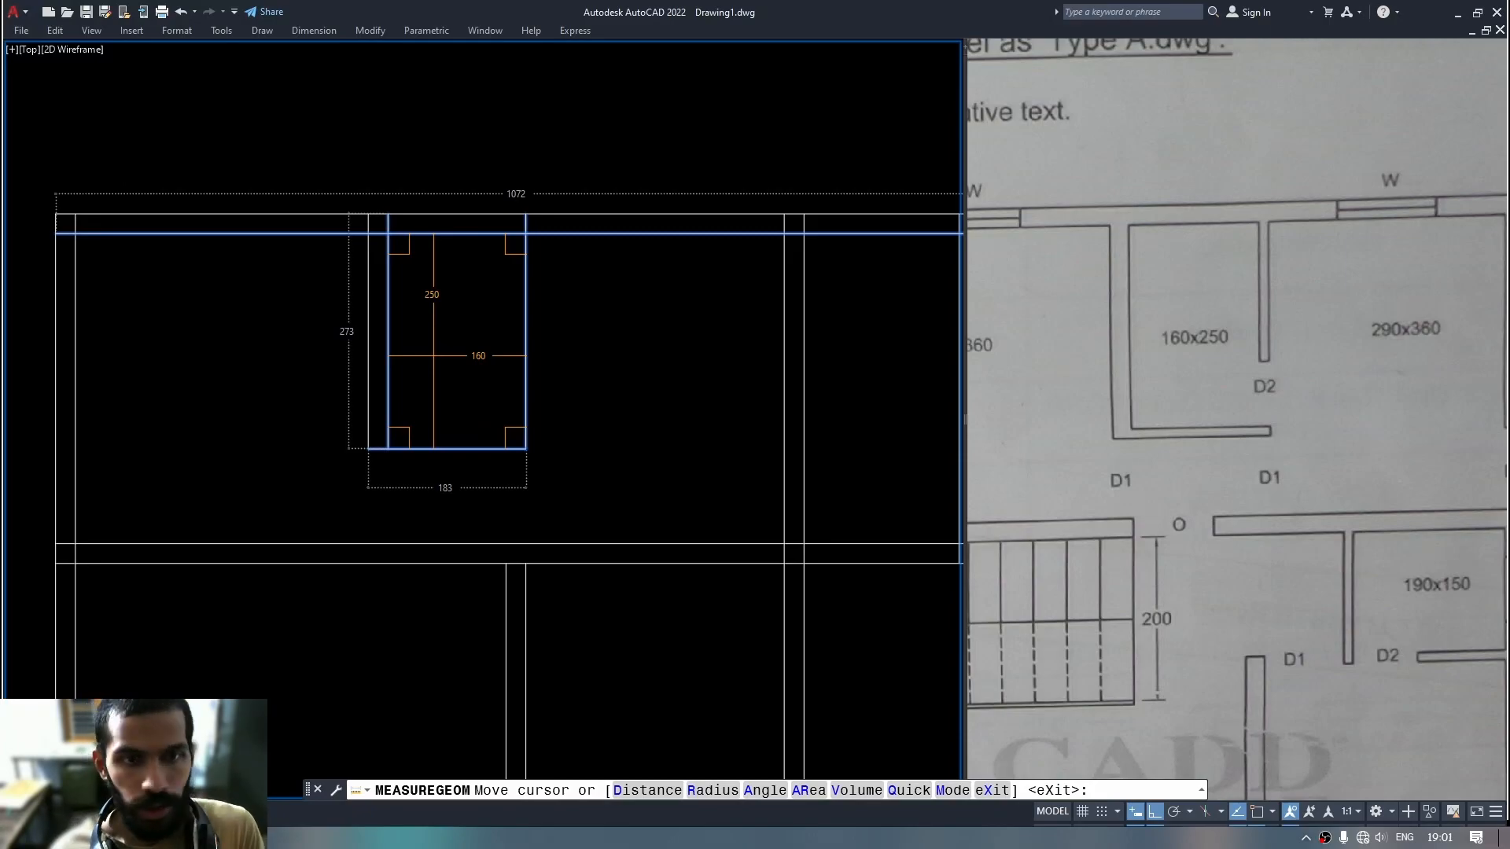
{"action": "key", "text": "Escape"}
{"action": "middle_click_drag", "start_coordinate": [487, 329], "coordinate": [479, 337]}
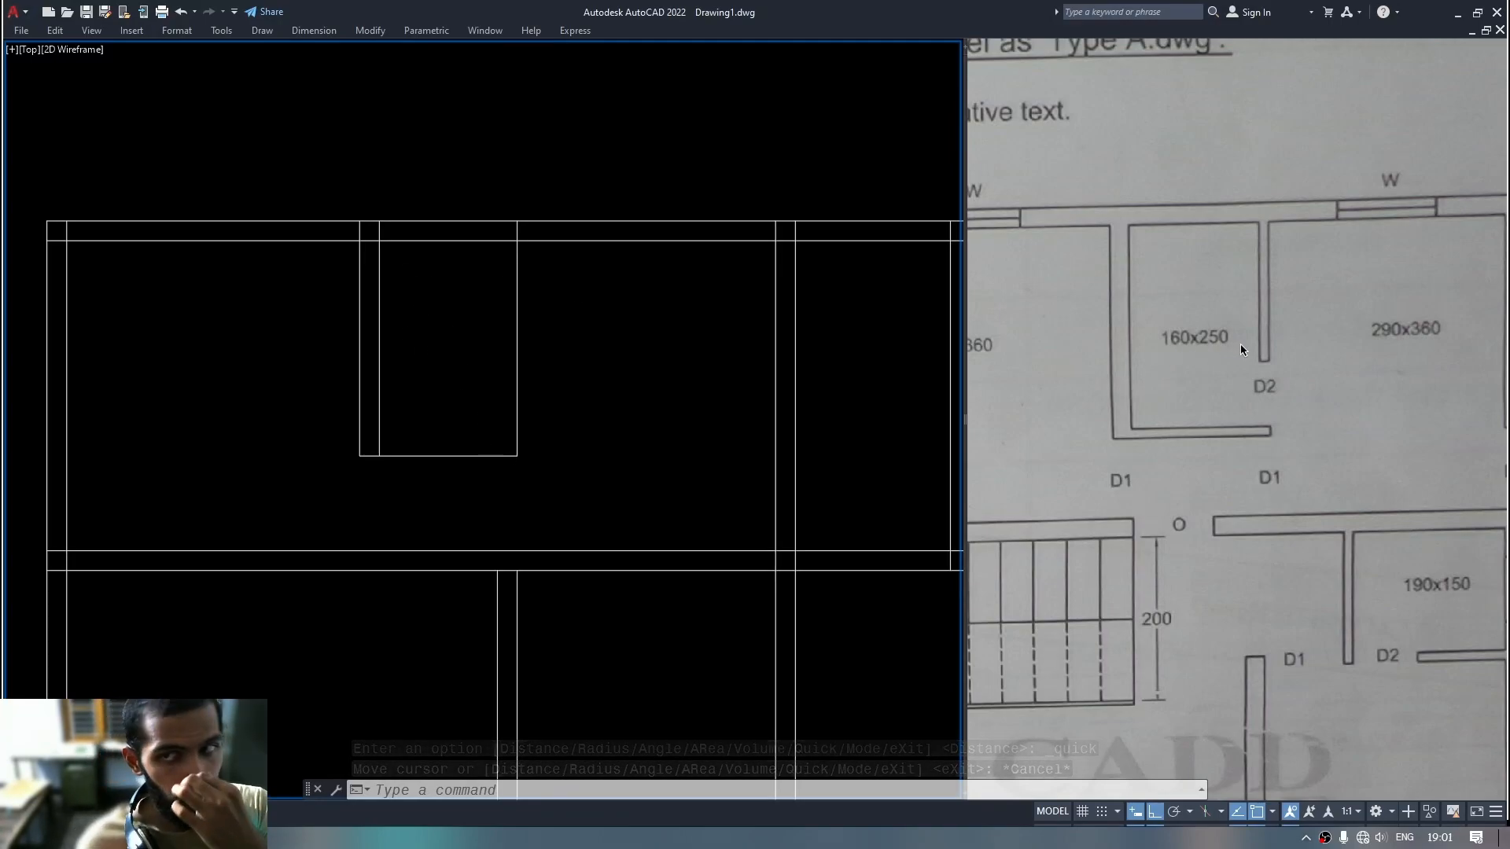
{"action": "left_click", "coordinate": [473, 355]}
{"action": "left_click", "coordinate": [462, 361]}
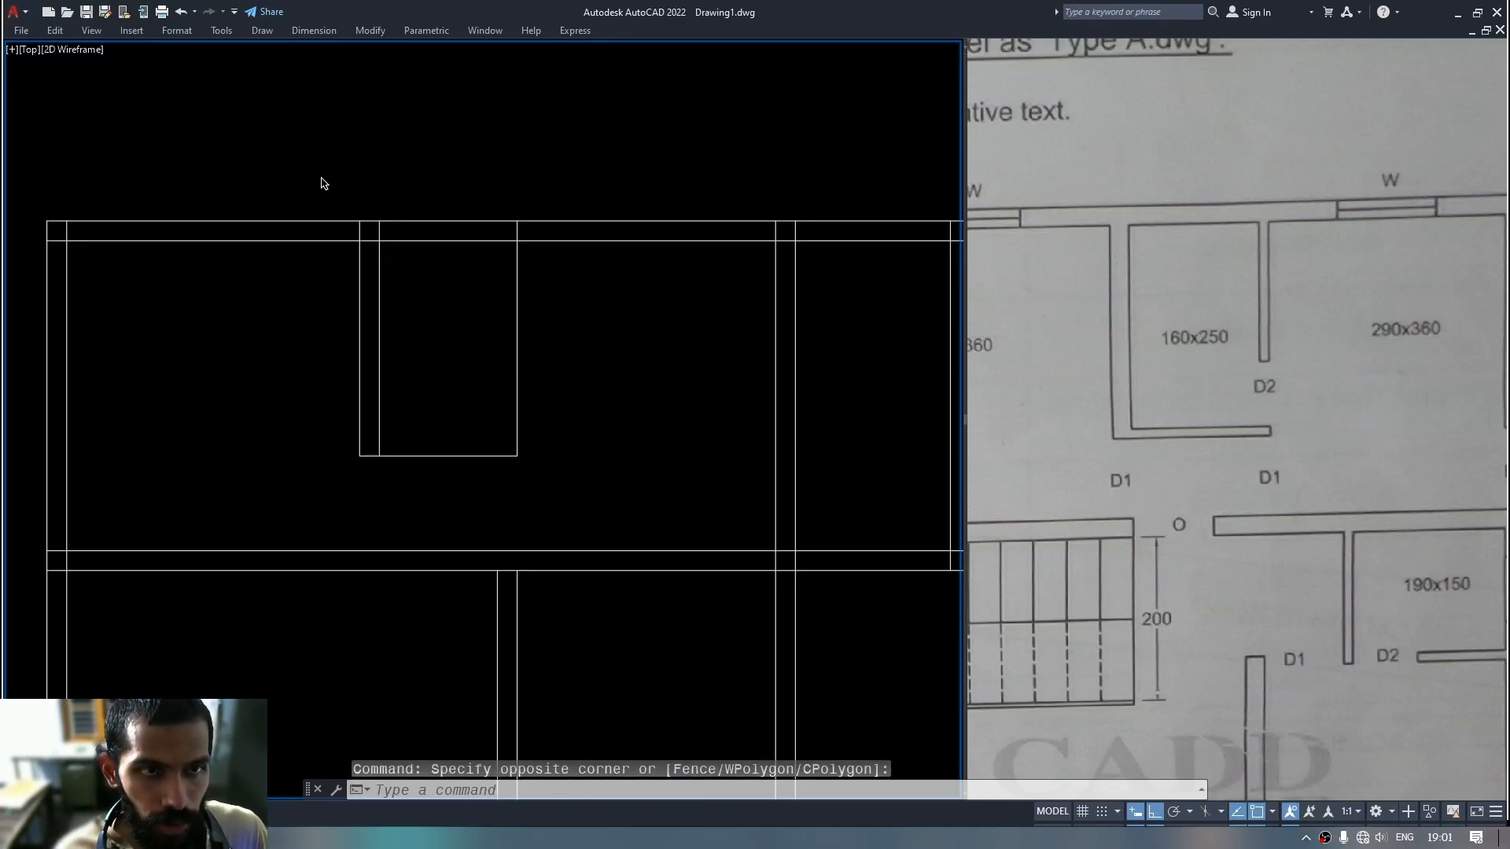
Undo the narrow room's partition edits back to the untrimmed top-row wall grid.
{"action": "key", "text": "ctrl+z"}
{"action": "key", "text": "ctrl+z"}
{"action": "key", "text": "ctrl+z"}
{"action": "scroll", "coordinate": [494, 401], "scroll_direction": "up", "scroll_amount": 1}
{"action": "middle_click_drag", "start_coordinate": [489, 390], "coordinate": [489, 393]}
Measure the top row's left room and the adjacent narrow room with Quick measure.
{"action": "type", "text": "mea"}
{"action": "key", "text": "Return"}
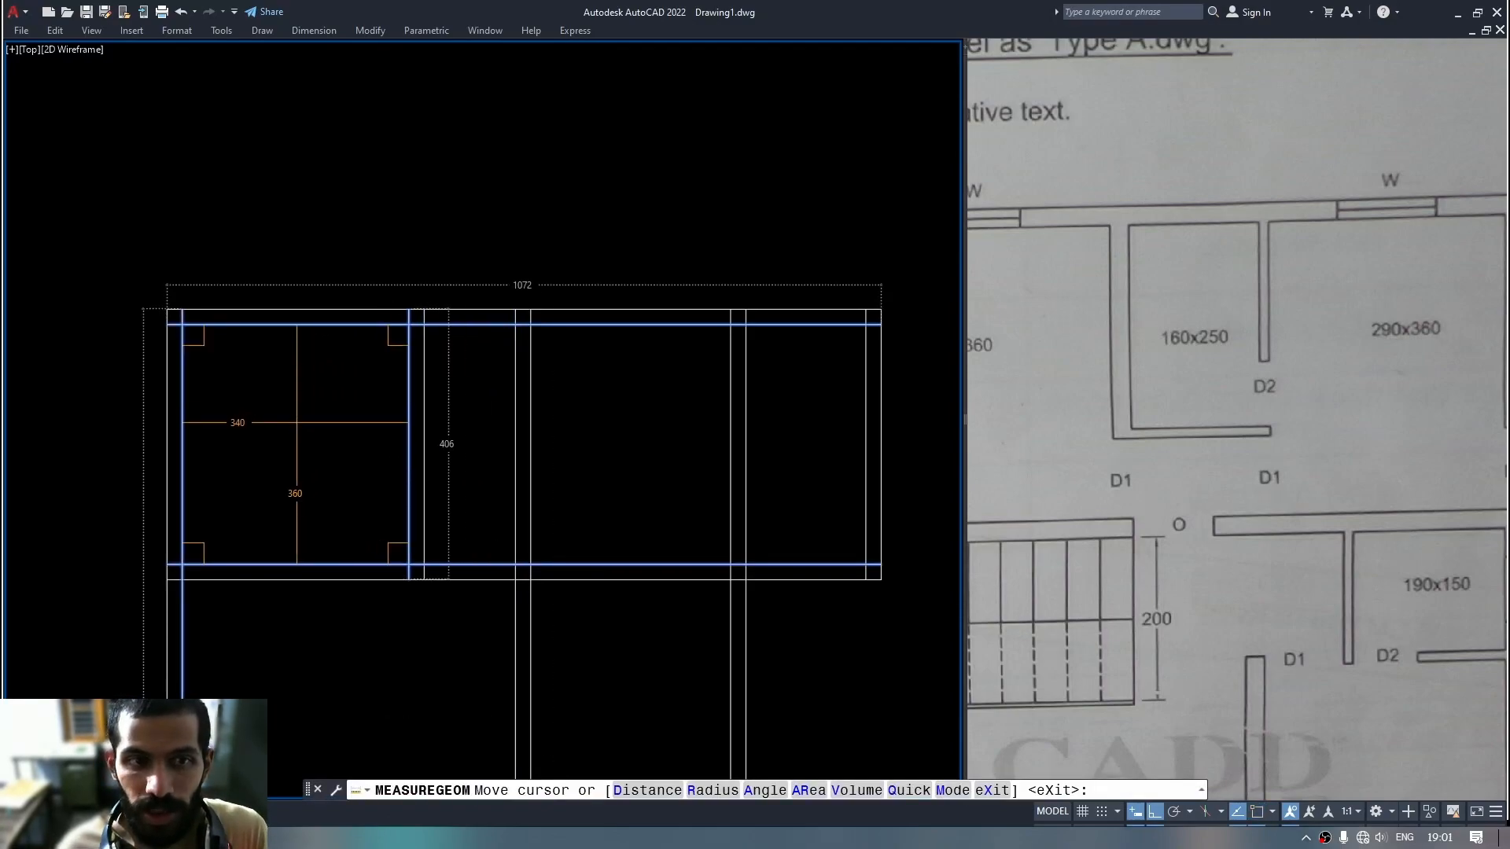
{"action": "key", "text": "Escape"}
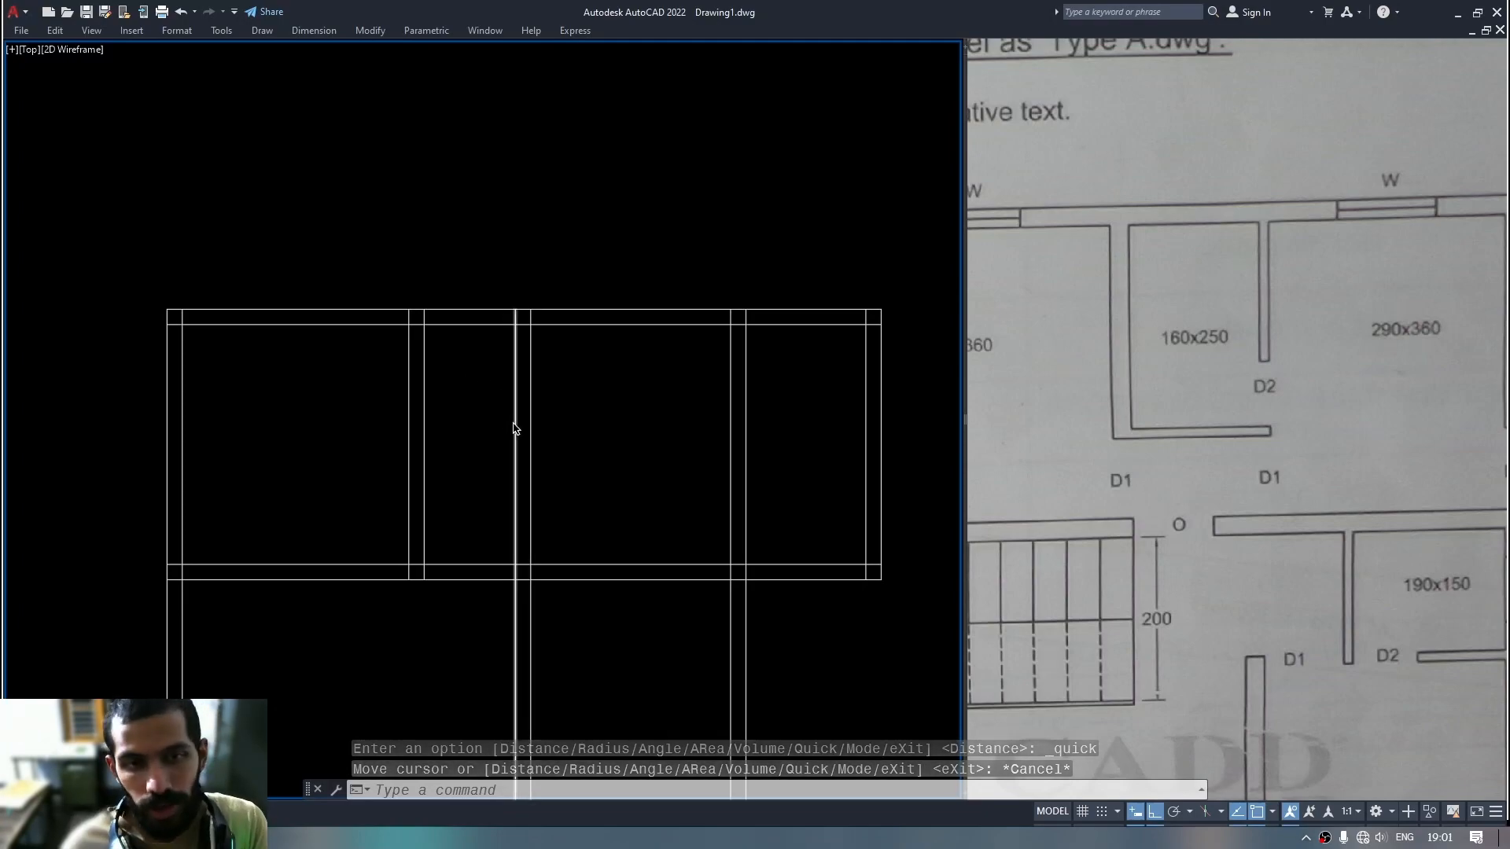
{"action": "double_click", "coordinate": [456, 436]}
{"action": "key", "text": "space"}
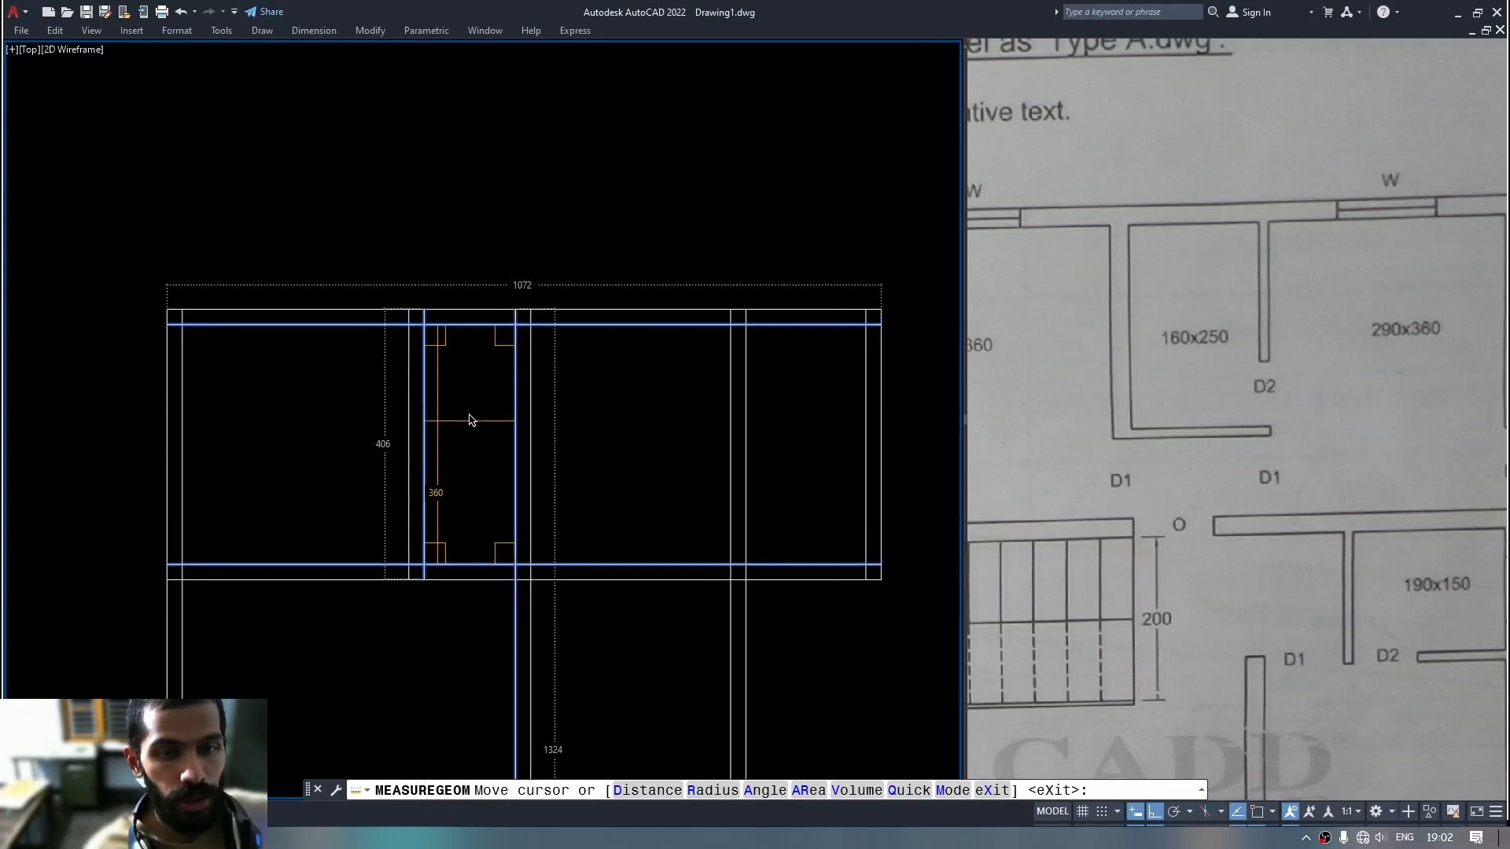
{"action": "key", "text": "Escape"}
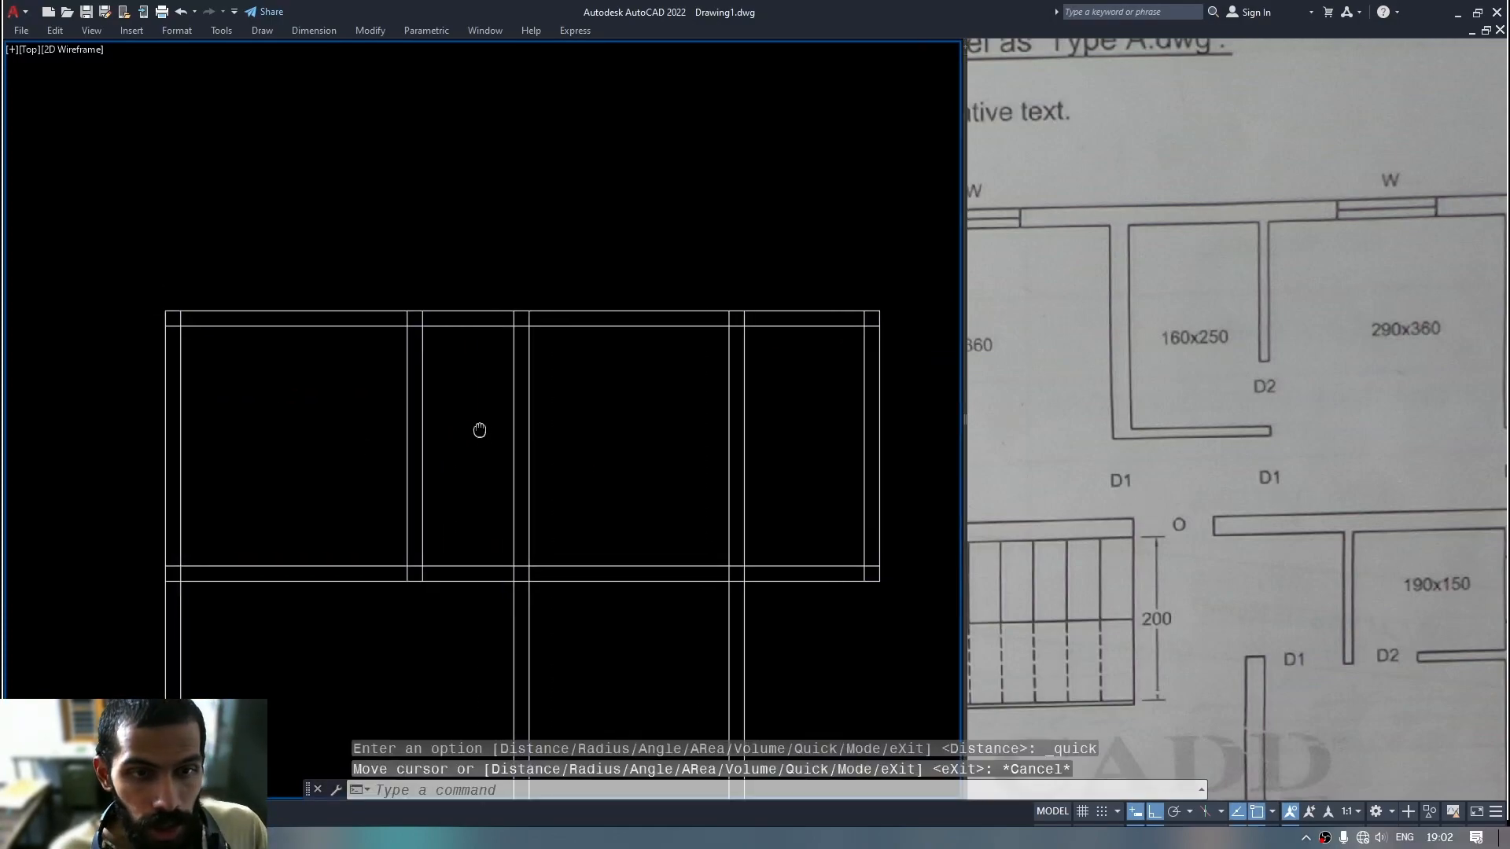
Draw a 160 by 250 rectangle from the narrow room's upper-left inner corner.
{"action": "type", "text": "rec"}
{"action": "key", "text": "Return"}
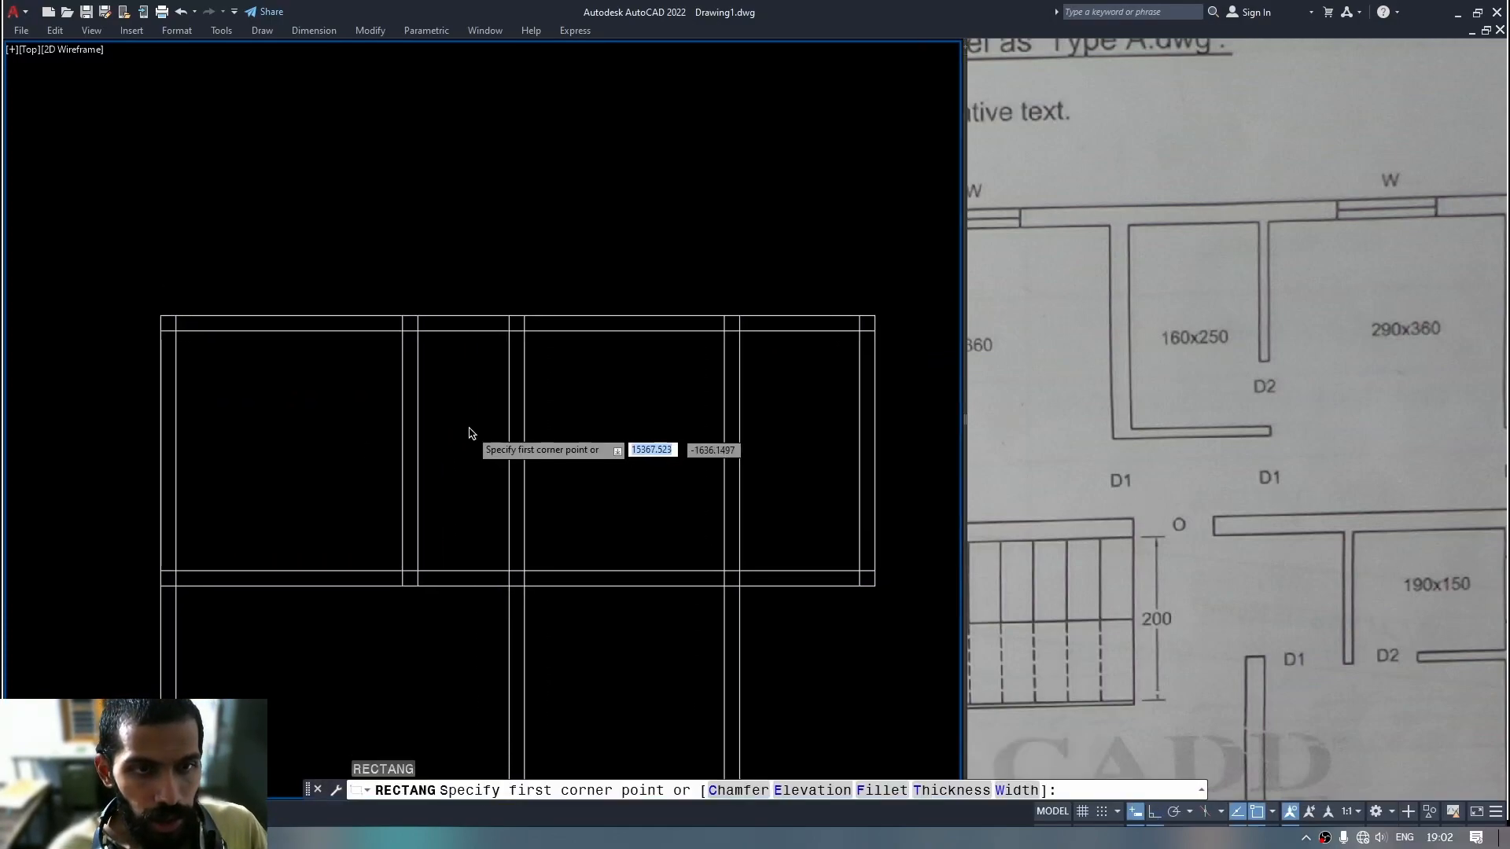
{"action": "left_click", "coordinate": [417, 332]}
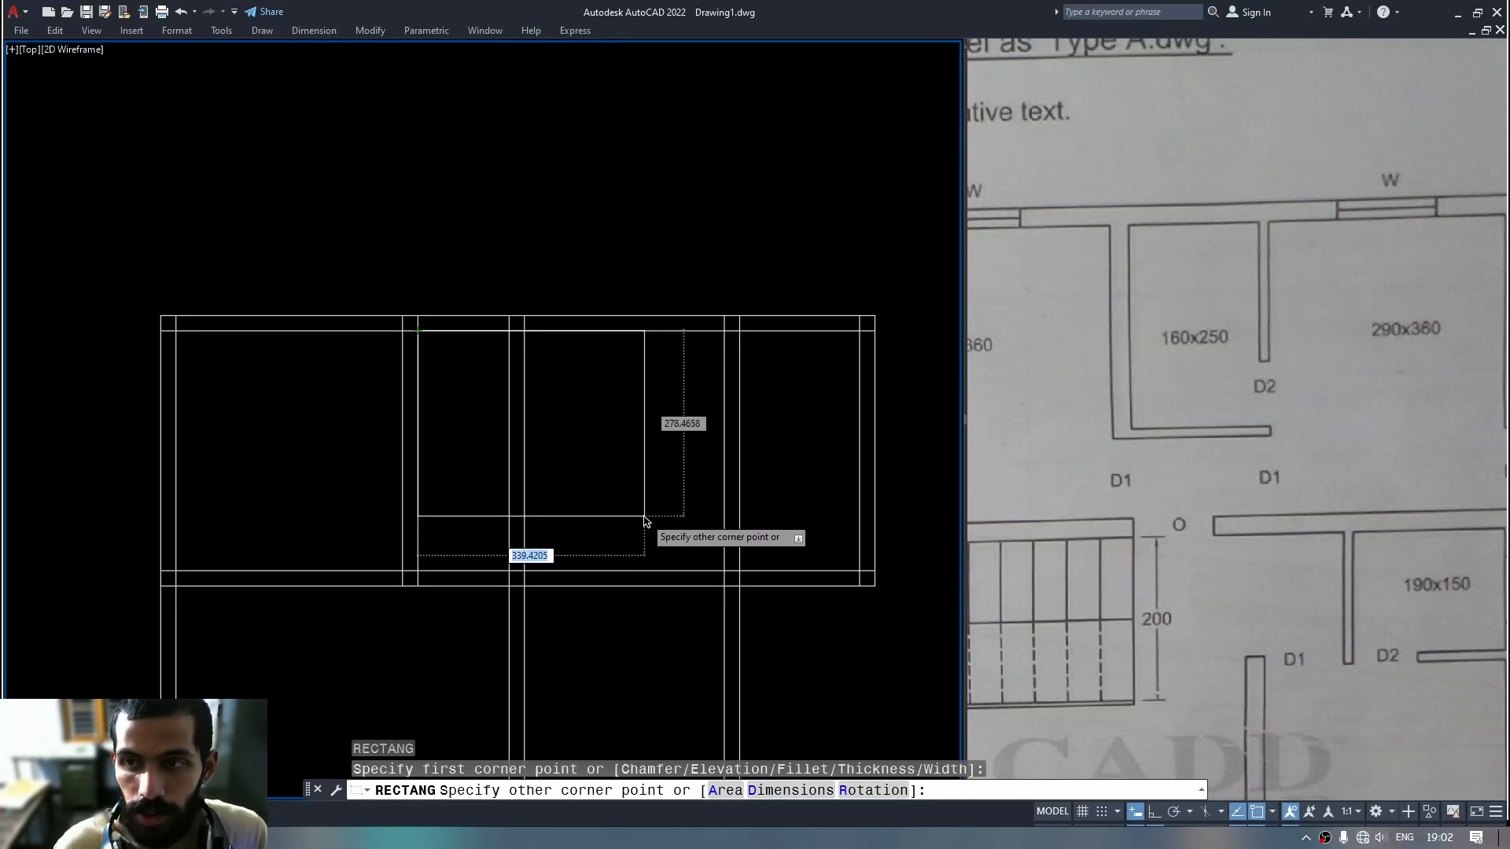
{"action": "key", "text": "Tab"}
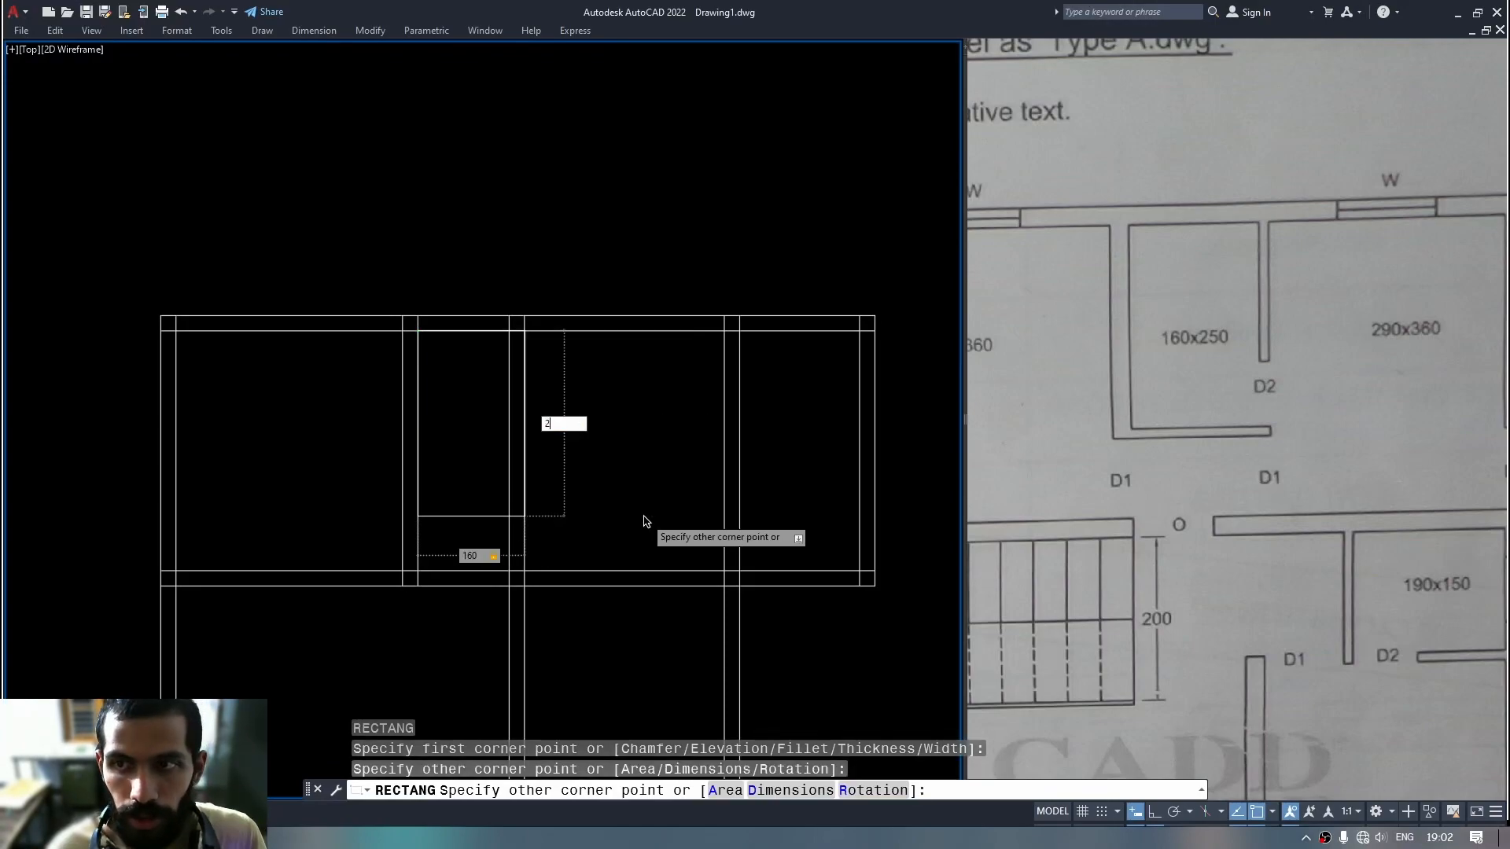
{"action": "key", "text": "Return"}
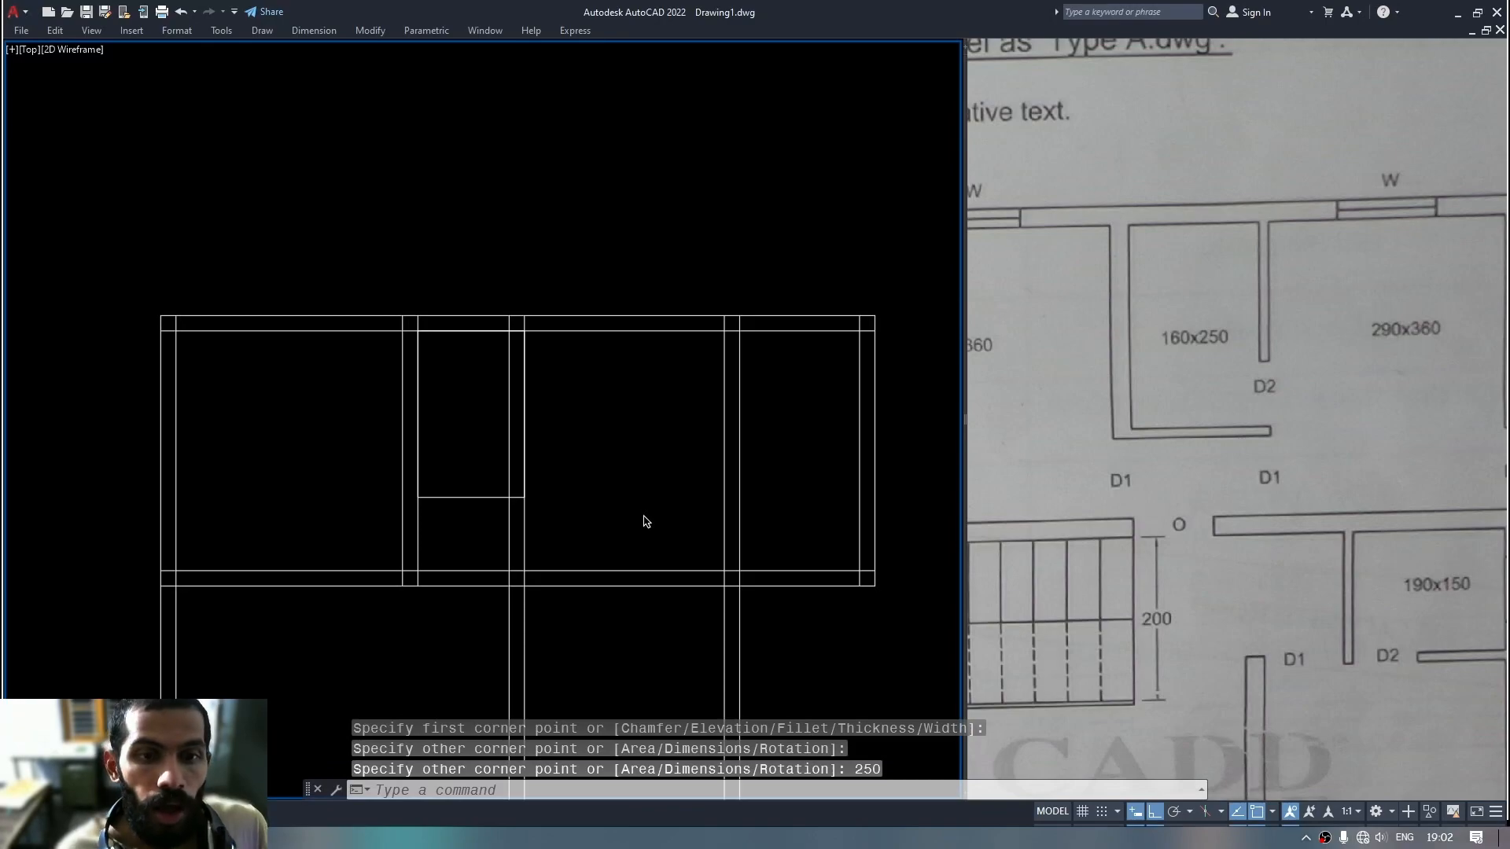
{"action": "left_click", "coordinate": [458, 497]}
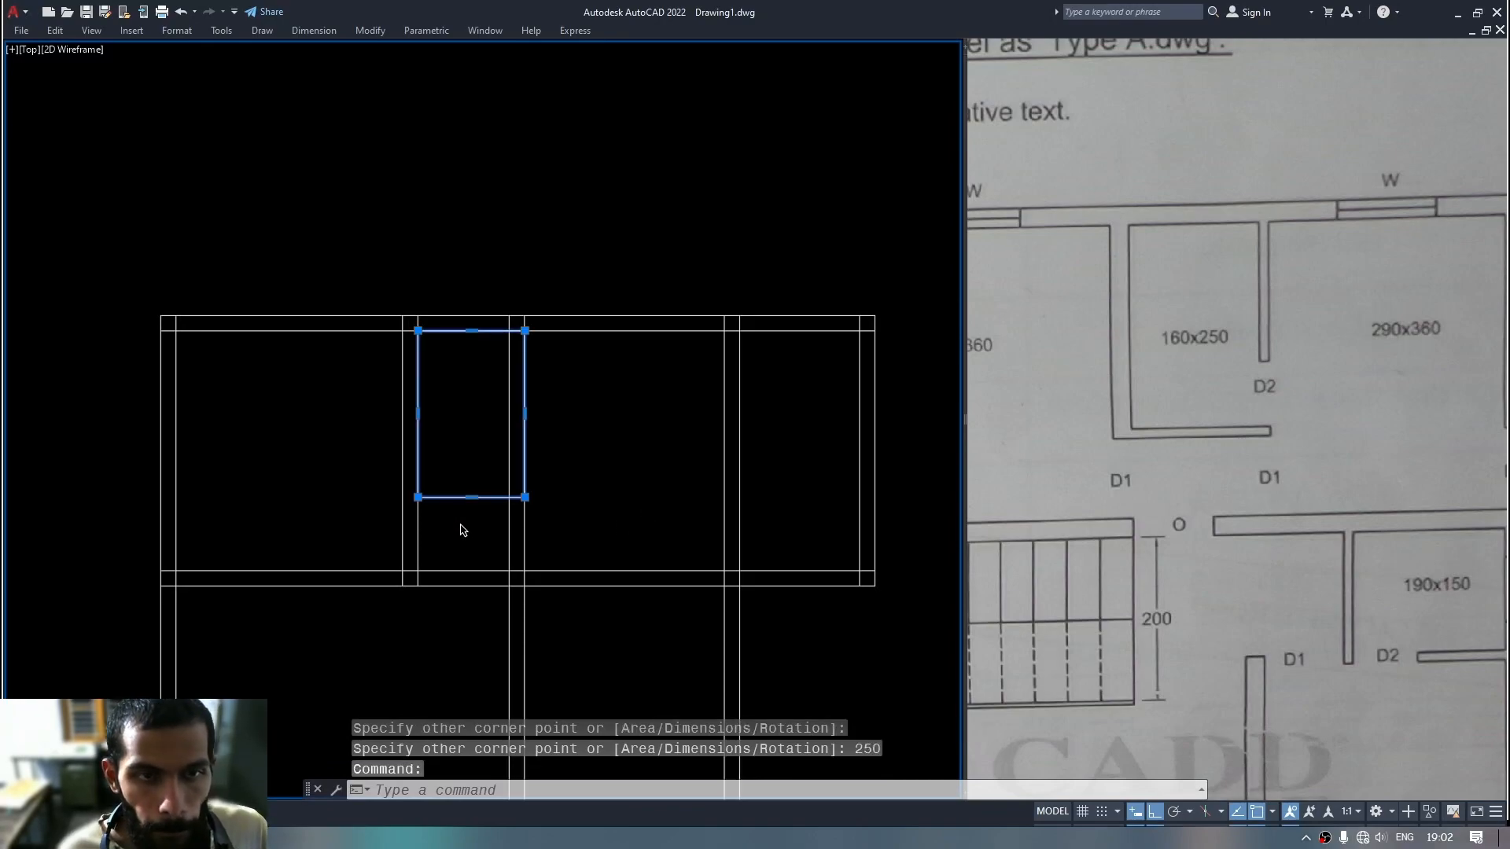
{"action": "key", "text": "Escape"}
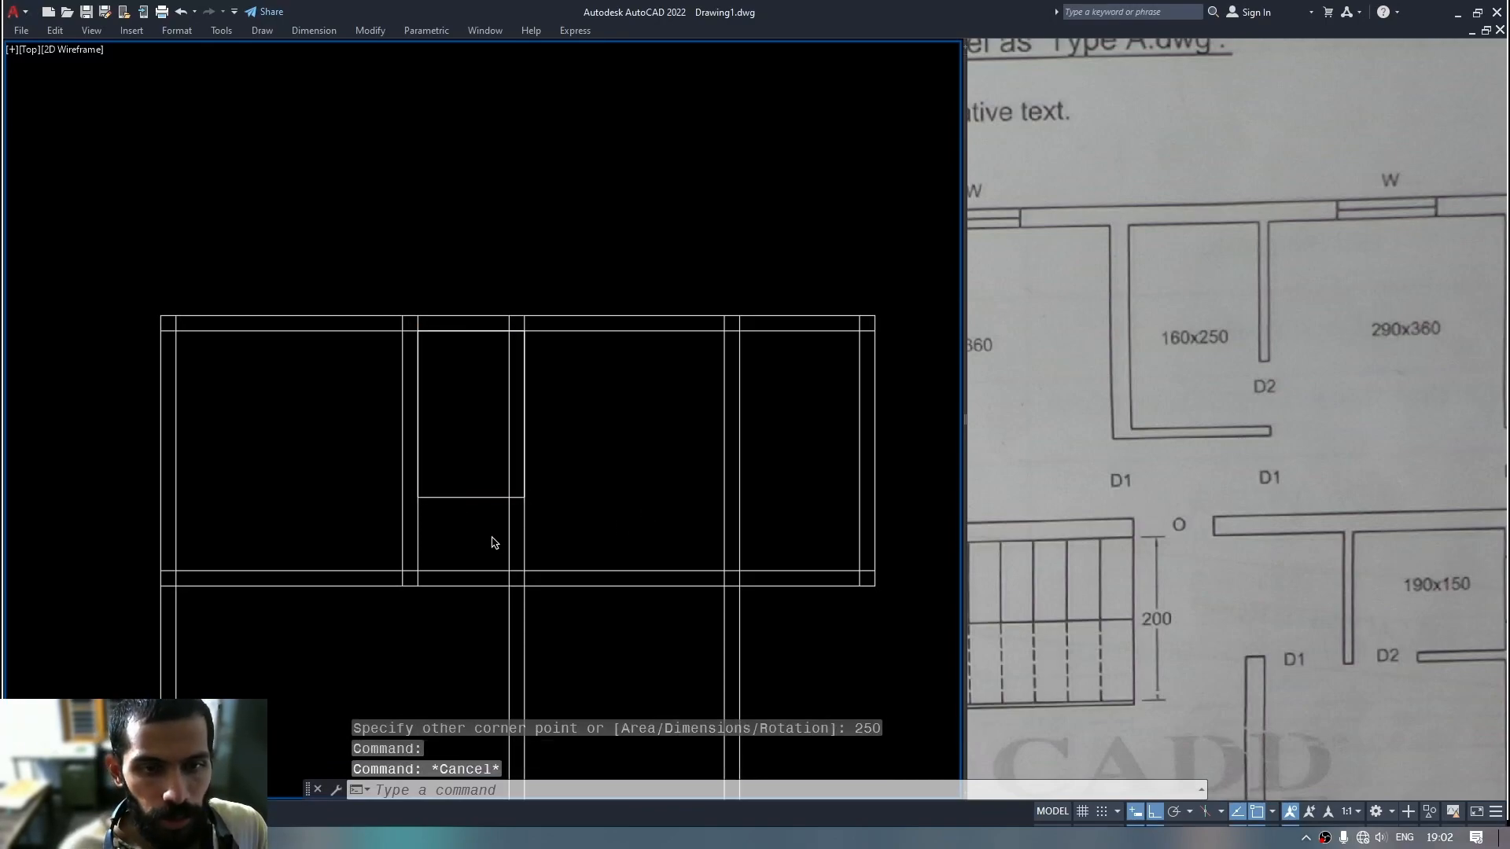
Trim the narrow room's two right wall lines between the rectangle and the horizontal wall below.
{"action": "type", "text": "tr"}
{"action": "key", "text": "Return"}
{"action": "left_click_drag", "start_coordinate": [580, 533], "coordinate": [467, 535]}
{"action": "key", "text": "Escape"}
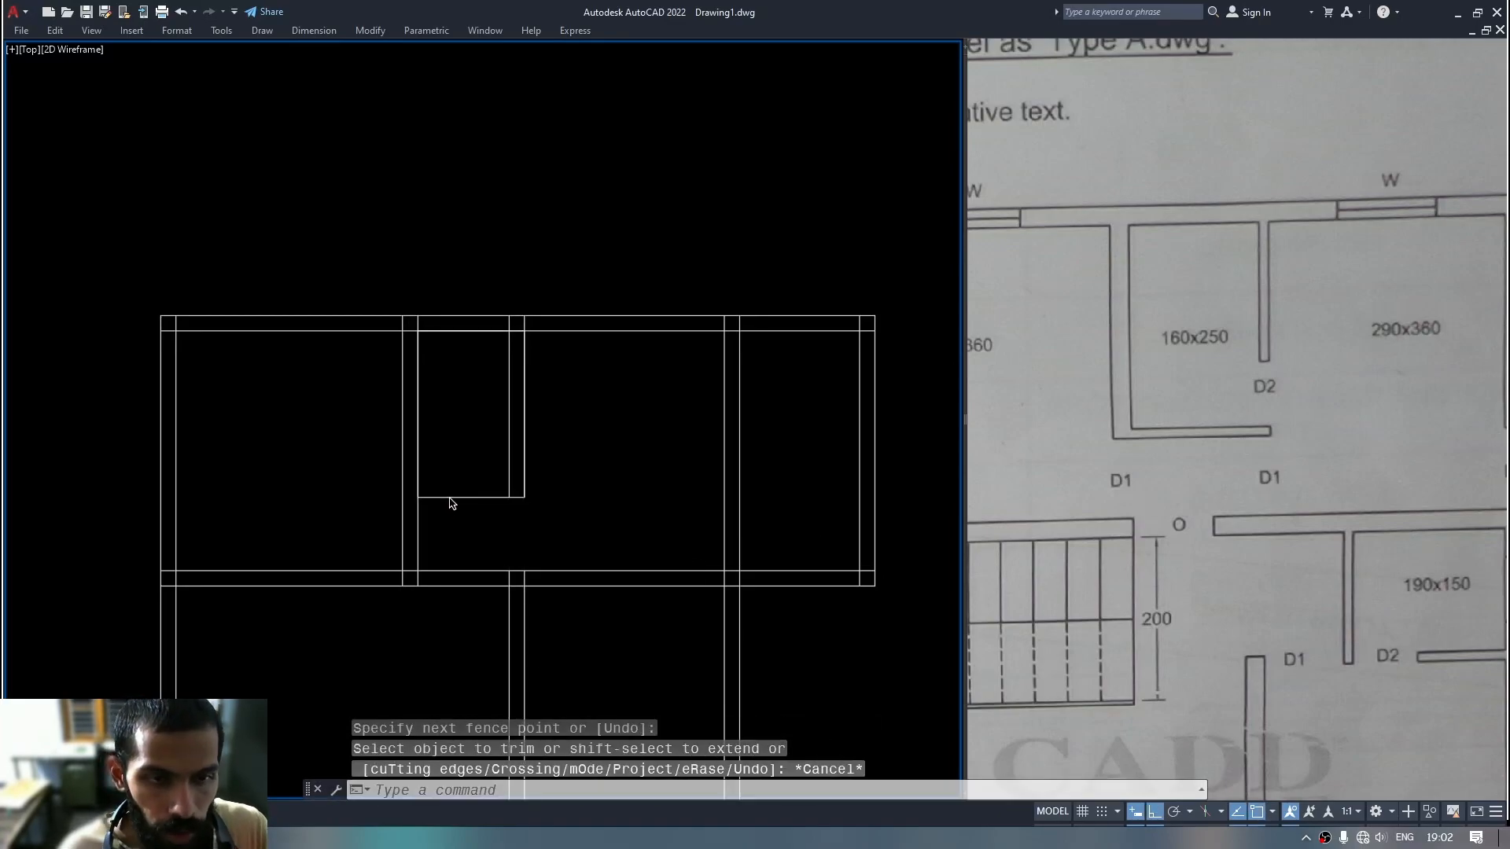
Explode the 160 by 250 rectangle and erase the old vertical wall line running through it.
{"action": "left_click", "coordinate": [450, 498]}
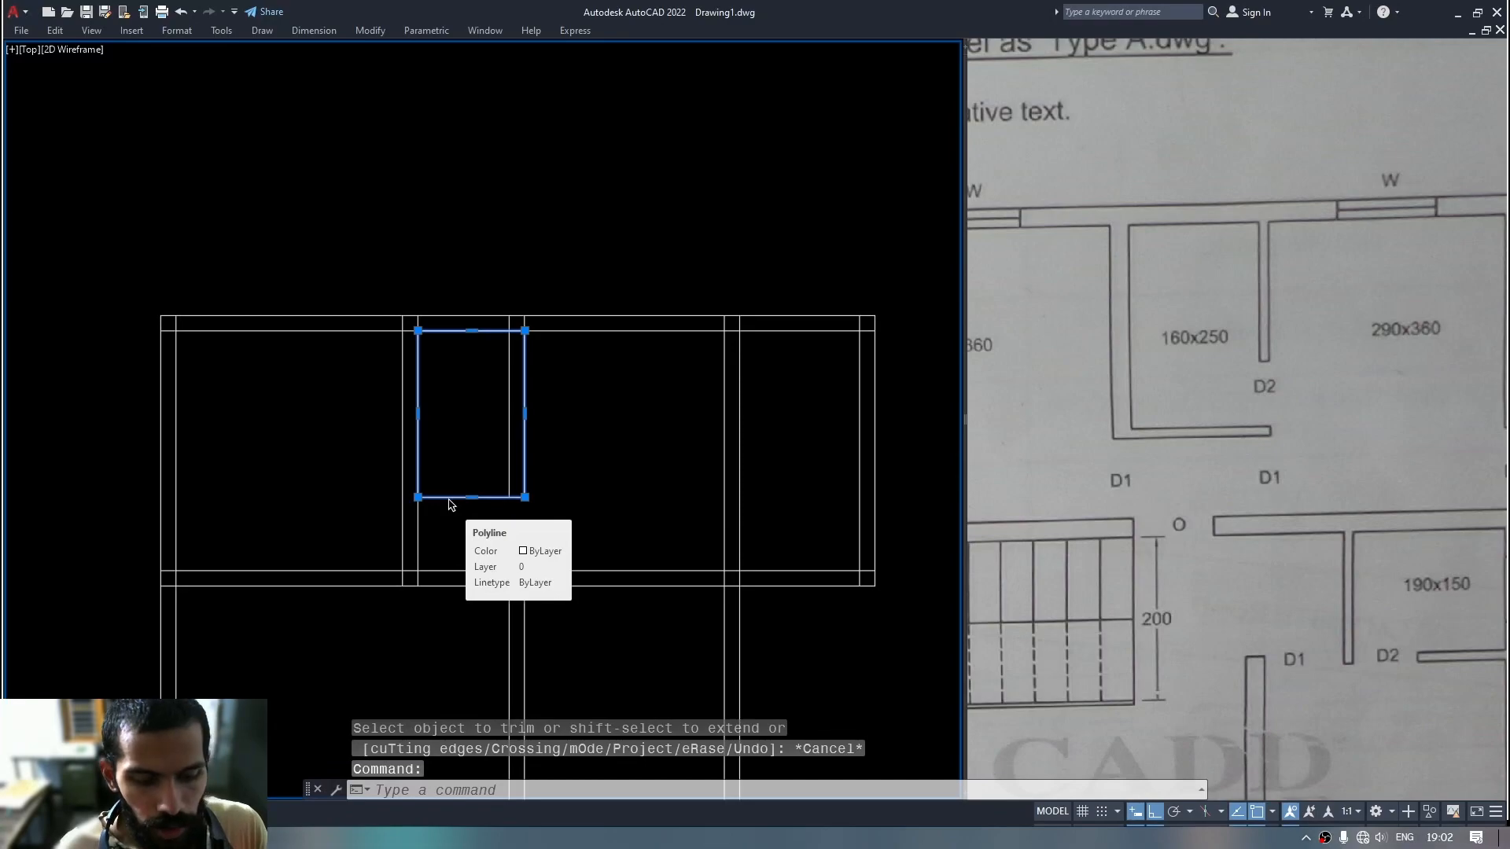
{"action": "key", "text": "Escape"}
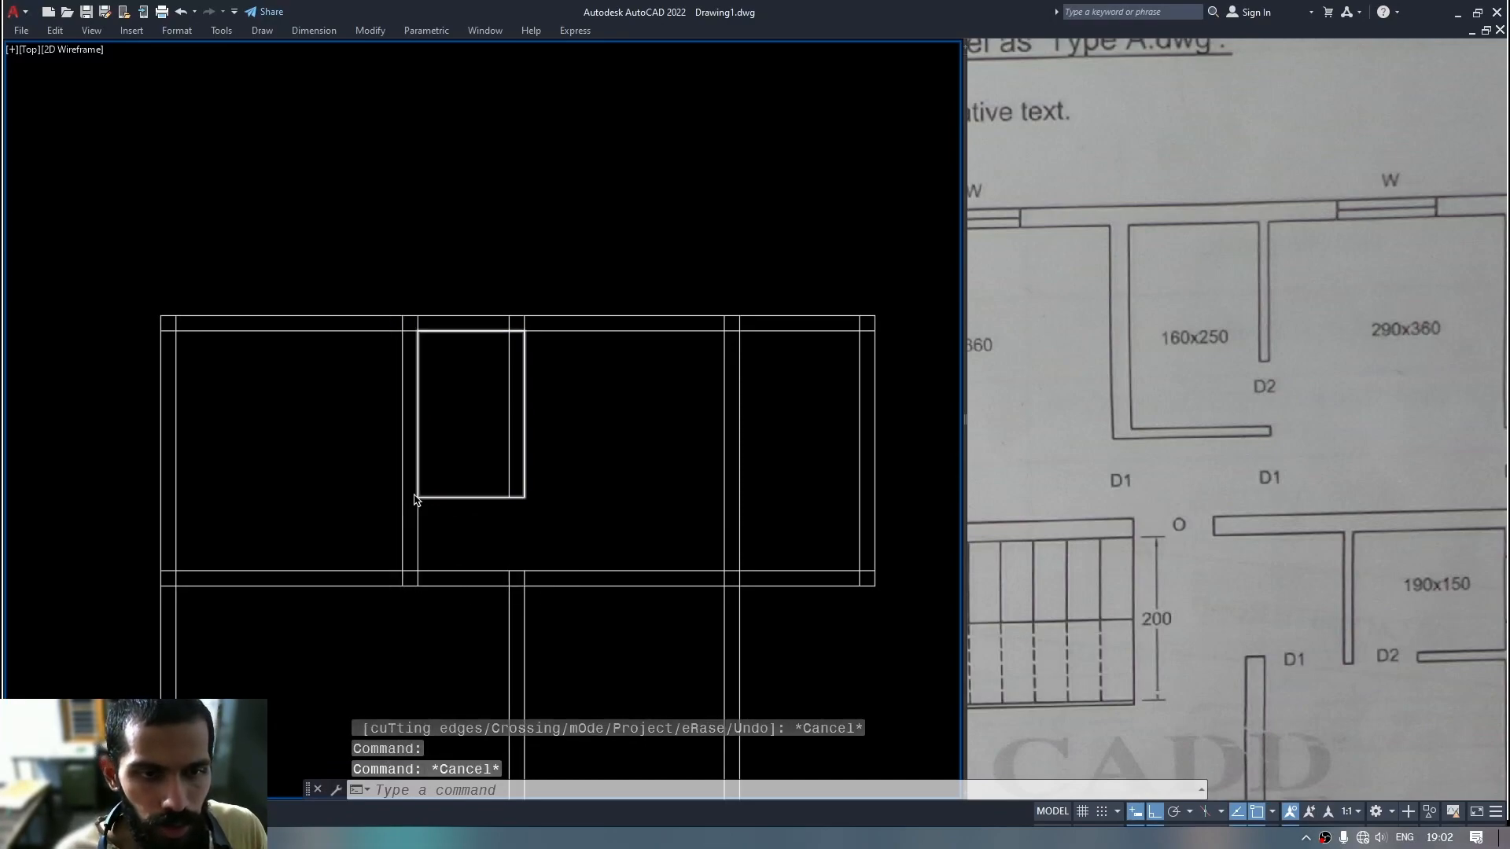
{"action": "left_click", "coordinate": [417, 498]}
{"action": "middle_click_drag", "start_coordinate": [452, 432], "coordinate": [453, 465]}
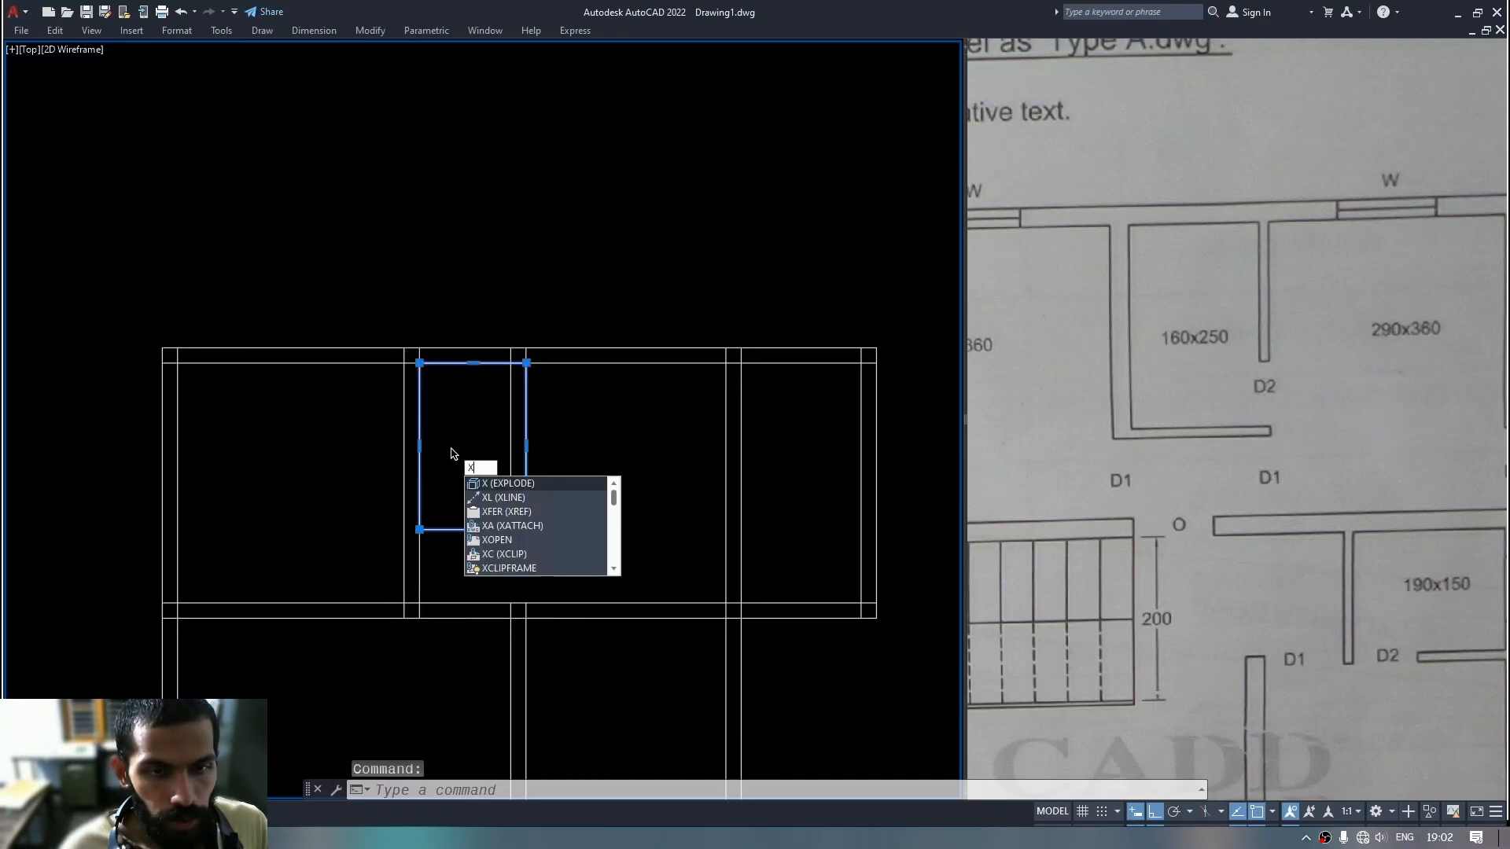
{"action": "key", "text": "Return"}
{"action": "left_click", "coordinate": [512, 470]}
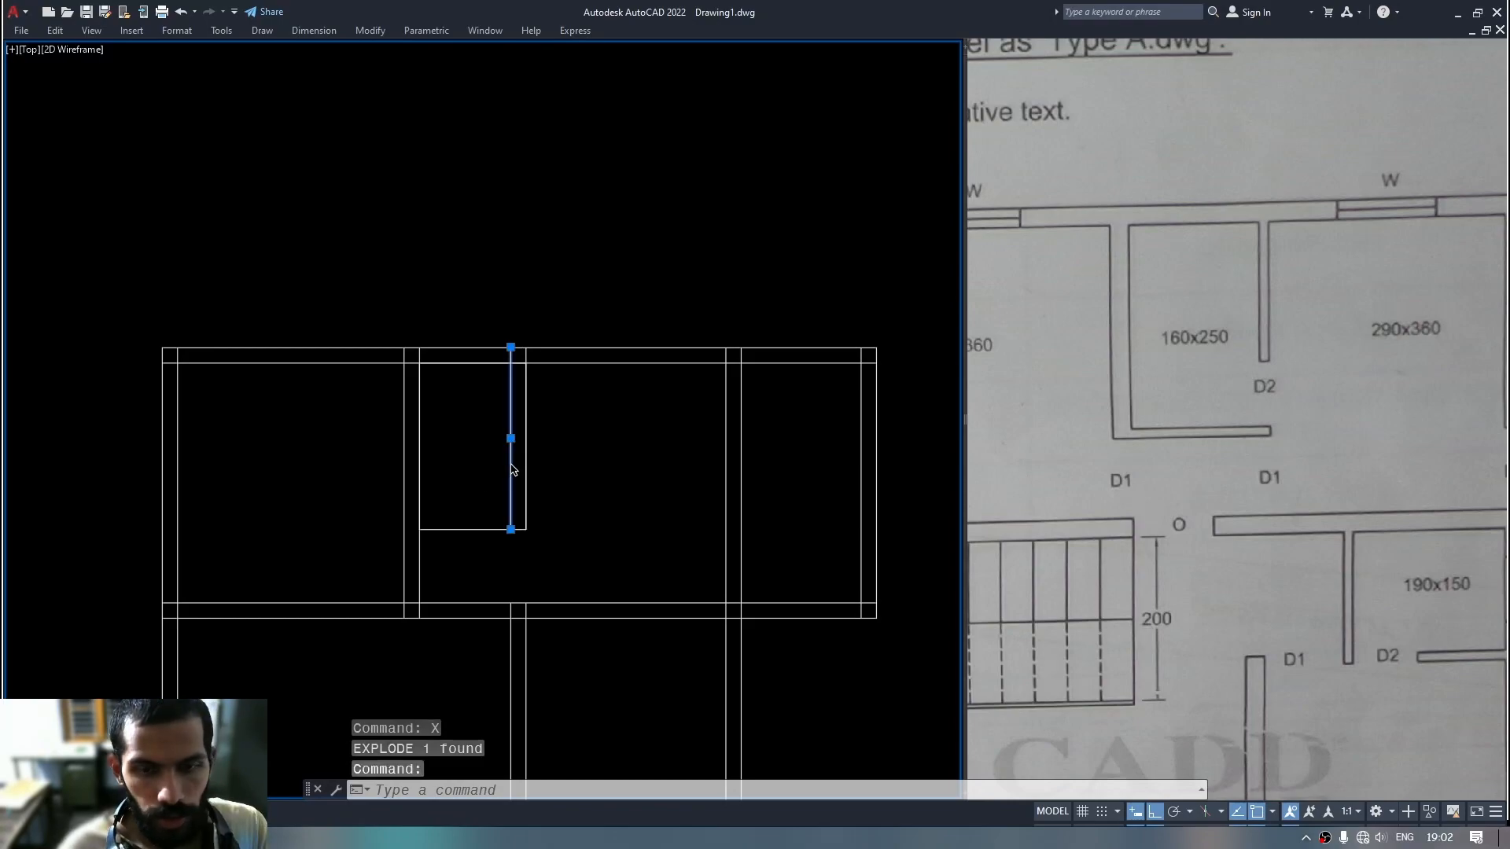
{"action": "key", "text": "Delete"}
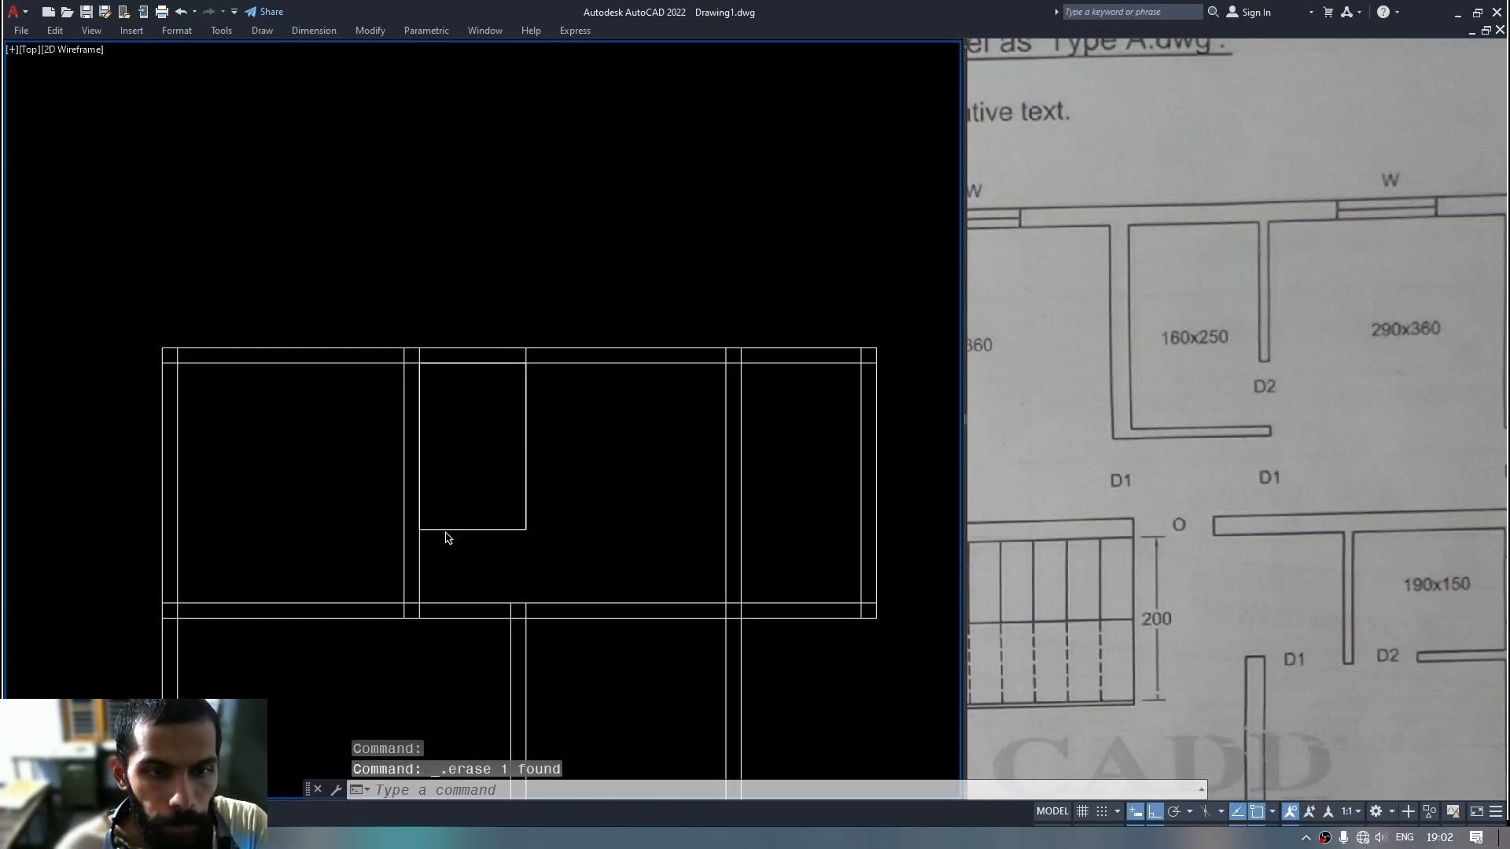
Offset the small room's bottom line downward and its right line outward by 10.
{"action": "type", "text": "o"}
{"action": "key", "text": "Return"}
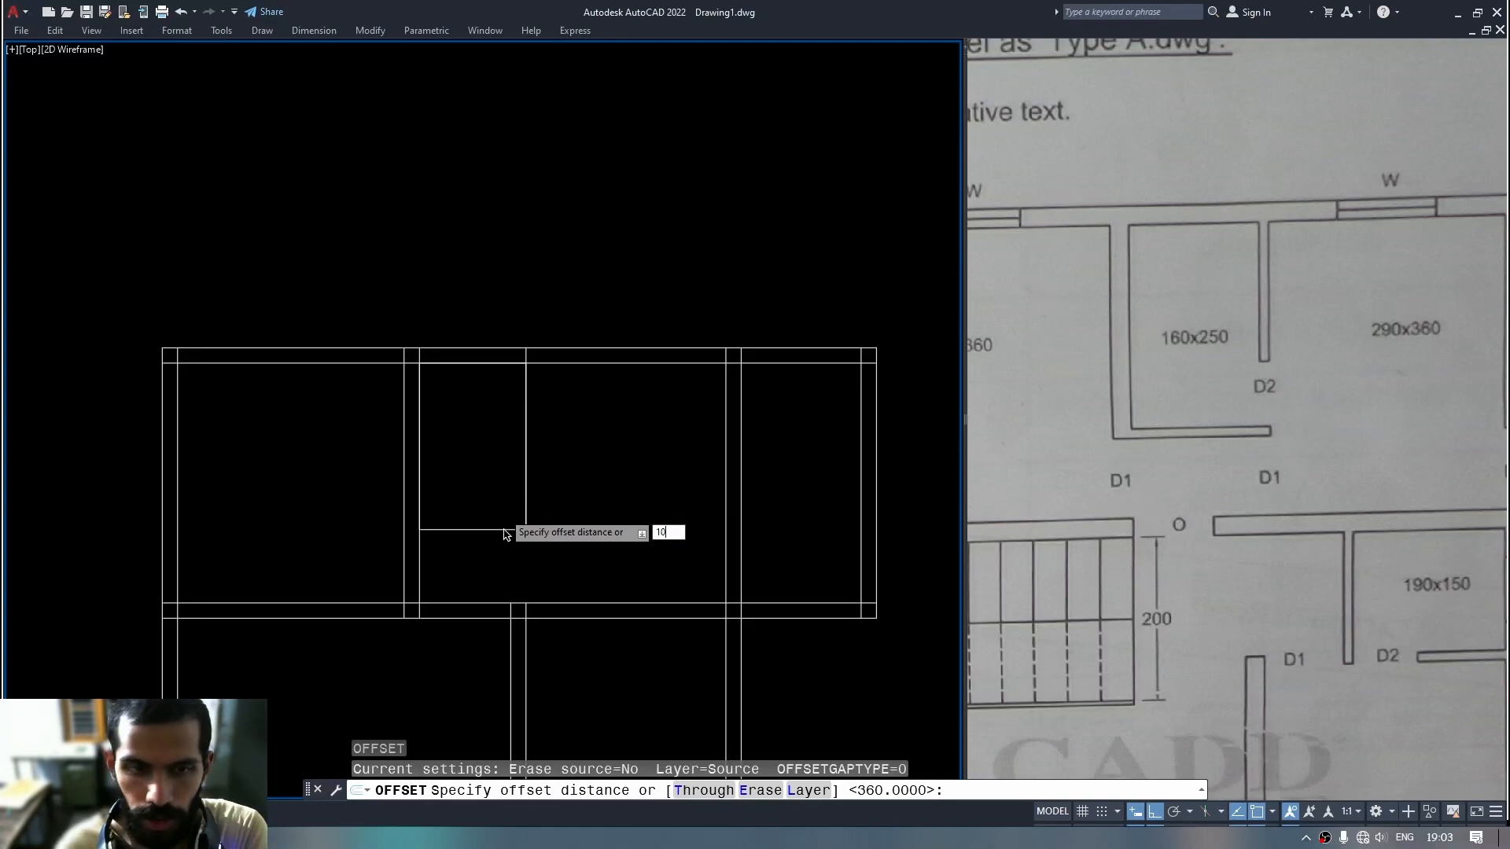
{"action": "type", "text": "10"}
{"action": "key", "text": "Return"}
{"action": "left_click", "coordinate": [482, 529]}
{"action": "left_click", "coordinate": [496, 578]}
{"action": "left_click", "coordinate": [525, 488]}
{"action": "left_click", "coordinate": [585, 492]}
{"action": "key", "text": "Escape"}
{"action": "middle_click_drag", "start_coordinate": [562, 523], "coordinate": [547, 541]}
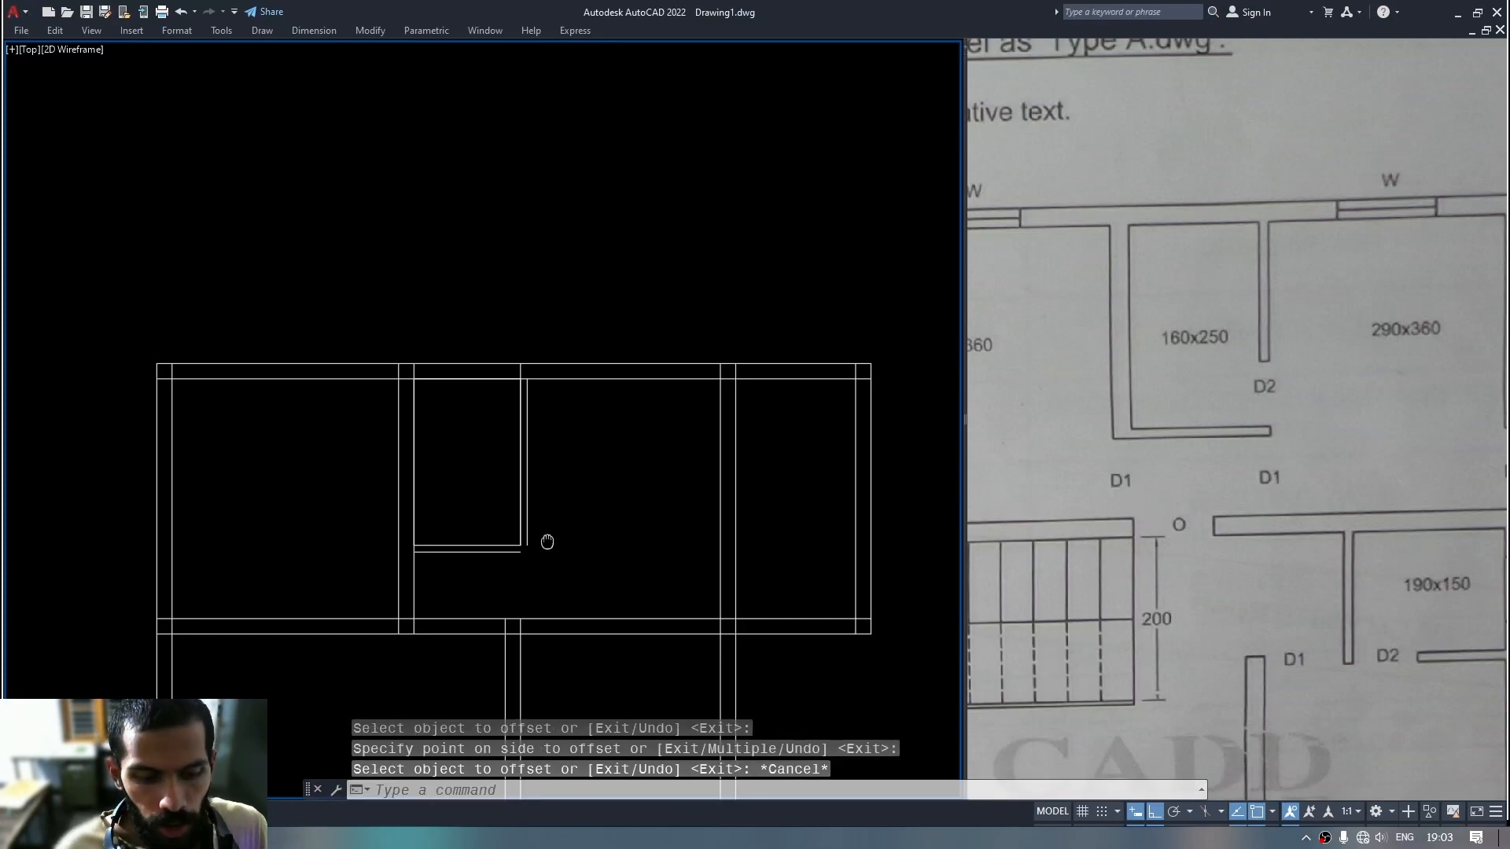
Fillet the two offset partition lines into a sharp lower-right corner with radius 0.
{"action": "scroll", "coordinate": [547, 541], "scroll_direction": "up", "scroll_amount": 4}
{"action": "type", "text": "f"}
{"action": "key", "text": "Return"}
{"action": "left_click", "coordinate": [480, 573]}
{"action": "left_click", "coordinate": [500, 554]}
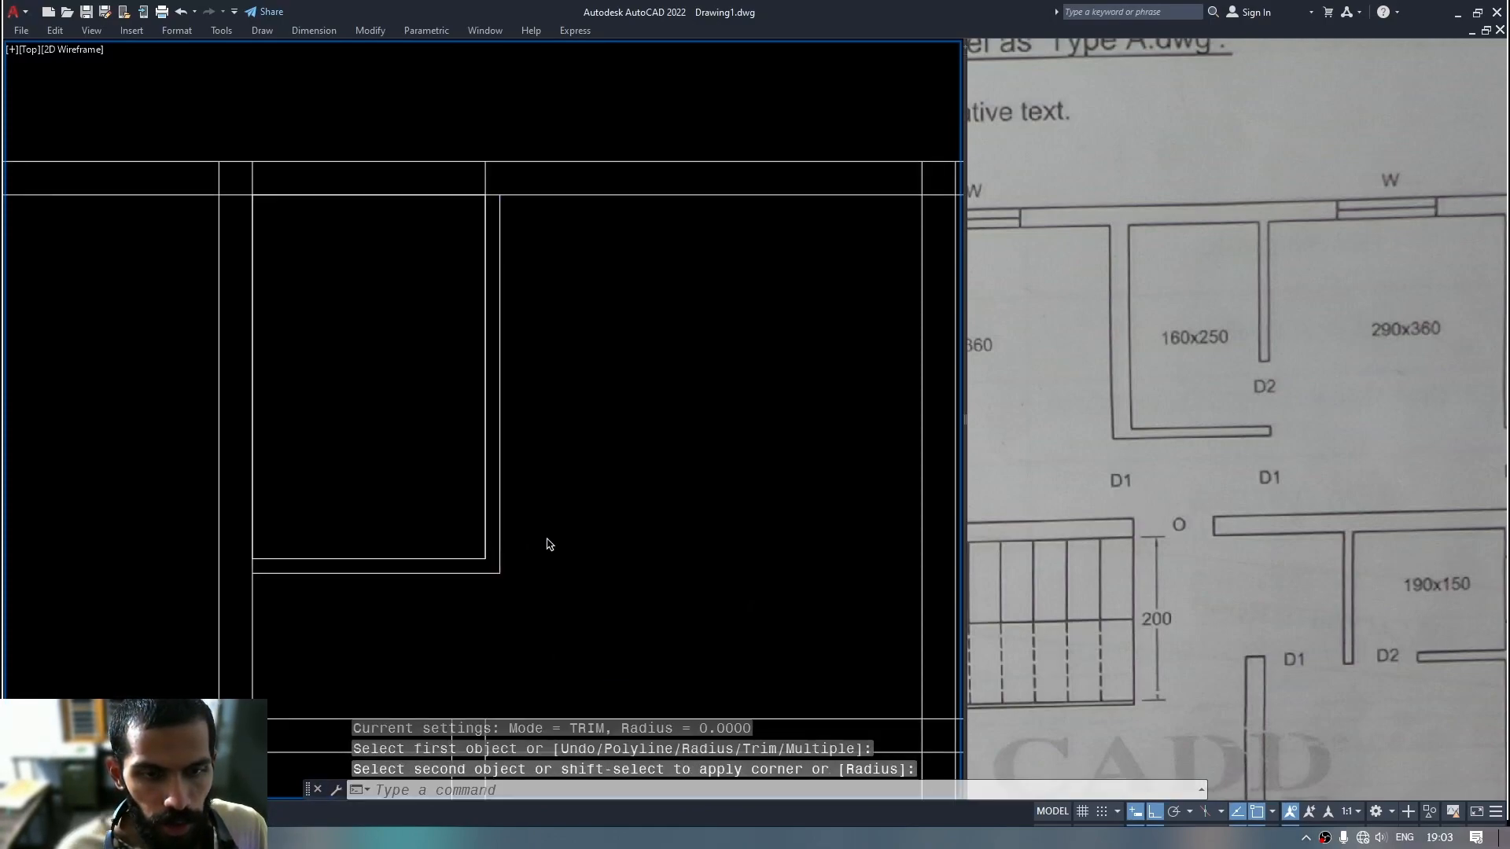
{"action": "scroll", "coordinate": [603, 532], "scroll_direction": "down", "scroll_amount": 3}
{"action": "key", "text": "Escape"}
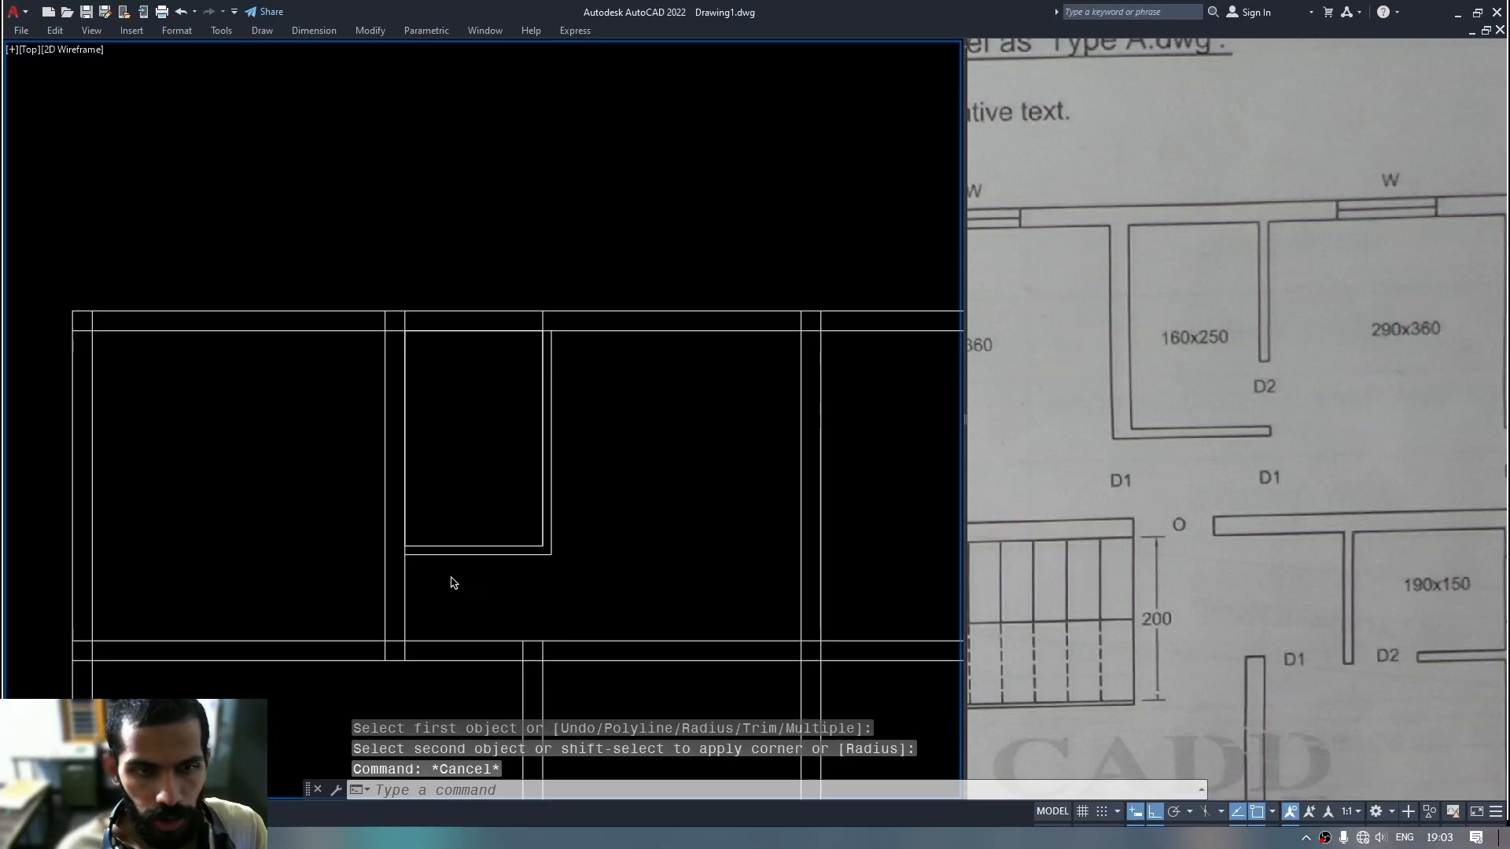
Fillet the outer bottom partition line with the left wall's outer line to form a sharp lower-left corner.
{"action": "scroll", "coordinate": [425, 551], "scroll_direction": "up", "scroll_amount": 1}
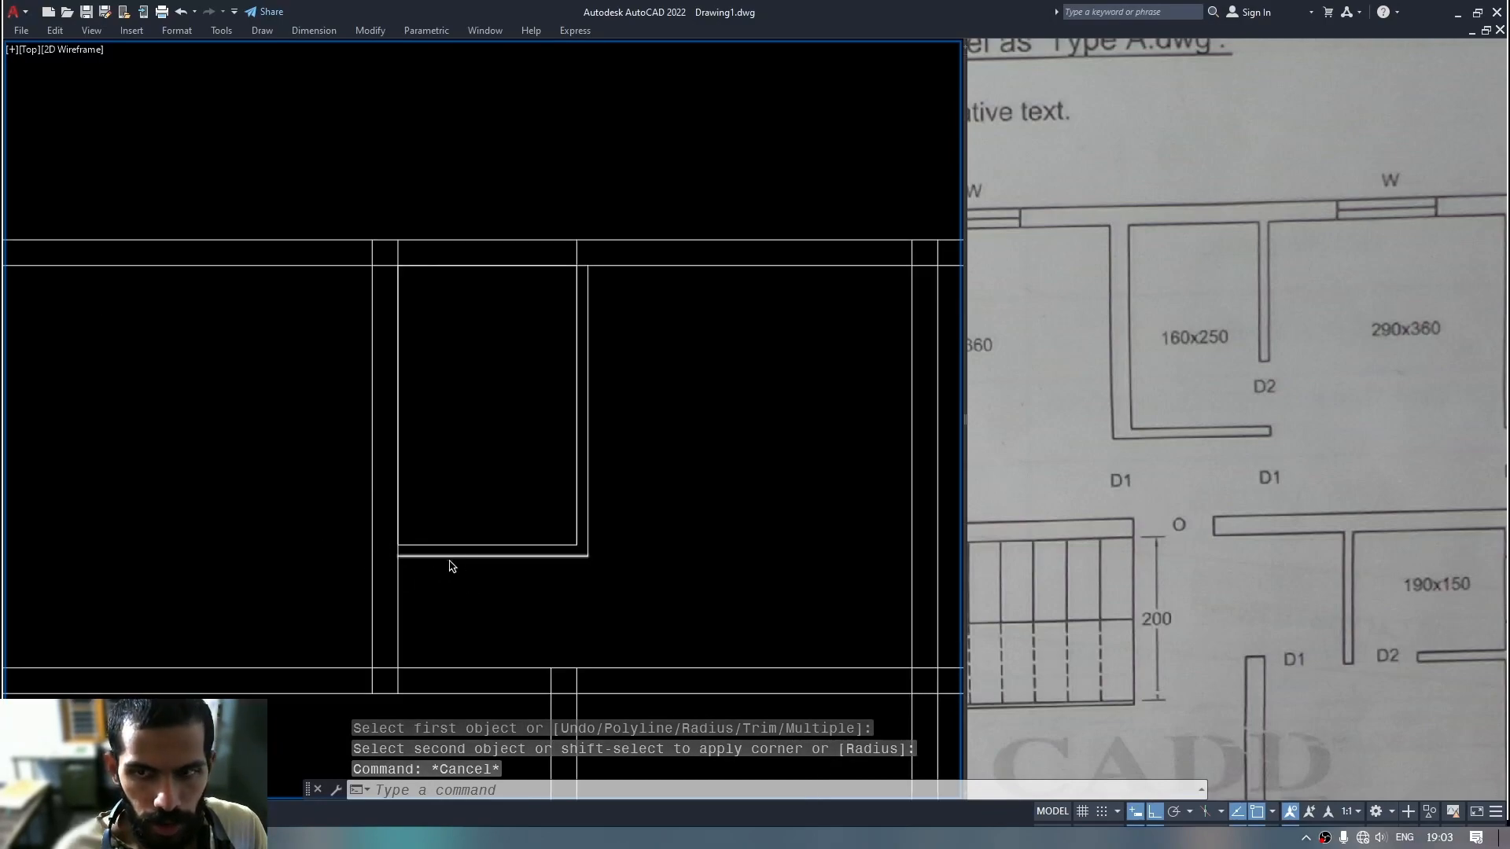
{"action": "middle_click_drag", "start_coordinate": [501, 571], "coordinate": [478, 576]}
{"action": "type", "text": "f"}
{"action": "key", "text": "Return"}
{"action": "left_click", "coordinate": [409, 562]}
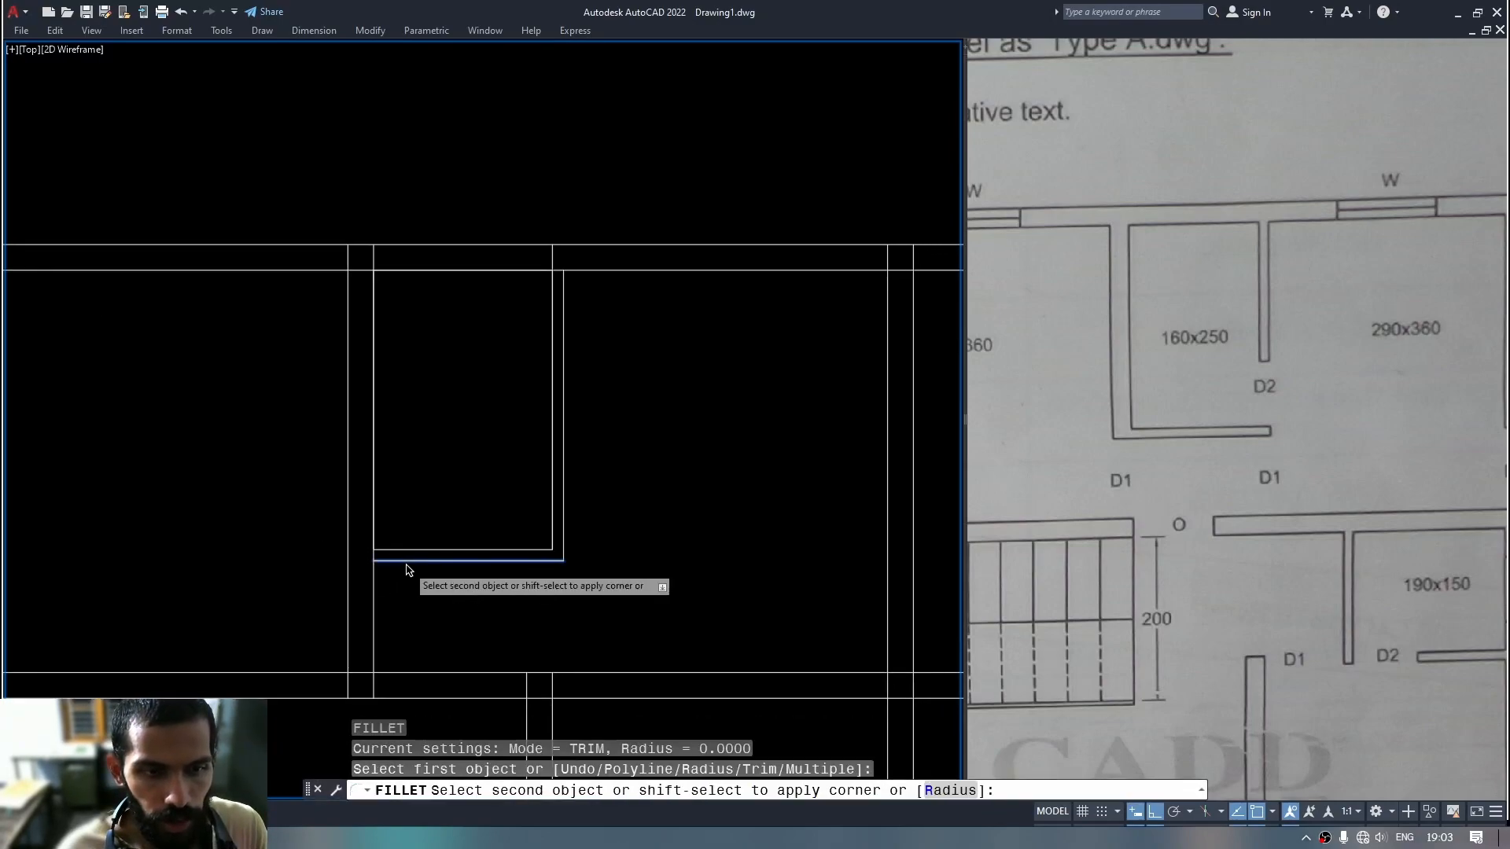
{"action": "left_click", "coordinate": [348, 515]}
{"action": "key", "text": "Escape"}
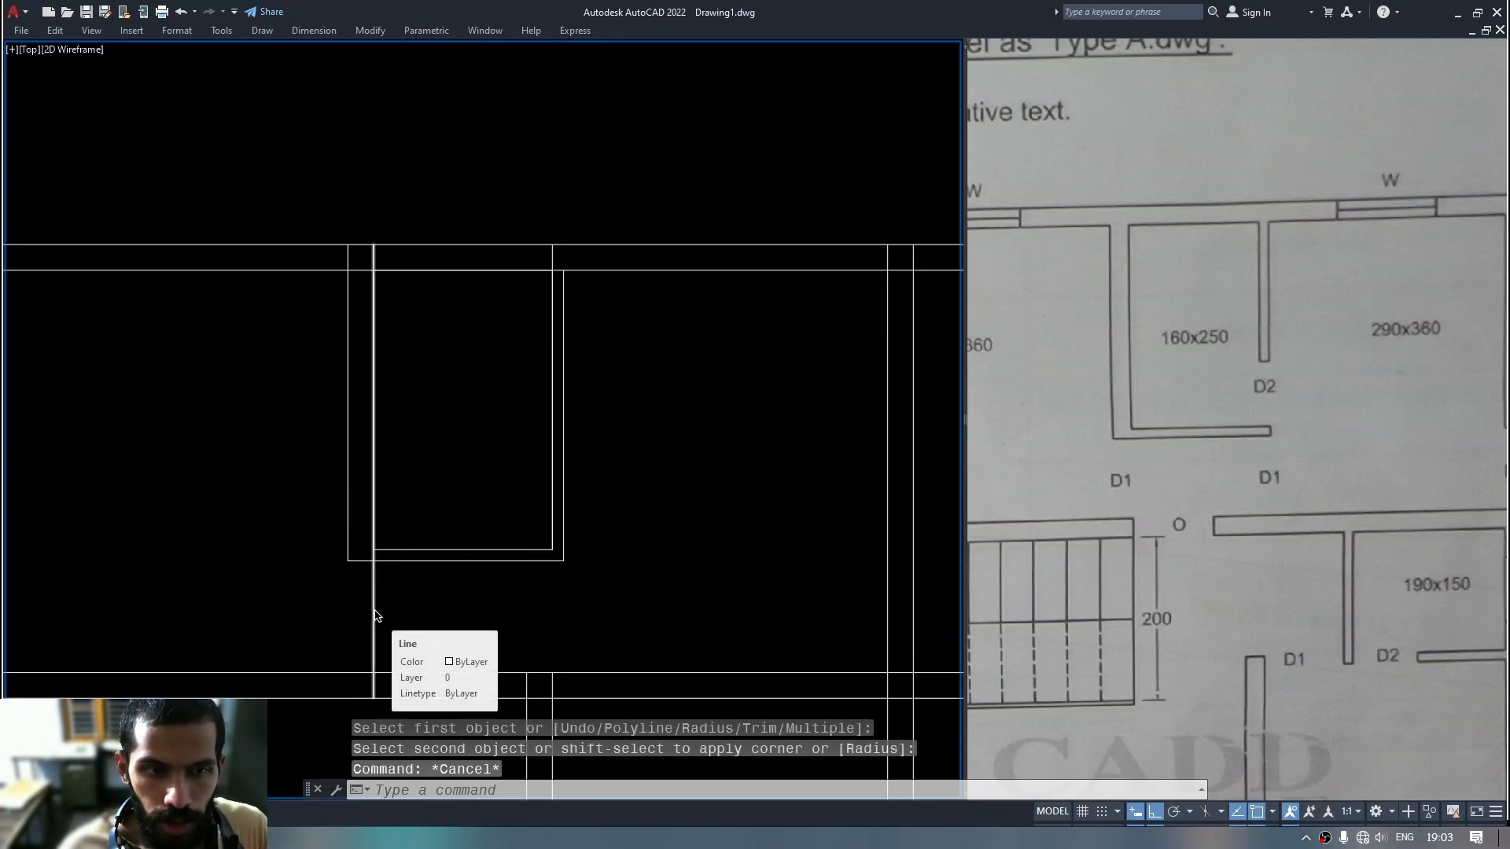
Trim the left wall's inner line where it crosses the small room's bottom partition.
{"action": "scroll", "coordinate": [375, 566], "scroll_direction": "up", "scroll_amount": 2}
{"action": "type", "text": "tr"}
{"action": "key", "text": "space"}
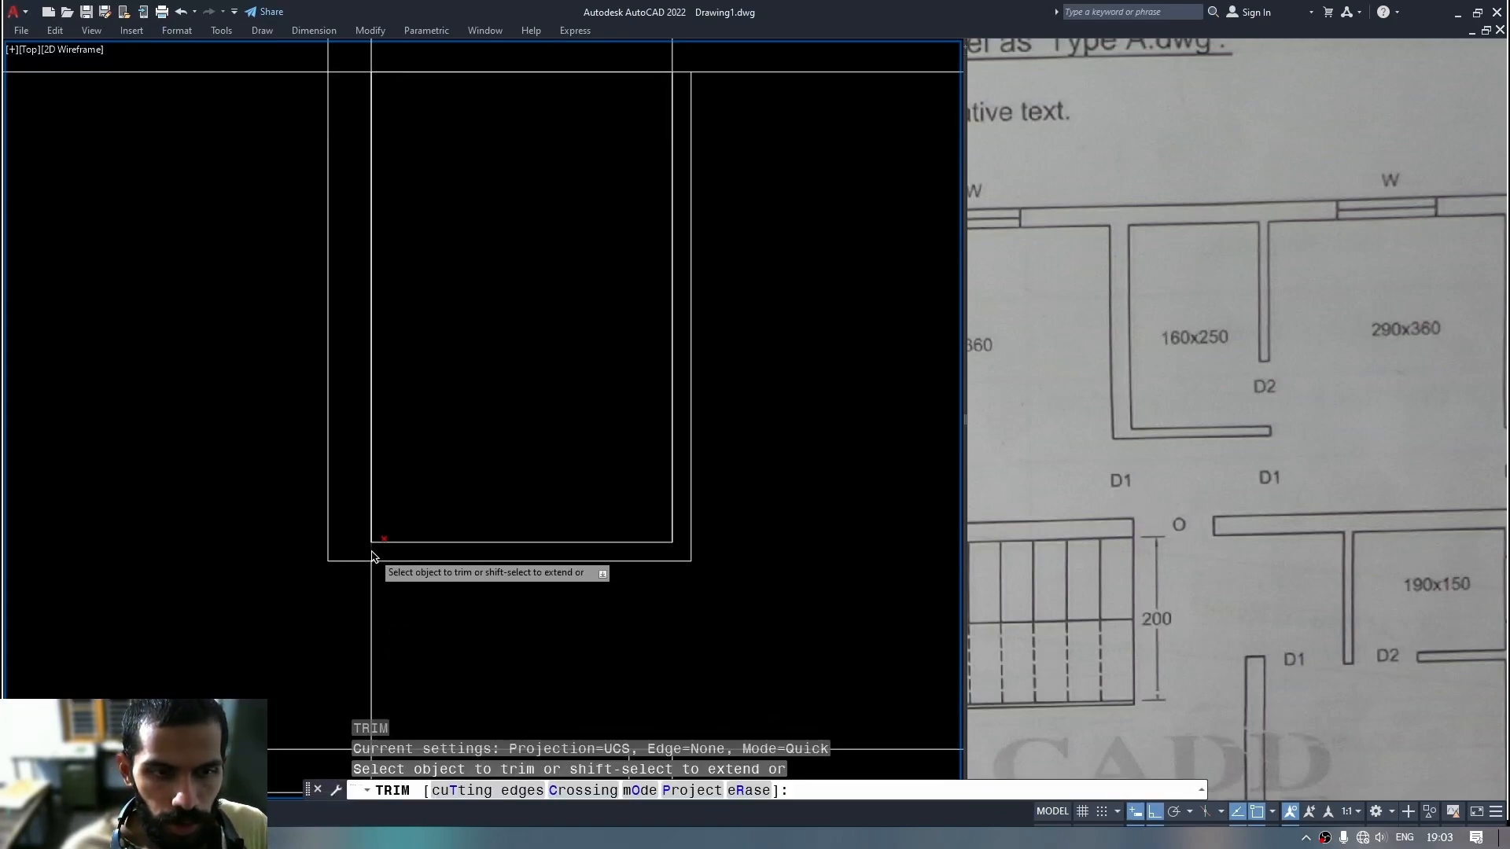
{"action": "key", "text": "Escape"}
{"action": "scroll", "coordinate": [426, 620], "scroll_direction": "down", "scroll_amount": 4}
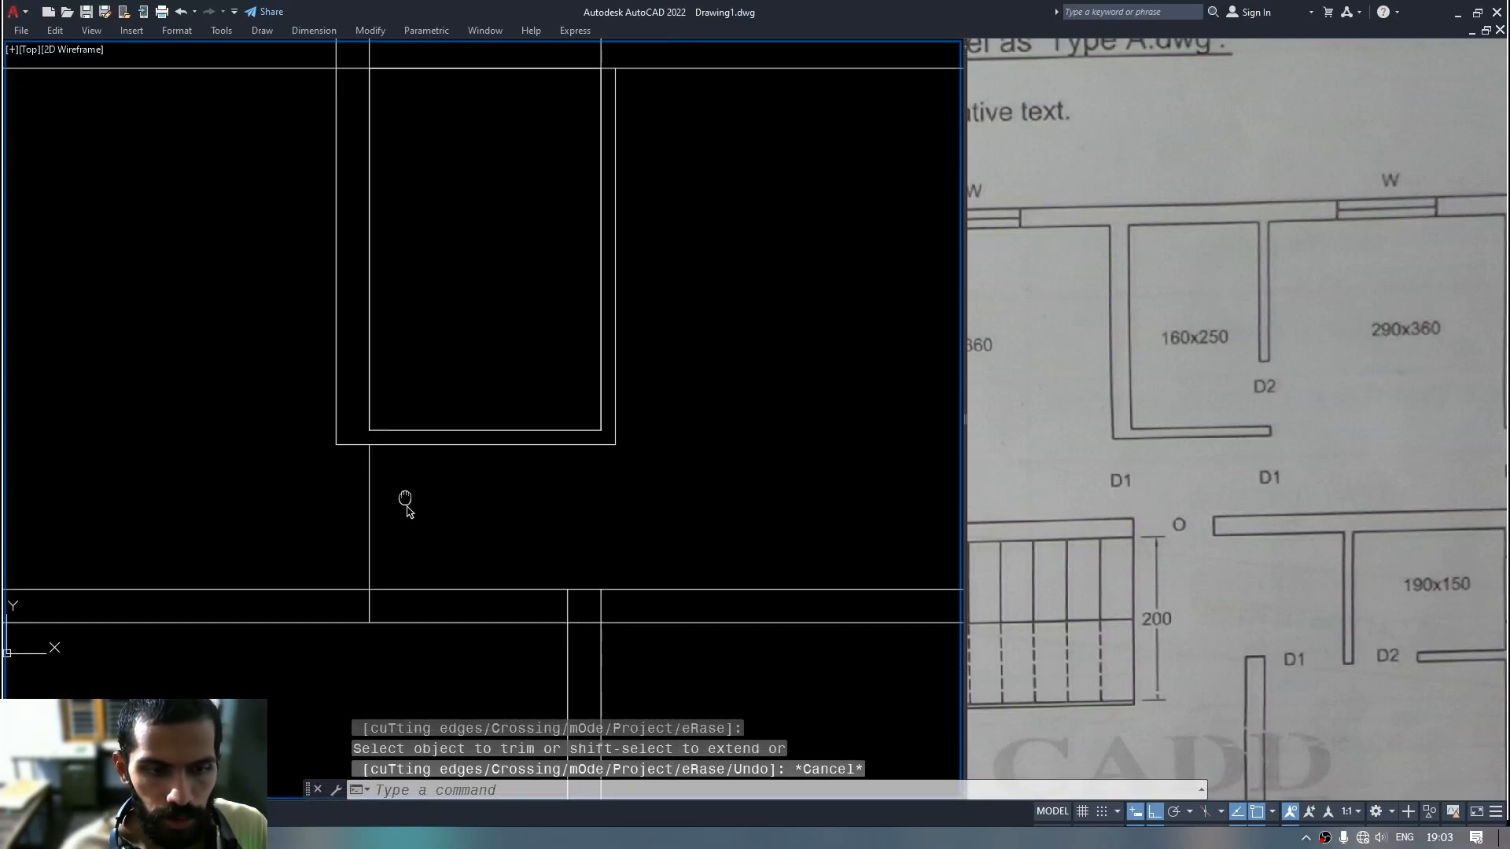
Trim the left wall's inner line between the small room's bottom partition and the horizontal wall below.
{"action": "type", "text": "tr"}
{"action": "key", "text": "space"}
{"action": "left_click_drag", "start_coordinate": [414, 505], "coordinate": [320, 532]}
{"action": "key", "text": "Escape"}
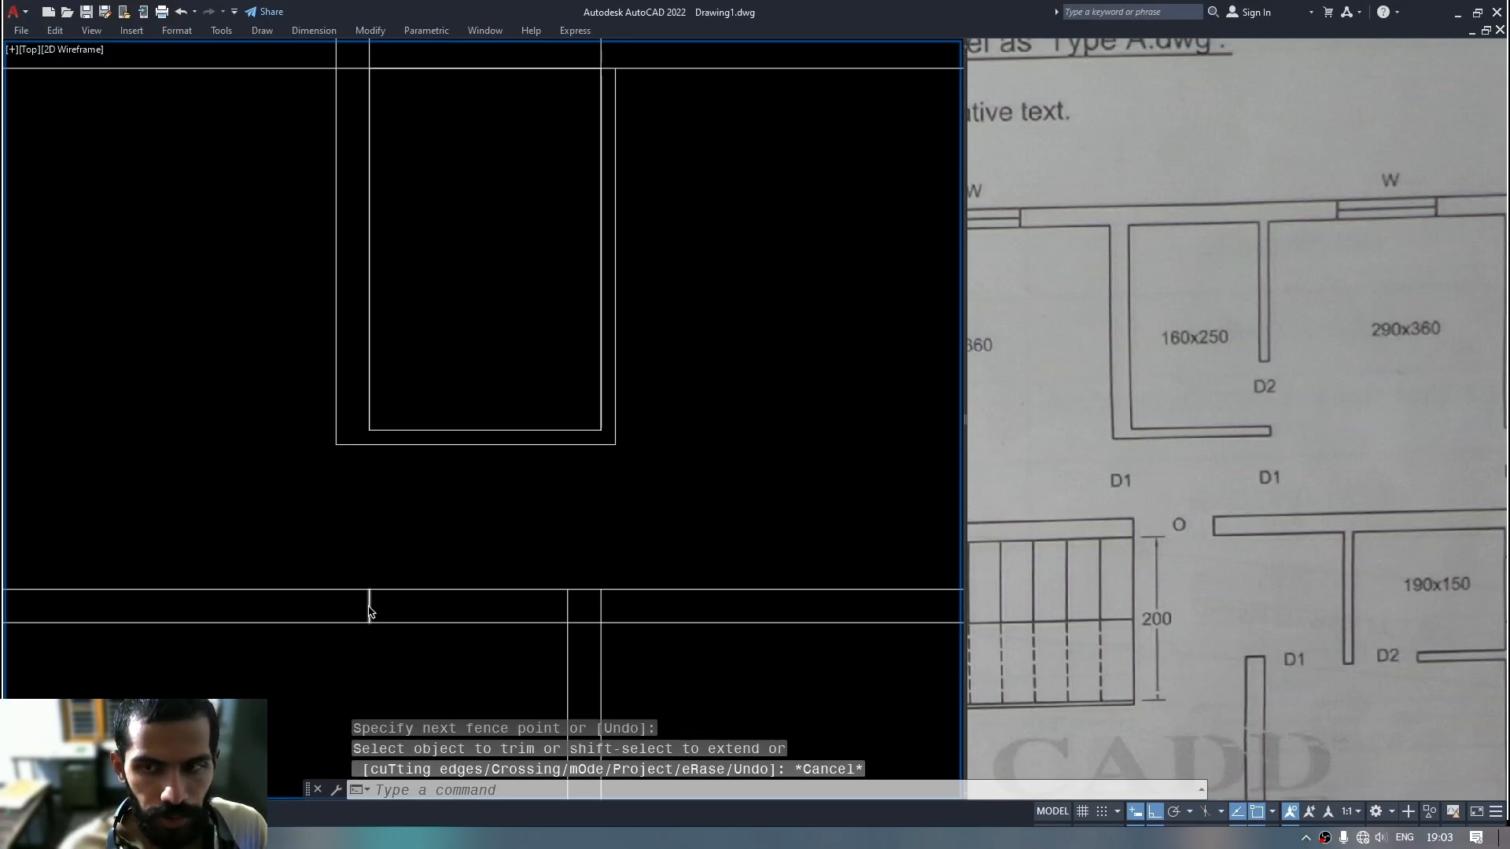
{"action": "mouse_move", "coordinate": [469, 485]}
{"action": "middle_mouse_down"}
{"action": "mouse_move", "coordinate": [471, 530]}
{"action": "mouse_move", "coordinate": [532, 545]}
{"action": "middle_mouse_up"}
{"action": "key", "text": "Escape"}
{"action": "middle_click_drag", "start_coordinate": [657, 479], "coordinate": [657, 516]}
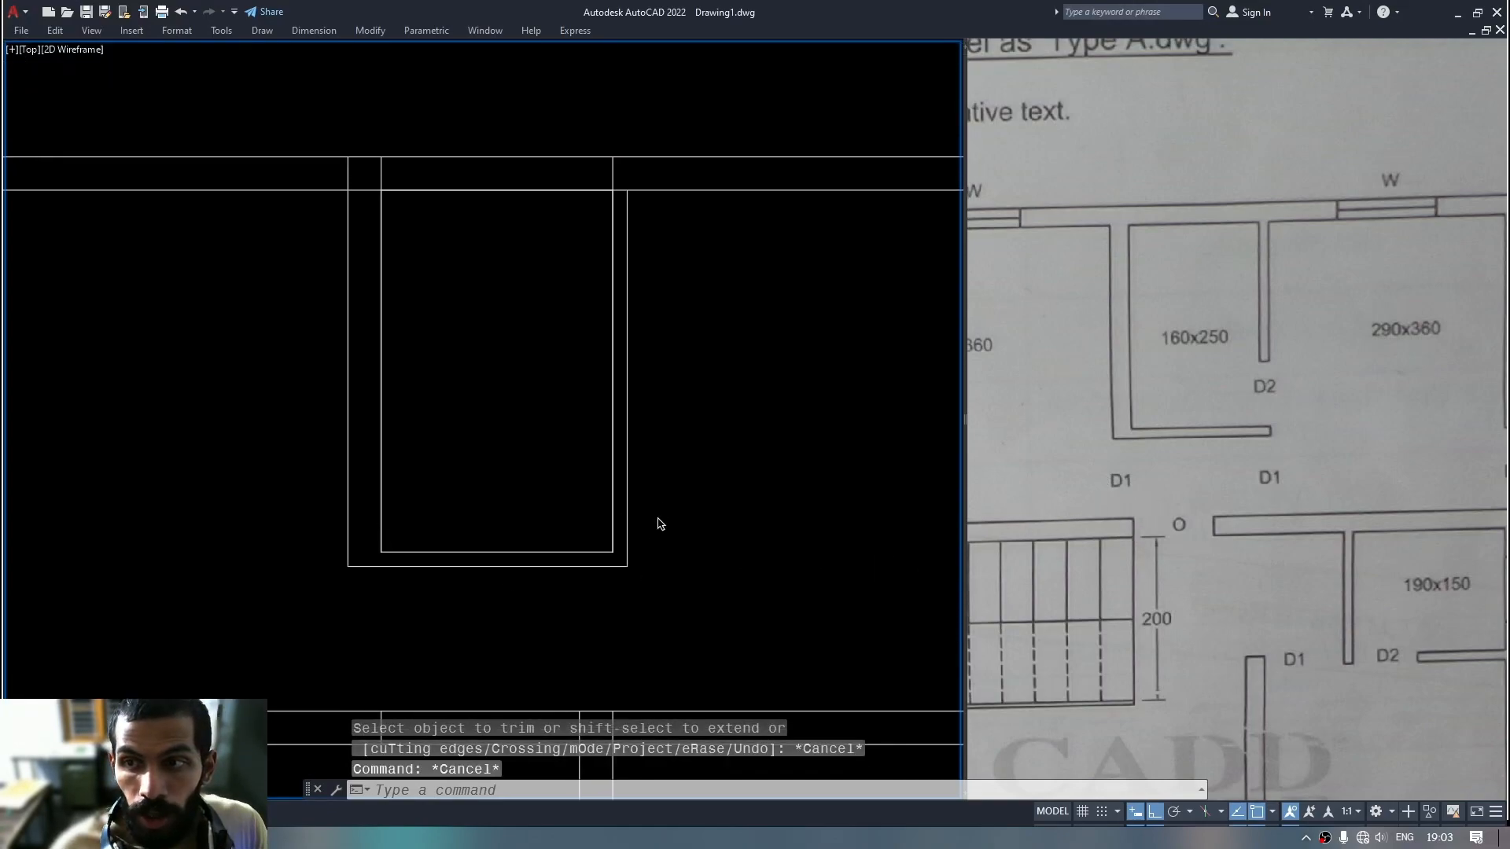
Draw a short 10-unit line from the small room's inner lower-right corner across the partition thickness.
{"action": "key", "text": "space"}
{"action": "left_click", "coordinate": [613, 551]}
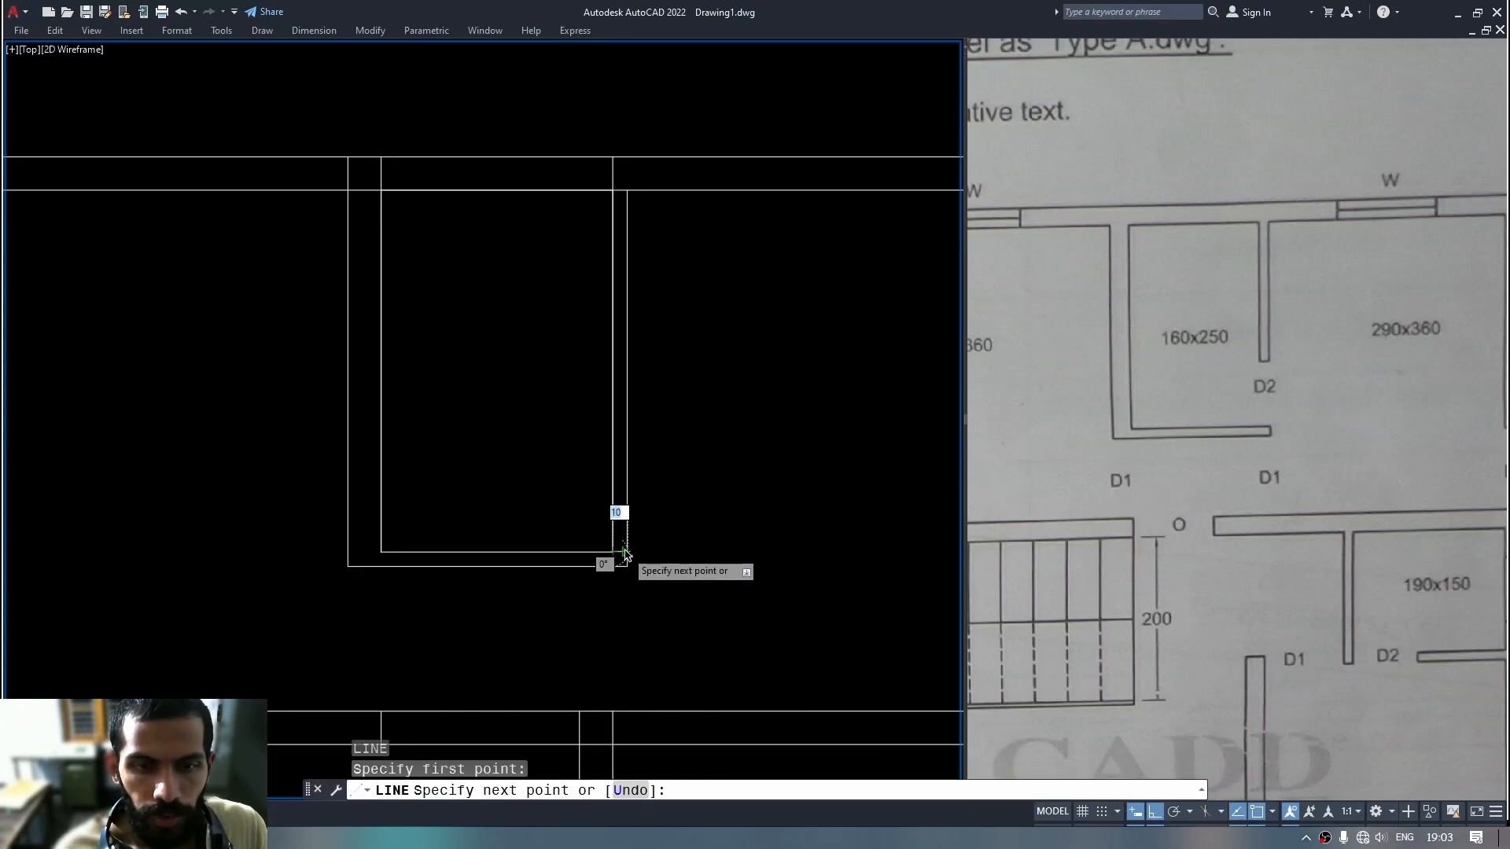
{"action": "left_click", "coordinate": [626, 552]}
{"action": "key", "text": "space"}
{"action": "middle_click_drag", "start_coordinate": [674, 514], "coordinate": [537, 441]}
Offset the short partition cross line upward by 80 to mark the D2 door opening.
{"action": "type", "text": "o"}
{"action": "key", "text": "space"}
{"action": "left_click", "coordinate": [1410, 477]}
{"action": "scroll", "coordinate": [1140, 553], "scroll_direction": "down", "scroll_amount": 5}
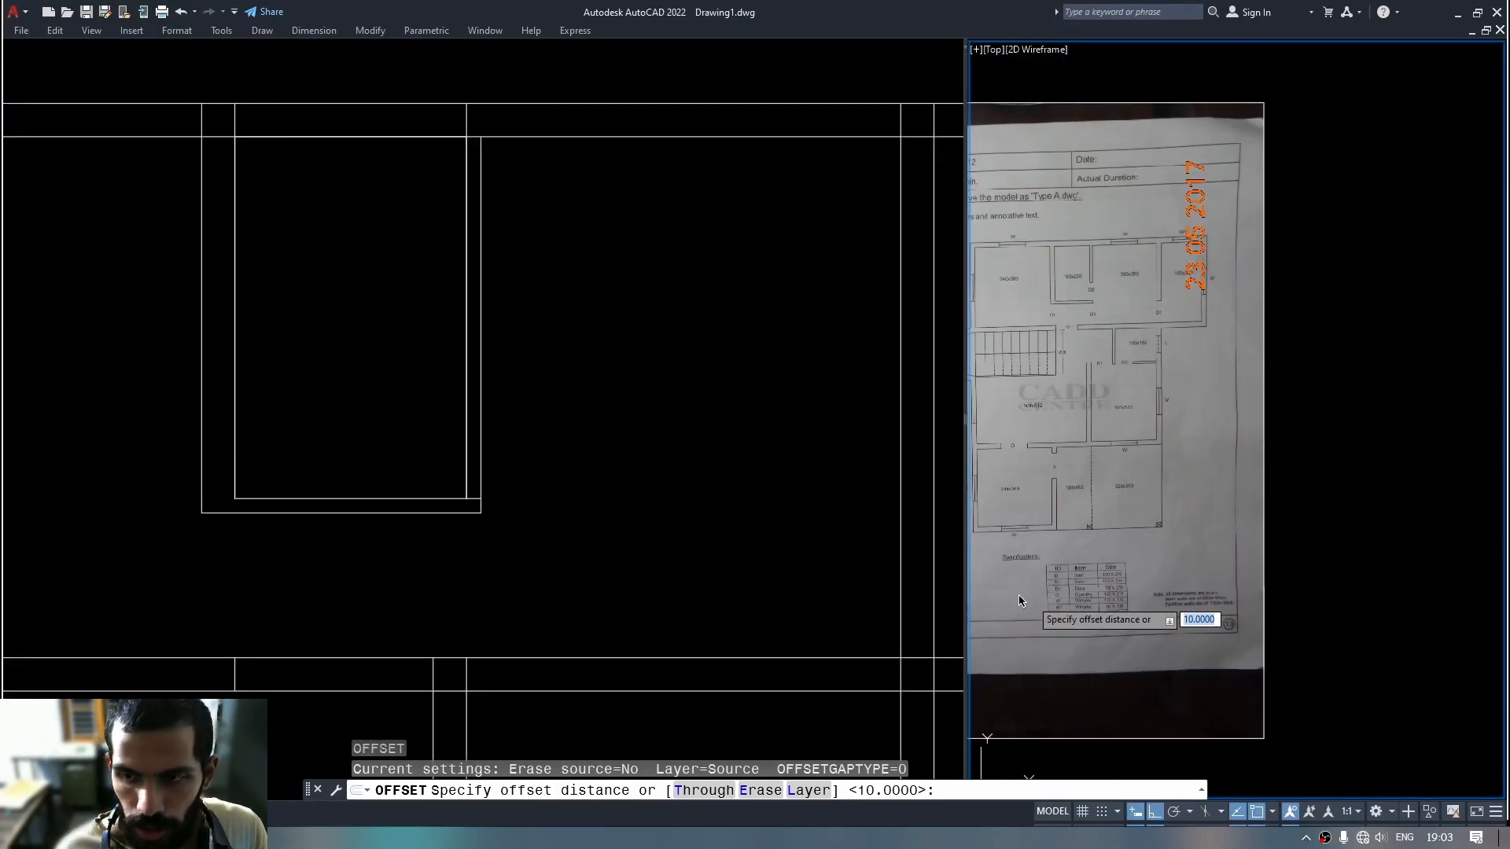
{"action": "scroll", "coordinate": [1183, 614], "scroll_direction": "up", "scroll_amount": 5}
{"action": "scroll", "coordinate": [1153, 593], "scroll_direction": "up", "scroll_amount": 1}
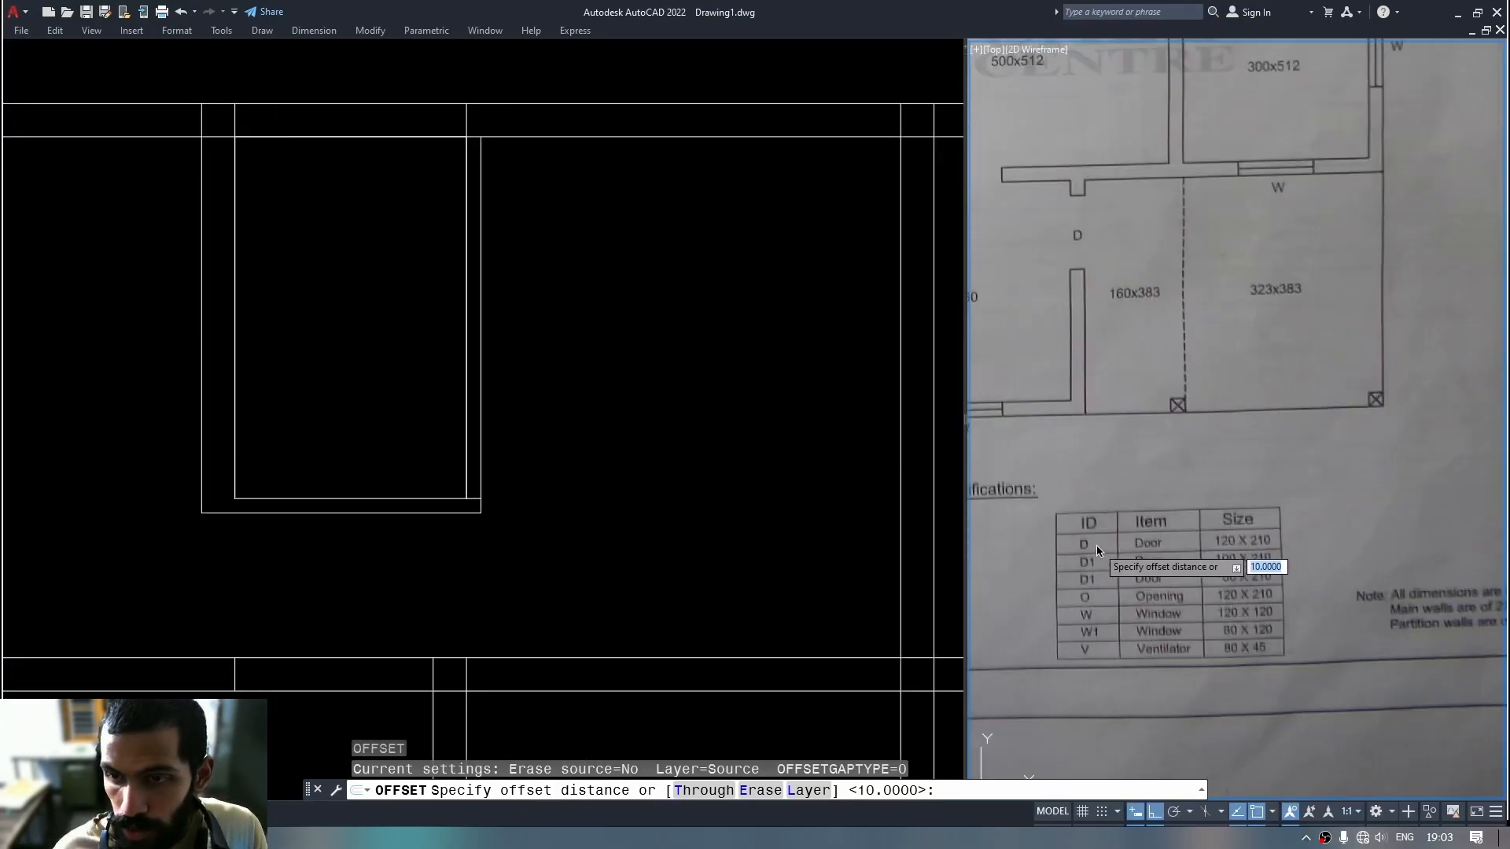
{"action": "middle_click_drag", "start_coordinate": [1224, 397], "coordinate": [1409, 845]}
{"action": "middle_click_drag", "start_coordinate": [1345, 540], "coordinate": [1256, 776]}
{"action": "left_click", "coordinate": [551, 420]}
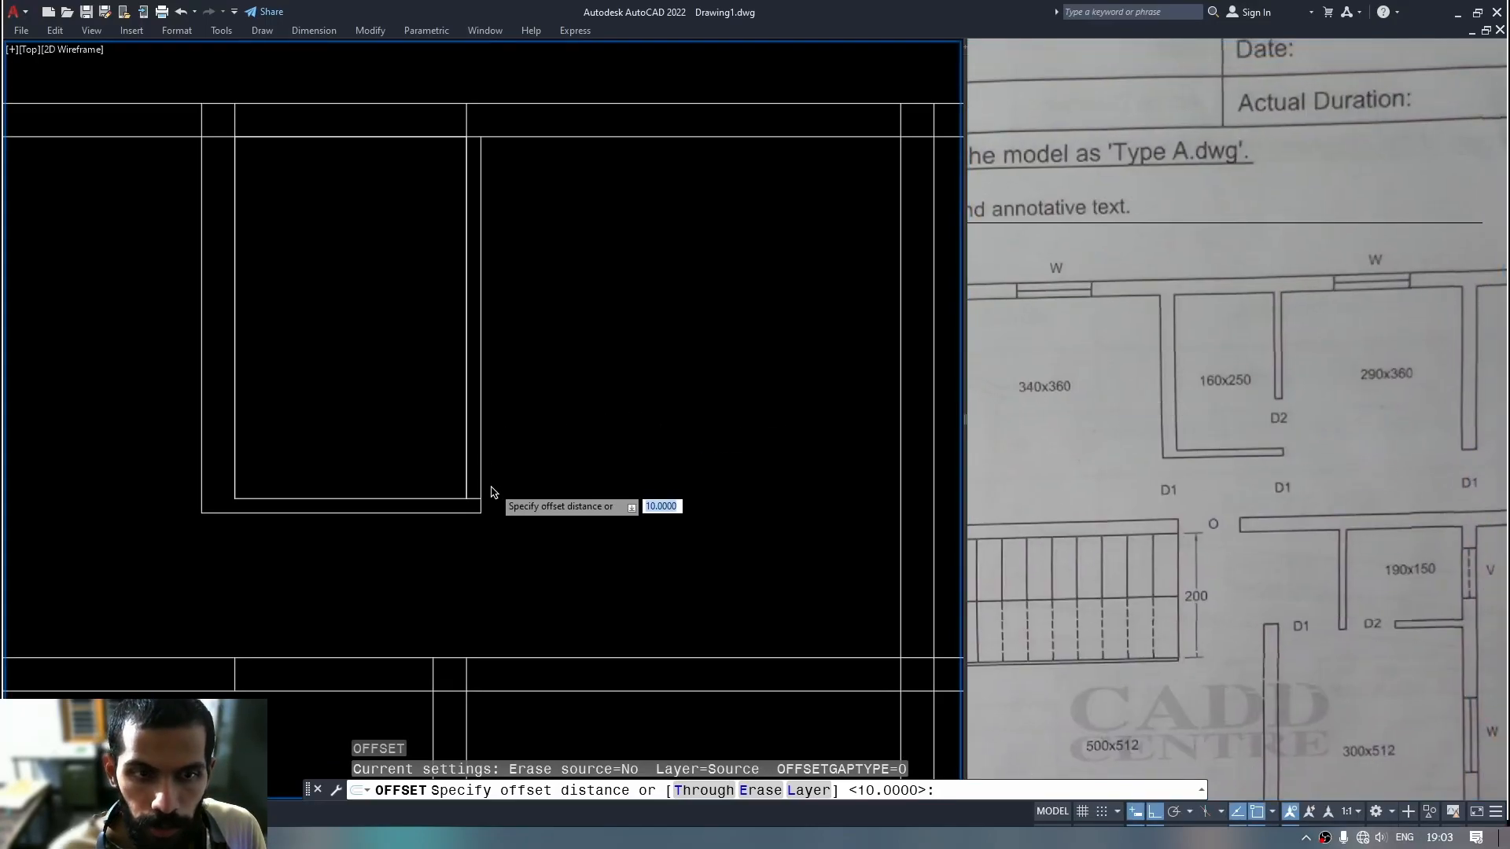
{"action": "type", "text": "80"}
{"action": "key", "text": "Return"}
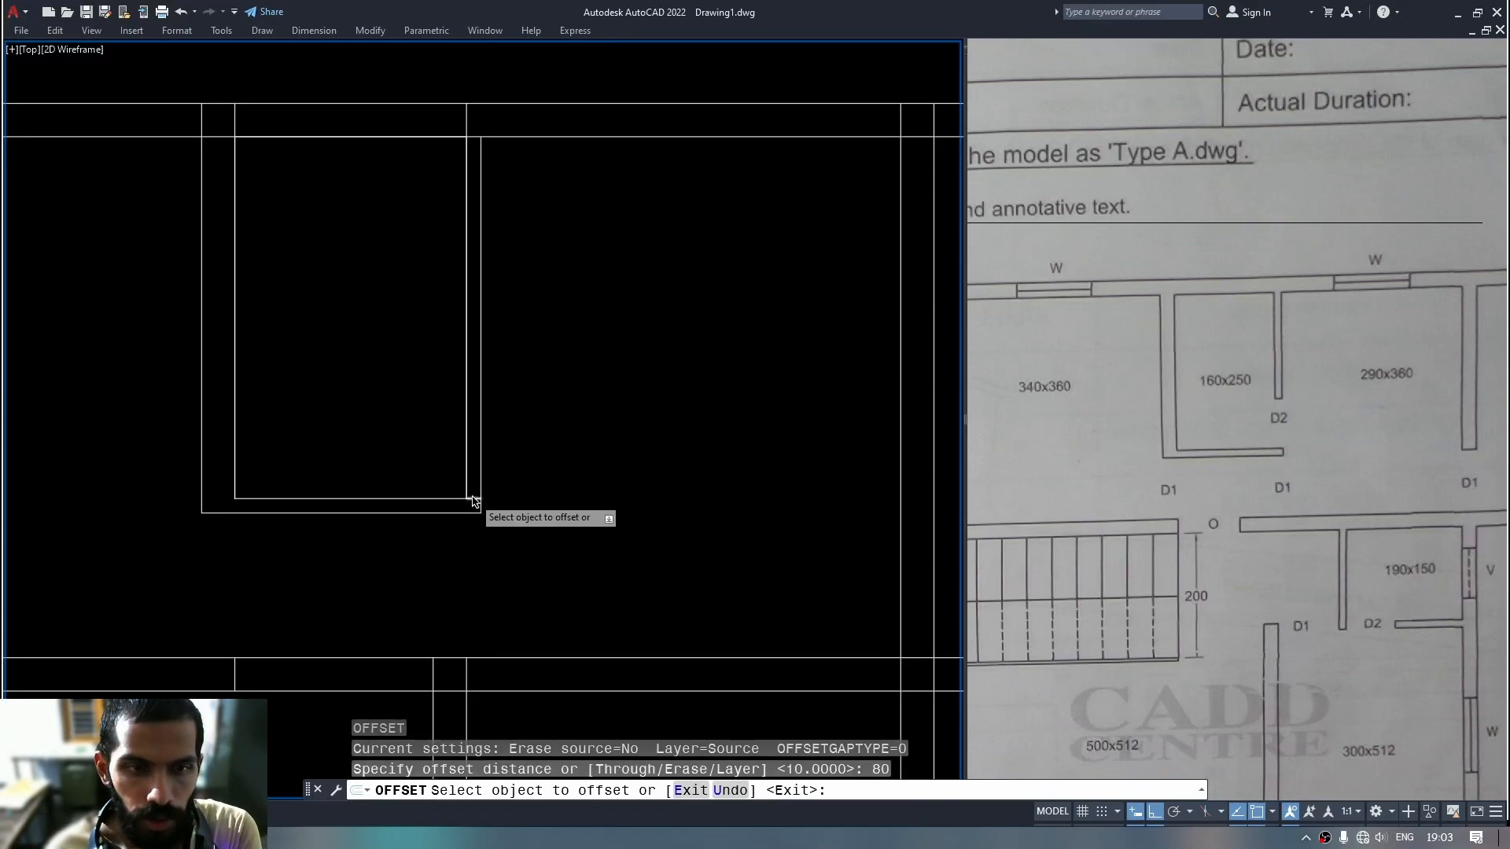
{"action": "left_click", "coordinate": [479, 445]}
{"action": "left_click", "coordinate": [476, 443]}
{"action": "middle_click_drag", "start_coordinate": [488, 433], "coordinate": [493, 436]}
{"action": "key", "text": "Escape"}
Trim the right partition's two lines between the offset line and the bottom partition to open the doorway.
{"action": "type", "text": "tr"}
{"action": "key", "text": "Return"}
{"action": "left_click_drag", "start_coordinate": [540, 441], "coordinate": [360, 460]}
{"action": "key", "text": "Escape"}
Trim the small room's left wall and right partition lines where they run through the top outer wall.
{"action": "middle_click_drag", "start_coordinate": [565, 450], "coordinate": [606, 518]}
{"action": "middle_click_drag", "start_coordinate": [600, 323], "coordinate": [595, 397]}
{"action": "key", "text": "Return"}
{"action": "left_click_drag", "start_coordinate": [550, 280], "coordinate": [356, 284]}
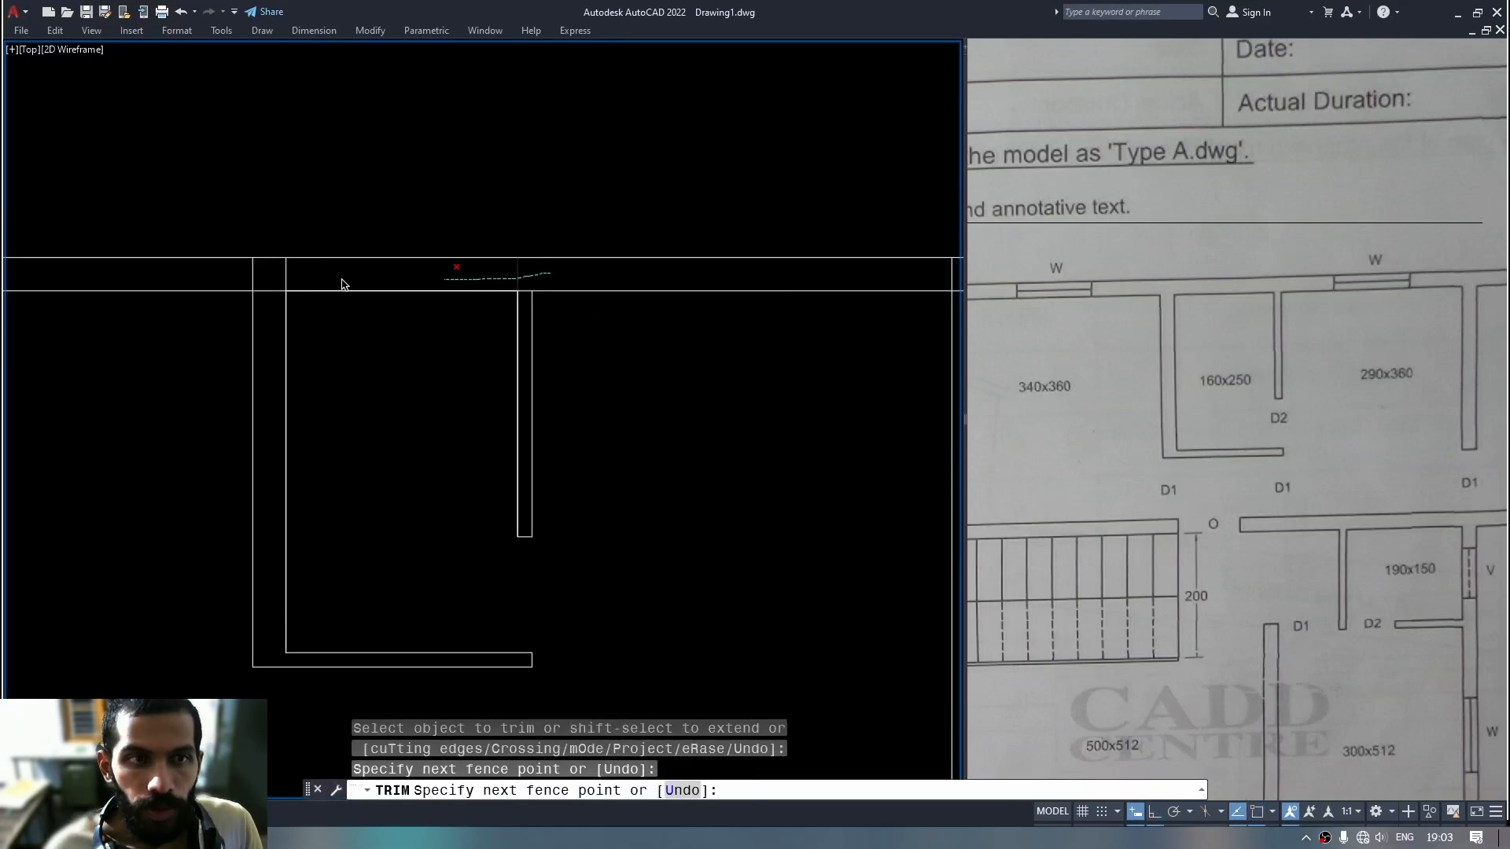
{"action": "left_click_drag", "start_coordinate": [236, 282], "coordinate": [271, 308]}
{"action": "key", "text": "Escape"}
Measure the room directly beside the small room's door partition.
{"action": "scroll", "coordinate": [397, 411], "scroll_direction": "down", "scroll_amount": 4}
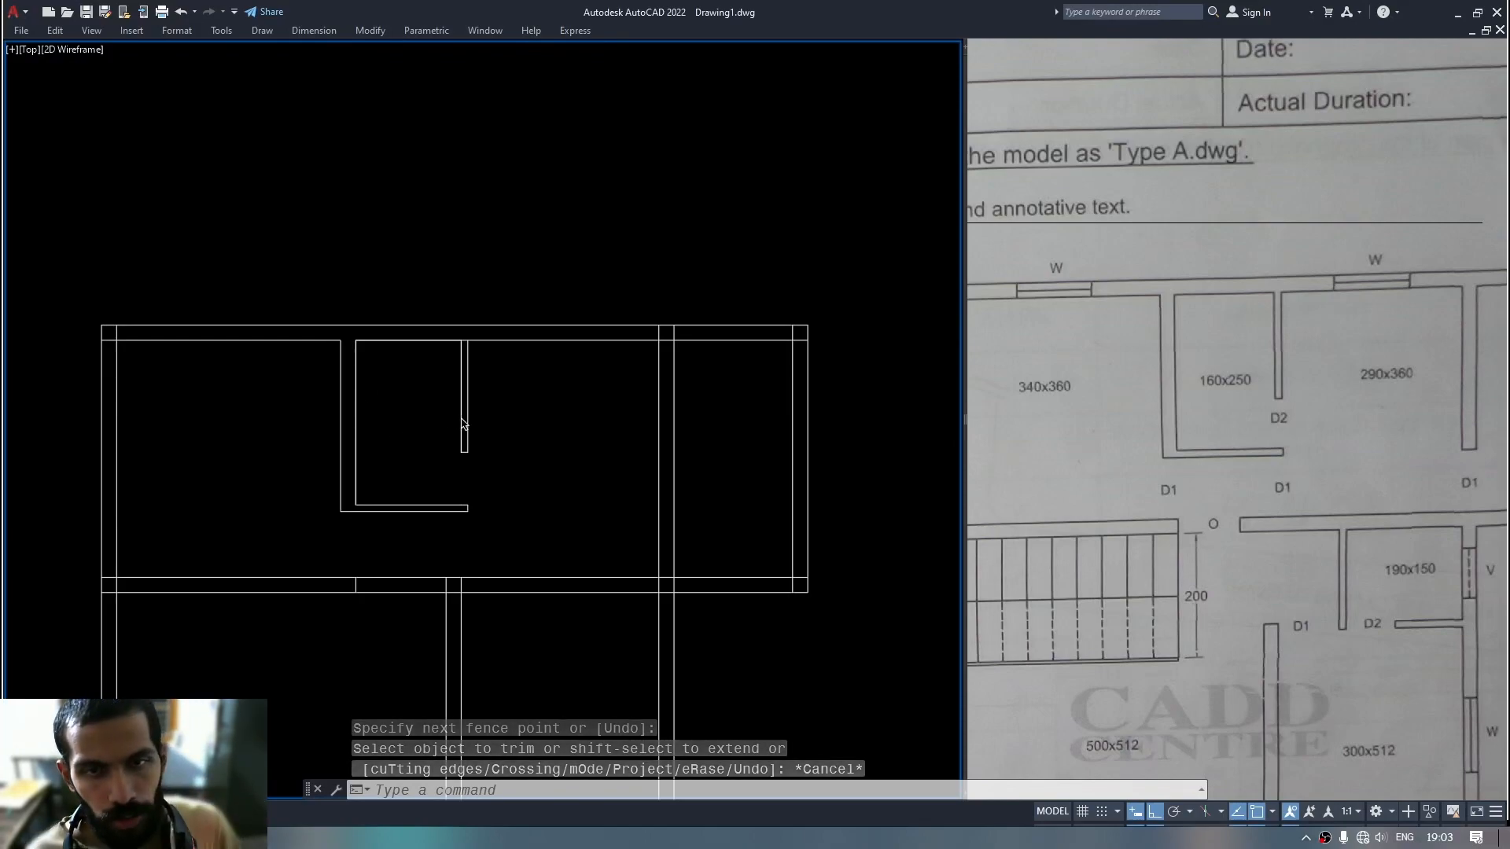
{"action": "middle_click_drag", "start_coordinate": [603, 469], "coordinate": [637, 451]}
{"action": "type", "text": "mea"}
{"action": "key", "text": "space"}
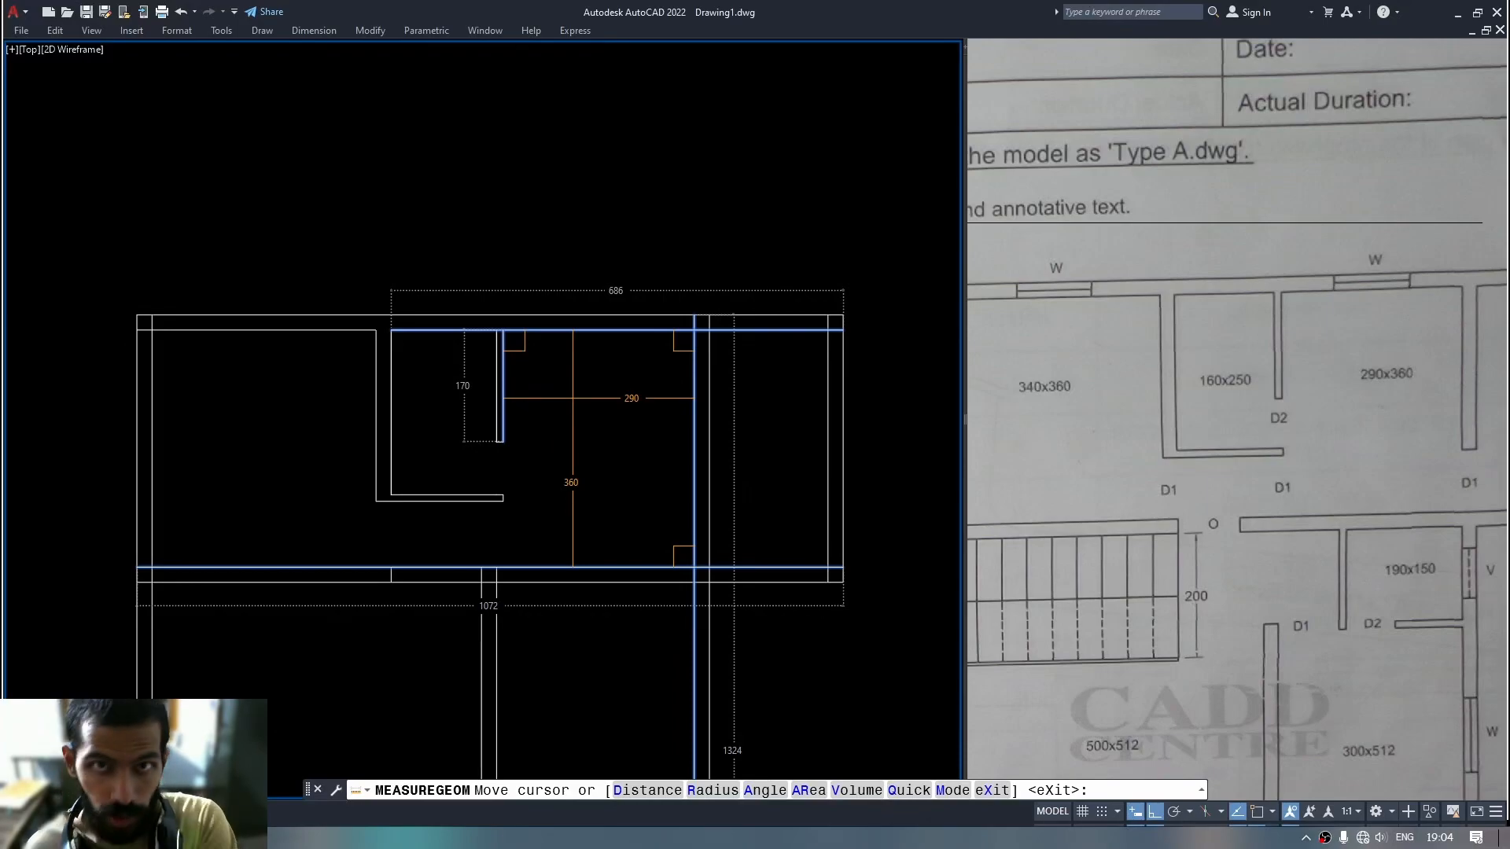
{"action": "key", "text": "Escape"}
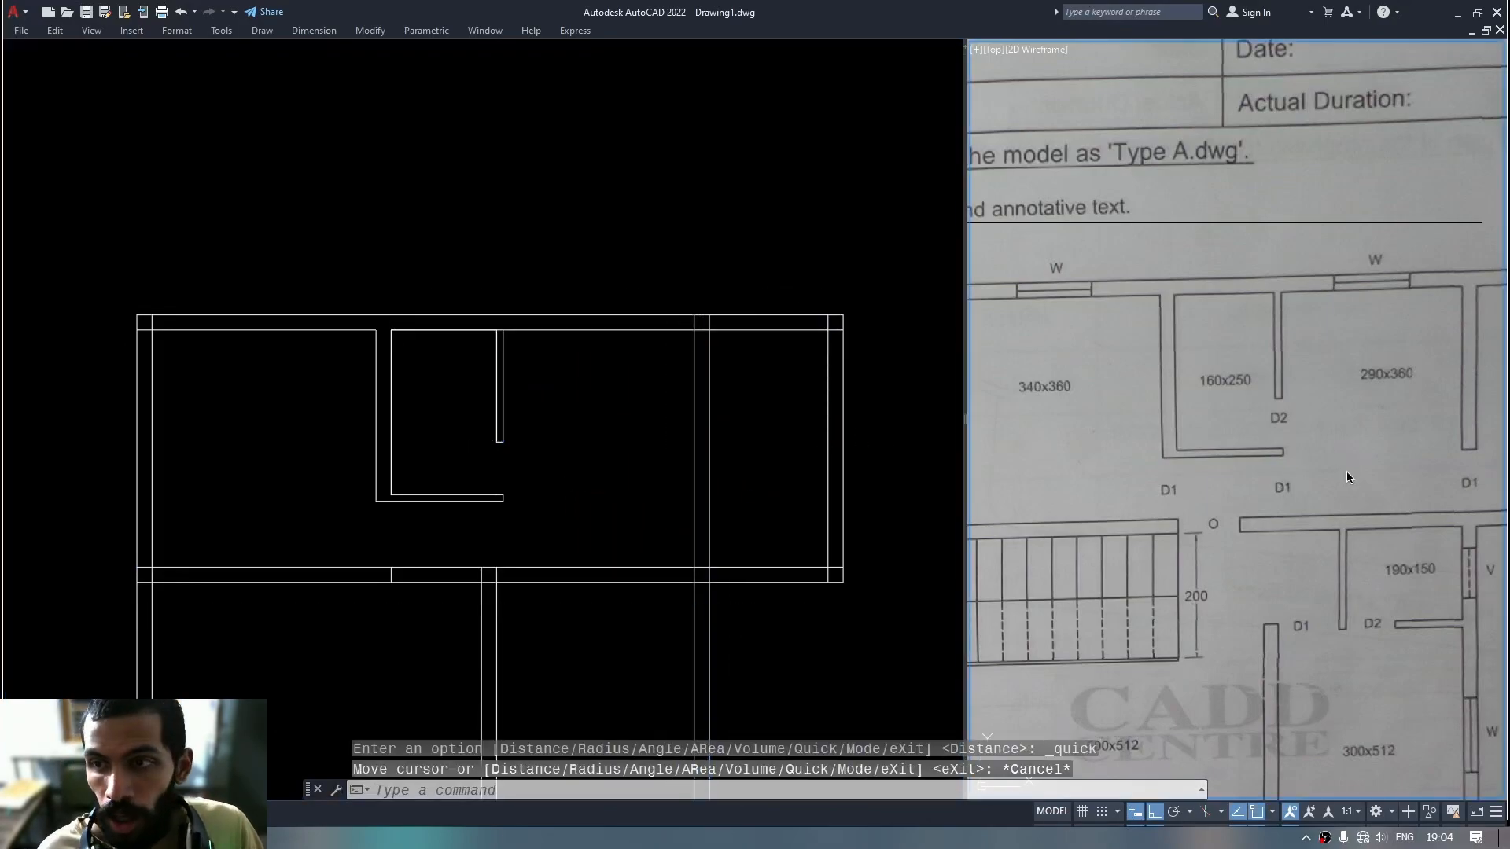
Examine the lower rooms in the reference photo and compare them with the drawn wall grid.
{"action": "scroll", "coordinate": [1347, 478], "scroll_direction": "down", "scroll_amount": 3}
{"action": "middle_click_drag", "start_coordinate": [1293, 424], "coordinate": [1246, 407]}
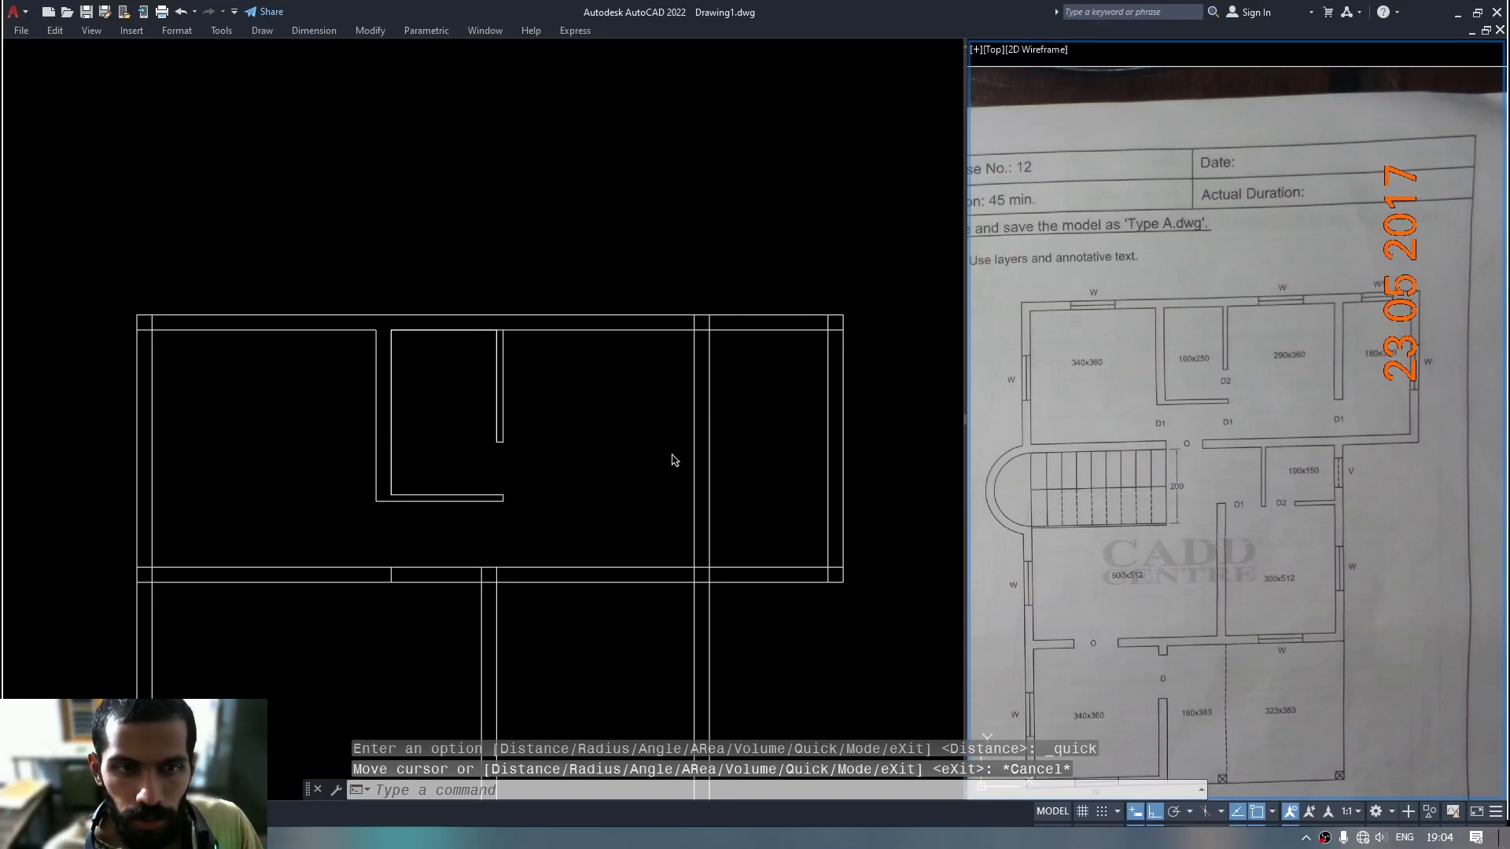
{"action": "left_click", "coordinate": [617, 665]}
{"action": "middle_click_drag", "start_coordinate": [616, 665], "coordinate": [594, 351]}
{"action": "middle_click_drag", "start_coordinate": [597, 522], "coordinate": [691, 287]}
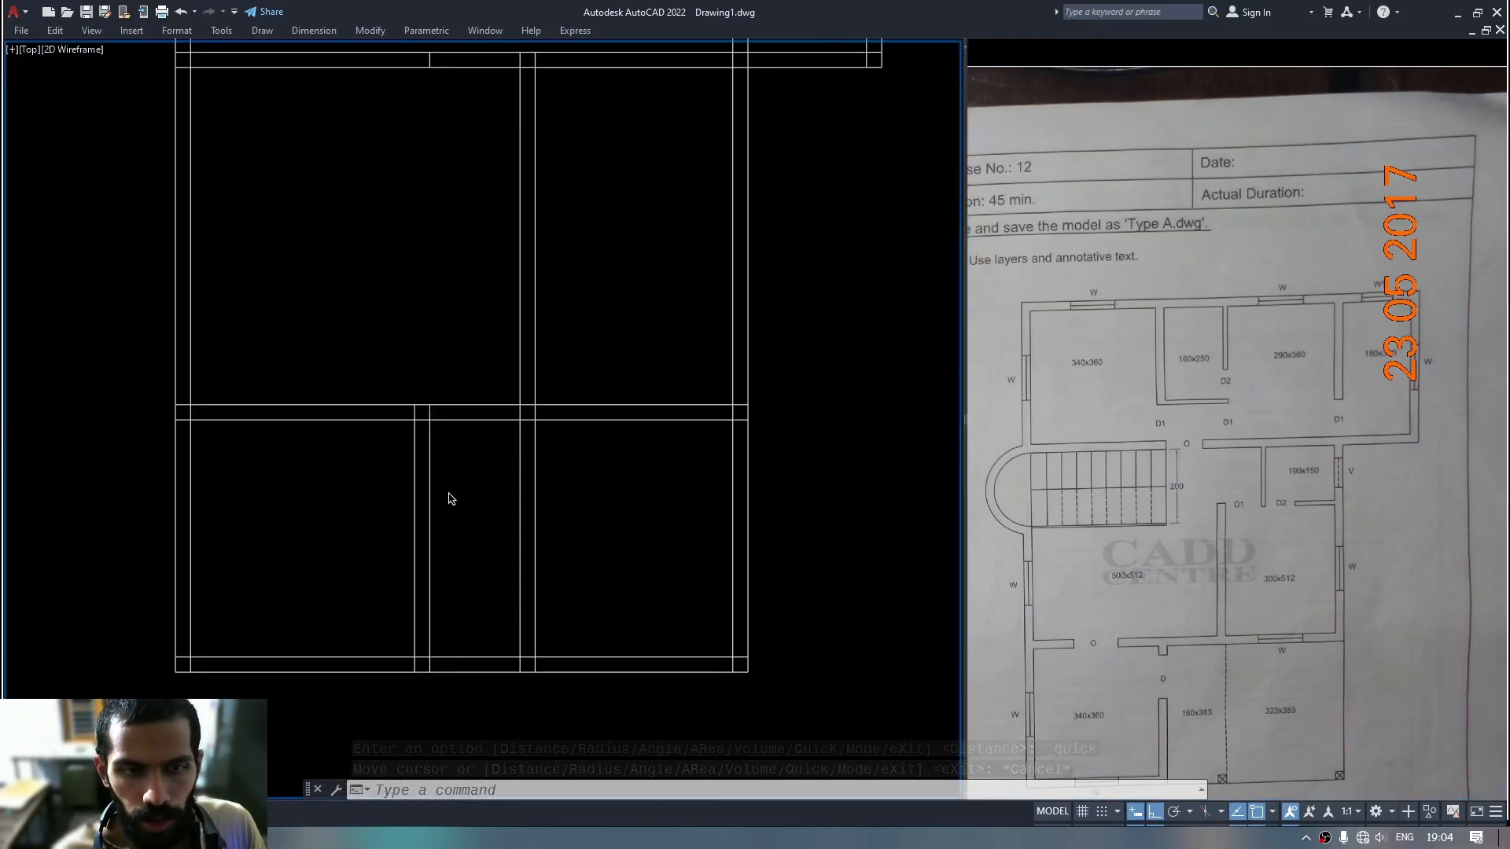
{"action": "left_click", "coordinate": [1345, 611]}
{"action": "middle_click_drag", "start_coordinate": [1345, 611], "coordinate": [1341, 438]}
{"action": "scroll", "coordinate": [1336, 471], "scroll_direction": "up", "scroll_amount": 2}
{"action": "middle_click_drag", "start_coordinate": [1327, 512], "coordinate": [1280, 651]}
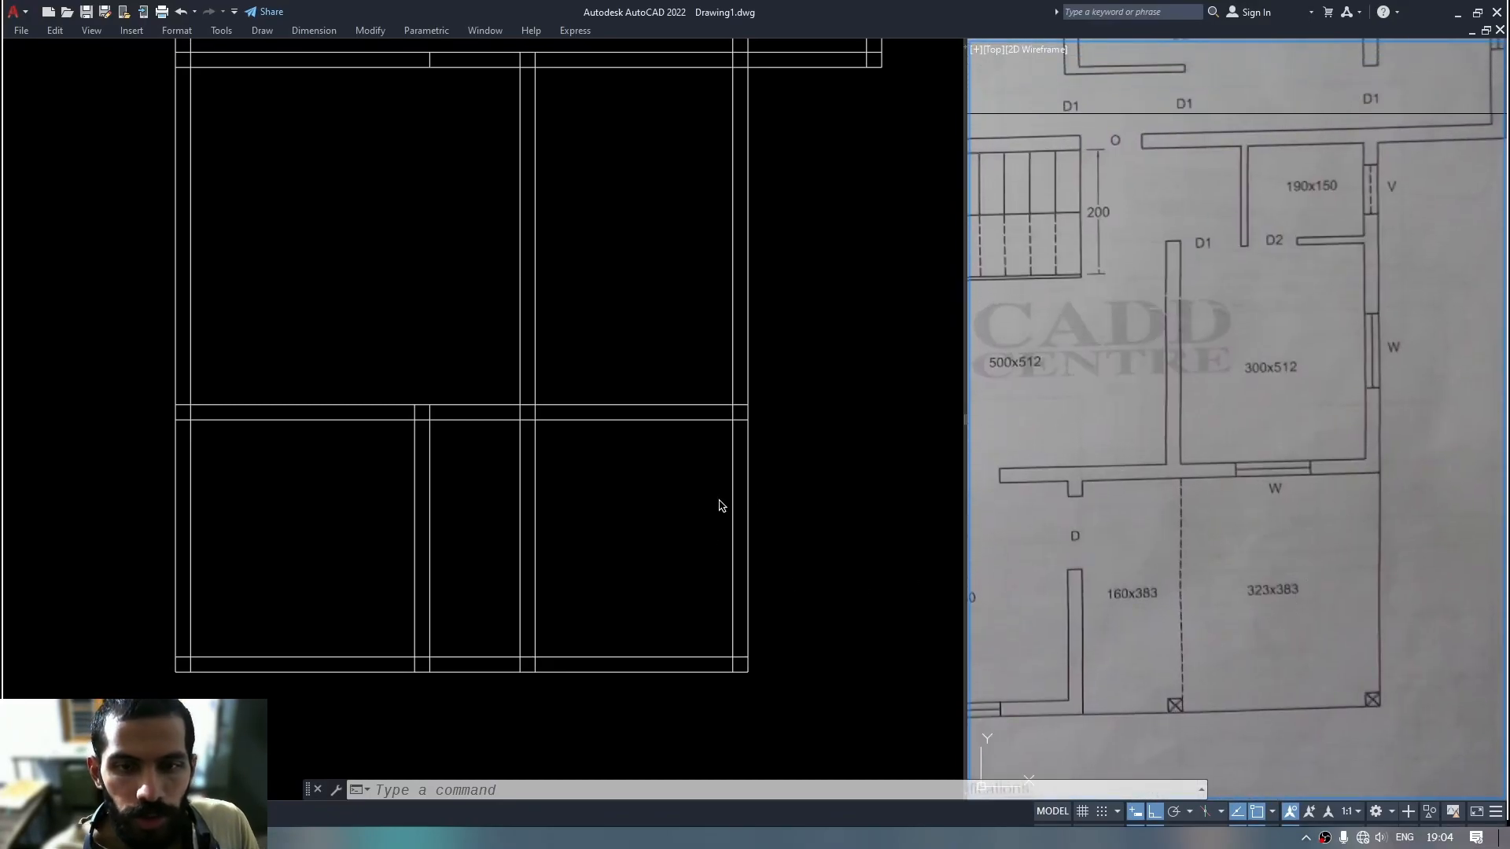
Trim the inner right and bottom wall lines of the lower-right open areas, leaving the corner column squares.
{"action": "type", "text": "tr"}
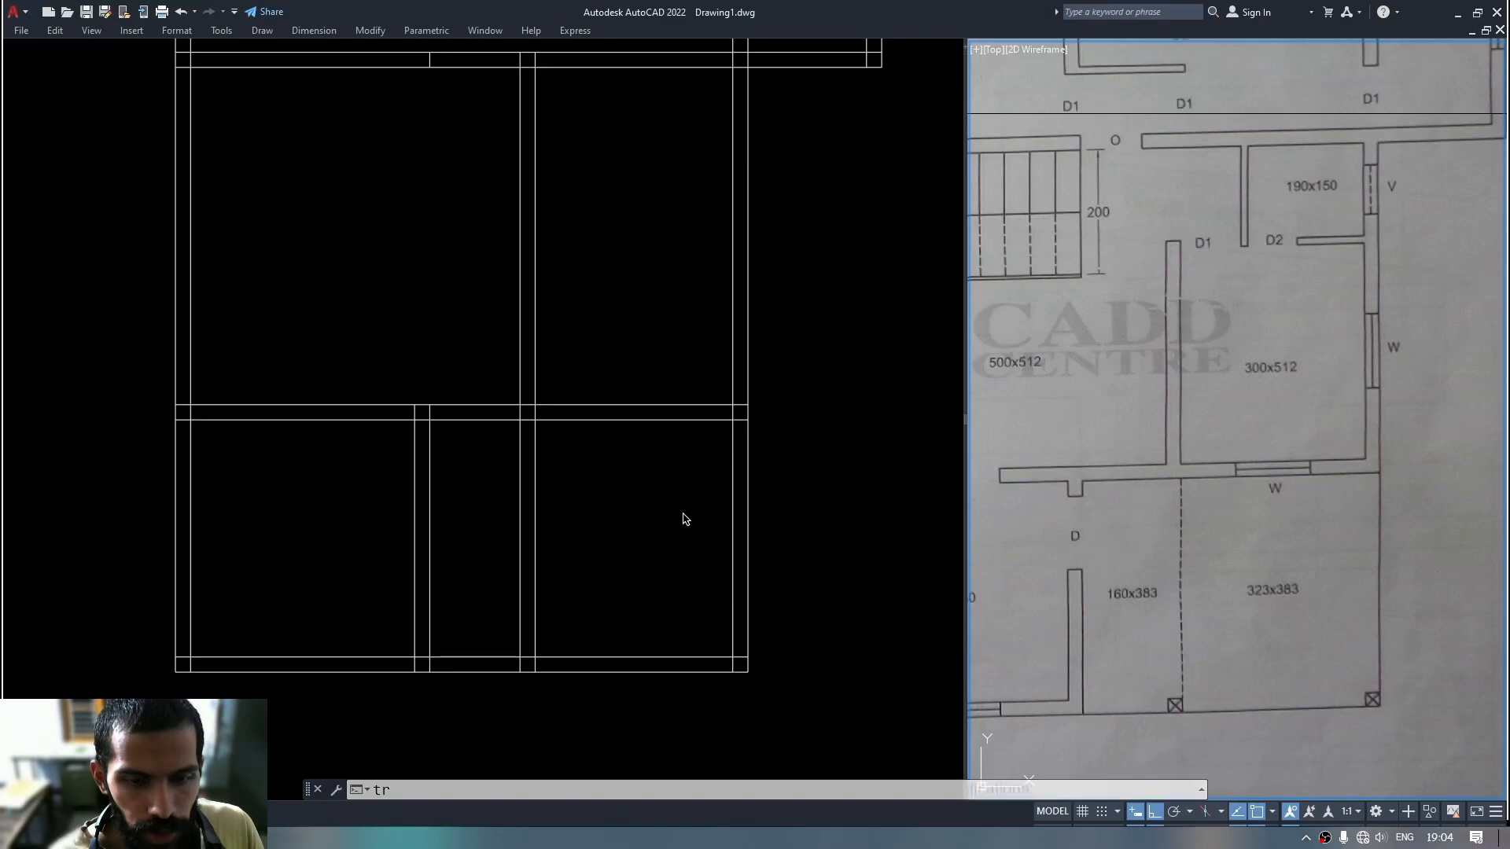
{"action": "key", "text": "Return"}
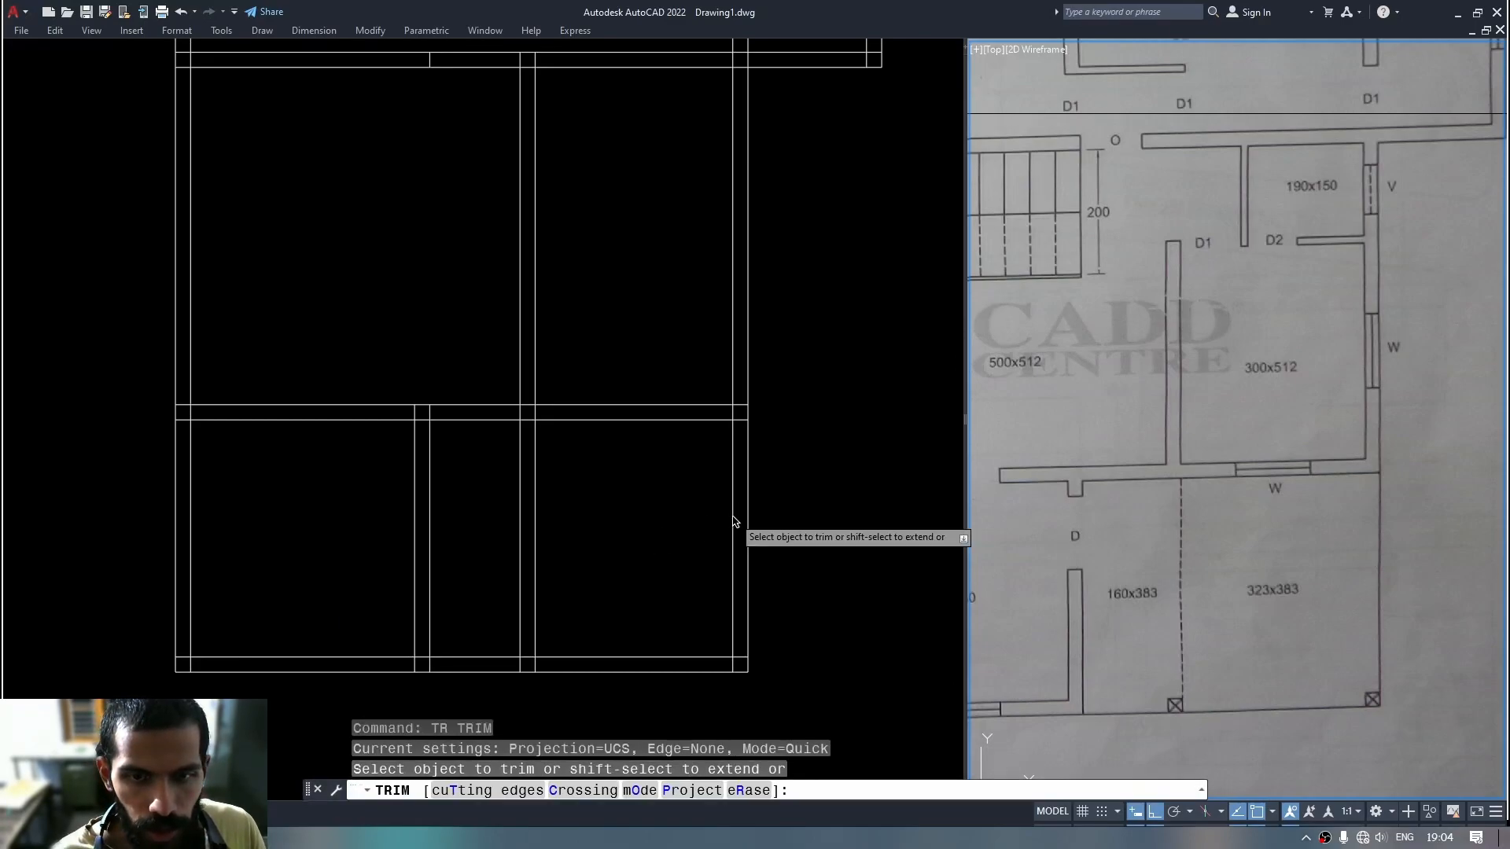
{"action": "left_click", "coordinate": [740, 531]}
{"action": "left_click", "coordinate": [736, 549]}
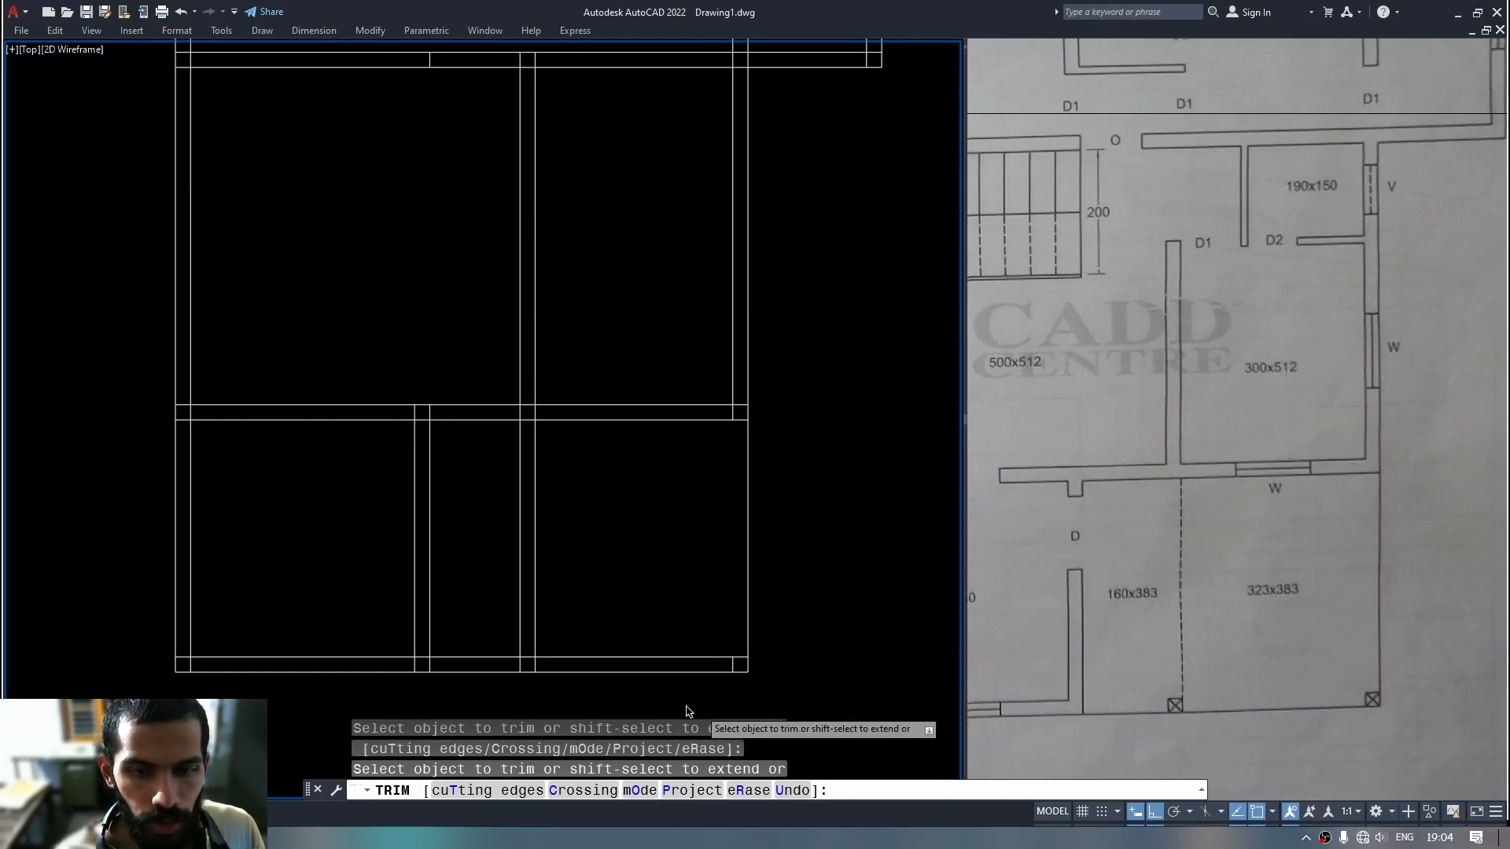
{"action": "left_click", "coordinate": [634, 657]}
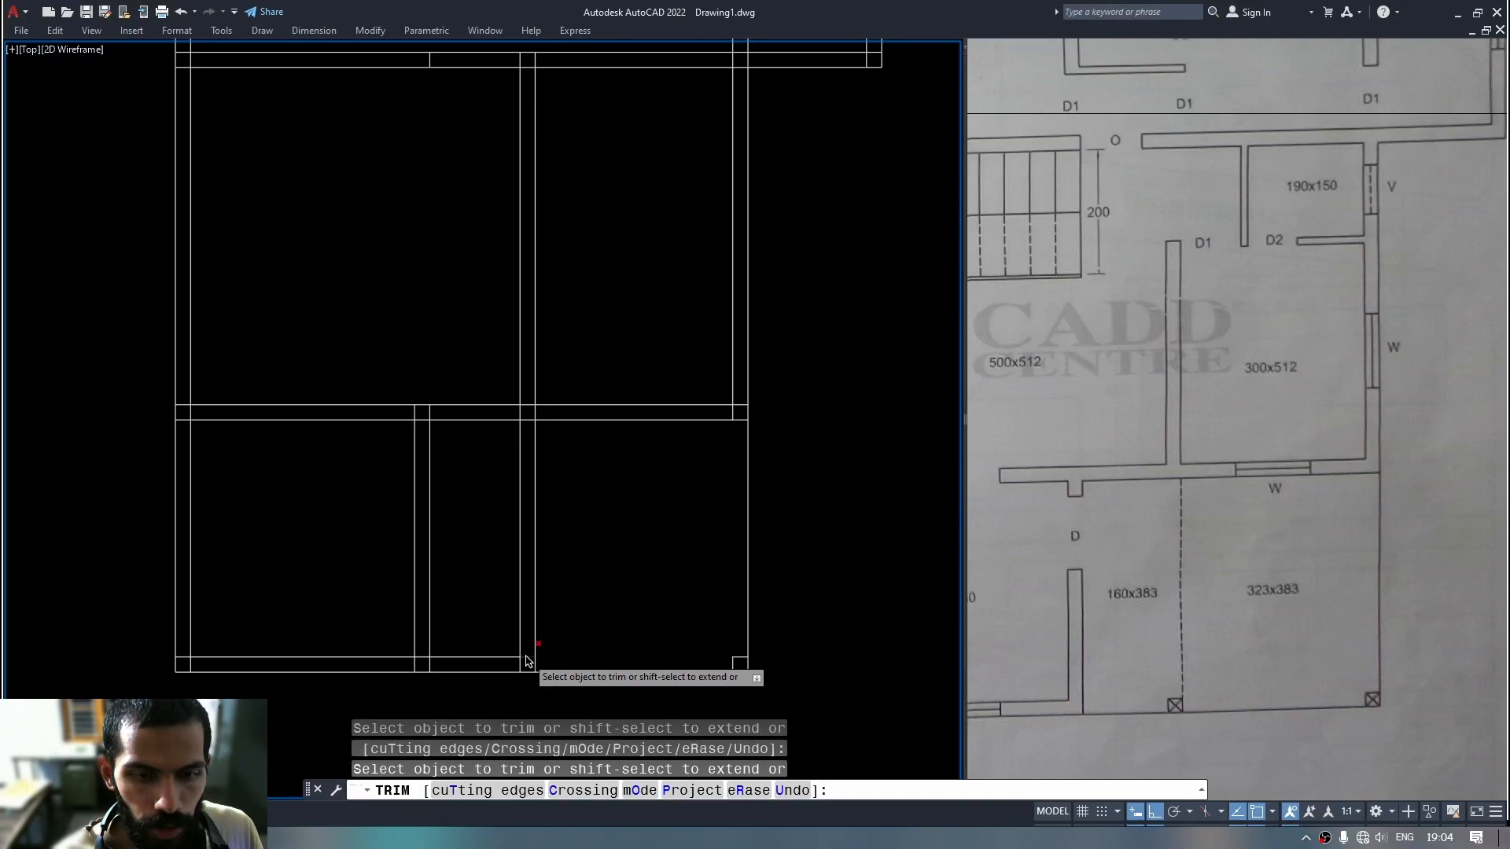
{"action": "left_click", "coordinate": [494, 656]}
{"action": "key", "text": "Escape"}
Measure the narrow lower-middle area between the left partition and the middle wall.
{"action": "middle_click_drag", "start_coordinate": [596, 532], "coordinate": [590, 547]}
{"action": "type", "text": "mea"}
{"action": "key", "text": "Return"}
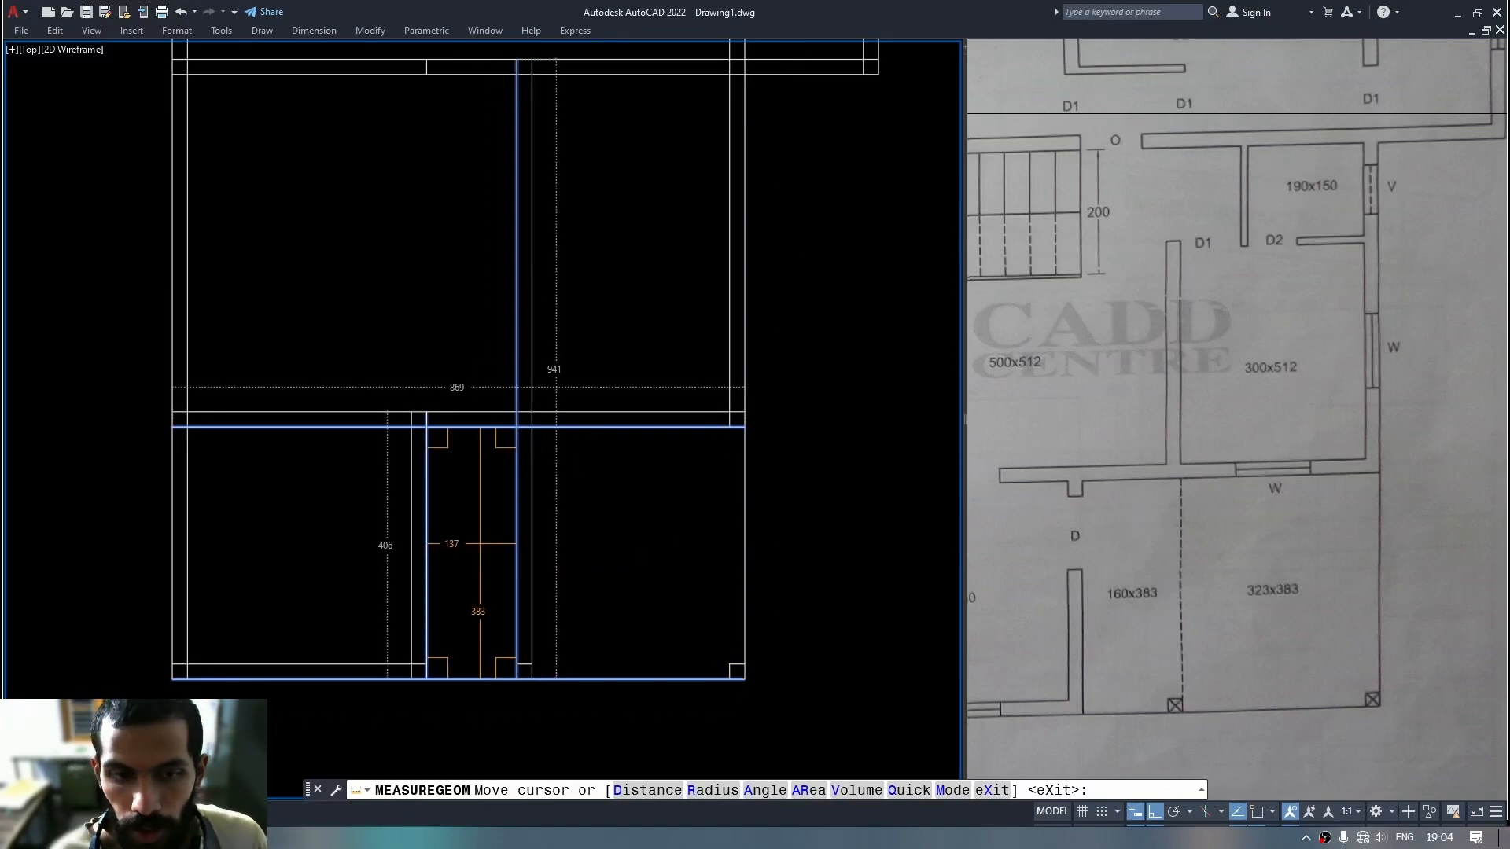
{"action": "key", "text": "Escape"}
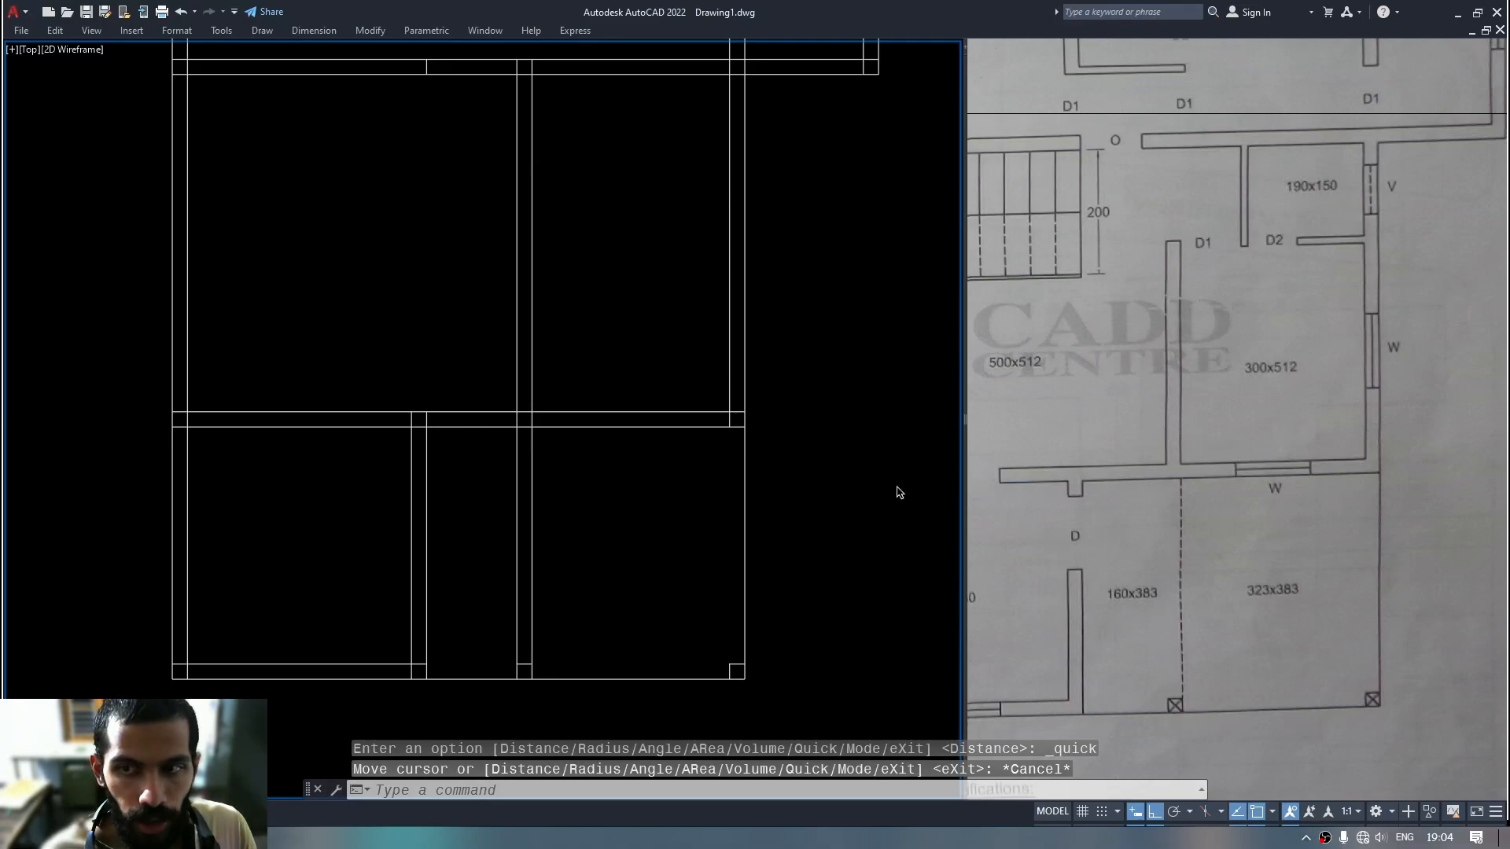
Trim the middle wall's left line between the lower horizontal wall and the bottom column square.
{"action": "key", "text": "Escape"}
{"action": "type", "text": "tr"}
{"action": "key", "text": "Return"}
{"action": "left_click", "coordinate": [516, 480]}
{"action": "key", "text": "Escape"}
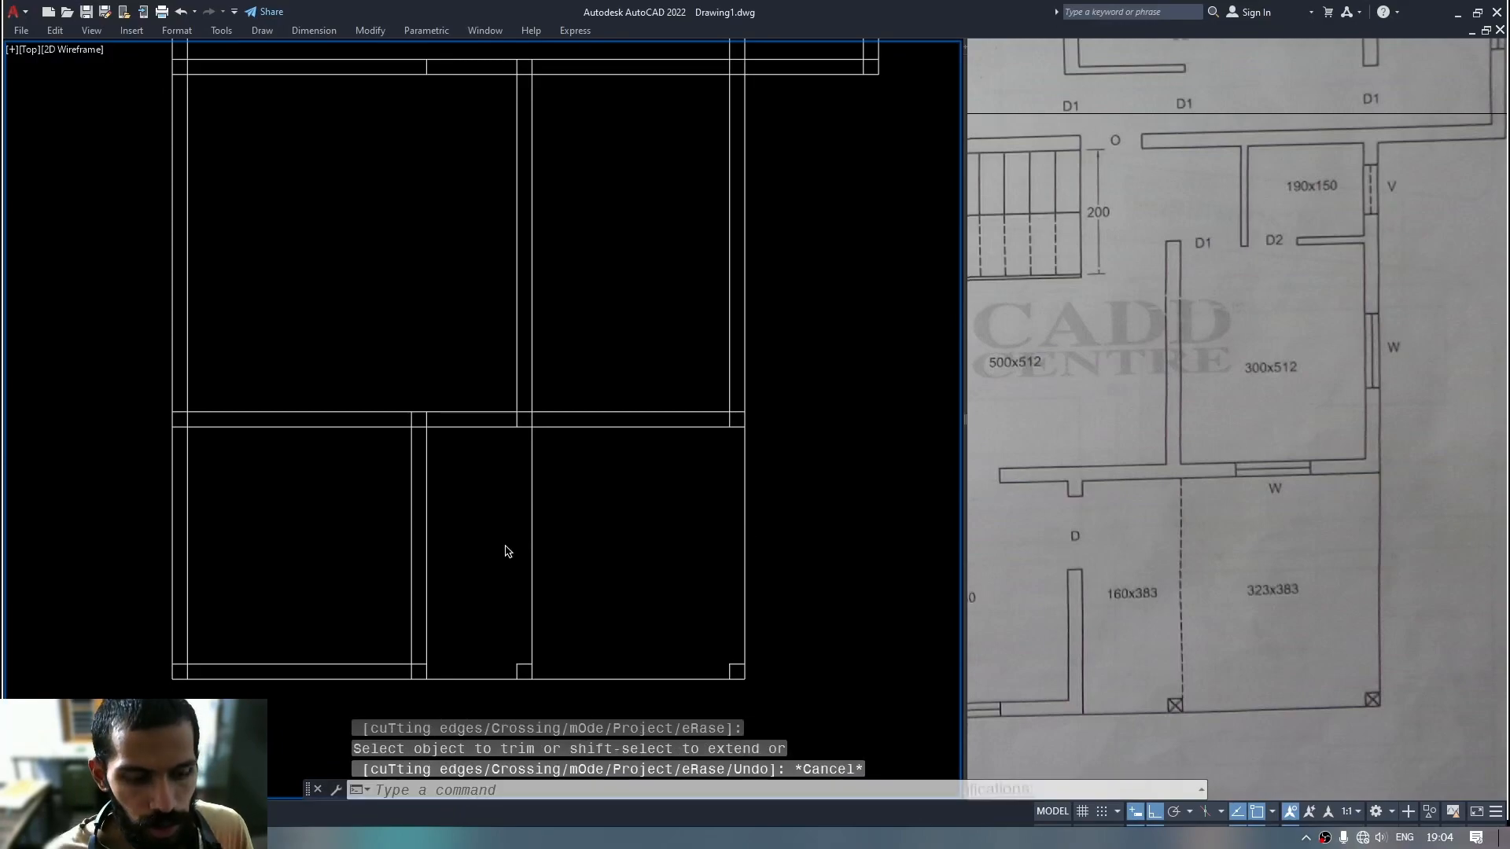
Measure the lower-middle area again, out to the remaining middle wall line.
{"action": "type", "text": "mea"}
{"action": "key", "text": "Return"}
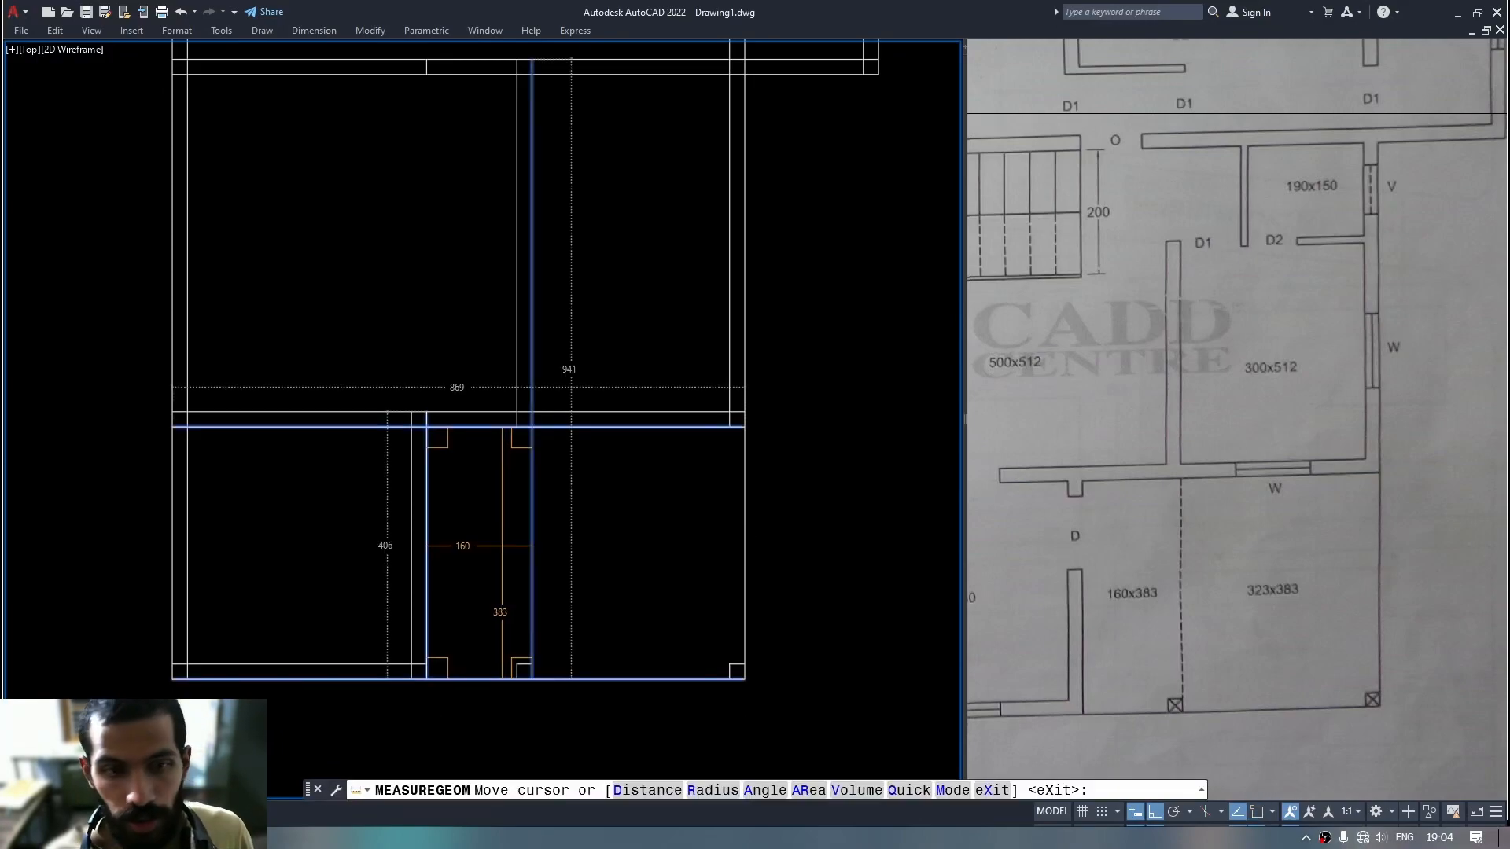
{"action": "key", "text": "Escape"}
Trim the crossing lines where the middle wall and the right wall meet the lower horizontal wall.
{"action": "scroll", "coordinate": [500, 417], "scroll_direction": "up", "scroll_amount": 3}
{"action": "middle_click_drag", "start_coordinate": [578, 405], "coordinate": [580, 432]}
{"action": "type", "text": "tr"}
{"action": "key", "text": "Return"}
{"action": "mouse_move", "coordinate": [570, 452]}
{"action": "left_mouse_down"}
{"action": "mouse_move", "coordinate": [534, 430]}
{"action": "mouse_move", "coordinate": [525, 456]}
{"action": "left_mouse_up"}
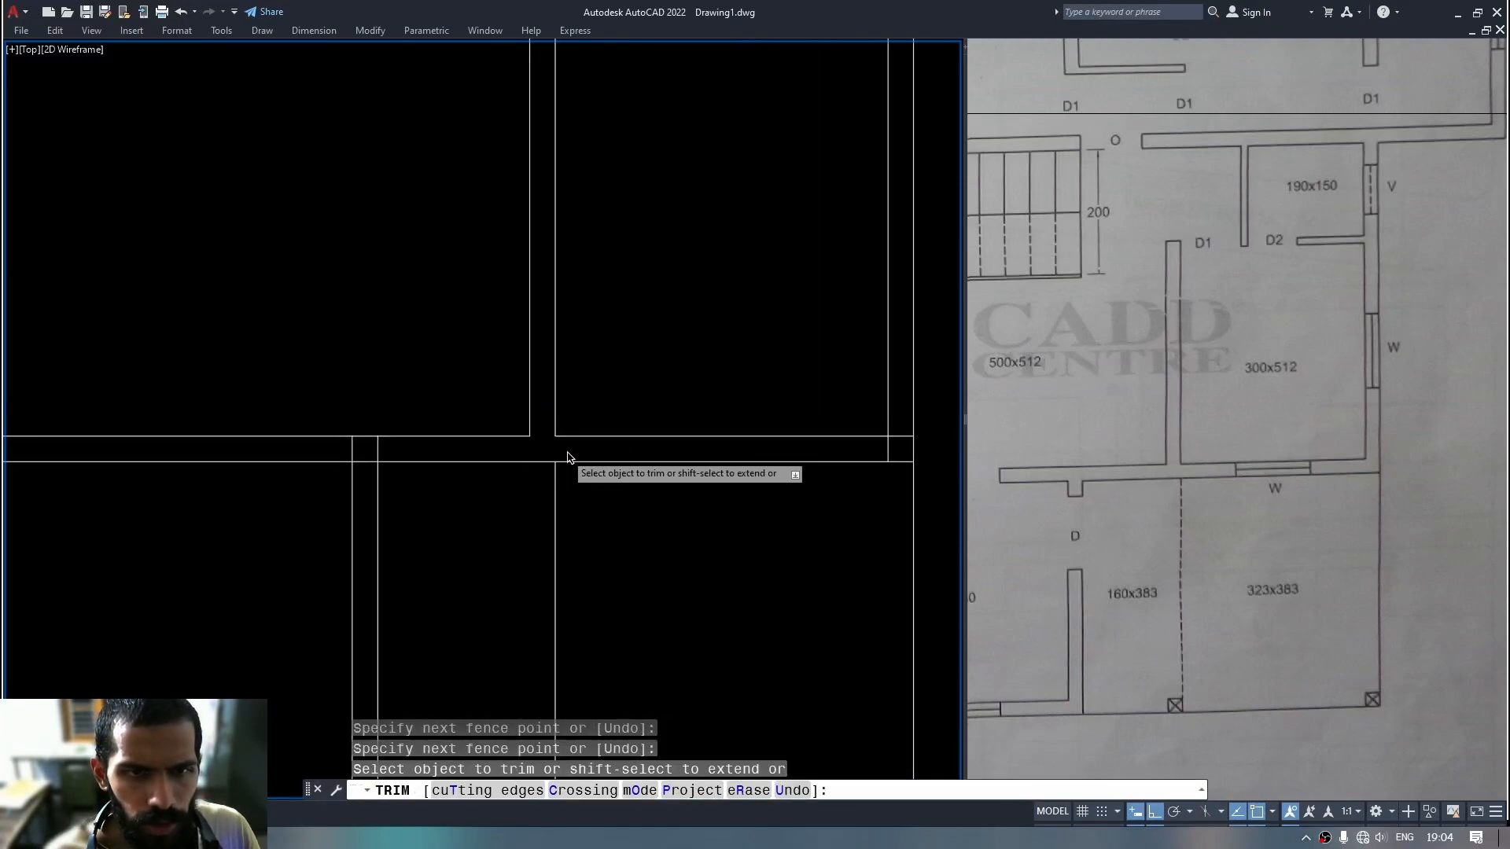
{"action": "left_click_drag", "start_coordinate": [891, 441], "coordinate": [865, 461]}
Trim the overlapping wall lines at the top, bottom and left junctions of the lower-left room.
{"action": "middle_click_drag", "start_coordinate": [403, 467], "coordinate": [533, 451]}
{"action": "left_click_drag", "start_coordinate": [515, 444], "coordinate": [491, 445]}
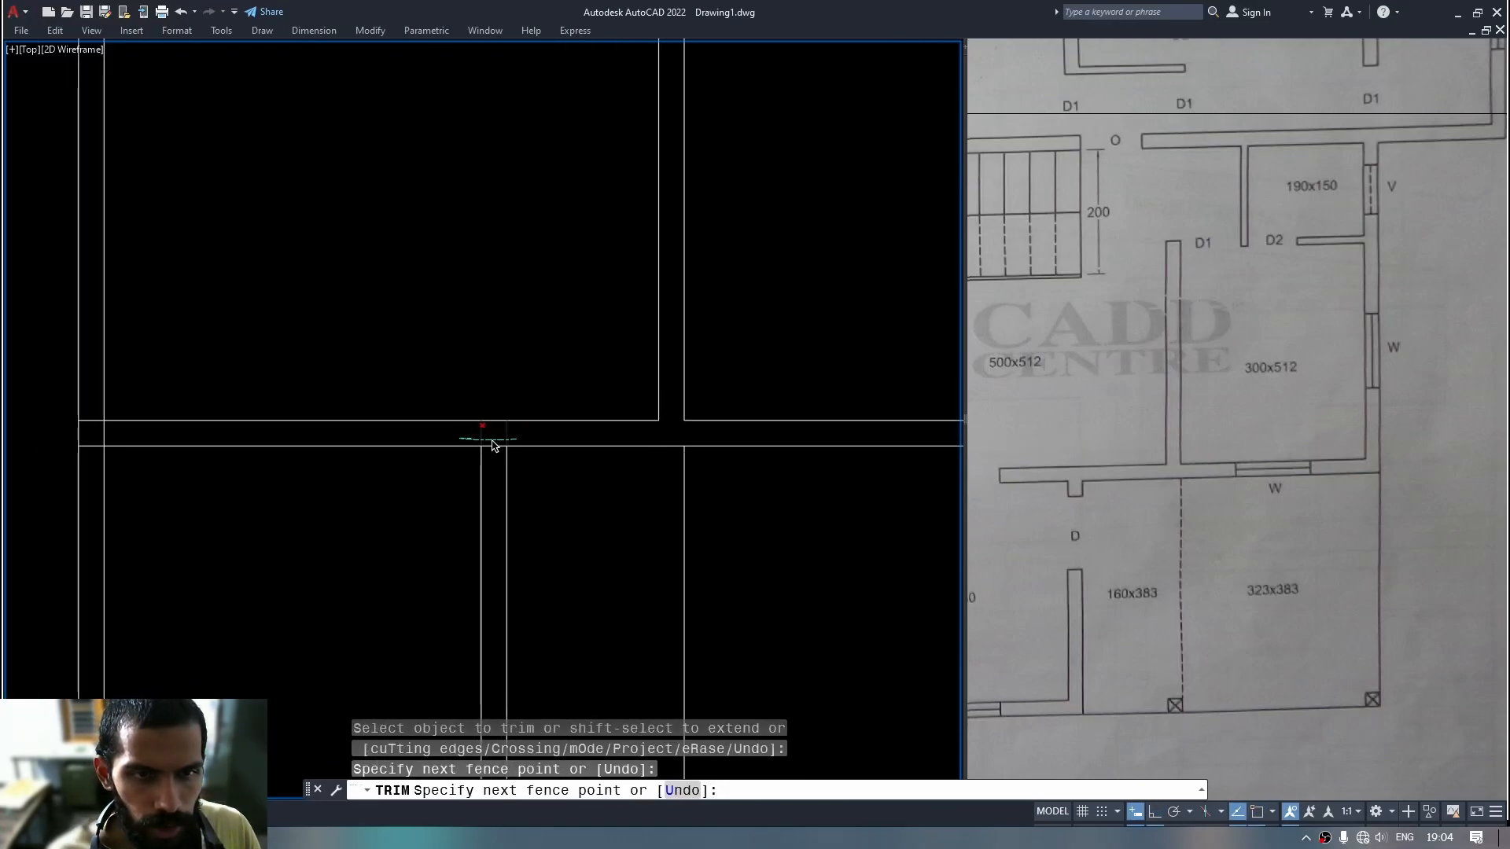
{"action": "left_click_drag", "start_coordinate": [496, 456], "coordinate": [495, 464]}
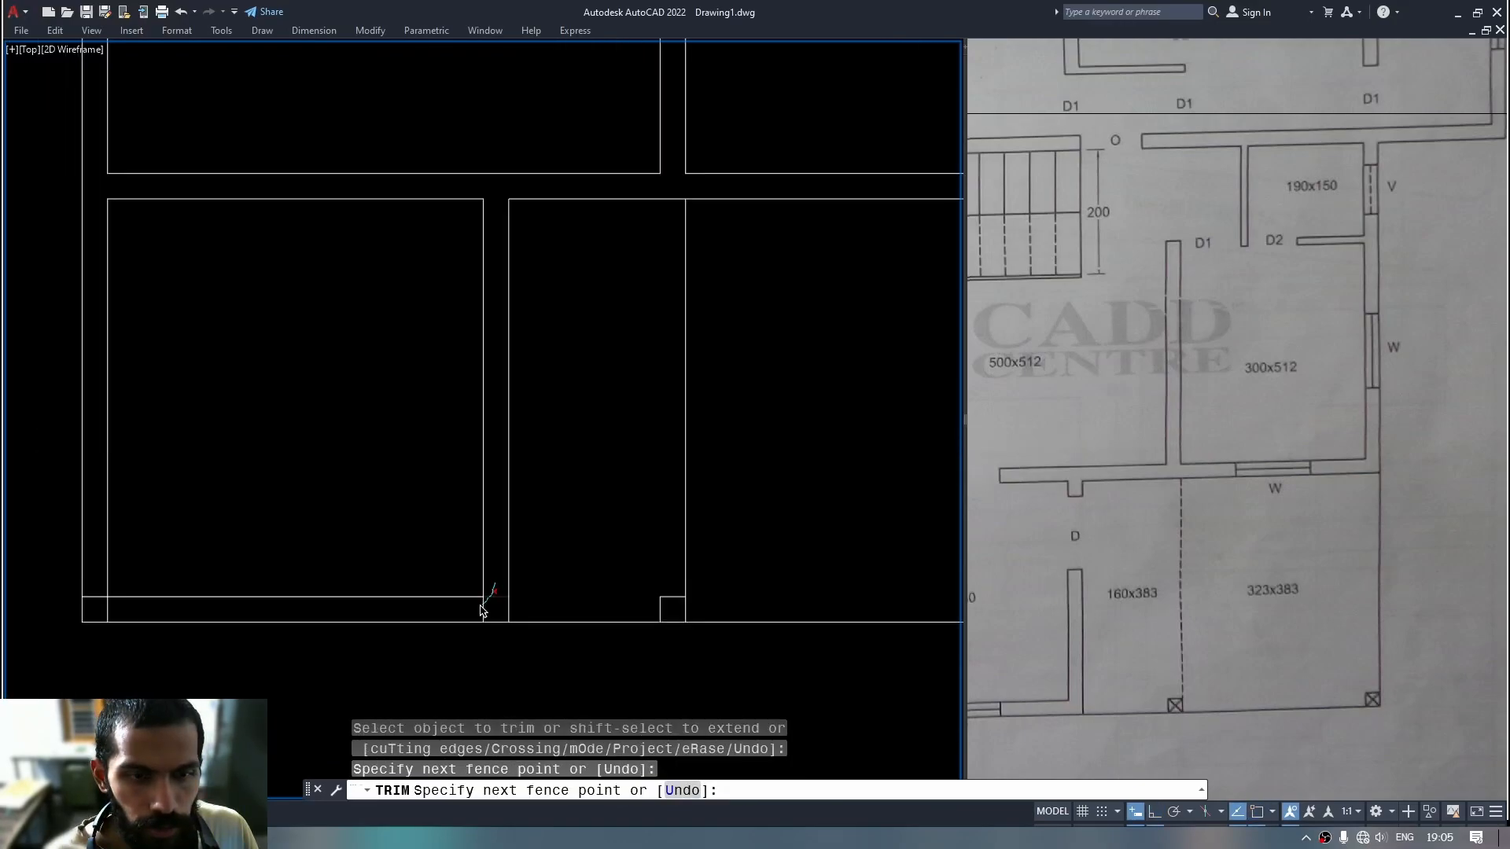
{"action": "left_click_drag", "start_coordinate": [480, 606], "coordinate": [470, 613]}
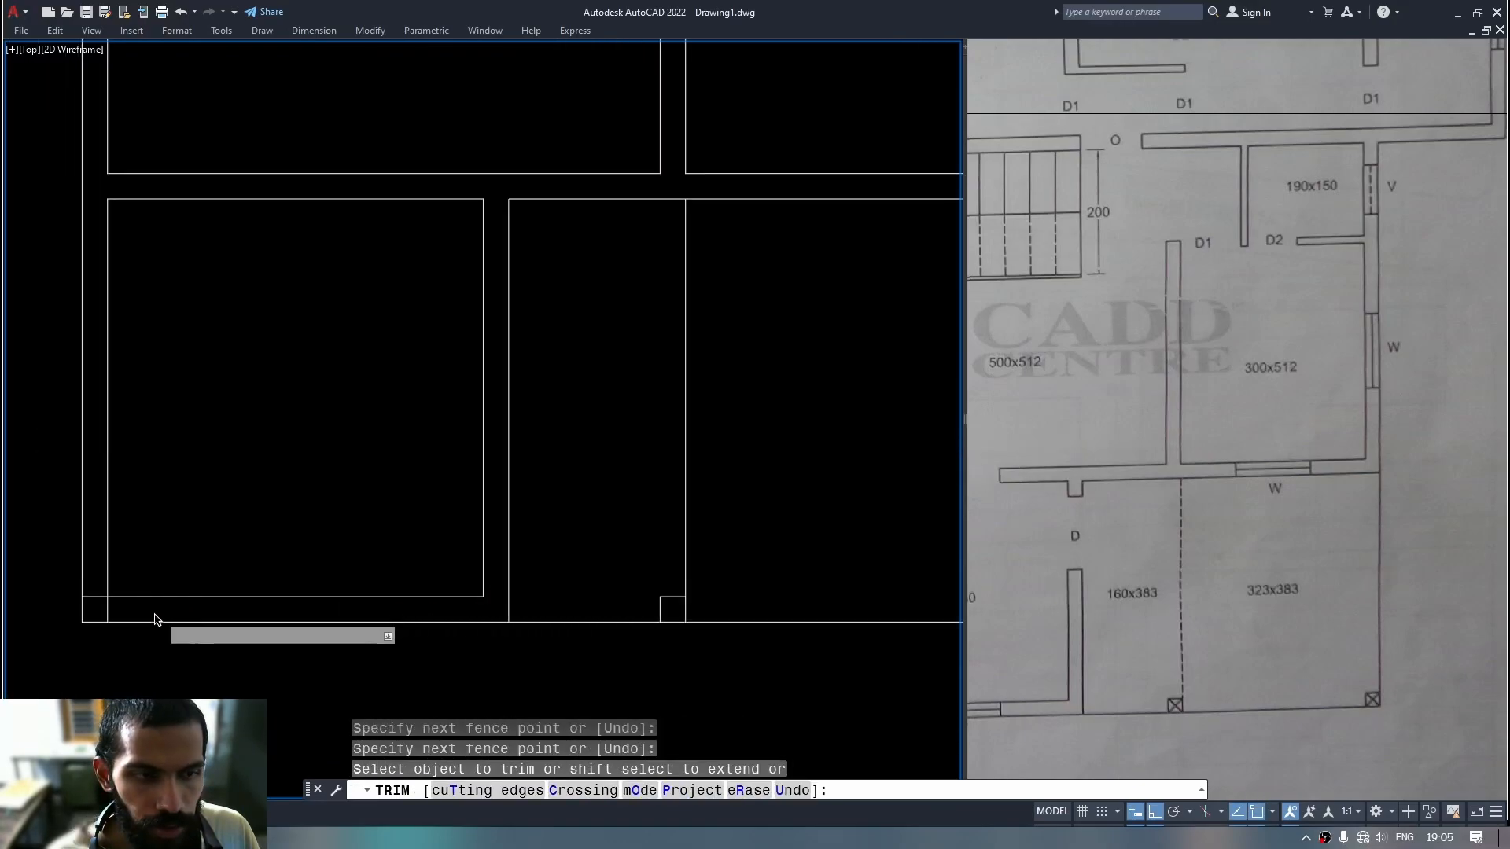
{"action": "left_click_drag", "start_coordinate": [116, 611], "coordinate": [94, 573]}
{"action": "middle_click_drag", "start_coordinate": [134, 374], "coordinate": [162, 692]}
{"action": "scroll", "coordinate": [270, 442], "scroll_direction": "down", "scroll_amount": 3}
{"action": "middle_click_drag", "start_coordinate": [269, 469], "coordinate": [269, 786]}
{"action": "key", "text": "space"}
{"action": "key", "text": "space"}
{"action": "scroll", "coordinate": [187, 448], "scroll_direction": "up", "scroll_amount": 3}
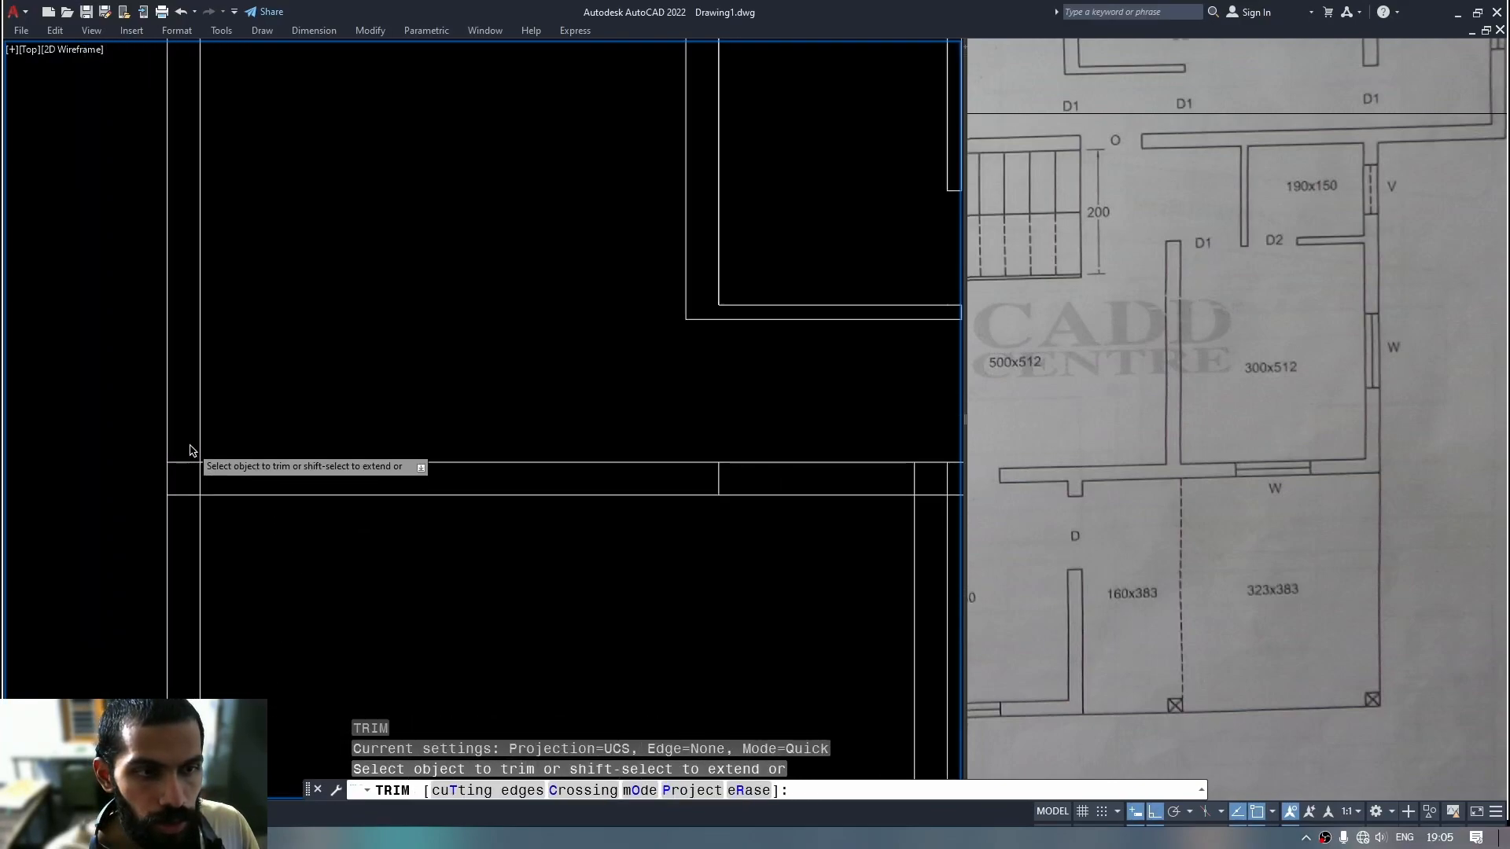
{"action": "key", "text": "Escape"}
Examine the staircase area in the reference photo and the matching short line in the drawing's horizontal wall.
{"action": "scroll", "coordinate": [360, 542], "scroll_direction": "down", "scroll_amount": 3}
{"action": "middle_click_drag", "start_coordinate": [430, 536], "coordinate": [435, 529]}
{"action": "scroll", "coordinate": [456, 550], "scroll_direction": "down", "scroll_amount": 3}
{"action": "mouse_move", "coordinate": [500, 606]}
{"action": "middle_mouse_down"}
{"action": "mouse_move", "coordinate": [424, 398]}
{"action": "mouse_move", "coordinate": [398, 239]}
{"action": "middle_mouse_up"}
{"action": "middle_click_drag", "start_coordinate": [444, 479], "coordinate": [453, 451]}
{"action": "mouse_move", "coordinate": [1132, 586]}
{"action": "middle_mouse_down"}
{"action": "mouse_move", "coordinate": [1286, 515]}
{"action": "mouse_move", "coordinate": [1253, 539]}
{"action": "middle_mouse_up"}
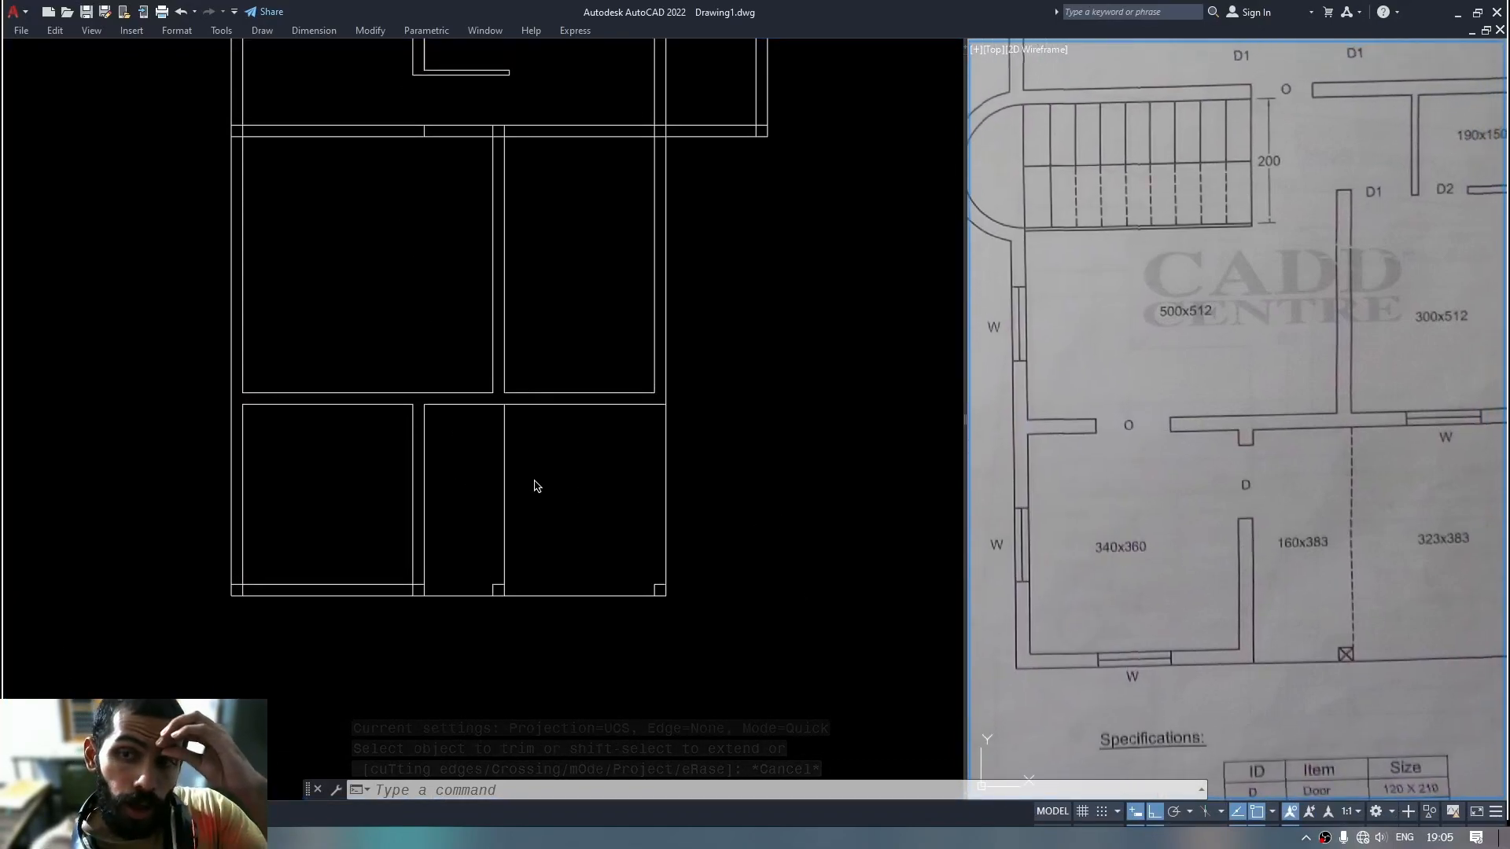
{"action": "left_click", "coordinate": [1202, 355]}
{"action": "middle_click_drag", "start_coordinate": [1206, 323], "coordinate": [1230, 489]}
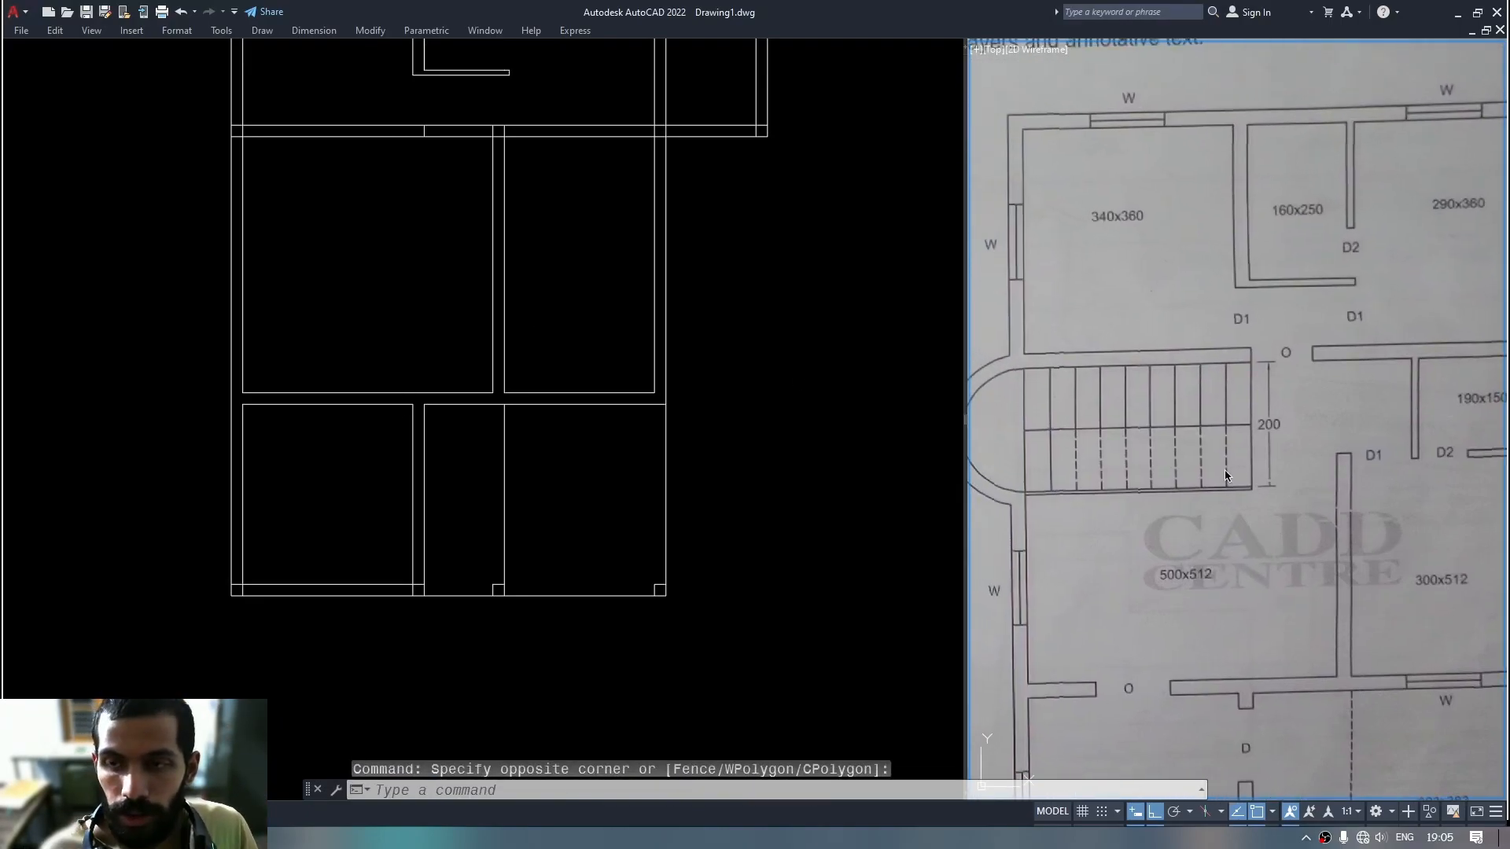
{"action": "left_click", "coordinate": [370, 216]}
{"action": "middle_click_drag", "start_coordinate": [381, 222], "coordinate": [377, 525]}
{"action": "scroll", "coordinate": [430, 431], "scroll_direction": "up", "scroll_amount": 2}
{"action": "scroll", "coordinate": [430, 444], "scroll_direction": "up", "scroll_amount": 1}
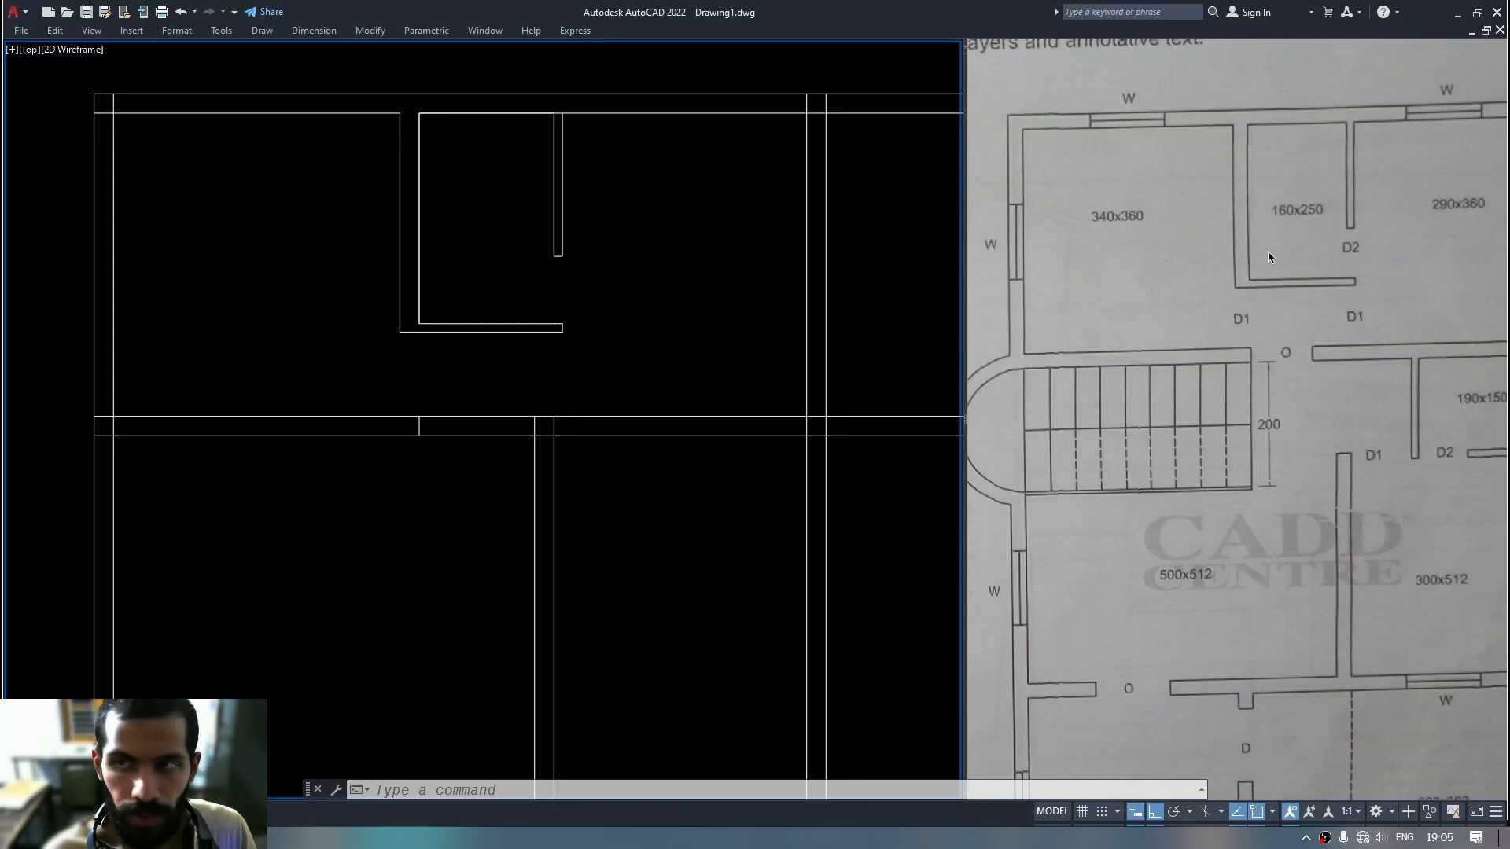
{"action": "left_click", "coordinate": [419, 426]}
{"action": "key", "text": "Escape"}
{"action": "middle_click_drag", "start_coordinate": [461, 462], "coordinate": [494, 422]}
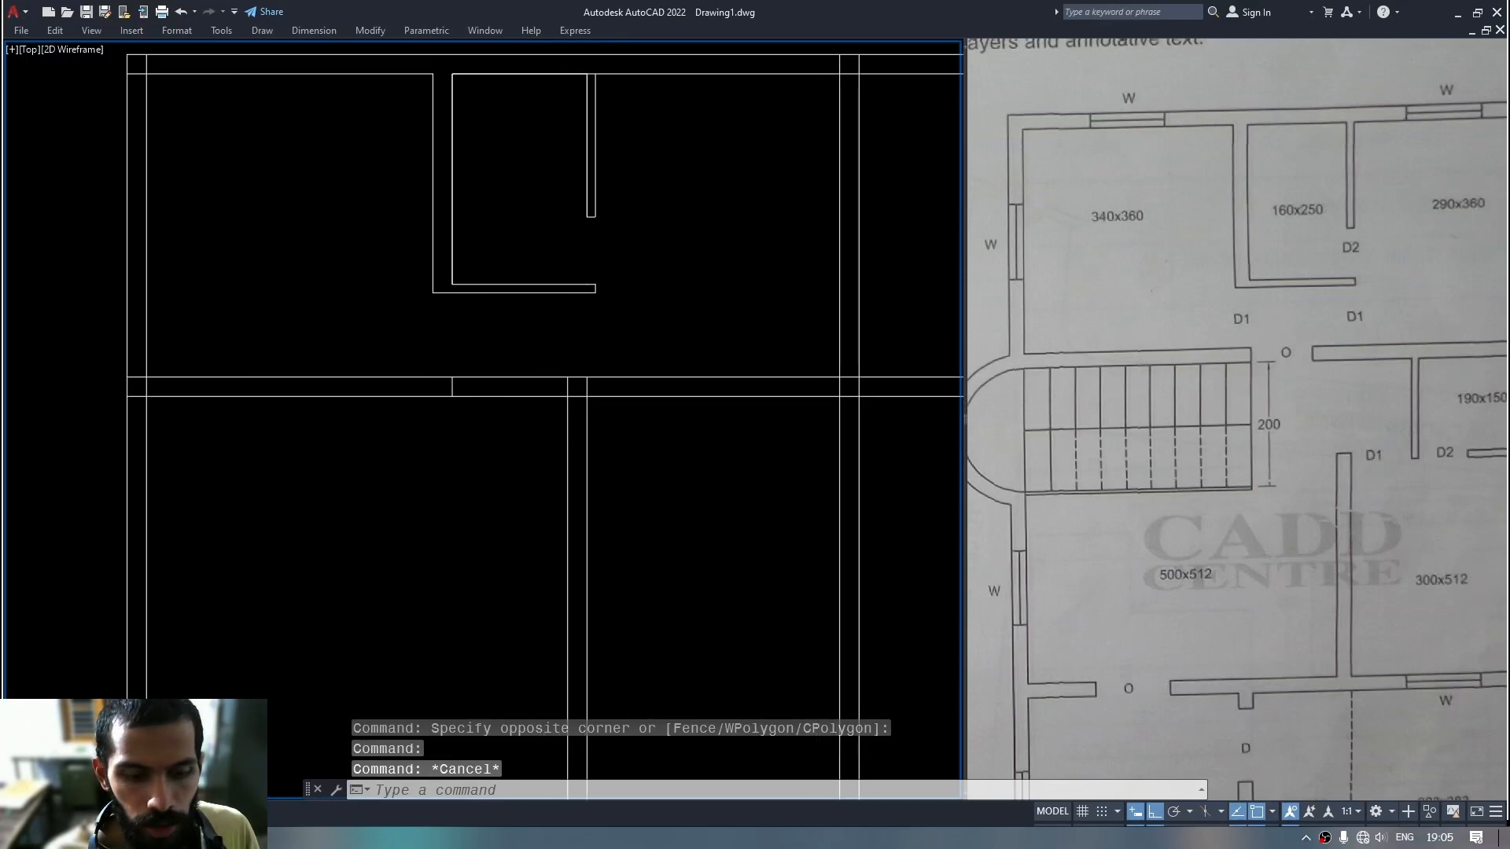
Draw two consecutive 100-long vertical lines down from the short wall line's lower end for the staircase edge.
{"action": "right_click", "coordinate": [516, 435]}
{"action": "left_click", "coordinate": [554, 449]}
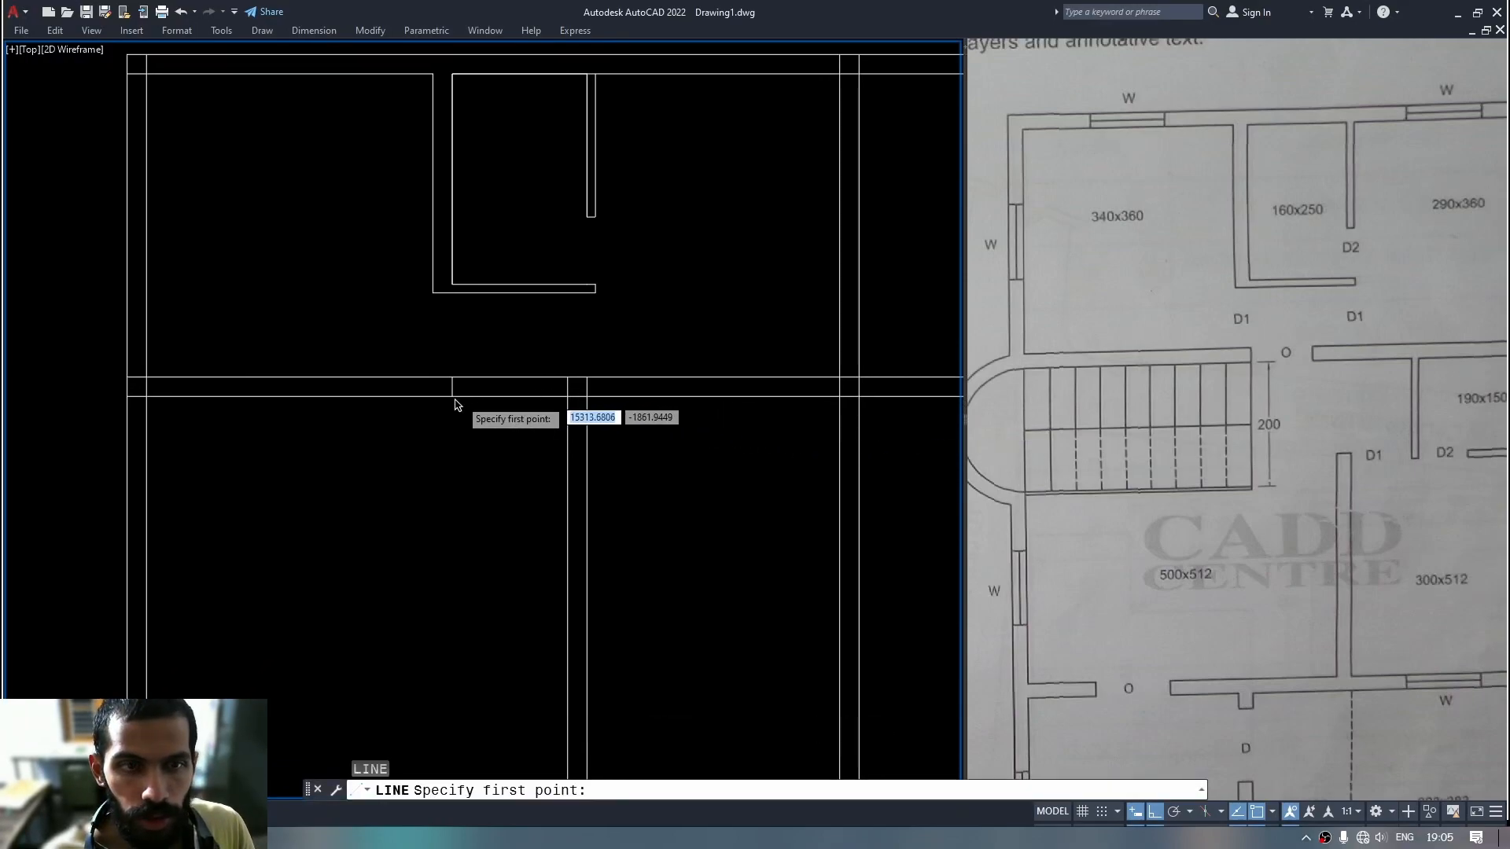
{"action": "left_click", "coordinate": [452, 399]}
{"action": "type", "text": "100"}
{"action": "key", "text": "Return"}
{"action": "type", "text": "10"}
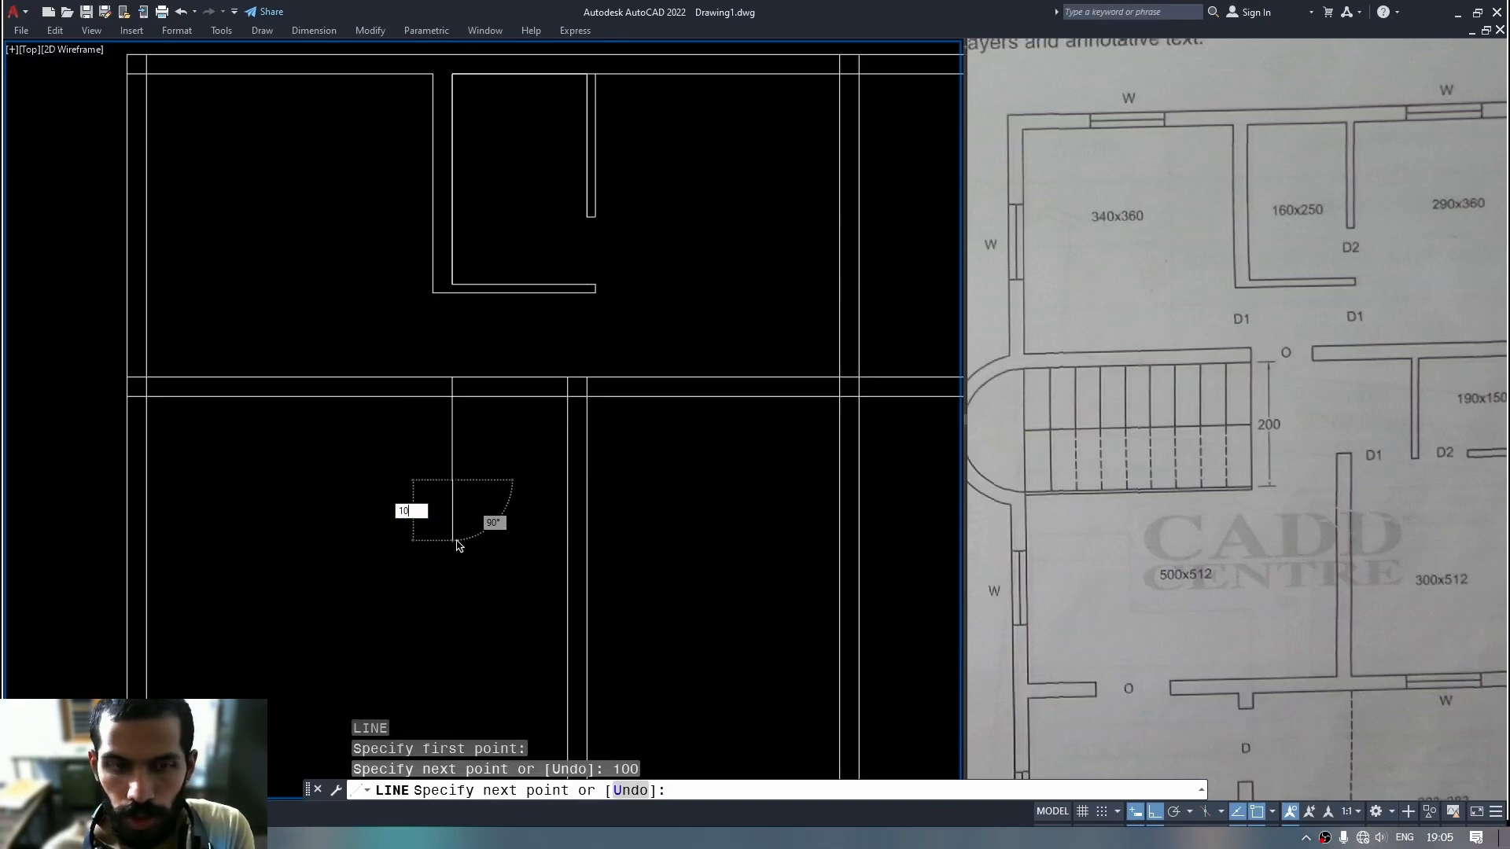
{"action": "key", "text": "Return"}
{"action": "key", "text": "Return"}
{"action": "left_click", "coordinate": [478, 514]}
{"action": "left_click", "coordinate": [417, 542]}
{"action": "left_click", "coordinate": [466, 433]}
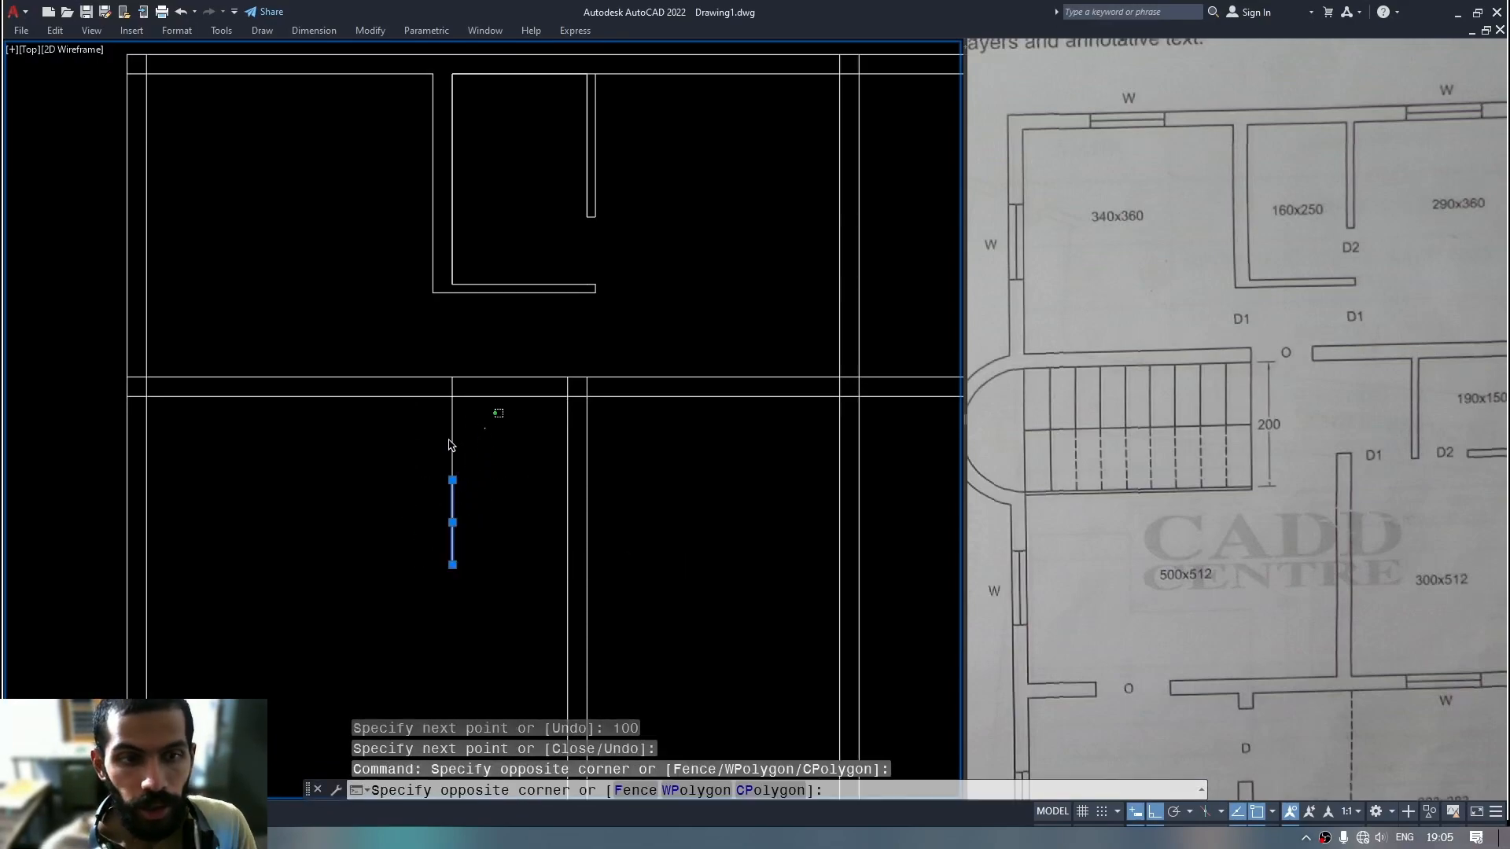
{"action": "left_click", "coordinate": [387, 449]}
{"action": "key", "text": "Escape"}
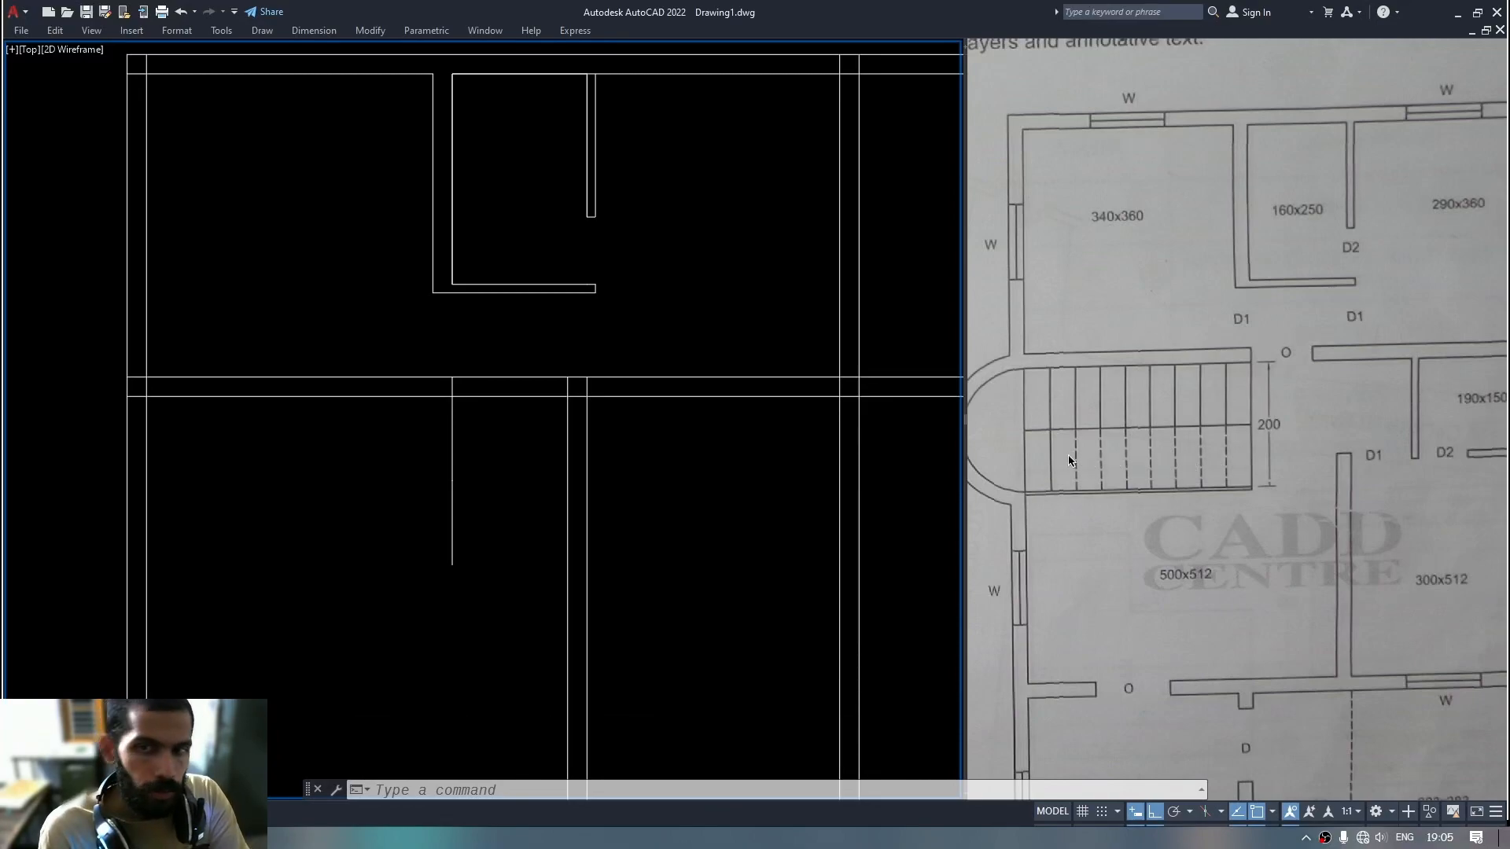
{"action": "key", "text": "Escape"}
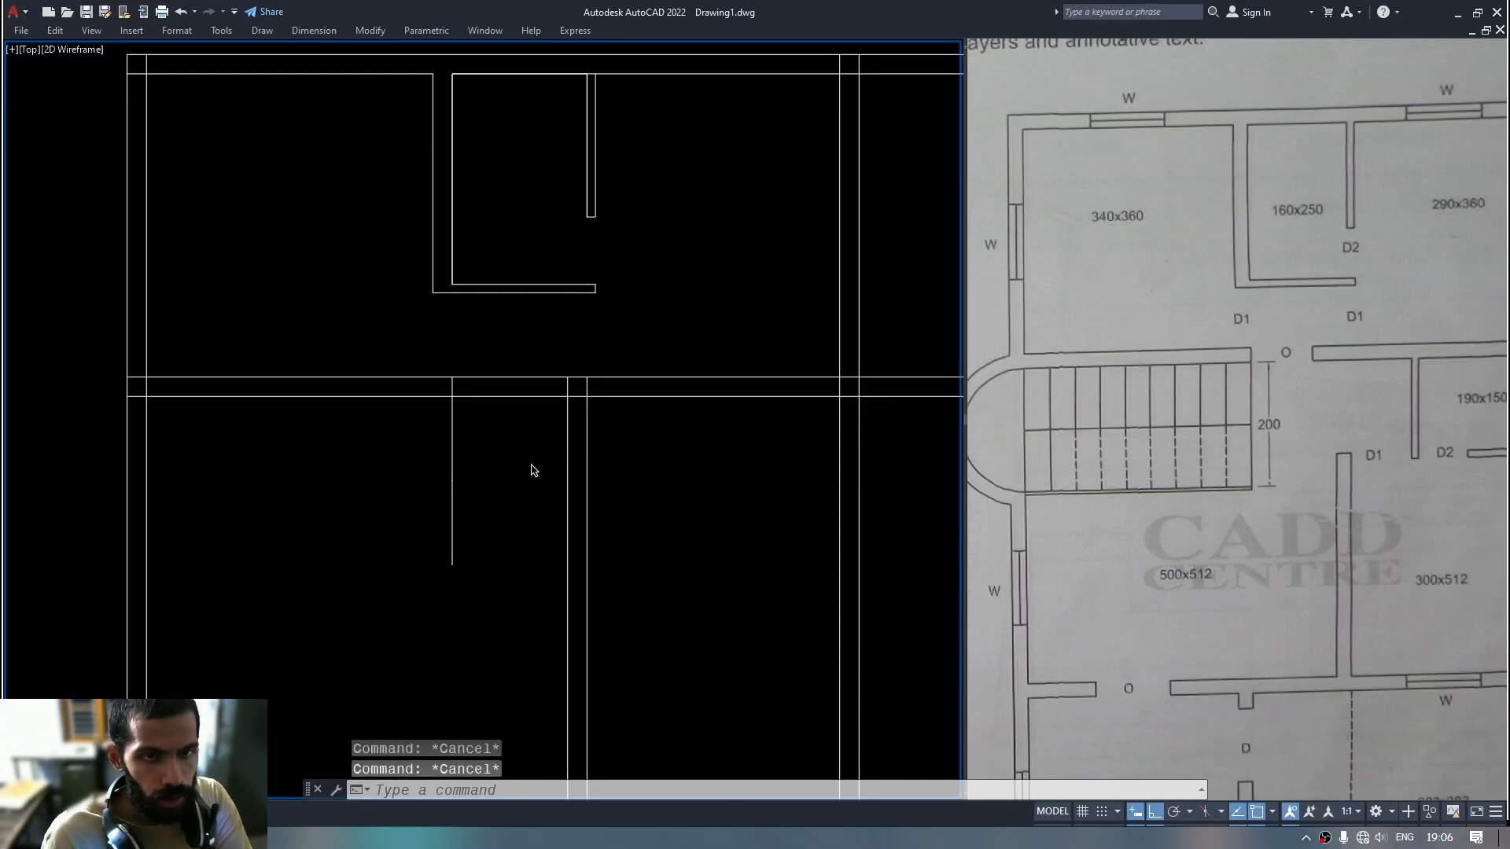
{"action": "middle_click_drag", "start_coordinate": [504, 469], "coordinate": [503, 475]}
{"action": "left_click", "coordinate": [504, 471]}
{"action": "left_click", "coordinate": [396, 517]}
{"action": "key", "text": "Escape"}
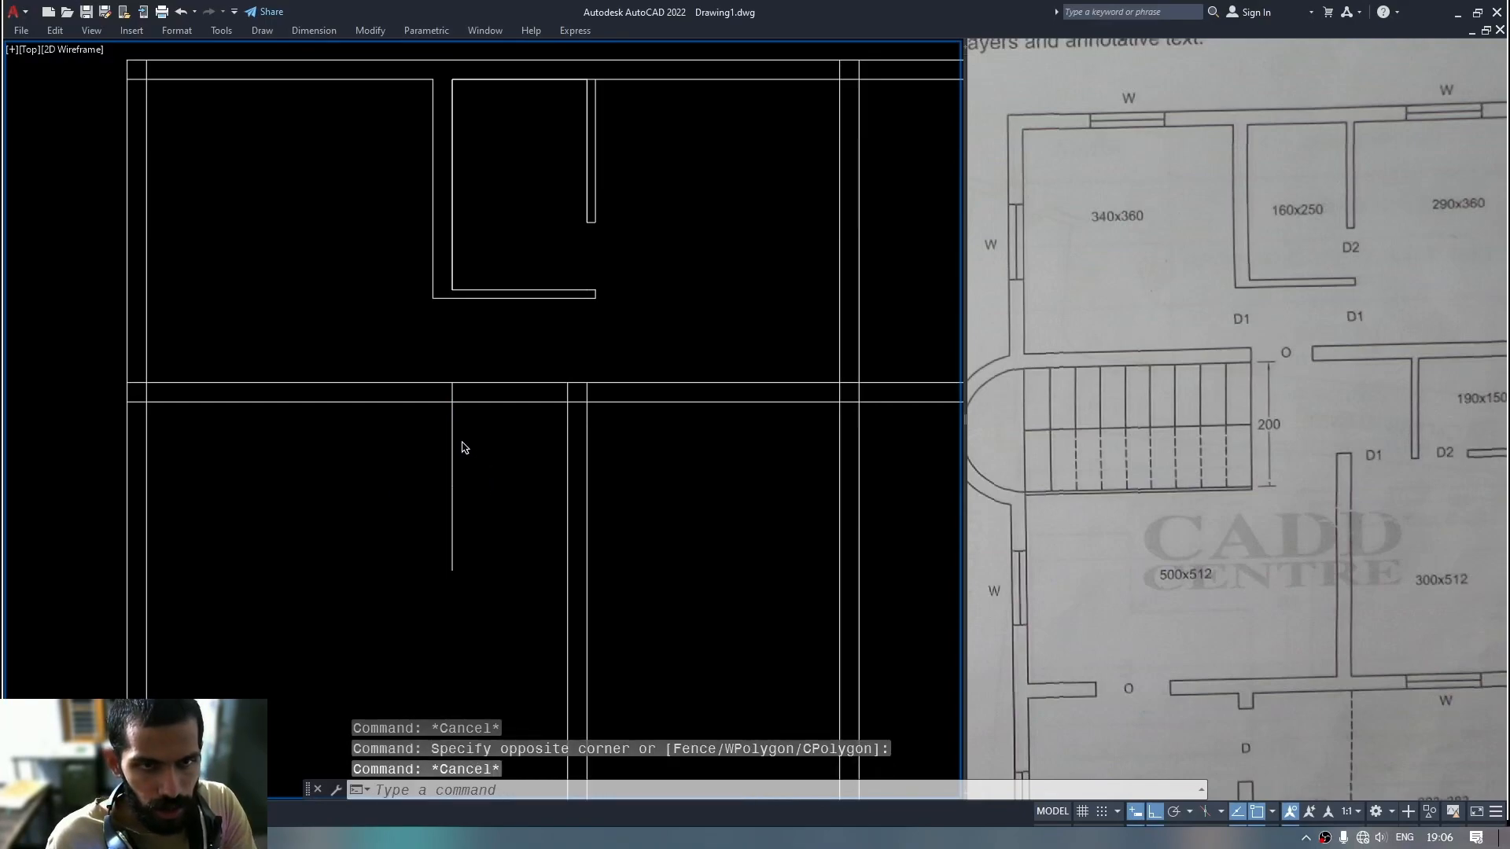
Draw a horizontal line from the midpoint of the staircase's vertical edge to the inner line of the left wall.
{"action": "key", "text": "Escape"}
{"action": "type", "text": "l"}
{"action": "key", "text": "Return"}
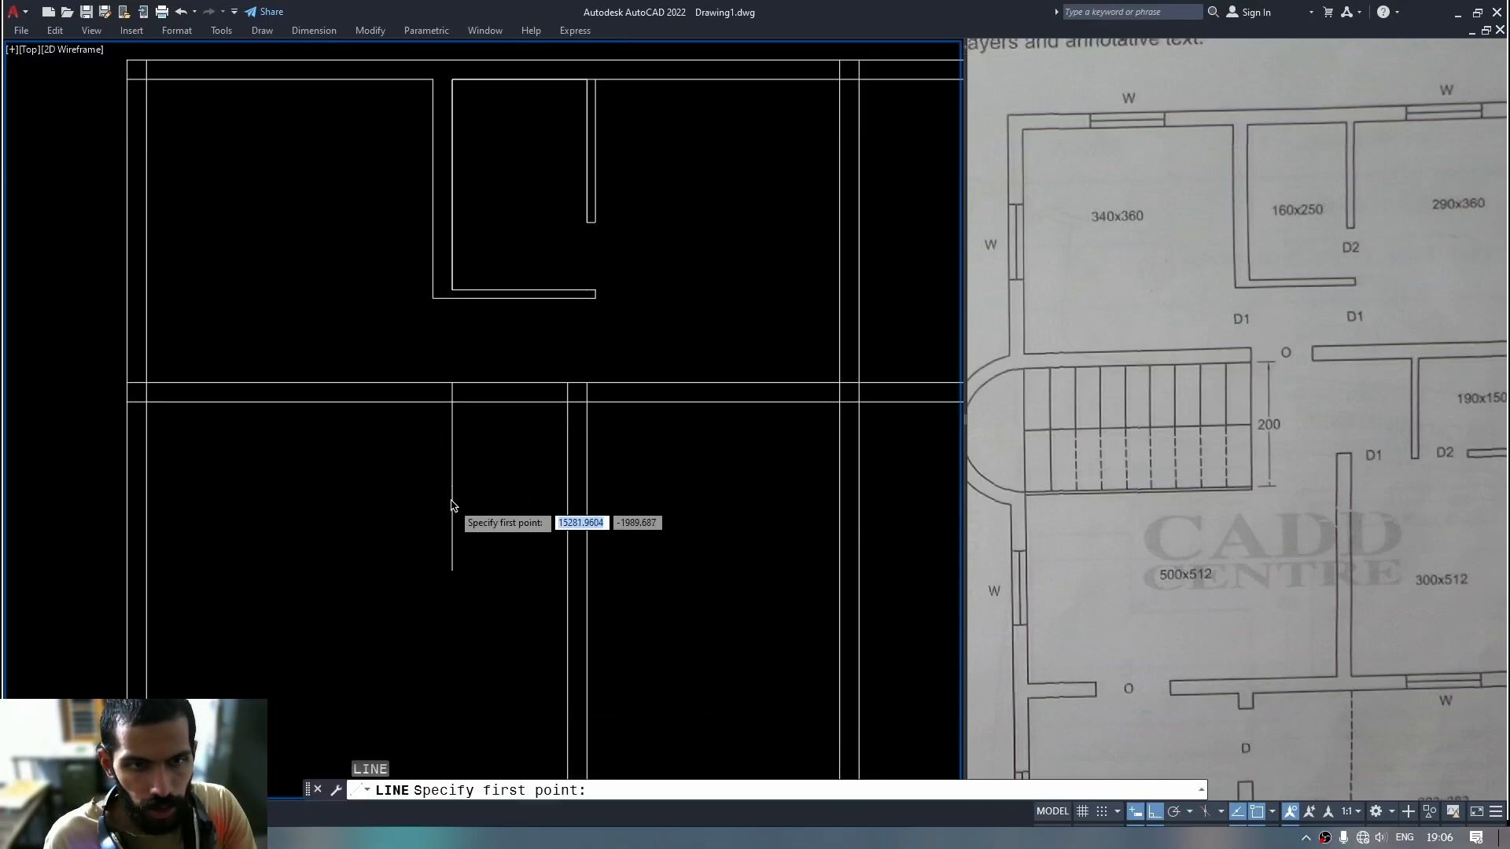
{"action": "left_click", "coordinate": [453, 486]}
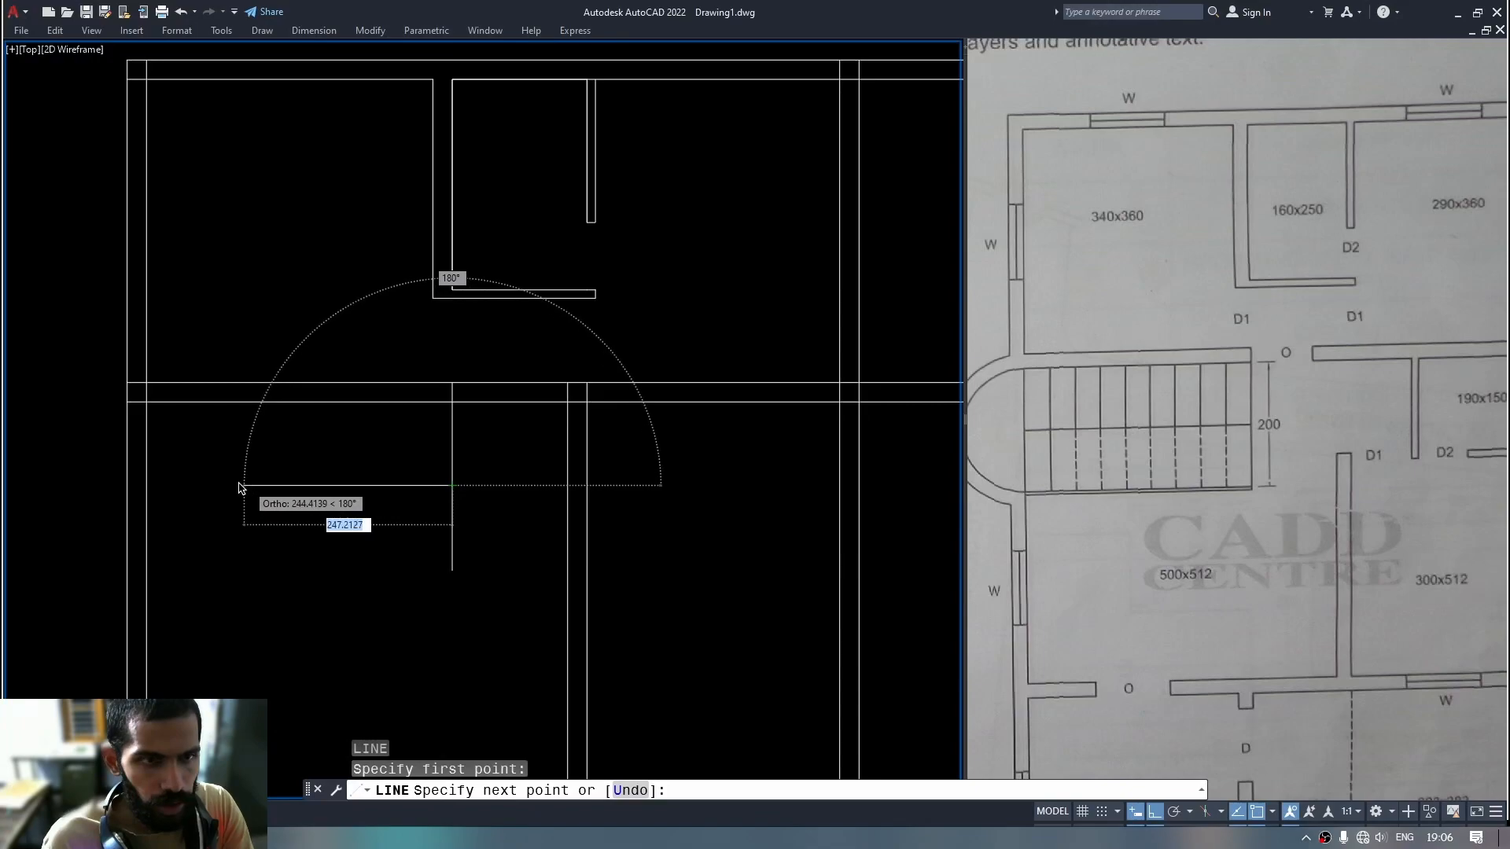
{"action": "left_click", "coordinate": [147, 486]}
{"action": "key", "text": "Escape"}
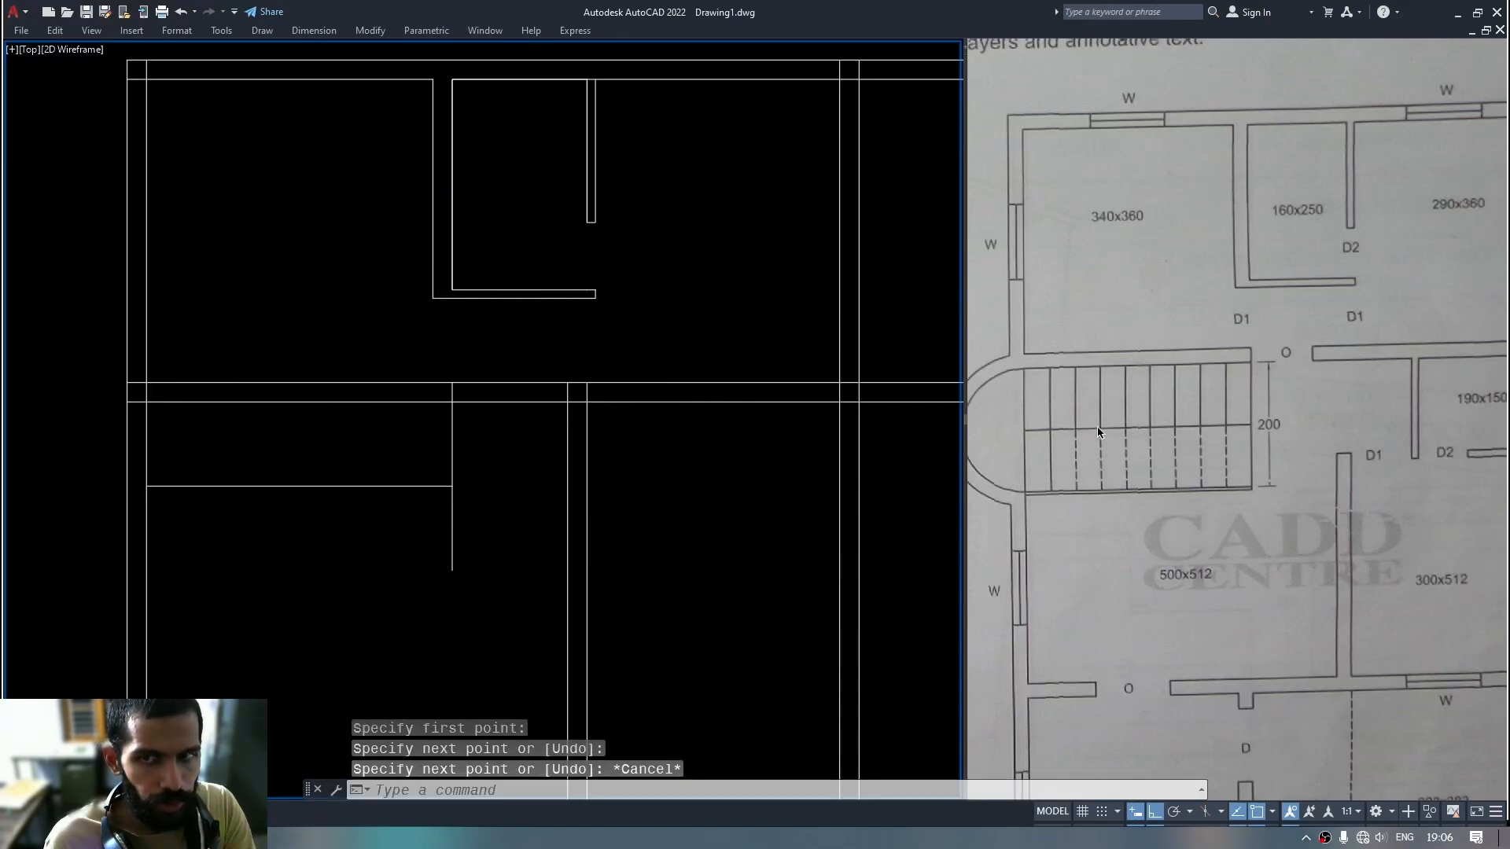
{"action": "key", "text": "Escape"}
Create a path array of the two vertical staircase edge lines along the horizontal middle line.
{"action": "middle_click_drag", "start_coordinate": [542, 522], "coordinate": [542, 529]}
{"action": "left_click", "coordinate": [474, 458]}
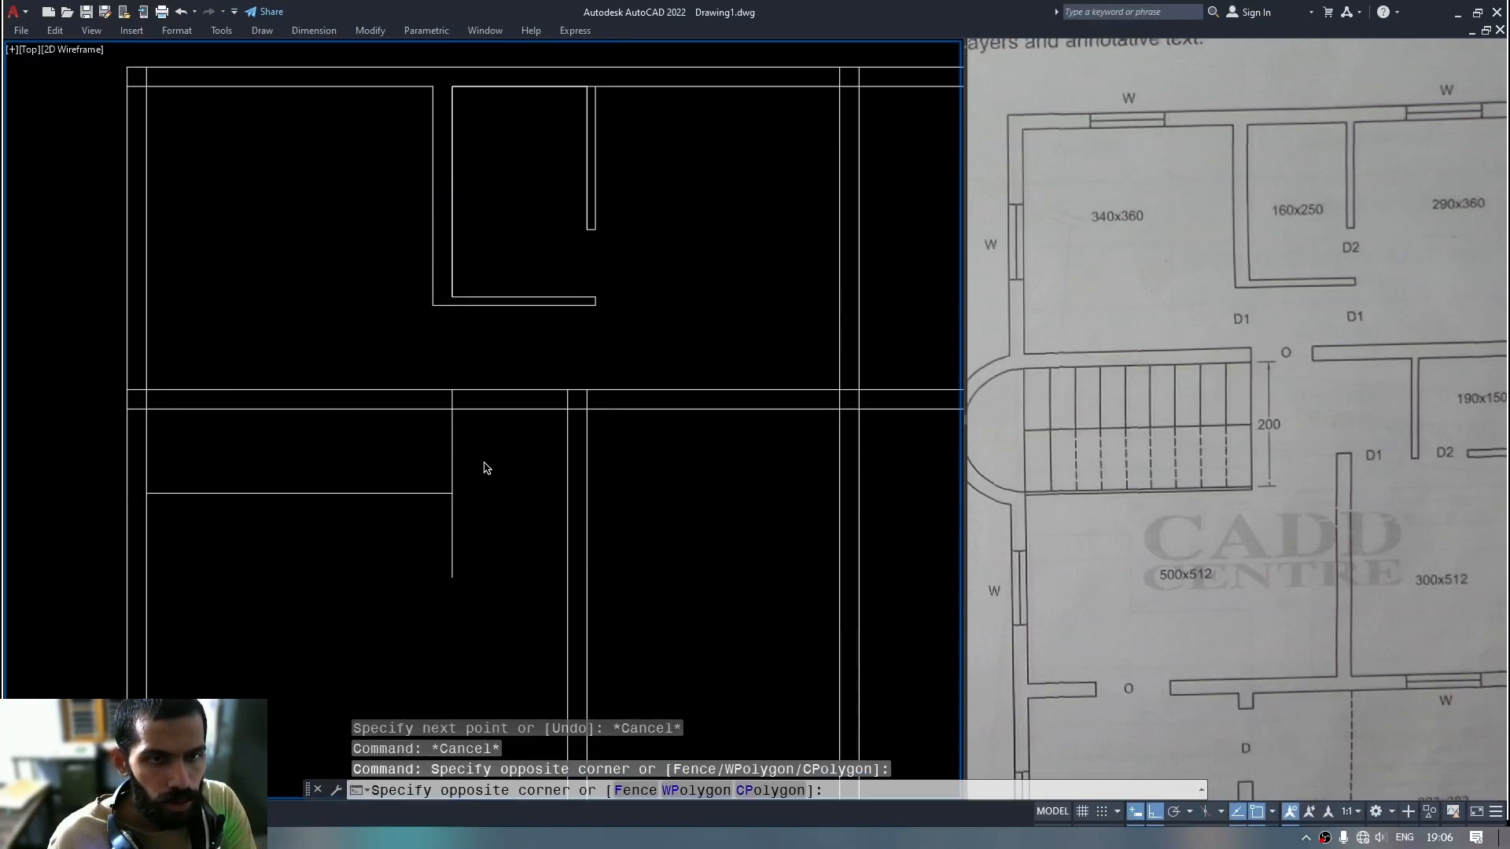
{"action": "key", "text": "Escape"}
{"action": "left_click_drag", "start_coordinate": [393, 457], "coordinate": [510, 496]}
{"action": "key", "text": "Escape"}
{"action": "left_click", "coordinate": [486, 462]}
{"action": "left_click", "coordinate": [438, 455]}
{"action": "left_click", "coordinate": [499, 522]}
{"action": "left_click_drag", "start_coordinate": [439, 548], "coordinate": [445, 560]}
{"action": "middle_click_drag", "start_coordinate": [479, 574], "coordinate": [476, 601]}
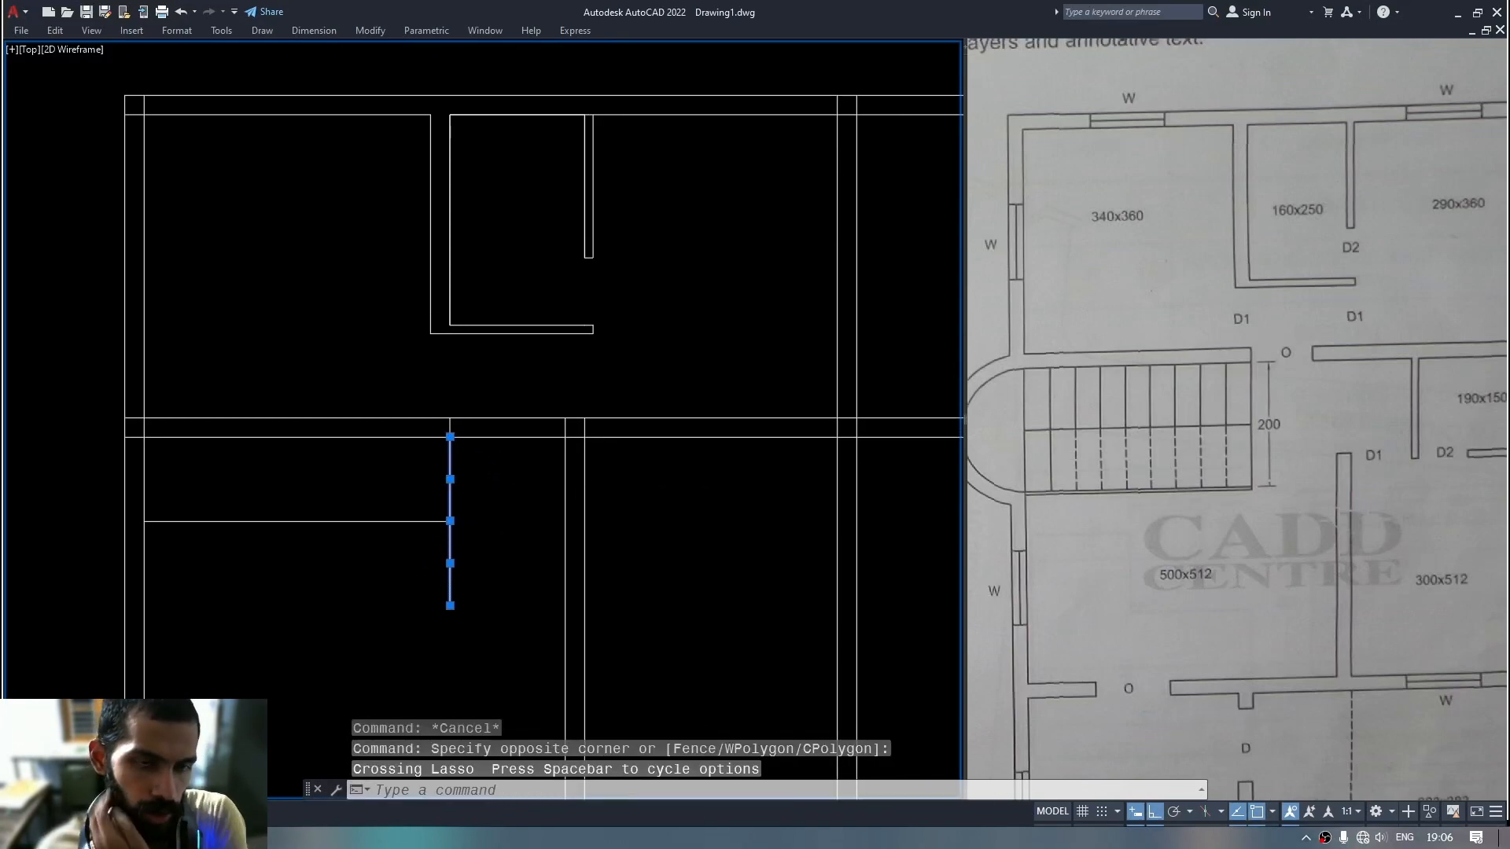
{"action": "type", "text": "array"}
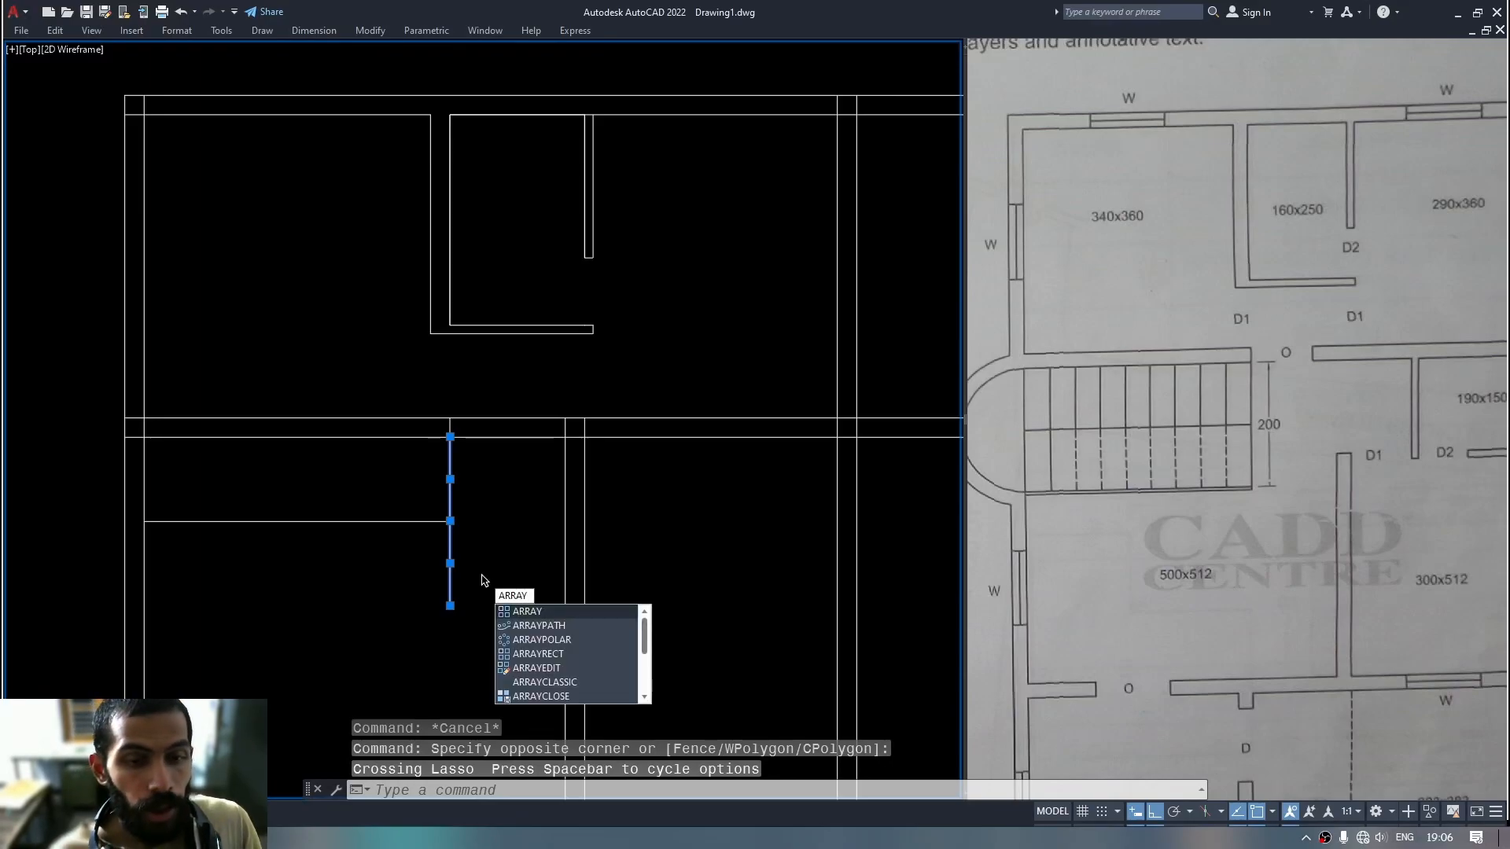
{"action": "left_click", "coordinate": [562, 625]}
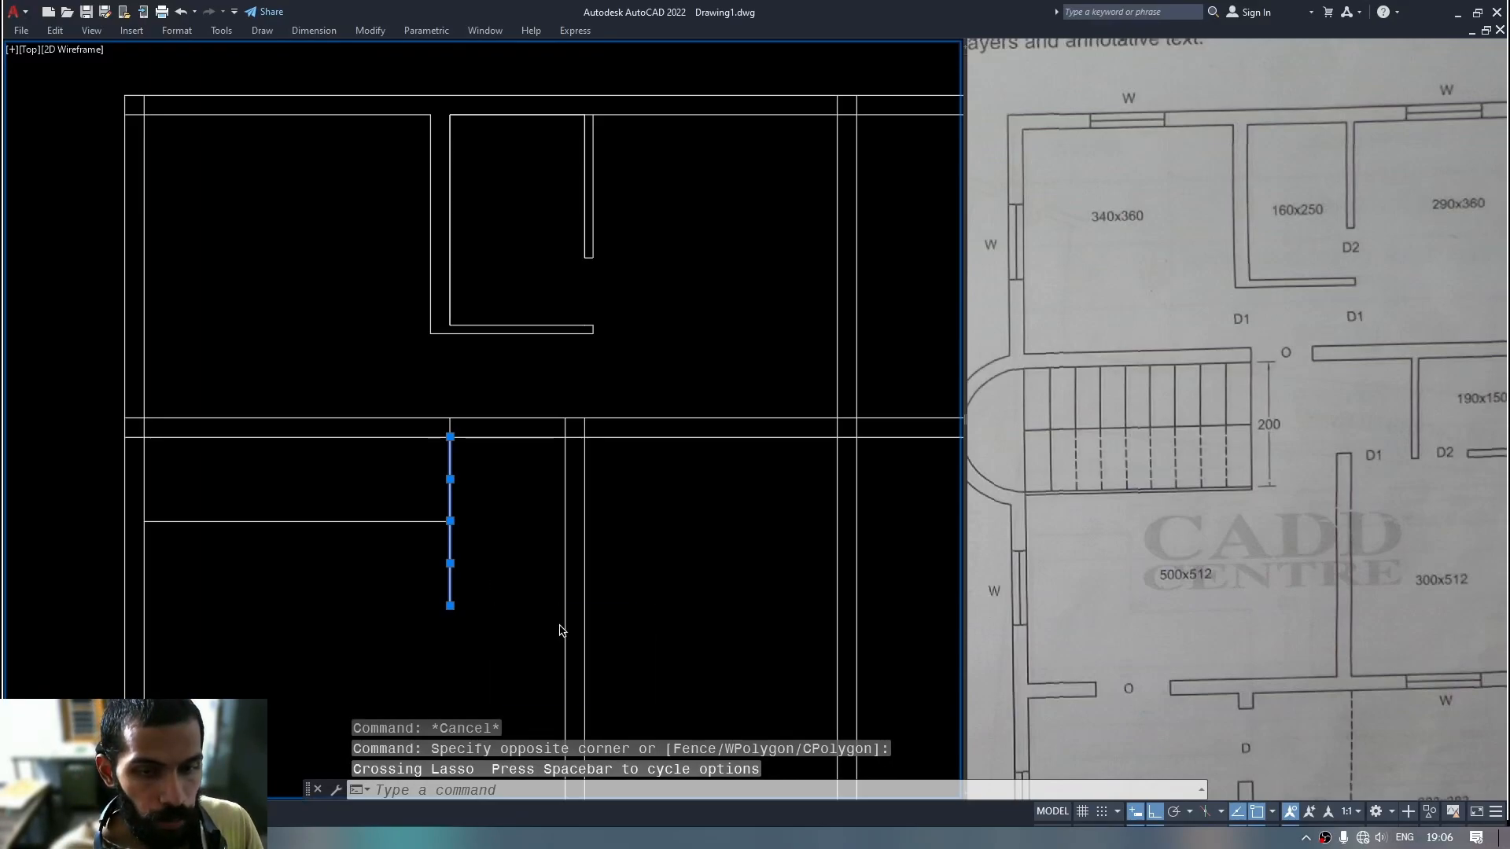
{"action": "left_click", "coordinate": [388, 522]}
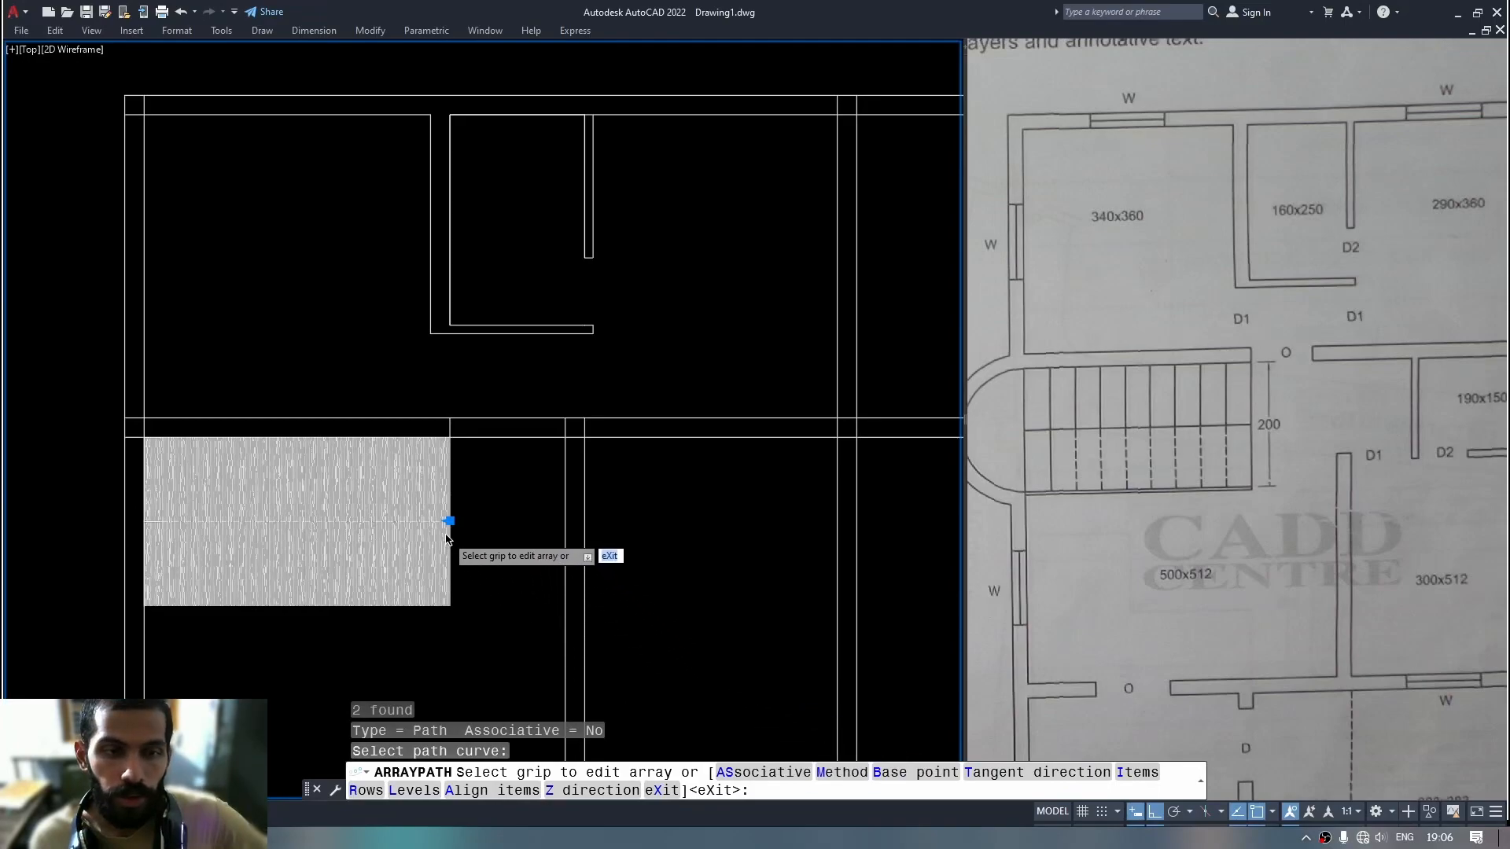
Switch the path array to the Divide method and set it to 10 items.
{"action": "left_click", "coordinate": [1137, 773]}
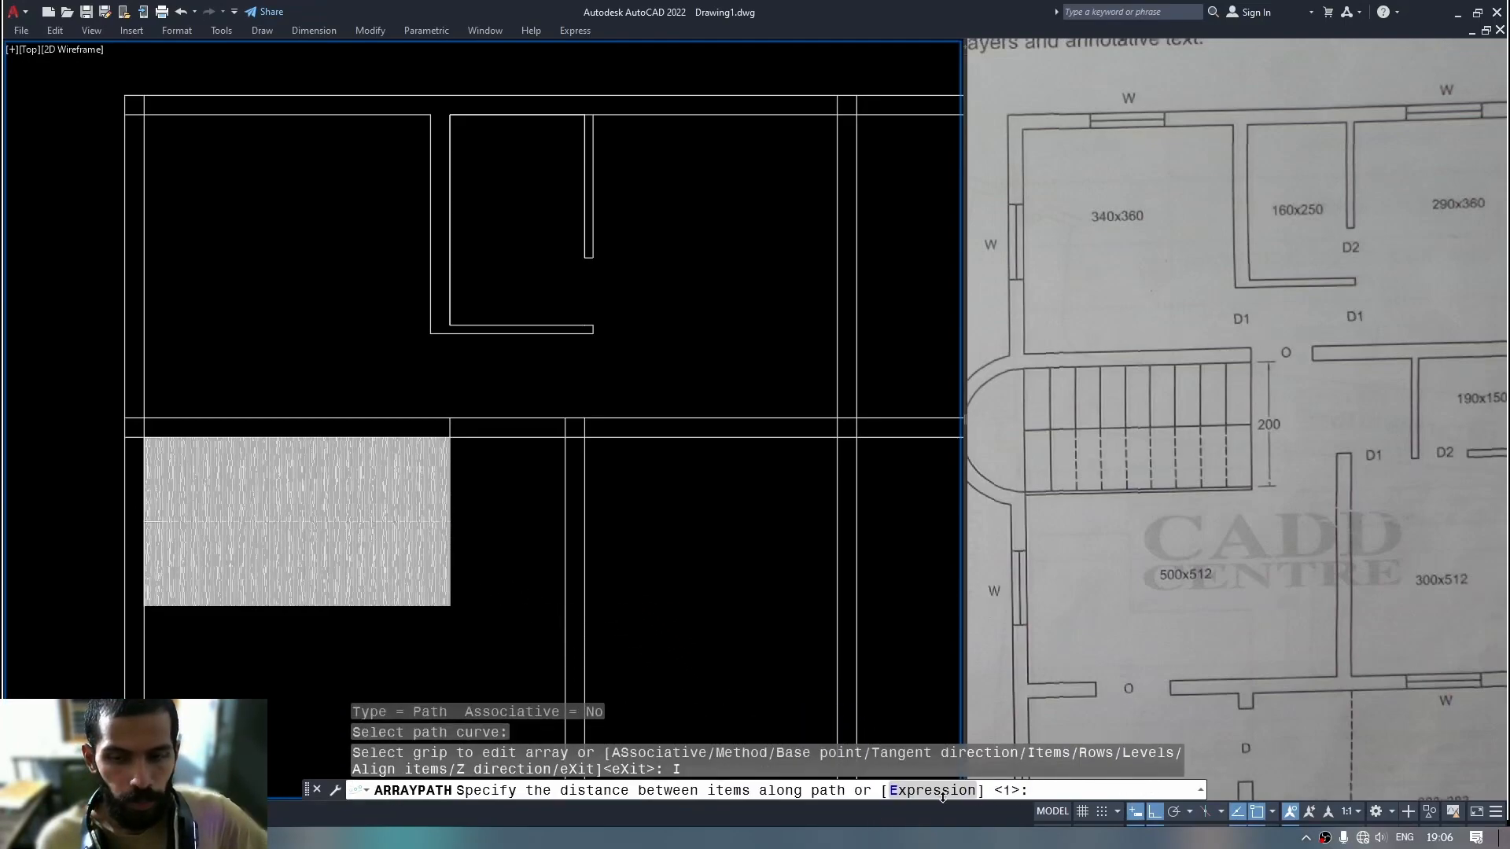
{"action": "key", "text": "Escape"}
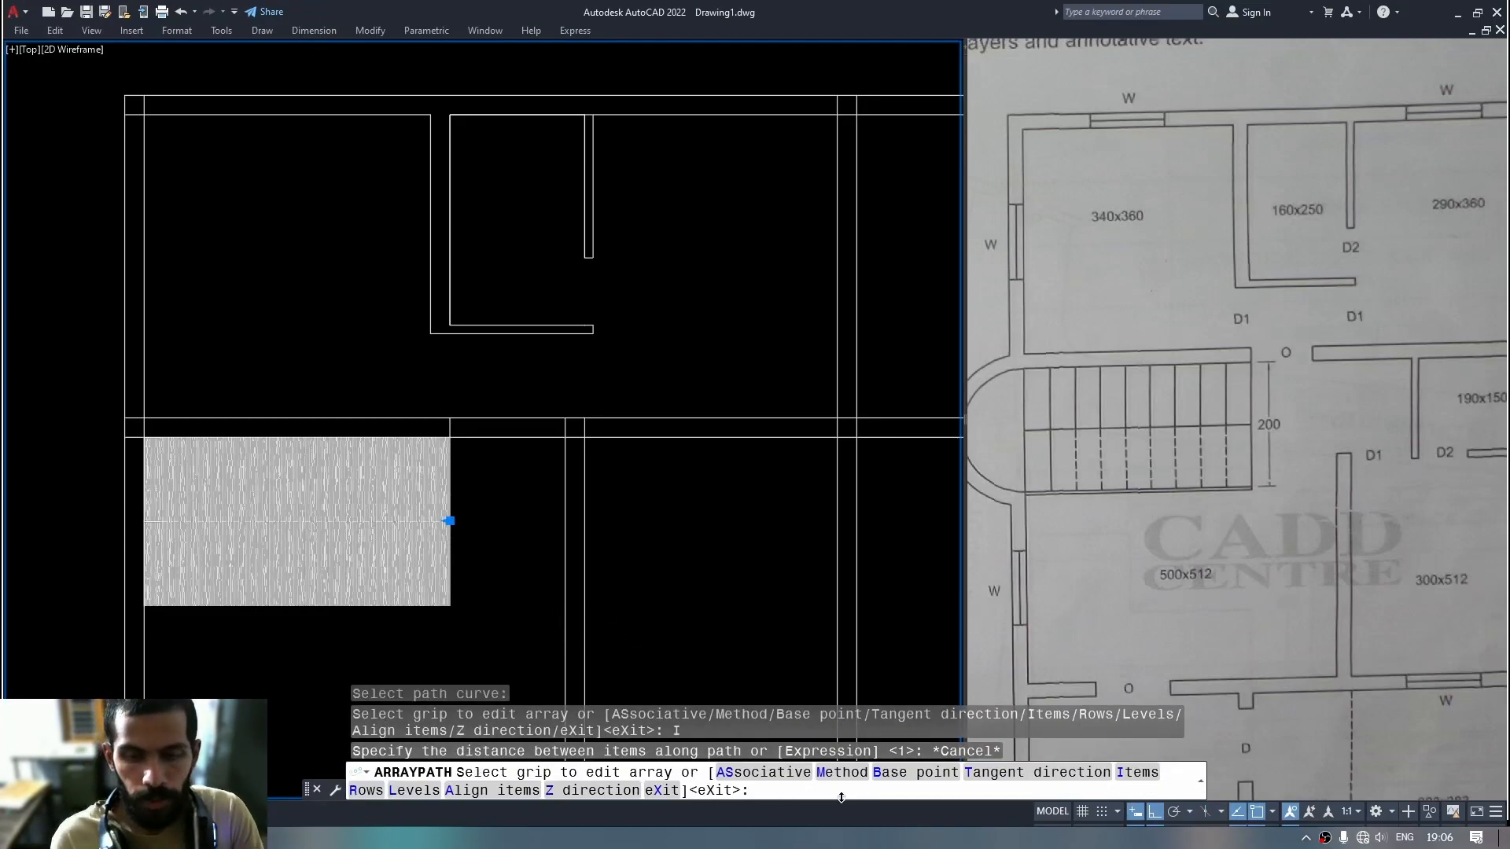
{"action": "left_click", "coordinate": [912, 790]}
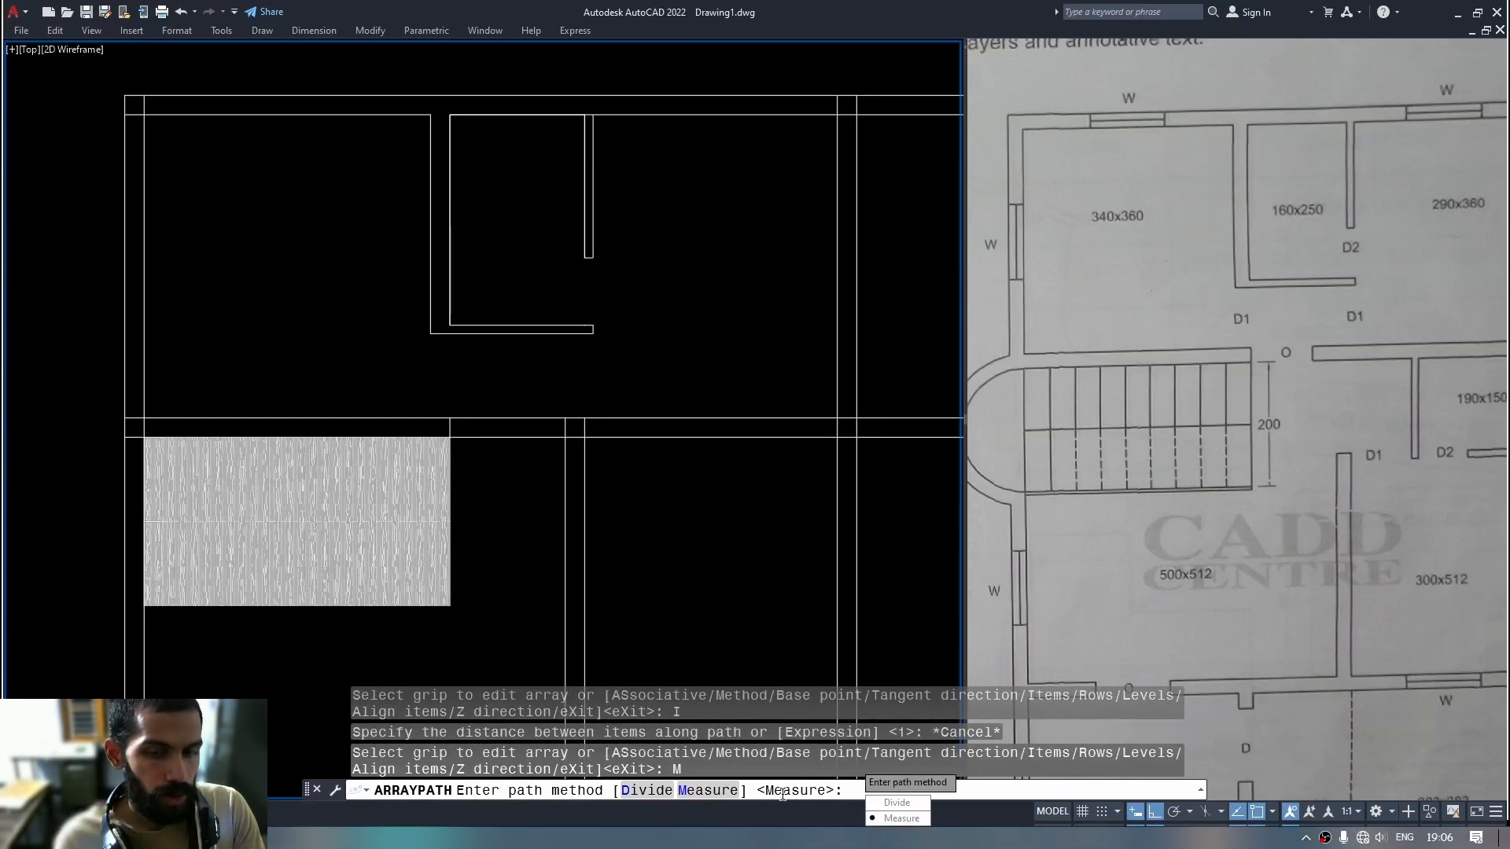
{"action": "left_click", "coordinate": [655, 794]}
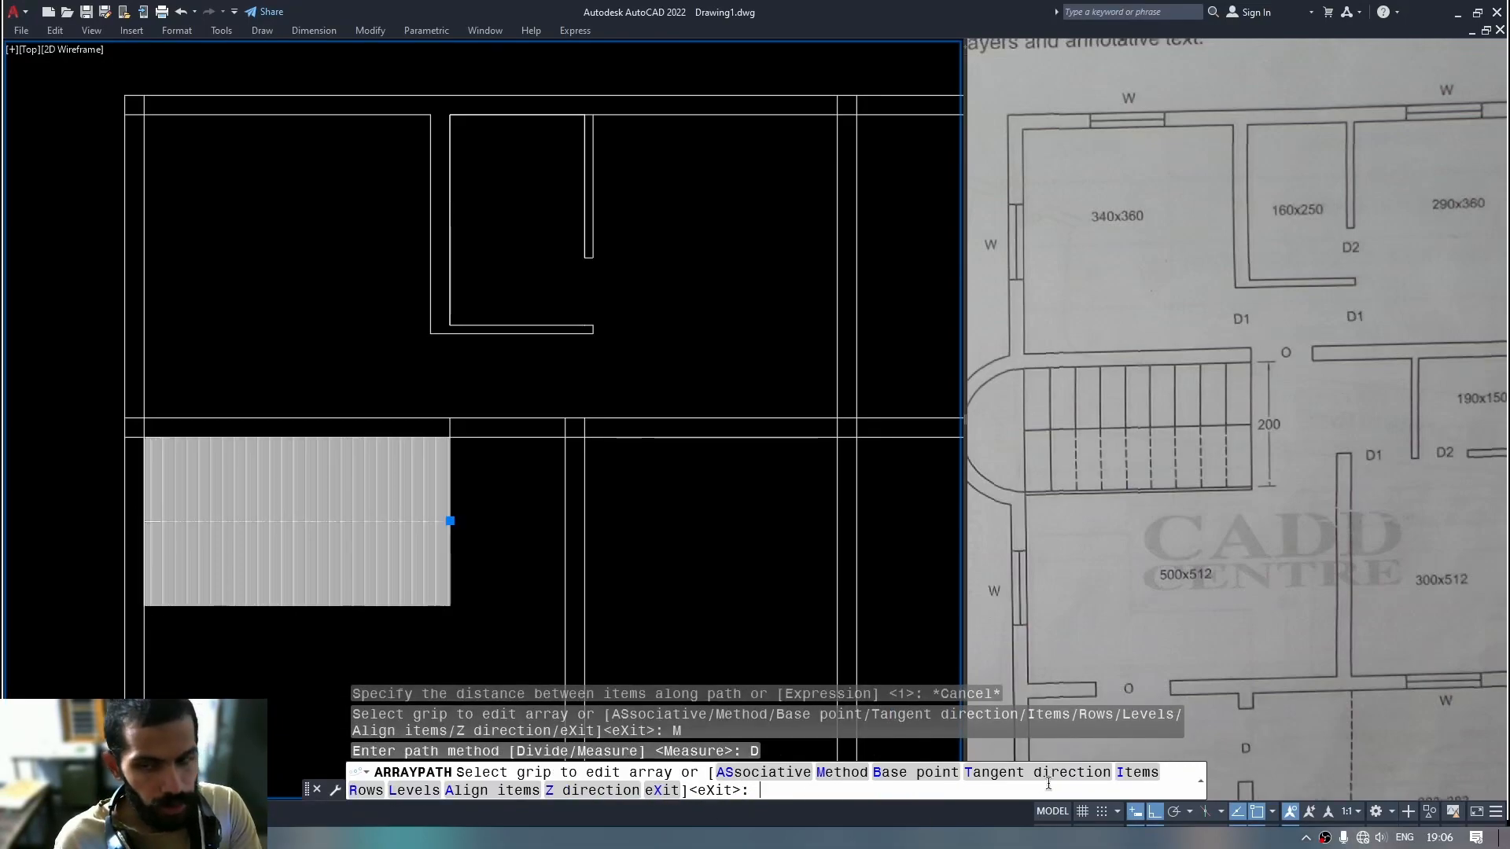
{"action": "left_click", "coordinate": [1134, 773]}
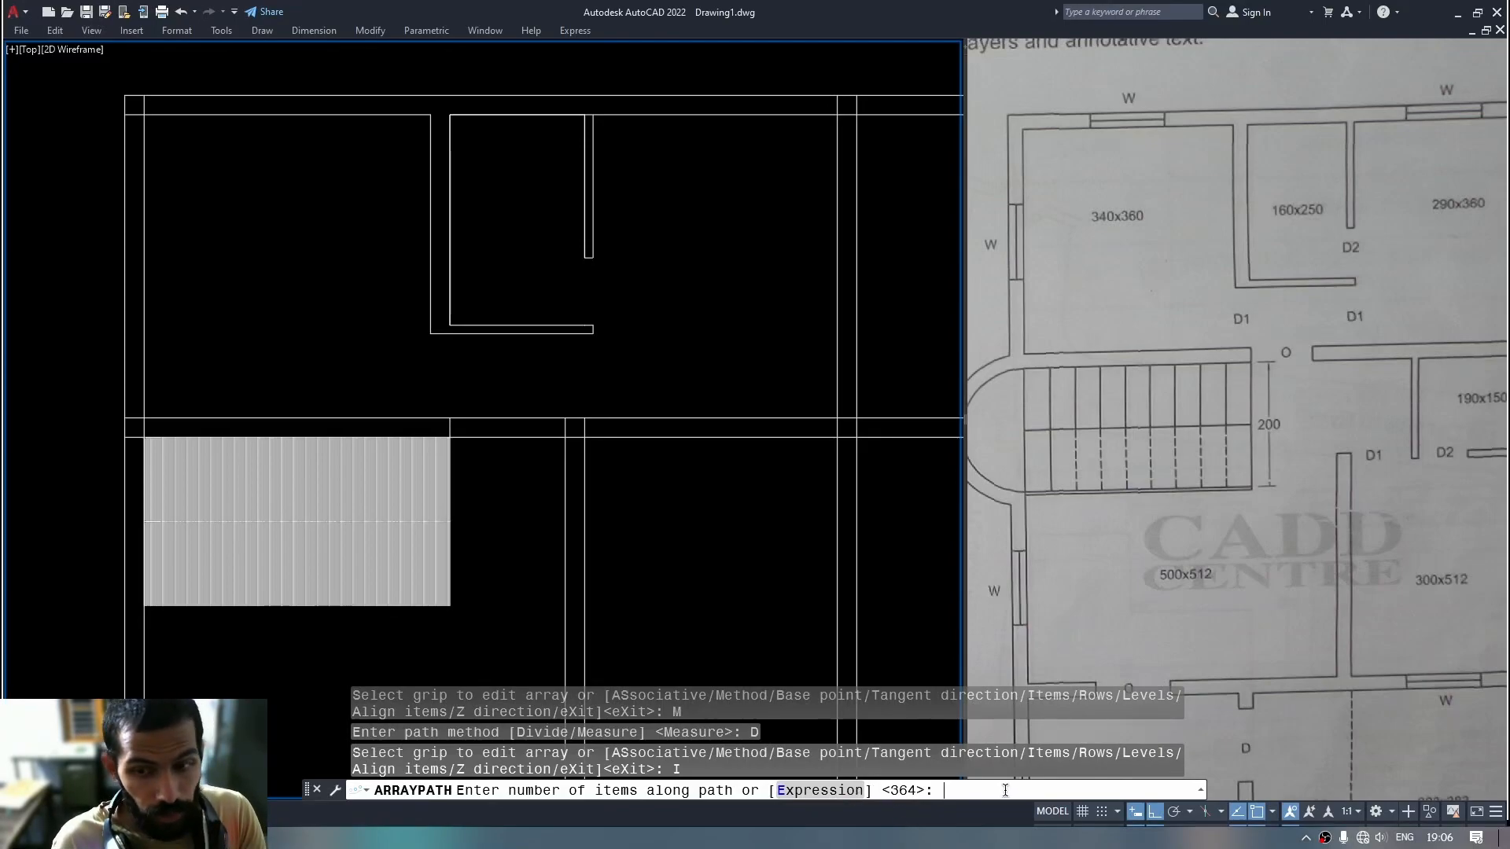
{"action": "type", "text": "10"}
{"action": "key", "text": "Return"}
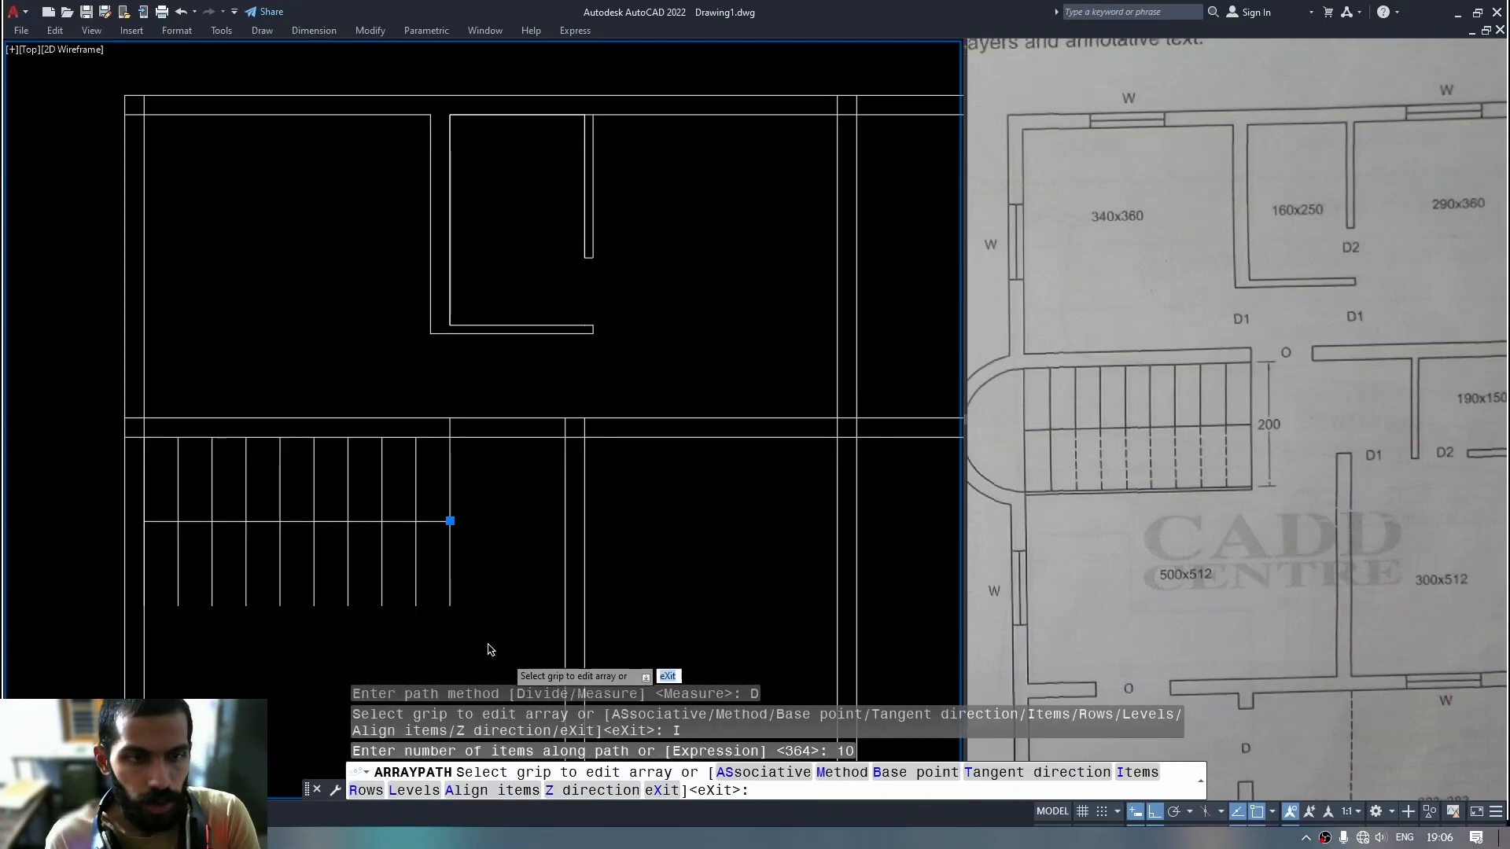
Make the stair tread array non-associative and finish it.
{"action": "middle_click_drag", "start_coordinate": [441, 621], "coordinate": [525, 582]}
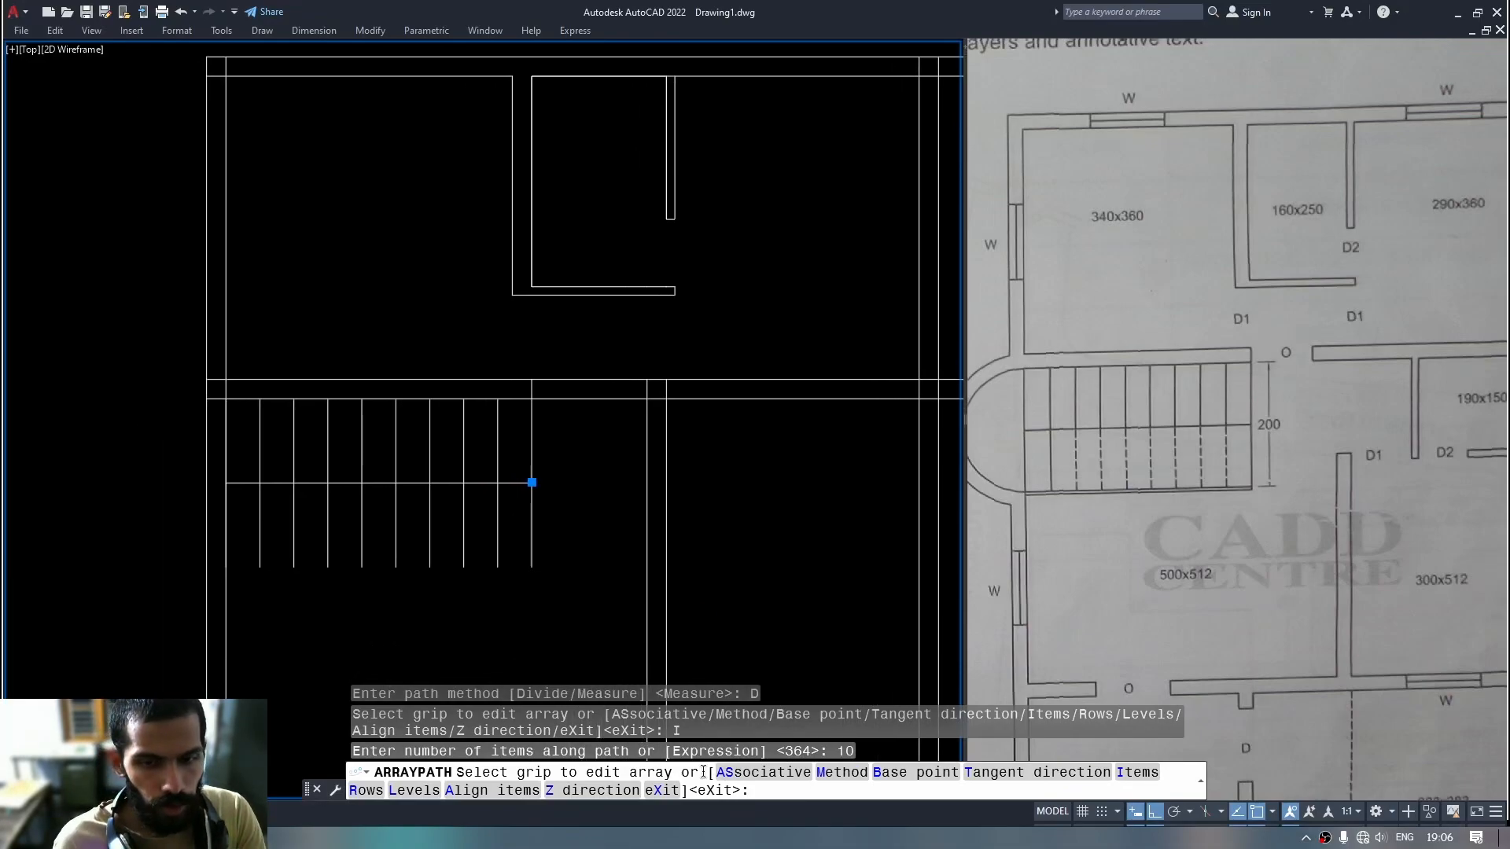
{"action": "left_click", "coordinate": [731, 774]}
{"action": "left_click", "coordinate": [723, 789]}
{"action": "type", "text": "X"}
{"action": "key", "text": "Return"}
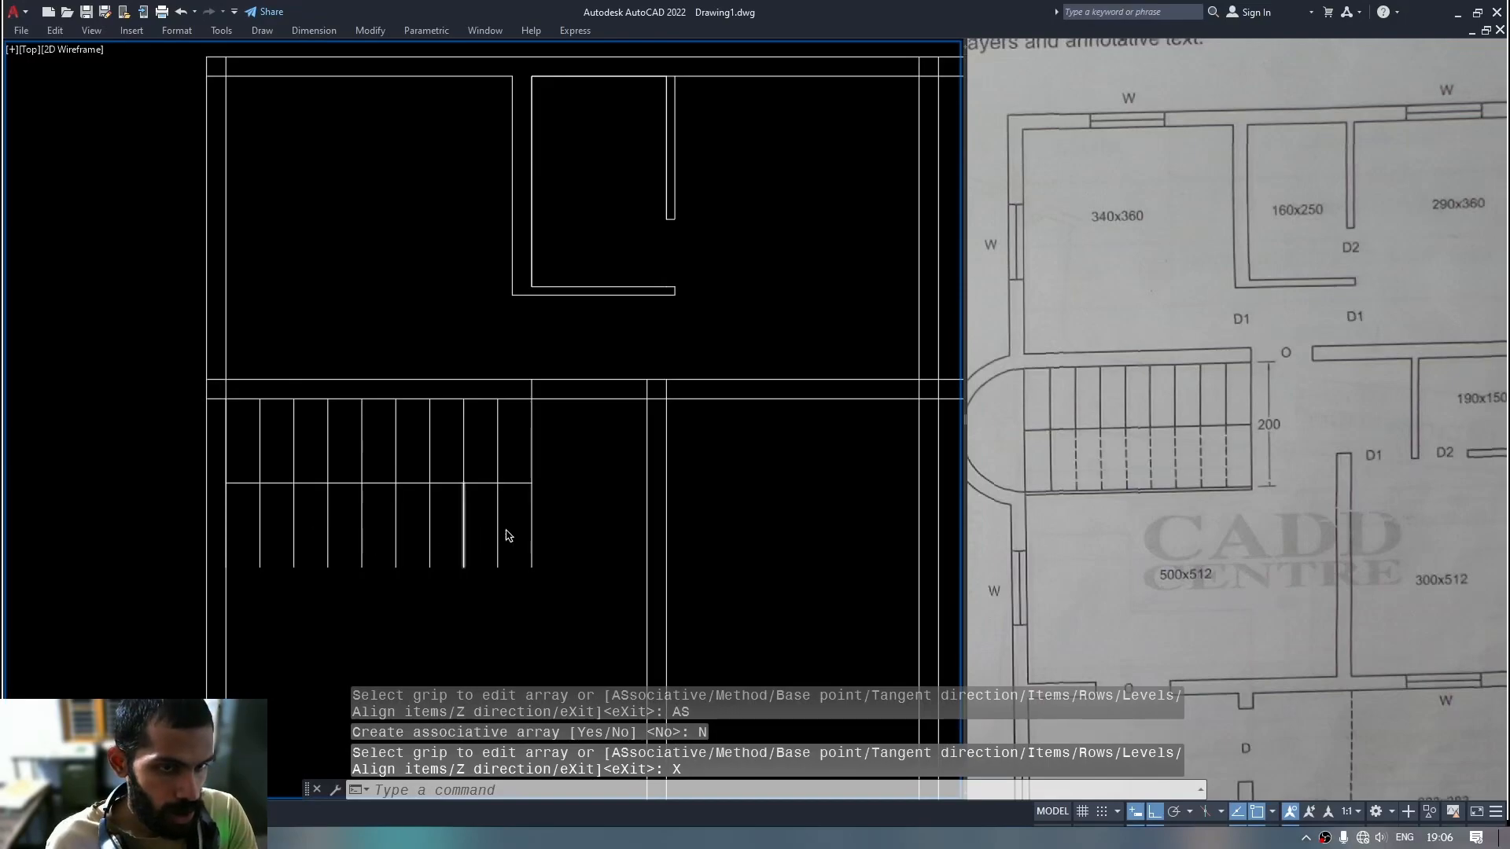
{"action": "left_click", "coordinate": [506, 516]}
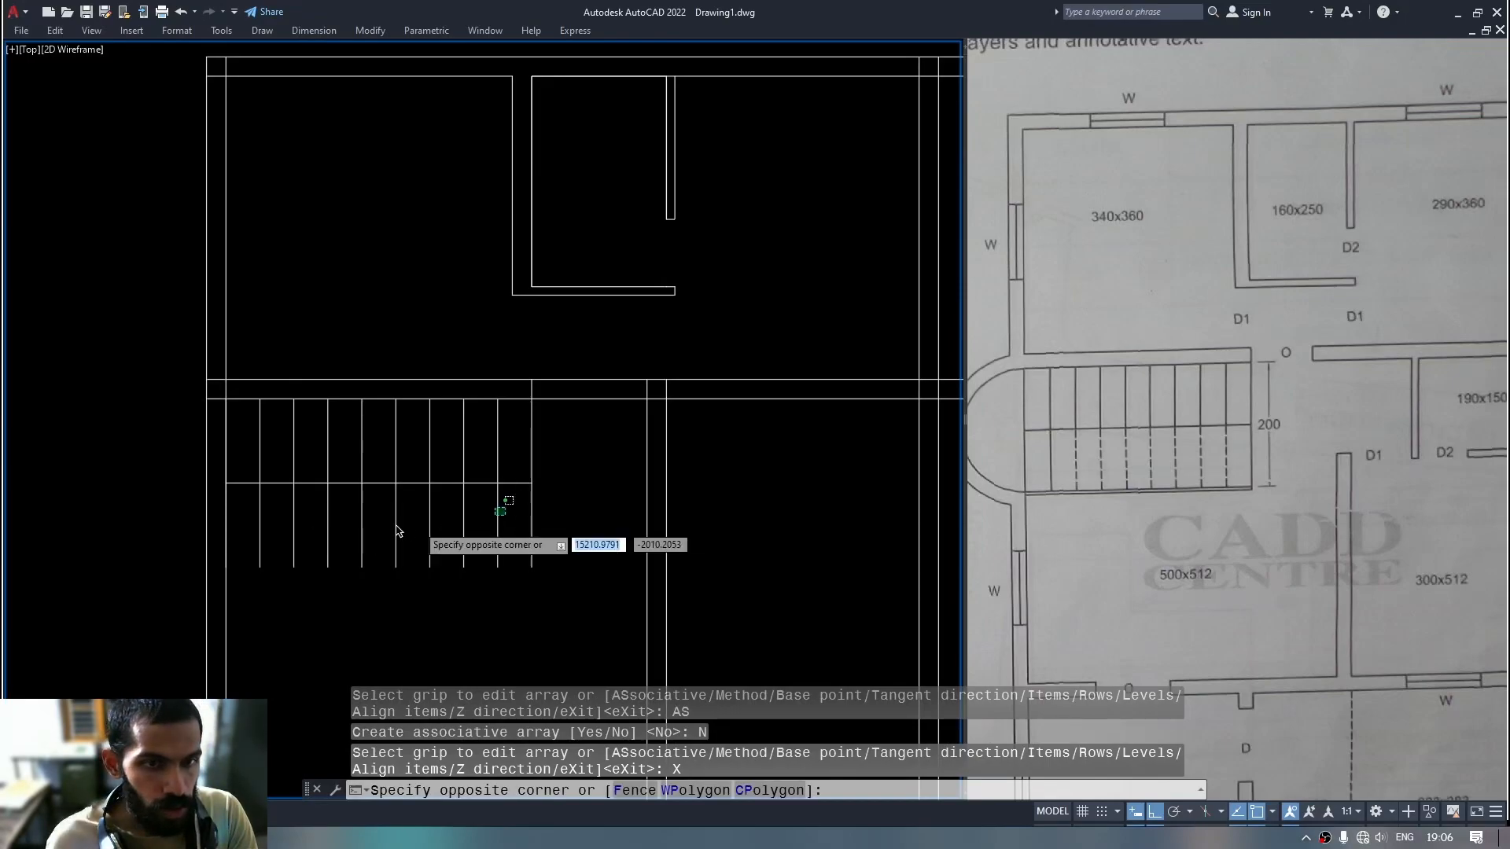
{"action": "left_click", "coordinate": [291, 537]}
{"action": "key", "text": "Escape"}
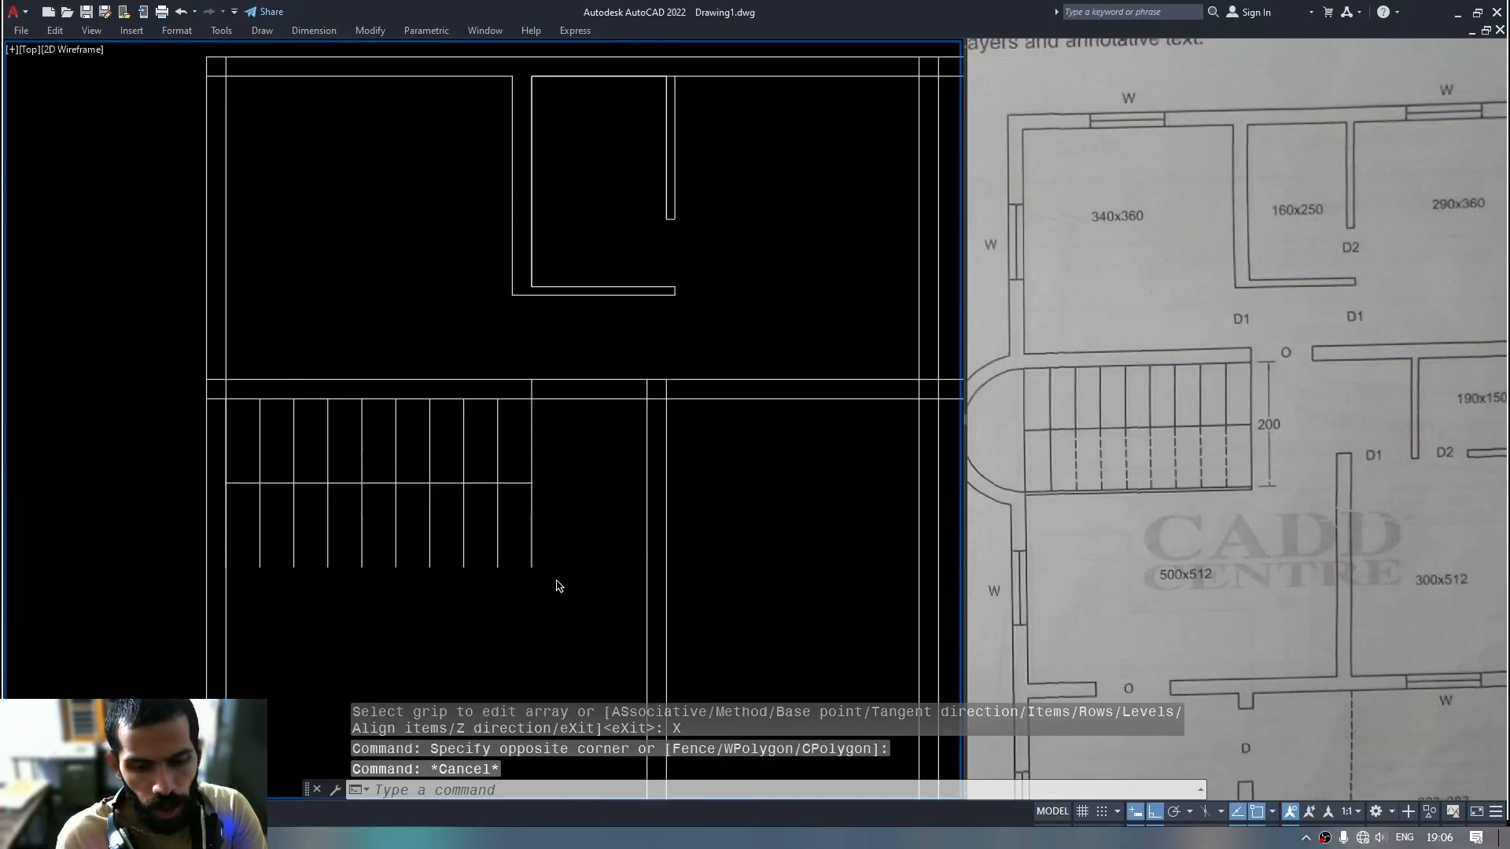
Offset the staircase's horizontal middle line through the lower end of the staircase edge, using the Through option.
{"action": "type", "text": "o"}
{"action": "key", "text": "Return"}
{"action": "type", "text": "y"}
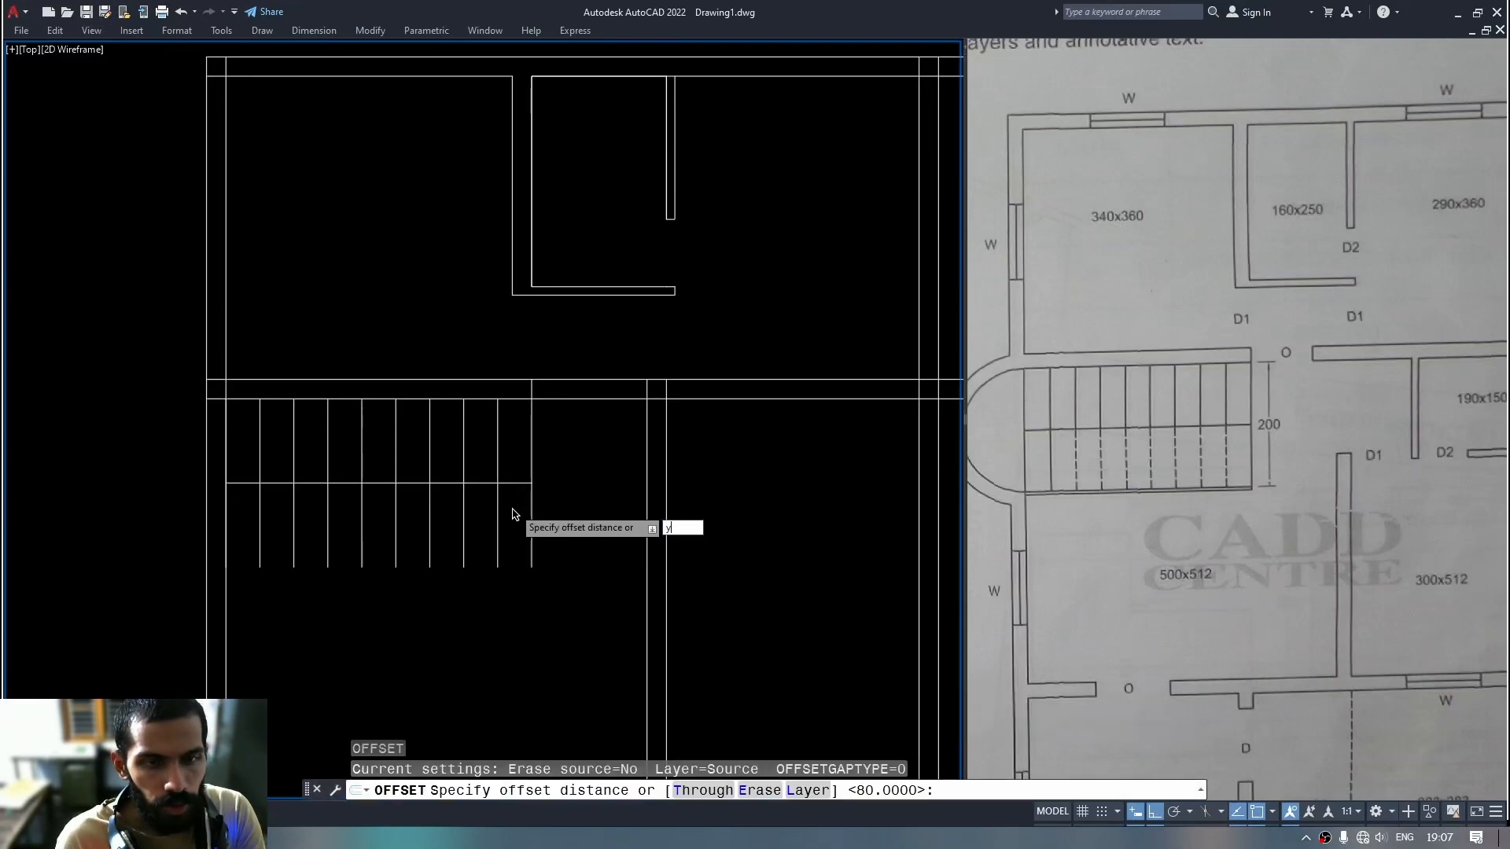
{"action": "type", "text": "t"}
{"action": "key", "text": "Return"}
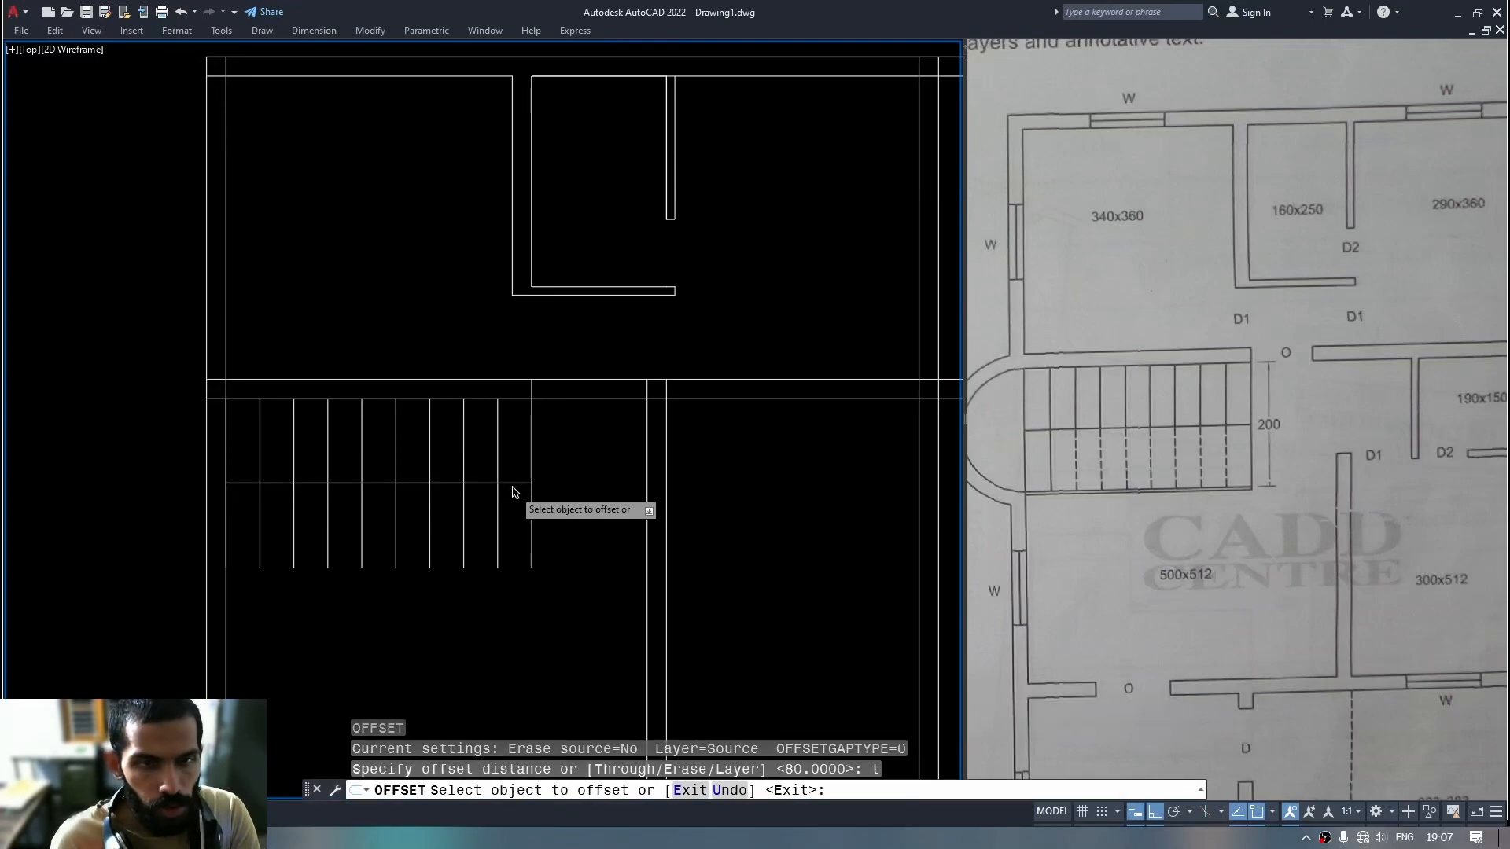
{"action": "left_click", "coordinate": [515, 484]}
{"action": "left_click", "coordinate": [535, 567]}
{"action": "key", "text": "Escape"}
{"action": "middle_click_drag", "start_coordinate": [558, 627], "coordinate": [627, 649]}
{"action": "key", "text": "Escape"}
{"action": "left_click", "coordinate": [574, 539]}
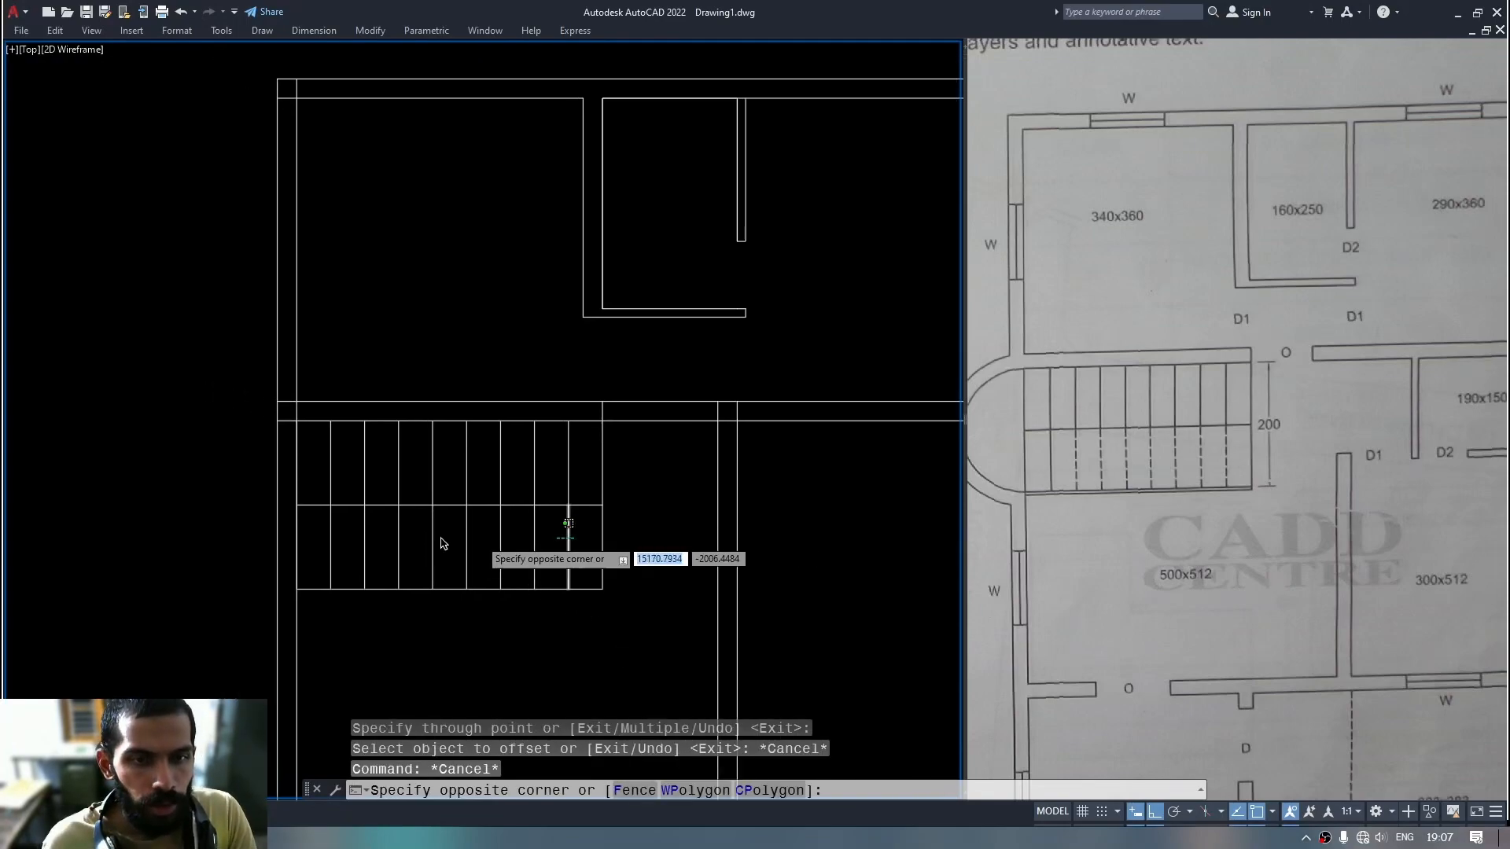
{"action": "left_click", "coordinate": [360, 539]}
{"action": "key", "text": "Escape"}
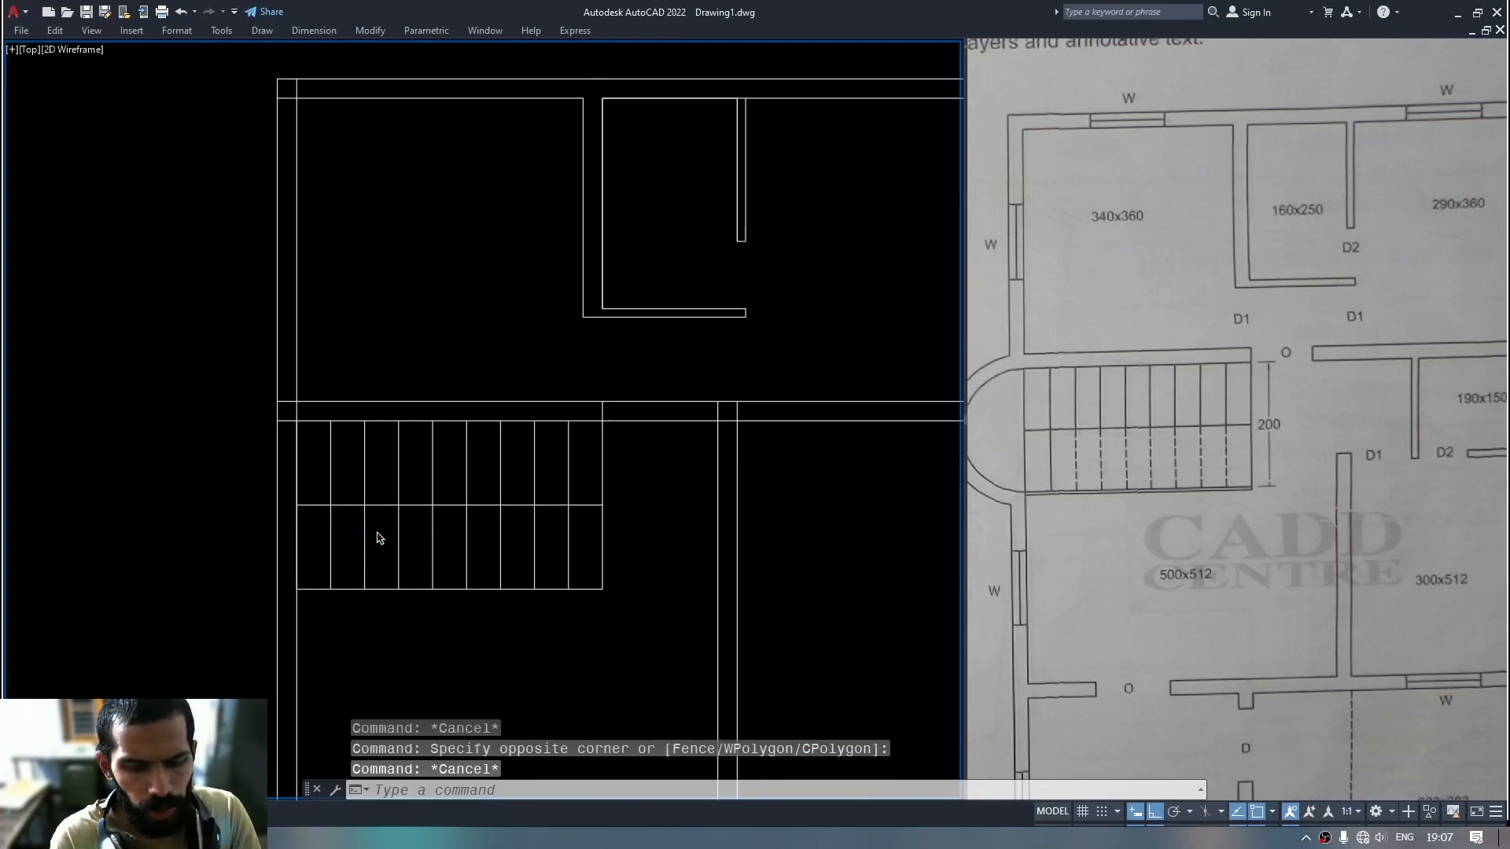
{"action": "key", "text": "Escape"}
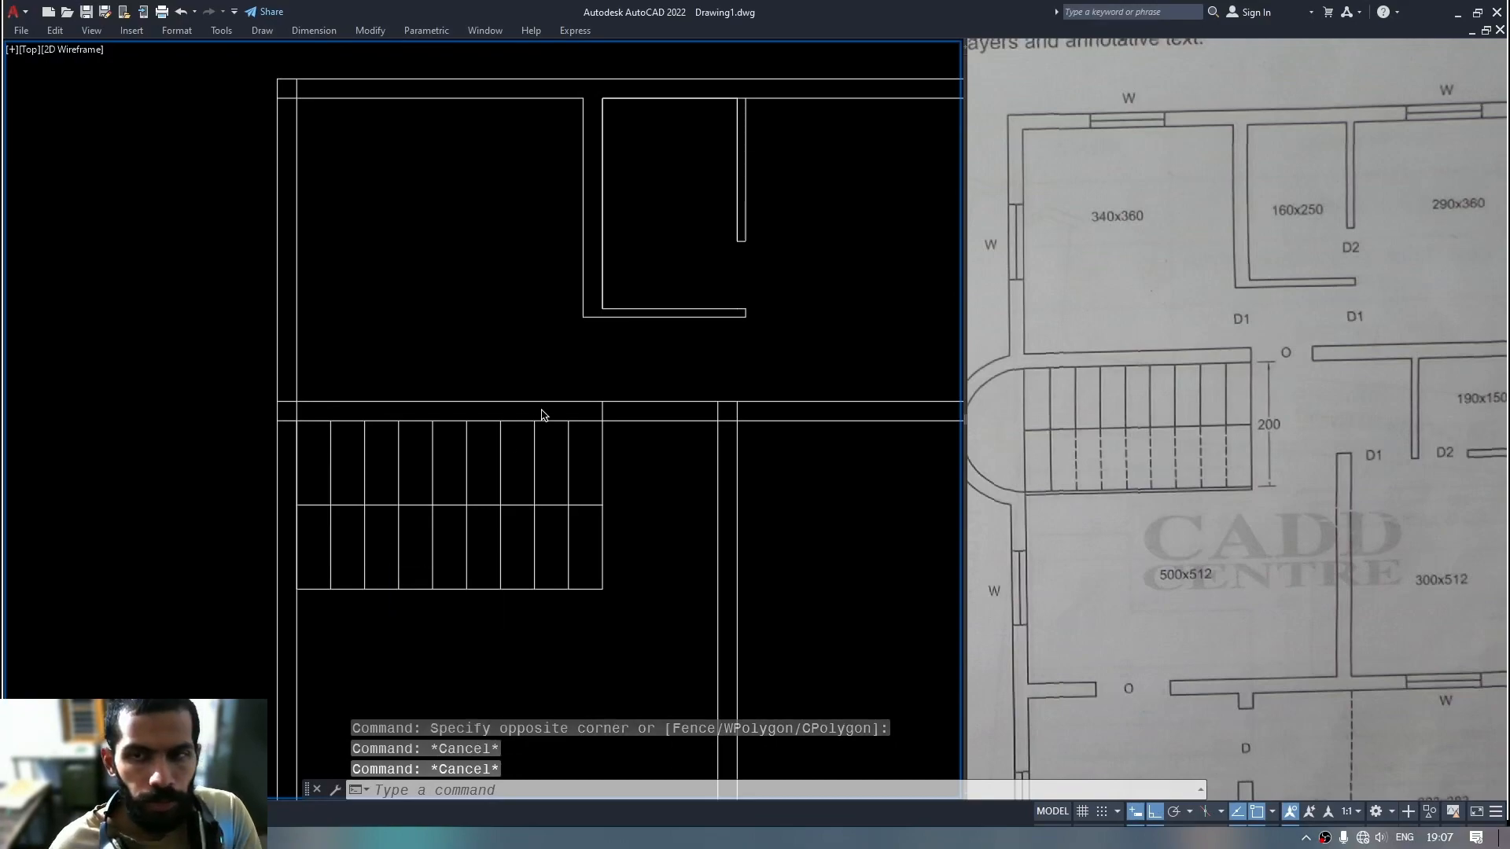
{"action": "key", "text": "Escape"}
Draw a Start, End, Direction arc from the staircase's upper-left corner to its lower-left corner, bulging outward as in the reference photo.
{"action": "middle_click_drag", "start_coordinate": [296, 492], "coordinate": [327, 500]}
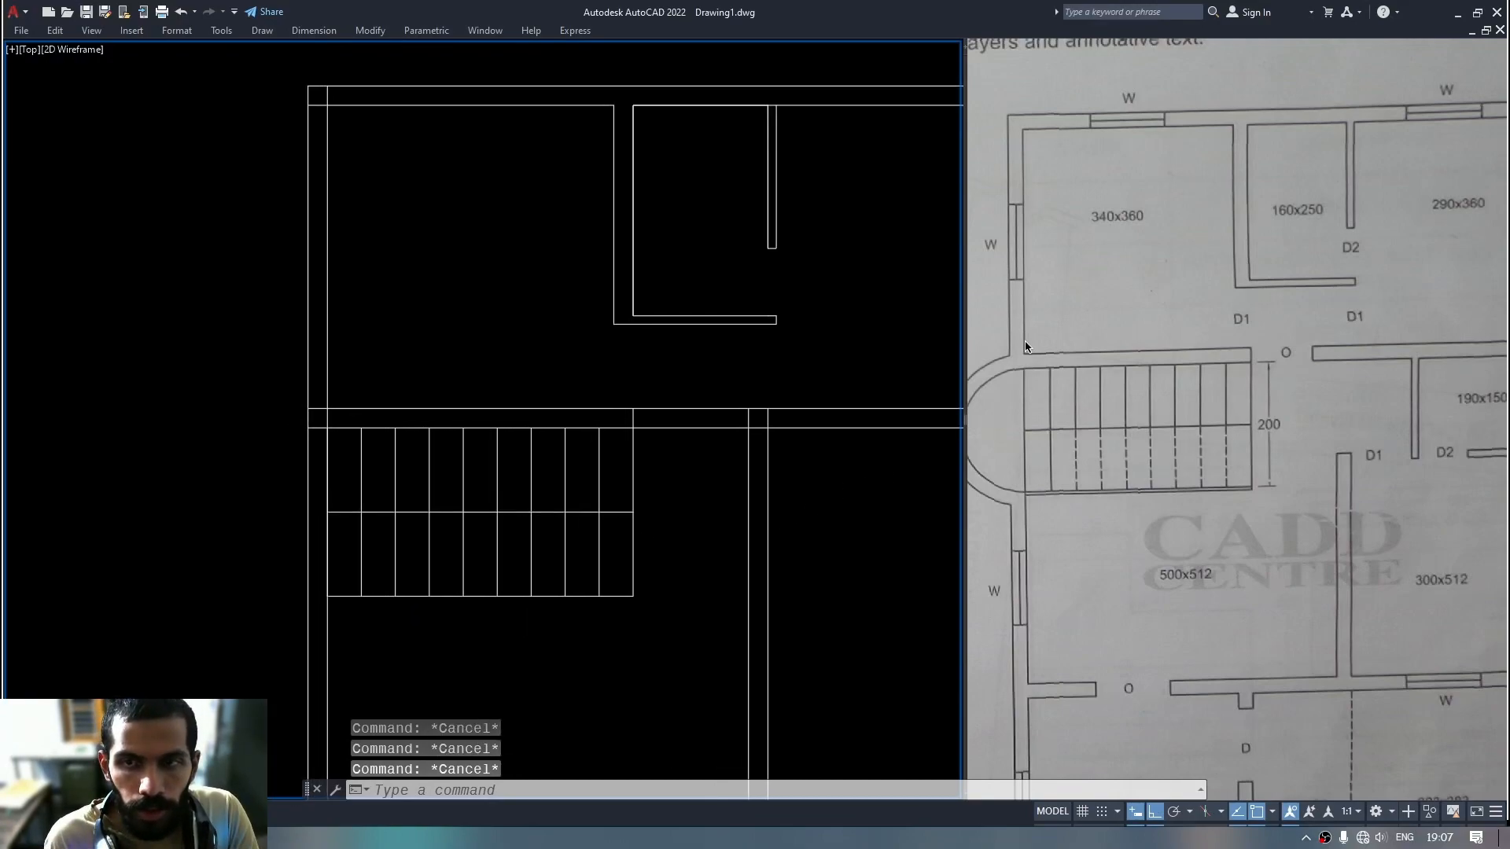
{"action": "left_click", "coordinate": [1022, 401]}
{"action": "left_click", "coordinate": [1033, 427]}
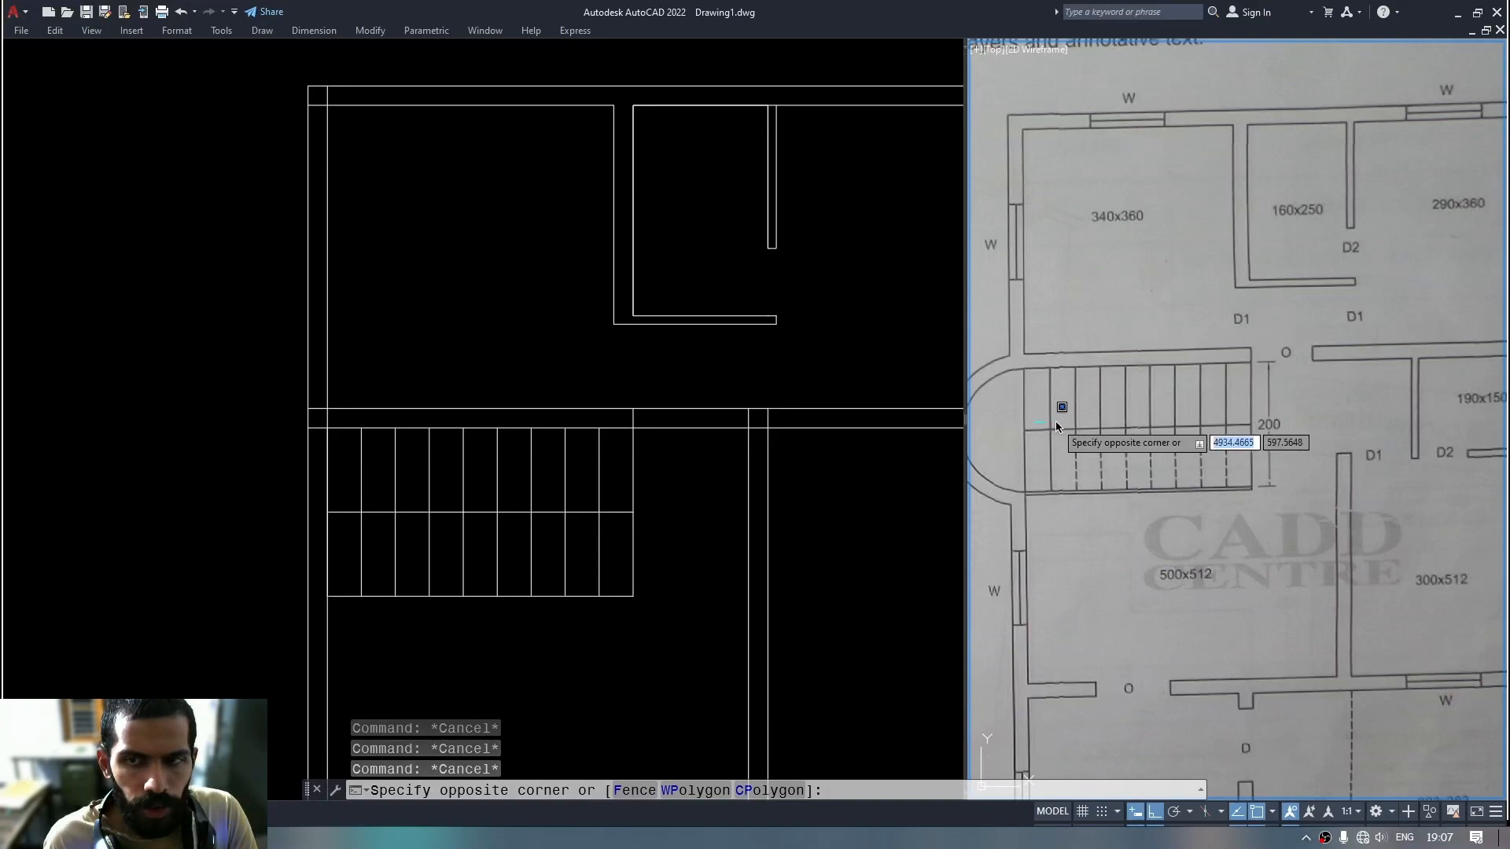
{"action": "middle_click_drag", "start_coordinate": [1080, 427], "coordinate": [1132, 426]}
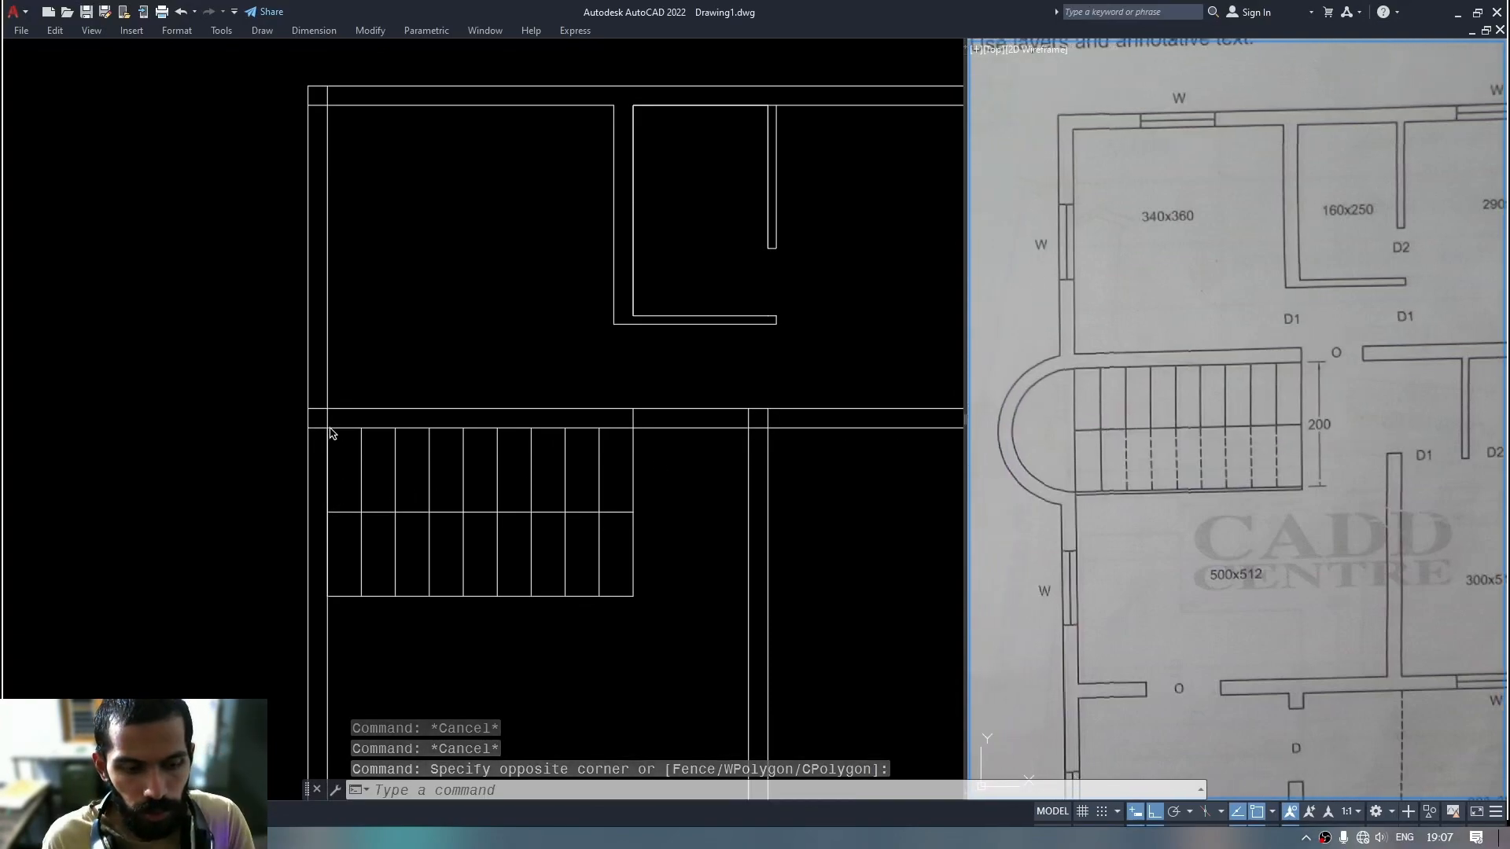
{"action": "key", "text": "alt+d"}
{"action": "key", "text": "a"}
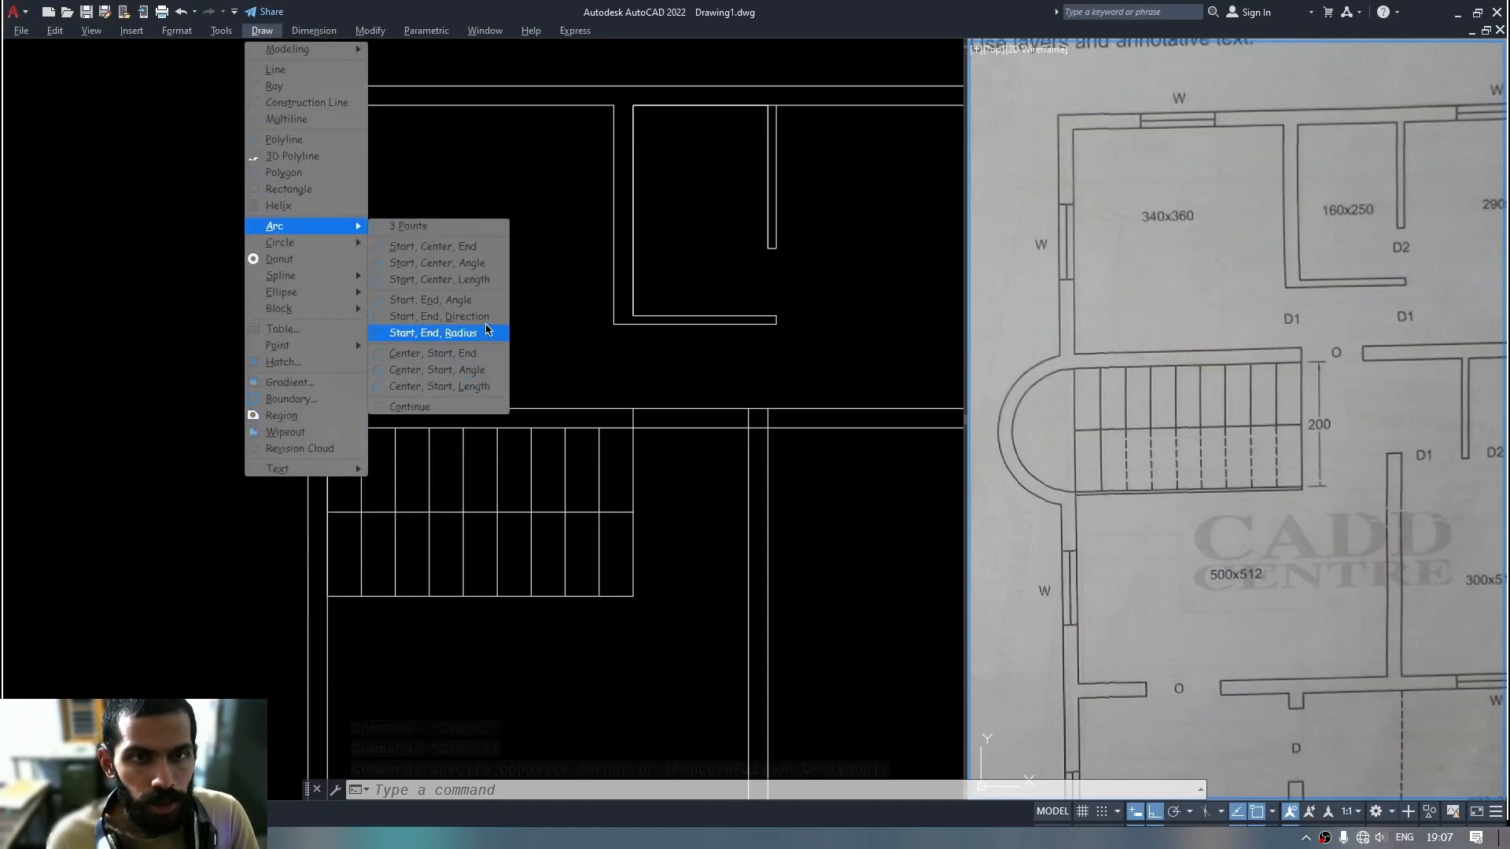
{"action": "left_click", "coordinate": [436, 315]}
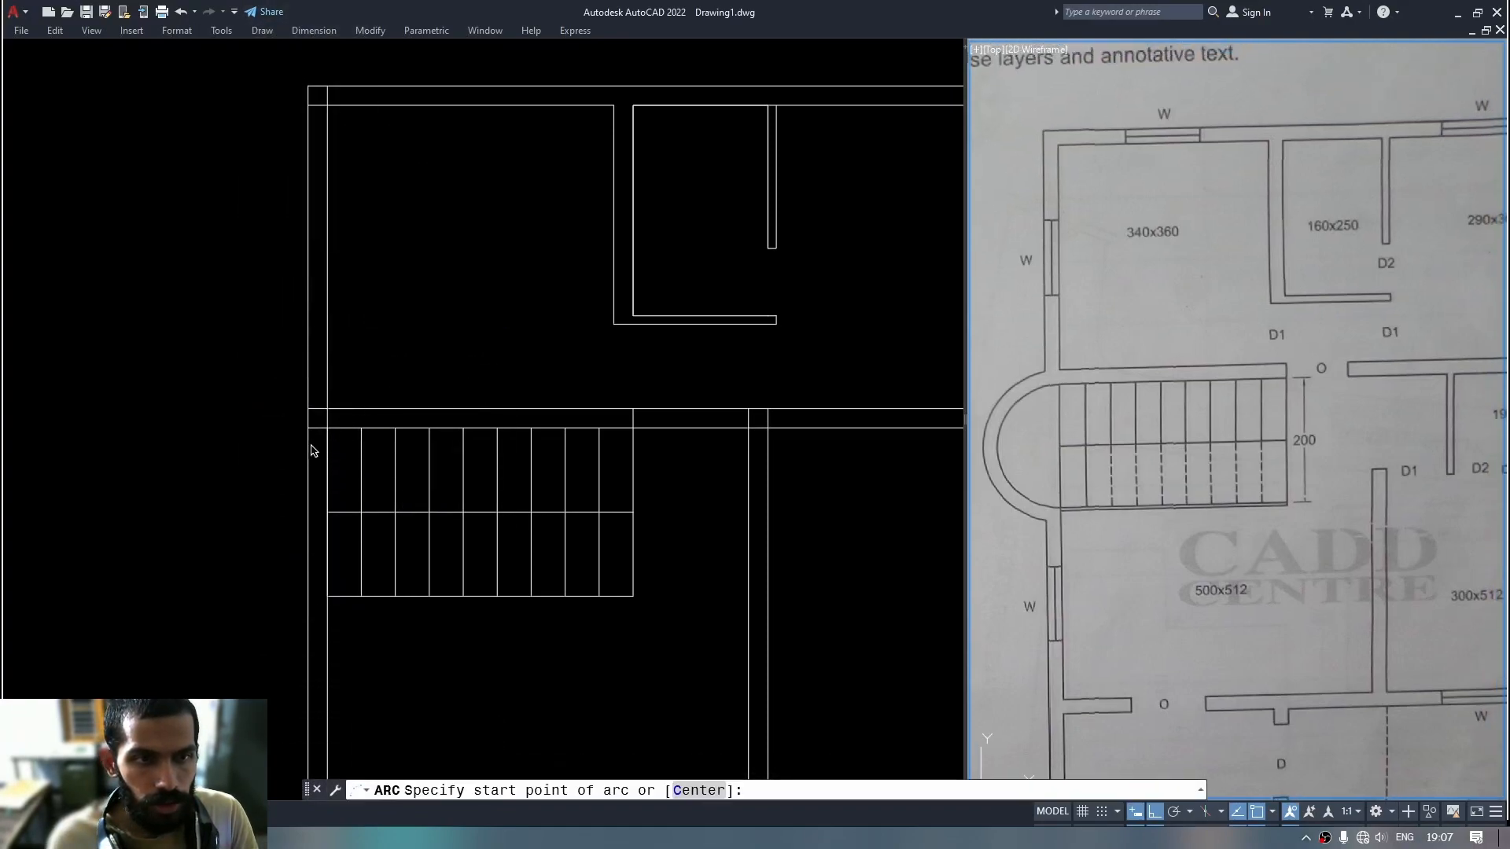
{"action": "left_click", "coordinate": [327, 438]}
{"action": "left_click", "coordinate": [328, 429]}
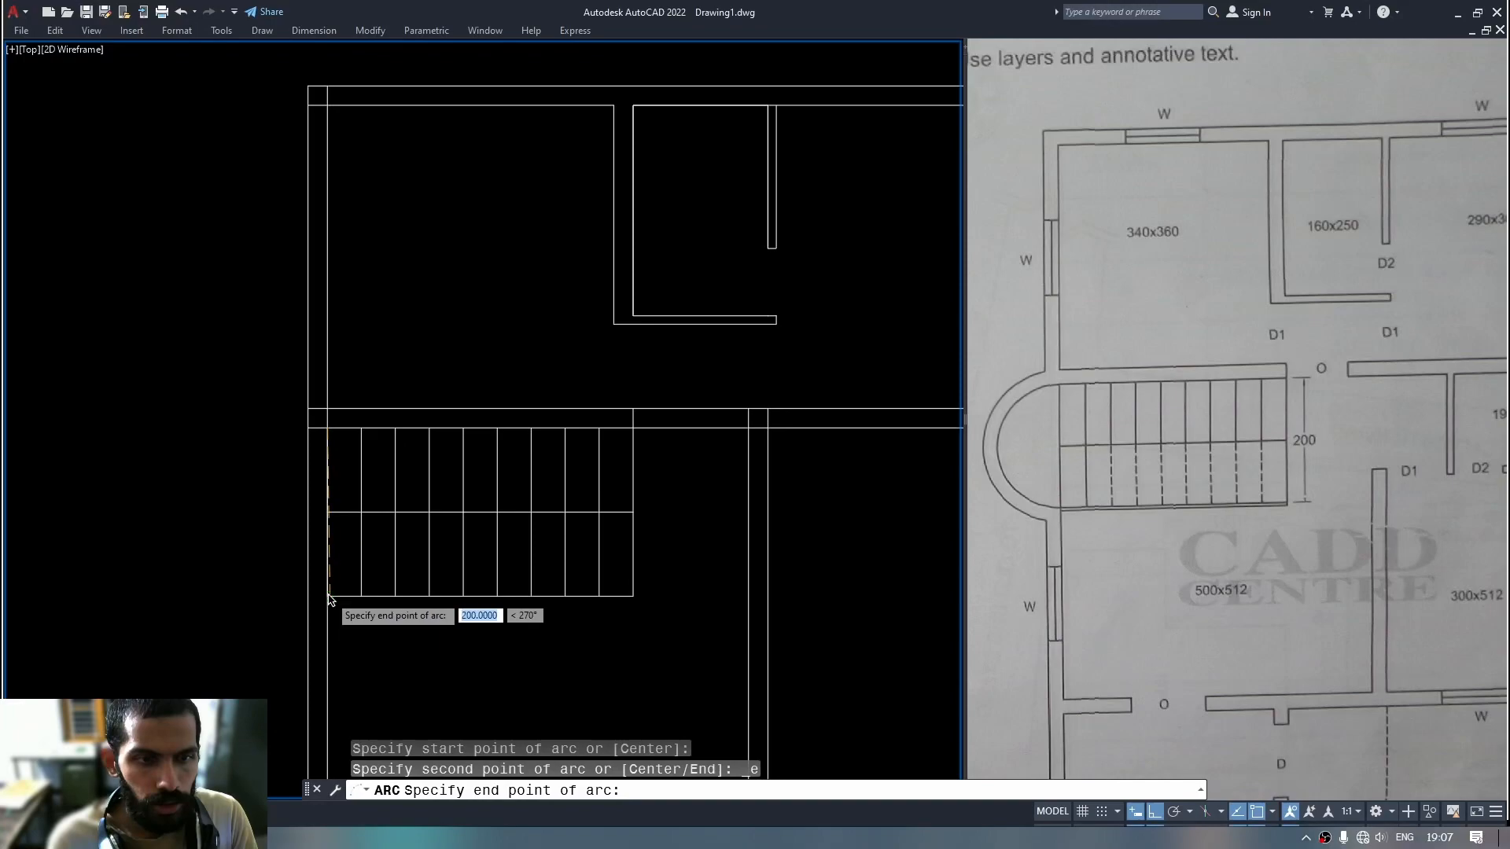
{"action": "left_click", "coordinate": [328, 595]}
{"action": "left_click", "coordinate": [100, 572]}
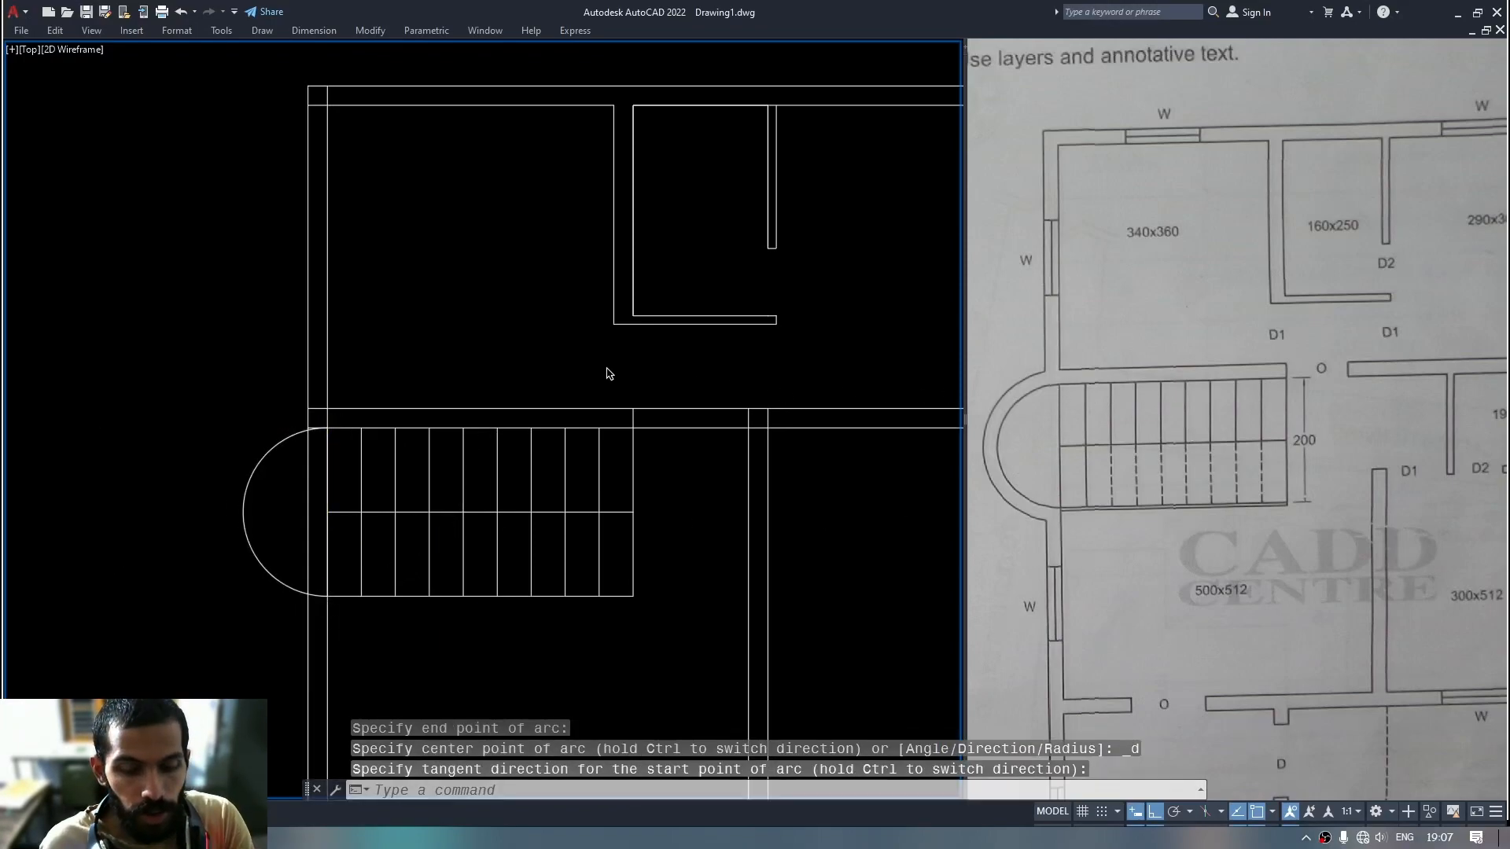
Offset the staircase arc outward by 23 to form the curved wall.
{"action": "type", "text": "o"}
{"action": "key", "text": "Return"}
{"action": "type", "text": "23"}
{"action": "key", "text": "Return"}
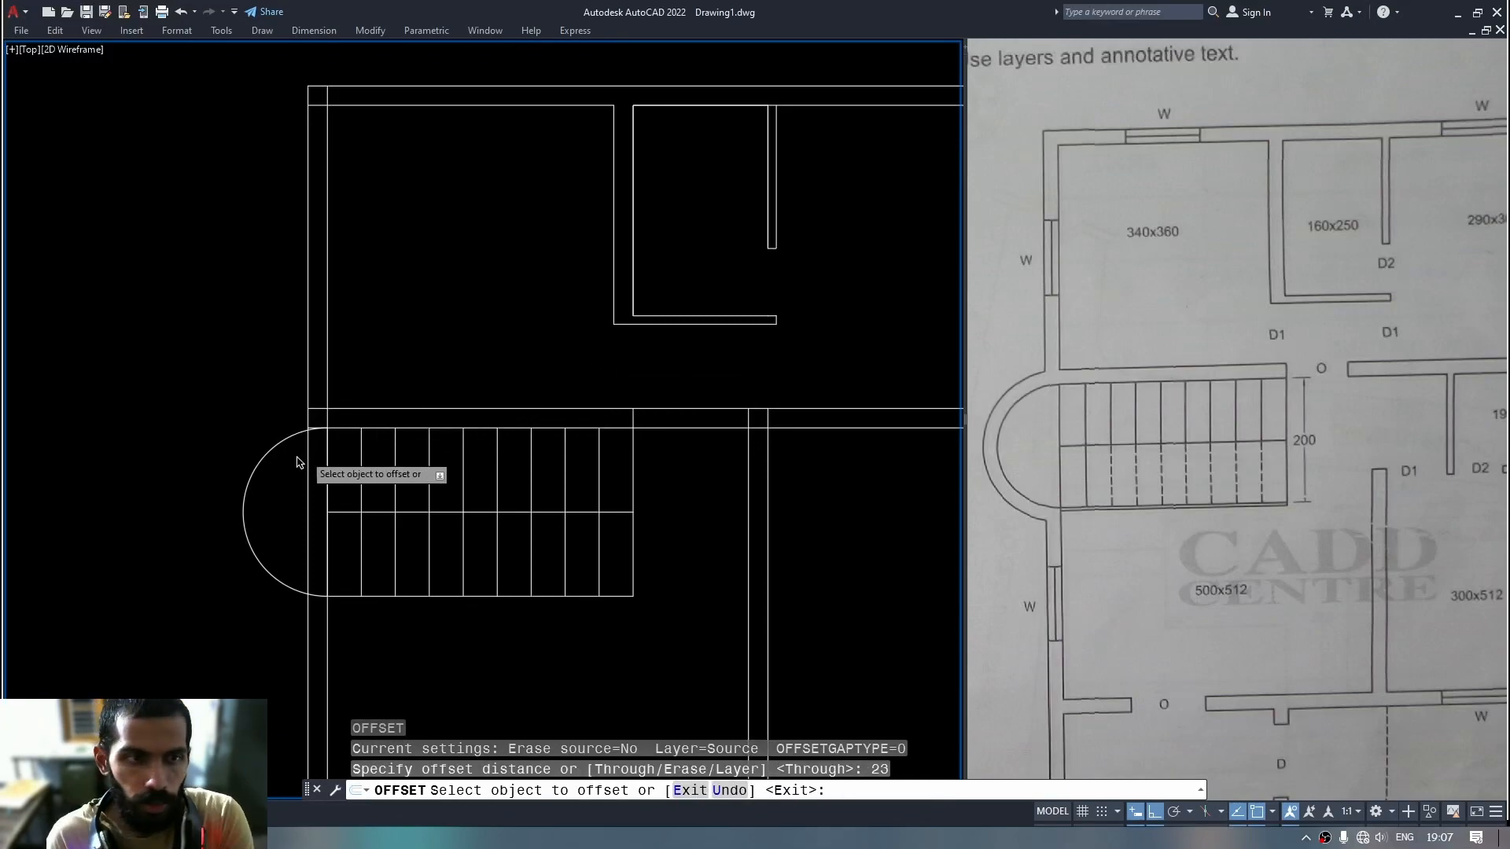
{"action": "left_click", "coordinate": [283, 453]}
{"action": "left_click", "coordinate": [276, 425]}
{"action": "key", "text": "Escape"}
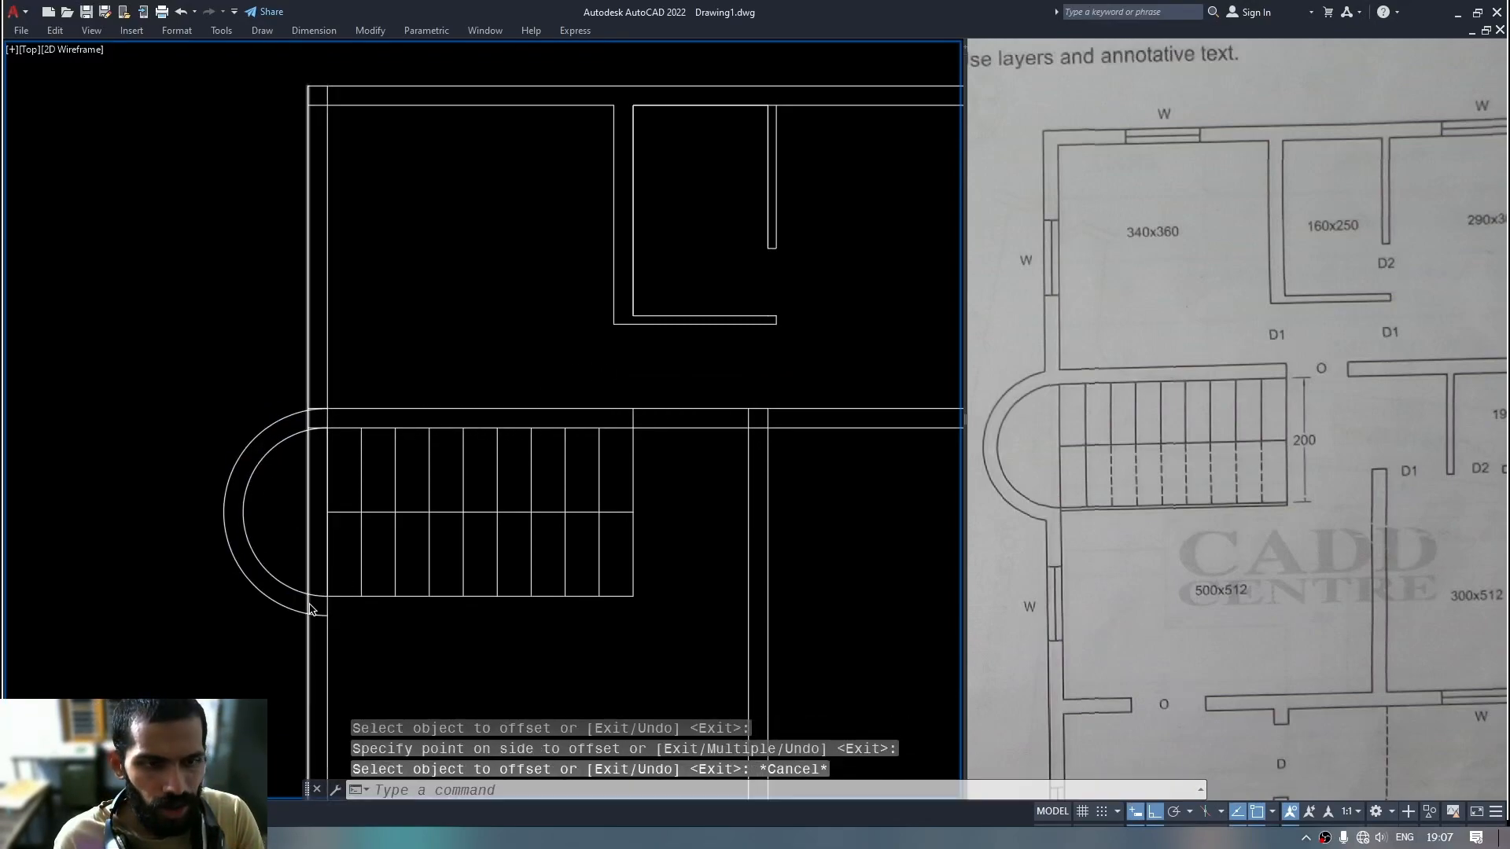
Trim the left wall's outer line where it crosses the opening of the curved staircase wall.
{"action": "scroll", "coordinate": [351, 553], "scroll_direction": "up", "scroll_amount": 3}
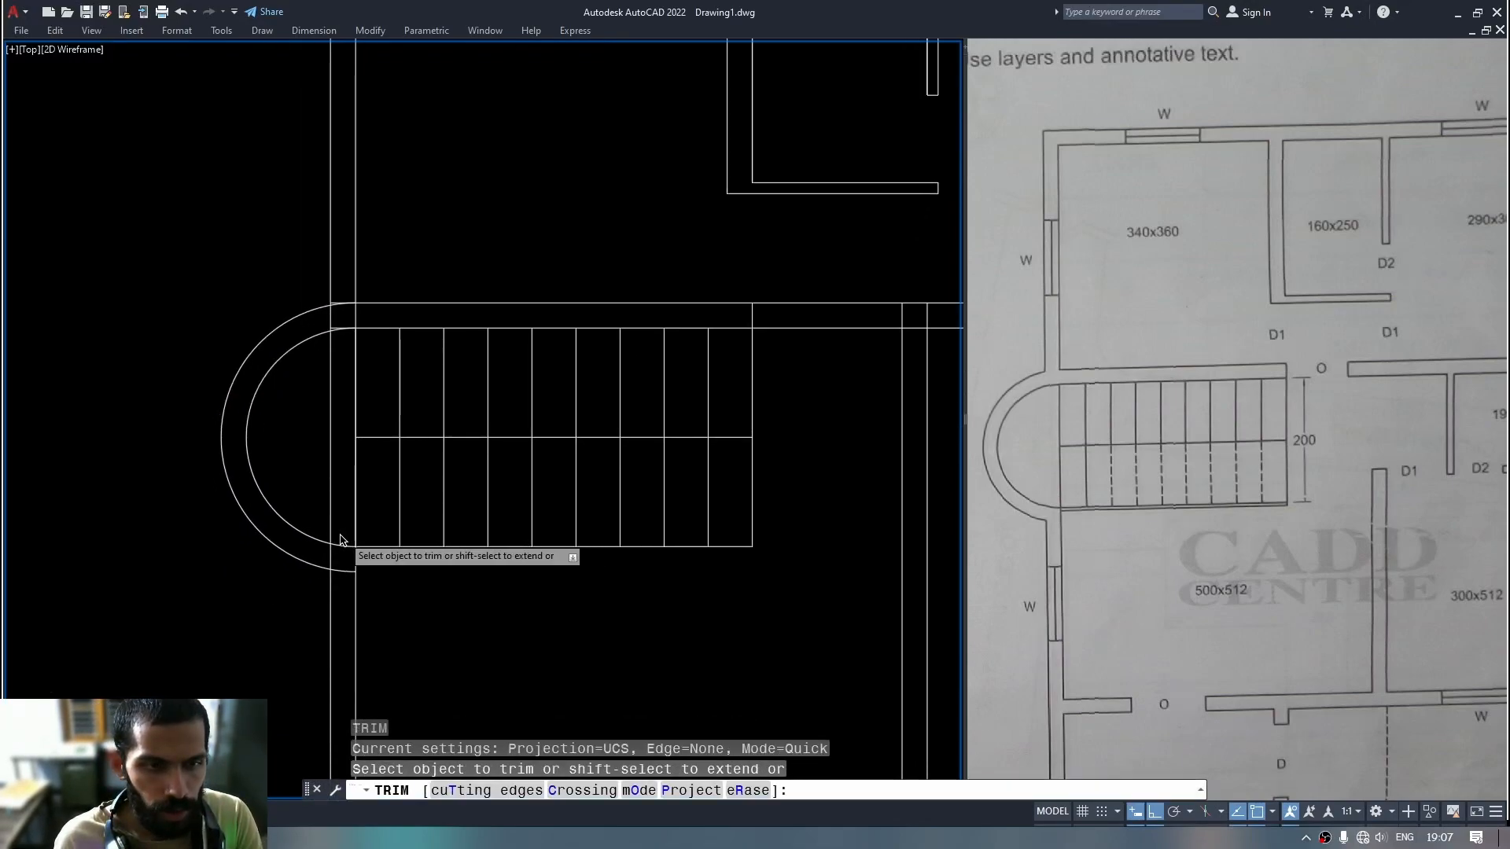
{"action": "left_click", "coordinate": [317, 554]}
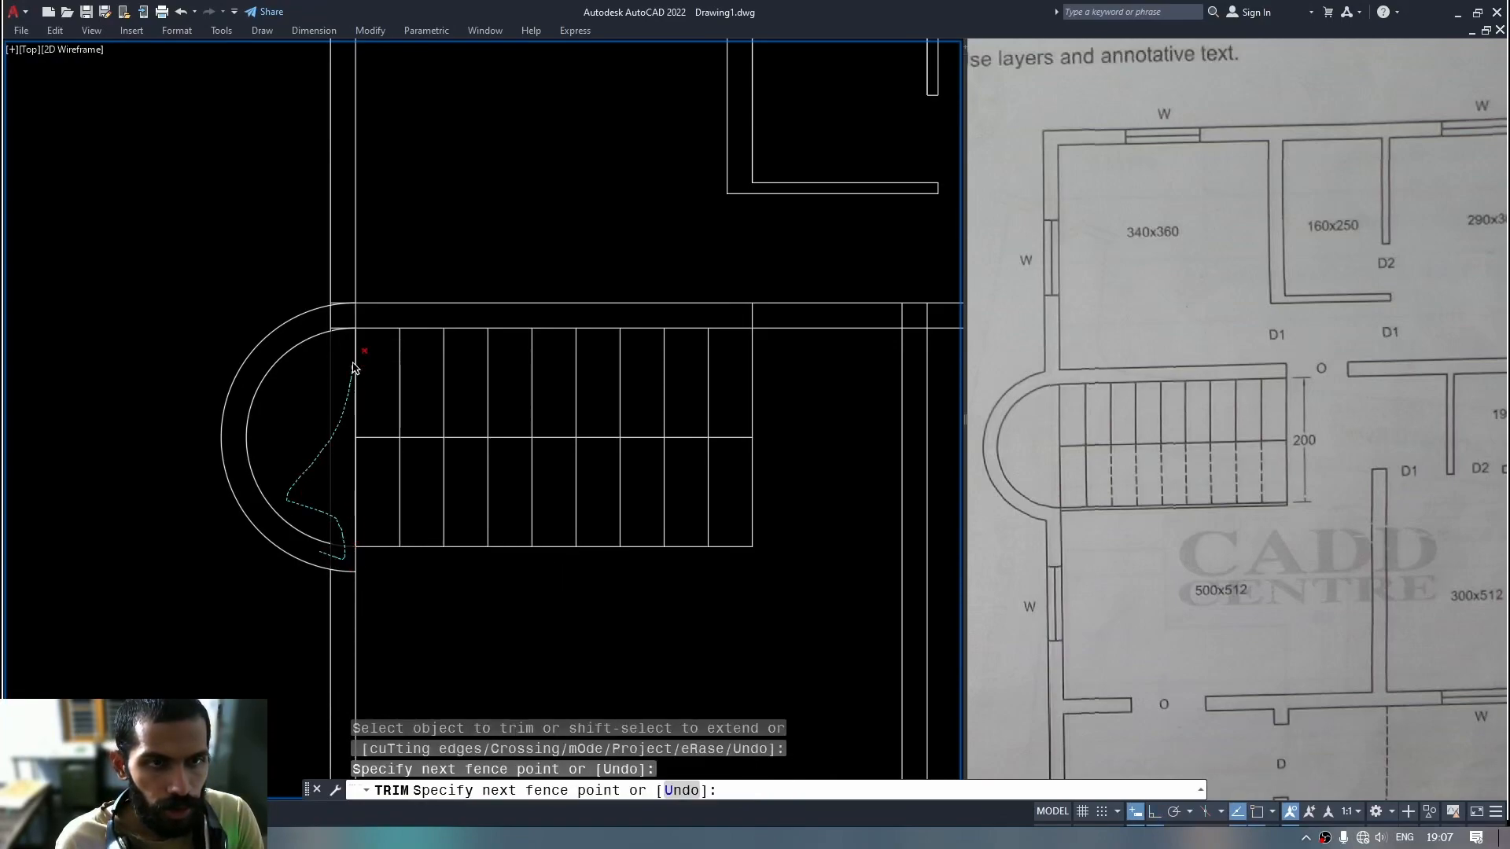
{"action": "left_click_drag", "start_coordinate": [346, 326], "coordinate": [352, 327]}
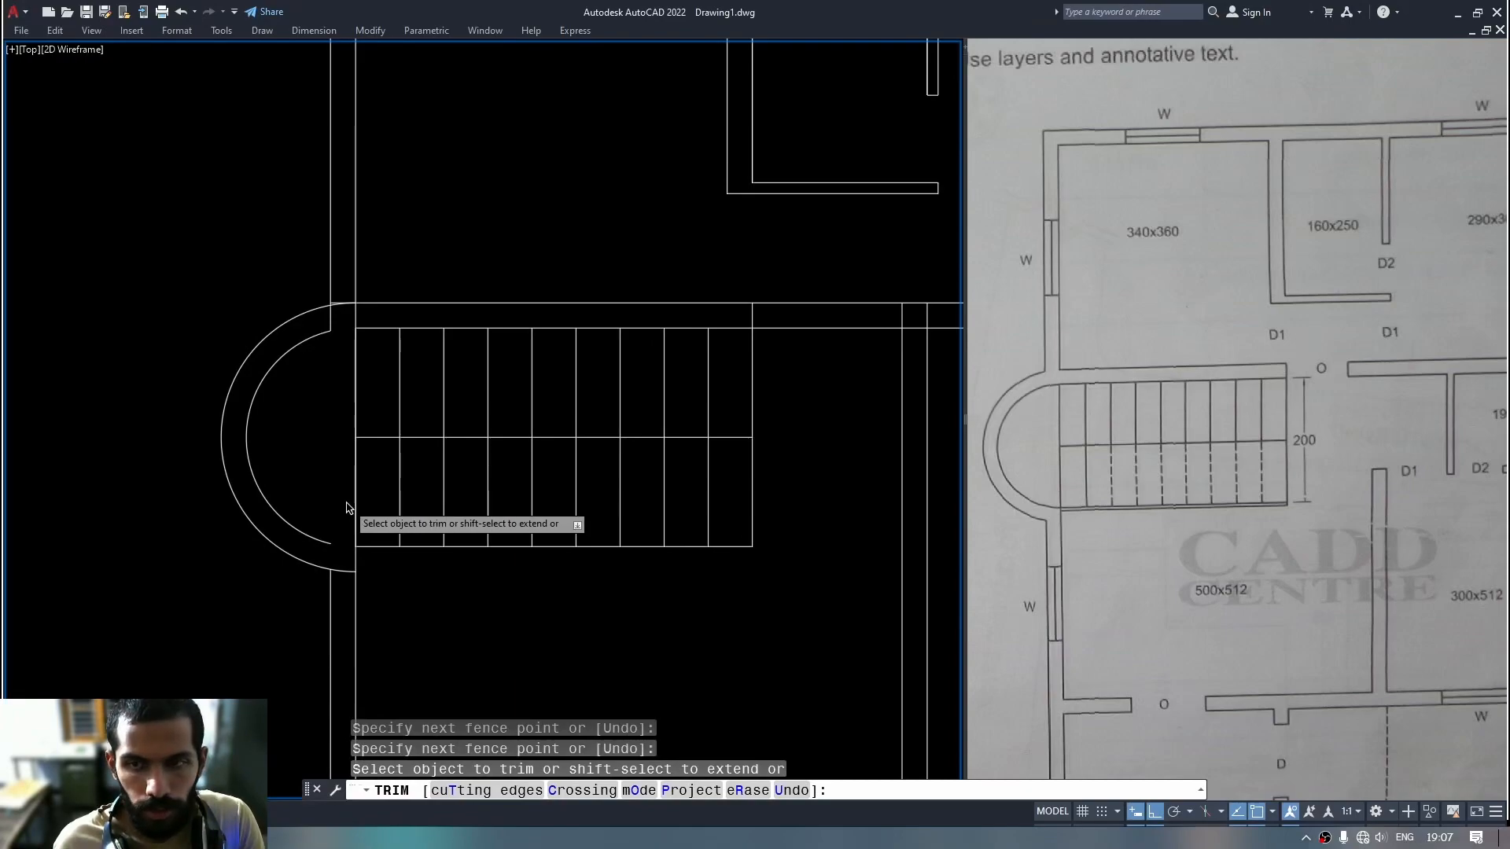
{"action": "key", "text": "Escape"}
{"action": "type", "text": "ex"}
{"action": "key", "text": "Return"}
{"action": "key", "text": "Escape"}
{"action": "middle_click_drag", "start_coordinate": [330, 419], "coordinate": [330, 444]}
{"action": "scroll", "coordinate": [350, 346], "scroll_direction": "up", "scroll_amount": 7}
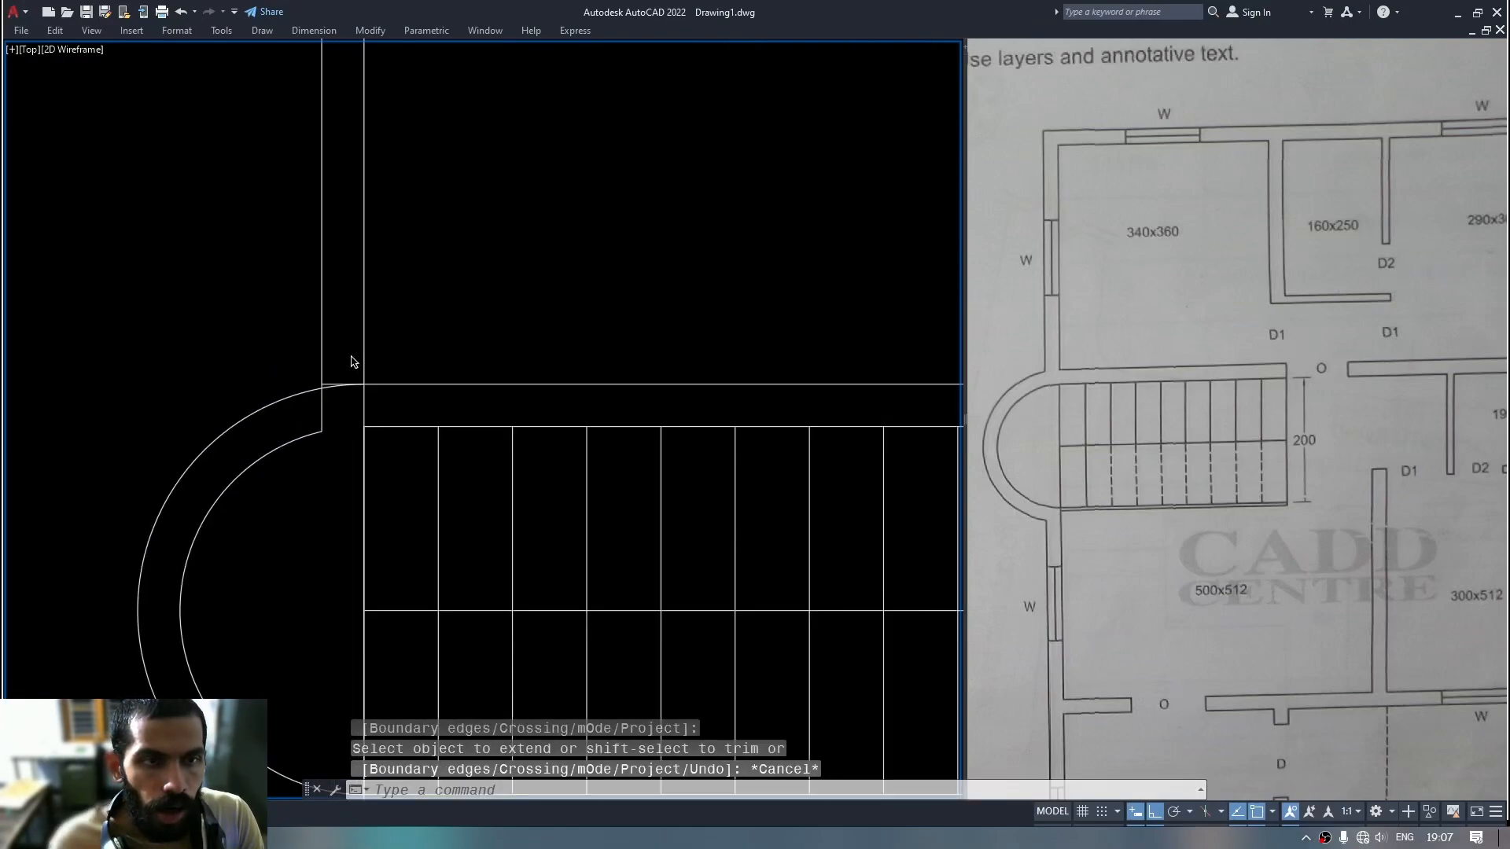
Trim the leftover line ends where the curved staircase wall meets the left wall at its upper junction.
{"action": "type", "text": "tr"}
{"action": "key", "text": "Return"}
{"action": "left_click", "coordinate": [330, 408]}
{"action": "middle_click_drag", "start_coordinate": [340, 479], "coordinate": [391, 382]}
{"action": "left_click", "coordinate": [360, 437]}
{"action": "left_click", "coordinate": [276, 447]}
{"action": "scroll", "coordinate": [336, 452], "scroll_direction": "down", "scroll_amount": 3}
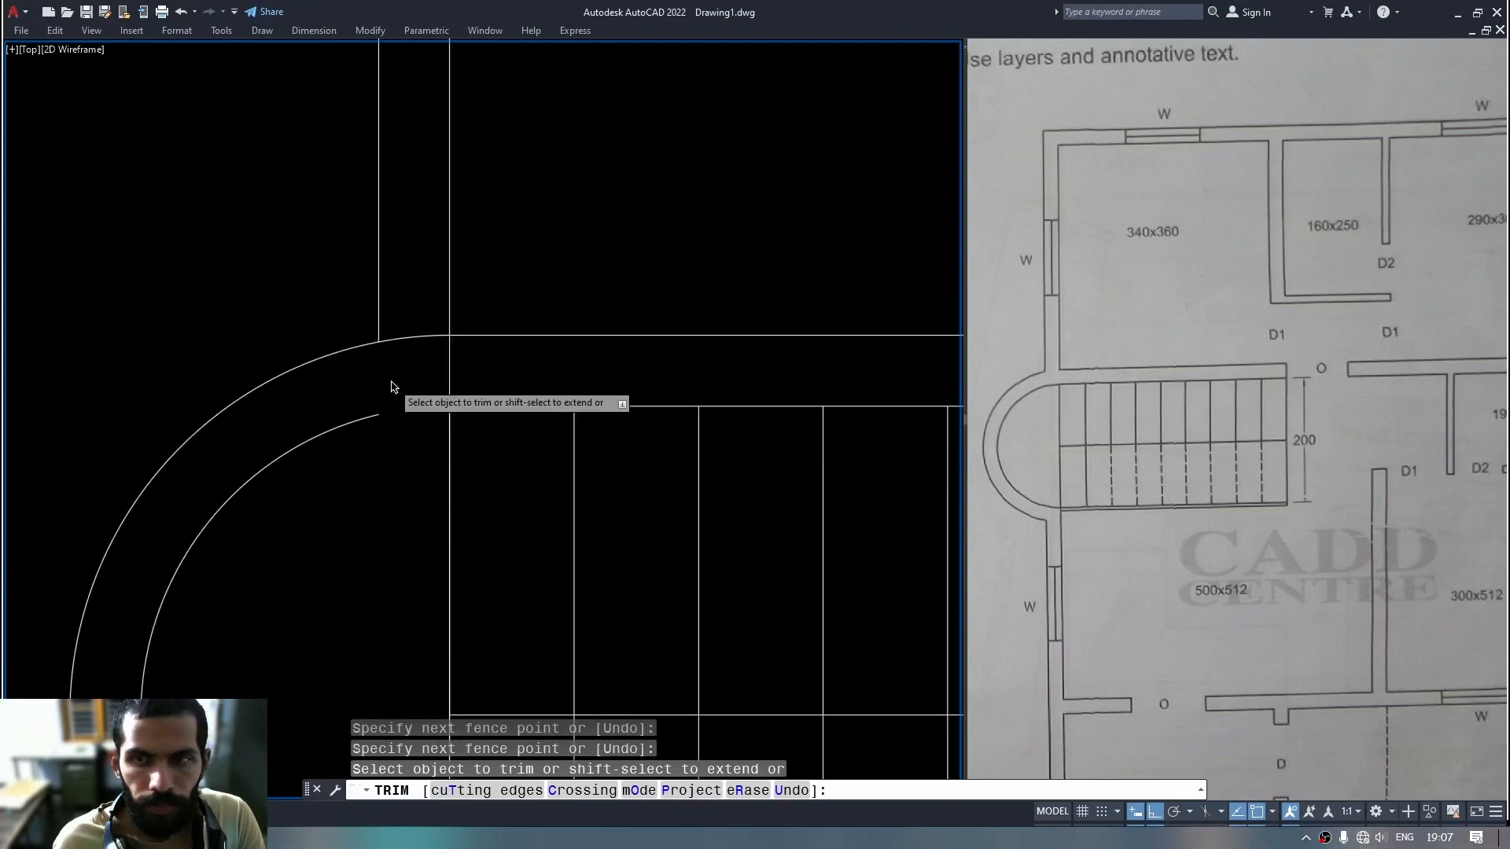
Extend the inner staircase arc to meet the staircase's left edge.
{"action": "key", "text": "Escape"}
{"action": "key", "text": "Return"}
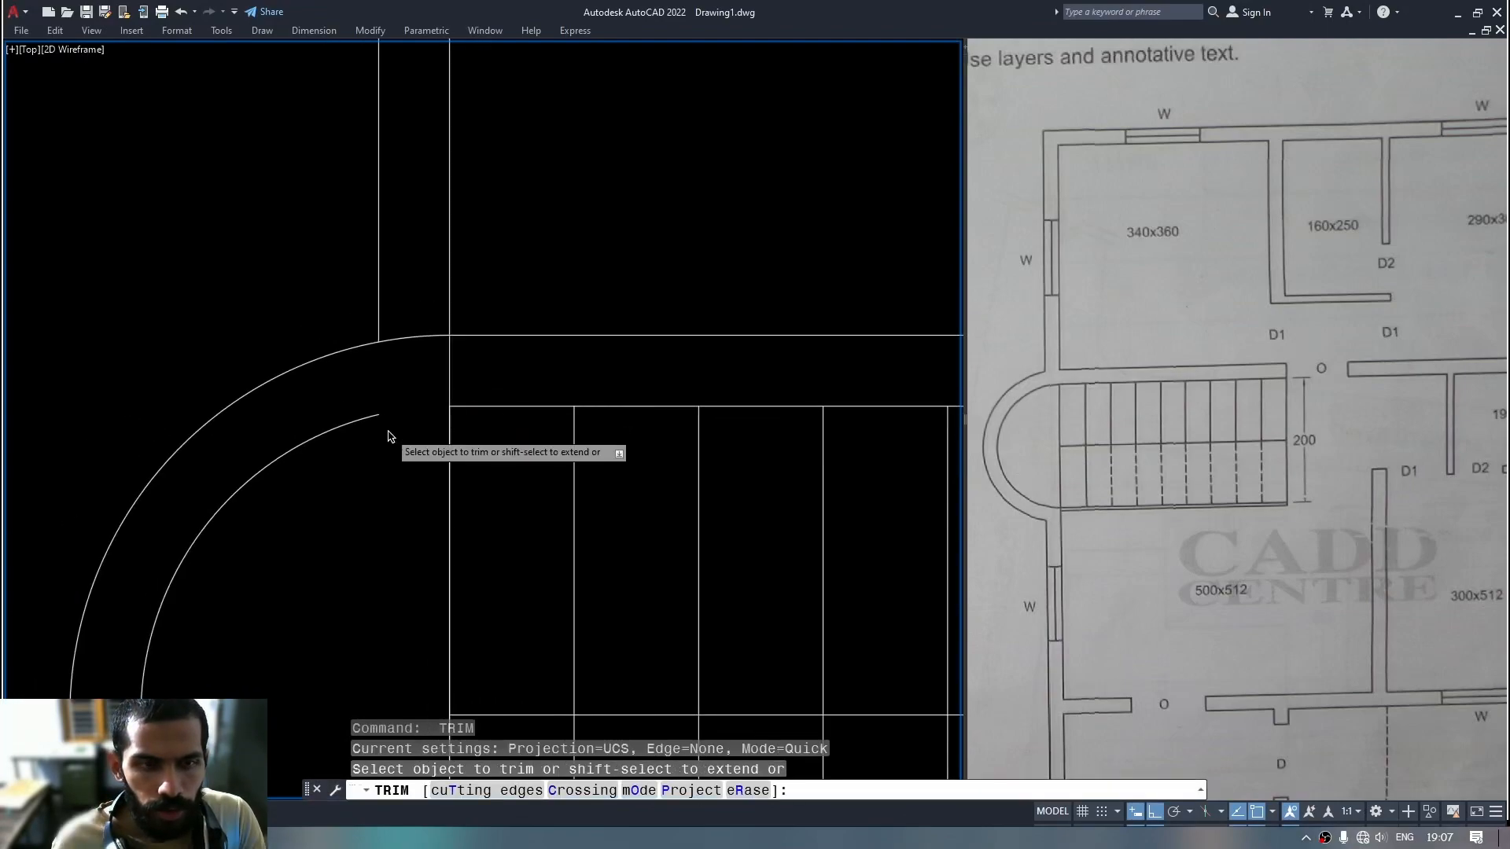
{"action": "left_click", "coordinate": [388, 432], "text": "shift"}
{"action": "left_click", "coordinate": [371, 417], "text": "shift"}
Trim the outer staircase arc's ends that run across the left wall's thickness at the upper and lower junctions.
{"action": "middle_click_drag", "start_coordinate": [422, 479], "coordinate": [418, 354]}
{"action": "scroll", "coordinate": [418, 354], "scroll_direction": "down", "scroll_amount": 2}
{"action": "mouse_move", "coordinate": [421, 457]}
{"action": "middle_mouse_down"}
{"action": "mouse_move", "coordinate": [416, 346]}
{"action": "mouse_move", "coordinate": [465, 482]}
{"action": "mouse_move", "coordinate": [460, 378]}
{"action": "middle_mouse_up"}
{"action": "left_click_drag", "start_coordinate": [415, 516], "coordinate": [427, 551]}
{"action": "middle_click_drag", "start_coordinate": [421, 493], "coordinate": [426, 635]}
{"action": "left_click_drag", "start_coordinate": [438, 209], "coordinate": [438, 239]}
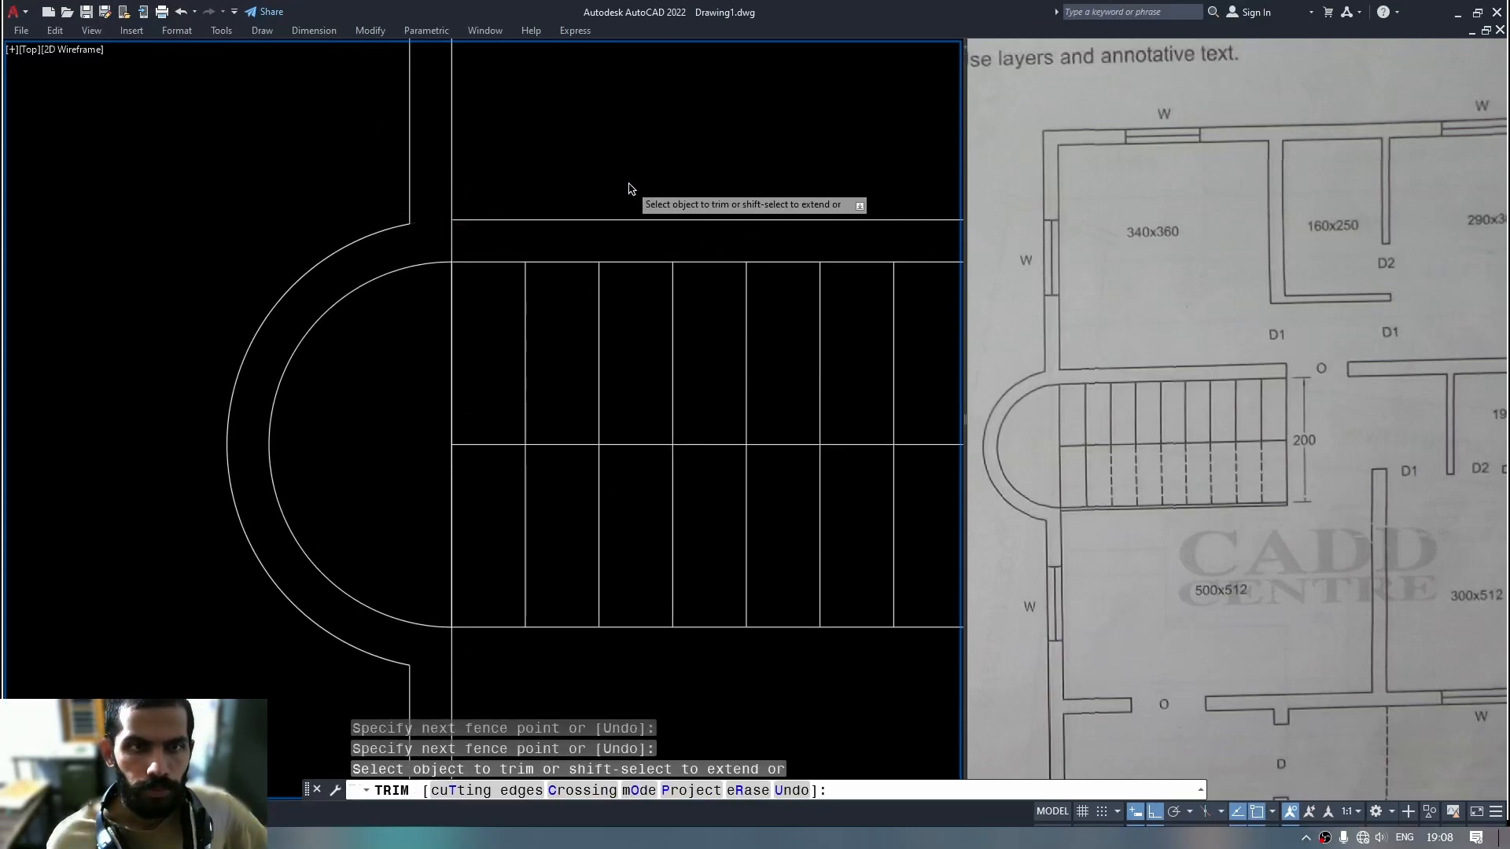
{"action": "mouse_move", "coordinate": [792, 387]}
{"action": "middle_mouse_down"}
{"action": "mouse_move", "coordinate": [736, 371]}
{"action": "mouse_move", "coordinate": [695, 399]}
{"action": "middle_mouse_up"}
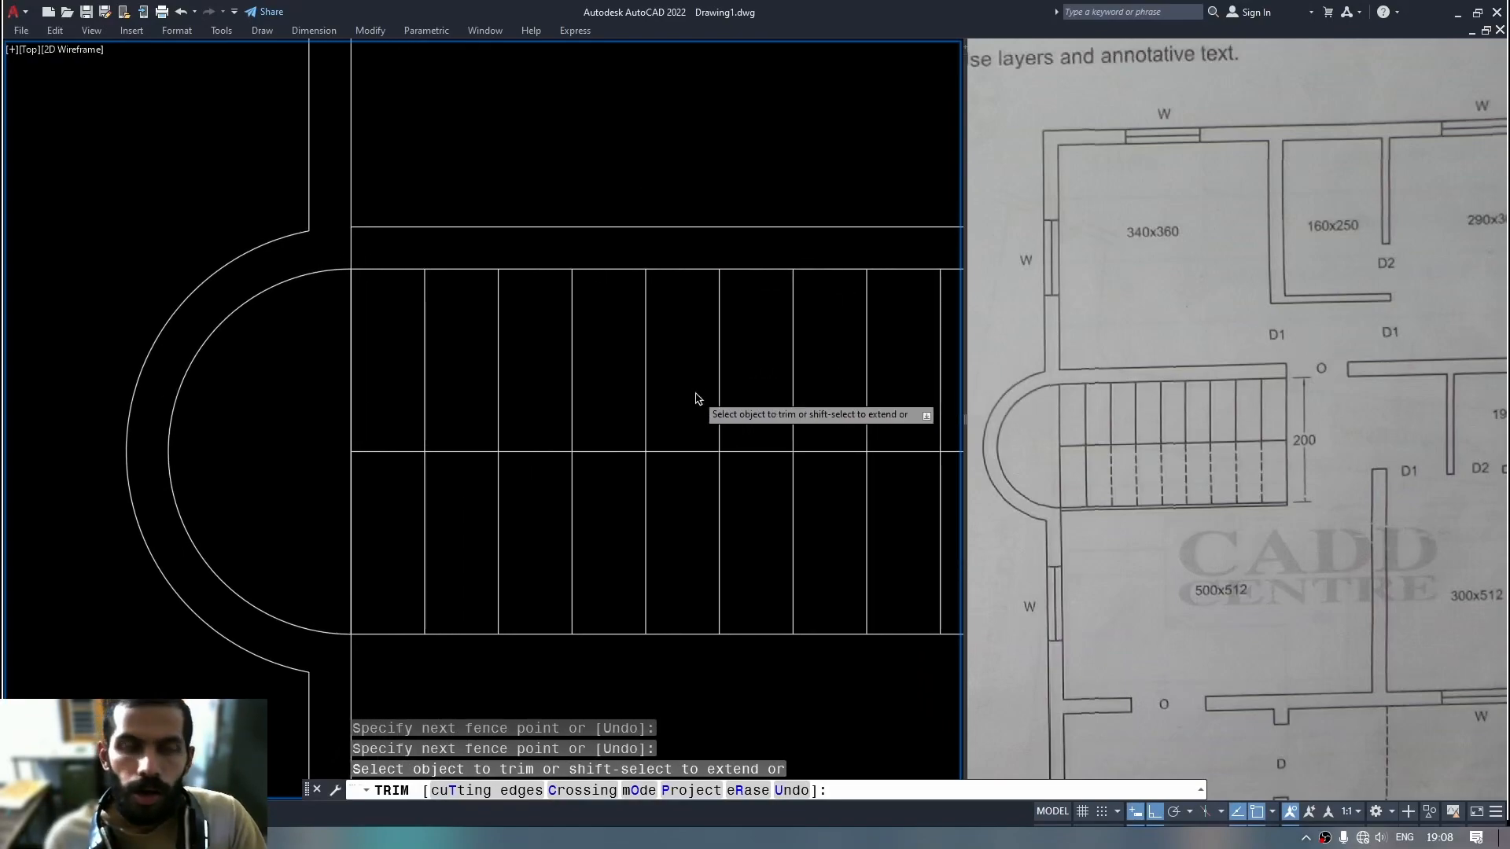
{"action": "key", "text": "Escape"}
Draw a 190 by 150 rectangle in the corner below the horizontal wall, against the inner line of the right wall.
{"action": "scroll", "coordinate": [692, 405], "scroll_direction": "down", "scroll_amount": 4}
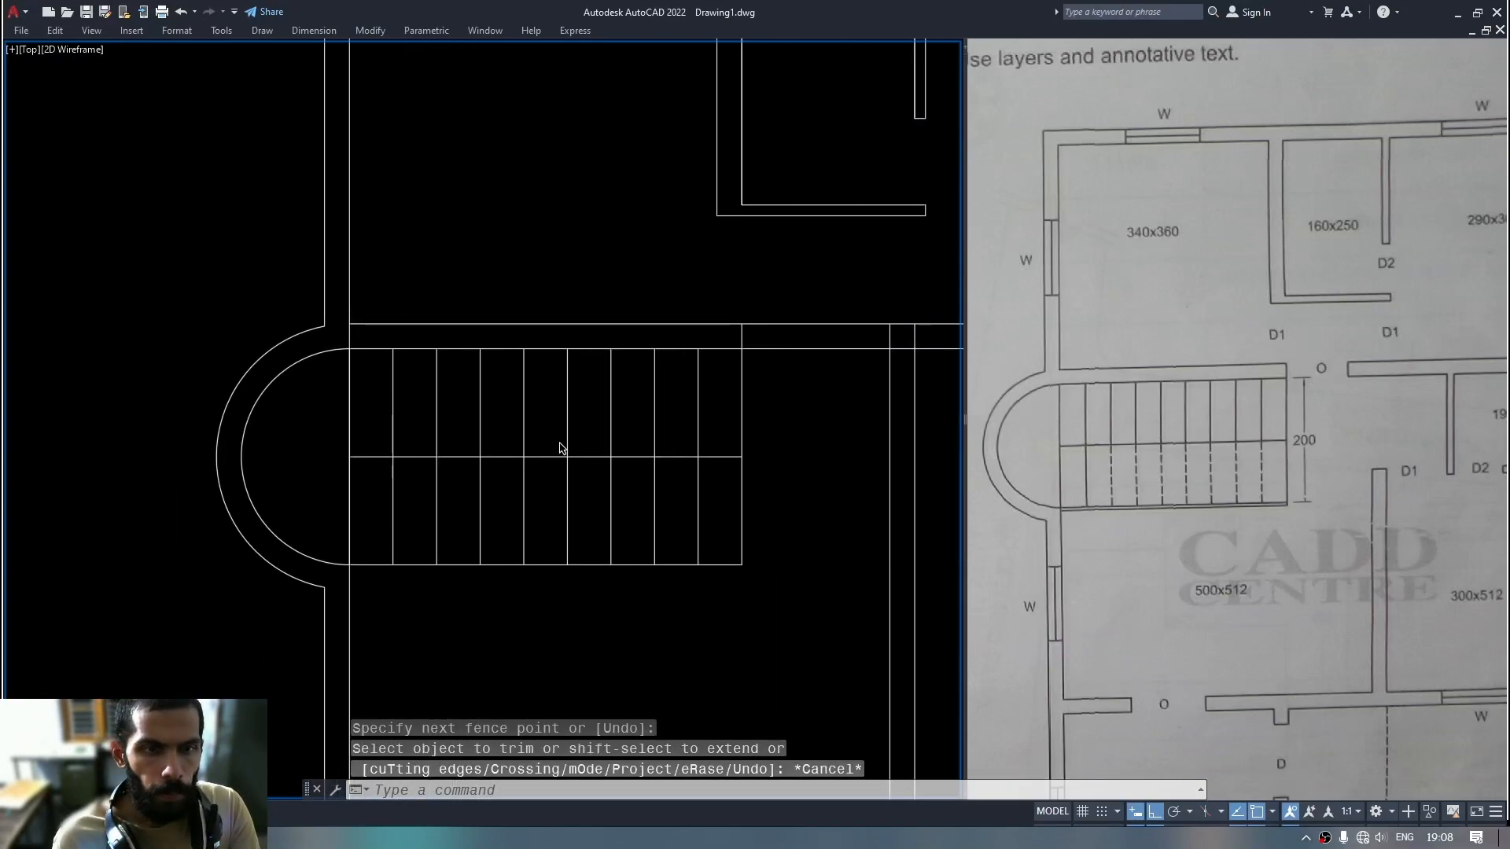
{"action": "middle_click_drag", "start_coordinate": [771, 446], "coordinate": [209, 421]}
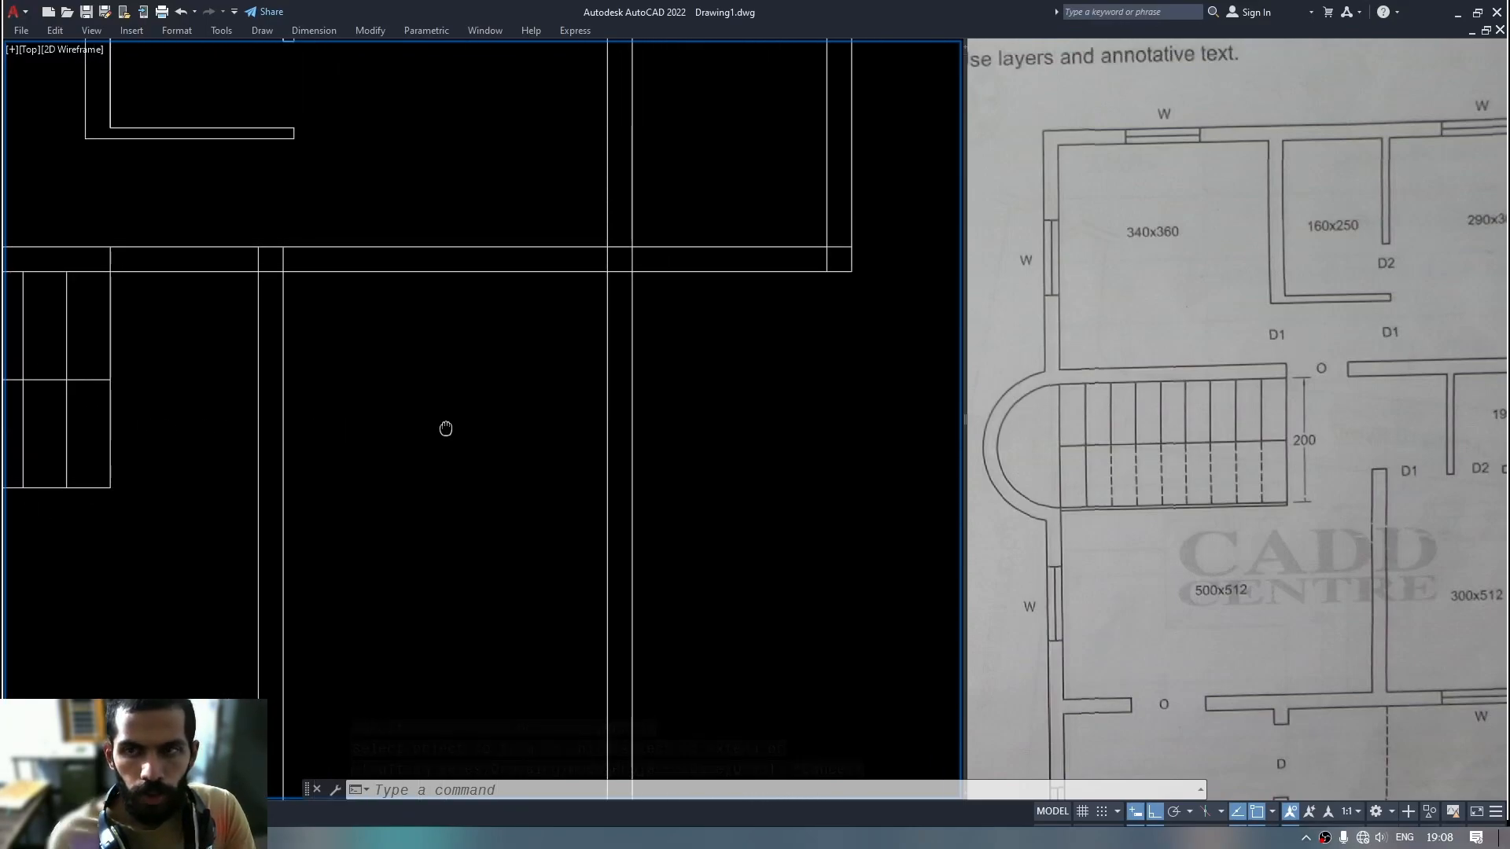
{"action": "middle_click_drag", "start_coordinate": [1387, 453], "coordinate": [1021, 465]}
{"action": "left_click", "coordinate": [422, 394]}
{"action": "left_click", "coordinate": [479, 405]}
{"action": "key", "text": "Escape"}
{"action": "type", "text": "re"}
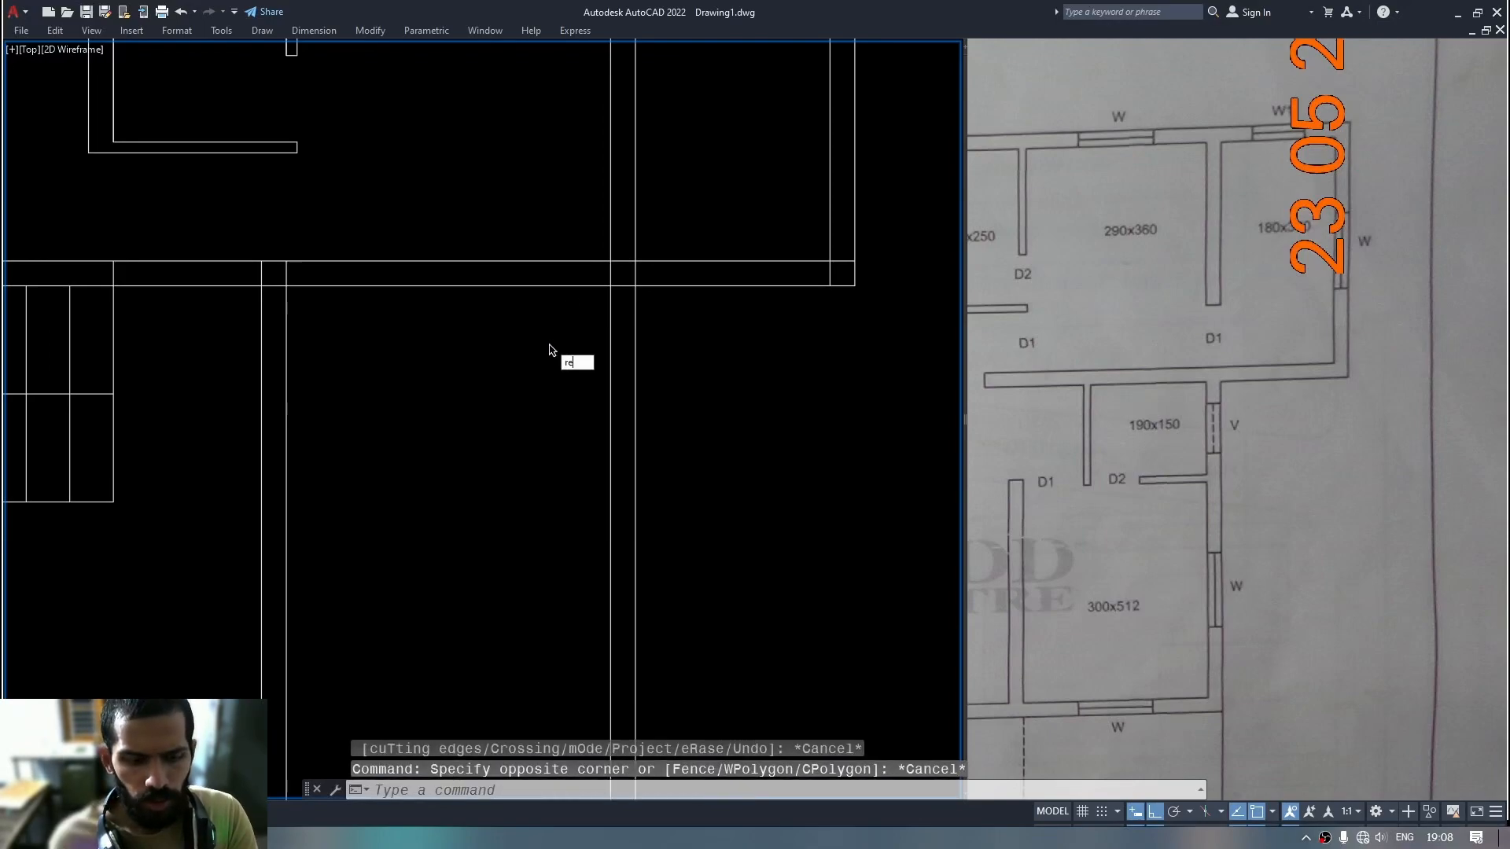
{"action": "type", "text": "c"}
{"action": "key", "text": "Return"}
{"action": "left_click", "coordinate": [611, 285]}
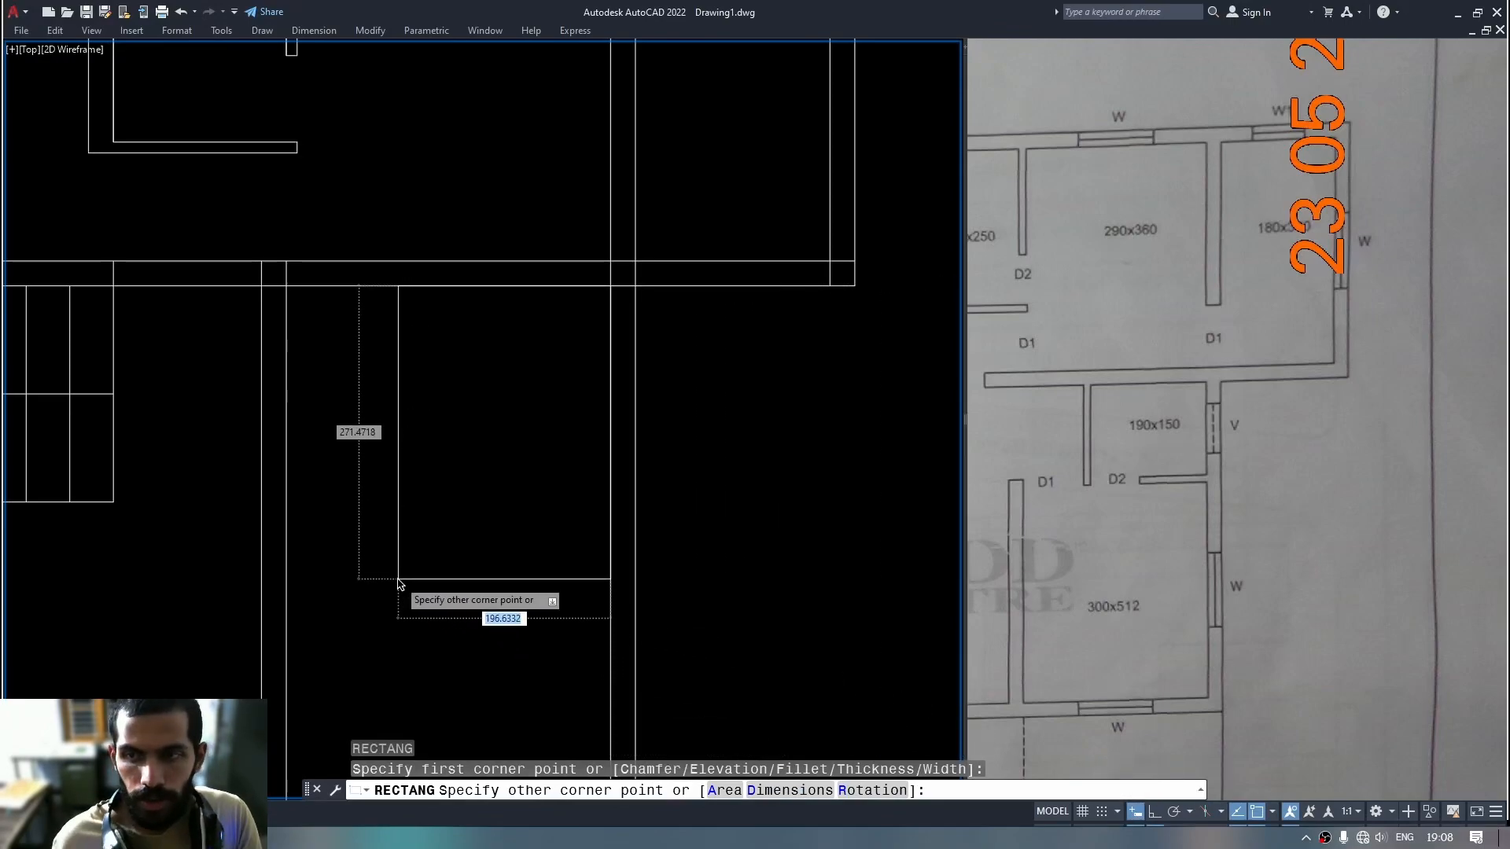
{"action": "key", "text": "Tab"}
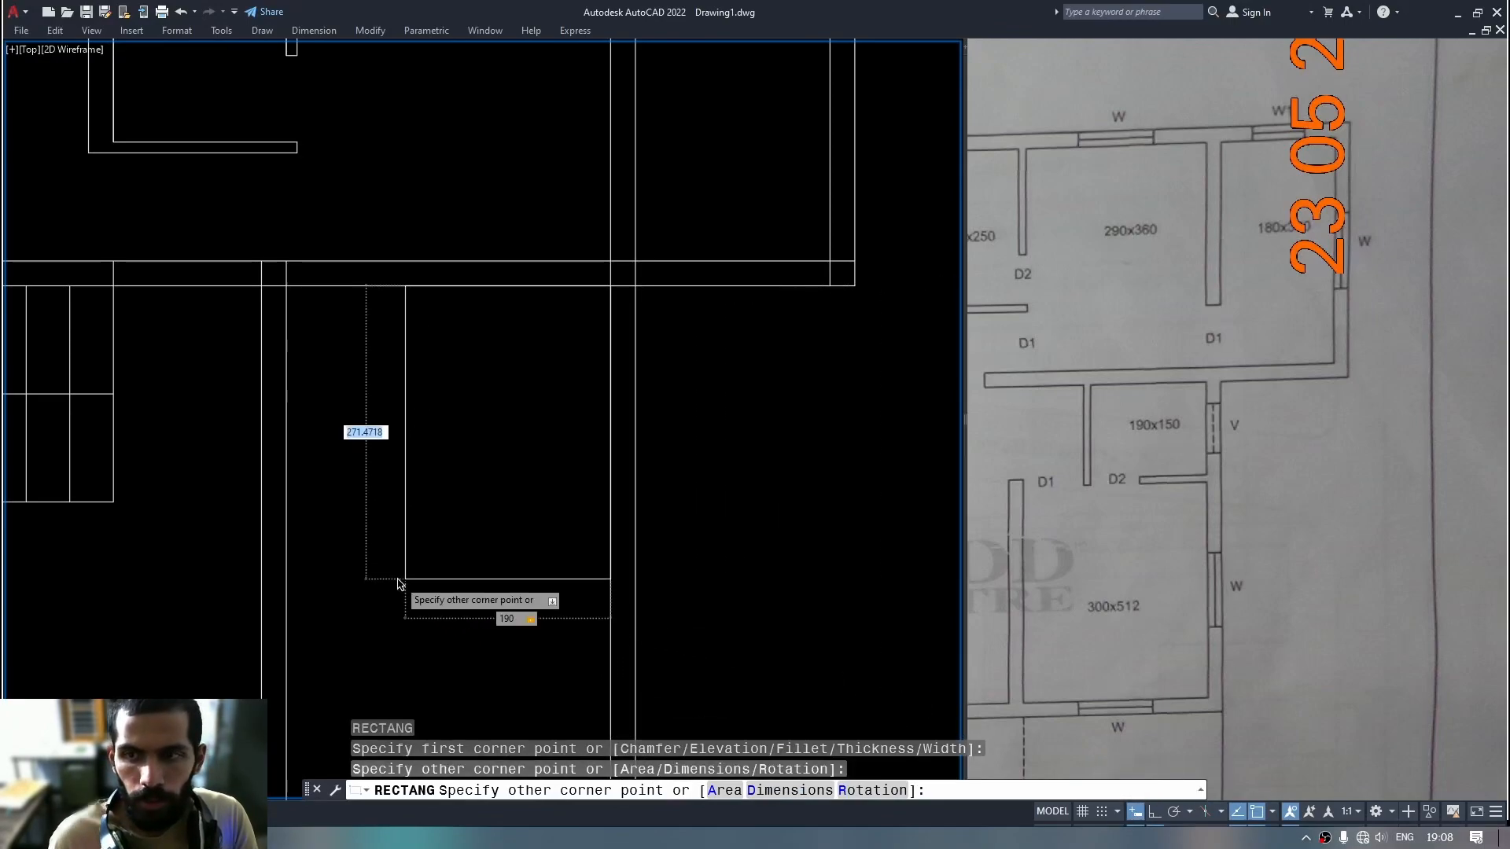
{"action": "type", "text": "150"}
{"action": "key", "text": "Return"}
{"action": "key", "text": "Escape"}
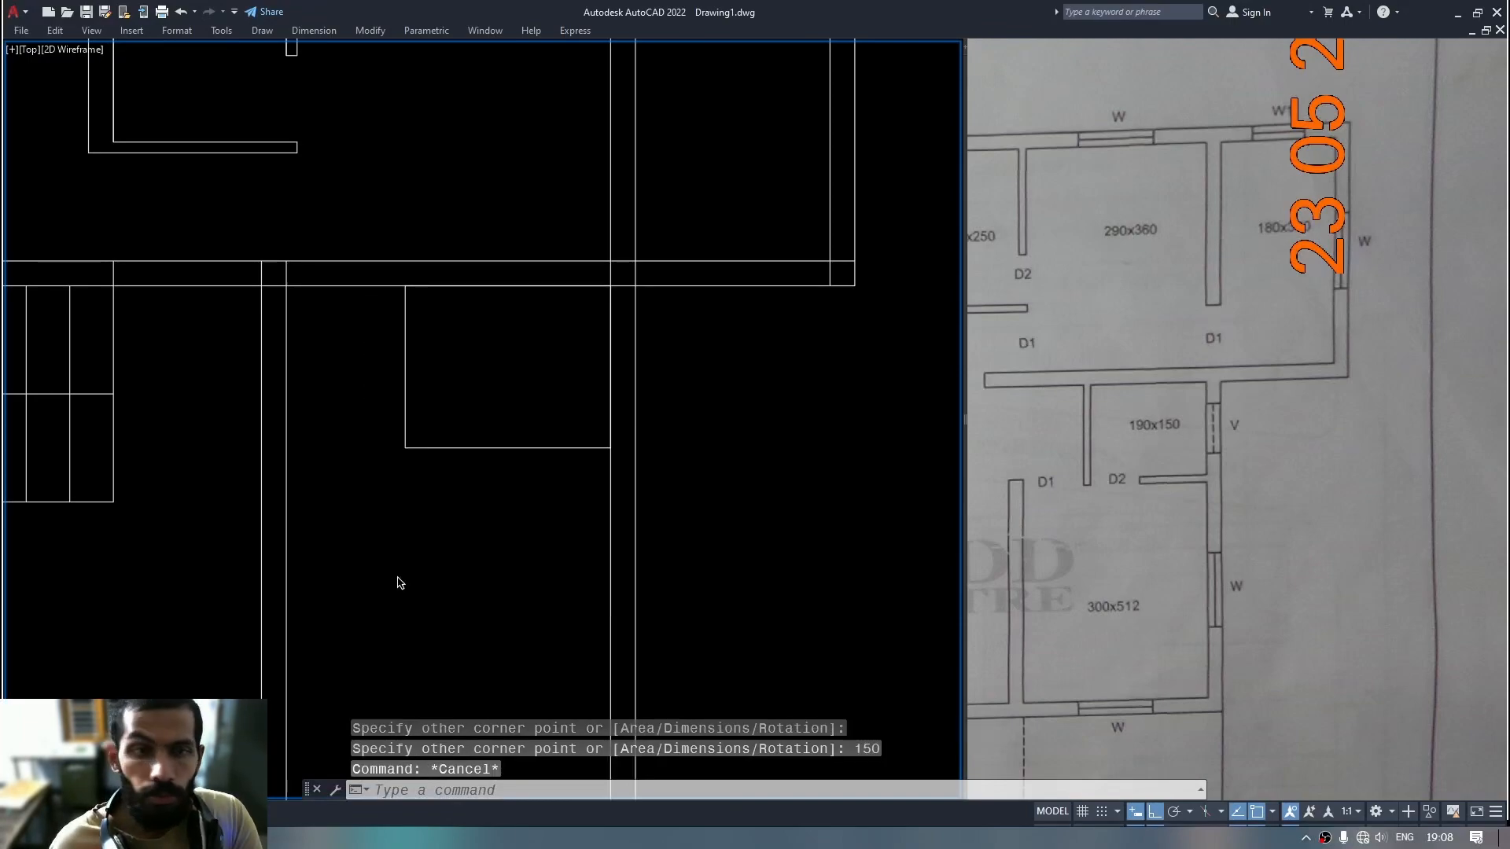
Explode the small room's rectangle and offset its lower and left edges outward by 10.
{"action": "left_click_drag", "start_coordinate": [509, 425], "coordinate": [335, 496]}
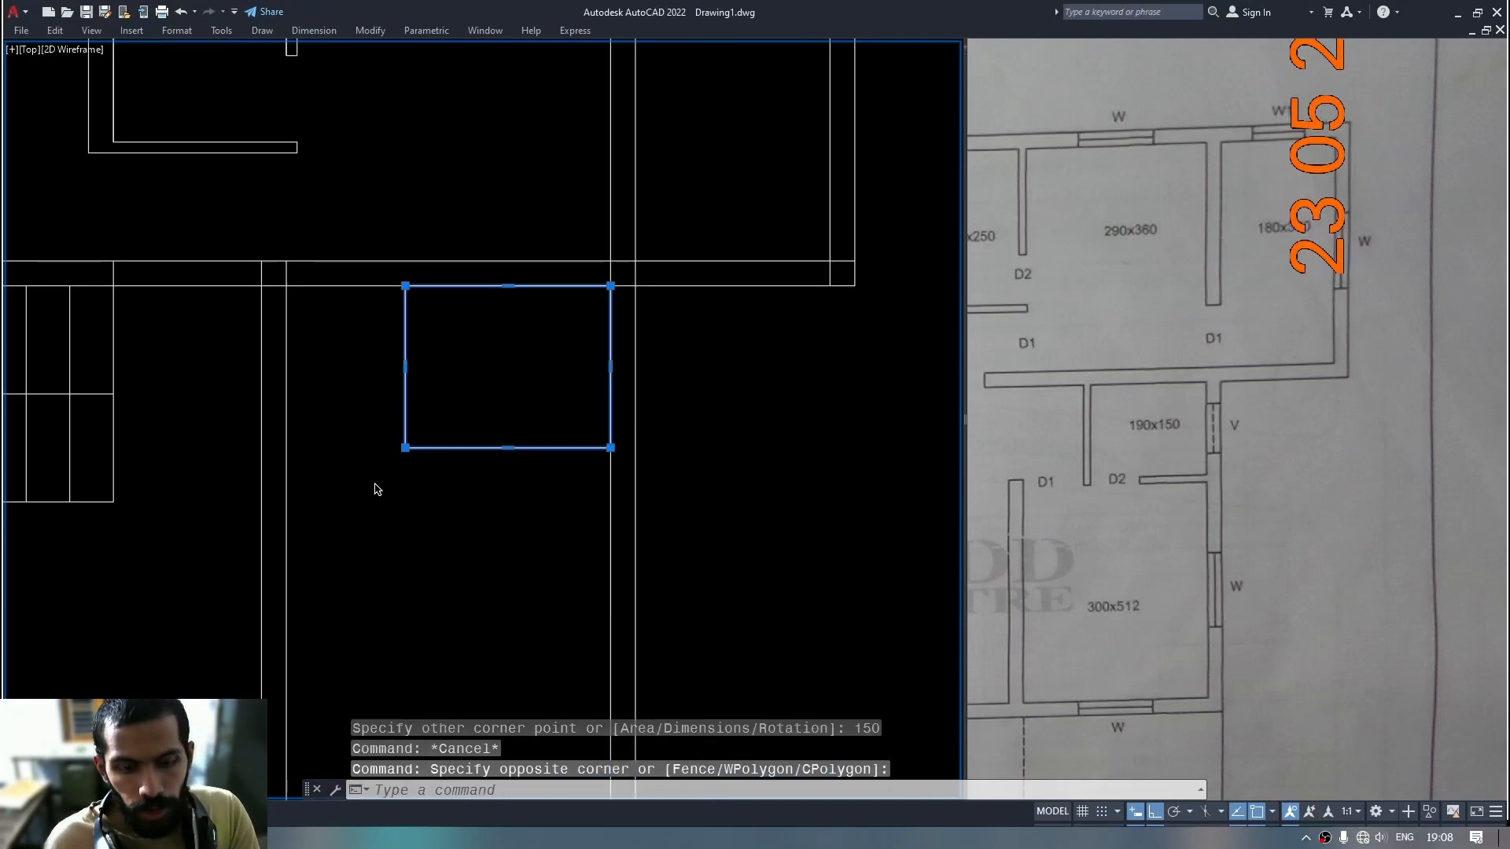
{"action": "key", "text": "Return"}
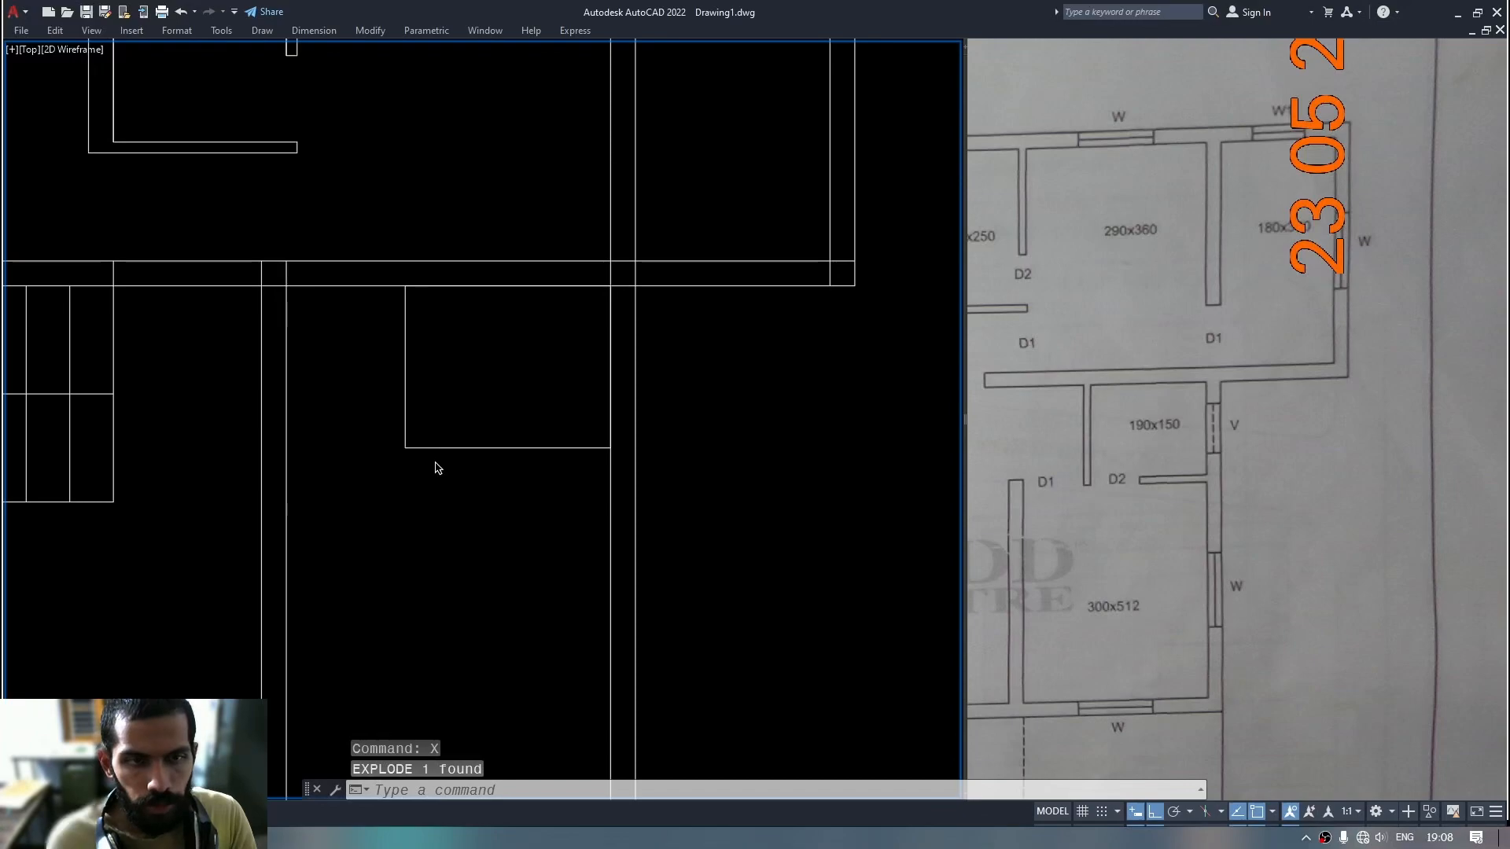
{"action": "type", "text": "o"}
{"action": "key", "text": "Return"}
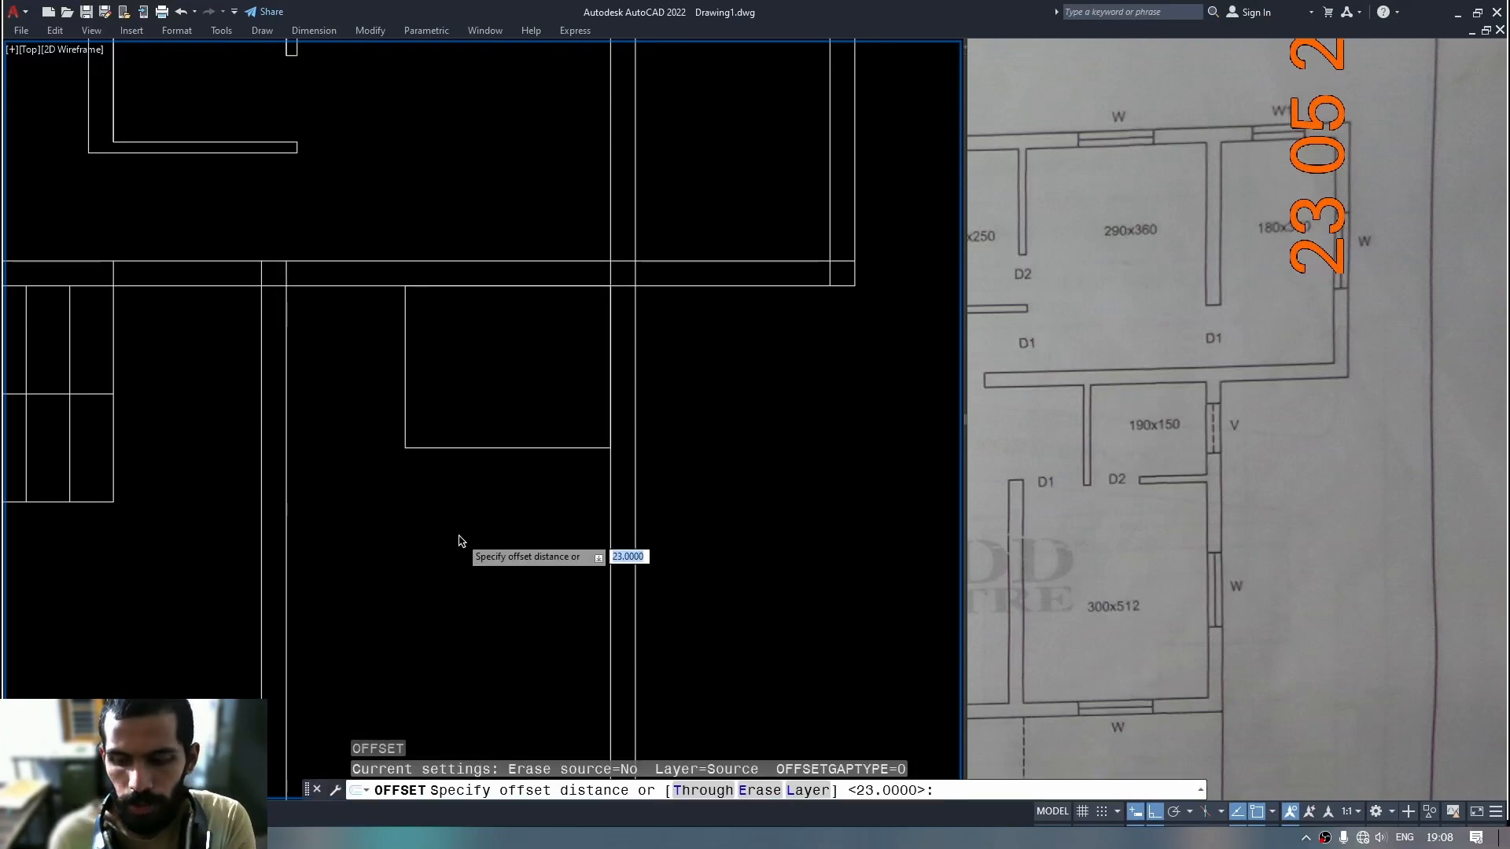
{"action": "type", "text": "10"}
{"action": "key", "text": "Return"}
{"action": "left_click", "coordinate": [455, 448]}
{"action": "left_click", "coordinate": [452, 463]}
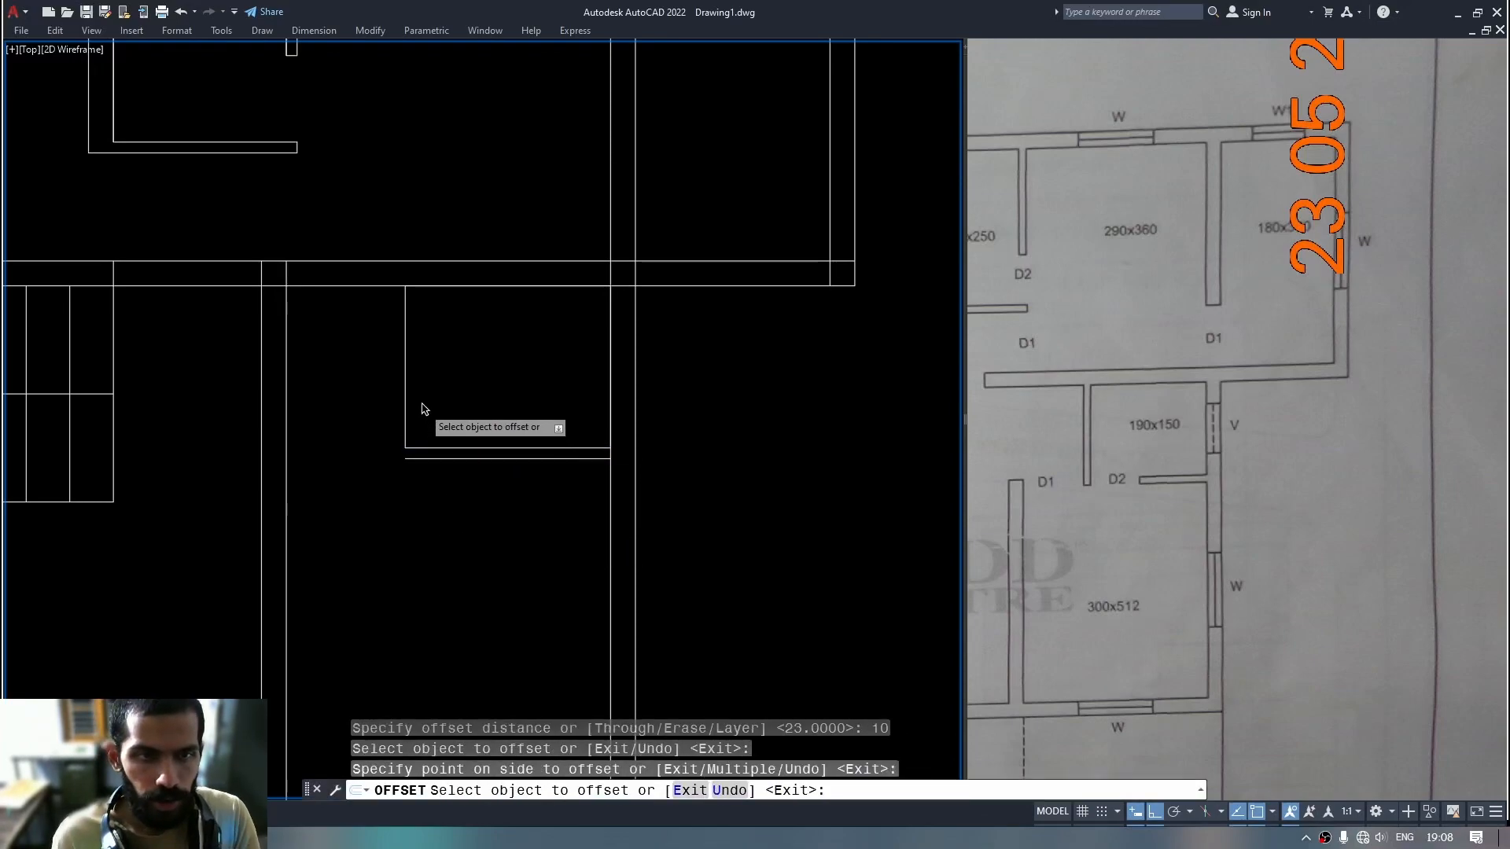
{"action": "left_click", "coordinate": [405, 399]}
{"action": "left_click", "coordinate": [389, 401]}
{"action": "key", "text": "Return"}
Fillet the two offset lines into a sharp corner at the small room's lower-left.
{"action": "type", "text": "f"}
{"action": "key", "text": "Return"}
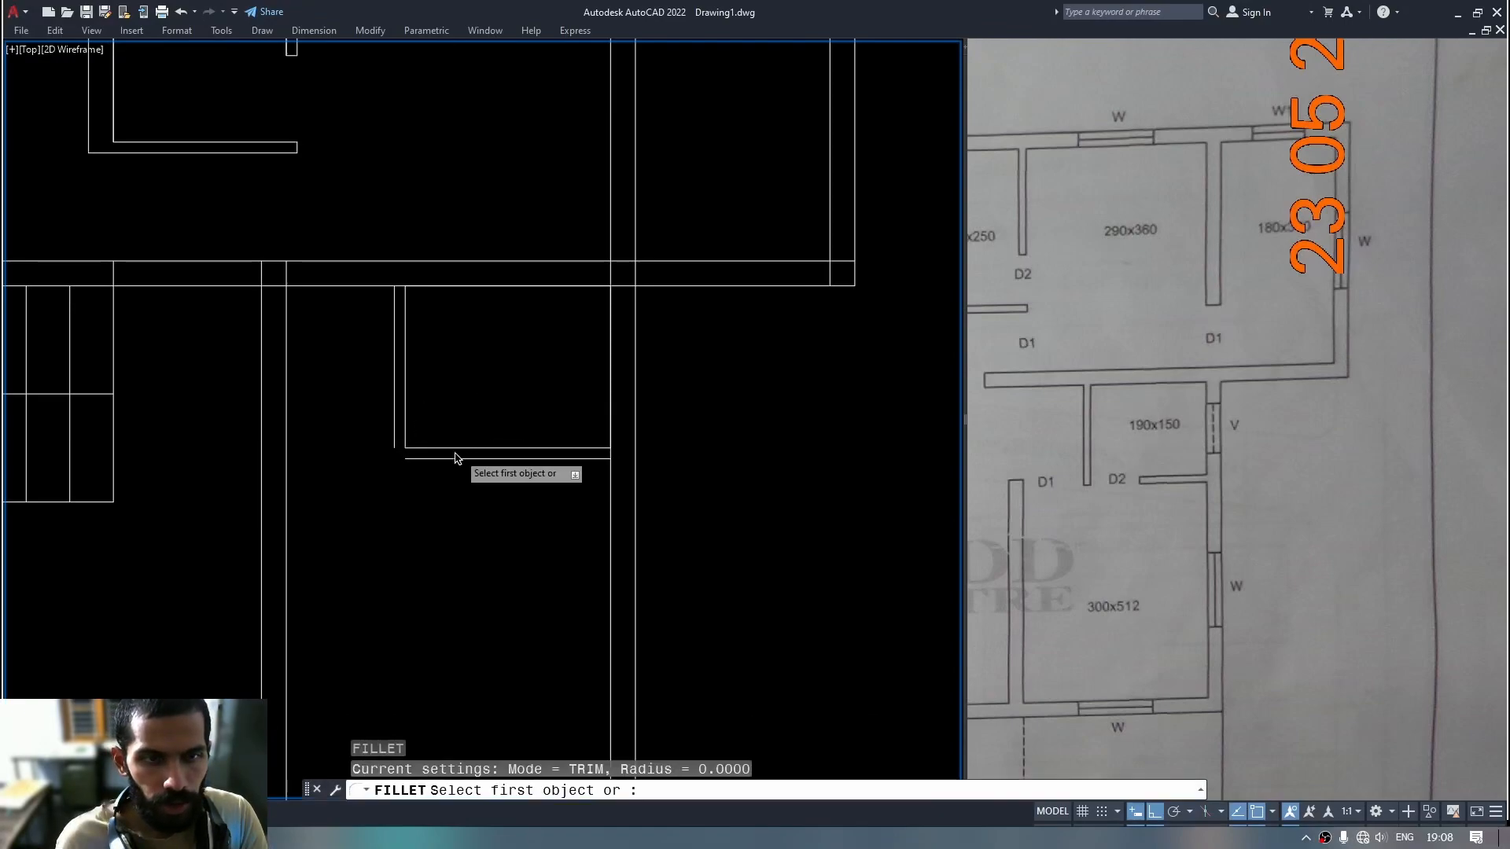
{"action": "left_click", "coordinate": [425, 460]}
{"action": "left_click", "coordinate": [393, 437]}
{"action": "key", "text": "Escape"}
Measure the inside width and height of the small room.
{"action": "middle_click_drag", "start_coordinate": [548, 413], "coordinate": [540, 464]}
{"action": "type", "text": "mea"}
{"action": "key", "text": "Return"}
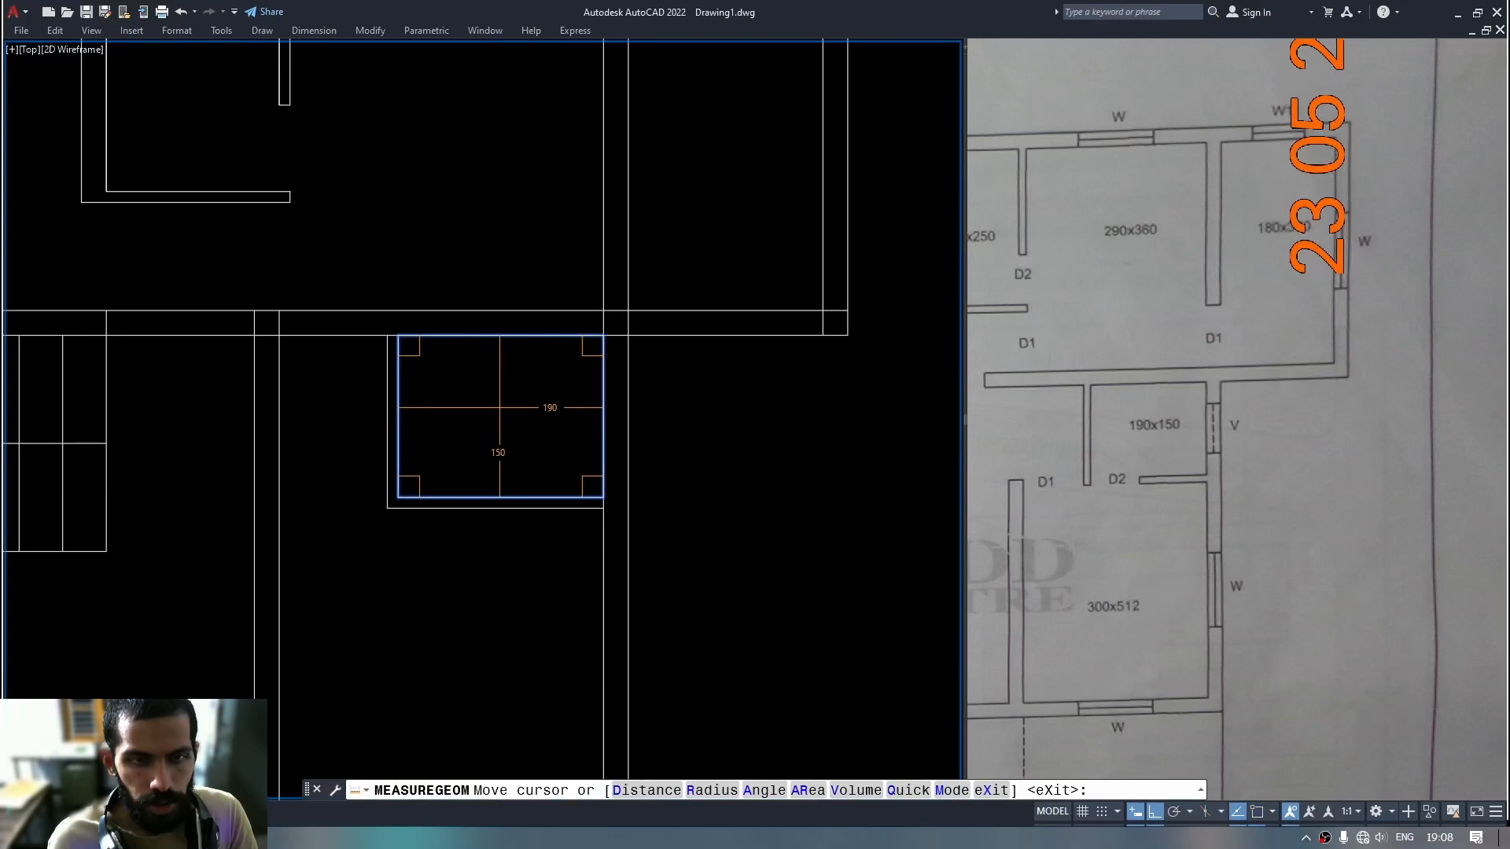
{"action": "key", "text": "Escape"}
{"action": "middle_click_drag", "start_coordinate": [499, 428], "coordinate": [692, 413]}
{"action": "middle_click_drag", "start_coordinate": [547, 406], "coordinate": [543, 398]}
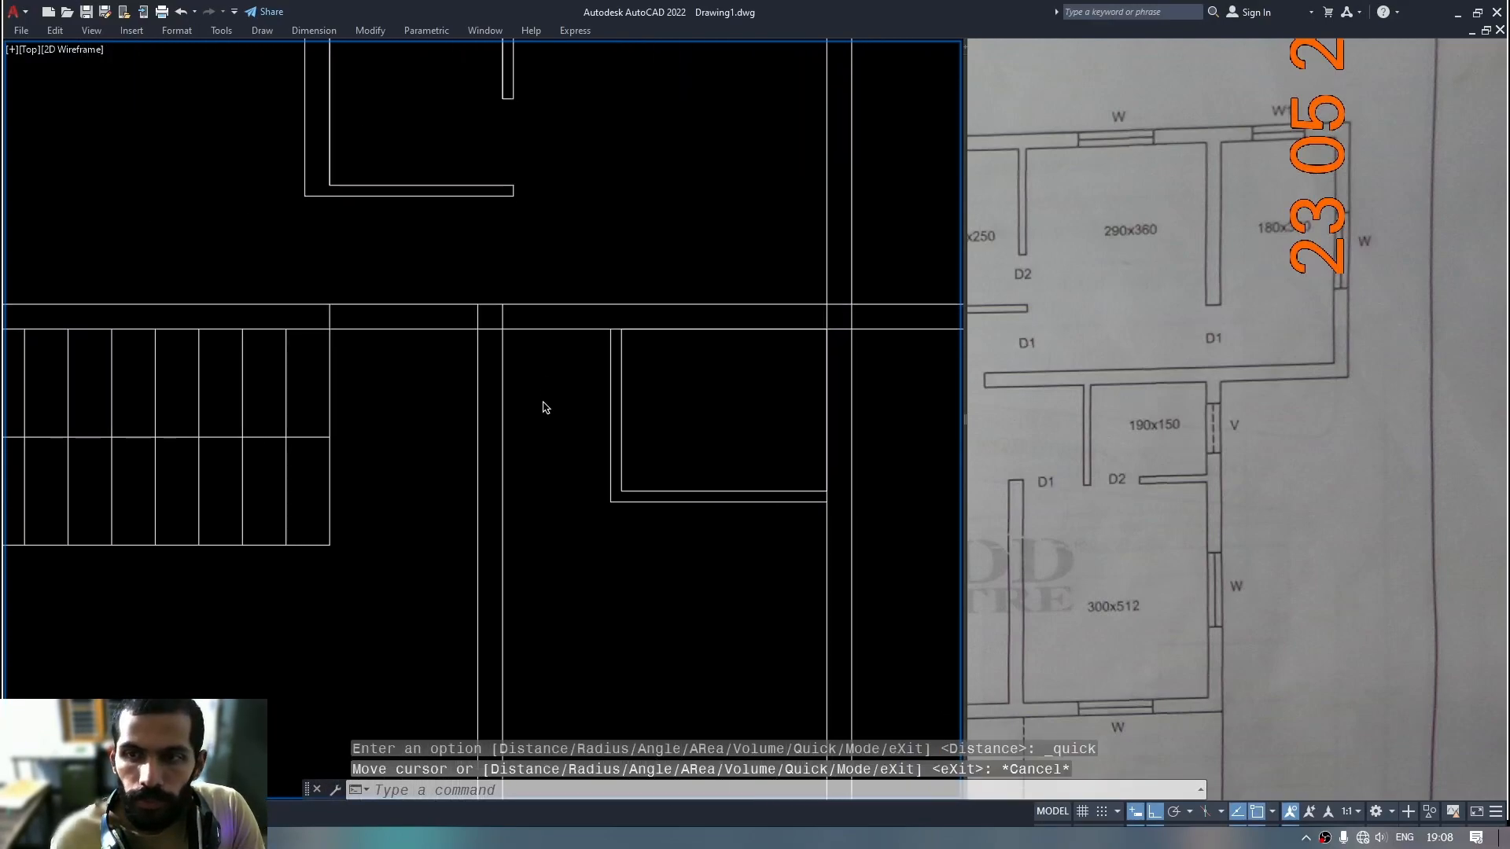
Stretch the left end of the small room's lower outer line past the vertical partition wall near the staircase.
{"action": "left_click", "coordinate": [616, 506]}
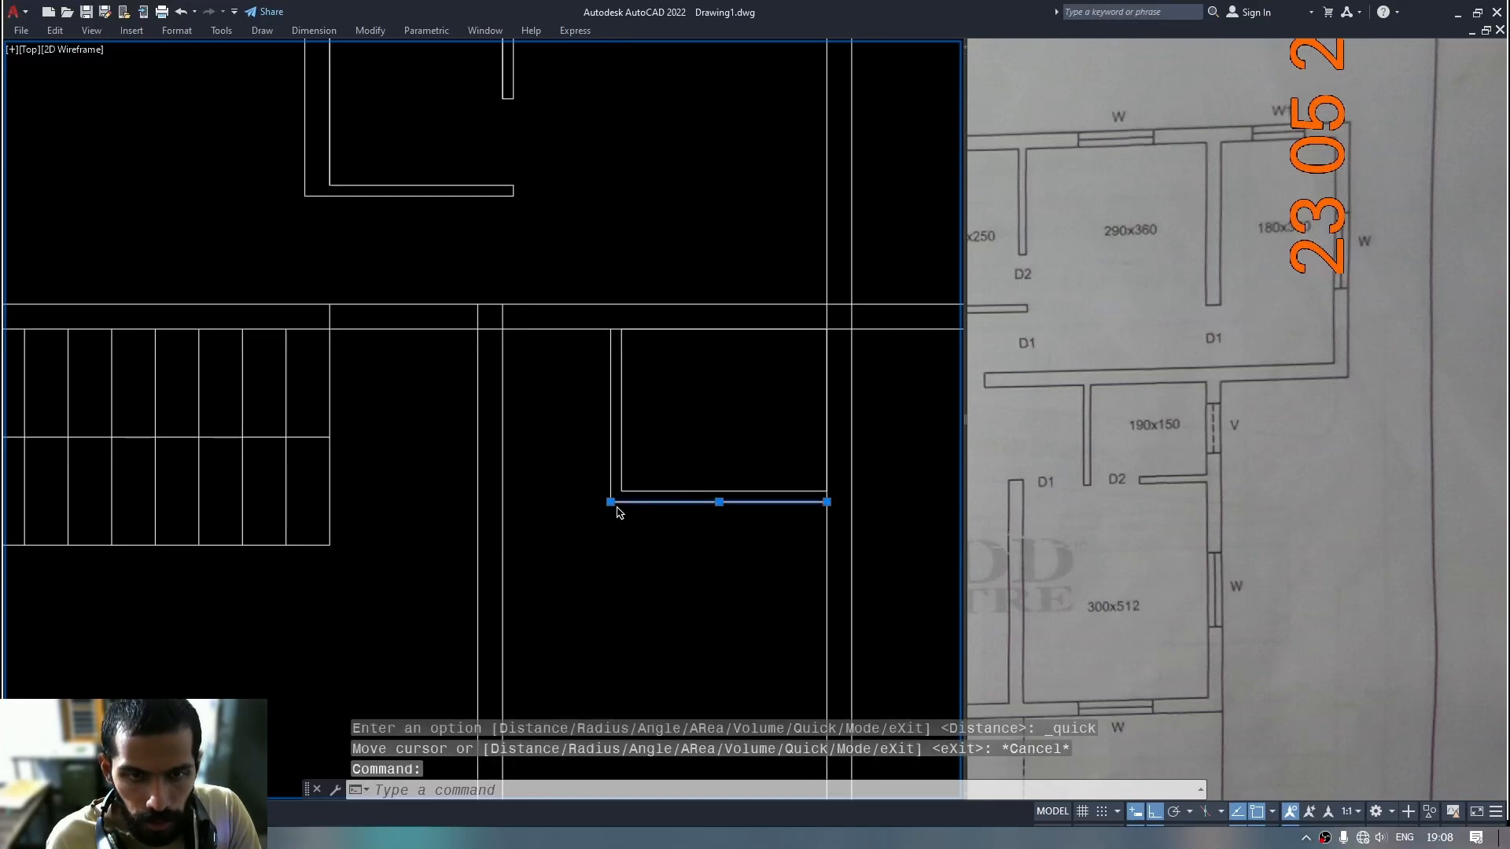
{"action": "left_click", "coordinate": [611, 502]}
{"action": "left_click", "coordinate": [438, 504]}
{"action": "key", "text": "Escape"}
{"action": "middle_click_drag", "start_coordinate": [518, 462], "coordinate": [513, 470]}
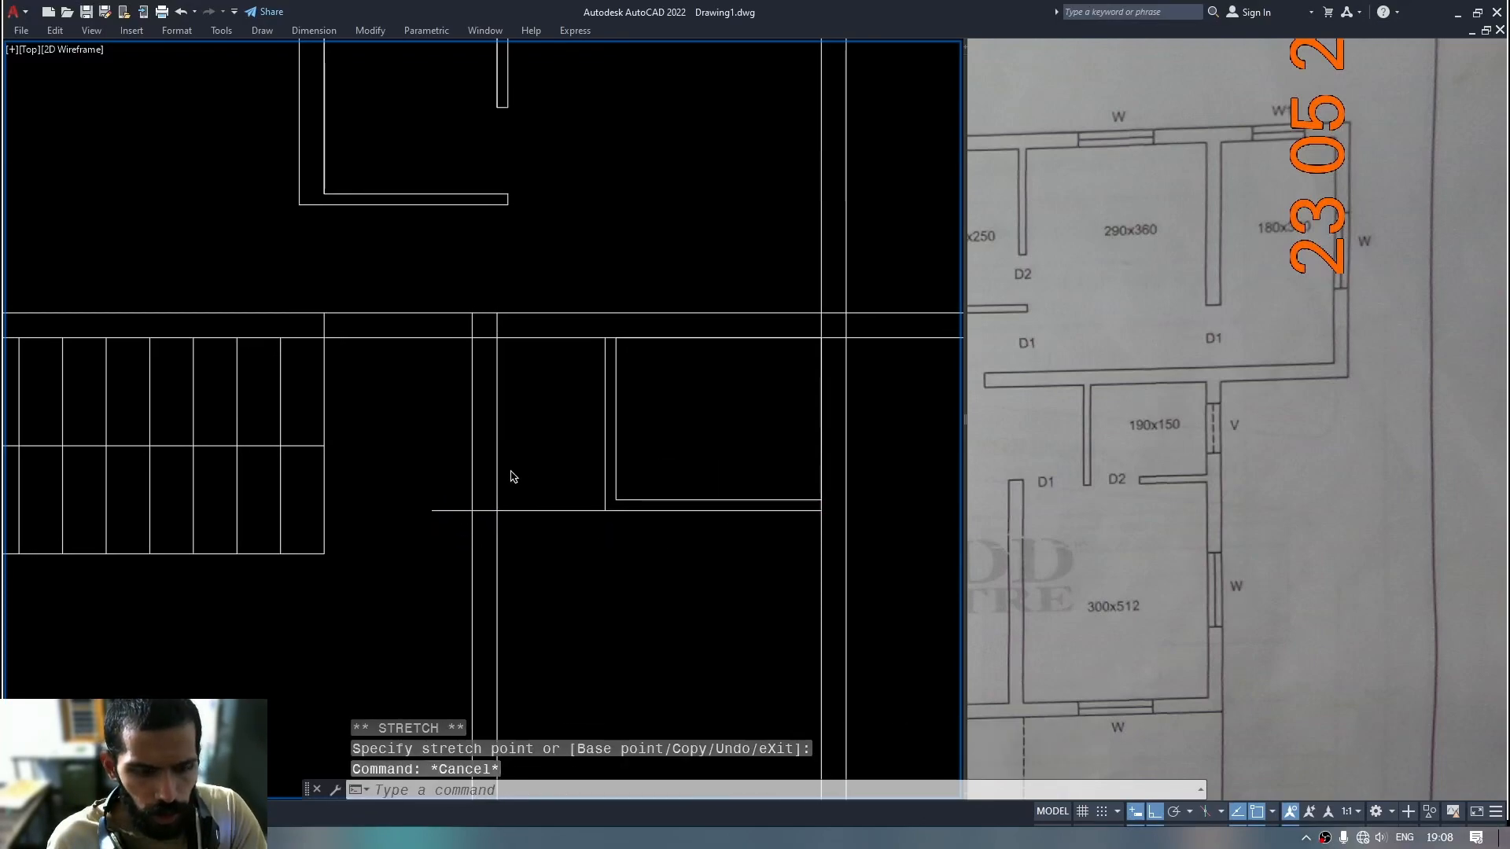
Trim the partition wall above the stretched line and trim that line's excess, leaving it as the partition's end cap.
{"action": "type", "text": "tr"}
{"action": "key", "text": "Return"}
{"action": "left_click_drag", "start_coordinate": [543, 443], "coordinate": [437, 455]}
{"action": "key", "text": "Escape"}
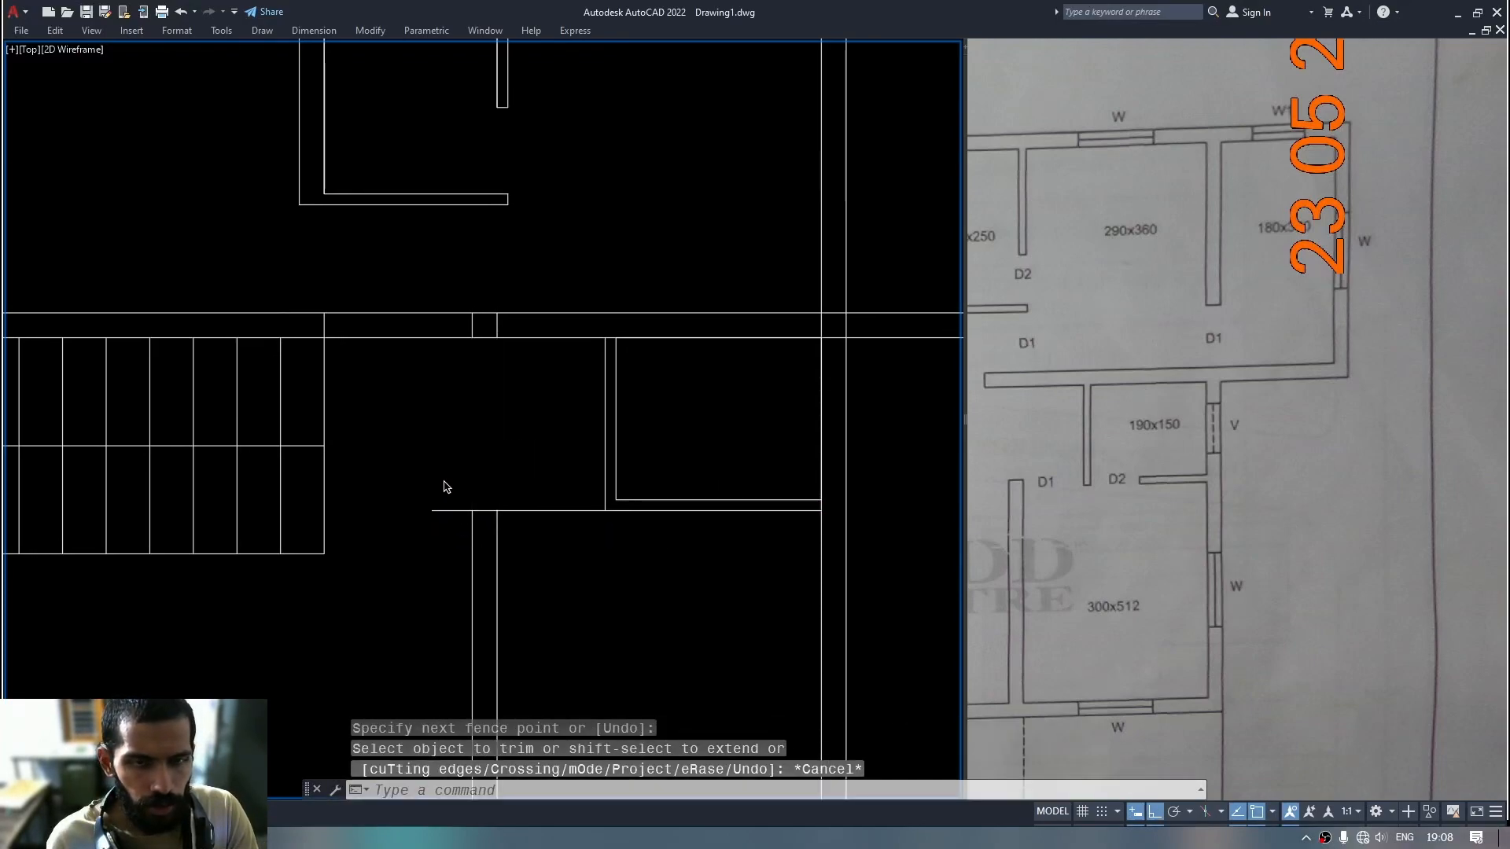
{"action": "type", "text": "tr"}
{"action": "key", "text": "Return"}
{"action": "mouse_move", "coordinate": [453, 541]}
{"action": "left_mouse_down"}
{"action": "mouse_move", "coordinate": [485, 506]}
{"action": "mouse_move", "coordinate": [654, 573]}
{"action": "left_mouse_up"}
{"action": "key", "text": "Escape"}
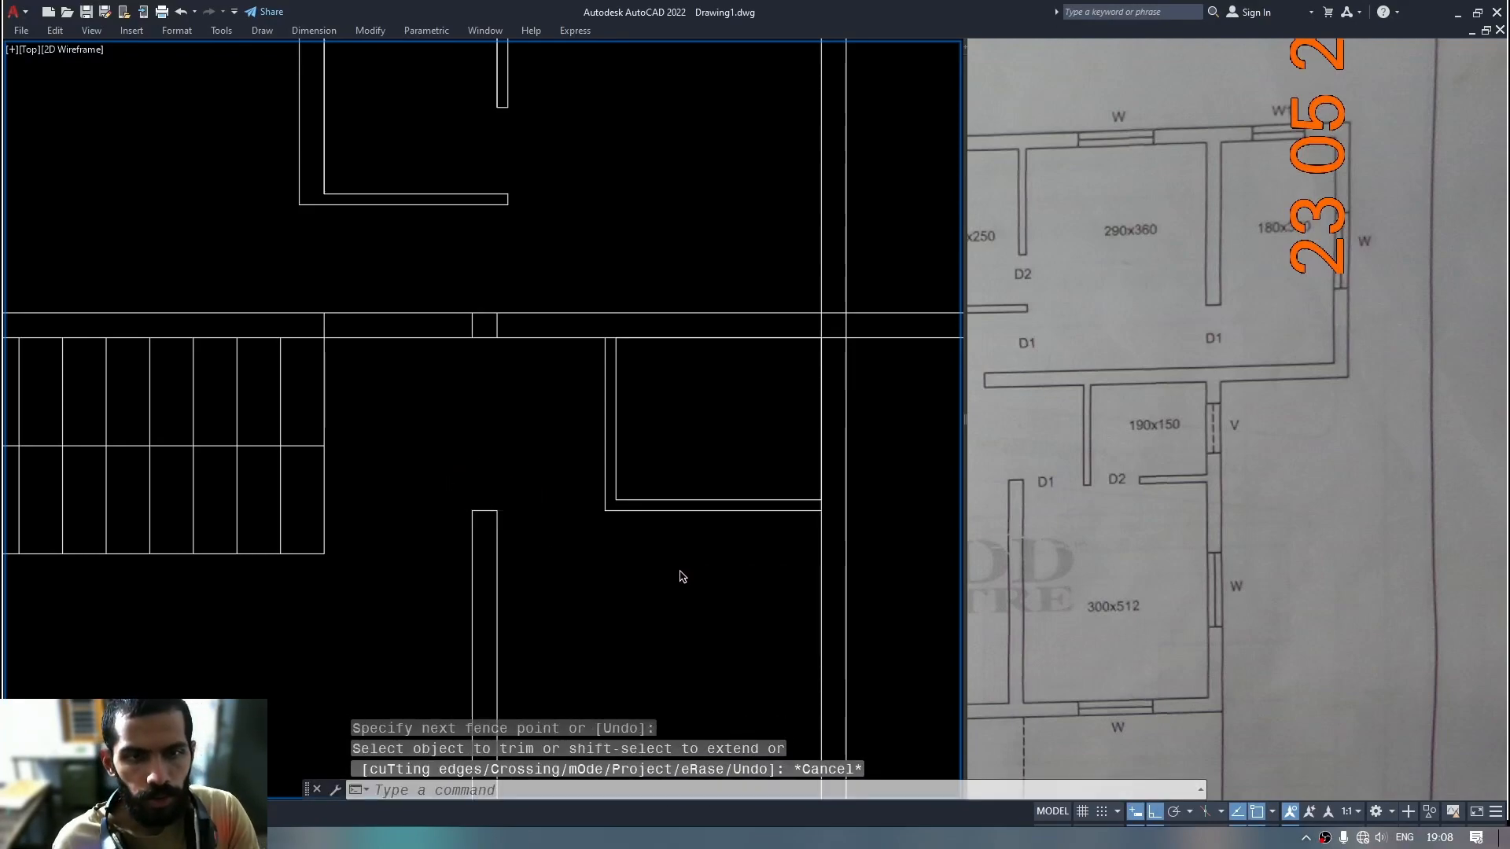
Trim the partition's leftover short lines inside the horizontal wall above it.
{"action": "middle_click_drag", "start_coordinate": [681, 577], "coordinate": [668, 553]}
{"action": "key", "text": "Return"}
{"action": "left_click_drag", "start_coordinate": [492, 310], "coordinate": [434, 314]}
{"action": "mouse_move", "coordinate": [500, 428]}
{"action": "middle_mouse_down"}
{"action": "mouse_move", "coordinate": [610, 431]}
{"action": "mouse_move", "coordinate": [613, 456]}
{"action": "mouse_move", "coordinate": [534, 425]}
{"action": "middle_mouse_up"}
{"action": "key", "text": "Escape"}
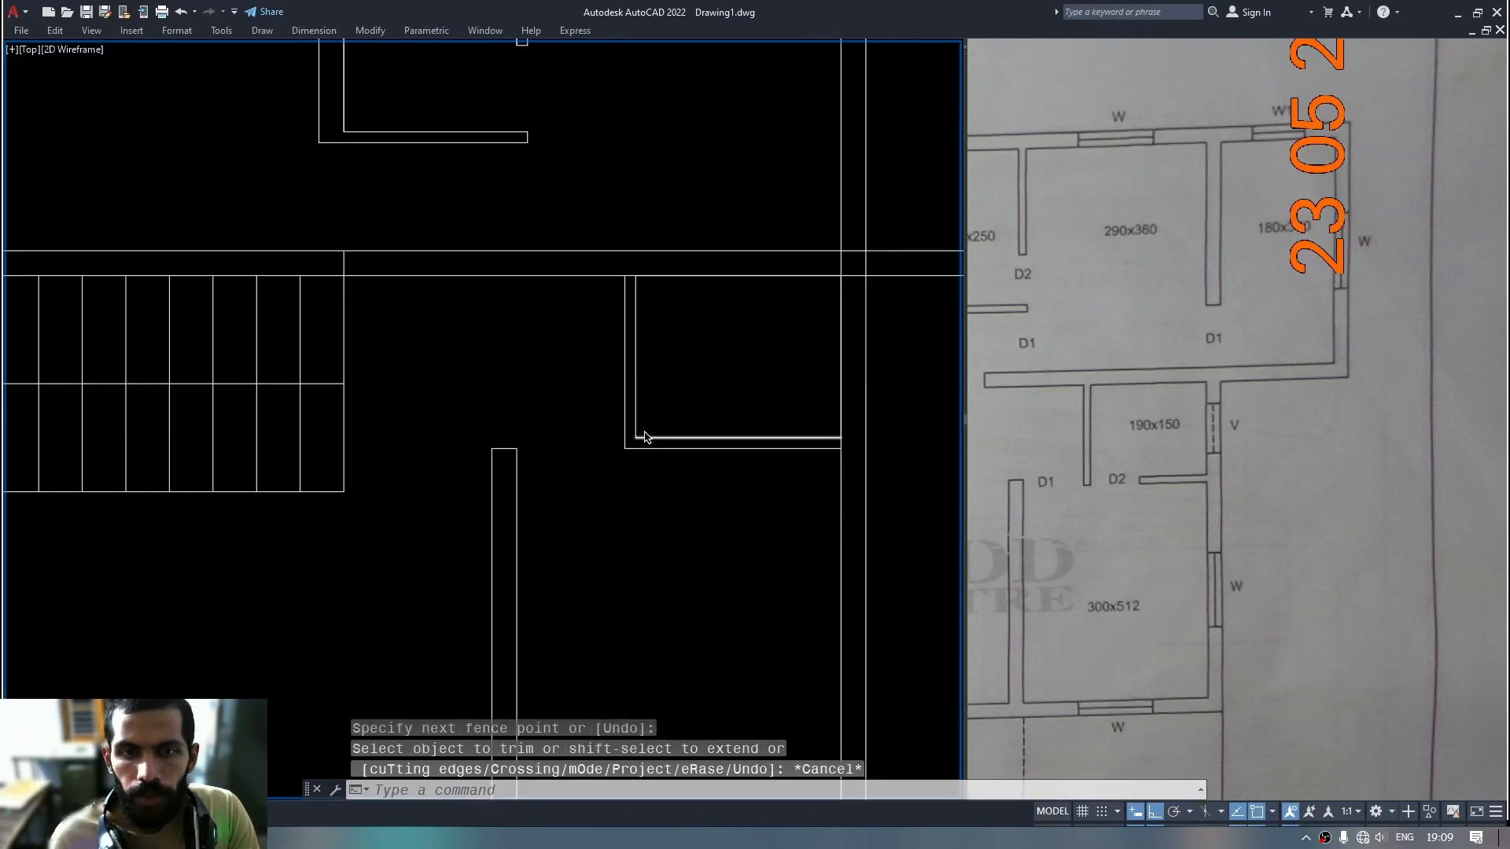
Bring the whole reference plan into view and measure the room below the small room to compare its dimensions.
{"action": "mouse_move", "coordinate": [675, 453]}
{"action": "middle_mouse_down"}
{"action": "mouse_move", "coordinate": [563, 552]}
{"action": "mouse_move", "coordinate": [518, 560]}
{"action": "middle_mouse_up"}
{"action": "middle_click_drag", "start_coordinate": [792, 436], "coordinate": [673, 508]}
{"action": "middle_click_drag", "start_coordinate": [560, 510], "coordinate": [712, 357]}
{"action": "scroll", "coordinate": [508, 441], "scroll_direction": "down", "scroll_amount": 1}
{"action": "middle_click_drag", "start_coordinate": [511, 466], "coordinate": [600, 398]}
{"action": "scroll", "coordinate": [580, 460], "scroll_direction": "down", "scroll_amount": 1}
{"action": "middle_click_drag", "start_coordinate": [571, 505], "coordinate": [640, 326]}
{"action": "middle_click_drag", "start_coordinate": [574, 368], "coordinate": [567, 393]}
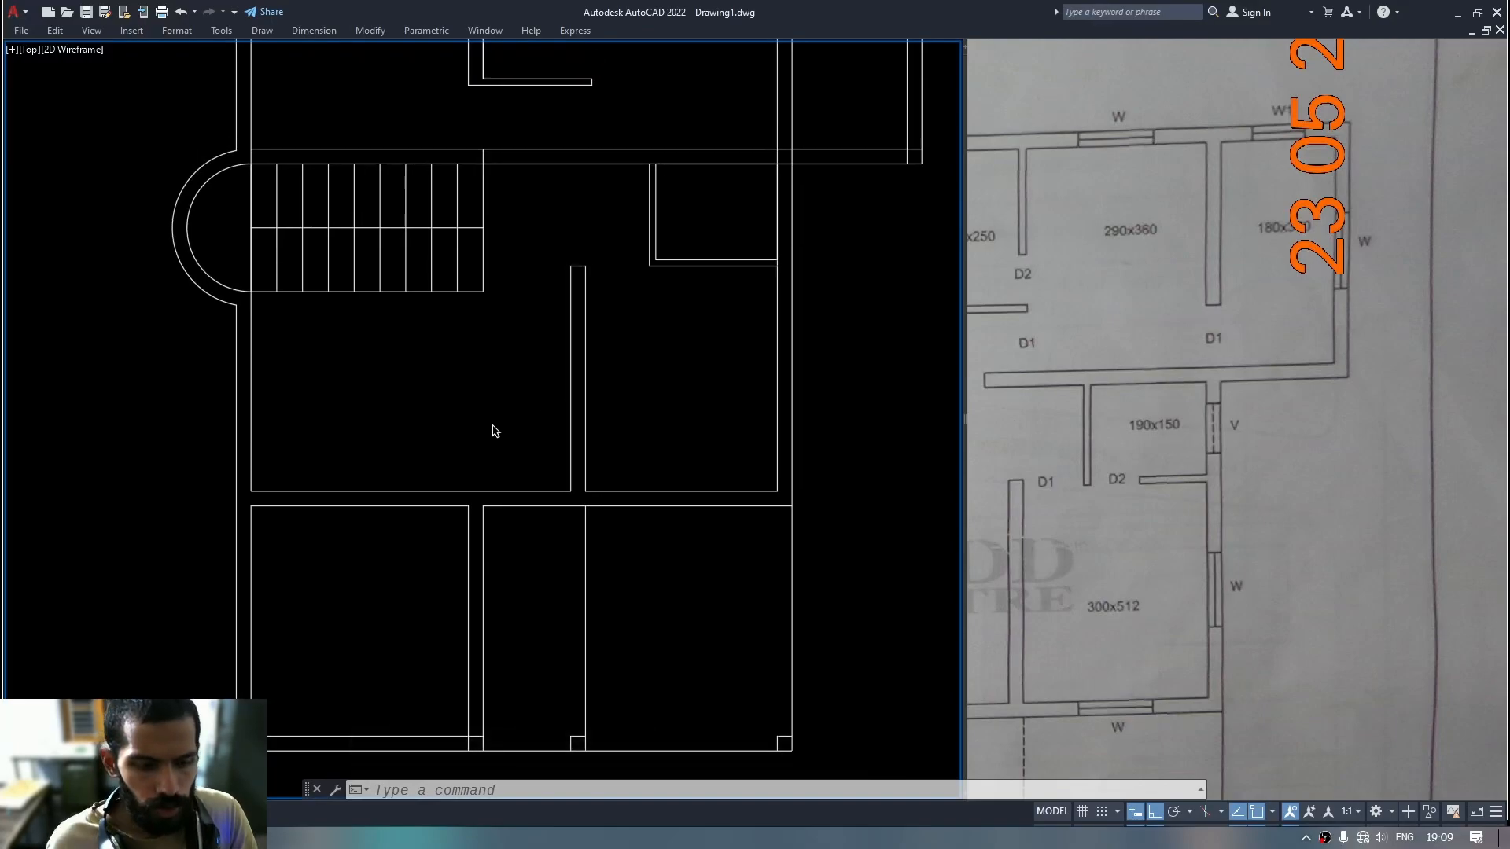
{"action": "type", "text": "mea"}
{"action": "key", "text": "space"}
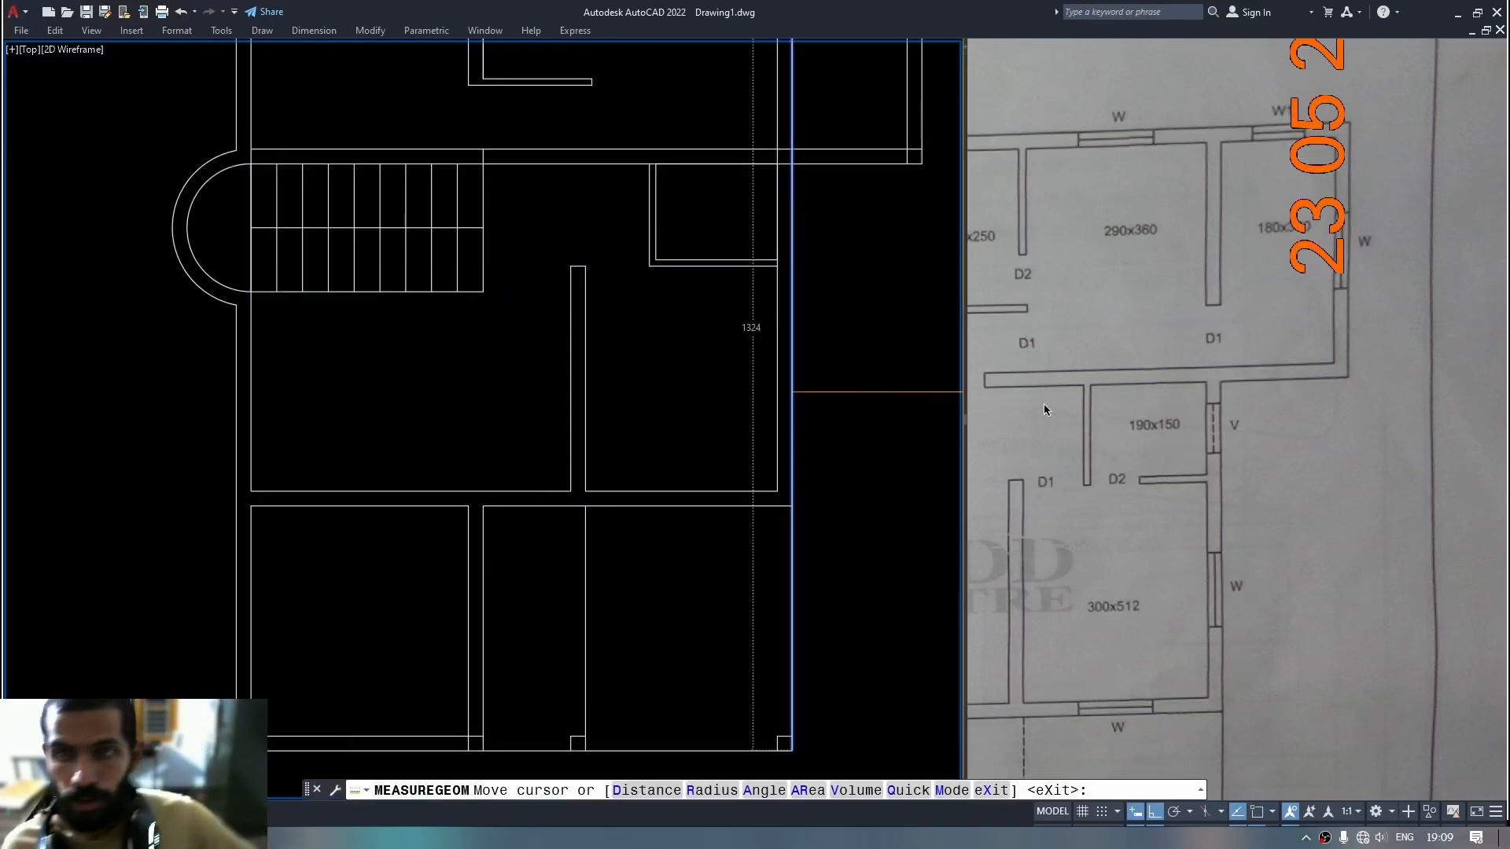
{"action": "left_click", "coordinate": [1215, 434]}
{"action": "scroll", "coordinate": [1259, 407], "scroll_direction": "down", "scroll_amount": 2}
{"action": "mouse_move", "coordinate": [1214, 435]}
{"action": "middle_mouse_down"}
{"action": "mouse_move", "coordinate": [1258, 408]}
{"action": "mouse_move", "coordinate": [1251, 451]}
{"action": "mouse_move", "coordinate": [1341, 420]}
{"action": "middle_mouse_up"}
{"action": "left_click", "coordinate": [695, 392]}
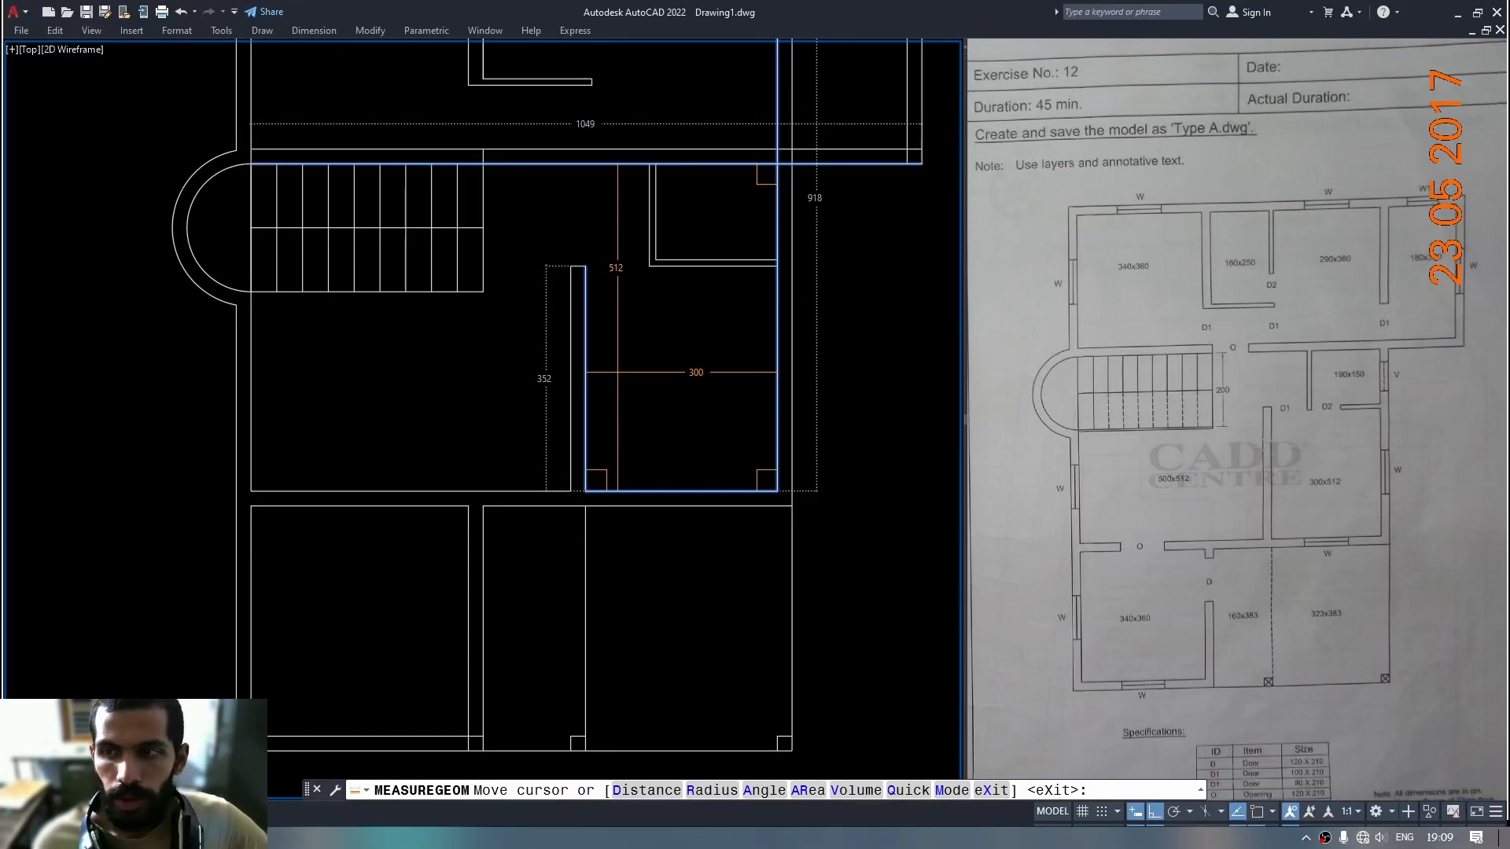
Measure the upper small room, the staircase hall and the lower-right bay against the reference plan.
{"action": "mouse_move", "coordinate": [627, 351]}
{"action": "middle_mouse_down"}
{"action": "mouse_move", "coordinate": [613, 516]}
{"action": "mouse_move", "coordinate": [628, 529]}
{"action": "middle_mouse_up"}
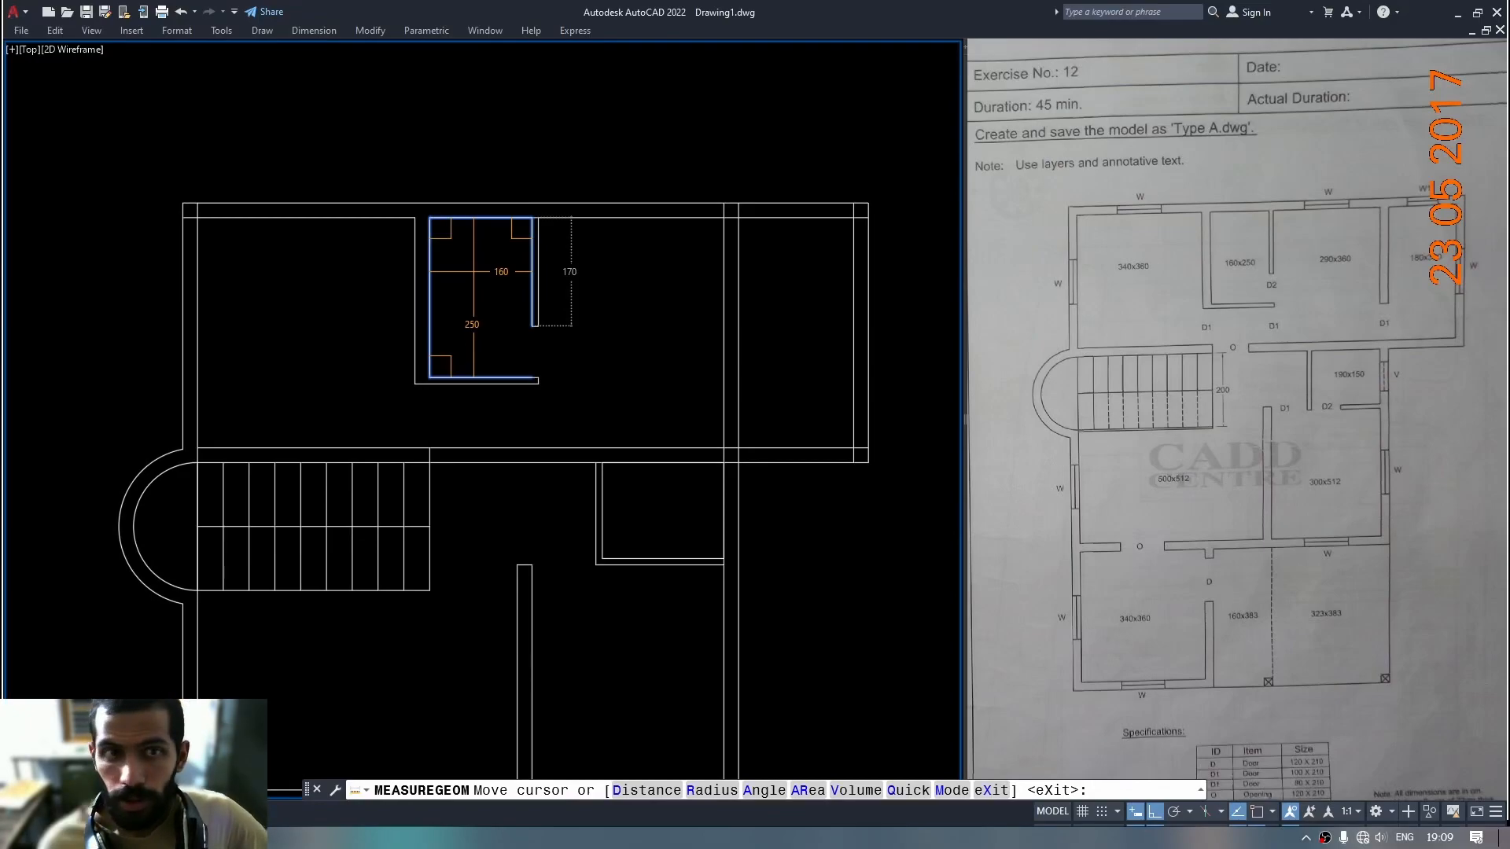
{"action": "middle_click_drag", "start_coordinate": [435, 615], "coordinate": [505, 357]}
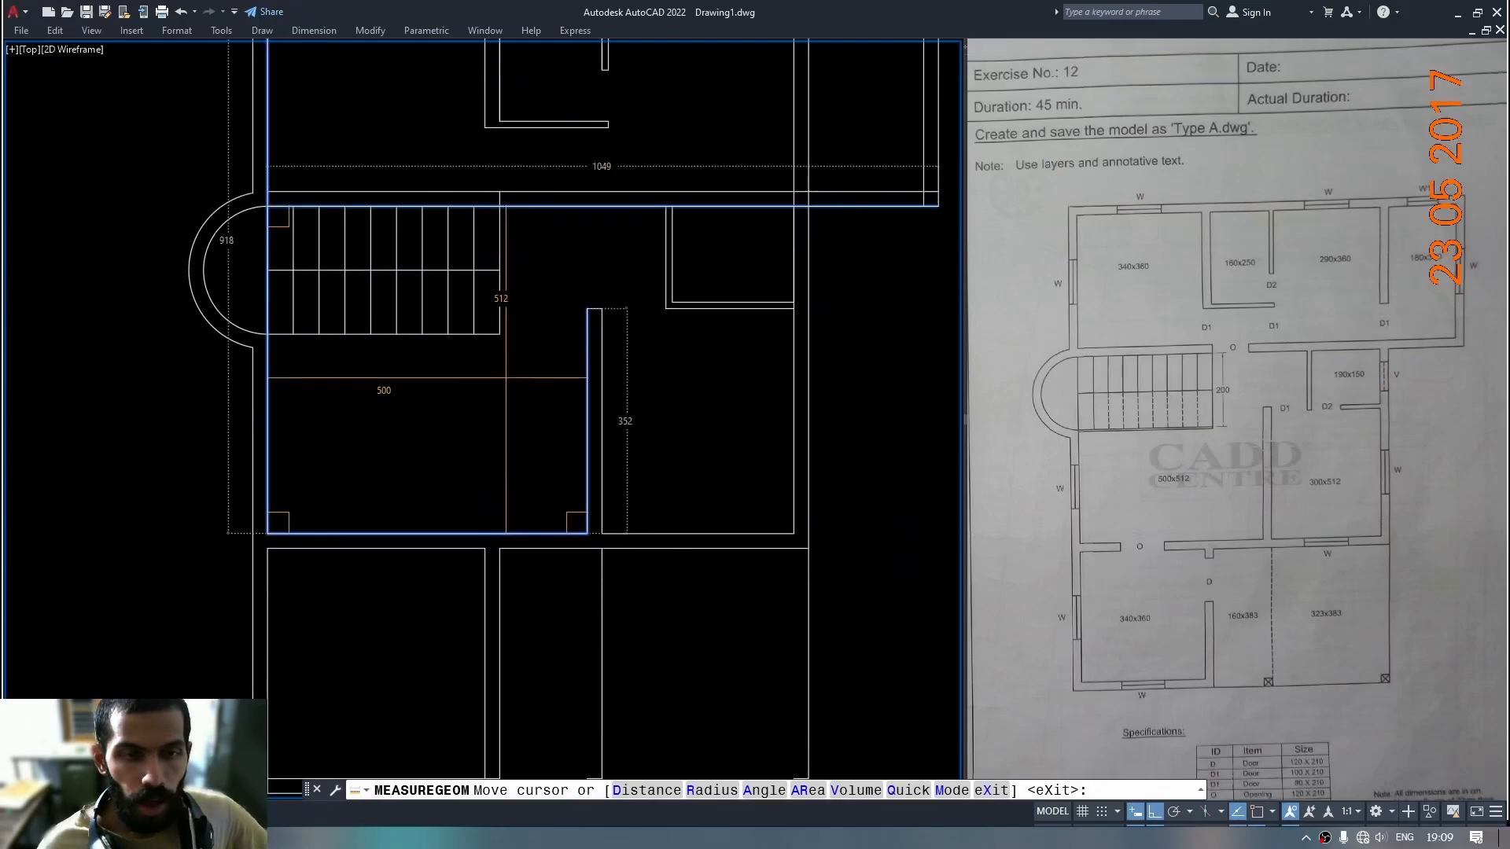
{"action": "middle_click_drag", "start_coordinate": [441, 574], "coordinate": [447, 471]}
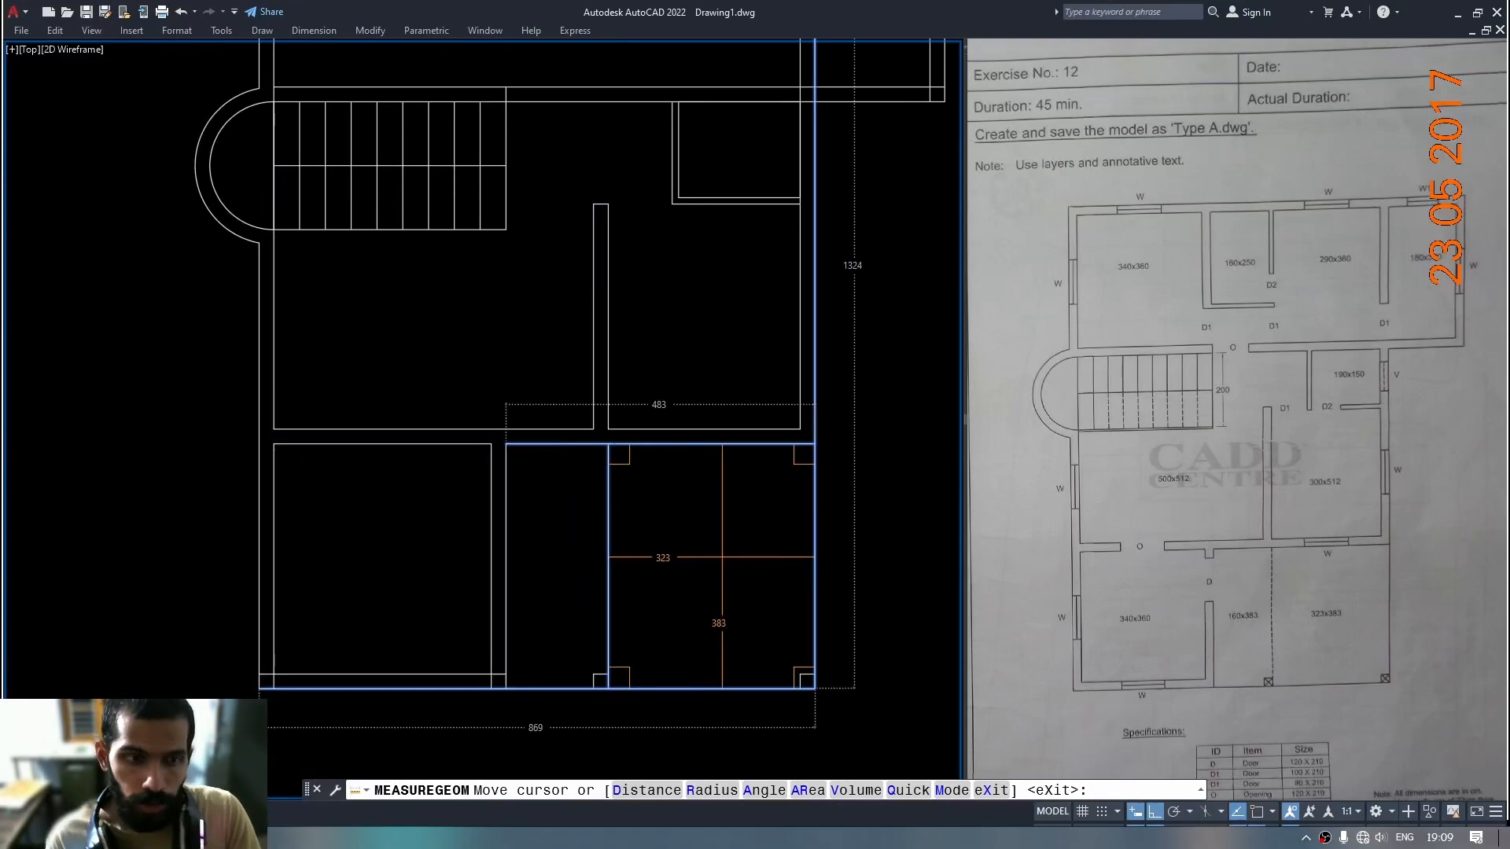
{"action": "key", "text": "Escape"}
Trim the overlapping wall lines at both bottom corners of the lower-left room.
{"action": "middle_click_drag", "start_coordinate": [546, 577], "coordinate": [573, 519]}
{"action": "scroll", "coordinate": [516, 634], "scroll_direction": "up", "scroll_amount": 4}
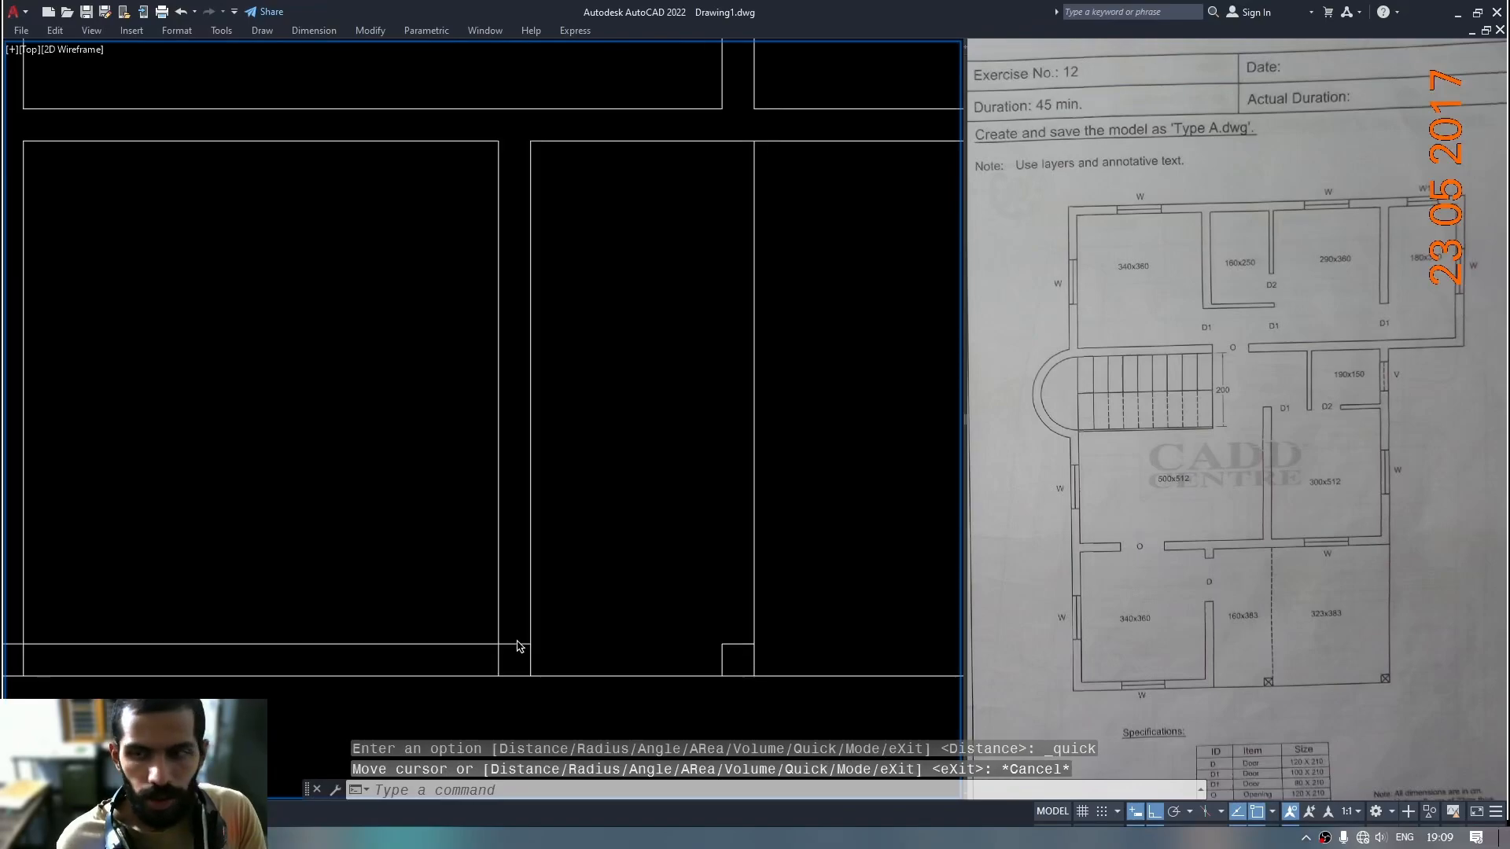
{"action": "middle_click_drag", "start_coordinate": [505, 675], "coordinate": [544, 629]}
{"action": "scroll", "coordinate": [540, 626], "scroll_direction": "up", "scroll_amount": 2}
{"action": "type", "text": "tr"}
{"action": "key", "text": "space"}
{"action": "mouse_move", "coordinate": [555, 573]}
{"action": "left_mouse_down"}
{"action": "mouse_move", "coordinate": [541, 611]}
{"action": "mouse_move", "coordinate": [517, 617]}
{"action": "left_mouse_up"}
{"action": "middle_click_drag", "start_coordinate": [362, 618], "coordinate": [948, 620]}
{"action": "left_click_drag", "start_coordinate": [449, 614], "coordinate": [396, 564]}
{"action": "middle_click_drag", "start_coordinate": [466, 125], "coordinate": [472, 621]}
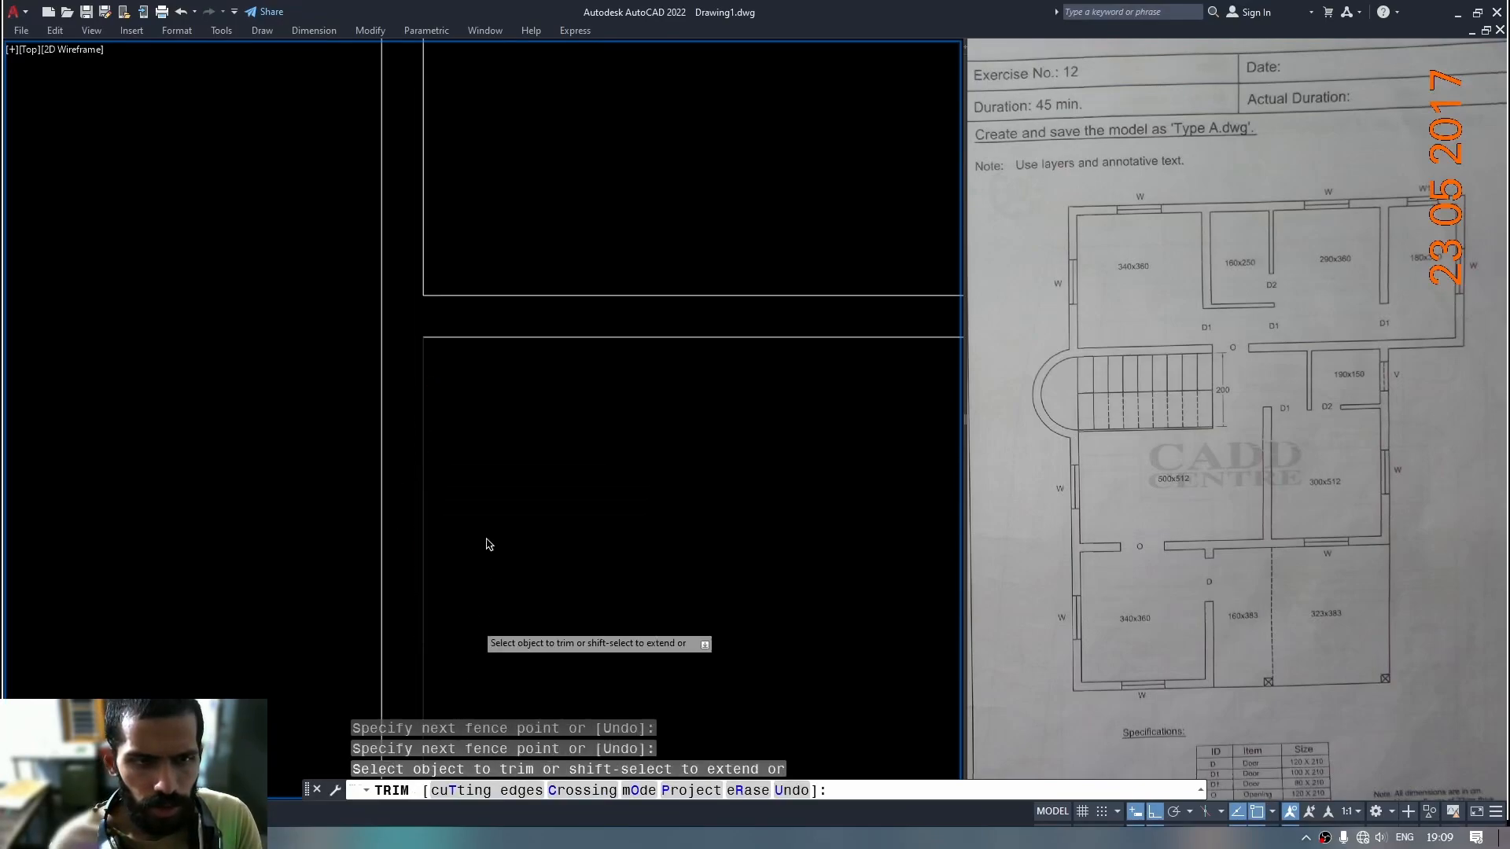
{"action": "middle_click_drag", "start_coordinate": [543, 228], "coordinate": [522, 707]}
{"action": "scroll", "coordinate": [552, 458], "scroll_direction": "down", "scroll_amount": 3}
{"action": "middle_click_drag", "start_coordinate": [541, 466], "coordinate": [442, 533]}
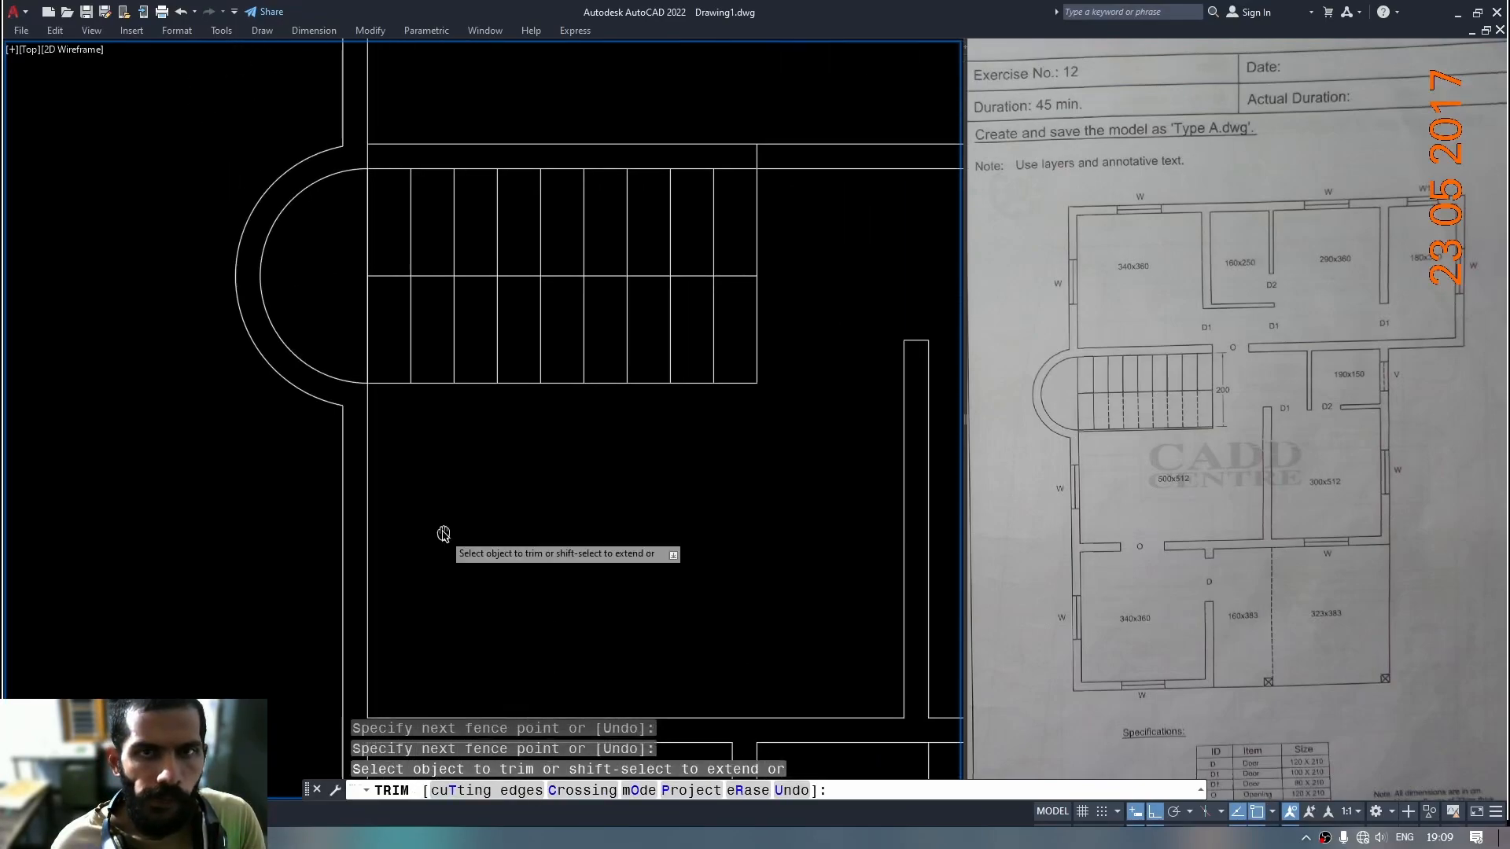
Look over the staircase hall and lower rooms of the drawing against the reference plan.
{"action": "key", "text": "Escape"}
{"action": "left_click", "coordinate": [1126, 423]}
{"action": "key", "text": "Escape"}
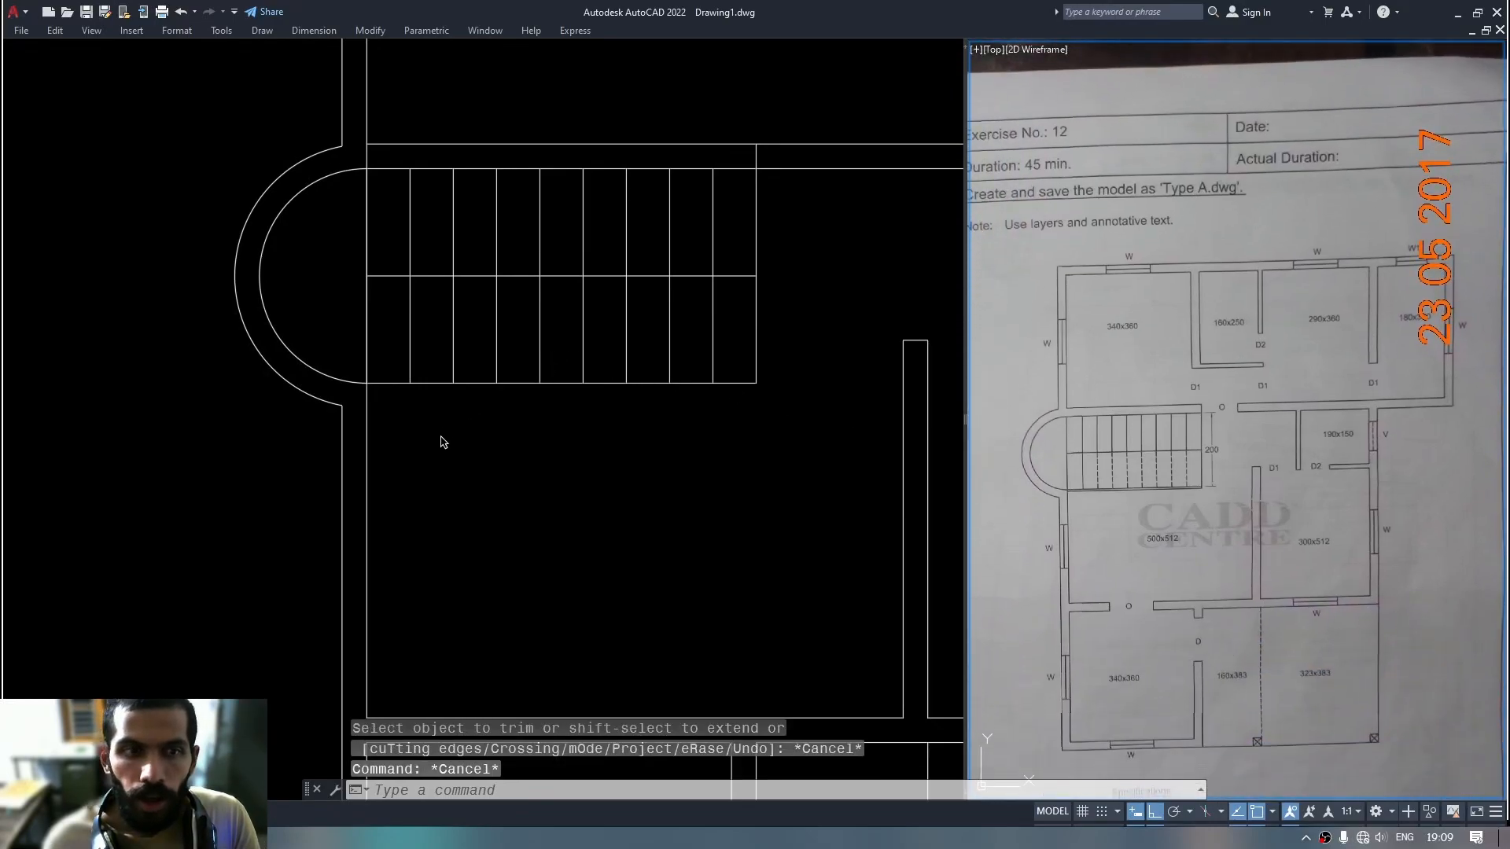
{"action": "key", "text": "Escape"}
{"action": "scroll", "coordinate": [634, 502], "scroll_direction": "down", "scroll_amount": 4}
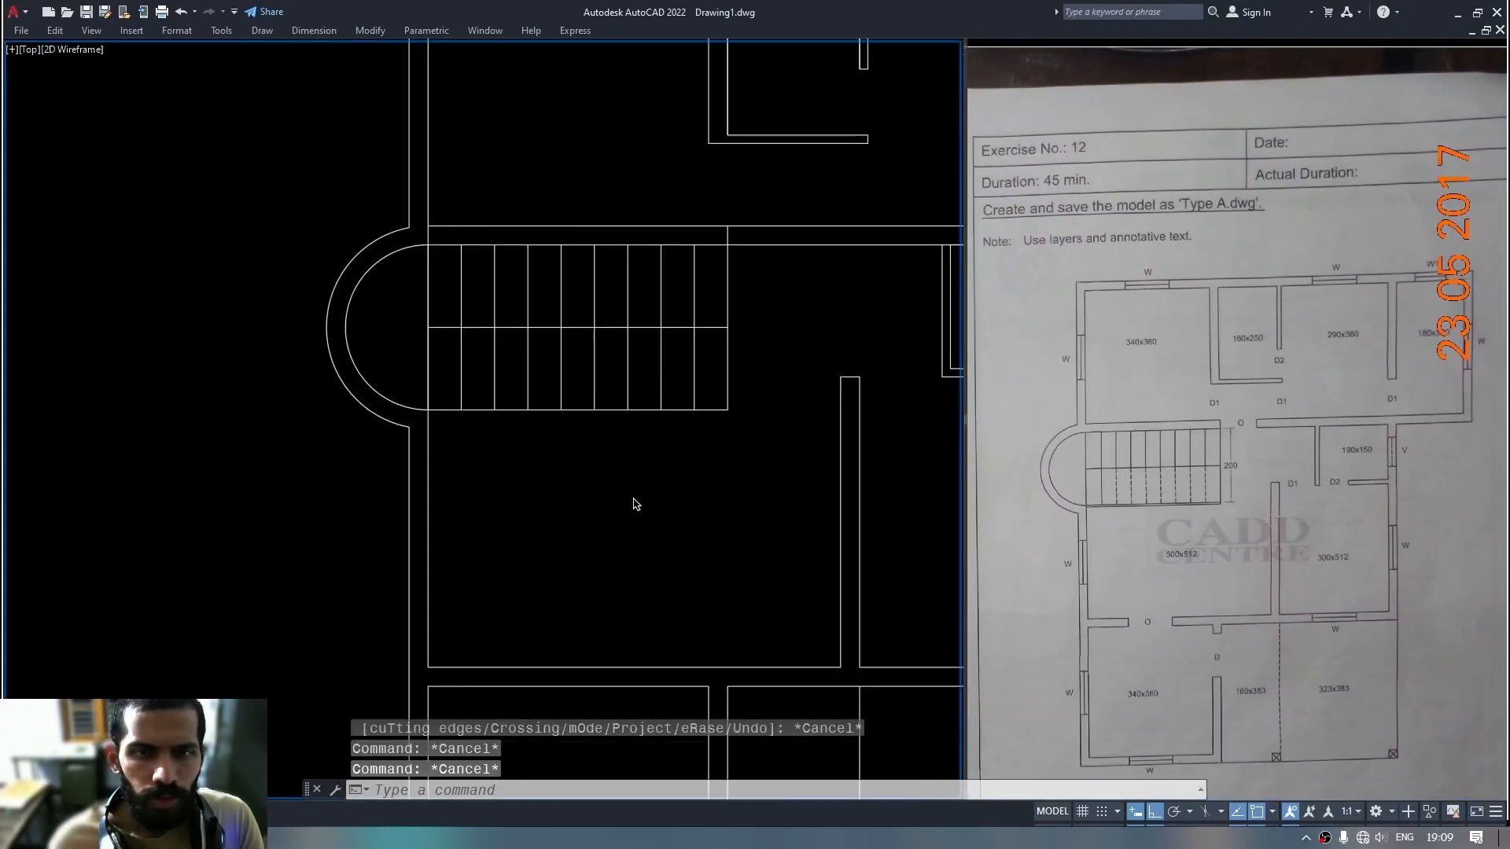
{"action": "middle_click_drag", "start_coordinate": [654, 517], "coordinate": [498, 424]}
{"action": "middle_click_drag", "start_coordinate": [541, 573], "coordinate": [542, 474]}
{"action": "middle_click_drag", "start_coordinate": [405, 504], "coordinate": [410, 546]}
{"action": "scroll", "coordinate": [425, 543], "scroll_direction": "up", "scroll_amount": 2}
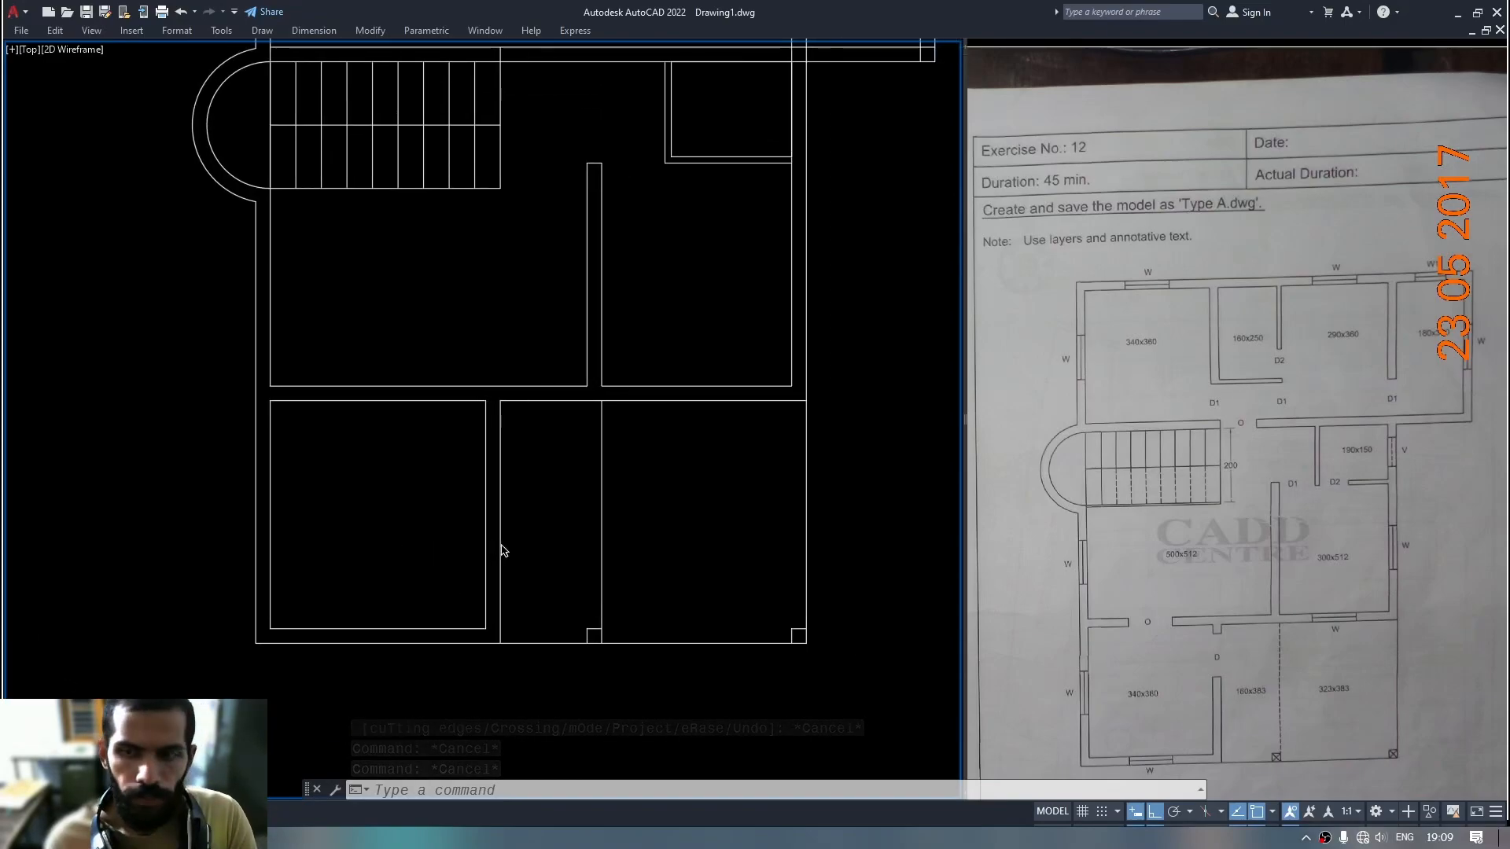
{"action": "key", "text": "Escape"}
{"action": "key", "text": "Escape"}
{"action": "middle_click_drag", "start_coordinate": [313, 549], "coordinate": [429, 385]}
{"action": "key", "text": "Return"}
{"action": "left_click", "coordinate": [375, 591]}
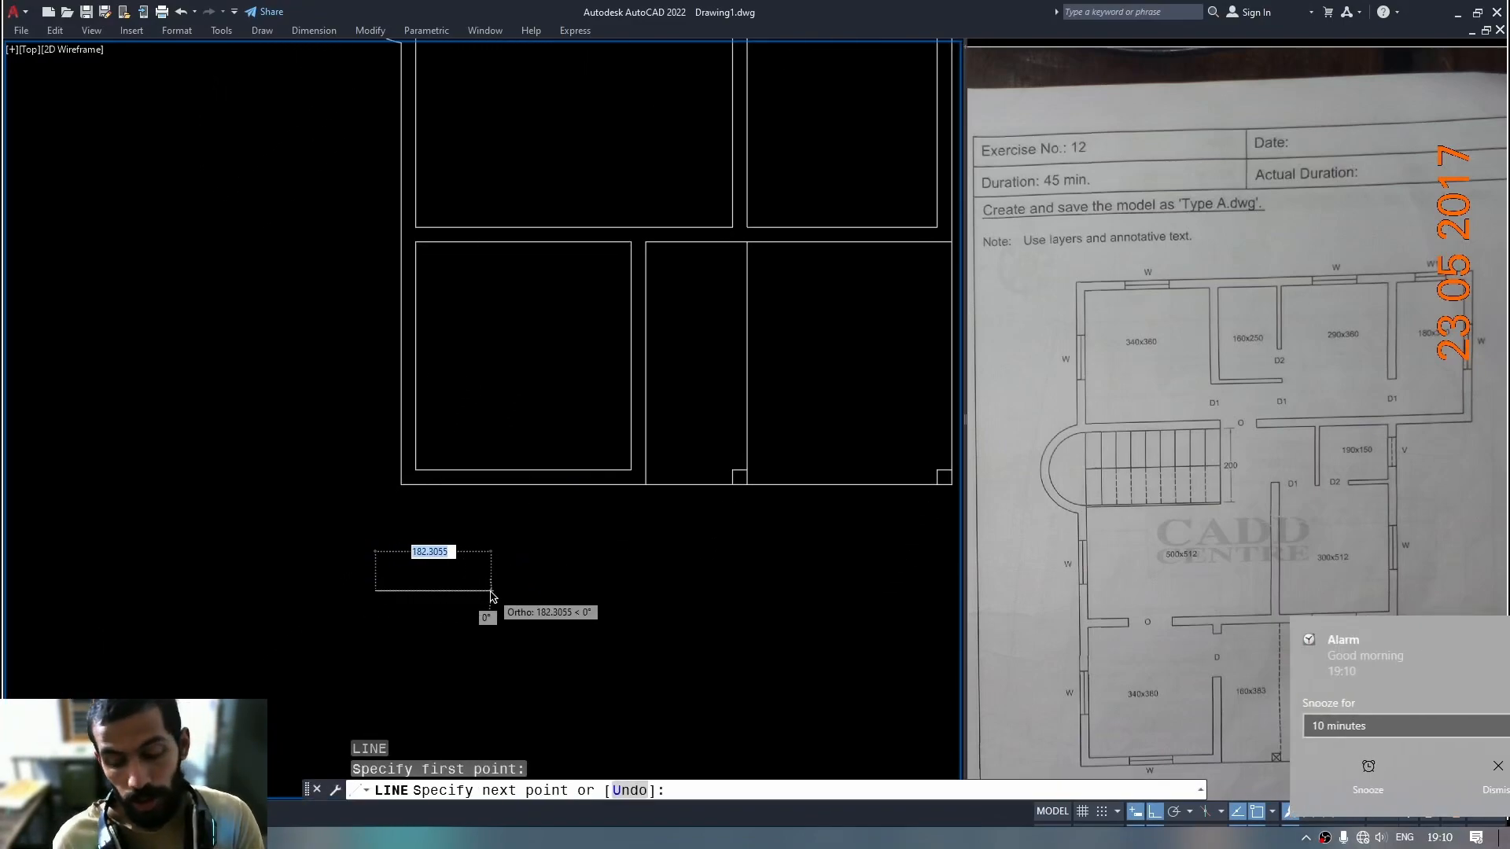
{"action": "key", "text": "Escape"}
{"action": "left_click", "coordinate": [1392, 781]}
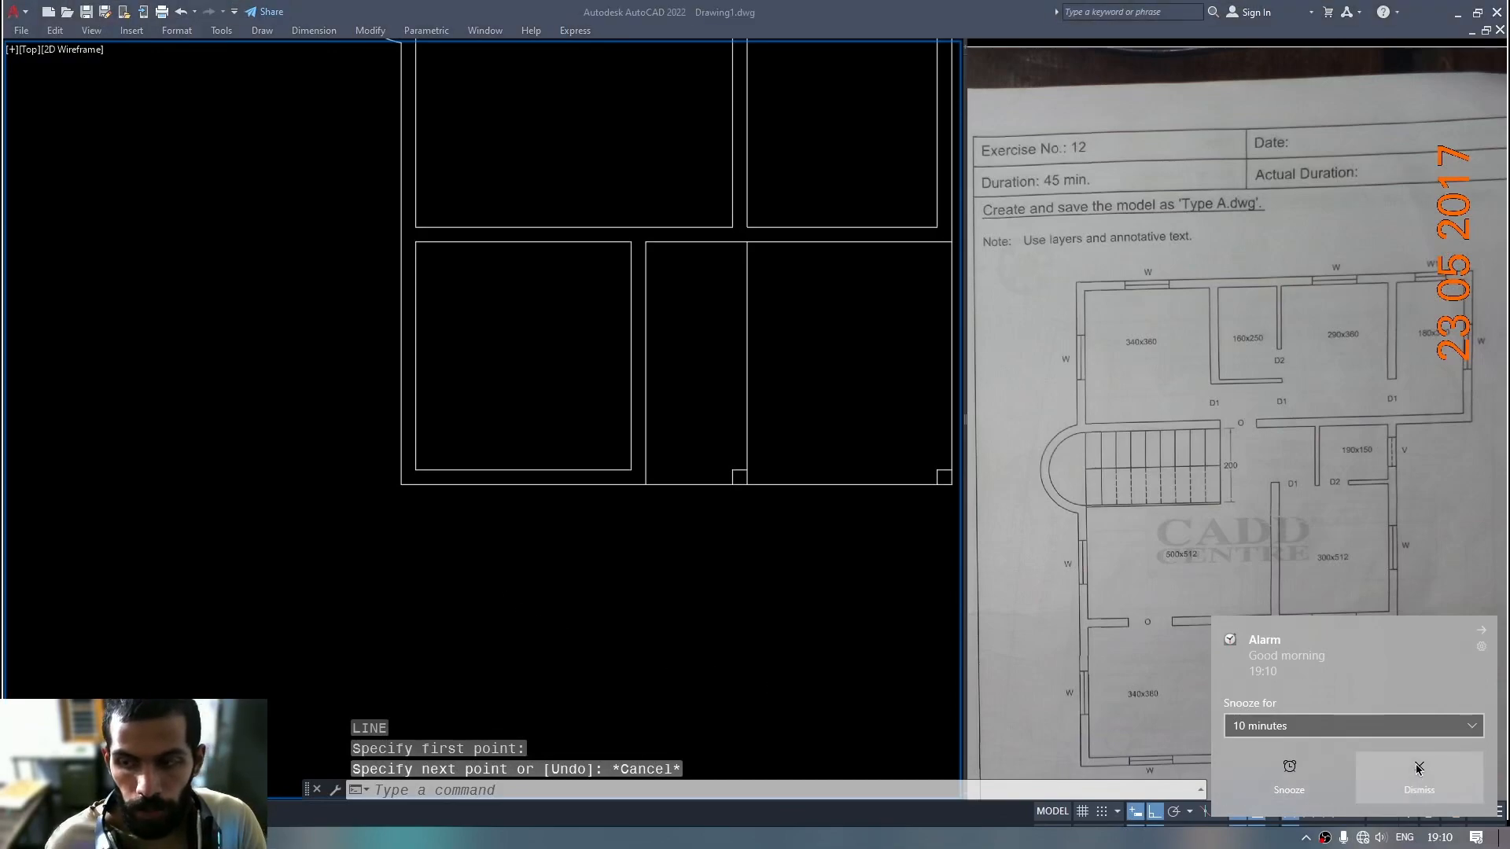
{"action": "key", "text": "Escape"}
Draw a 23-unit vertical line in the empty area below the floor plan as the window symbol's end.
{"action": "middle_click_drag", "start_coordinate": [701, 356], "coordinate": [602, 453]}
{"action": "middle_click_drag", "start_coordinate": [409, 487], "coordinate": [429, 405]}
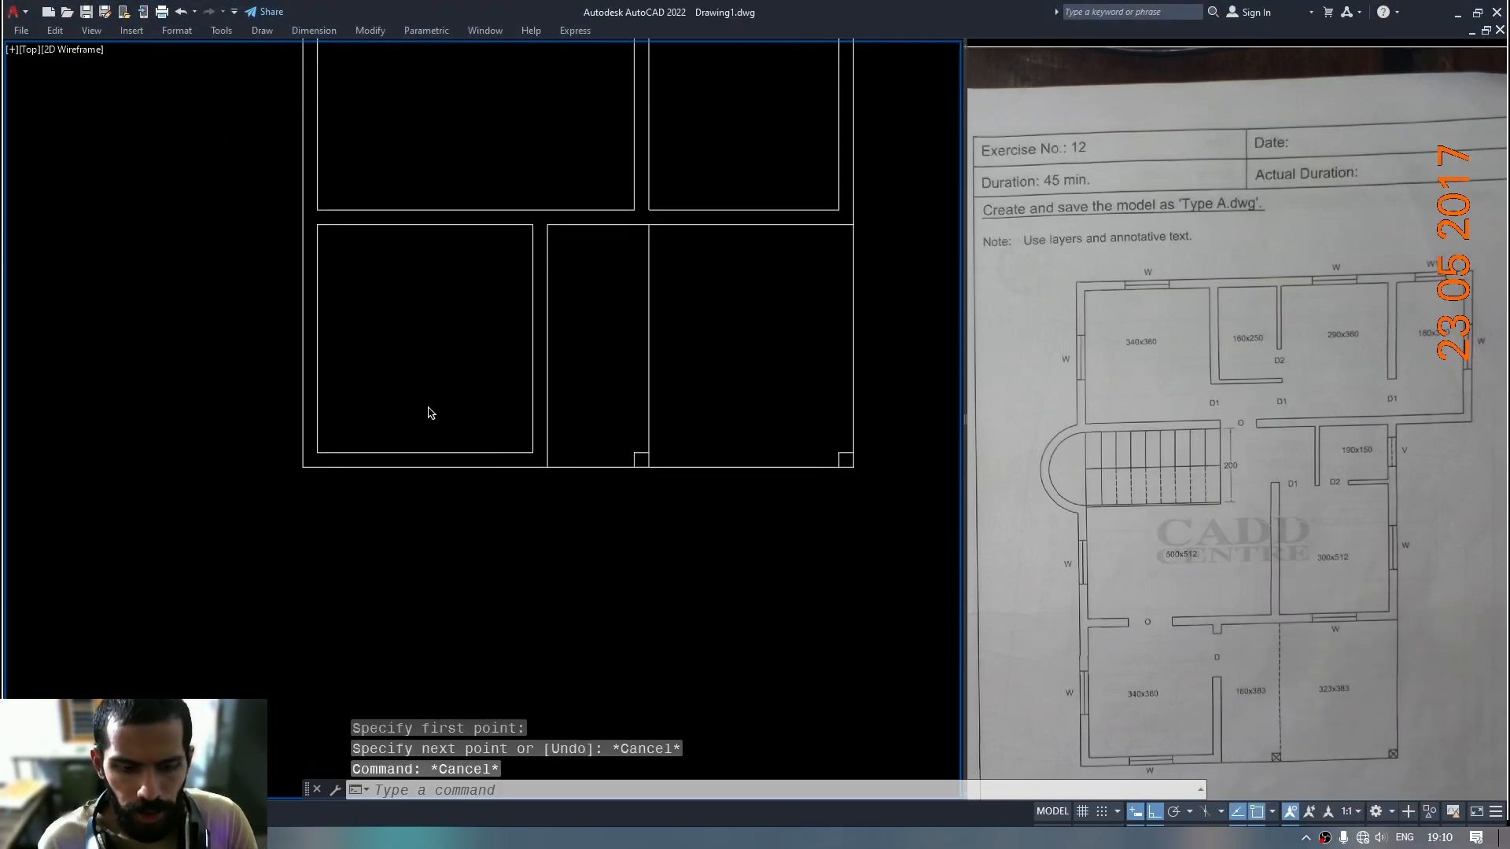
{"action": "type", "text": "l"}
{"action": "key", "text": "Return"}
{"action": "left_click", "coordinate": [399, 596]}
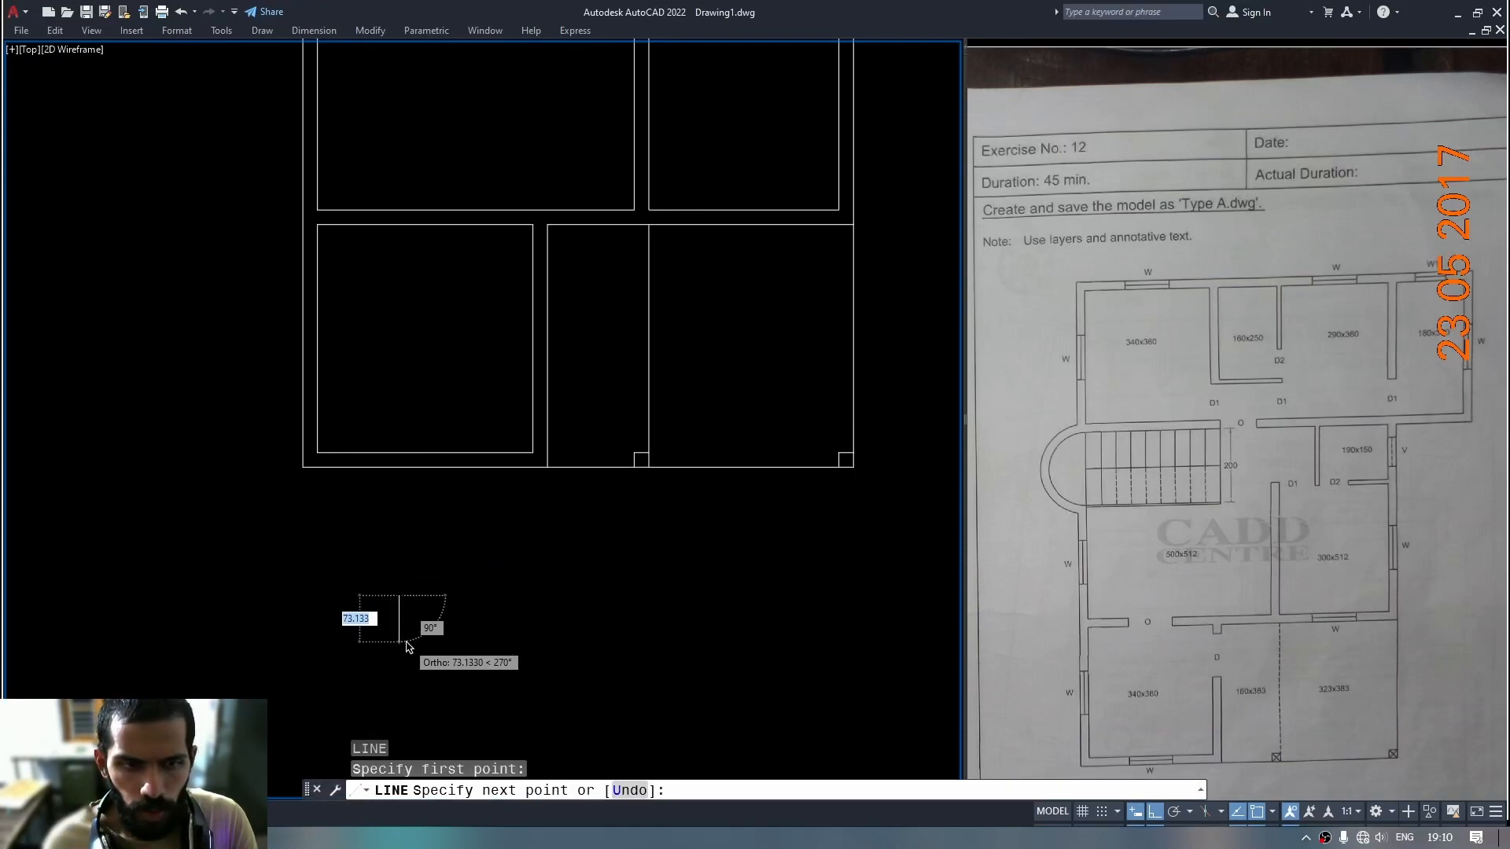
{"action": "type", "text": "23"}
{"action": "key", "text": "Return"}
{"action": "key", "text": "Return"}
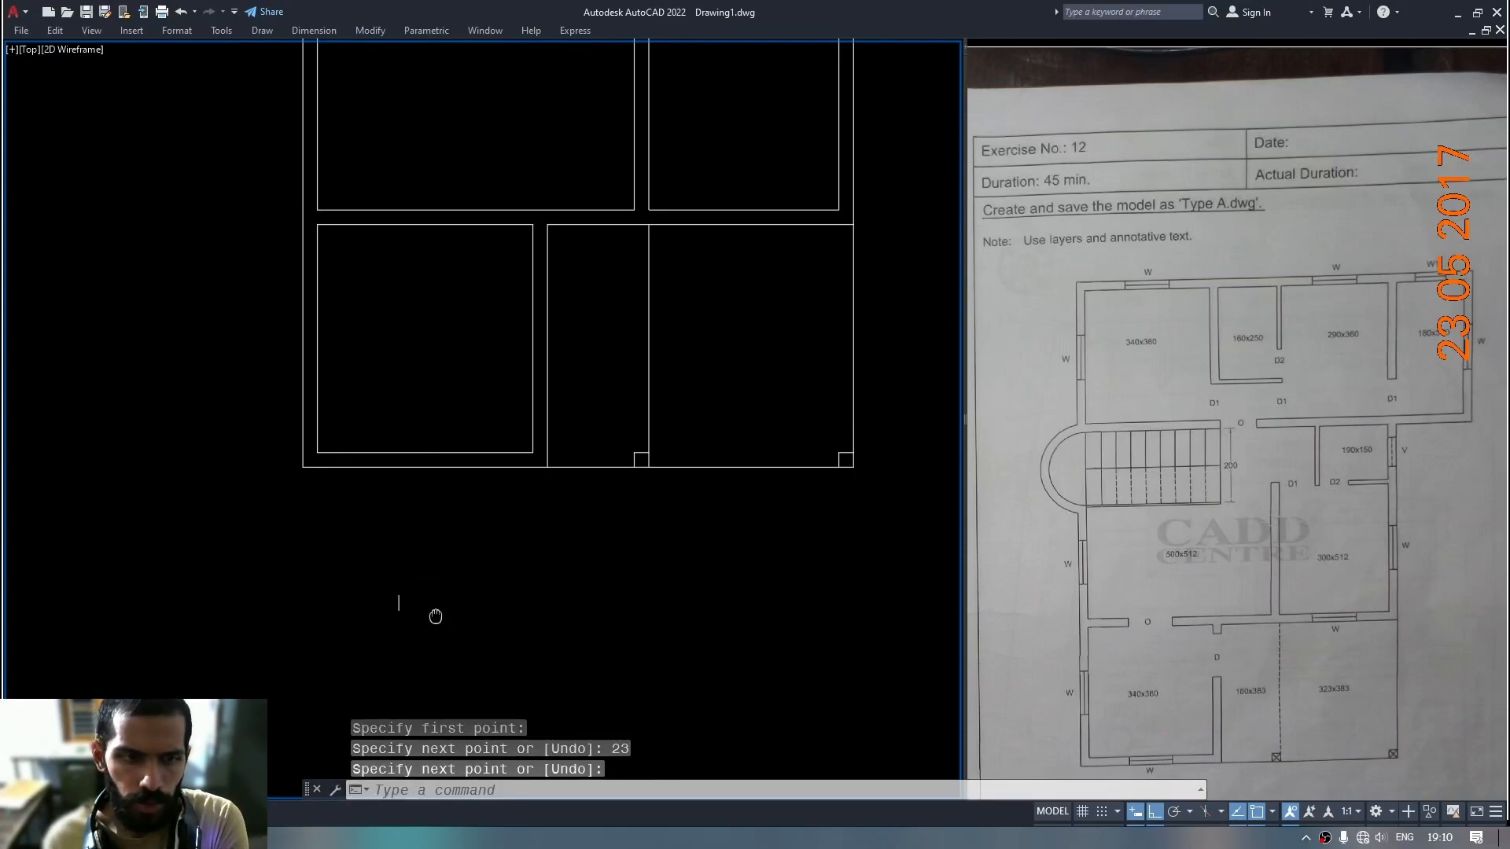
Check the window sizes in the specifications table and draw an 80-unit horizontal line rightward from the short line's midpoint.
{"action": "key", "text": "Return"}
{"action": "left_click", "coordinate": [399, 603]}
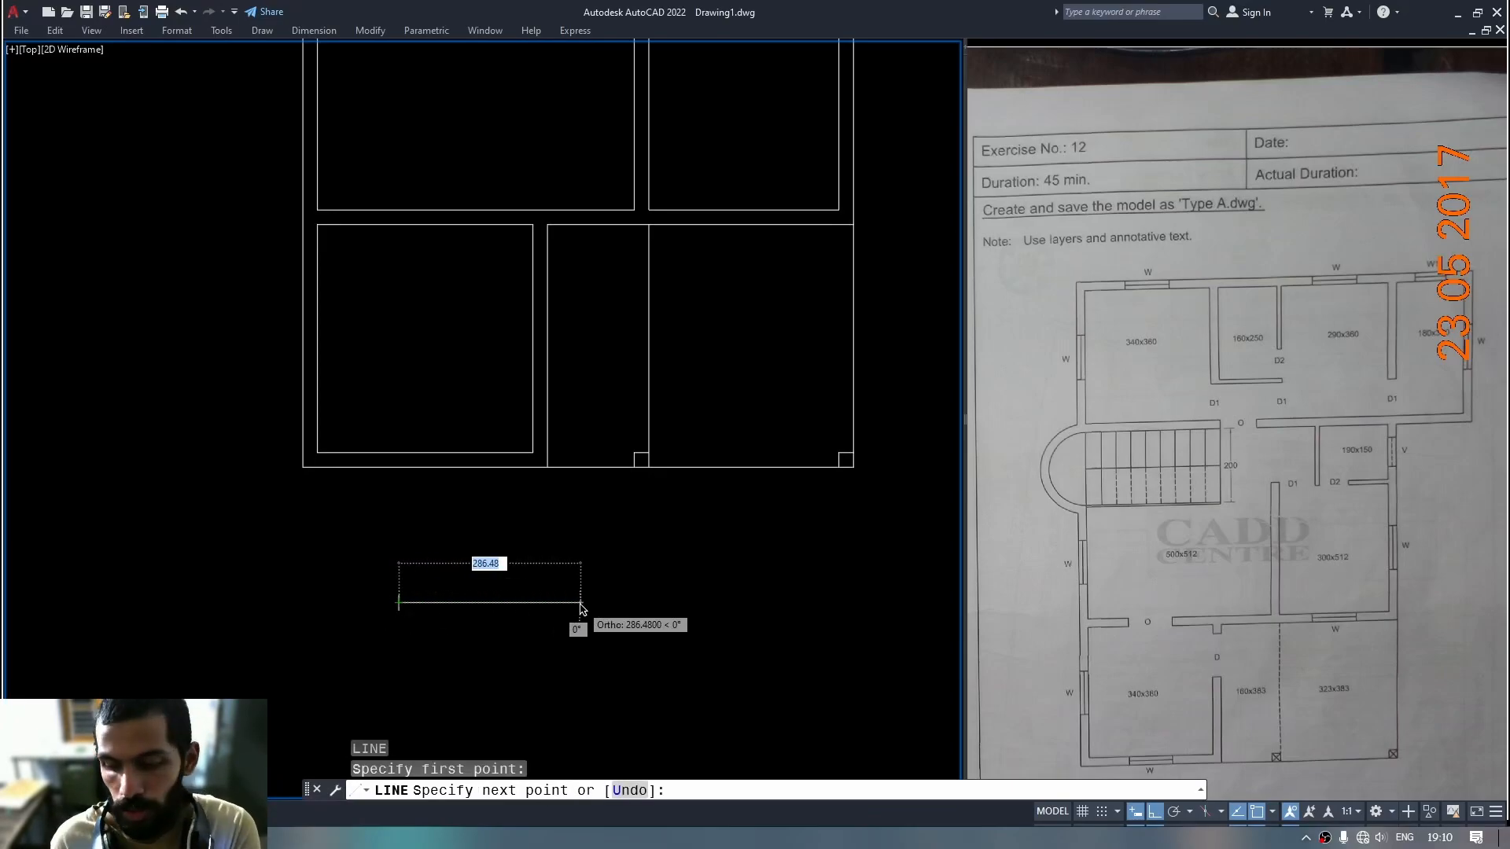
{"action": "left_click", "coordinate": [1317, 692]}
{"action": "scroll", "coordinate": [1162, 529], "scroll_direction": "down", "scroll_amount": 2}
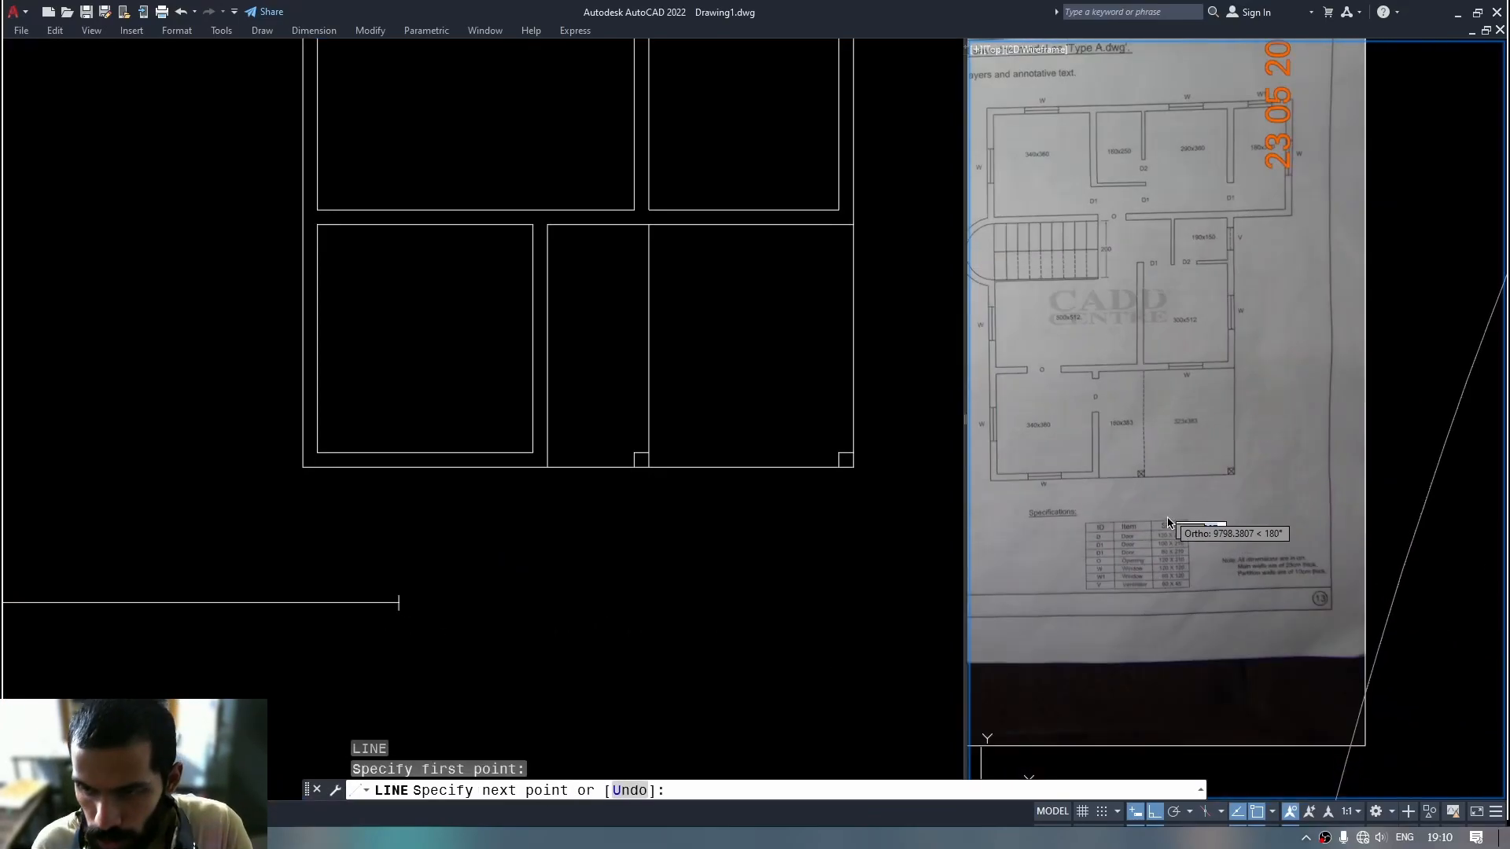
{"action": "scroll", "coordinate": [1114, 542], "scroll_direction": "up", "scroll_amount": 5}
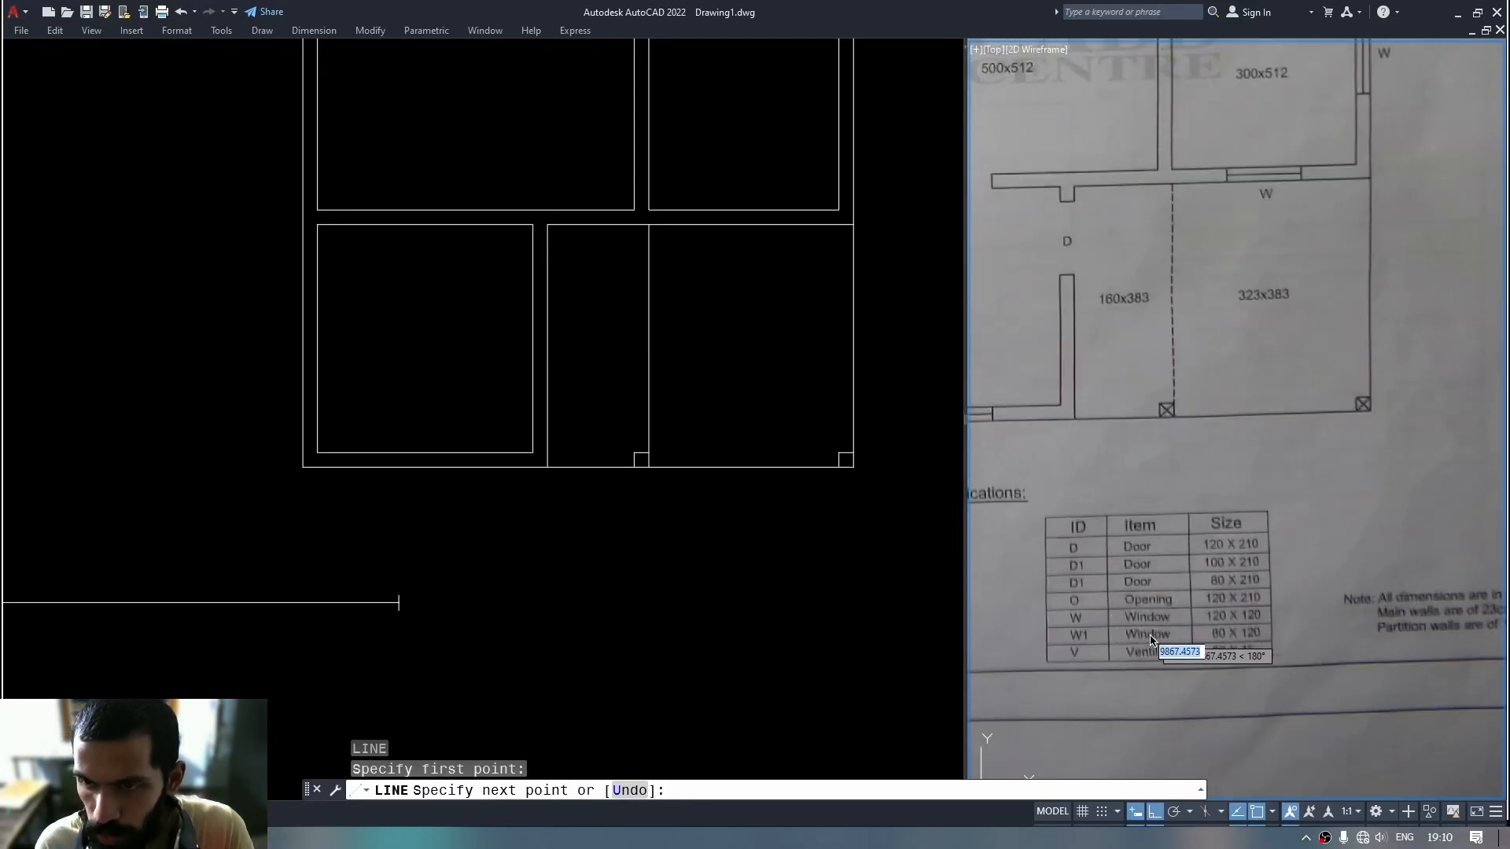
{"action": "left_click", "coordinate": [444, 566]}
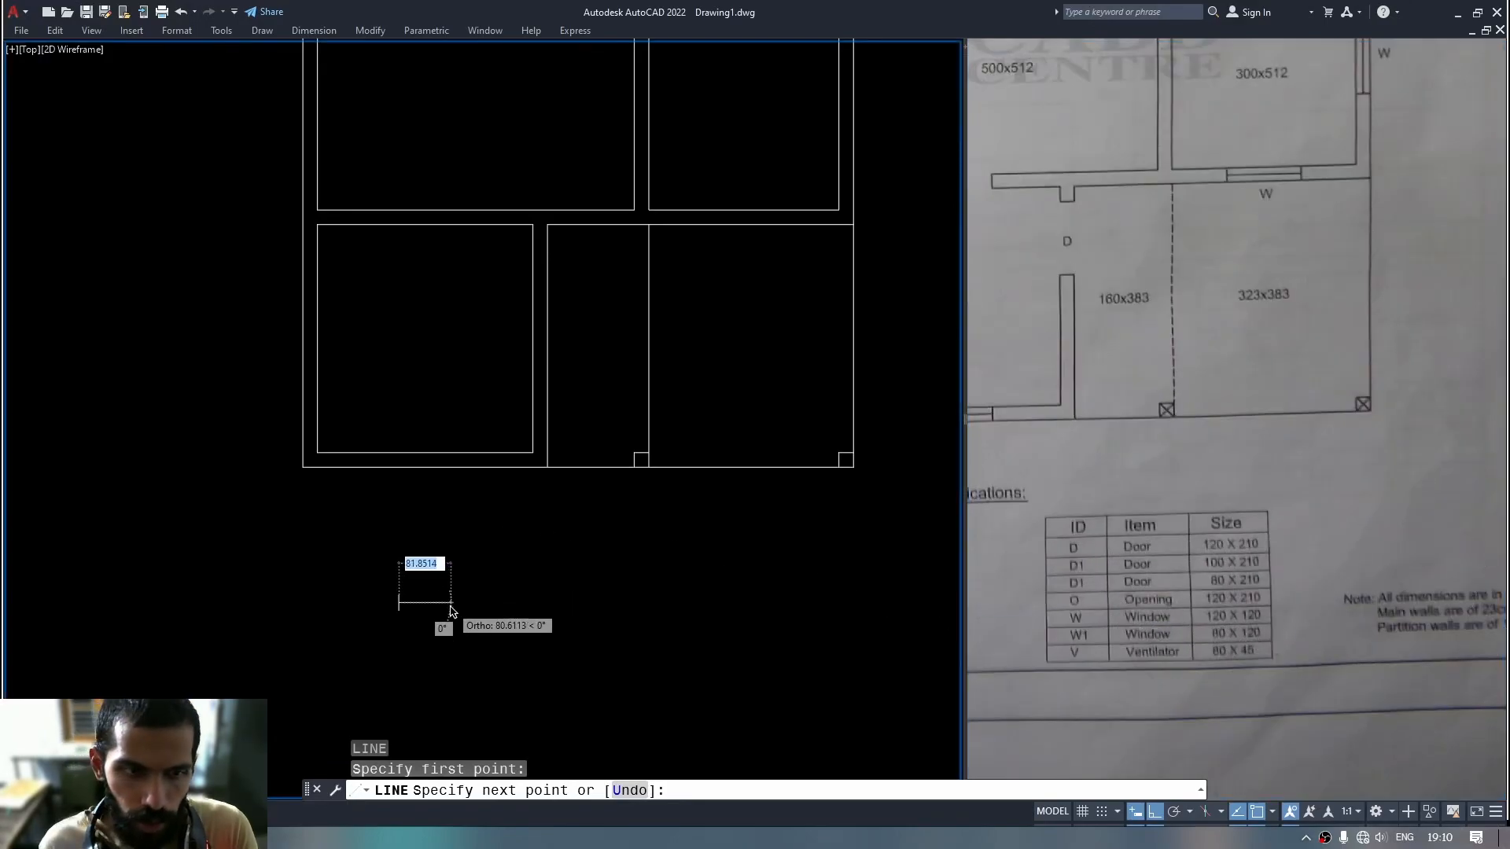
{"action": "type", "text": "80"}
{"action": "key", "text": "Return"}
{"action": "key", "text": "Return"}
{"action": "scroll", "coordinate": [414, 612], "scroll_direction": "up", "scroll_amount": 1}
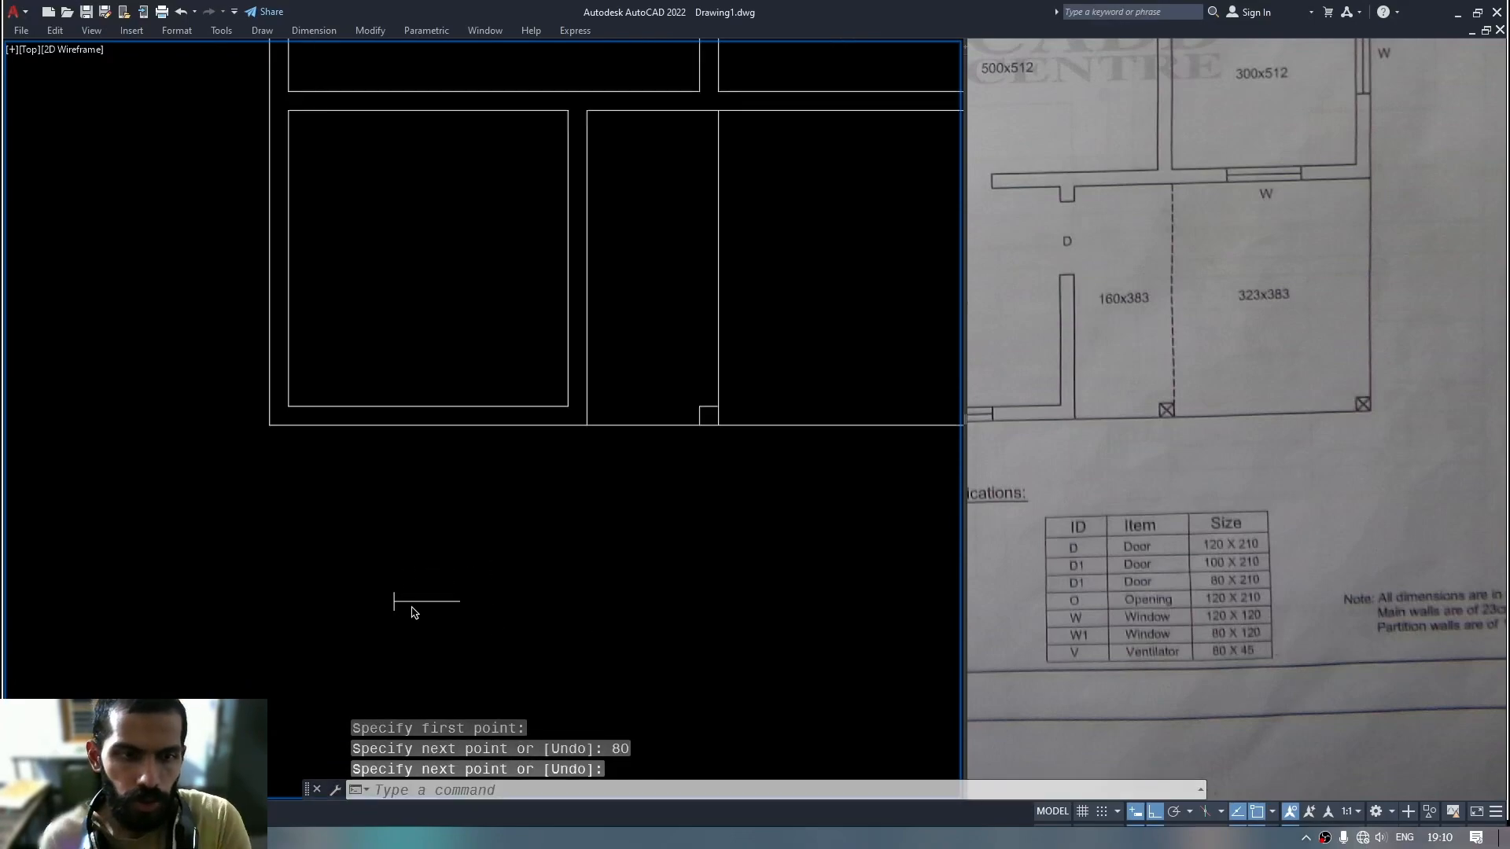
Offset the short vertical line through the far end of the 80-unit line to close the window symbol.
{"action": "type", "text": "o"}
{"action": "key", "text": "Return"}
{"action": "type", "text": "t"}
{"action": "key", "text": "Return"}
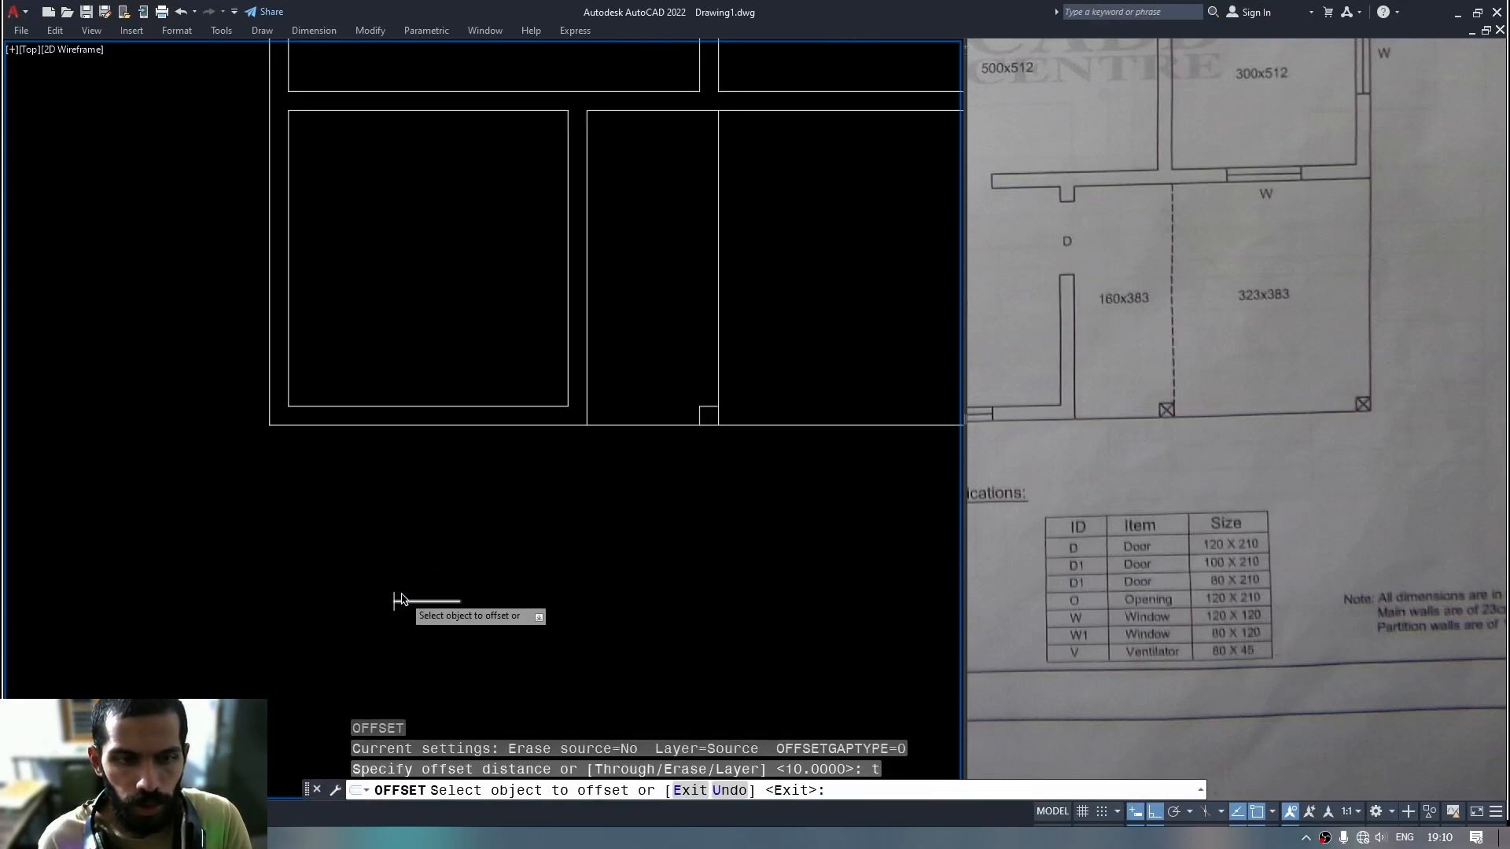
{"action": "left_click", "coordinate": [395, 601]}
{"action": "left_click", "coordinate": [462, 604]}
{"action": "middle_click_drag", "start_coordinate": [542, 603], "coordinate": [555, 592]}
{"action": "key", "text": "Escape"}
{"action": "left_click", "coordinate": [547, 533]}
{"action": "left_click", "coordinate": [334, 658]}
{"action": "middle_click_drag", "start_coordinate": [468, 626], "coordinate": [477, 614]}
{"action": "type", "text": "b"}
{"action": "key", "text": "Return"}
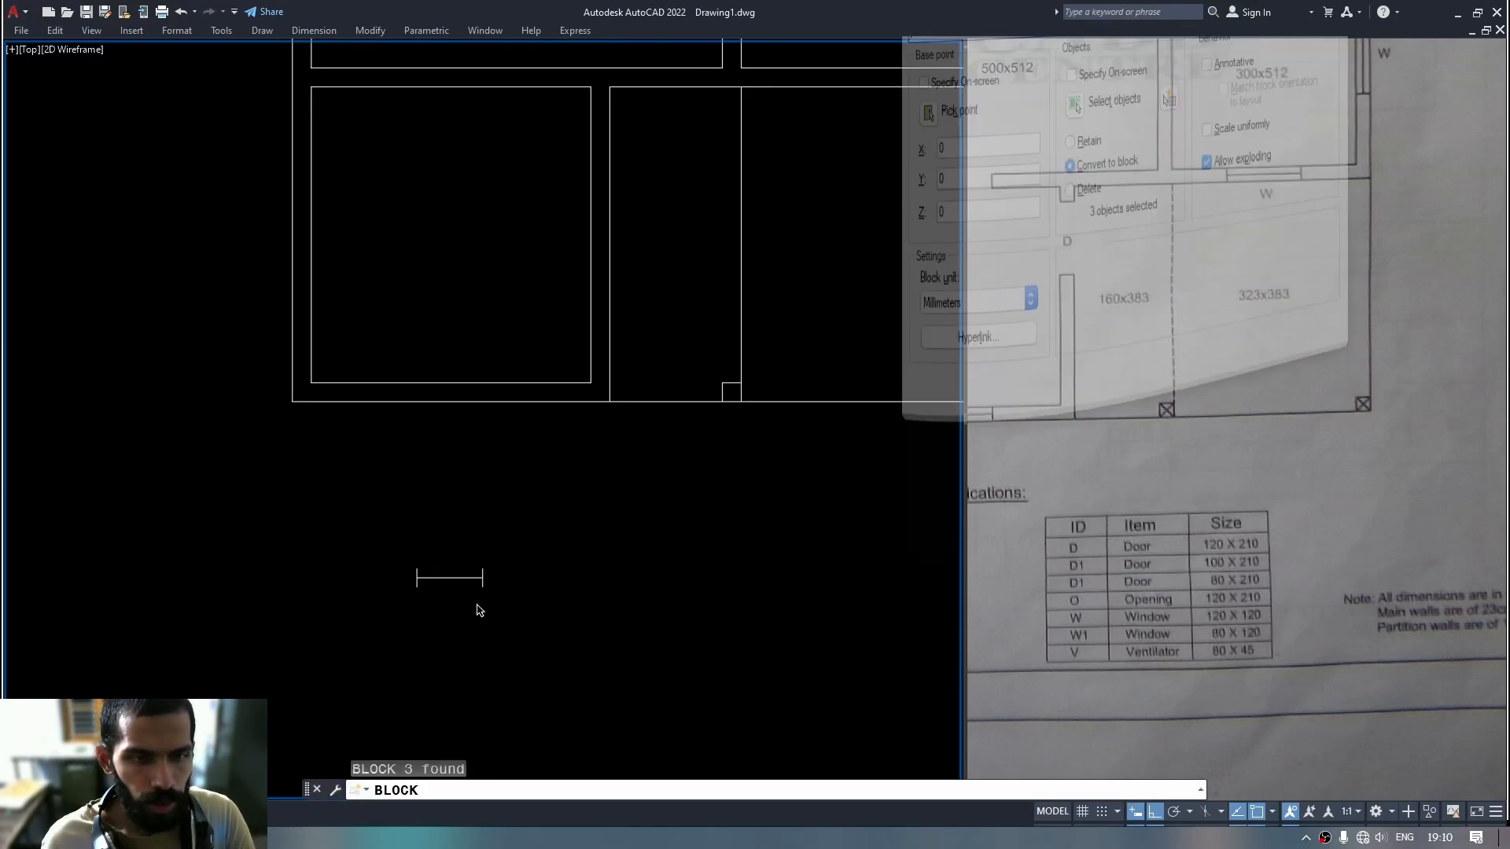
{"action": "key", "text": "Escape"}
Define the three window symbol lines as a block named w, with its base point at the lower end of the left line.
{"action": "left_click", "coordinate": [532, 542]}
{"action": "left_click", "coordinate": [376, 636]}
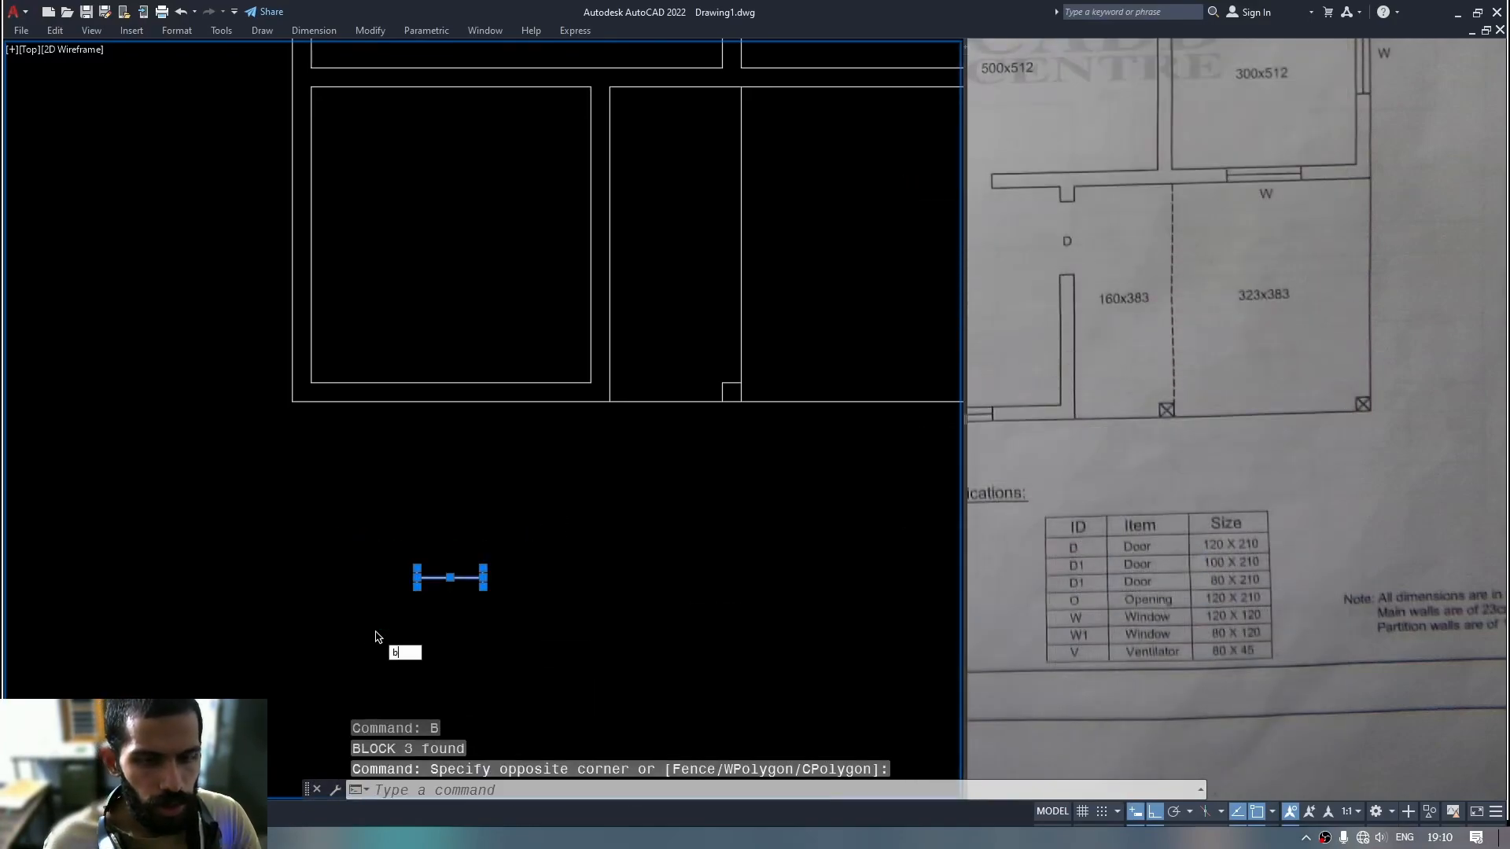
{"action": "key", "text": "Return"}
{"action": "type", "text": "w"}
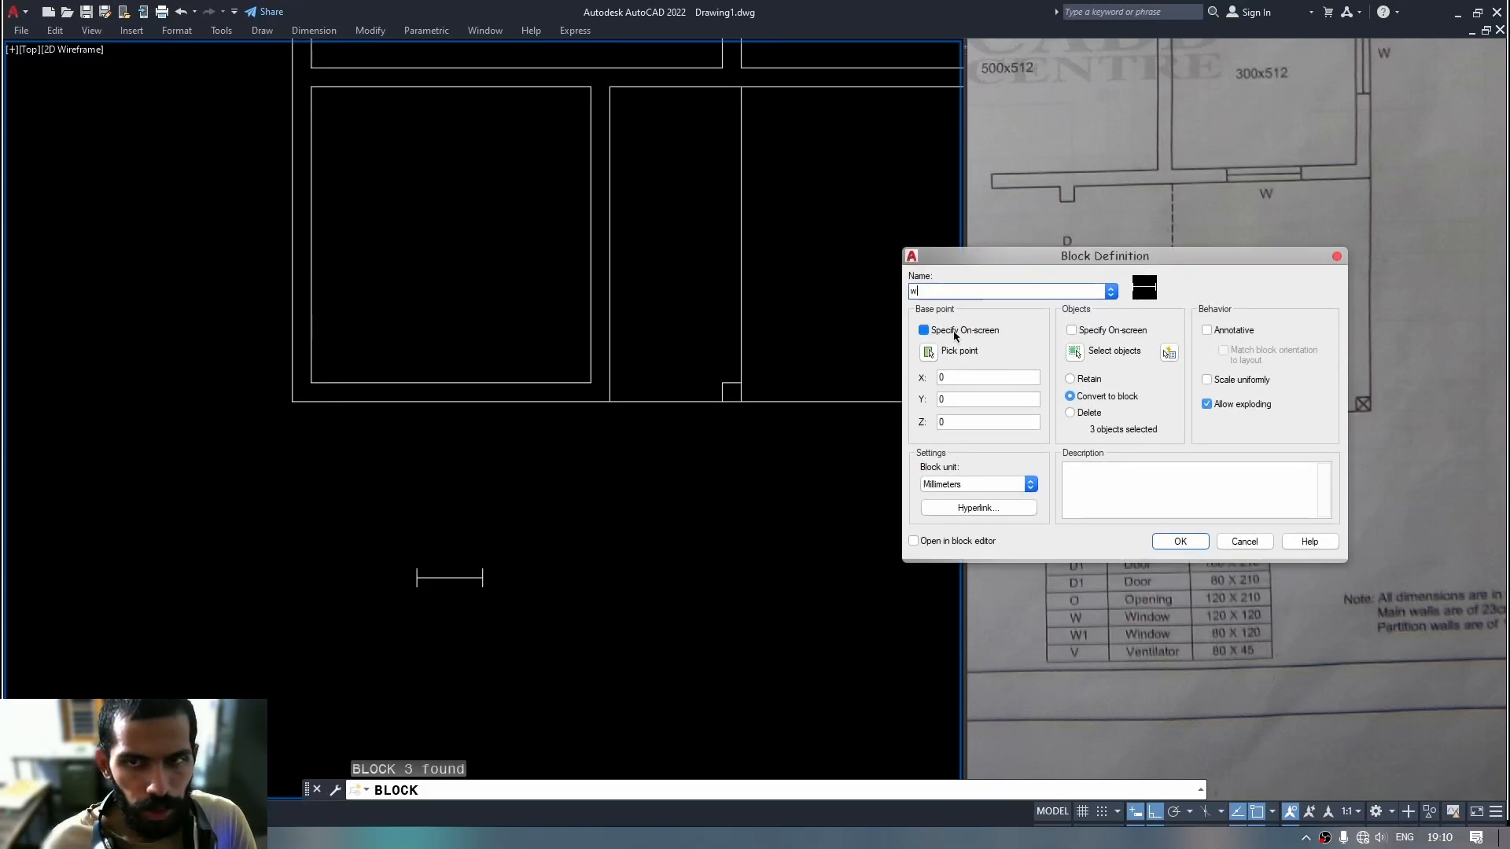
{"action": "left_click", "coordinate": [929, 353]}
{"action": "left_click", "coordinate": [425, 598]}
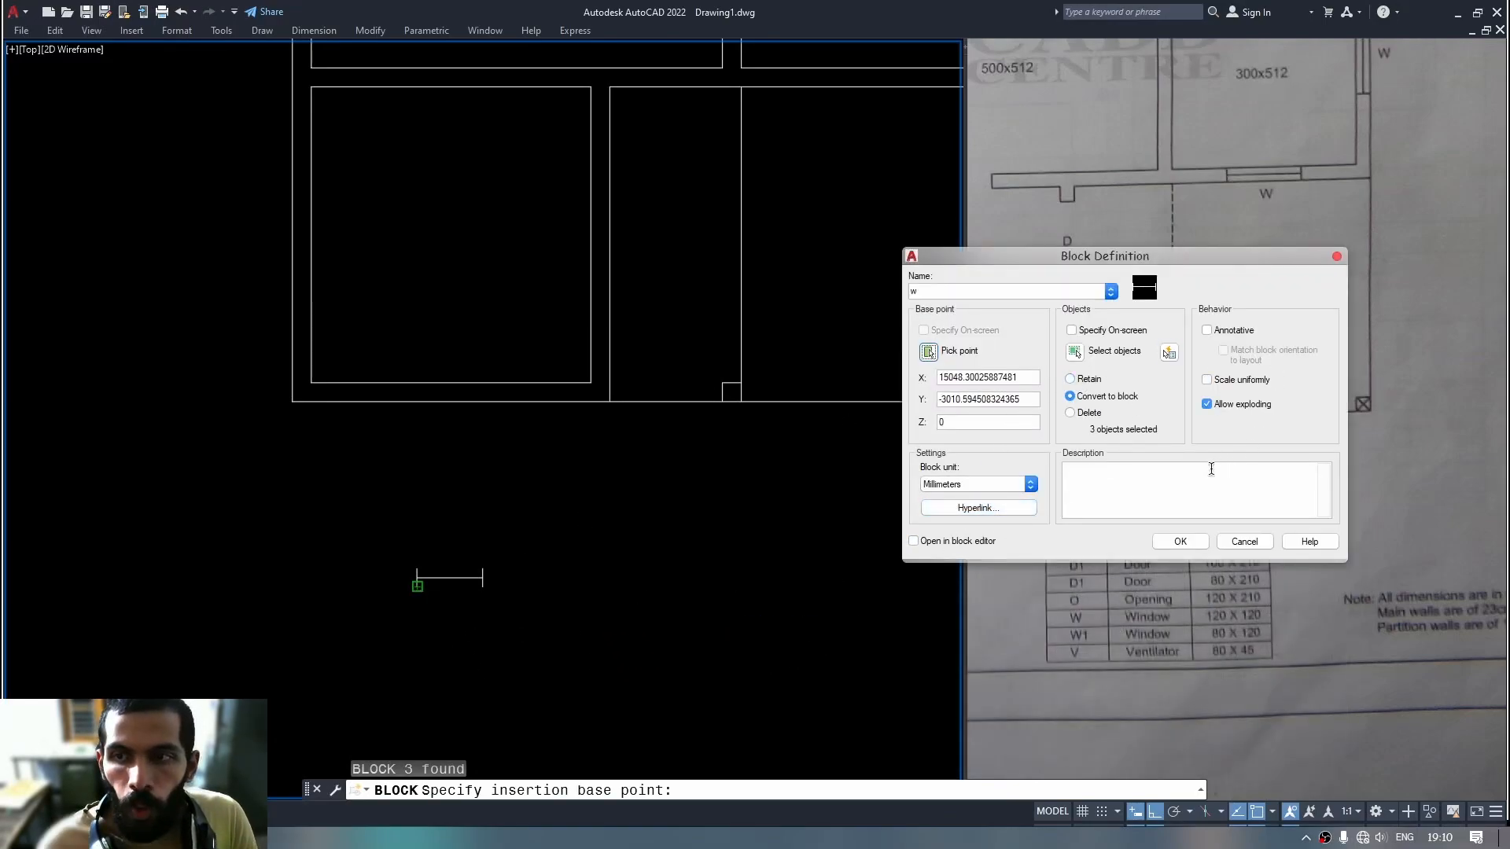
{"action": "left_click", "coordinate": [1182, 543]}
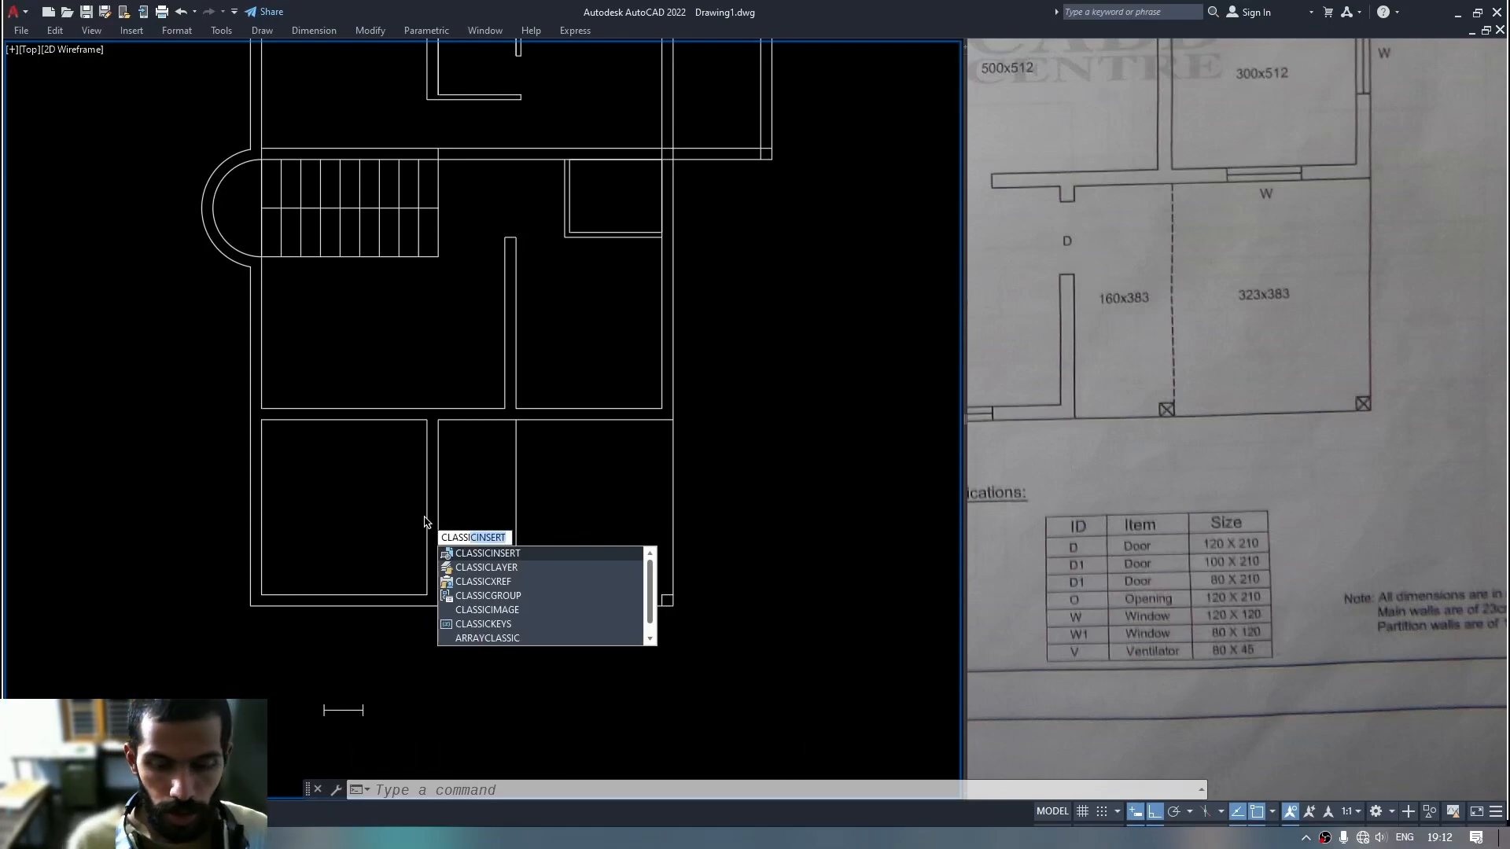
{"action": "key", "text": "Escape"}
{"action": "type", "text": "i"}
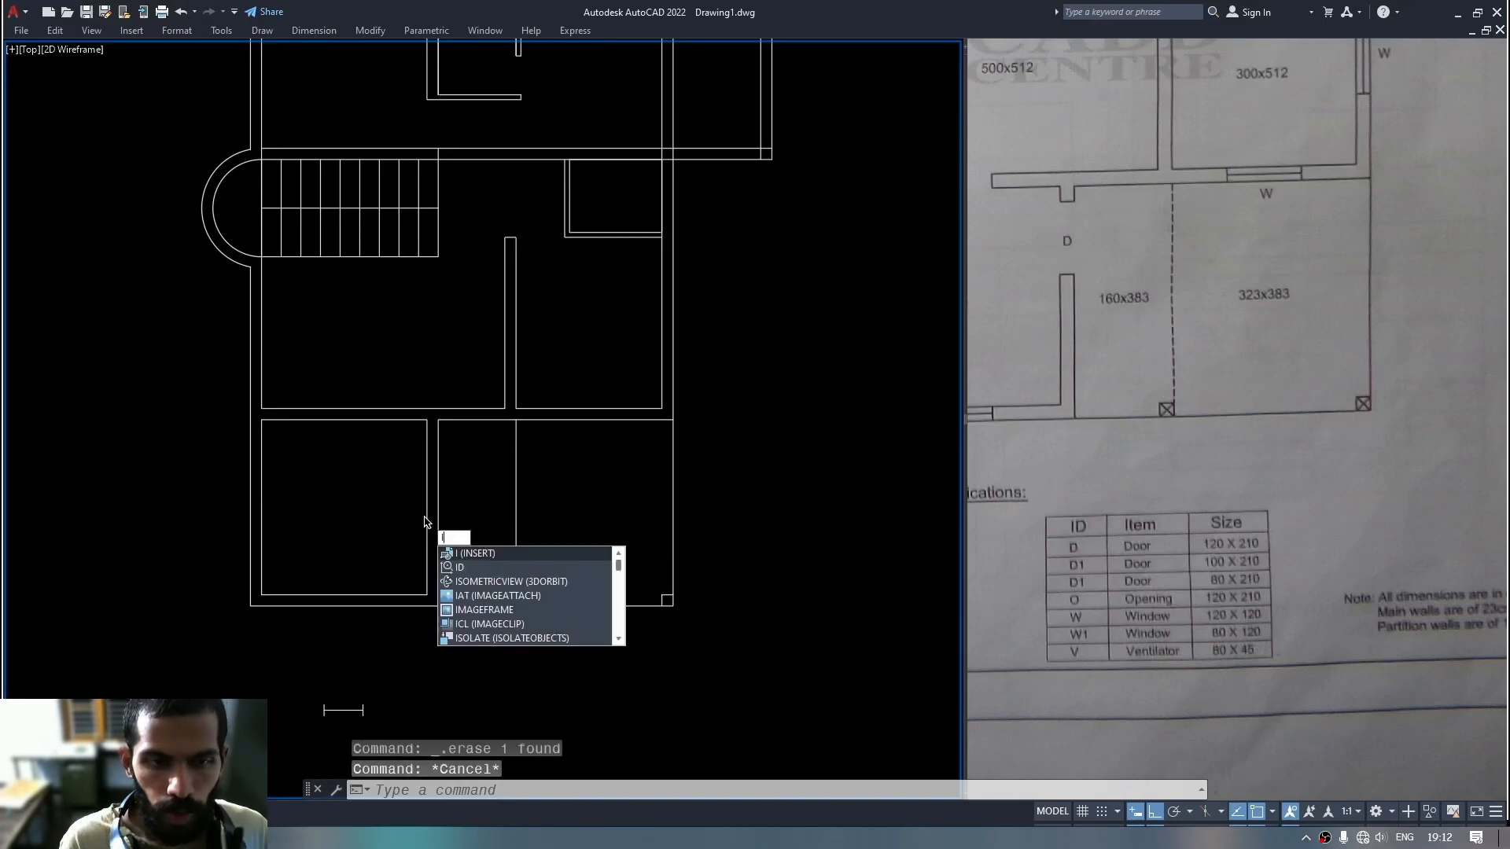
{"action": "key", "text": "Return"}
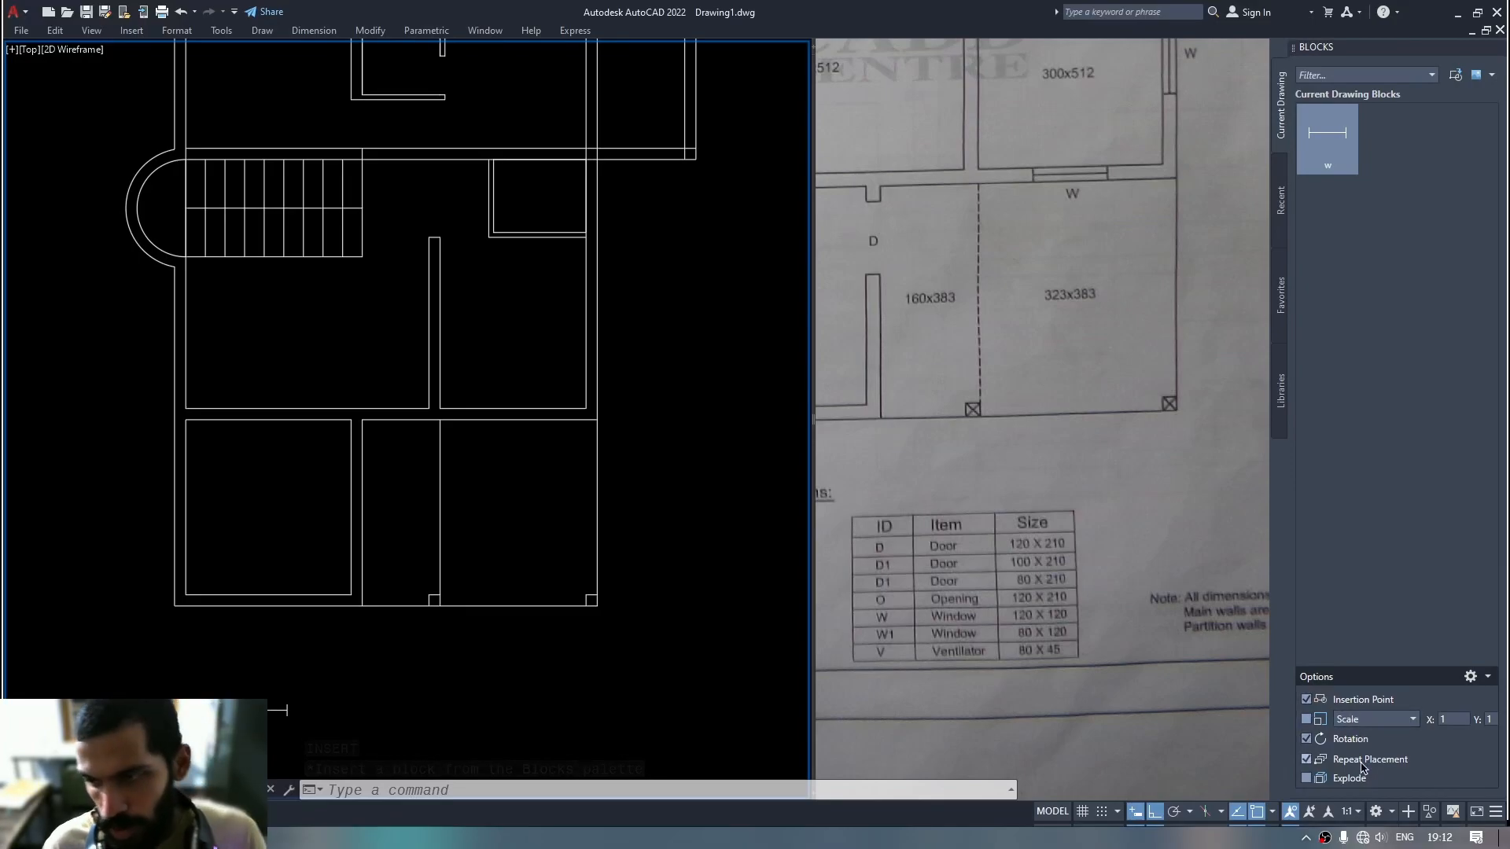
{"action": "left_click", "coordinate": [1497, 48]}
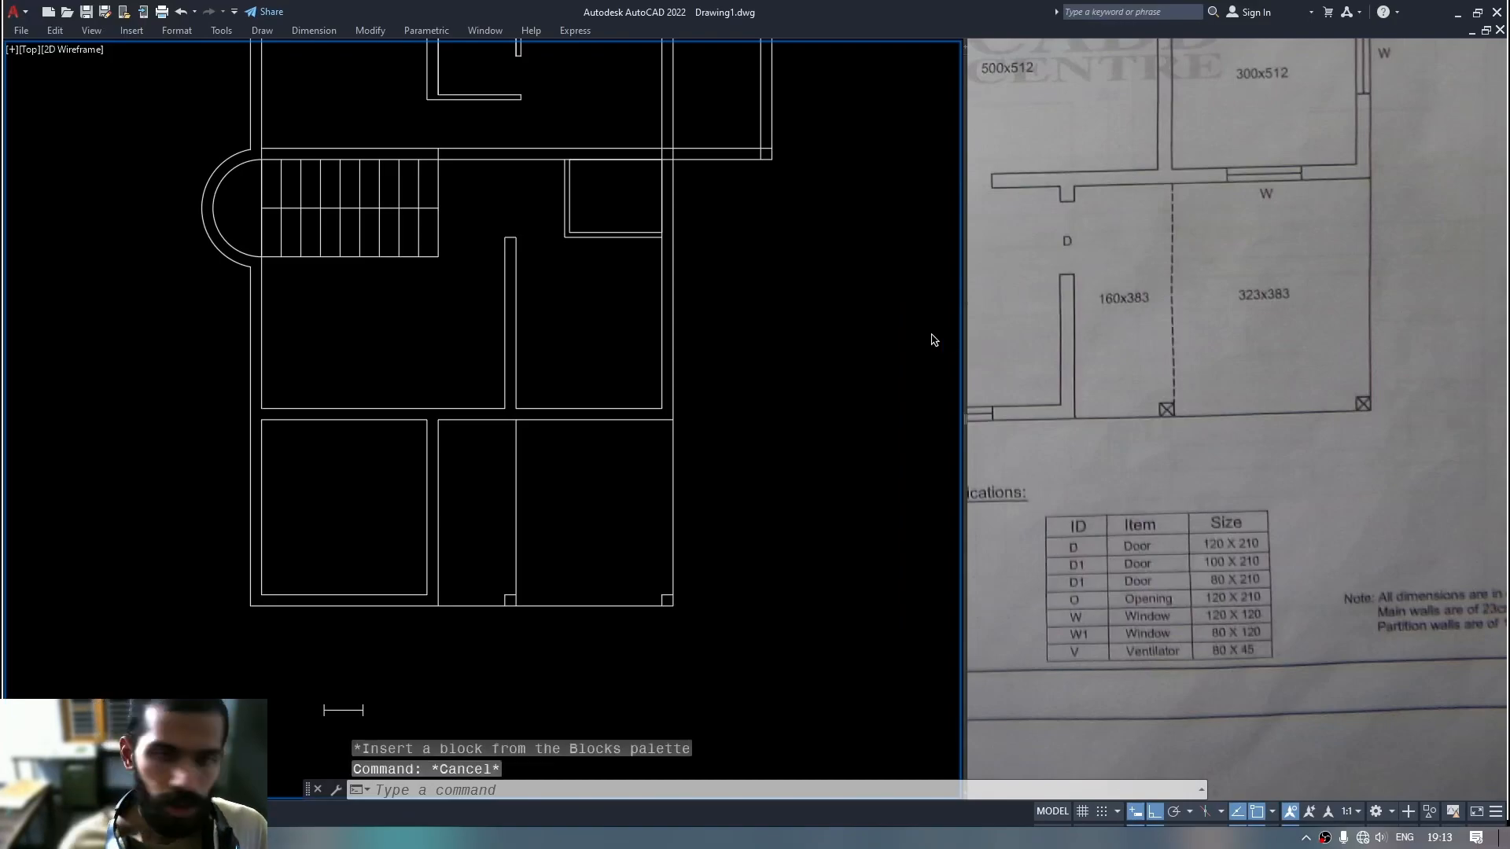
Insert block w with CLASSICINSERT, rotation specified on screen, into the lower-left room's bottom wall at 0° rotation.
{"action": "type", "text": "classi"}
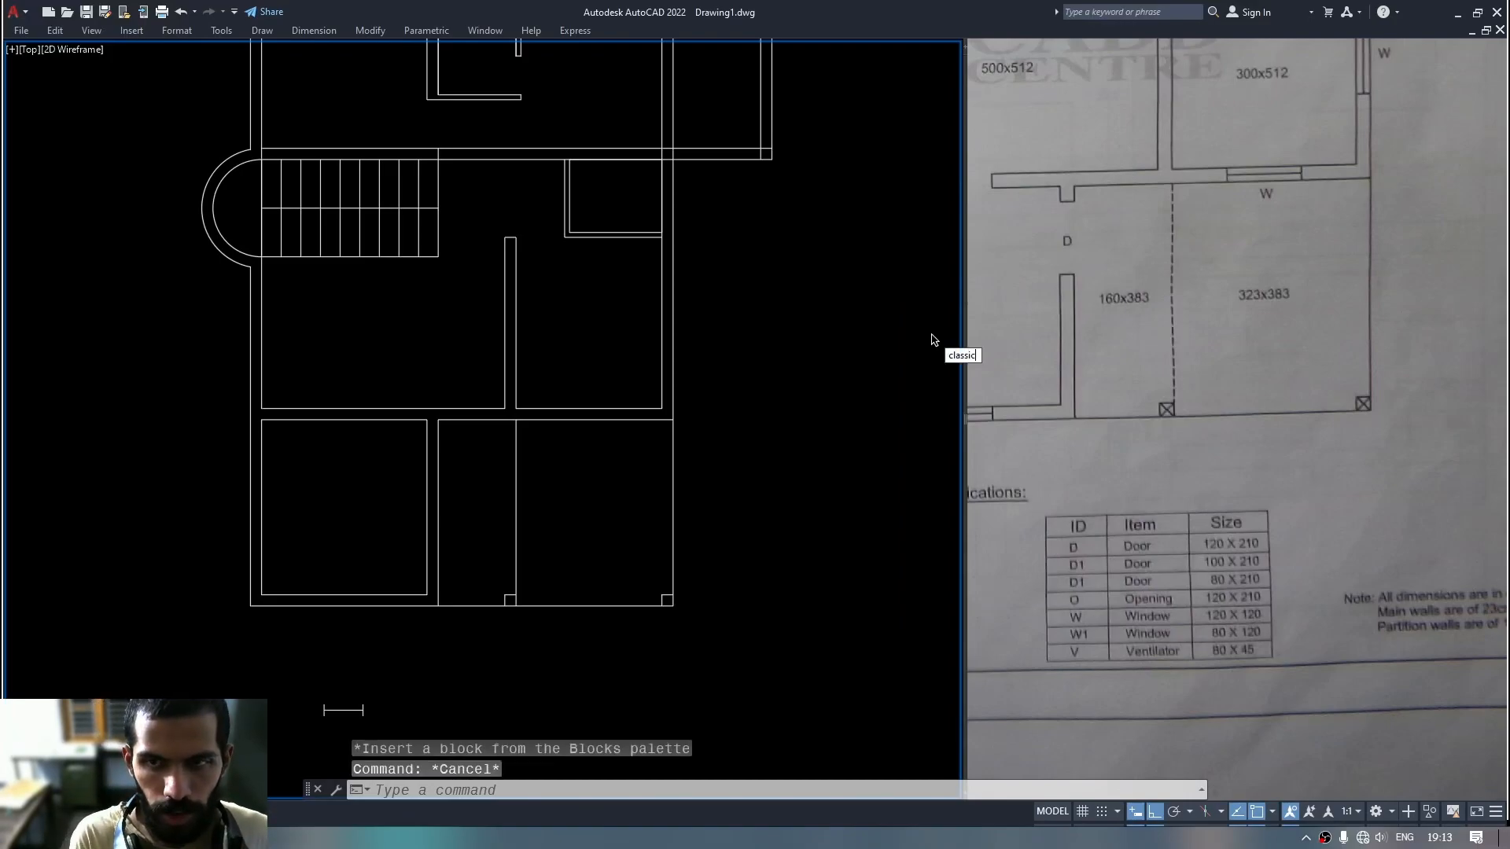
{"action": "type", "text": "c"}
{"action": "key", "text": "Return"}
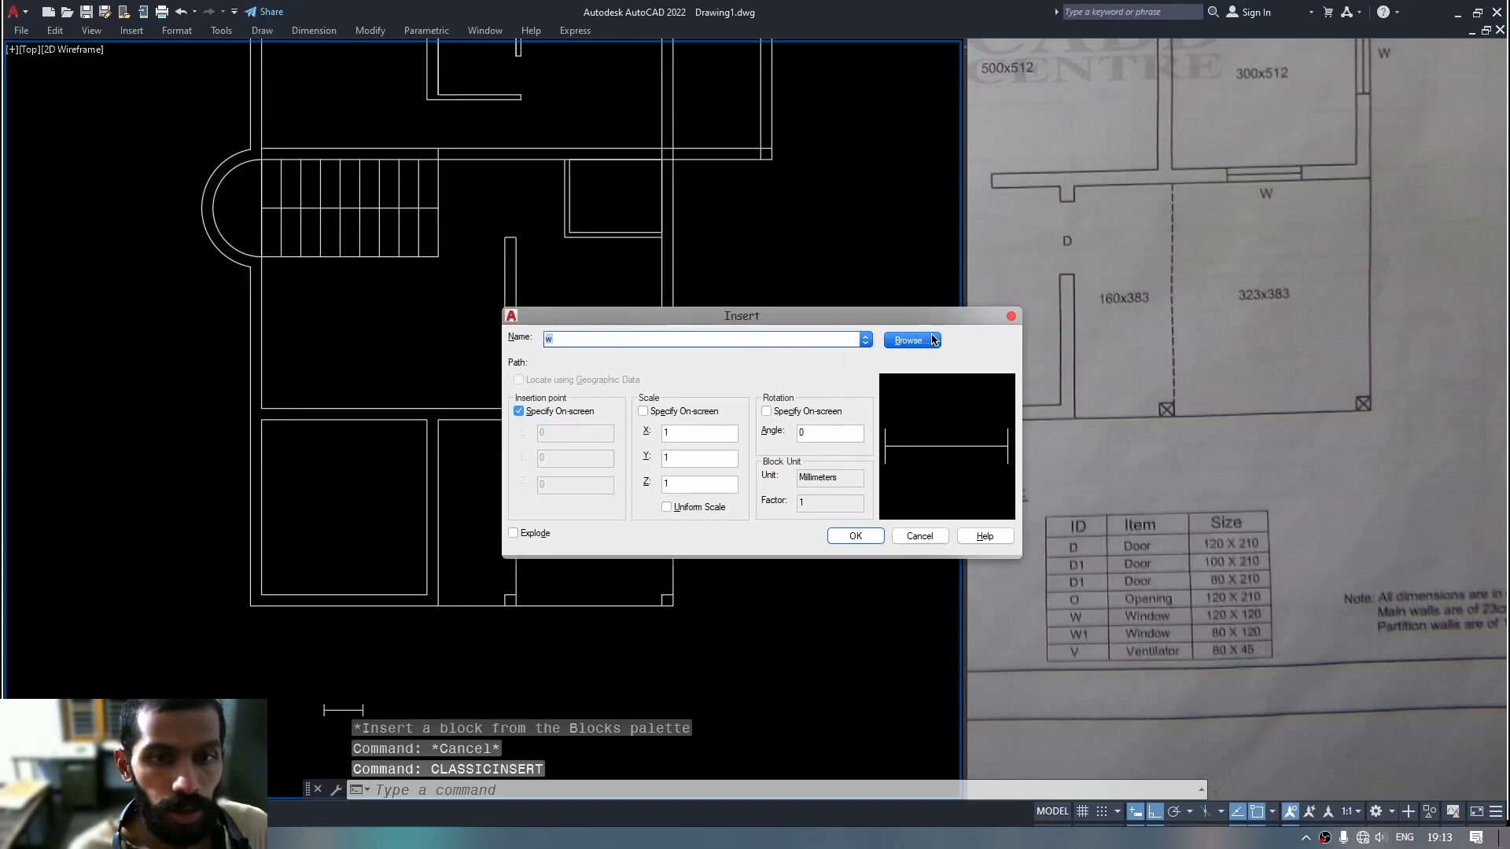
{"action": "left_click", "coordinate": [789, 414]}
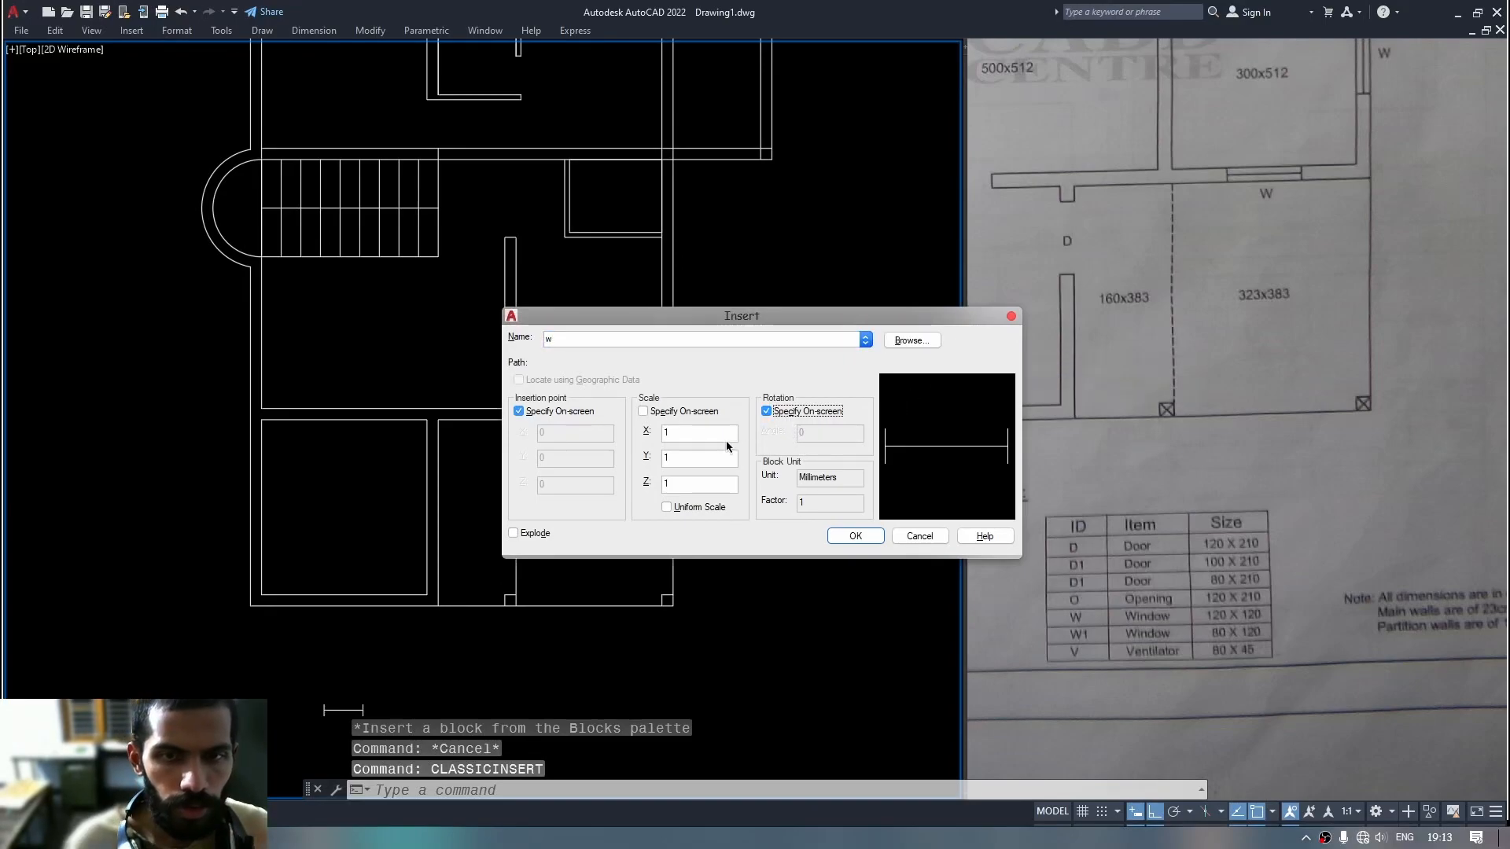
{"action": "left_click", "coordinate": [855, 535]}
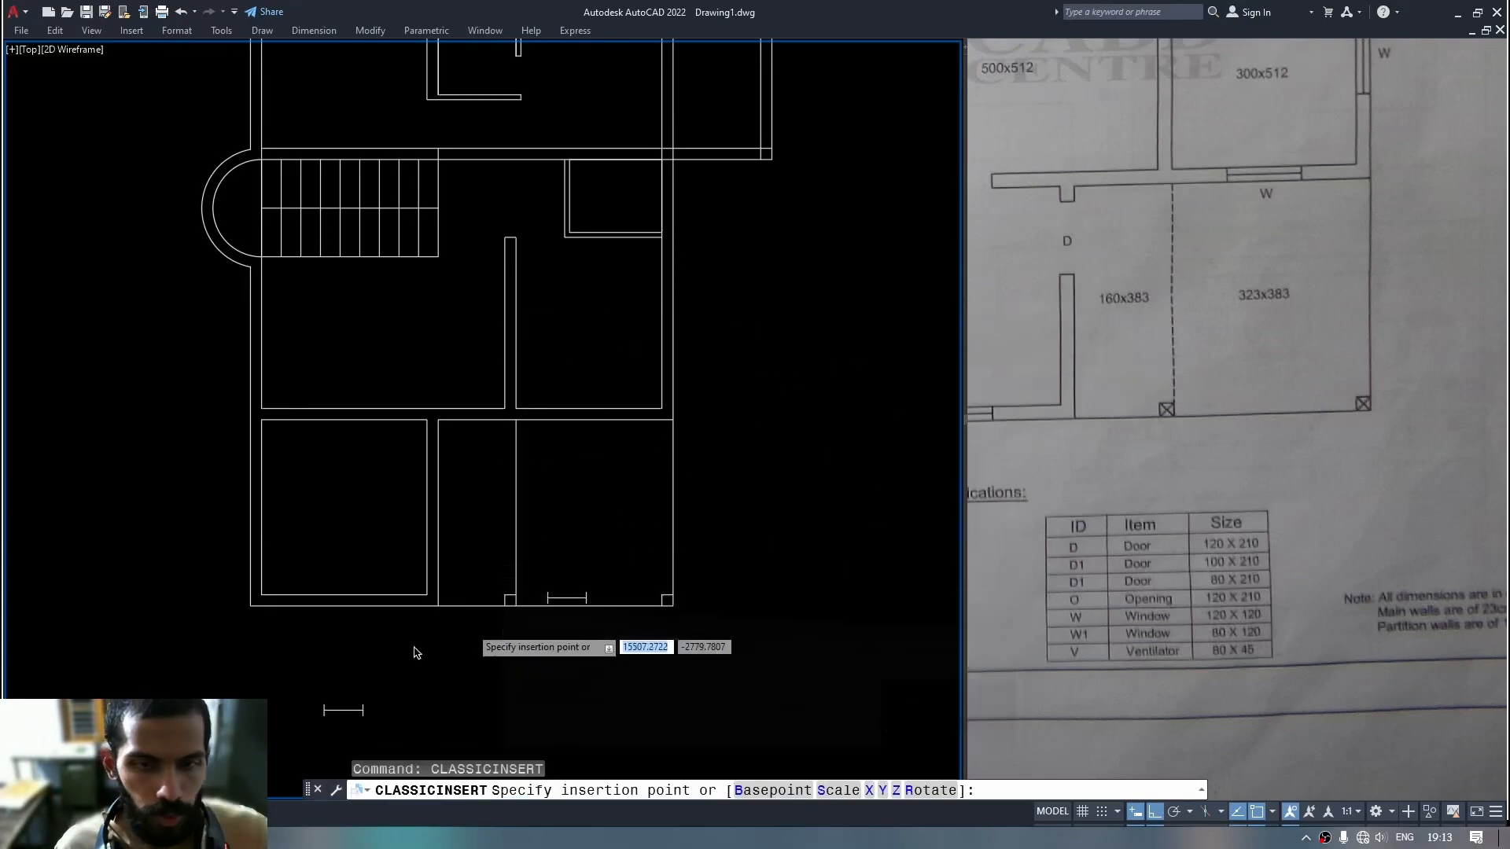
{"action": "left_click", "coordinate": [304, 611]}
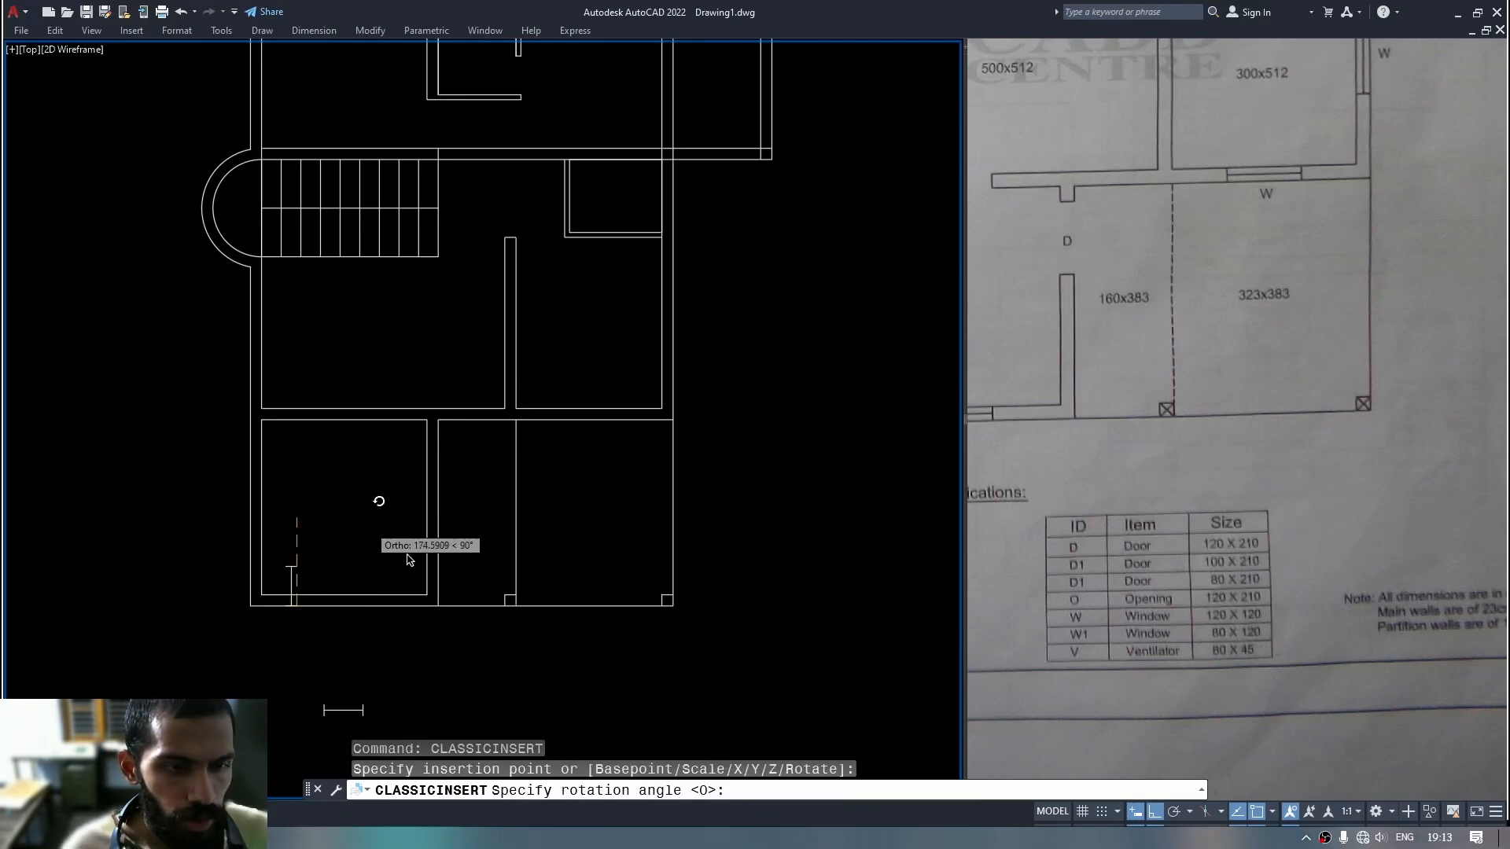
{"action": "key", "text": "Return"}
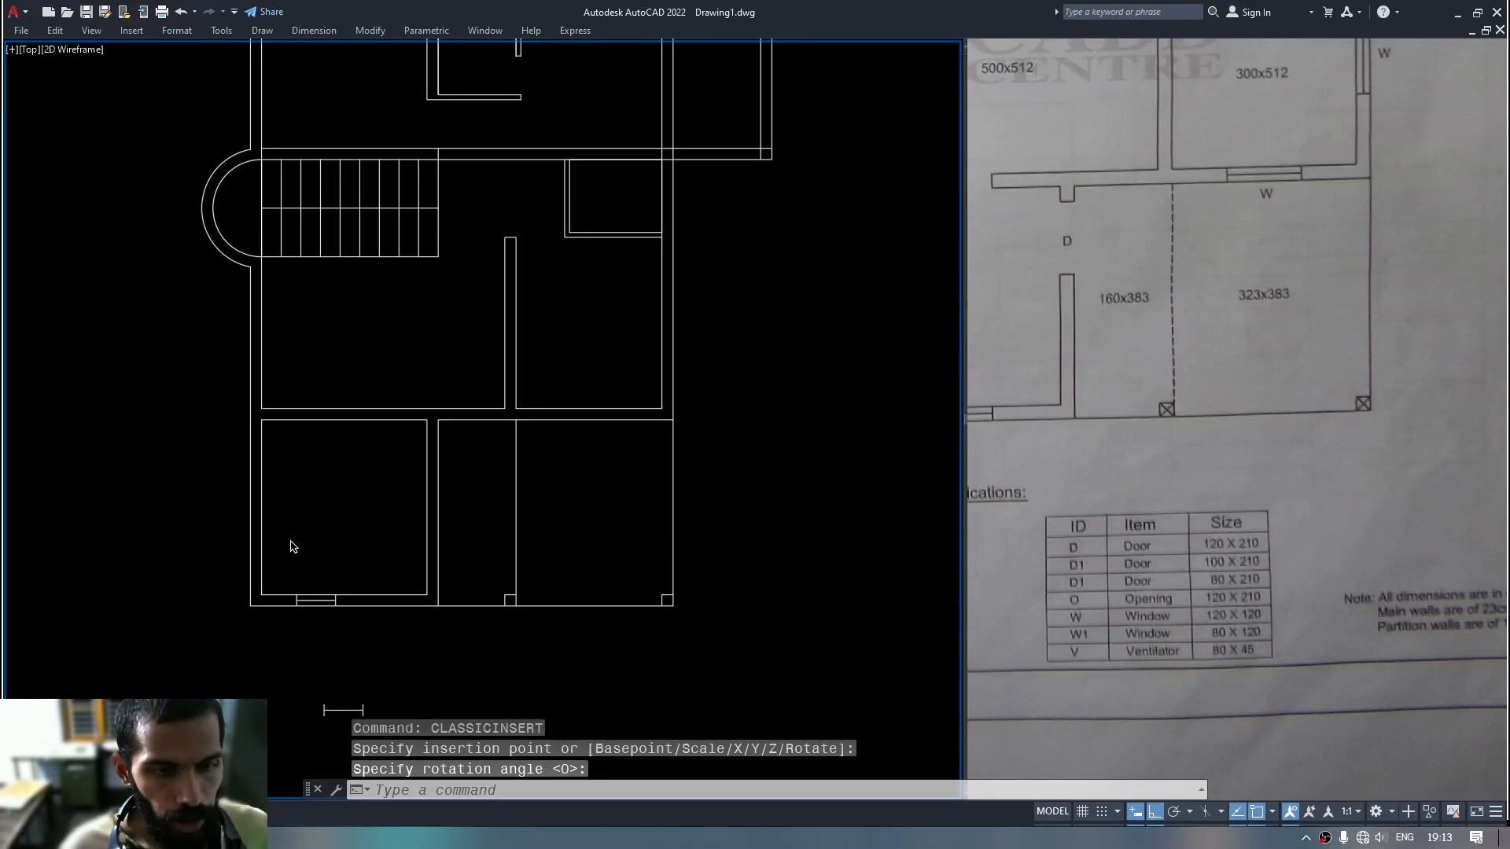
Insert another w block into the lower-left room's left outer wall, rotated 90°.
{"action": "key", "text": "Return"}
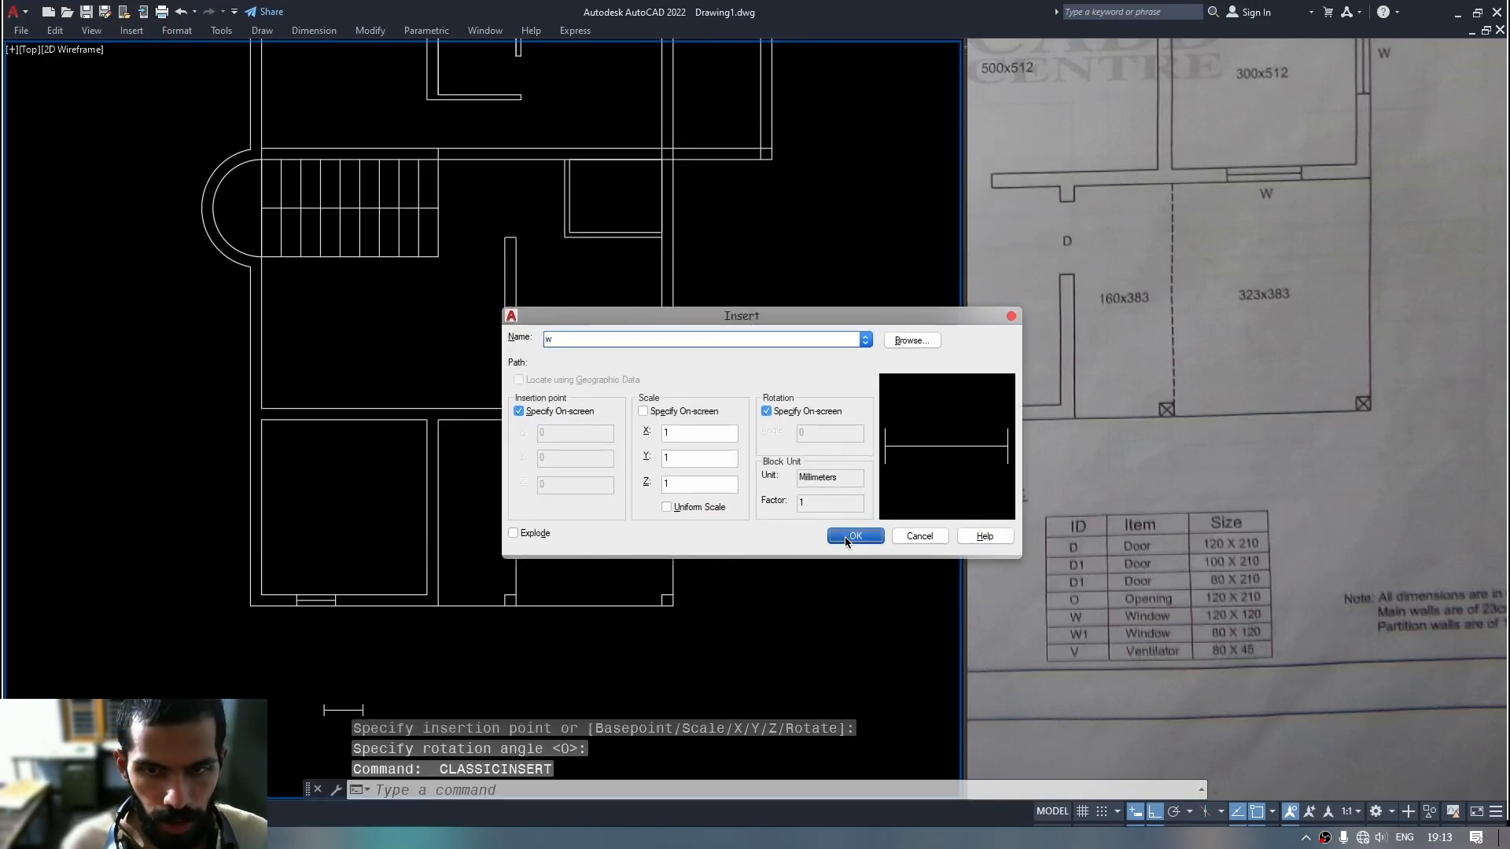
{"action": "left_click", "coordinate": [847, 539]}
{"action": "left_click", "coordinate": [257, 549]}
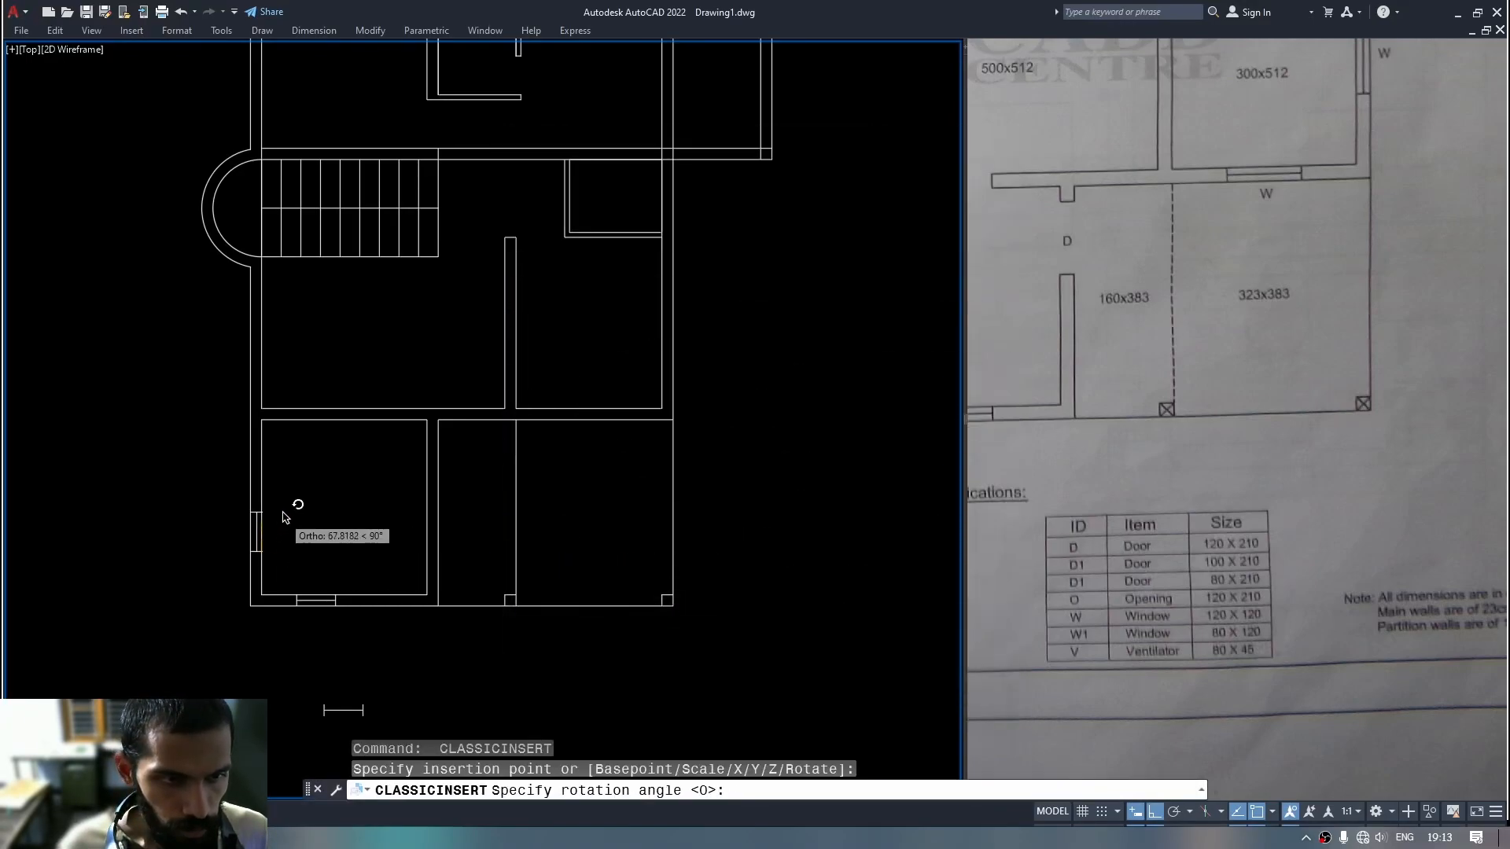
{"action": "left_click", "coordinate": [289, 499]}
Insert a w block into the left outer wall below the curved staircase, rotated 90°.
{"action": "middle_click_drag", "start_coordinate": [299, 444], "coordinate": [286, 641]}
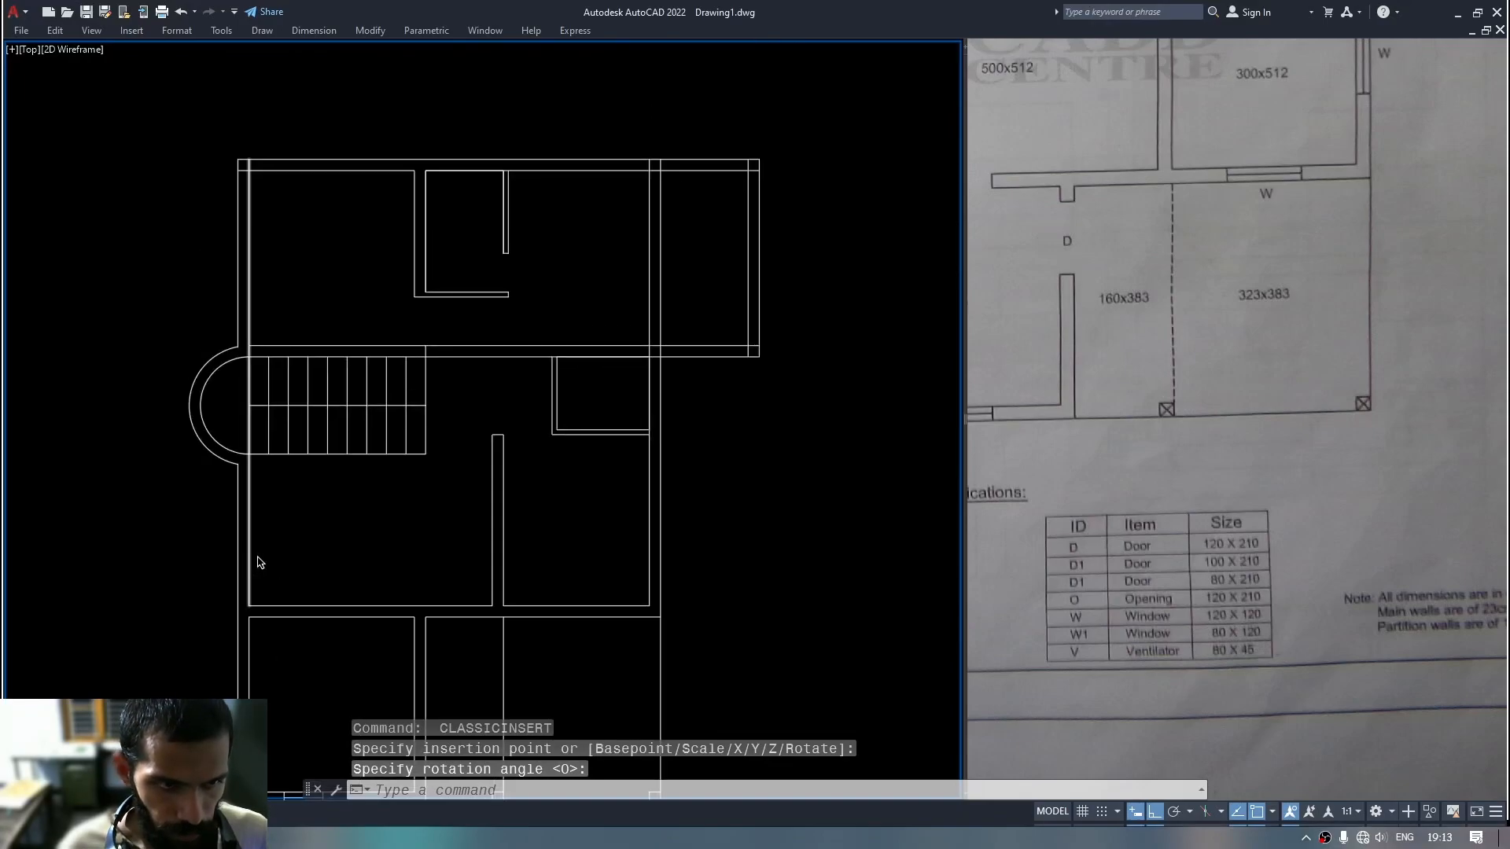
{"action": "key", "text": "Return"}
{"action": "left_click", "coordinate": [850, 538]}
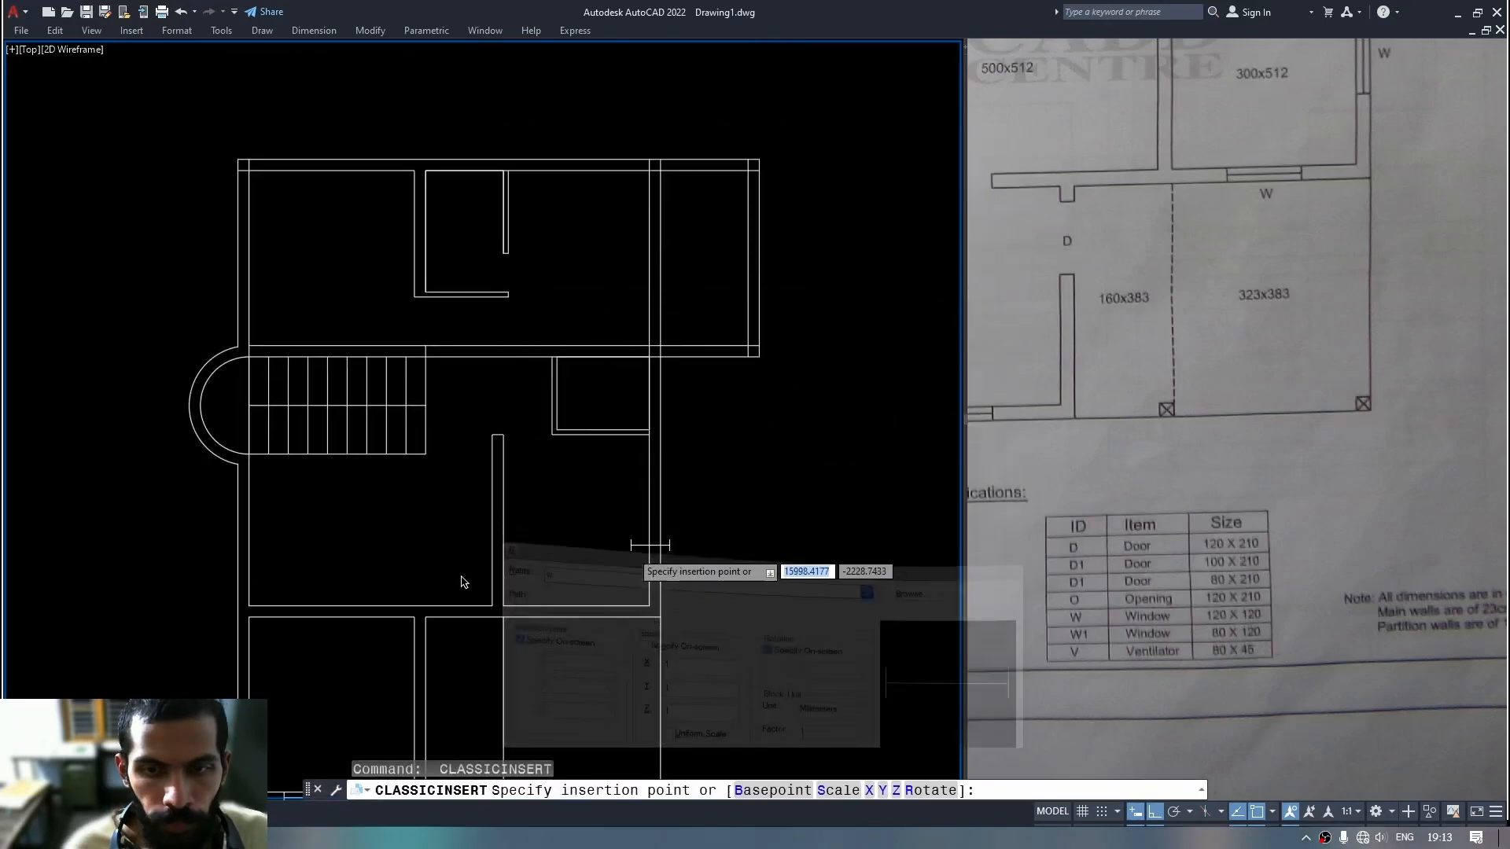
{"action": "left_click", "coordinate": [248, 563]}
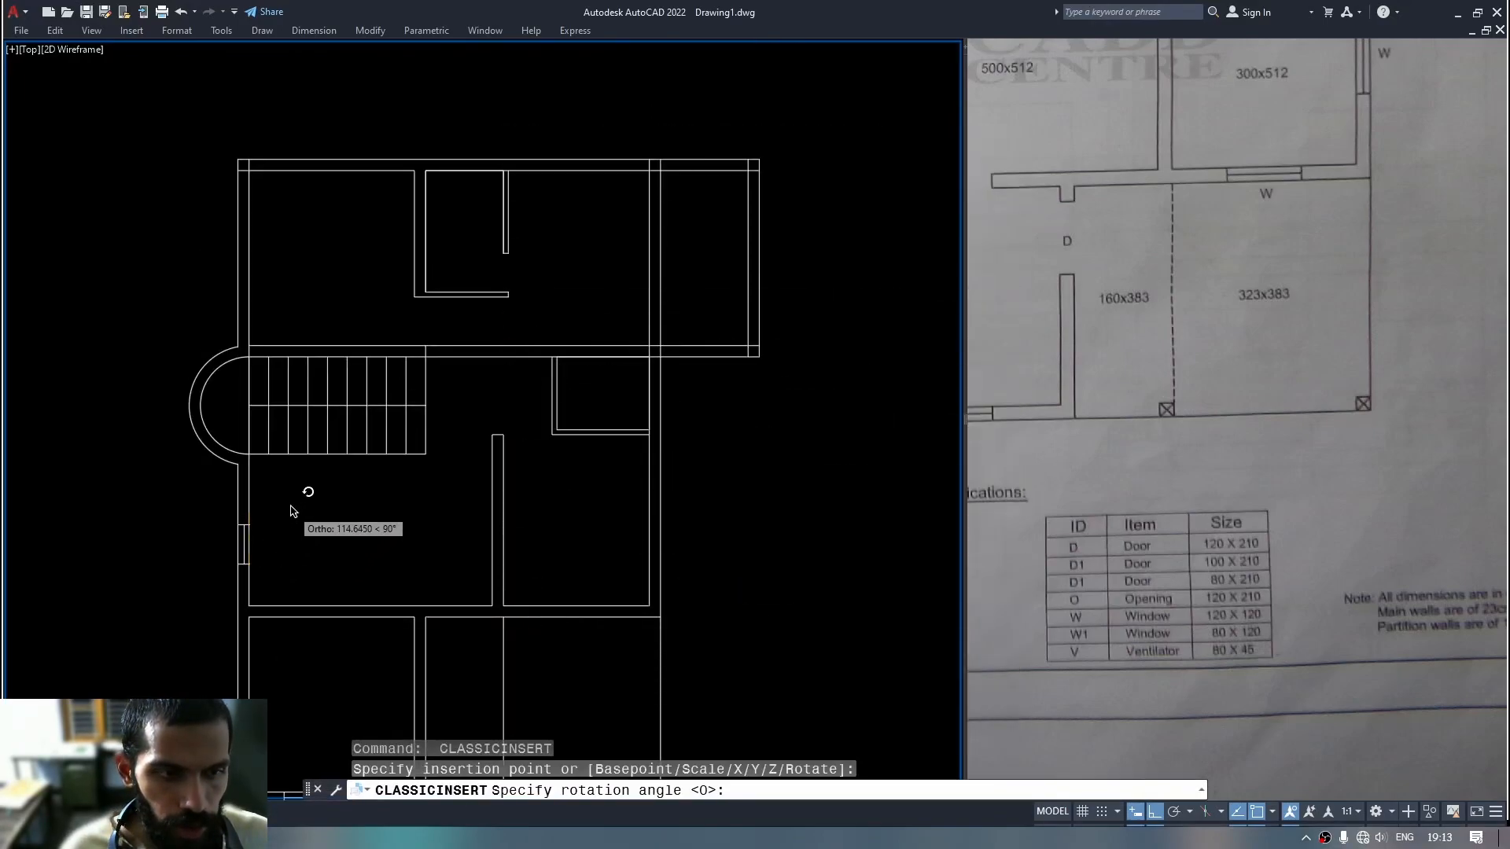
{"action": "left_click", "coordinate": [322, 460]}
Insert a w block into the upper-left room's left outer wall above the curved staircase, rotated 90°.
{"action": "middle_click_drag", "start_coordinate": [255, 305], "coordinate": [299, 327]}
{"action": "key", "text": "Return"}
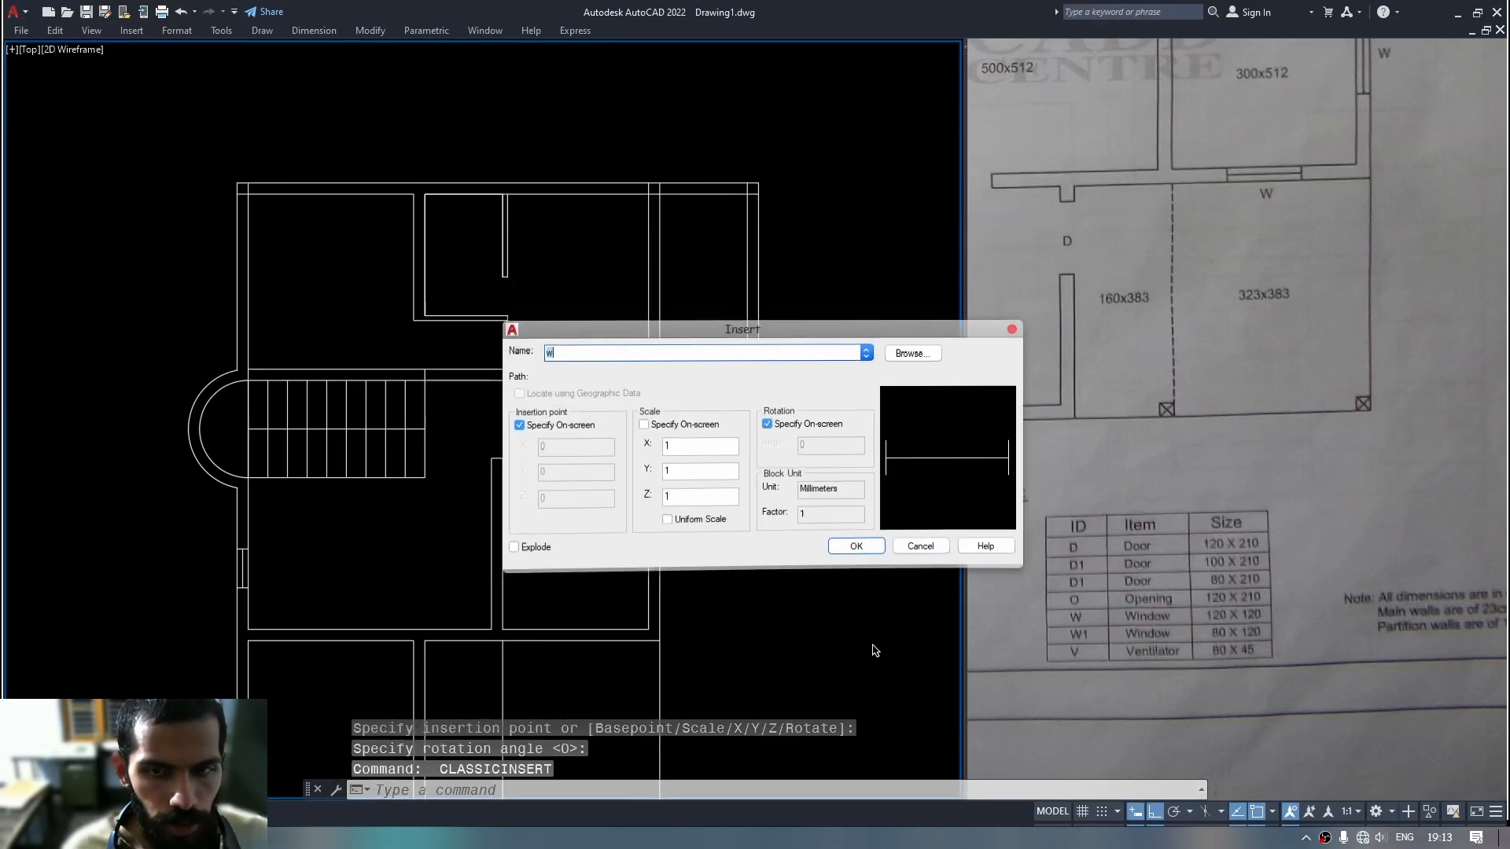
{"action": "left_click", "coordinate": [862, 539]}
{"action": "left_click", "coordinate": [248, 327]}
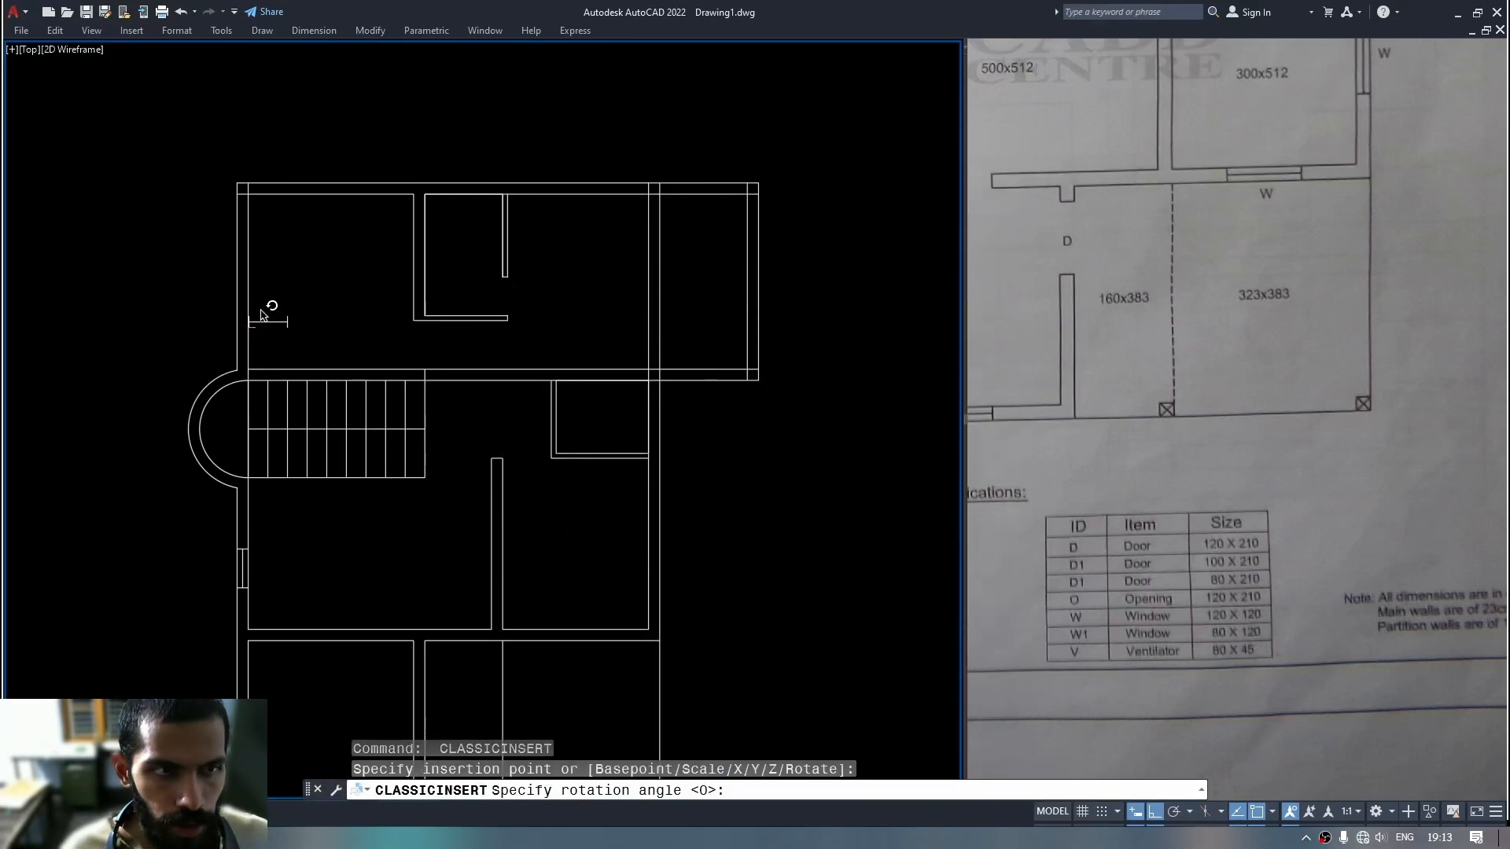
{"action": "left_click", "coordinate": [275, 291]}
Insert a w block into the top outer wall at 0° rotation, tracked 100 from the upper corner of the short vertical partition.
{"action": "middle_click_drag", "start_coordinate": [329, 262], "coordinate": [328, 297]}
{"action": "mouse_move", "coordinate": [537, 204]}
{"action": "middle_mouse_down"}
{"action": "mouse_move", "coordinate": [549, 151]}
{"action": "mouse_move", "coordinate": [537, 229]}
{"action": "middle_mouse_up"}
{"action": "scroll", "coordinate": [559, 237], "scroll_direction": "up", "scroll_amount": 4}
{"action": "scroll", "coordinate": [561, 243], "scroll_direction": "up", "scroll_amount": 1}
{"action": "middle_click_drag", "start_coordinate": [566, 289], "coordinate": [485, 335]}
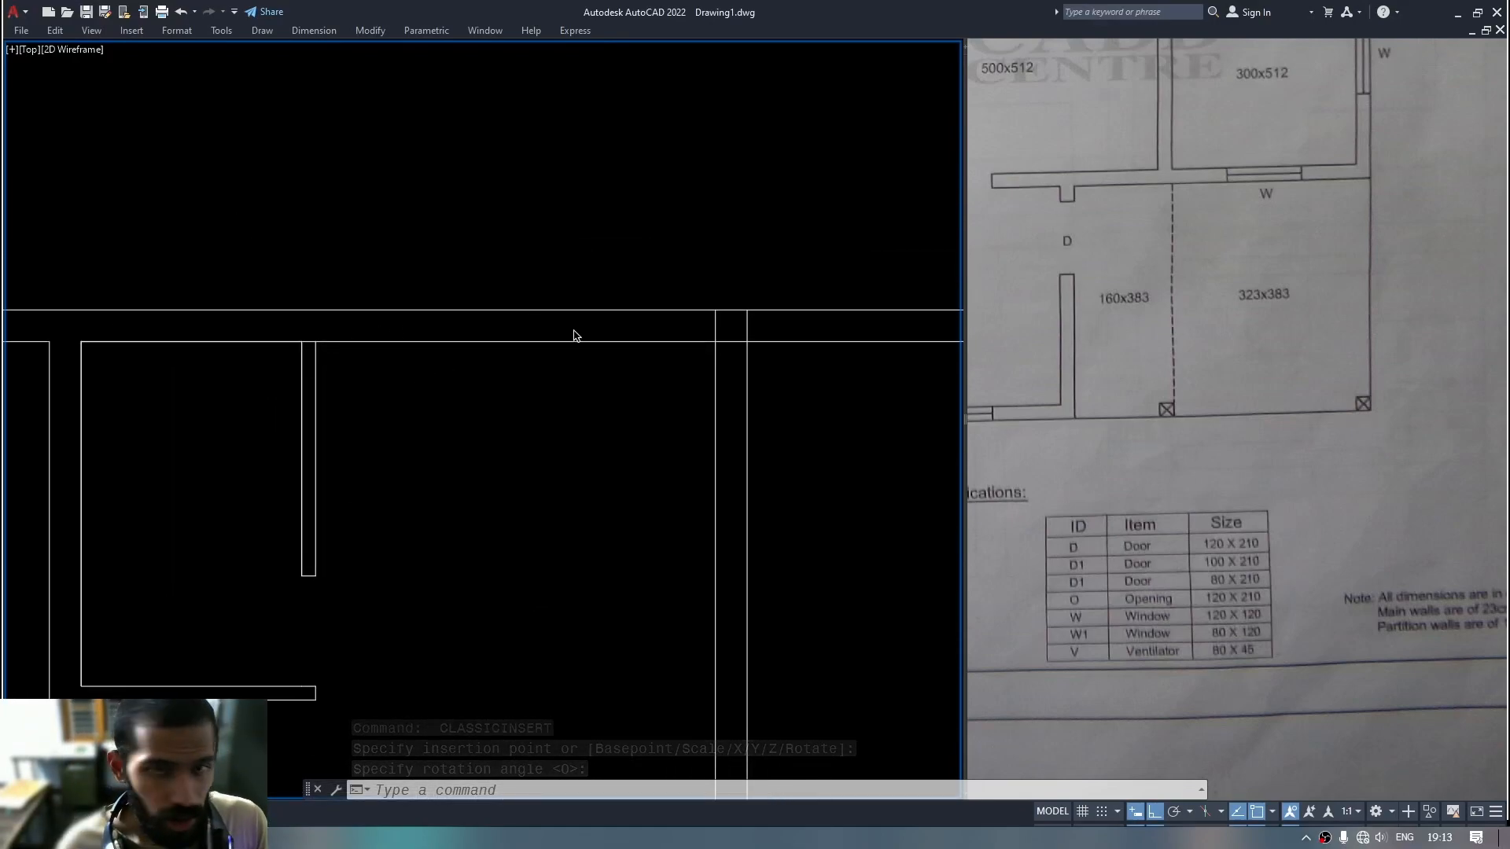
{"action": "key", "text": "space"}
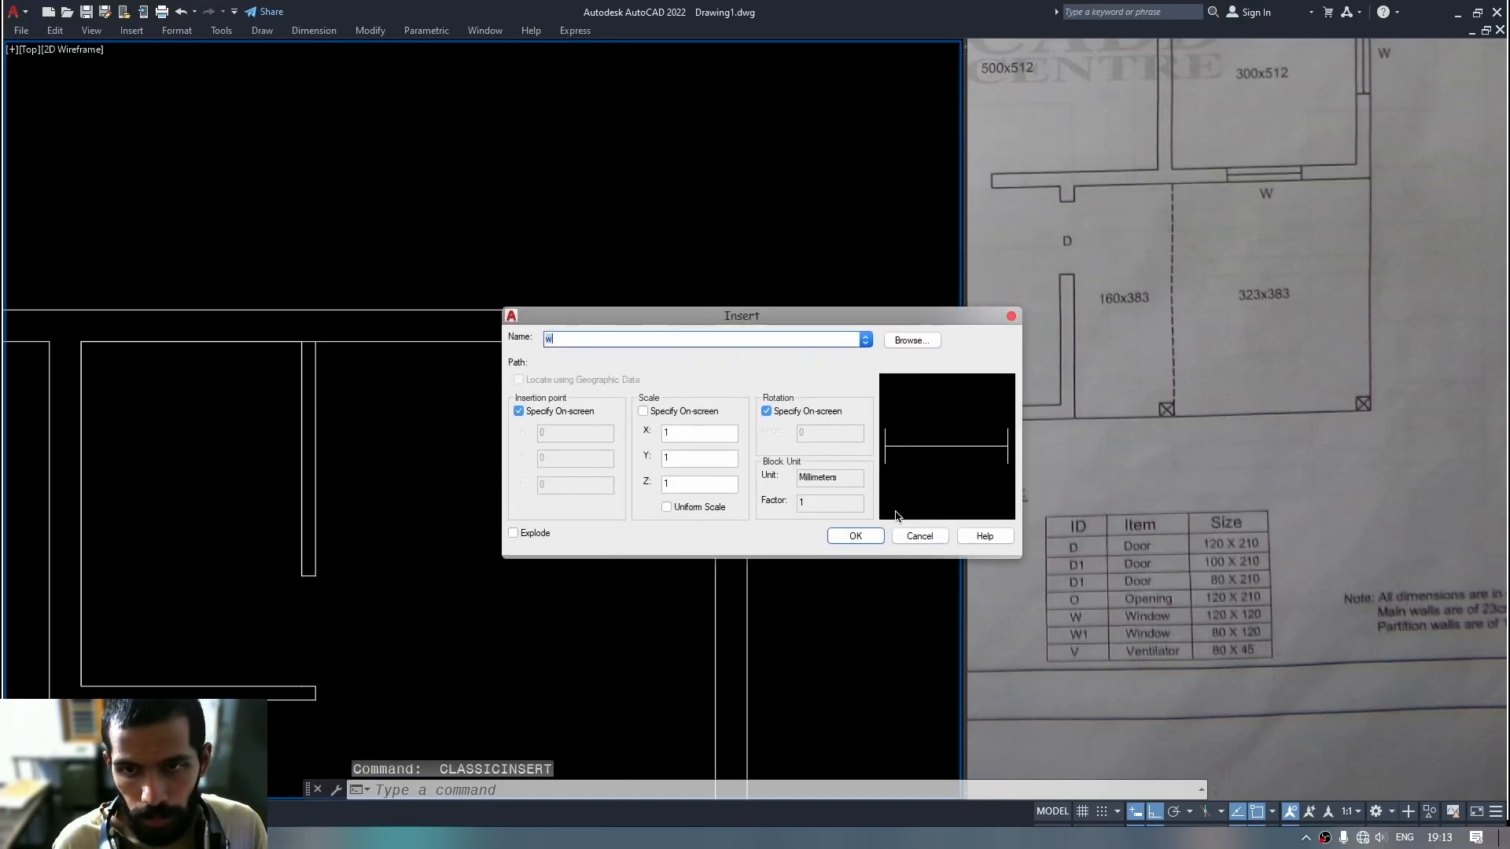
{"action": "left_click", "coordinate": [856, 536]}
{"action": "type", "text": "t"}
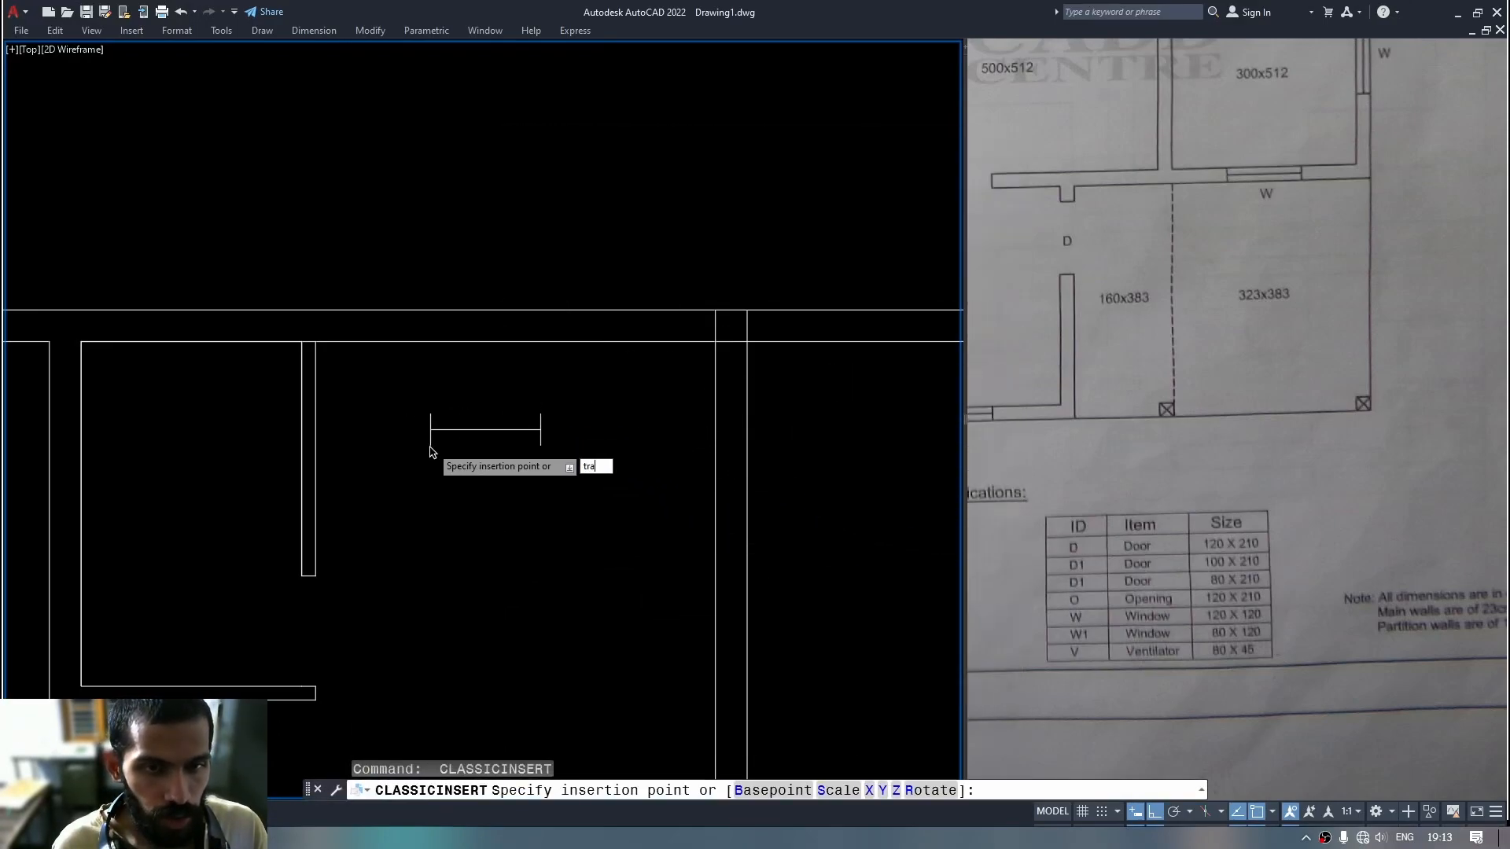
{"action": "type", "text": "ra"}
{"action": "key", "text": "Return"}
{"action": "left_click", "coordinate": [316, 343]}
{"action": "type", "text": "100"}
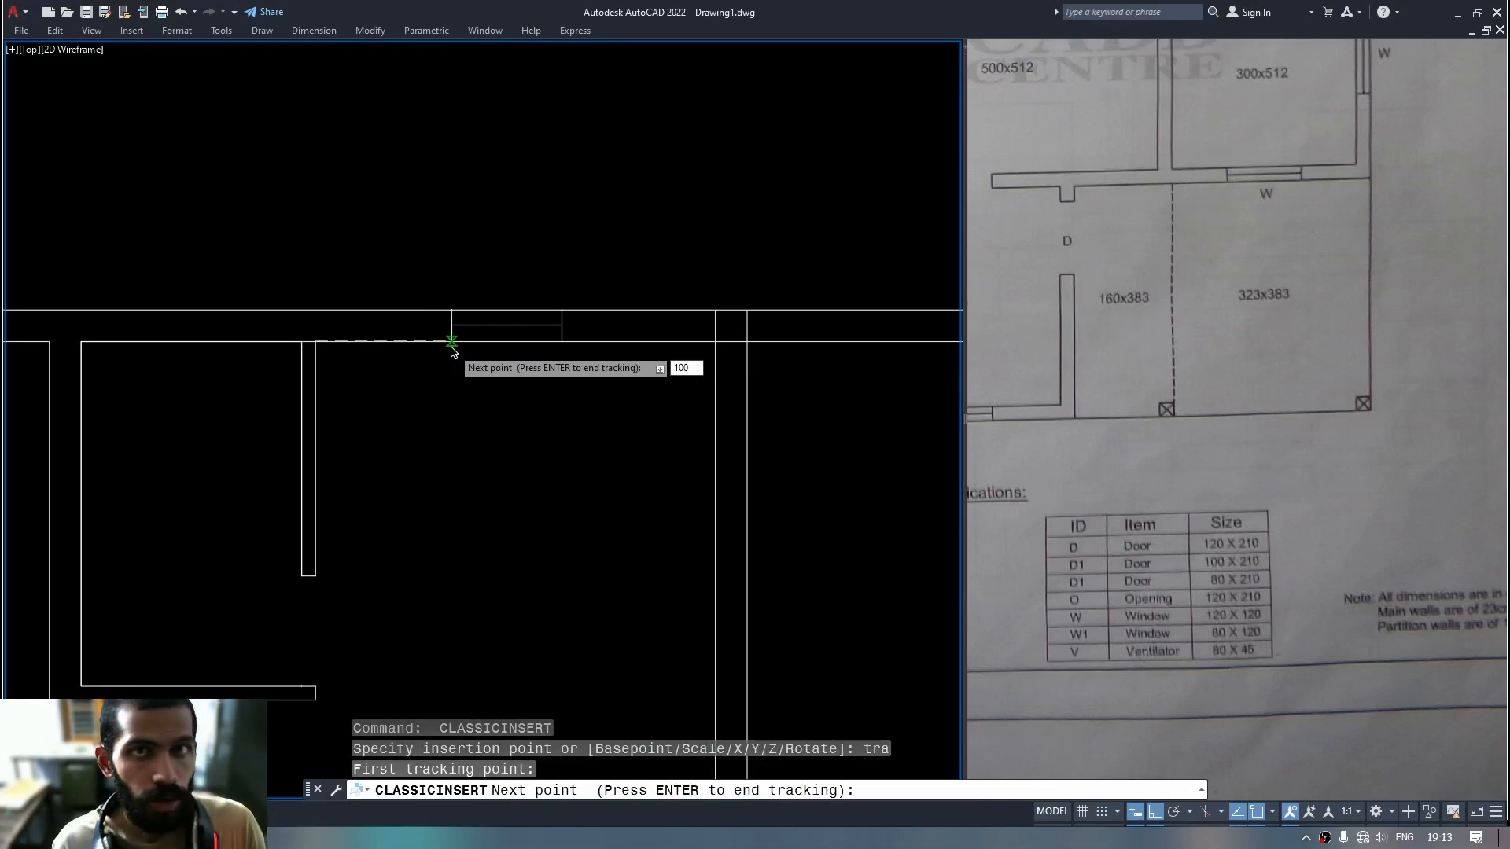
{"action": "key", "text": "Return"}
{"action": "key", "text": "Return"}
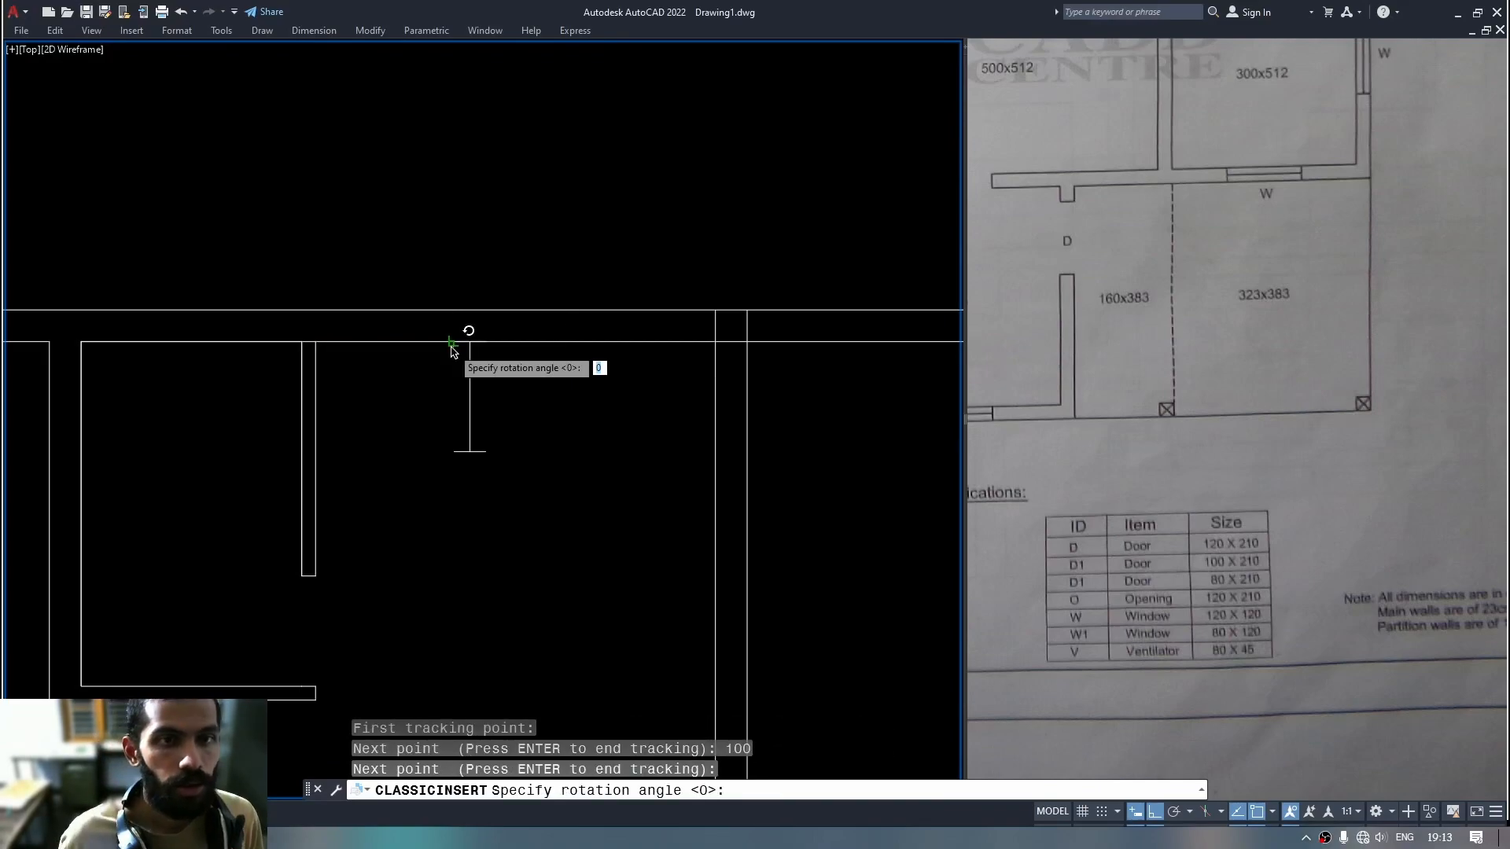
{"action": "key", "text": "Return"}
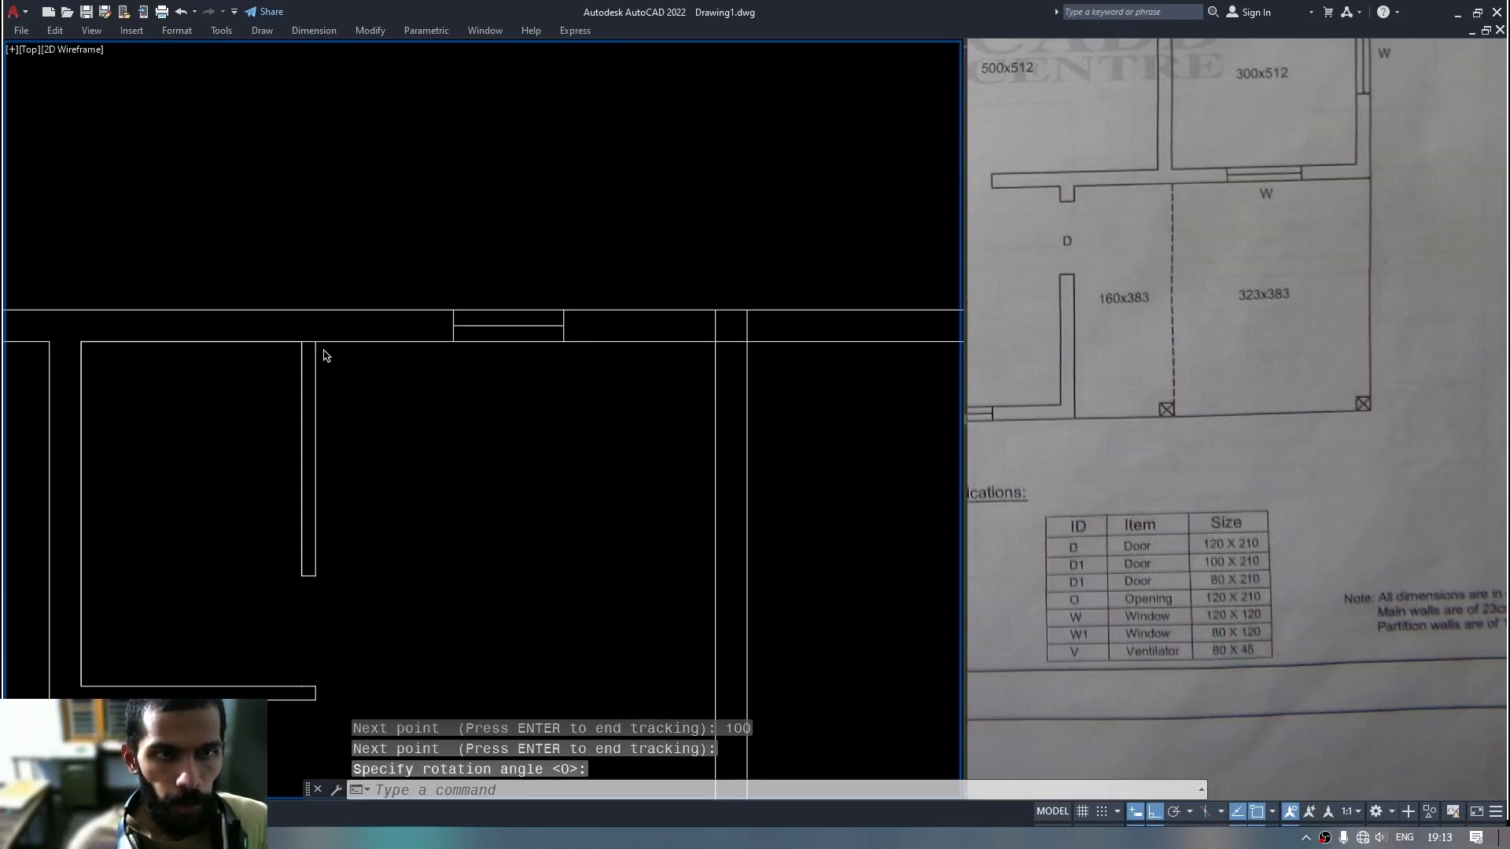
Check the gap between the partition and the top-wall window with a linear dimension, and erase that dimension.
{"action": "key", "text": "Escape"}
{"action": "type", "text": "DI"}
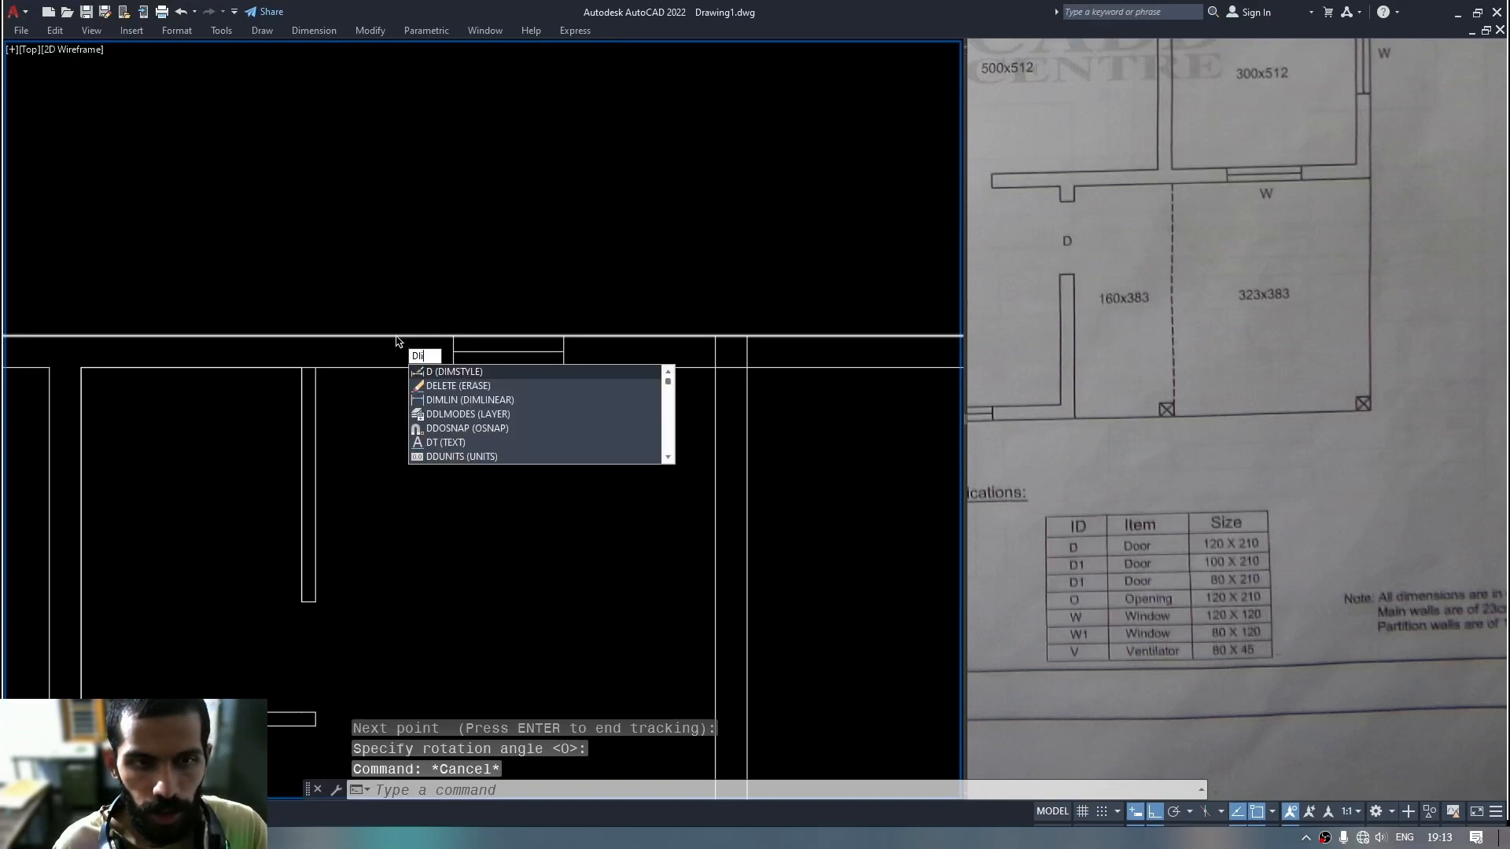
{"action": "key", "text": "Return"}
{"action": "left_click", "coordinate": [454, 351]}
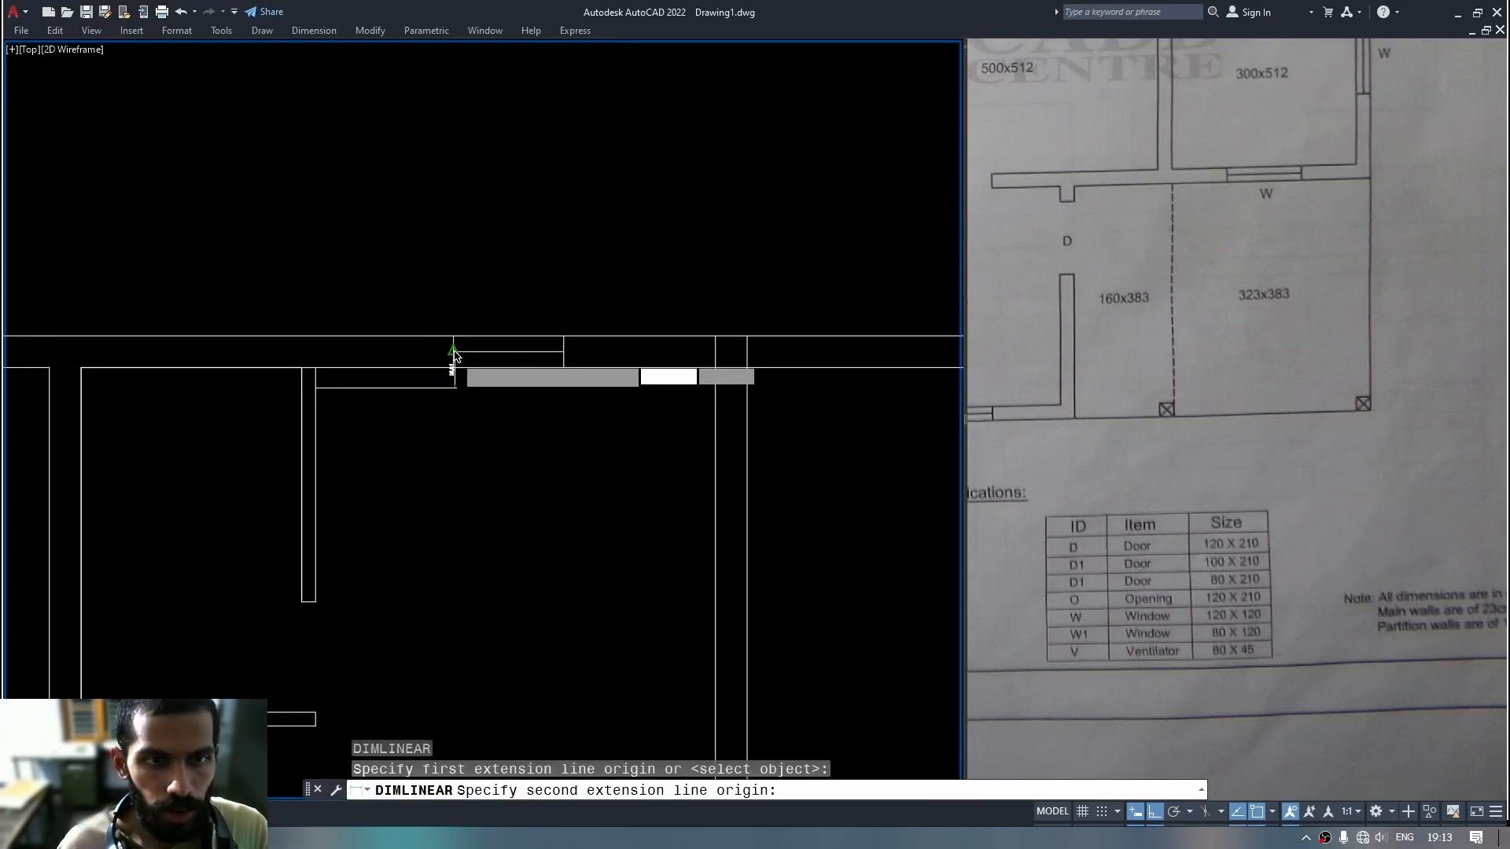
{"action": "left_click", "coordinate": [315, 367]}
{"action": "left_click", "coordinate": [394, 269]}
{"action": "scroll", "coordinate": [389, 264], "scroll_direction": "up", "scroll_amount": 7}
{"action": "scroll", "coordinate": [389, 259], "scroll_direction": "down", "scroll_amount": 6}
{"action": "left_click", "coordinate": [417, 236]}
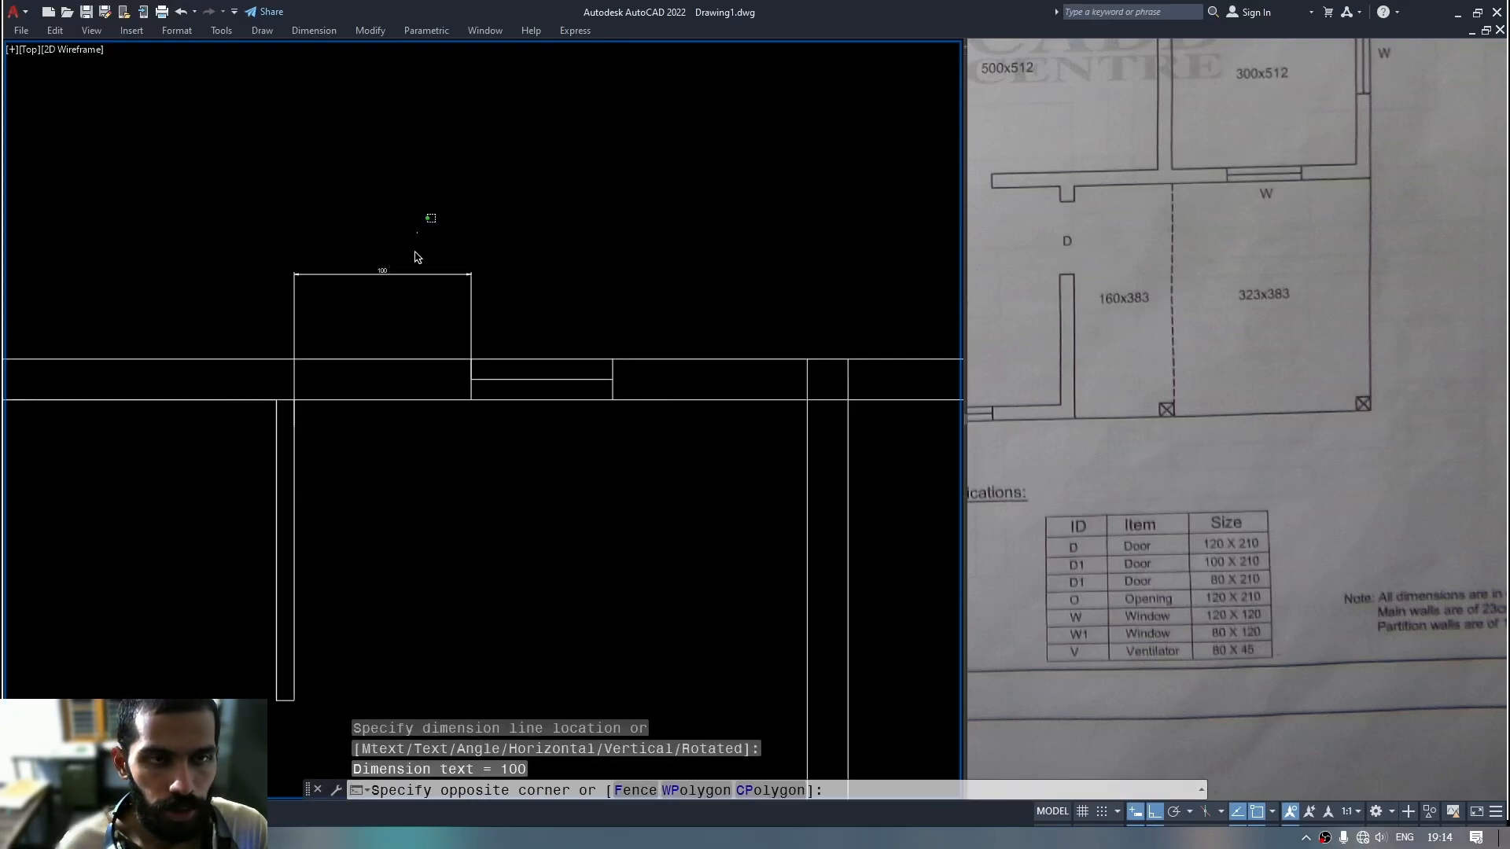
{"action": "left_click", "coordinate": [364, 316]}
{"action": "key", "text": "Delete"}
Insert a w block with CLASSICINSERT into the upper-right room's right outer wall, oriented vertically along the wall.
{"action": "middle_click_drag", "start_coordinate": [549, 360], "coordinate": [315, 348]}
{"action": "scroll", "coordinate": [315, 349], "scroll_direction": "down", "scroll_amount": 2}
{"action": "mouse_move", "coordinate": [438, 371]}
{"action": "middle_mouse_down"}
{"action": "mouse_move", "coordinate": [540, 307]}
{"action": "mouse_move", "coordinate": [528, 339]}
{"action": "middle_mouse_up"}
{"action": "mouse_move", "coordinate": [286, 395]}
{"action": "middle_mouse_down"}
{"action": "mouse_move", "coordinate": [139, 340]}
{"action": "mouse_move", "coordinate": [167, 391]}
{"action": "middle_mouse_up"}
{"action": "middle_click_drag", "start_coordinate": [604, 381], "coordinate": [556, 236]}
{"action": "scroll", "coordinate": [555, 239], "scroll_direction": "down", "scroll_amount": 2}
{"action": "middle_click_drag", "start_coordinate": [613, 305], "coordinate": [606, 319]}
{"action": "middle_click_drag", "start_coordinate": [705, 313], "coordinate": [686, 322]}
{"action": "key", "text": "space"}
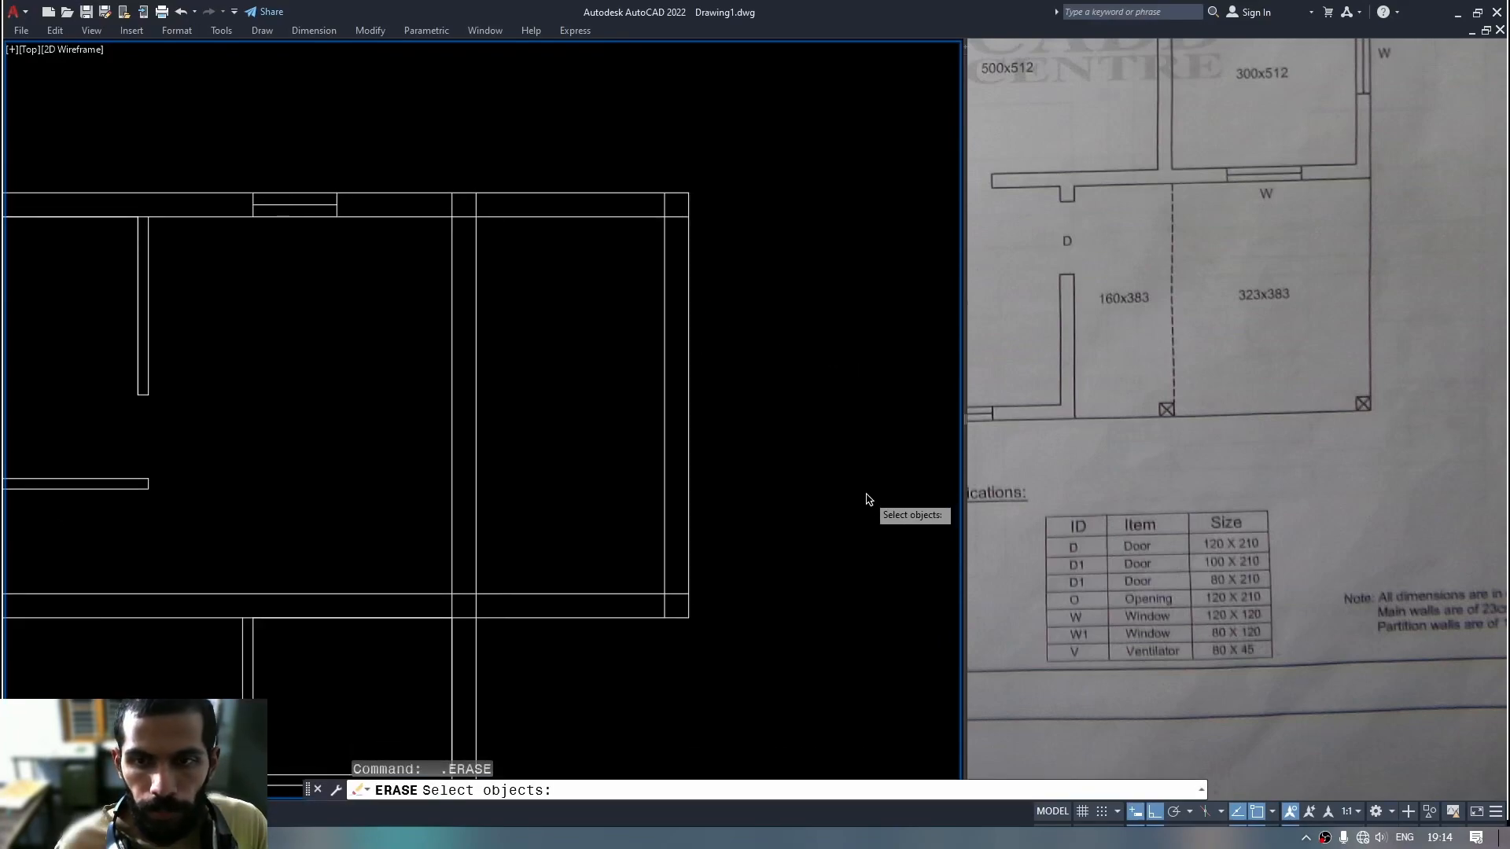
{"action": "key", "text": "Escape"}
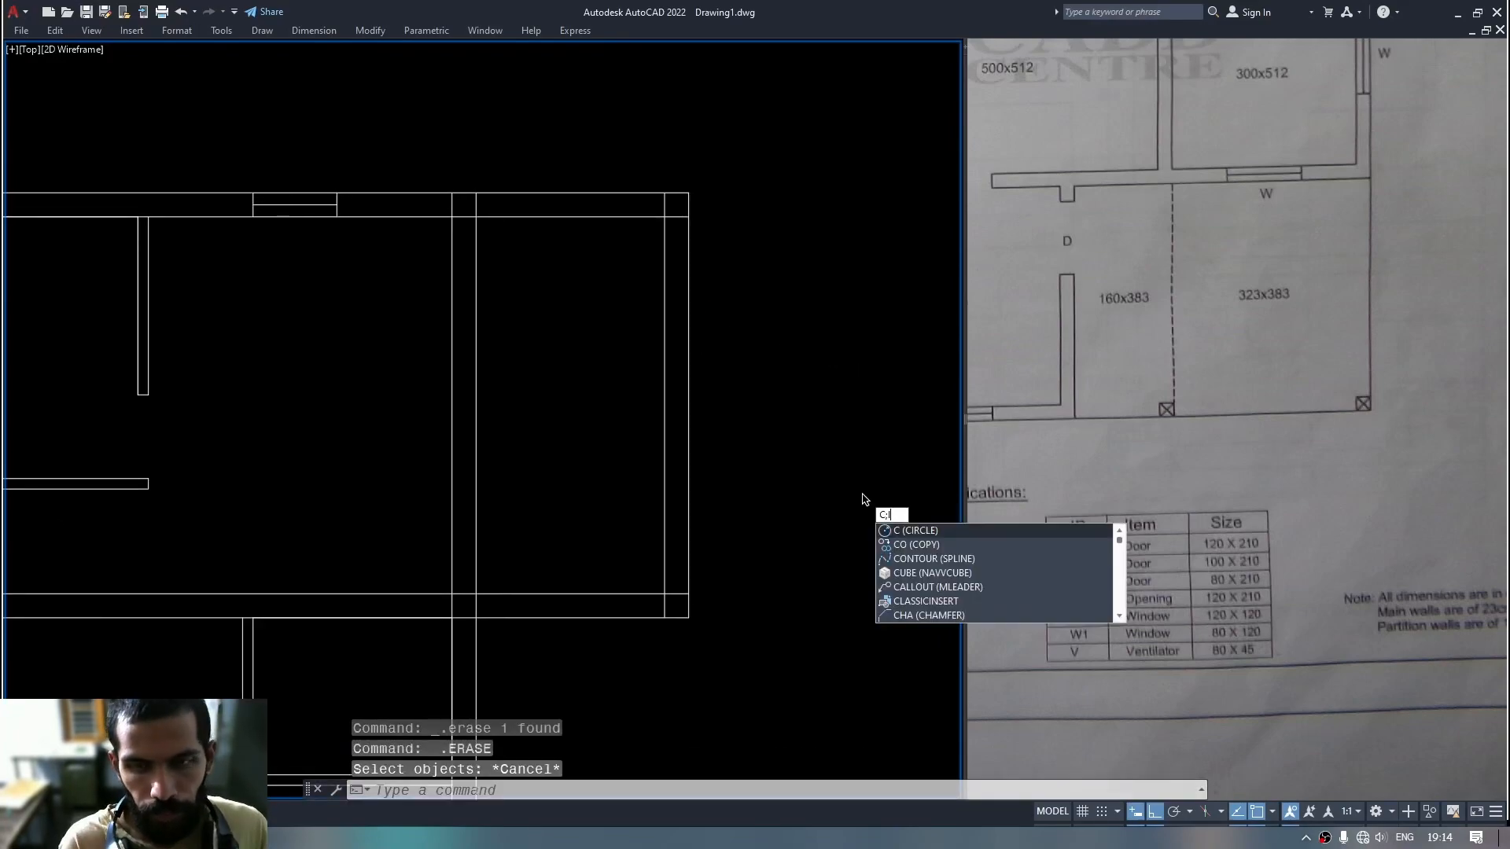
{"action": "type", "text": "Class"}
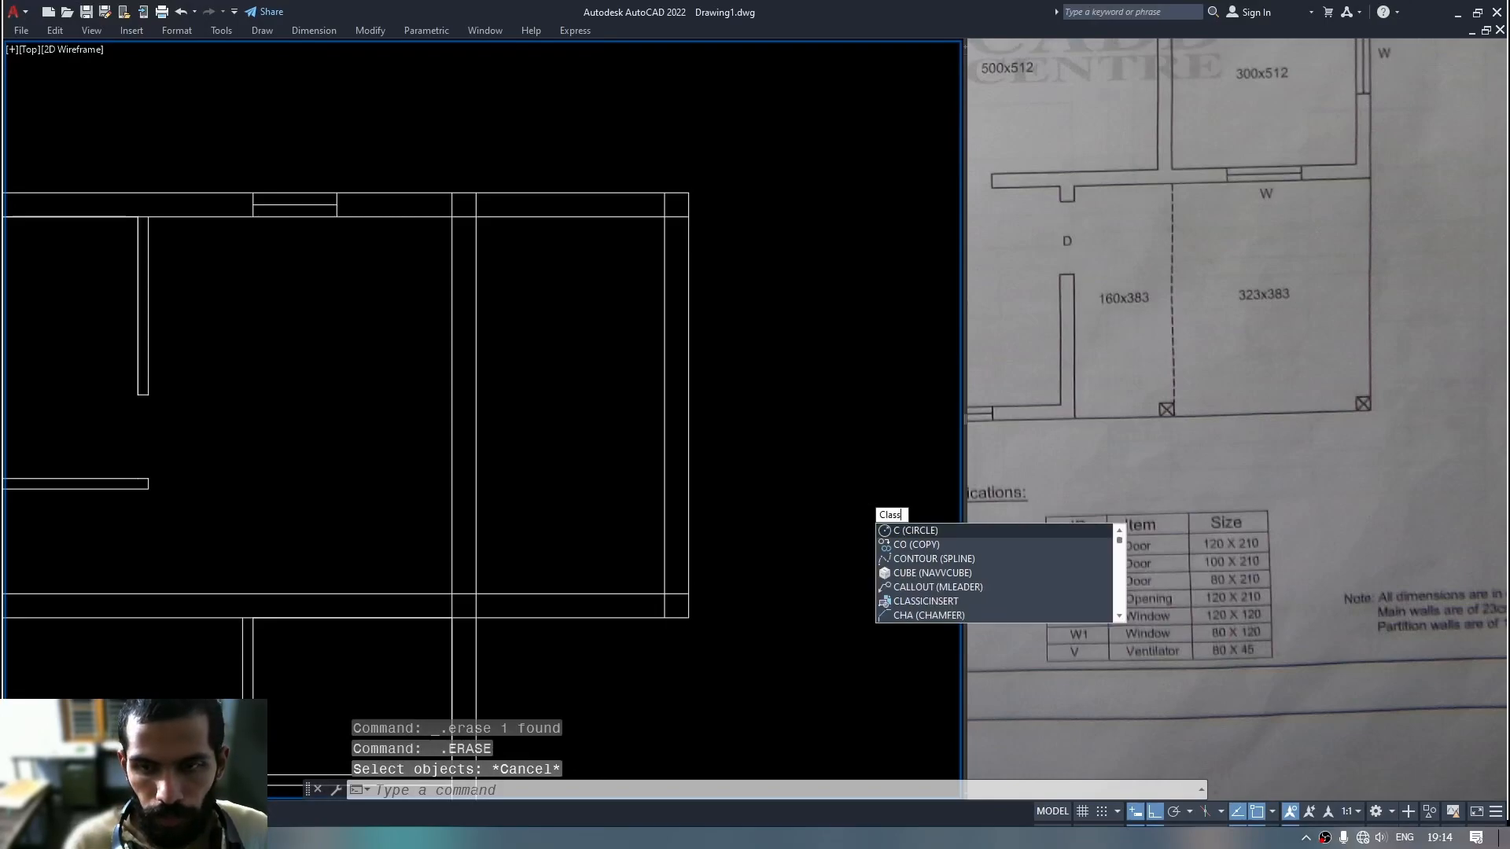
{"action": "type", "text": "icinsert"}
{"action": "key", "text": "Return"}
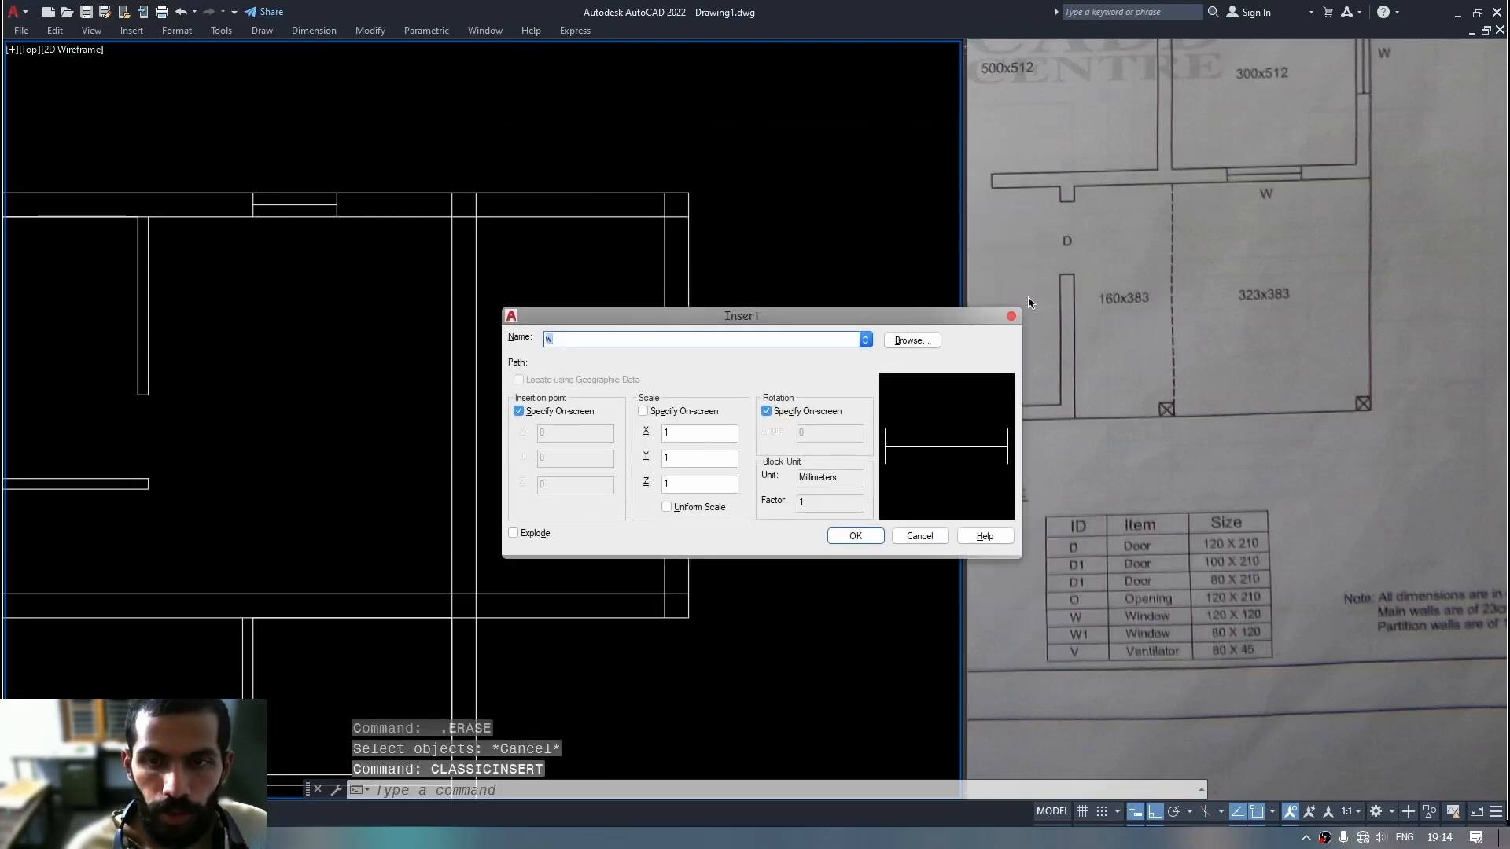
{"action": "left_click", "coordinate": [862, 536]}
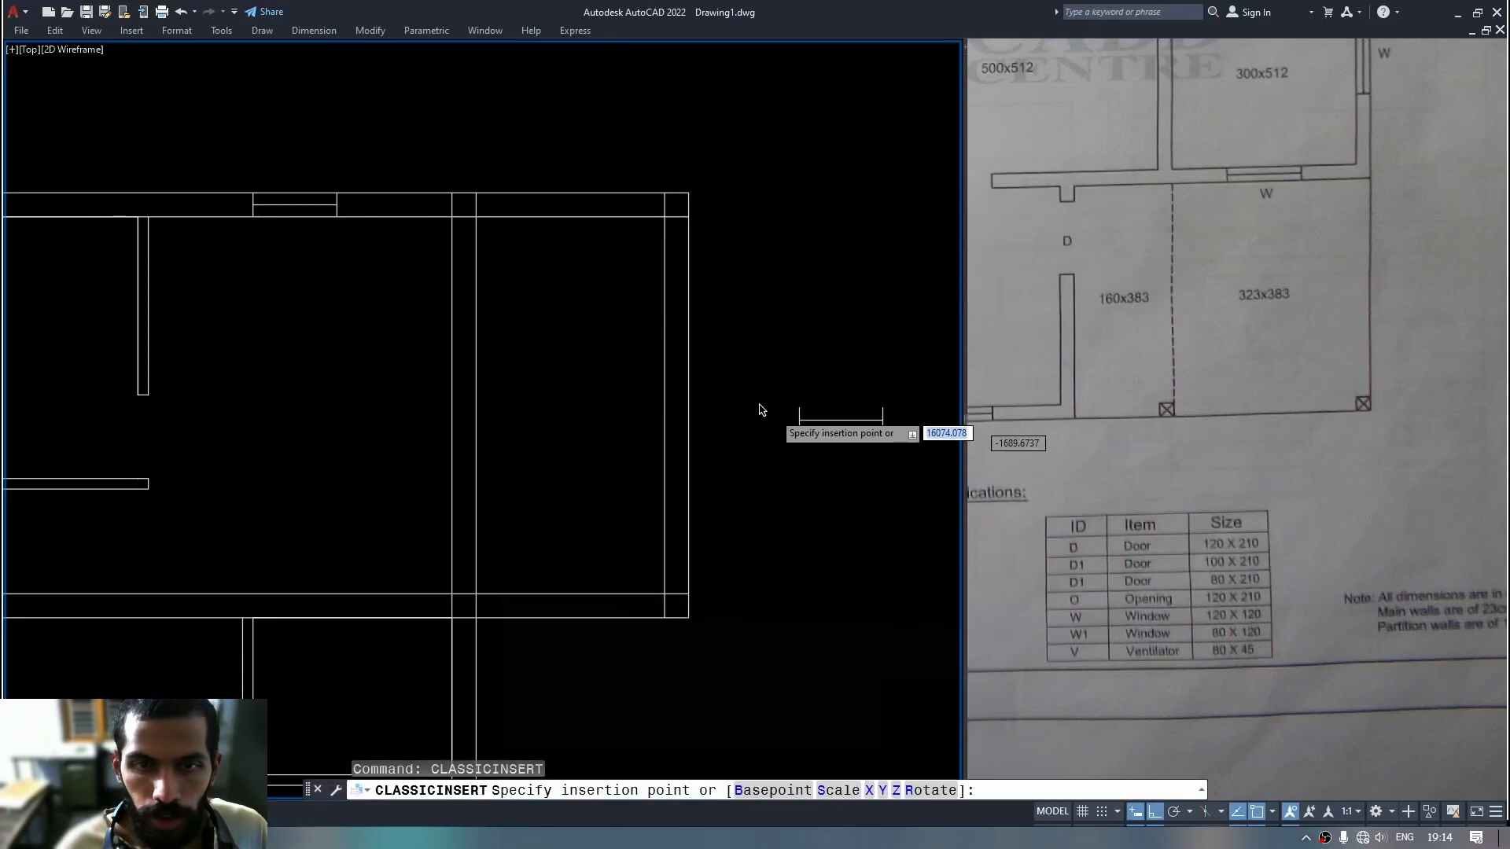
{"action": "left_click", "coordinate": [663, 409]}
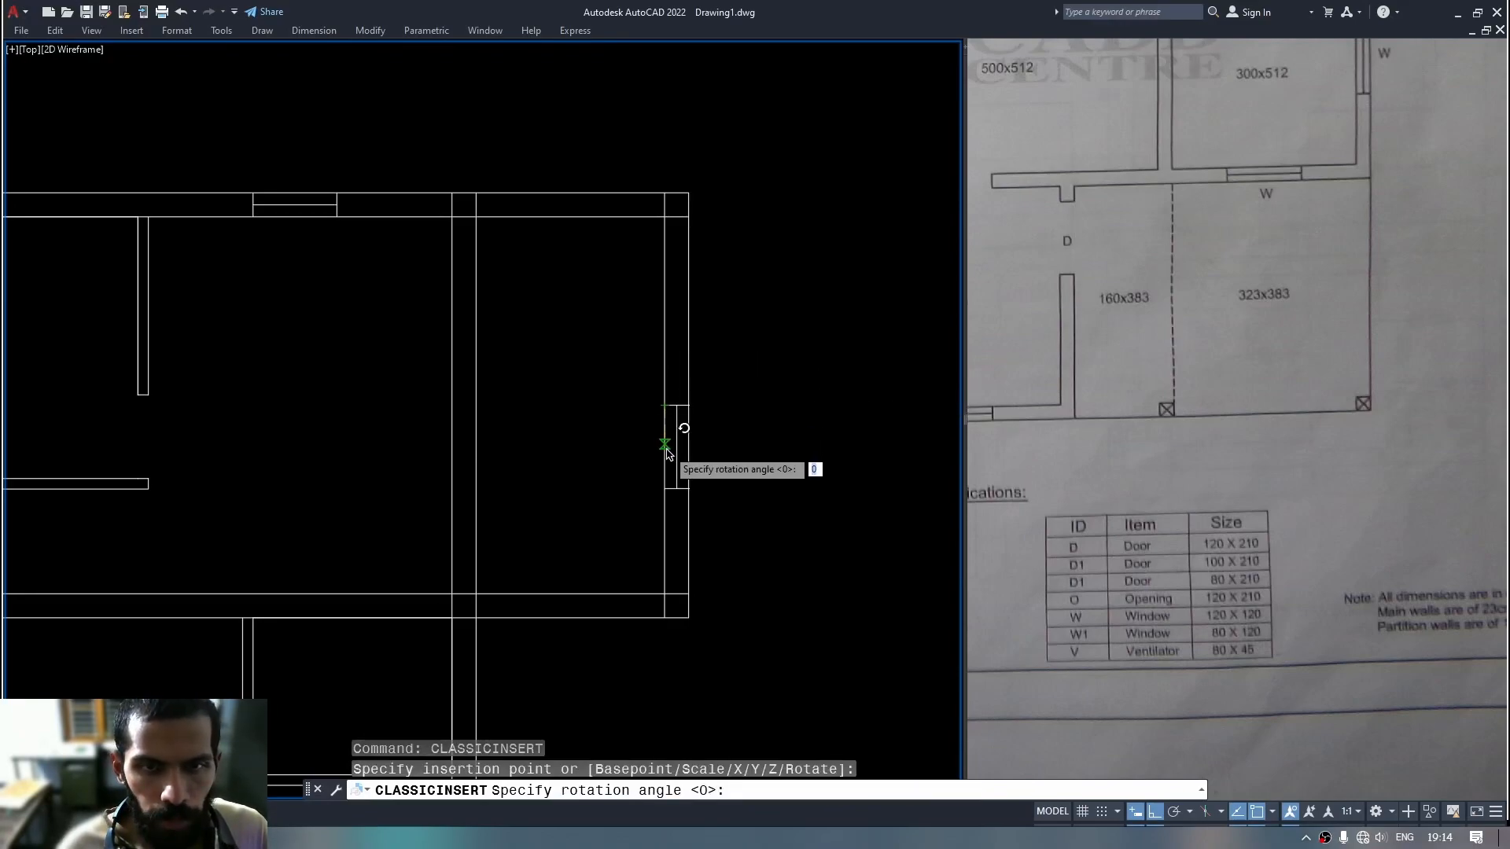
{"action": "key", "text": "Return"}
{"action": "key", "text": "Escape"}
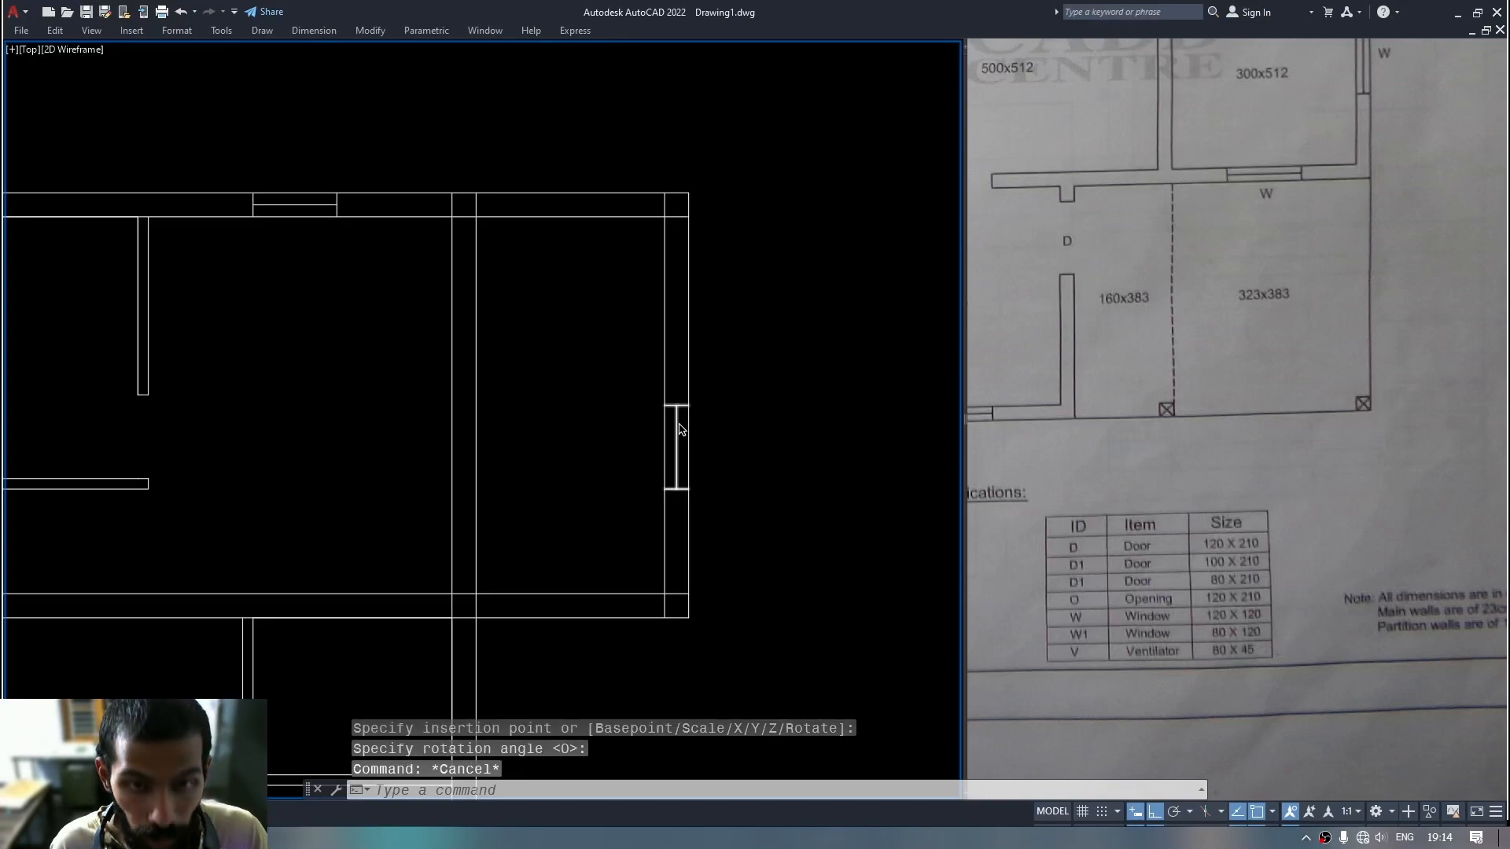
Move the right-wall window block from its midpoint to the outer wall's midpoint so that it is centred.
{"action": "left_click", "coordinate": [681, 430]}
{"action": "middle_click_drag", "start_coordinate": [662, 452], "coordinate": [670, 484]}
{"action": "type", "text": "m"}
{"action": "key", "text": "Return"}
{"action": "left_click", "coordinate": [670, 488]}
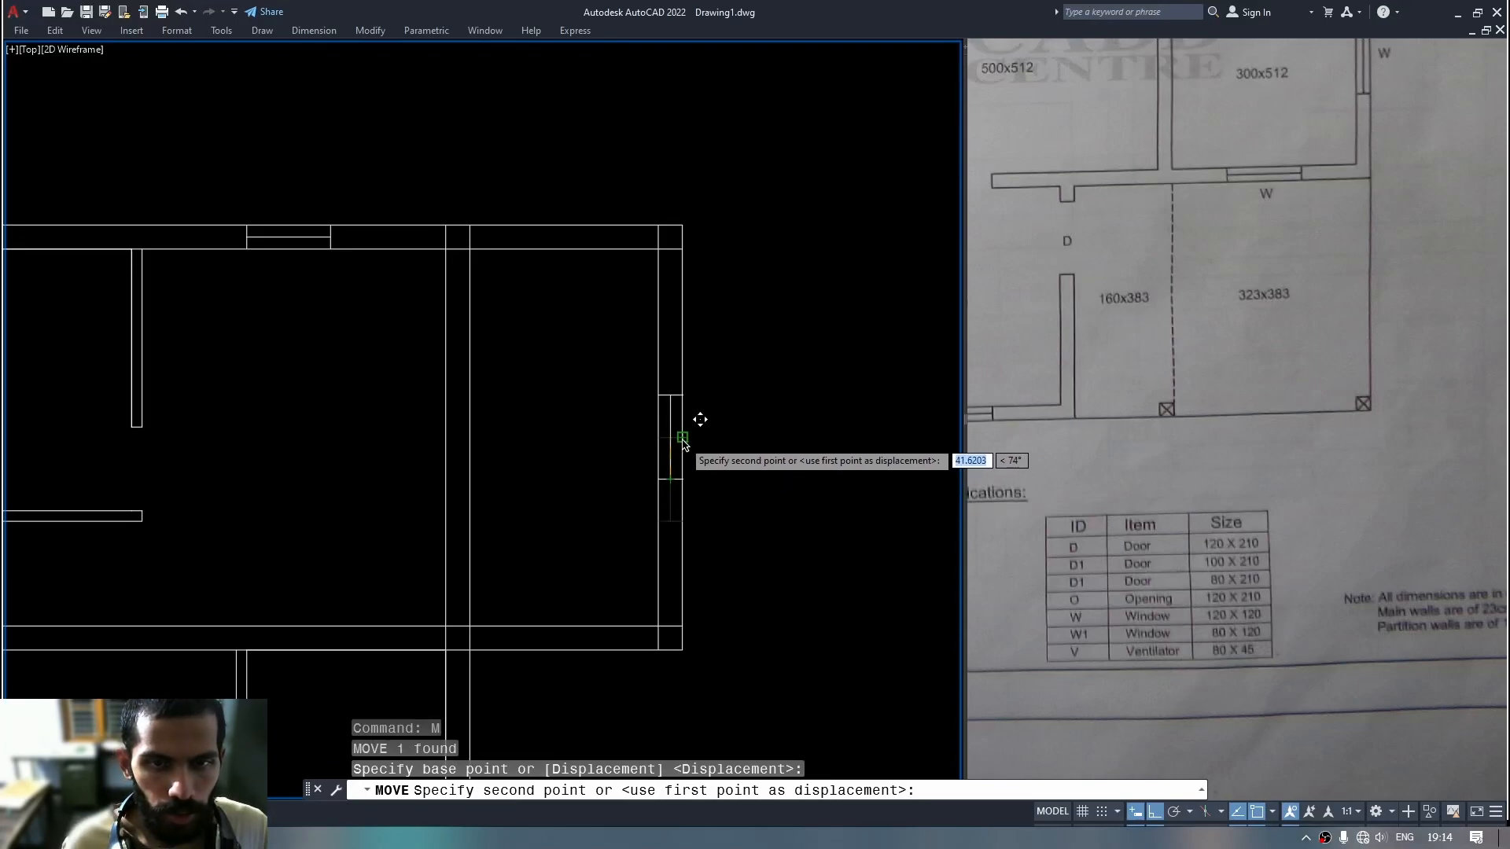
{"action": "left_click", "coordinate": [670, 445]}
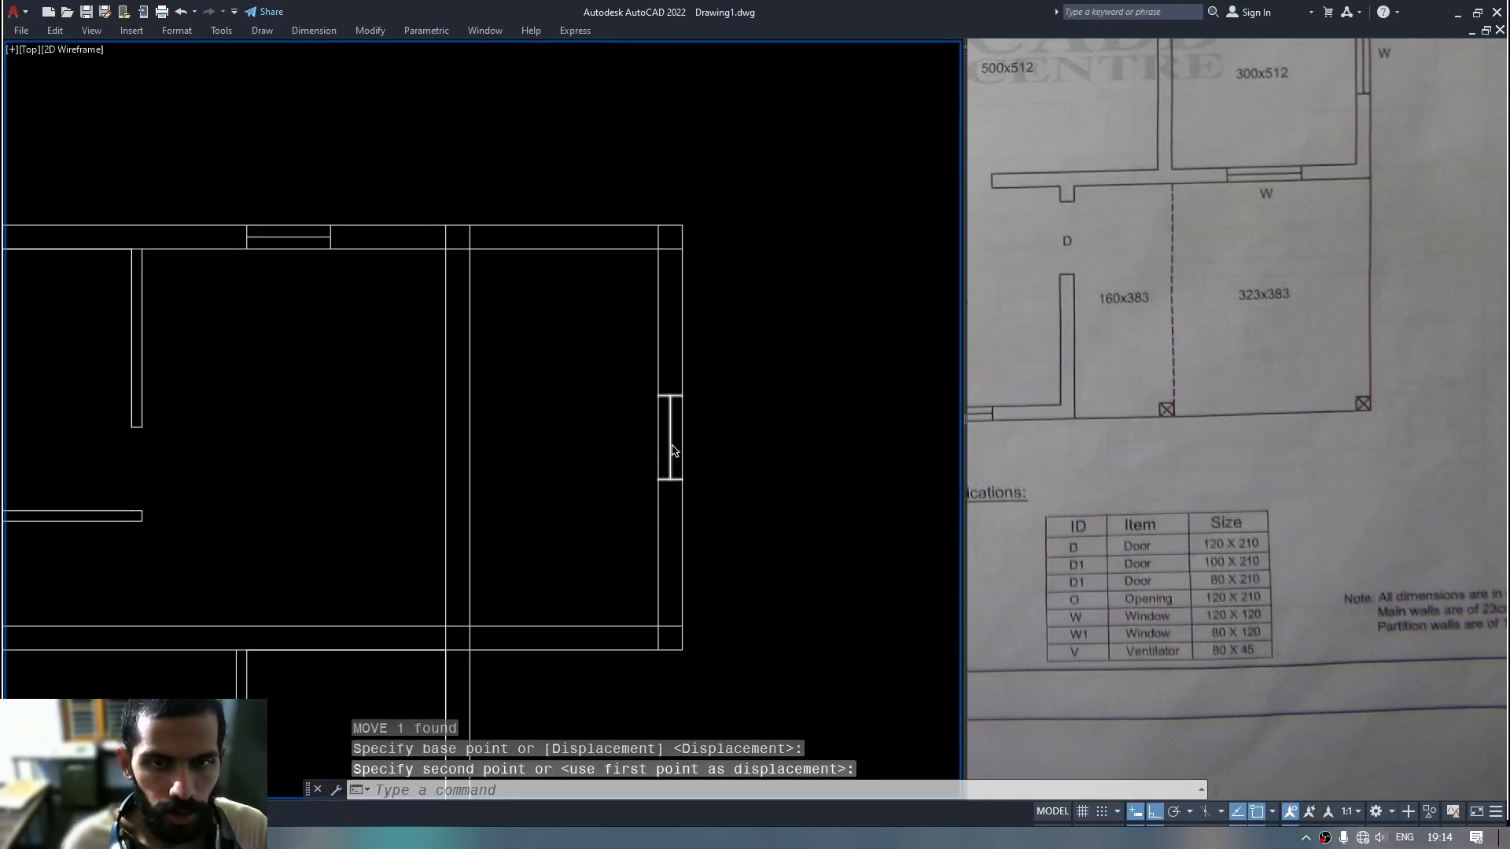
Check the window block's midpoint against the midpoint of the right outer wall line, and review the whole plan.
{"action": "left_click", "coordinate": [672, 430]}
{"action": "left_click", "coordinate": [681, 425]}
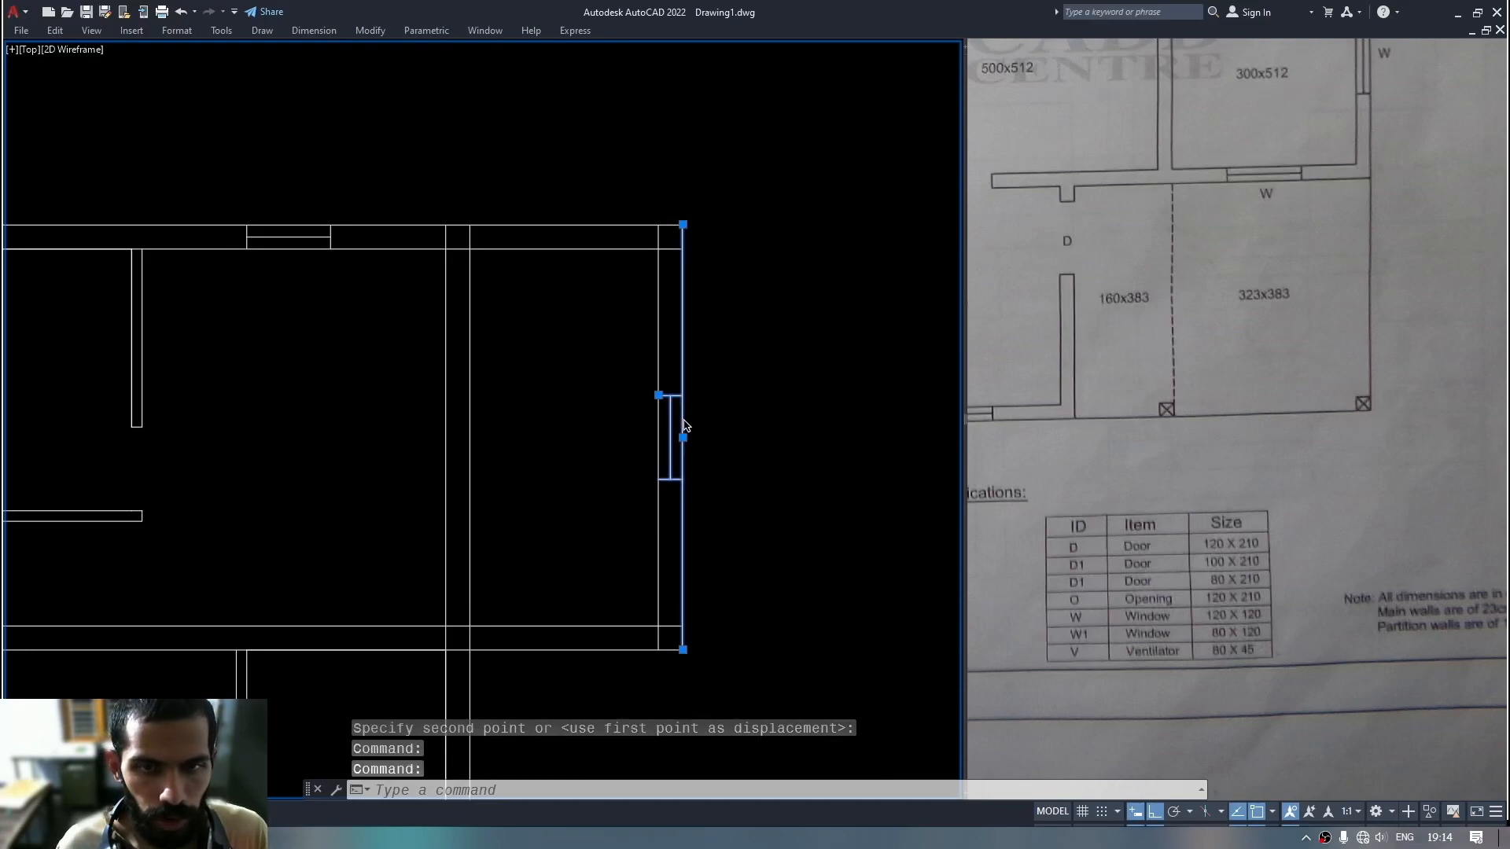
{"action": "scroll", "coordinate": [684, 425], "scroll_direction": "up", "scroll_amount": 2}
{"action": "key", "text": "Escape"}
{"action": "type", "text": "l"}
{"action": "key", "text": "Return"}
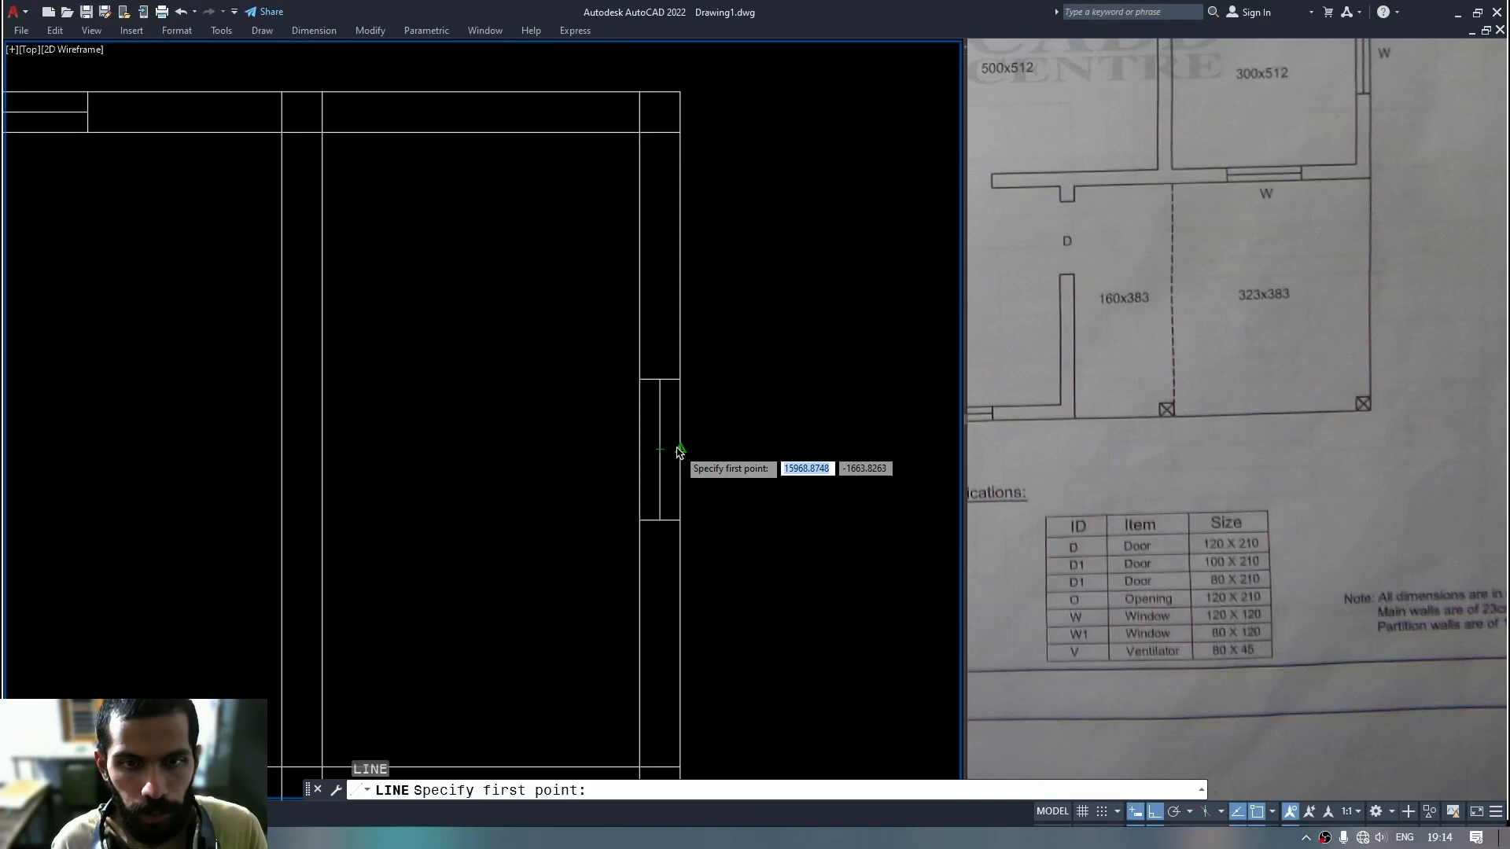
{"action": "key", "text": "Escape"}
{"action": "scroll", "coordinate": [677, 452], "scroll_direction": "down", "scroll_amount": 4}
{"action": "middle_click_drag", "start_coordinate": [676, 452], "coordinate": [754, 239]}
{"action": "scroll", "coordinate": [750, 252], "scroll_direction": "down", "scroll_amount": 1}
{"action": "middle_click_drag", "start_coordinate": [731, 385], "coordinate": [737, 417]}
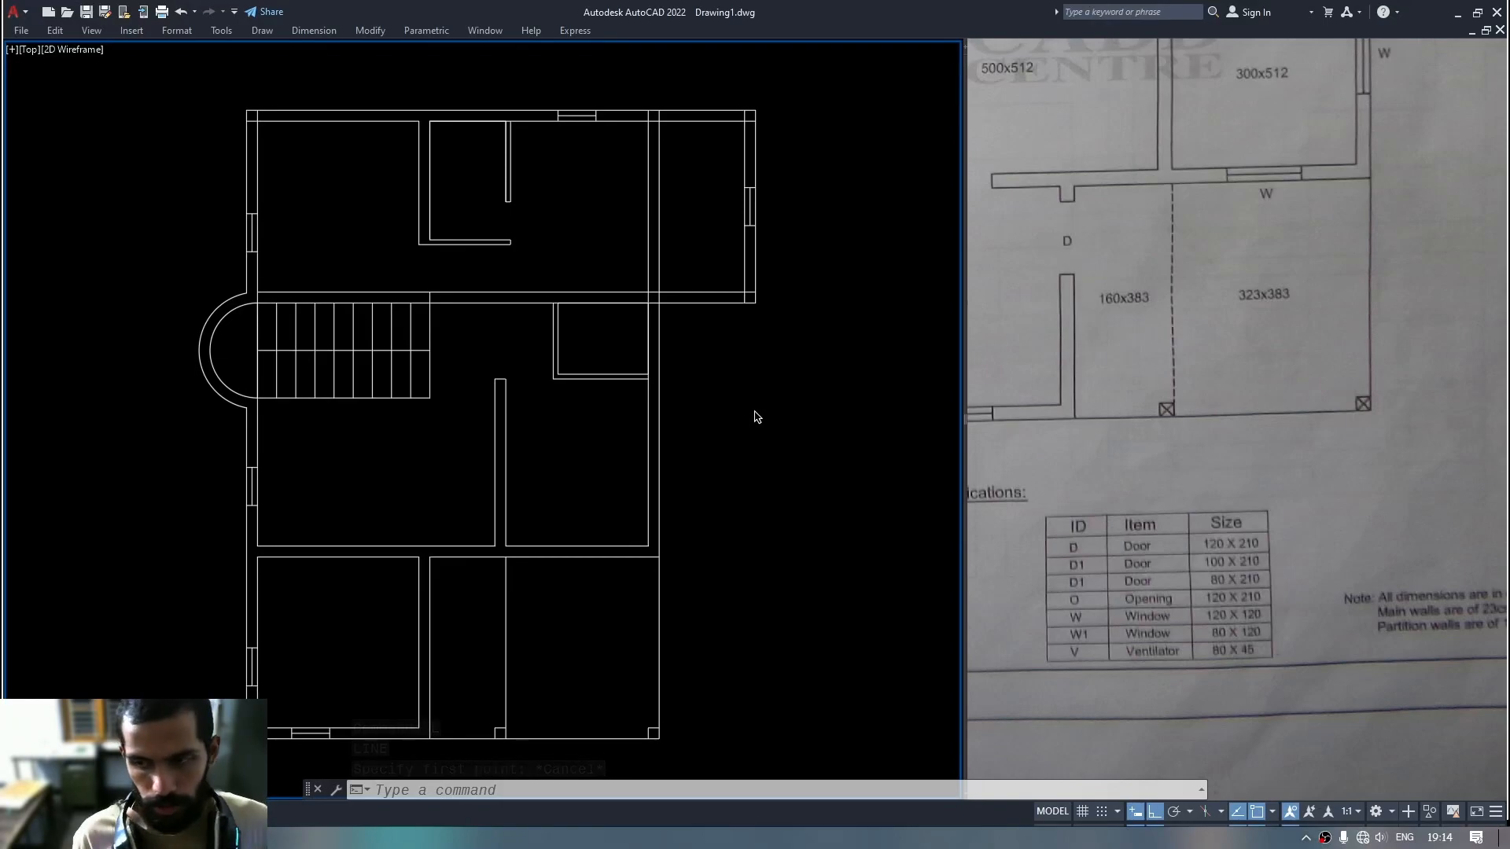